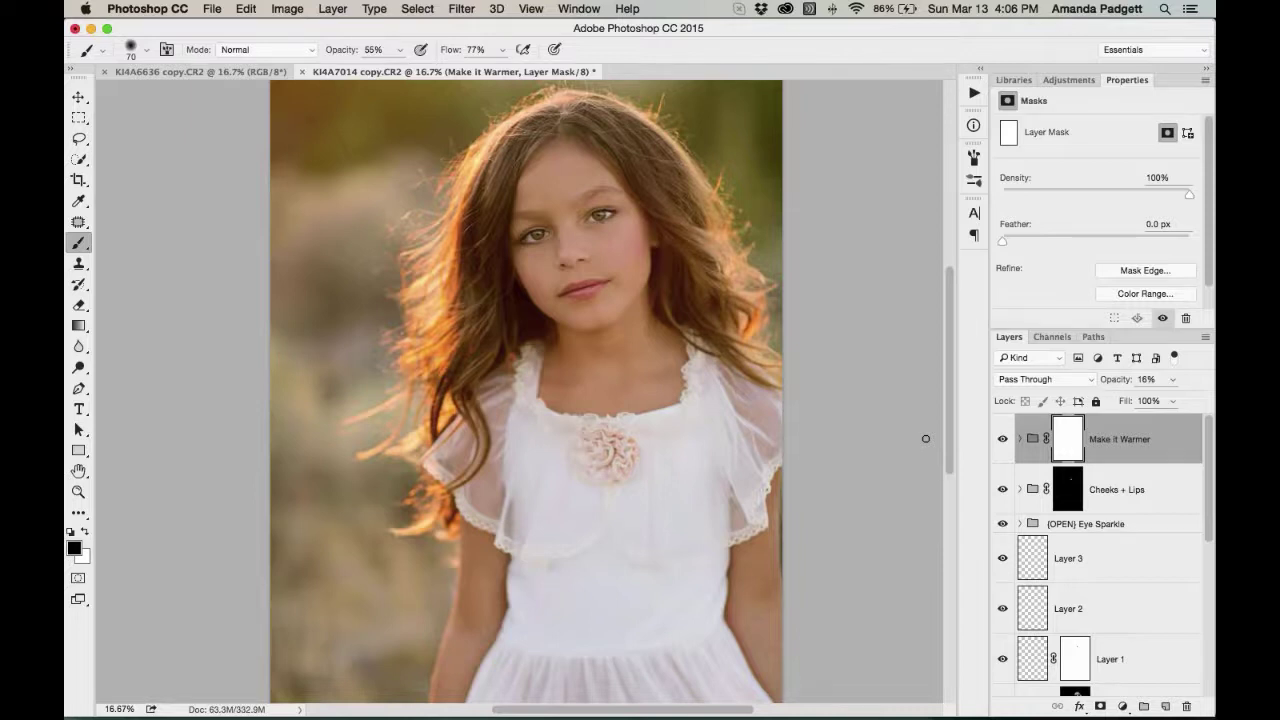
Hide every layer except Background to view the unedited photo
{"action": "scroll", "coordinate": [1057, 520], "scroll_direction": "down", "scroll_amount": 5}
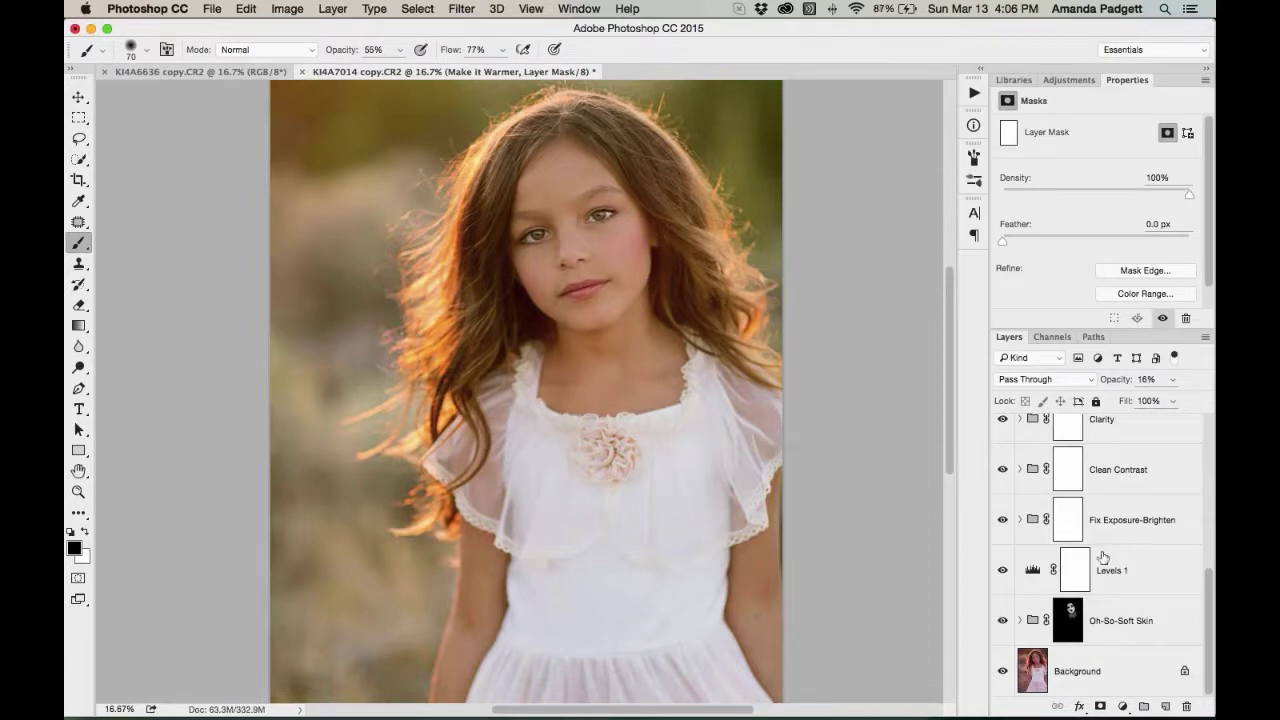
{"action": "left_click", "coordinate": [1003, 673], "text": "alt"}
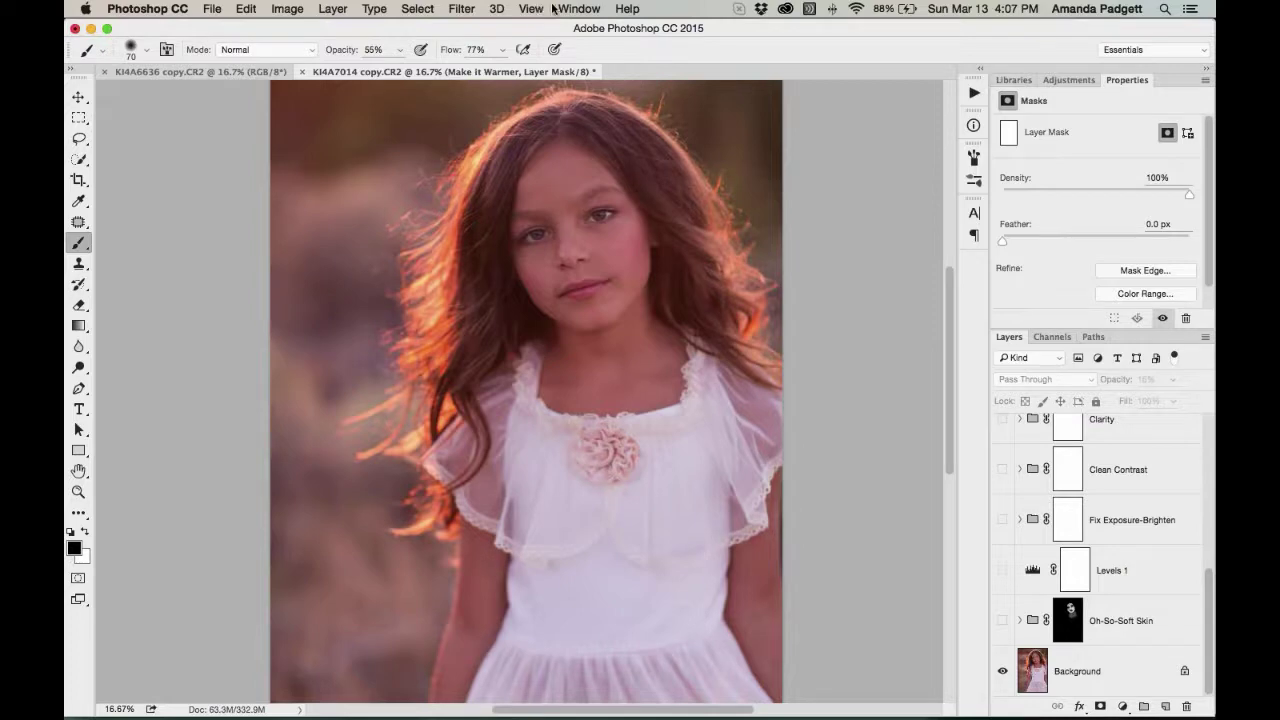
Open the History panel, dock it beside Adjustments and Properties, close Libraries, and bring History to the front
{"action": "left_click", "coordinate": [578, 9]}
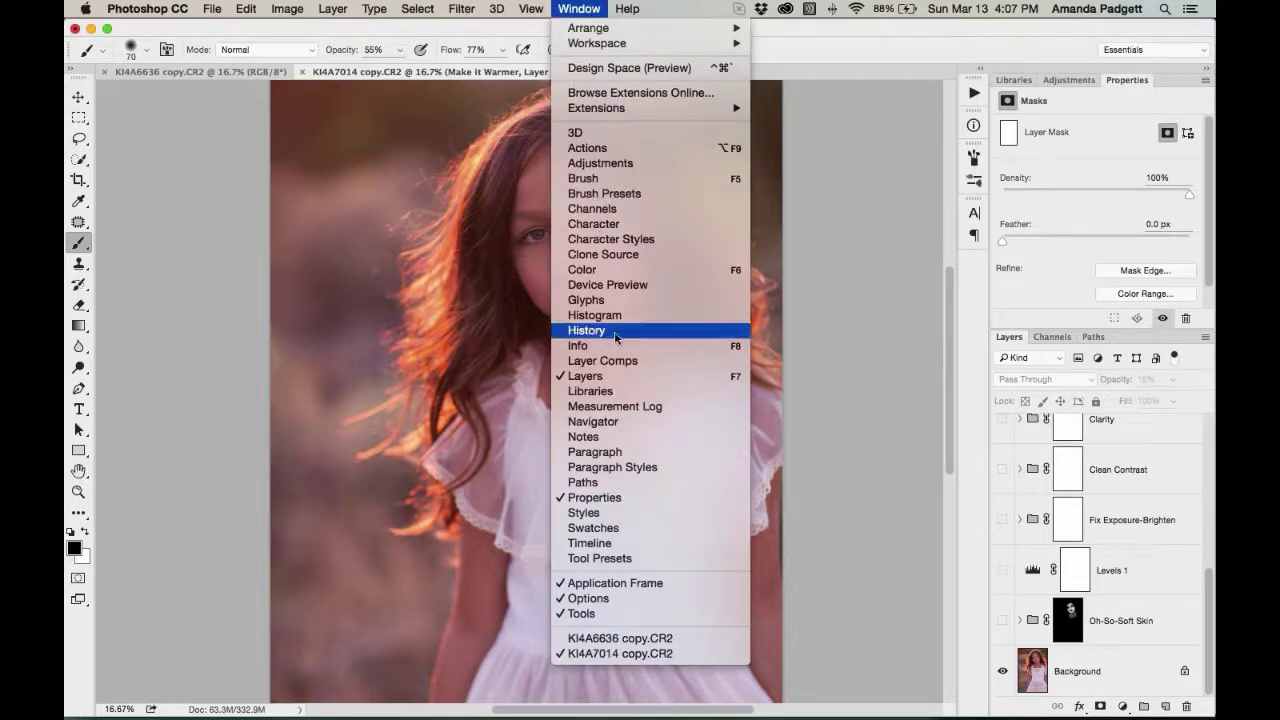
{"action": "left_click", "coordinate": [610, 331]}
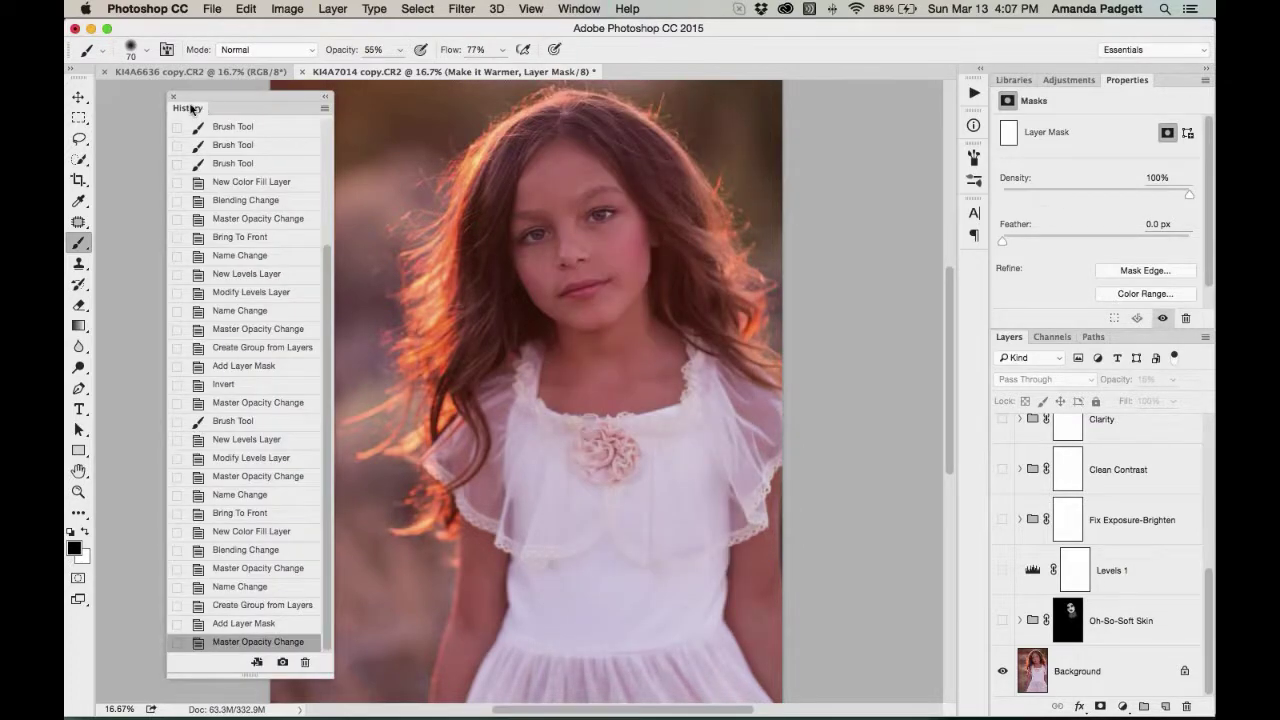
{"action": "left_click_drag", "start_coordinate": [204, 108], "coordinate": [1020, 80]}
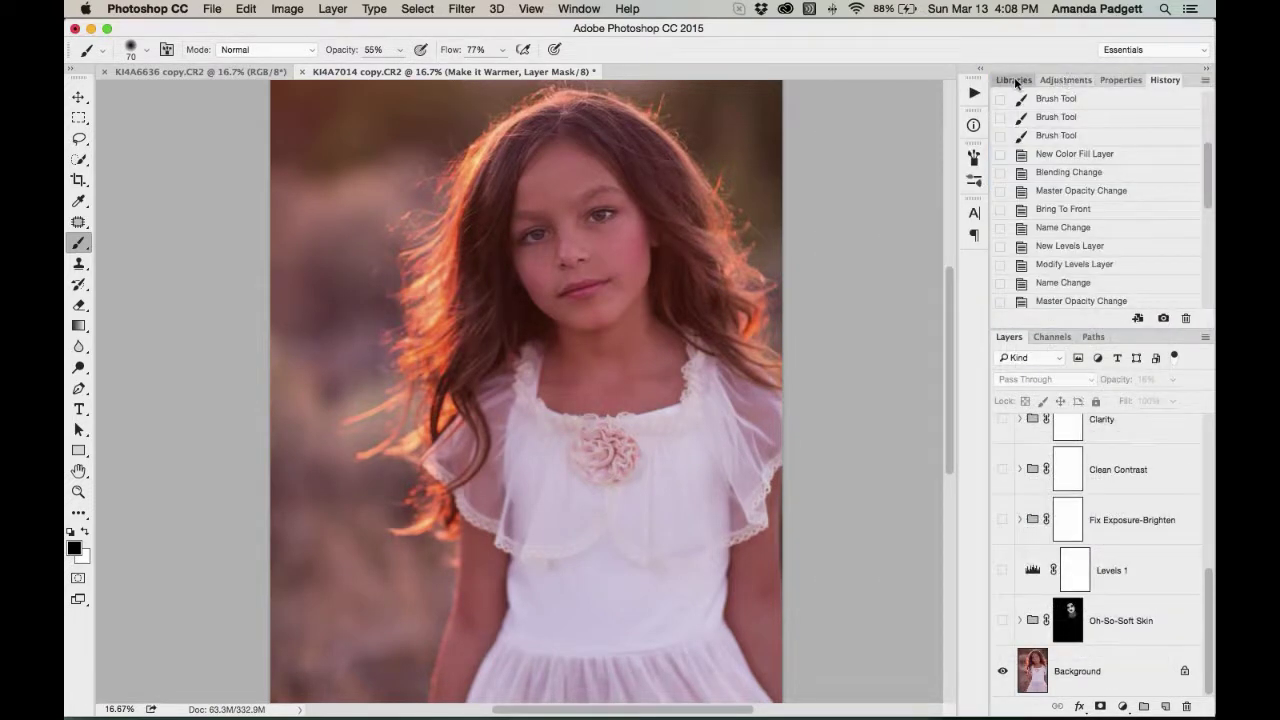
{"action": "right_click", "coordinate": [1016, 83]}
{"action": "left_click", "coordinate": [1030, 92]}
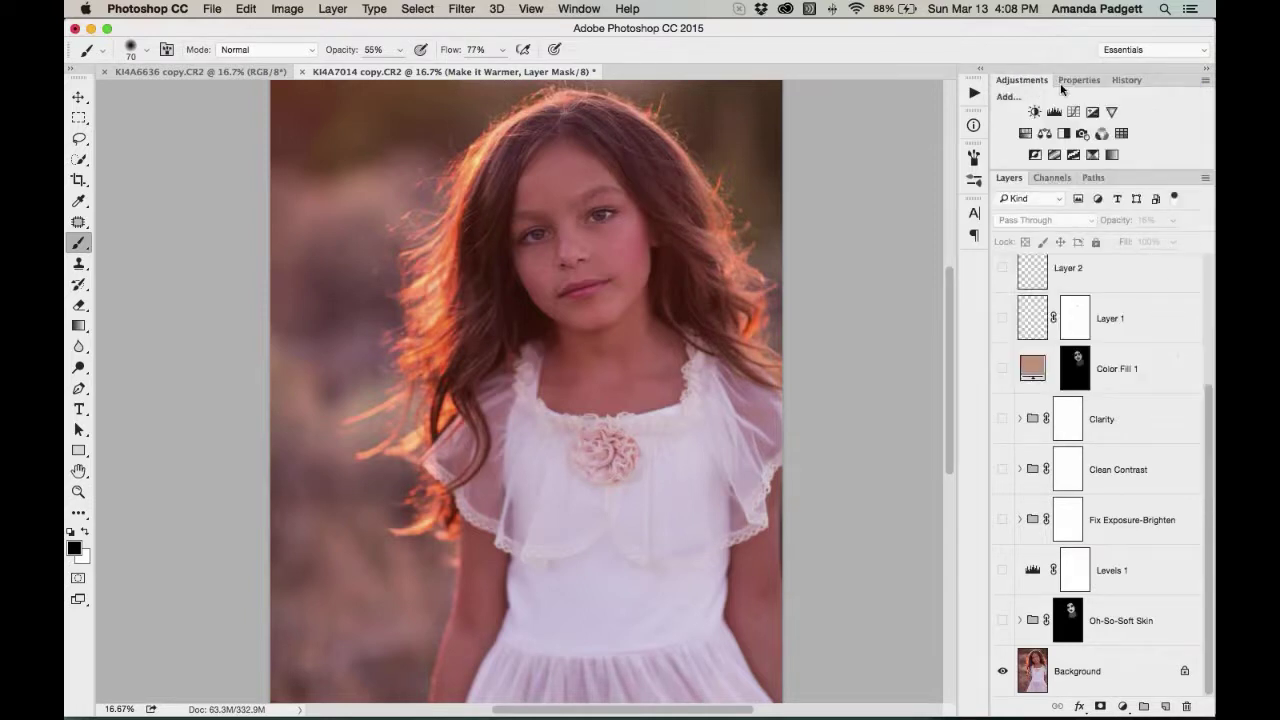
{"action": "left_click", "coordinate": [1128, 80]}
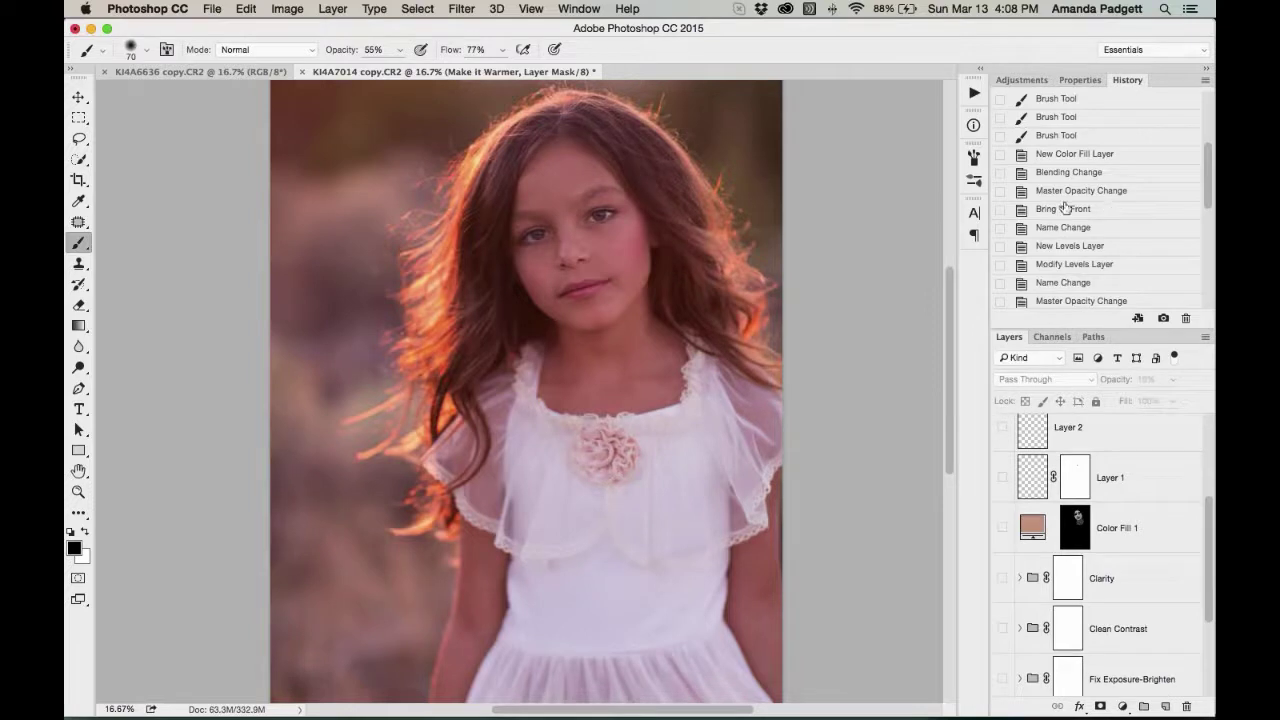
Look through the recorded history states and make all the layers above Background visible again
{"action": "scroll", "coordinate": [1066, 207], "scroll_direction": "down", "scroll_amount": 5}
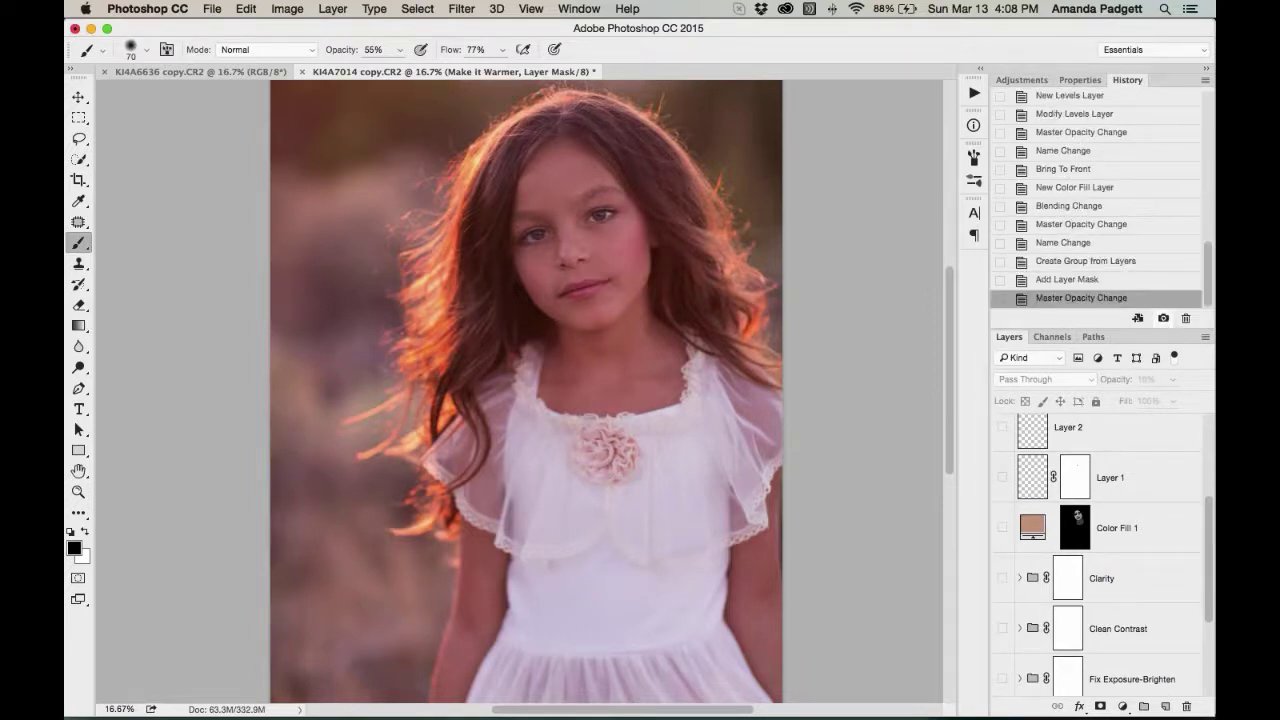
{"action": "scroll", "coordinate": [1106, 262], "scroll_direction": "up", "scroll_amount": 15}
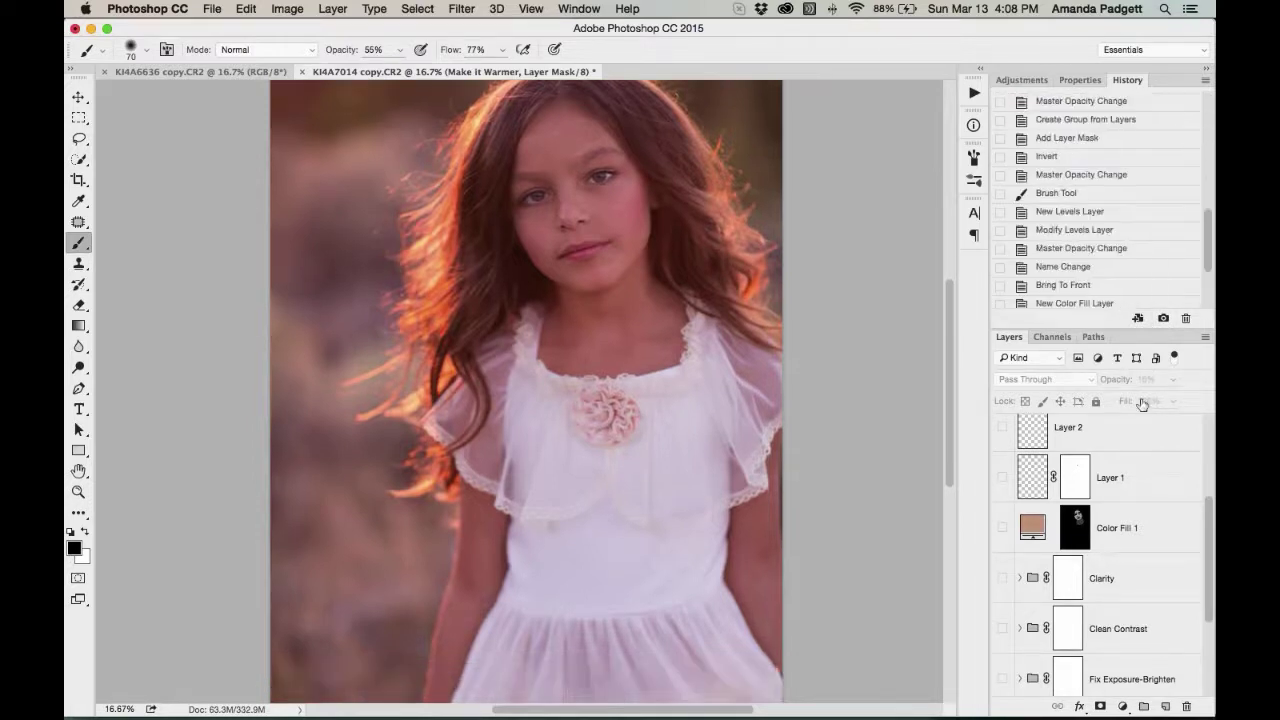
{"action": "scroll", "coordinate": [1118, 512], "scroll_direction": "down", "scroll_amount": 5}
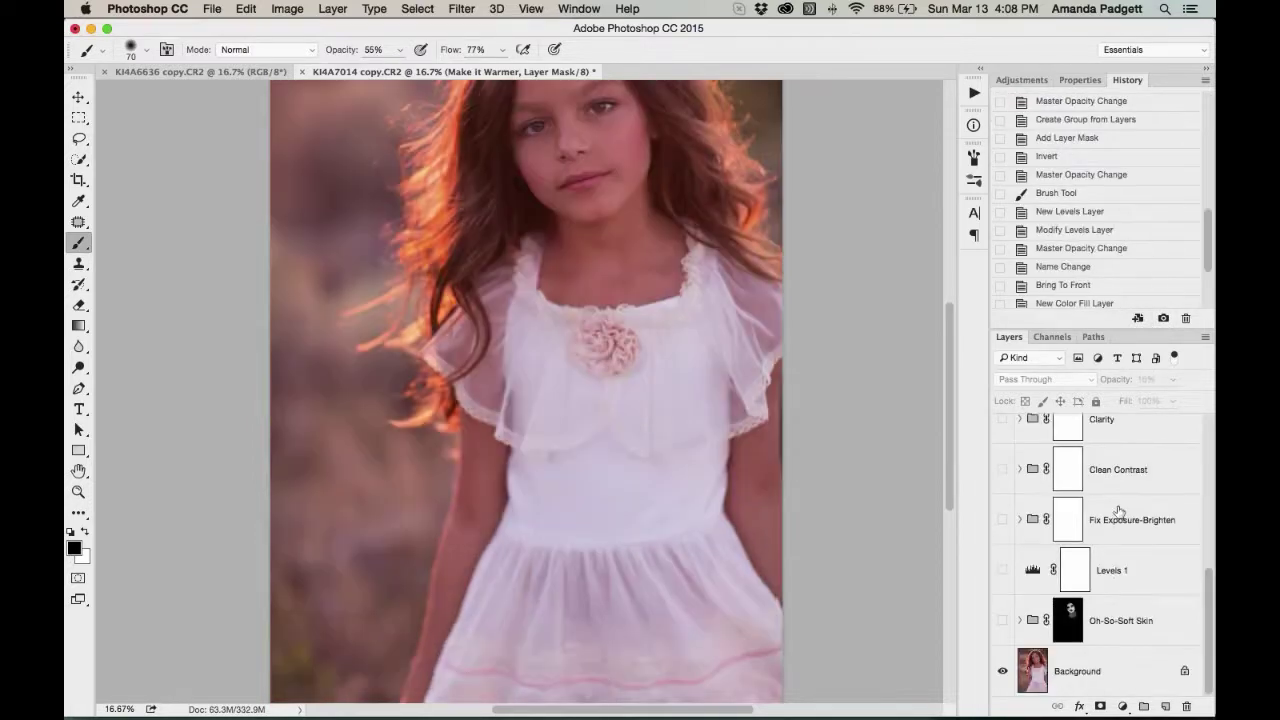
{"action": "left_click", "coordinate": [1003, 671], "text": "alt"}
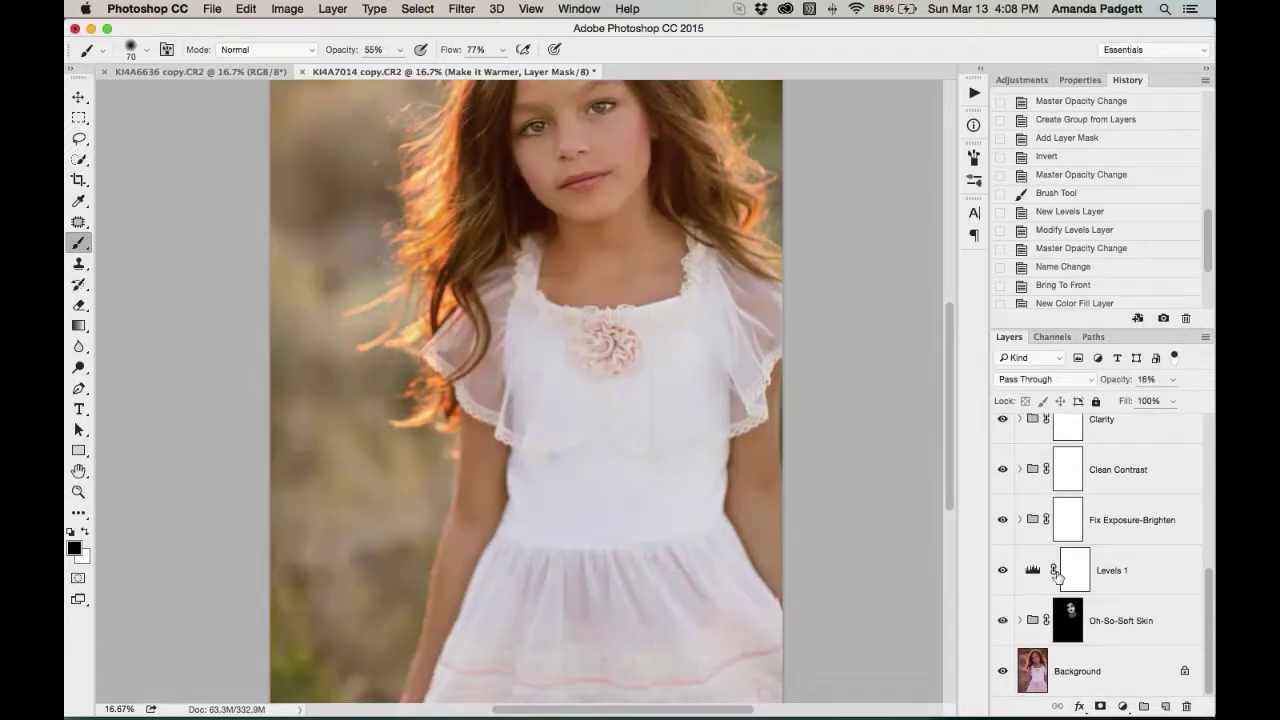
Delete Snapshot 1 from the photo's history
{"action": "scroll", "coordinate": [1086, 277], "scroll_direction": "down", "scroll_amount": 15}
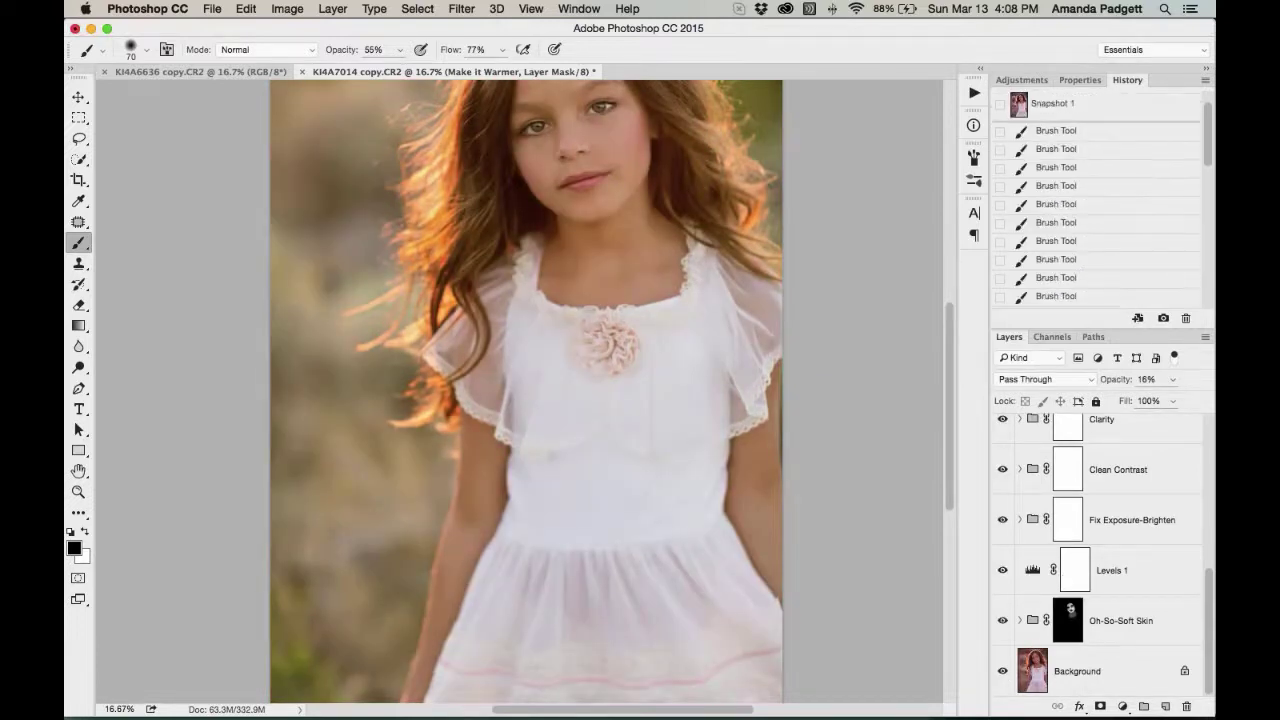
{"action": "scroll", "coordinate": [1133, 252], "scroll_direction": "up", "scroll_amount": 15}
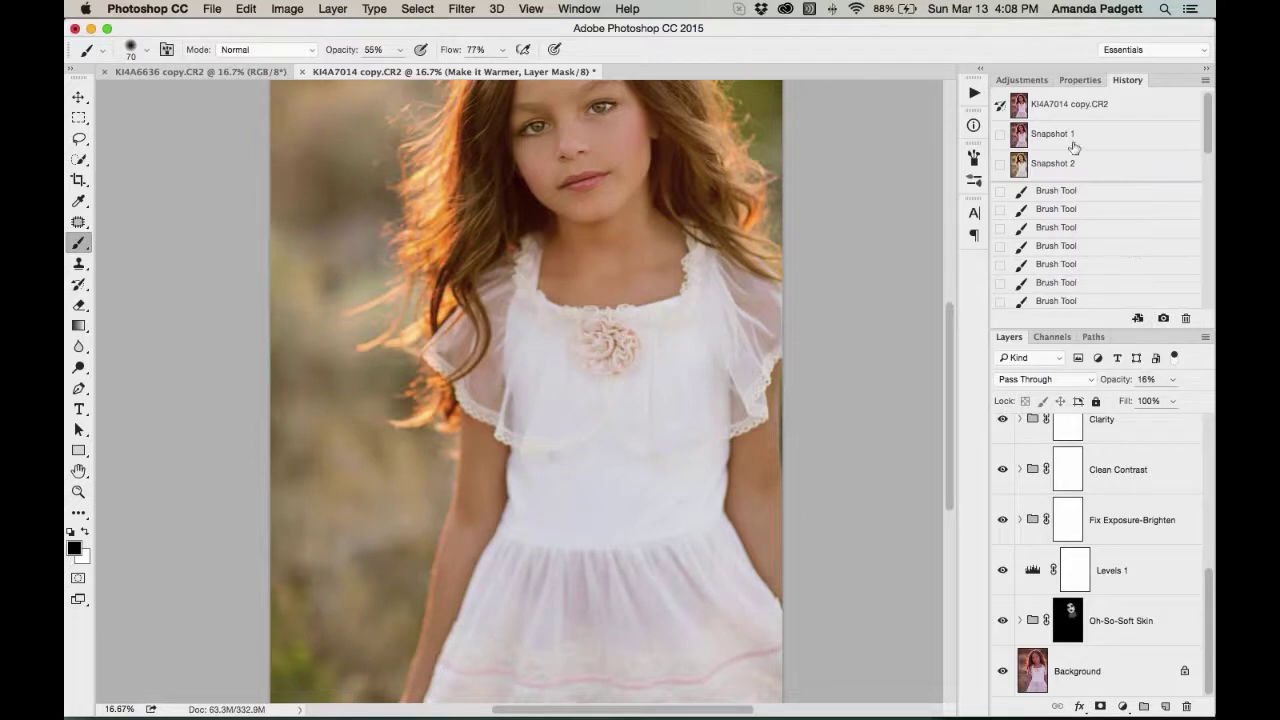
{"action": "left_click_drag", "start_coordinate": [1068, 141], "coordinate": [1184, 318]}
{"action": "scroll", "coordinate": [1120, 192], "scroll_direction": "up", "scroll_amount": 15}
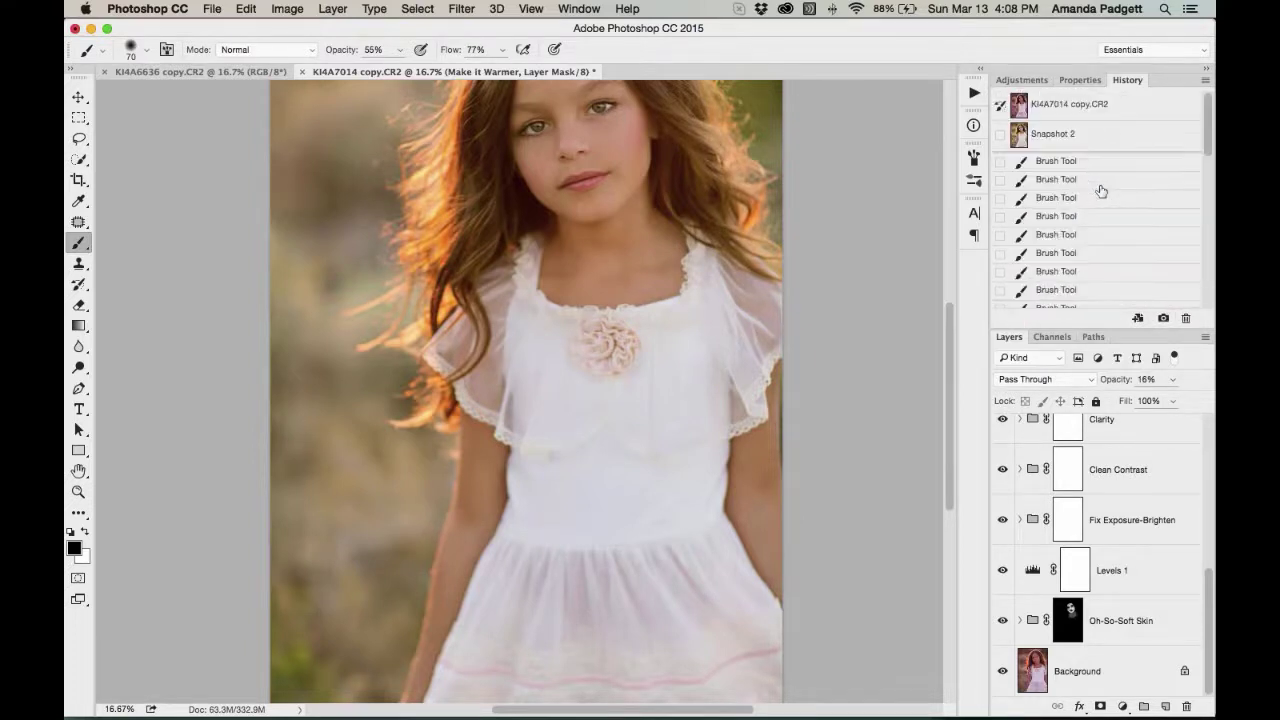
View Snapshot 2 of the edit, and revert the photo to its opening state, KI4A7014 copy.CR2
{"action": "left_click", "coordinate": [1070, 138]}
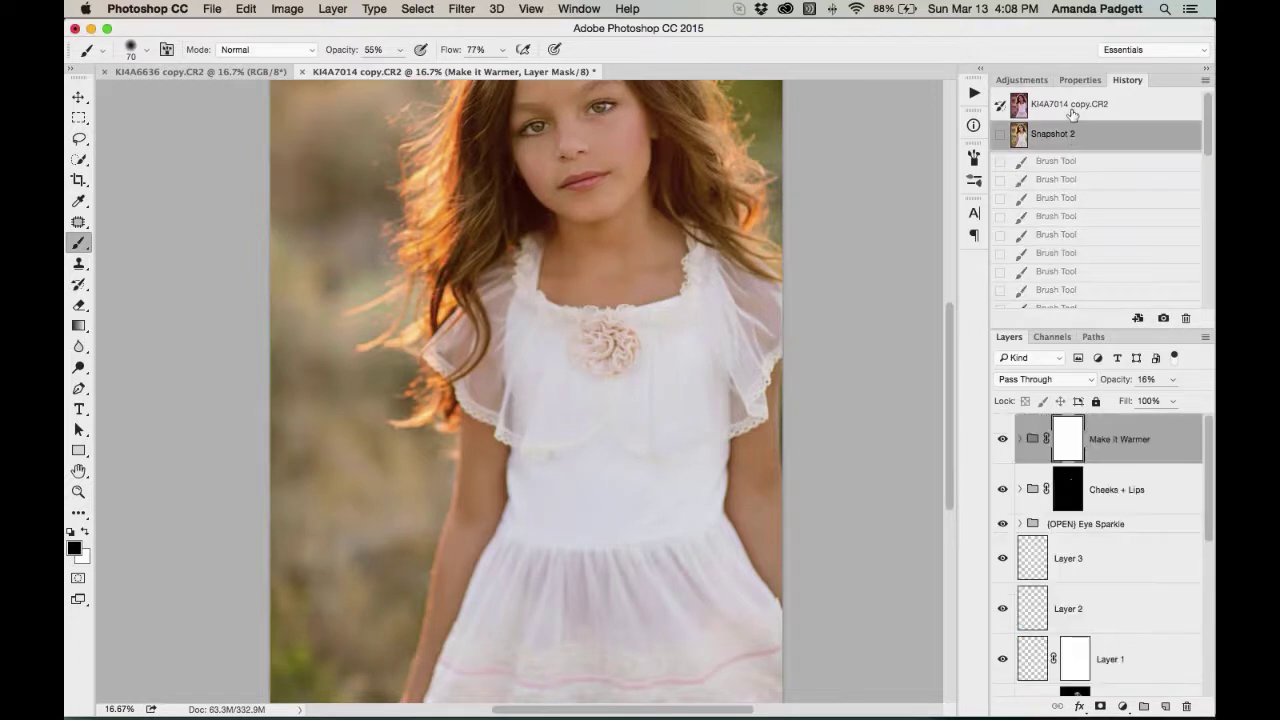
{"action": "left_click", "coordinate": [1072, 108]}
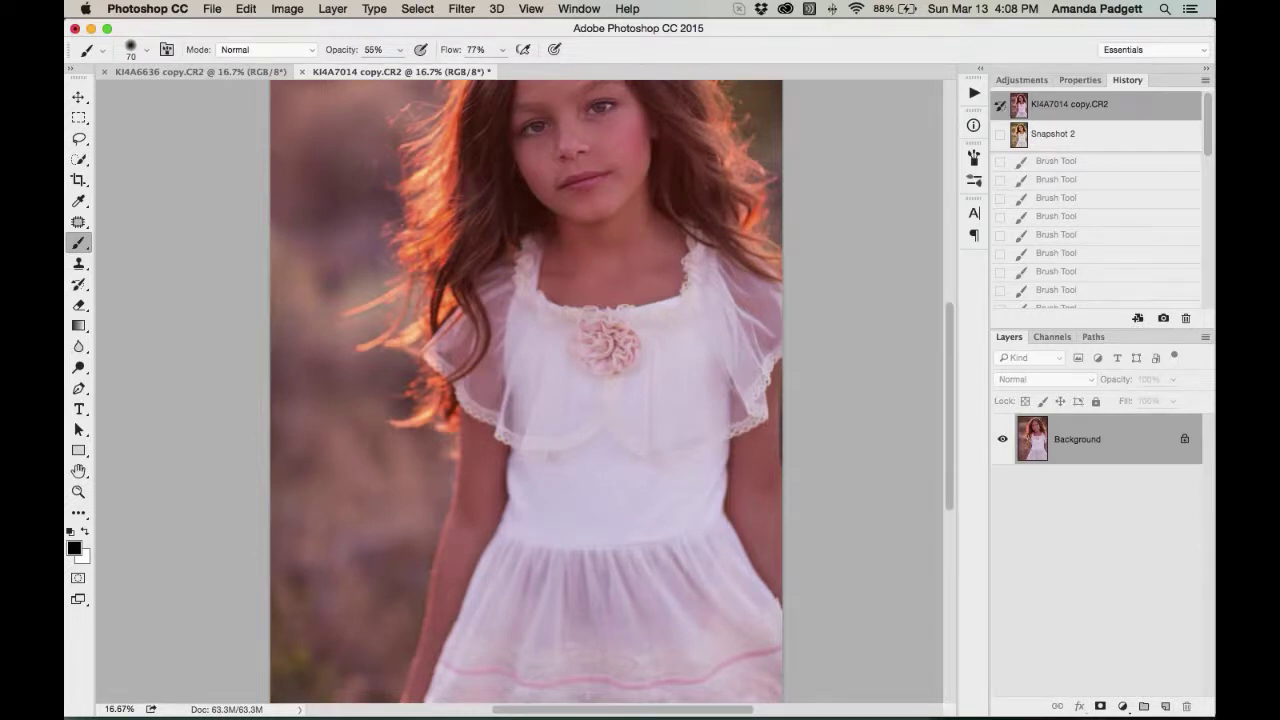
{"action": "left_click_drag", "start_coordinate": [684, 249], "coordinate": [671, 398]}
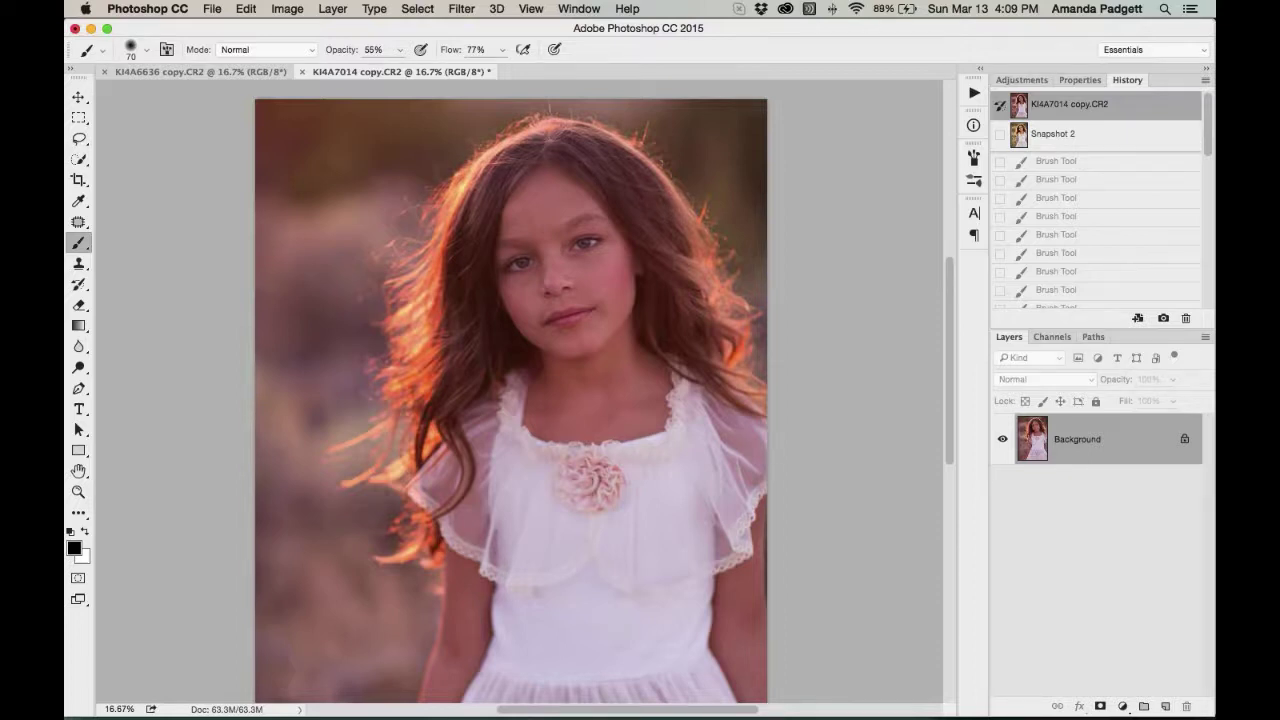
Check the RGB and CMYK values of the girl's forehead skin with the Info panel, and collapse the panel
{"action": "left_click", "coordinate": [973, 125]}
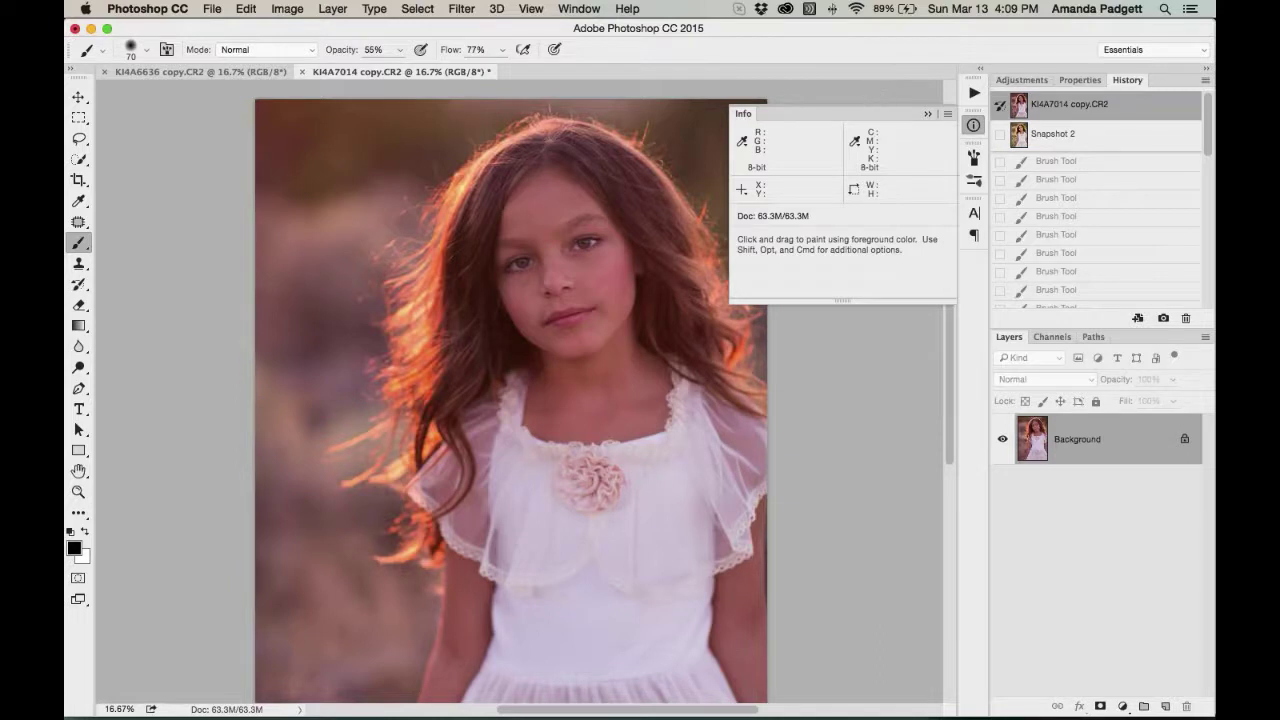
{"action": "left_click", "coordinate": [580, 9]}
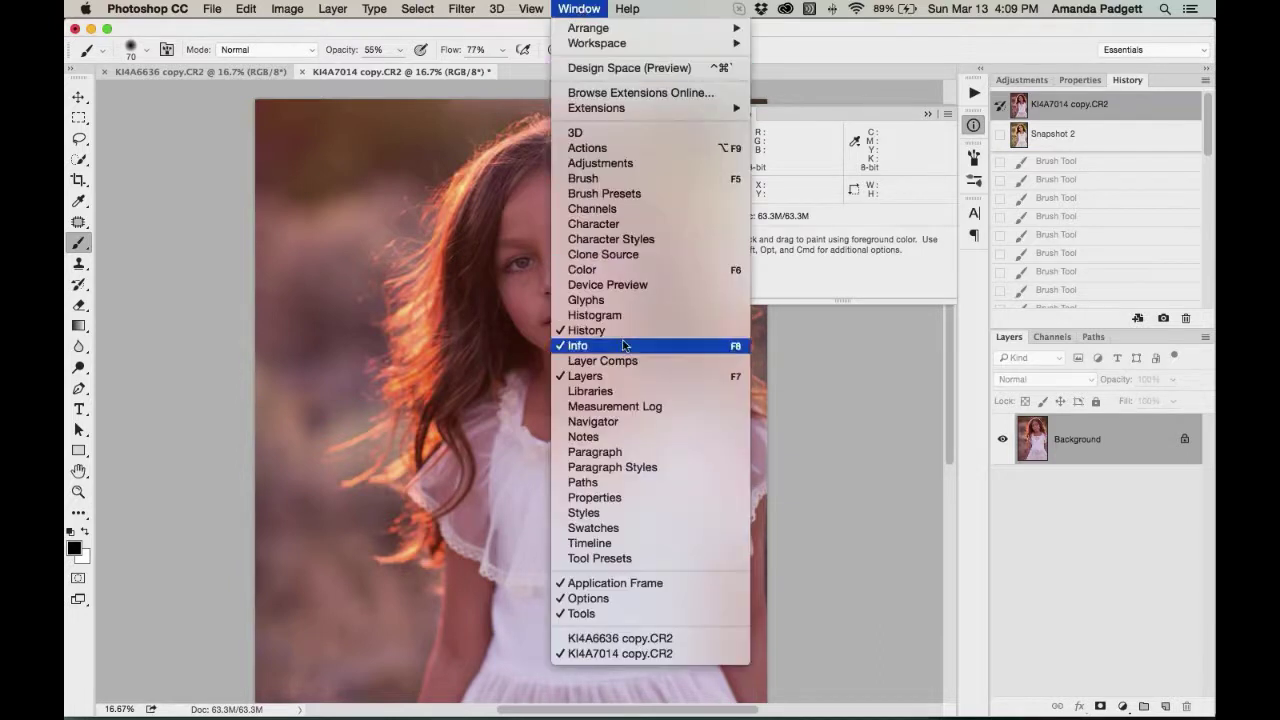
{"action": "left_click", "coordinate": [592, 9]}
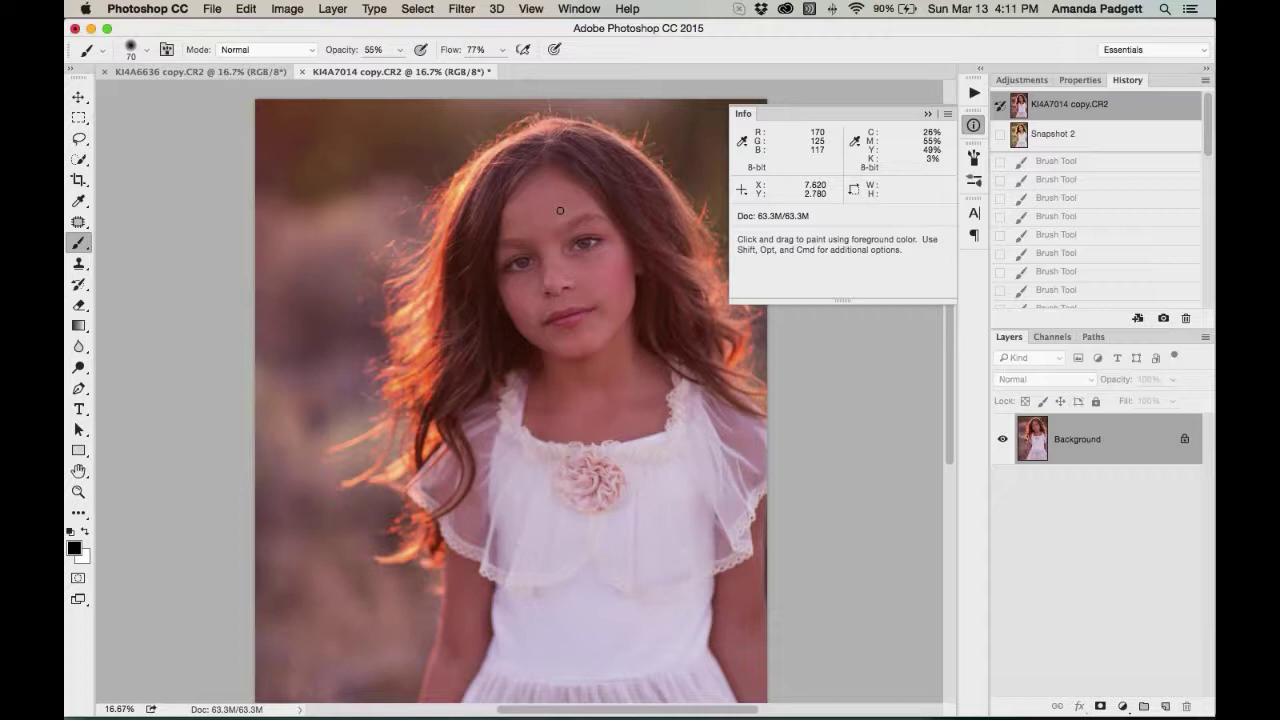
{"action": "left_click", "coordinate": [928, 114]}
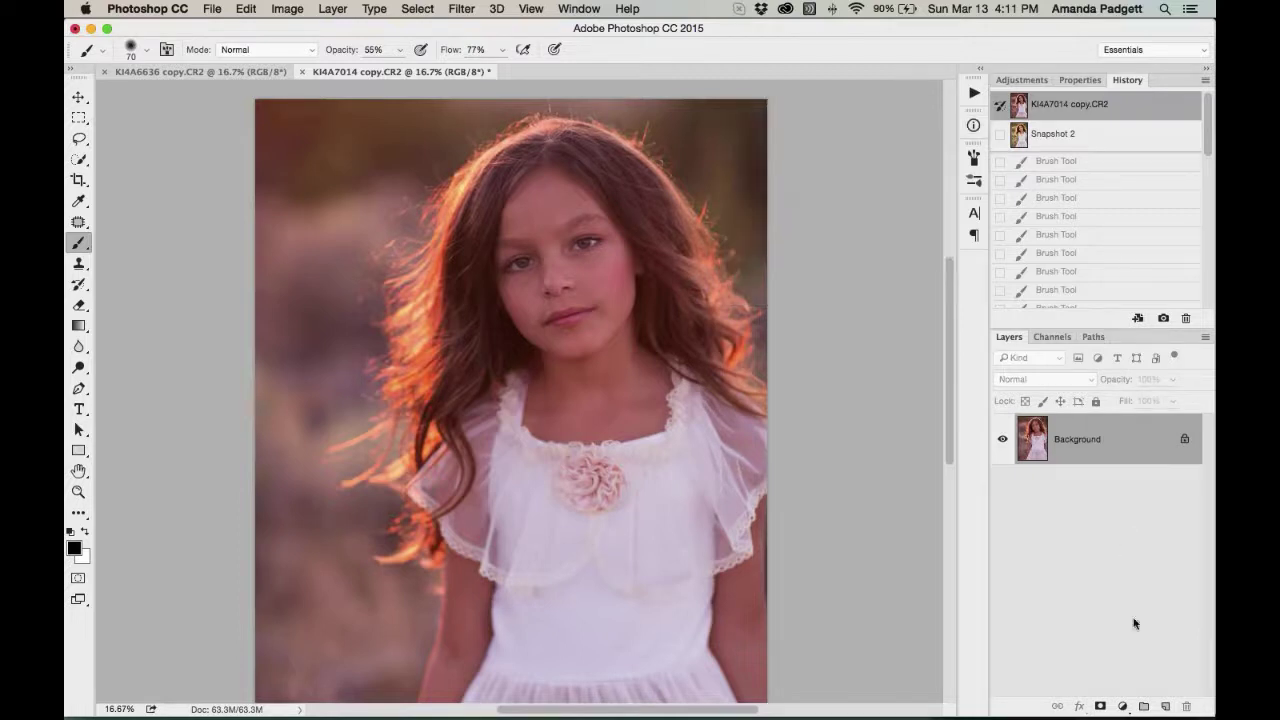
{"action": "left_click", "coordinate": [1122, 706]}
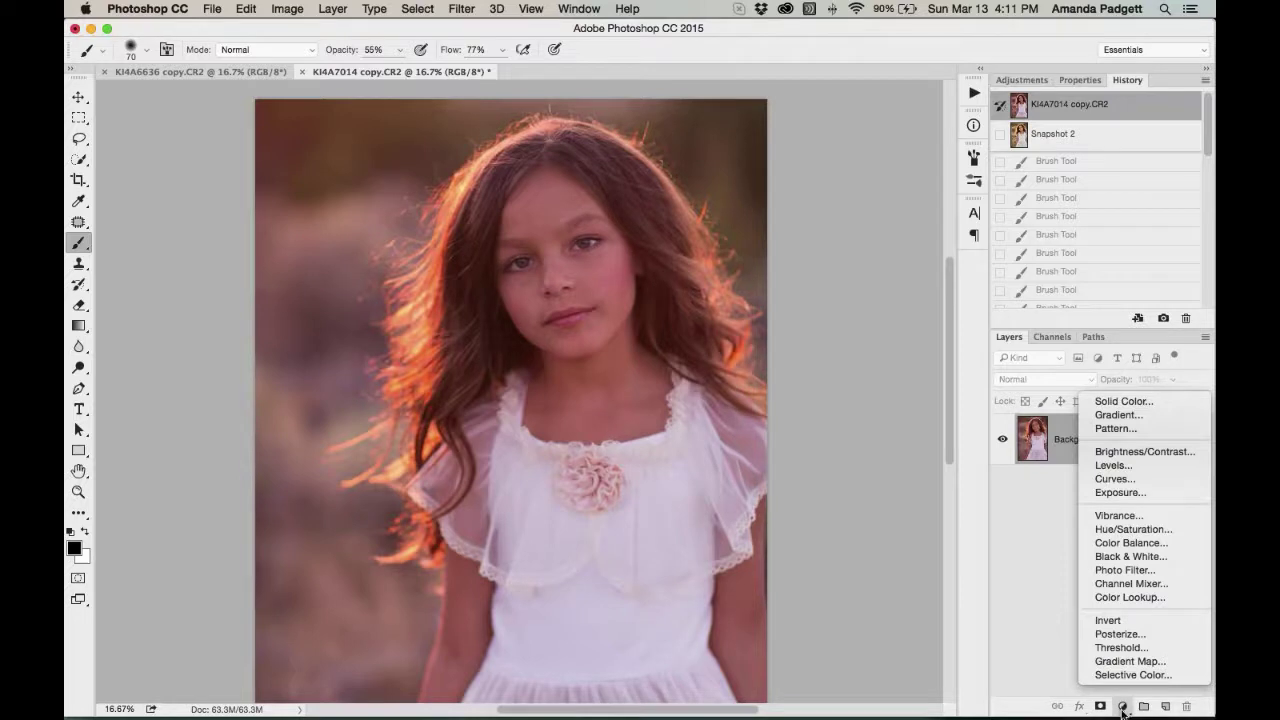
{"action": "left_click", "coordinate": [1018, 613]}
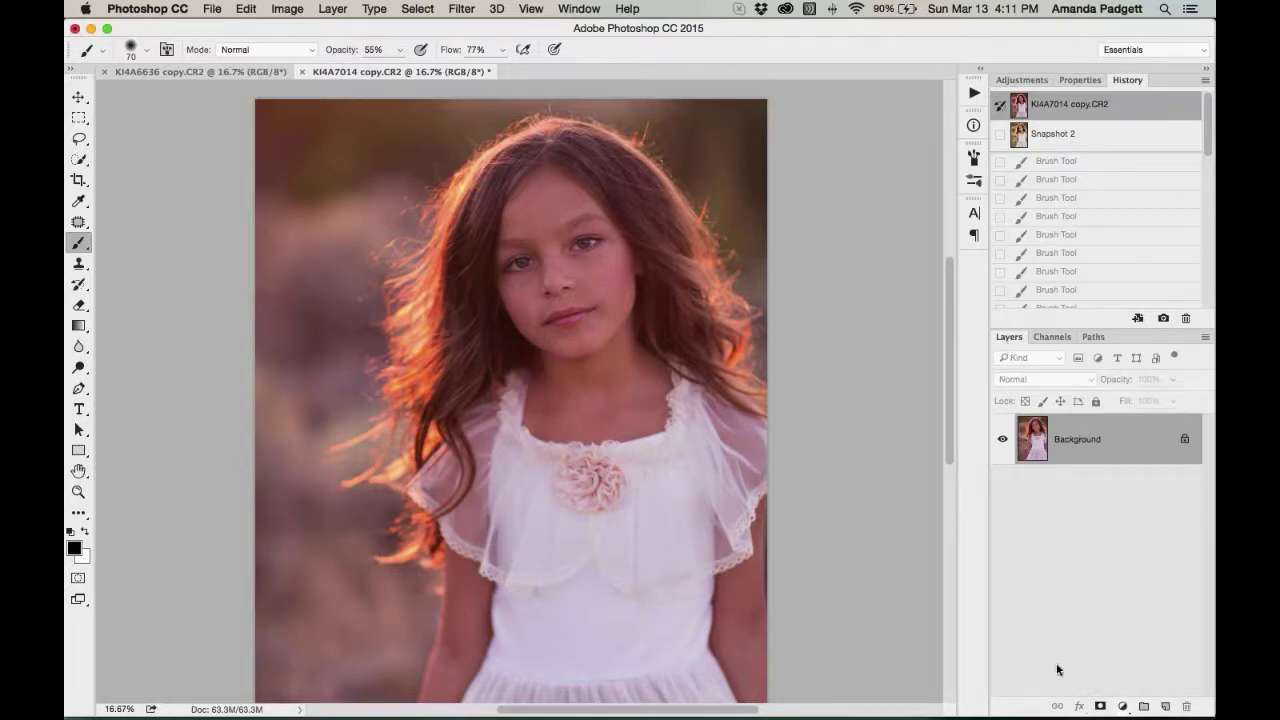
{"action": "left_click", "coordinate": [1123, 707]}
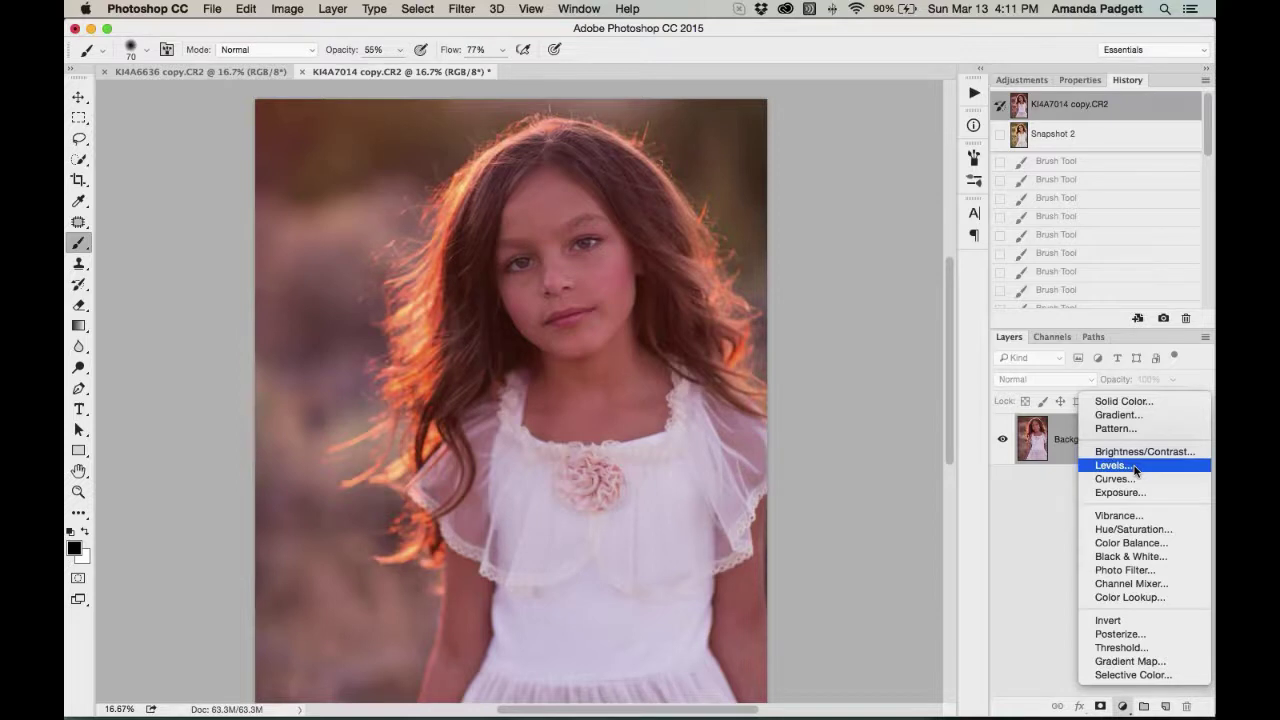
{"action": "left_click", "coordinate": [1054, 522]}
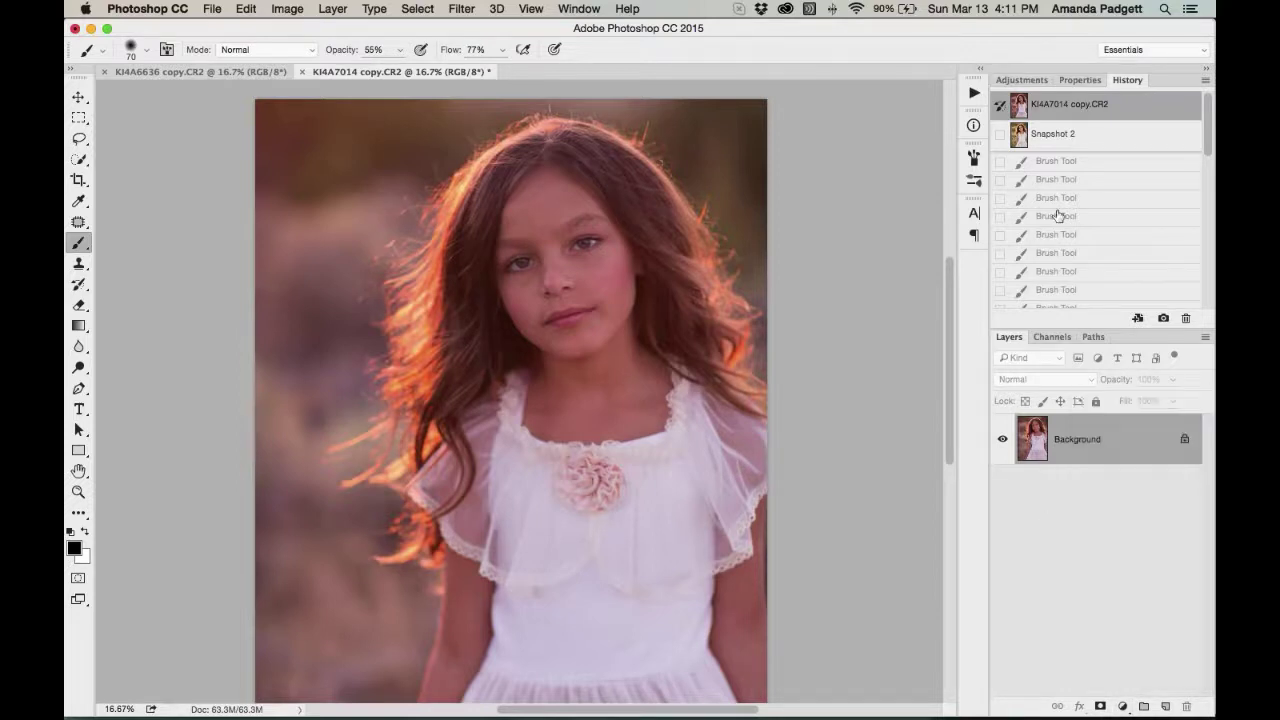
Add a Levels adjustment layer above Background and activate its gray point eyedropper
{"action": "left_click", "coordinate": [1022, 80]}
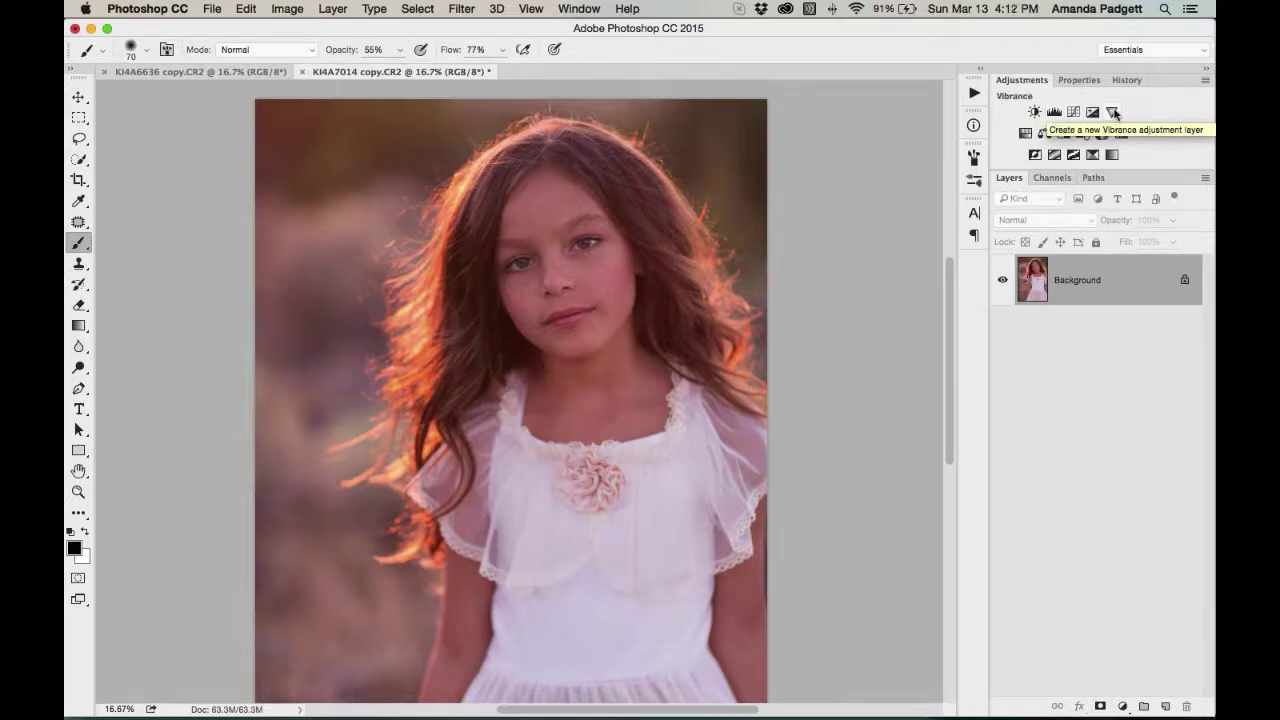
{"action": "left_click", "coordinate": [1055, 113]}
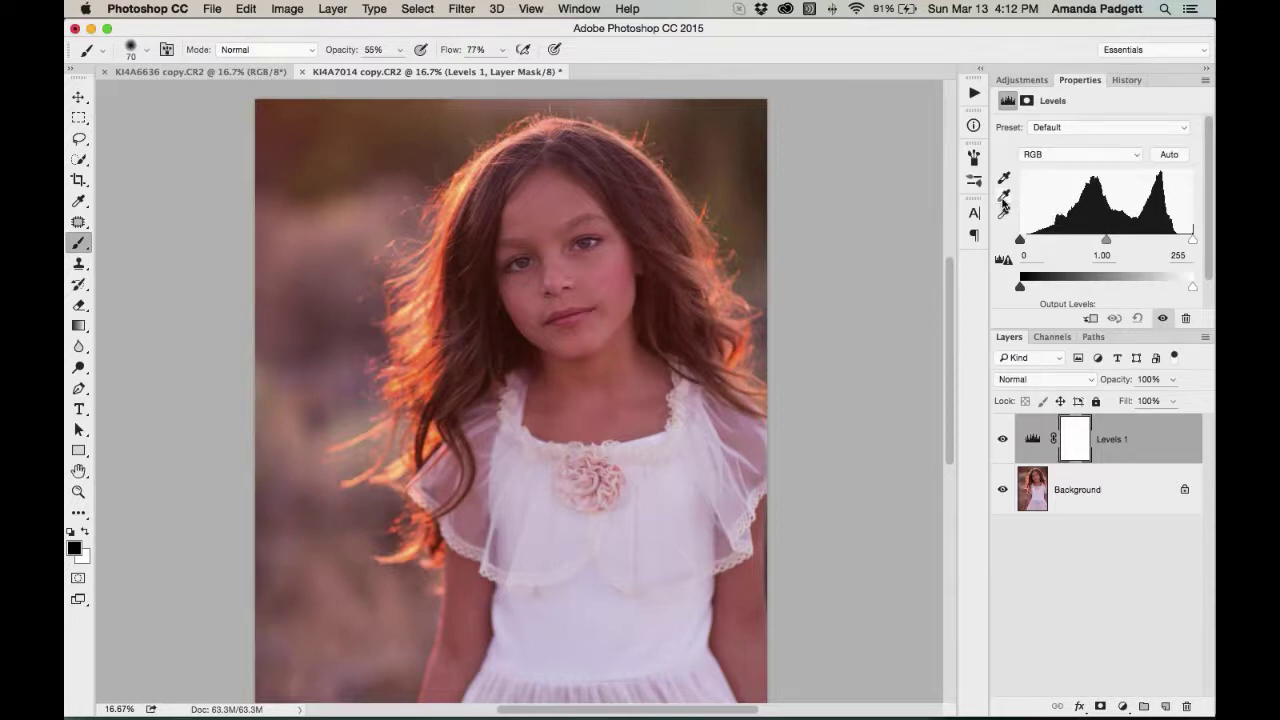
{"action": "left_click", "coordinate": [1004, 197]}
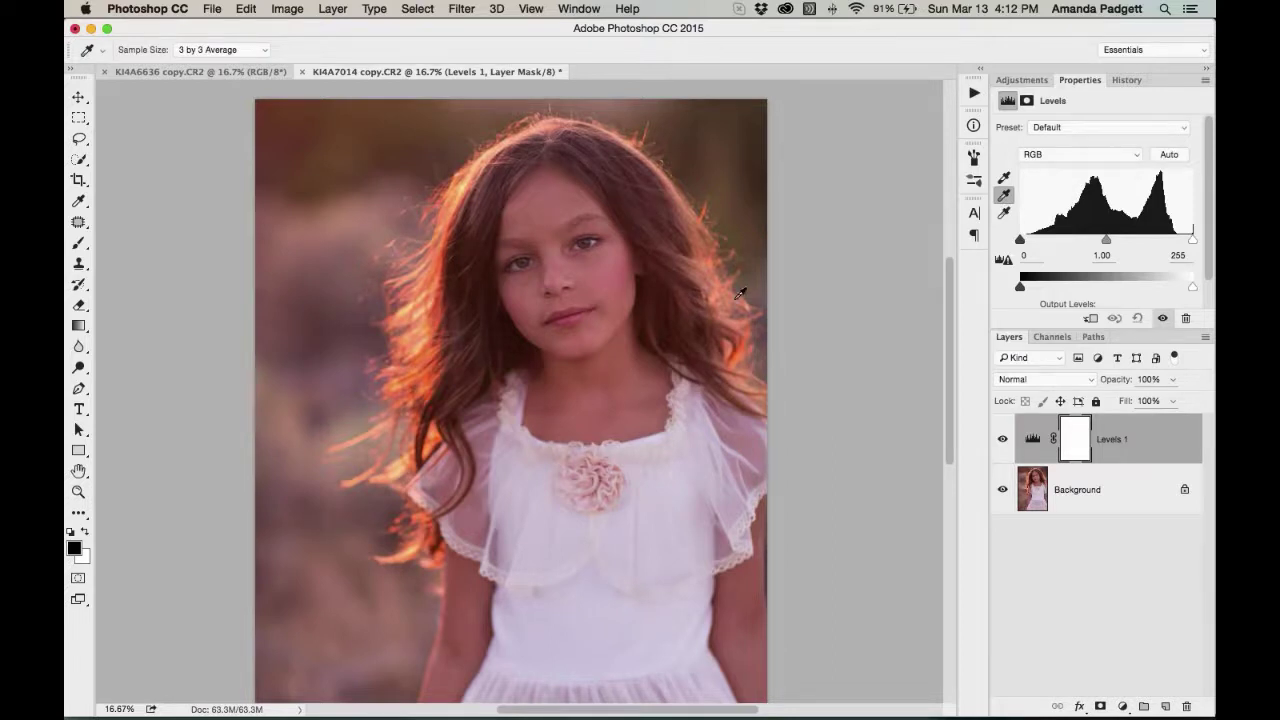
Neutralize the color cast by sampling the girl's eye on the photo's left side as gray point, trying the forehead for comparison
{"action": "key", "text": "super+equal"}
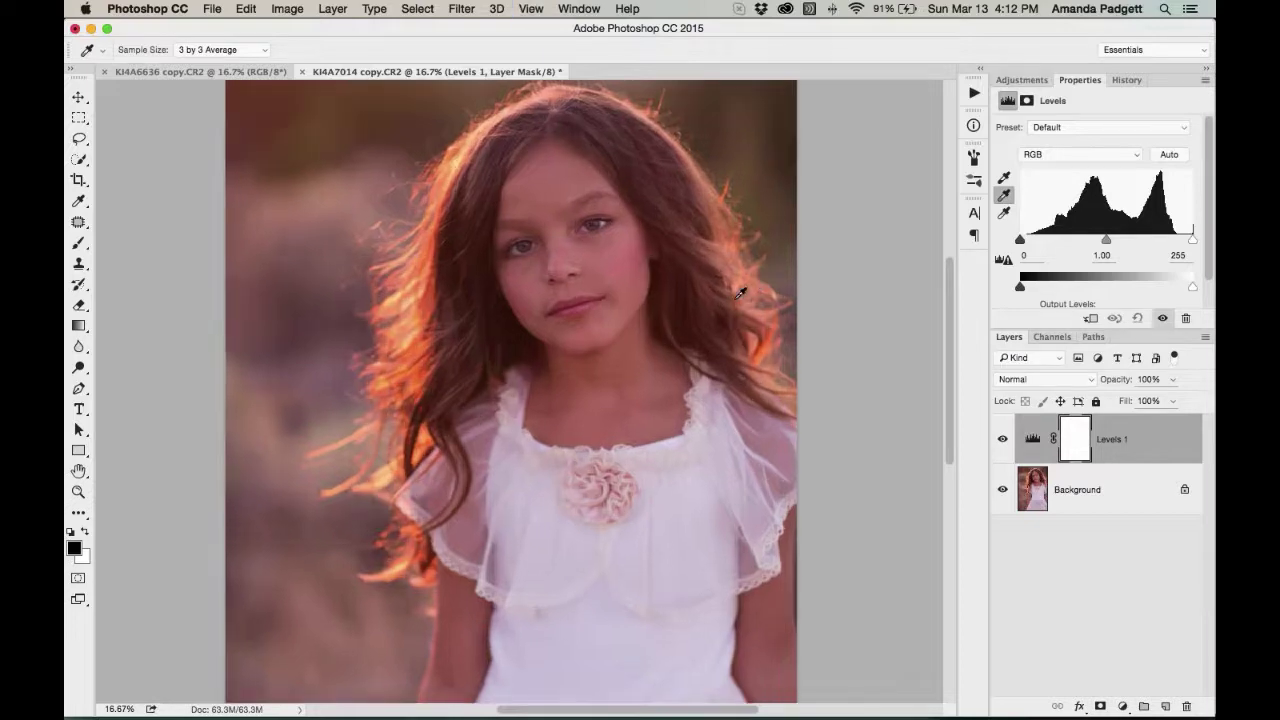
{"action": "key", "text": "super+equal"}
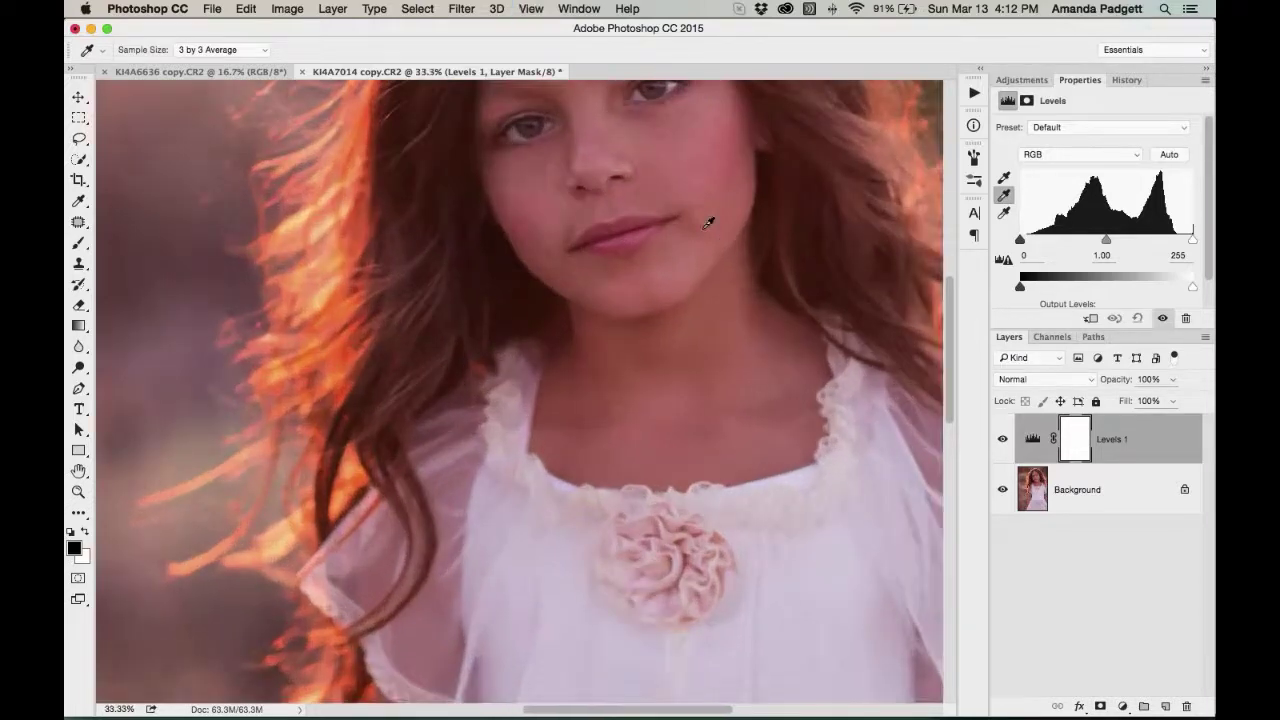
{"action": "left_click_drag", "start_coordinate": [608, 192], "coordinate": [600, 294]}
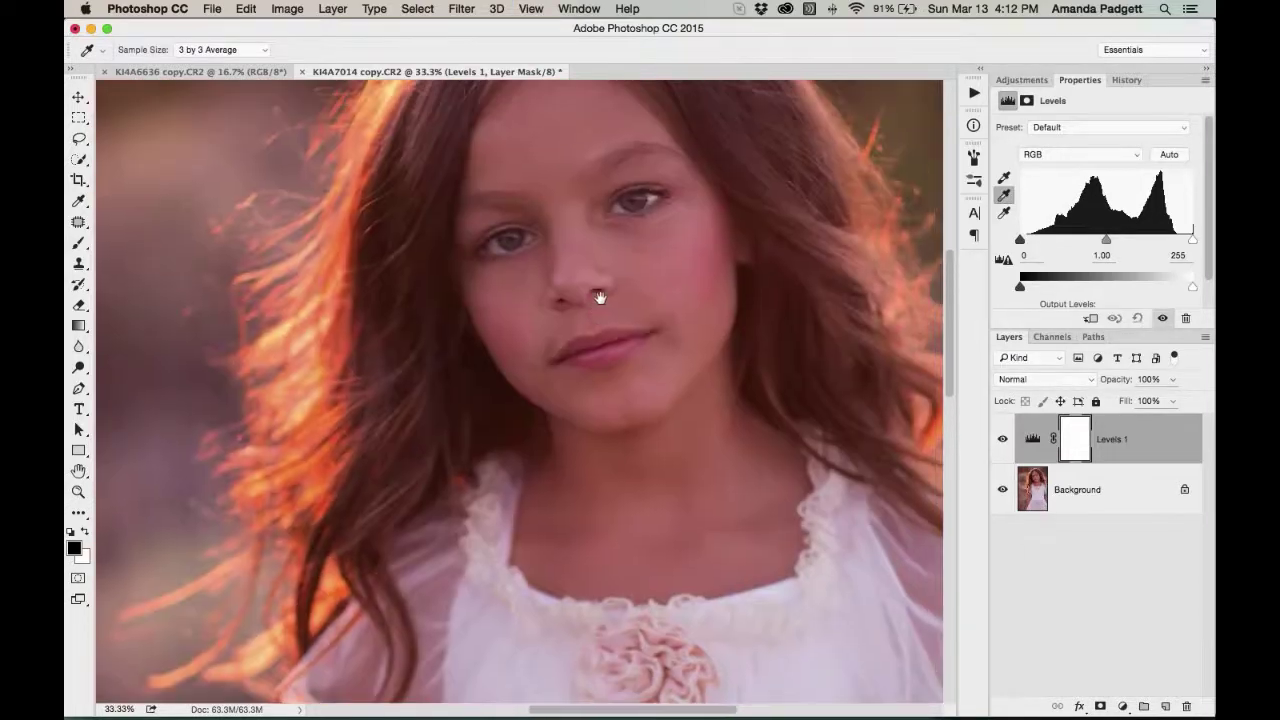
{"action": "left_click", "coordinate": [500, 240]}
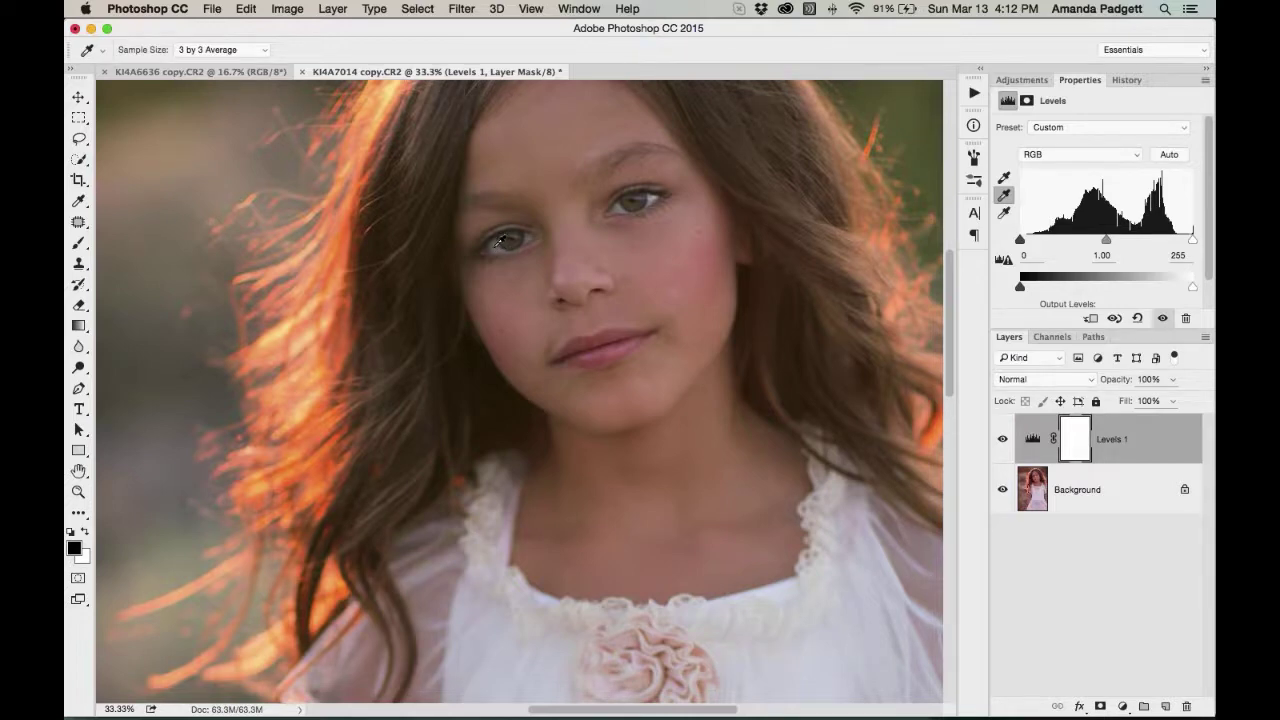
{"action": "left_click", "coordinate": [499, 243]}
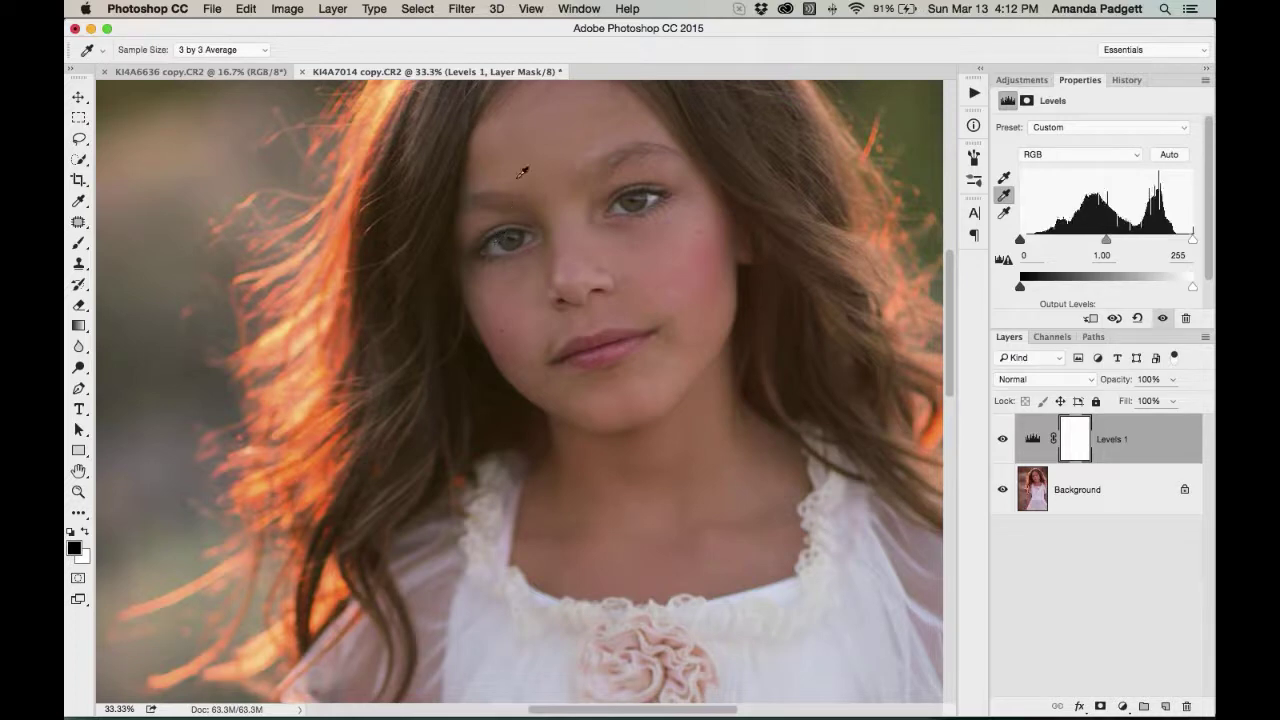
{"action": "left_click", "coordinate": [520, 169]}
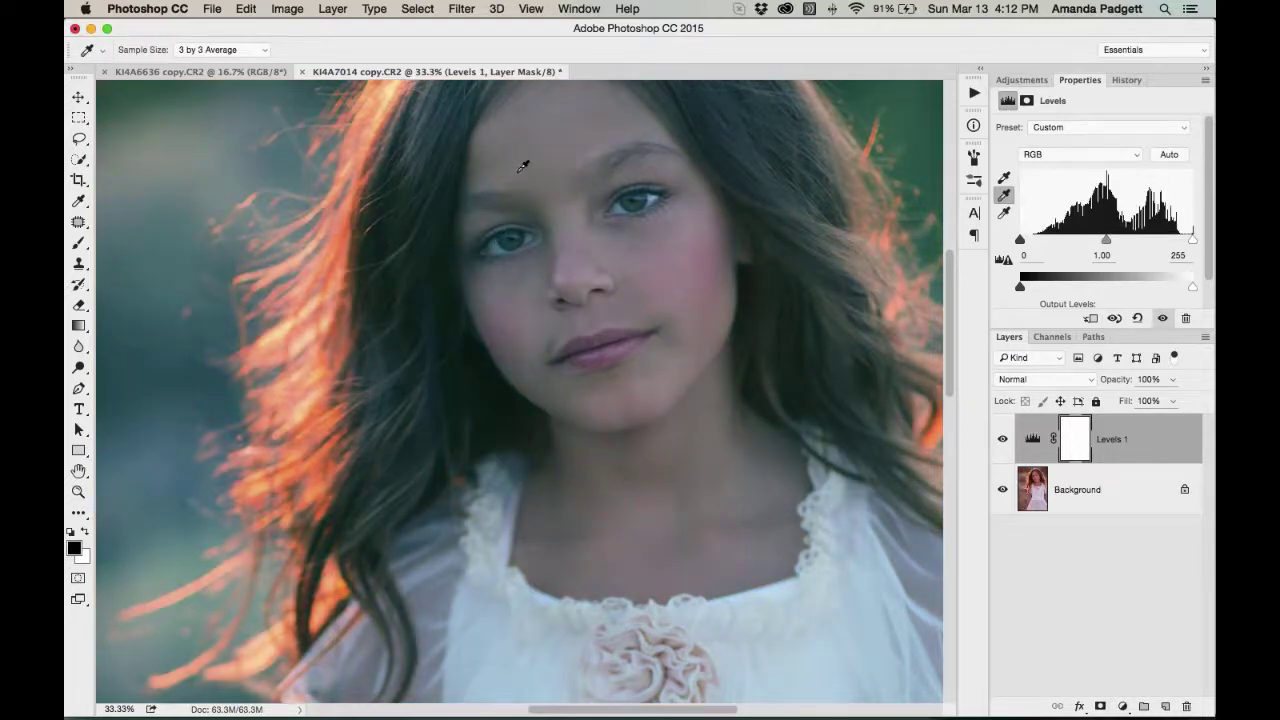
{"action": "left_click", "coordinate": [500, 242]}
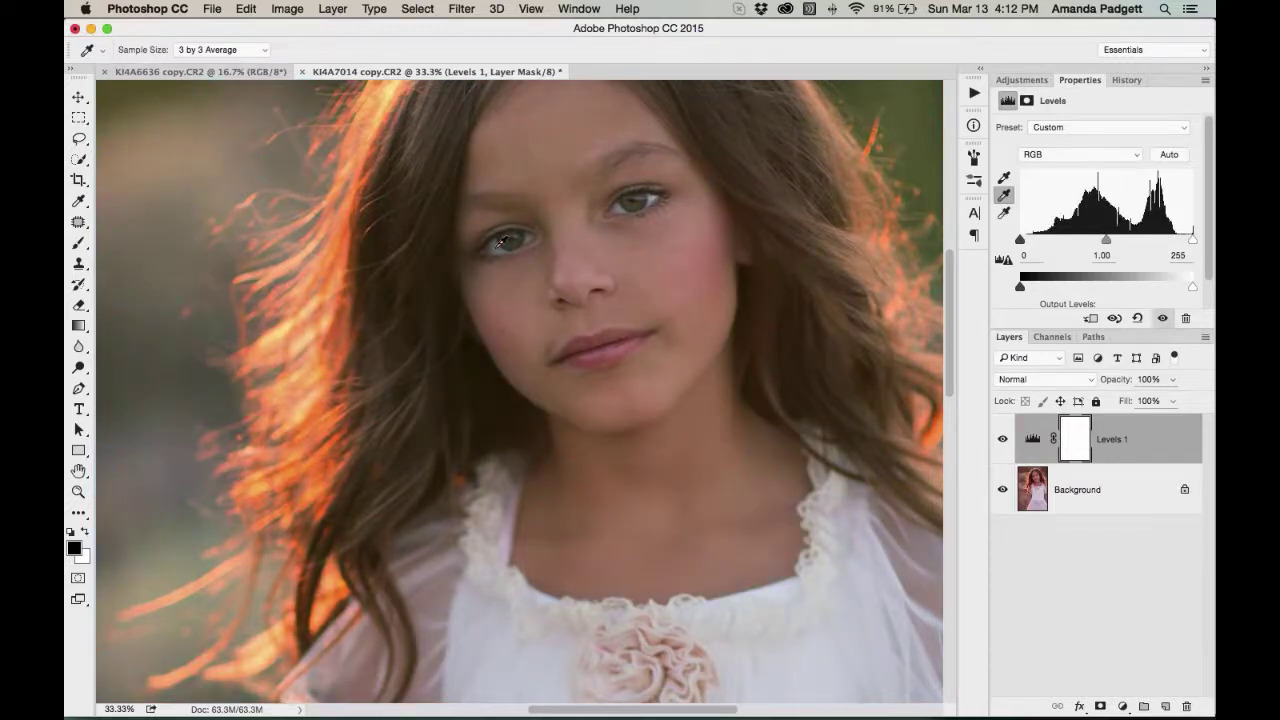
Compare the portrait with and without the Levels 1 white balance adjustment
{"action": "left_click", "coordinate": [1164, 319]}
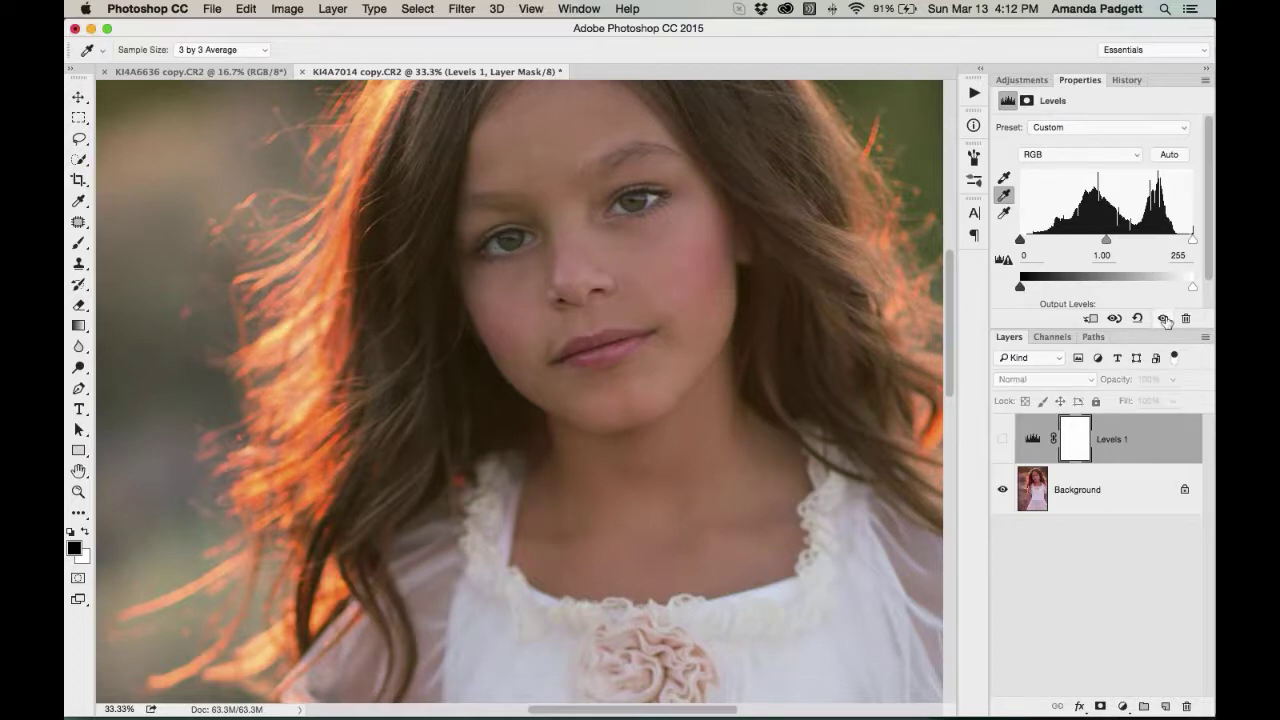
{"action": "left_click", "coordinate": [1164, 319]}
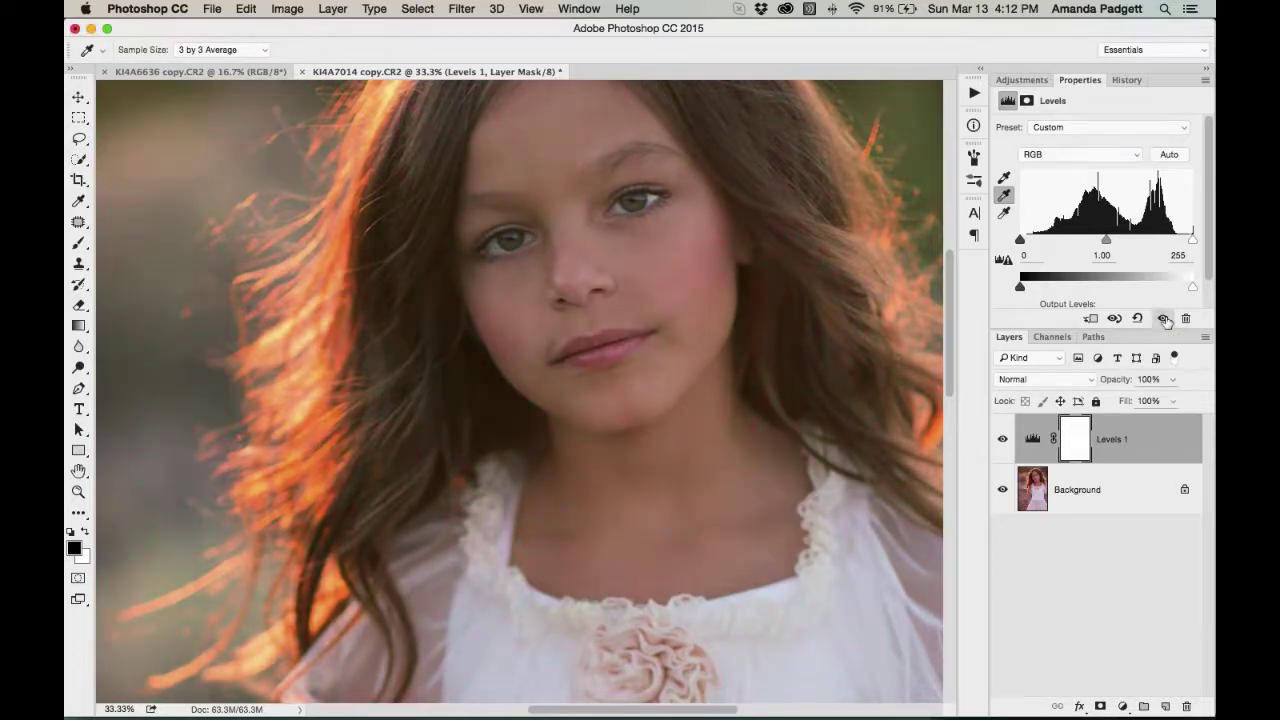
{"action": "left_click", "coordinate": [1164, 319]}
{"action": "left_click", "coordinate": [1164, 319]}
Lower the Blue channel midtones of the Levels 1 adjustment to 0.92 and compare the photo with and without it
{"action": "left_click_drag", "start_coordinate": [785, 280], "coordinate": [762, 355]}
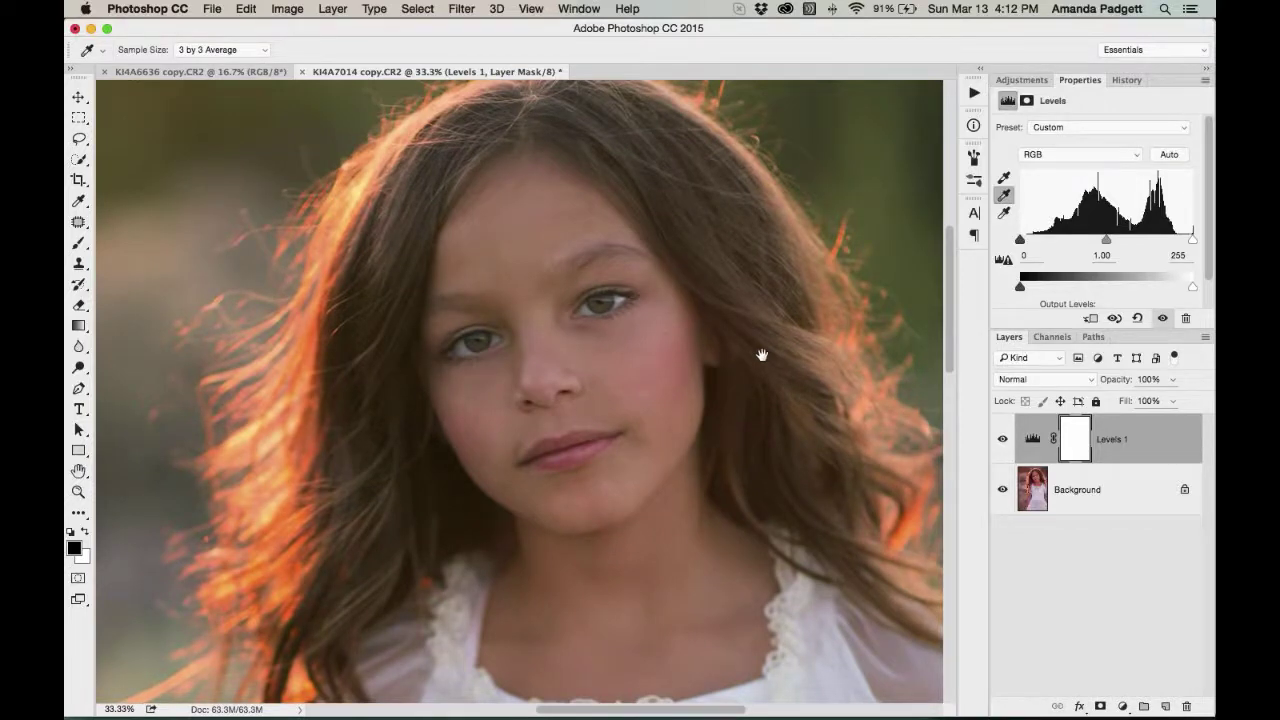
{"action": "left_click", "coordinate": [1061, 158]}
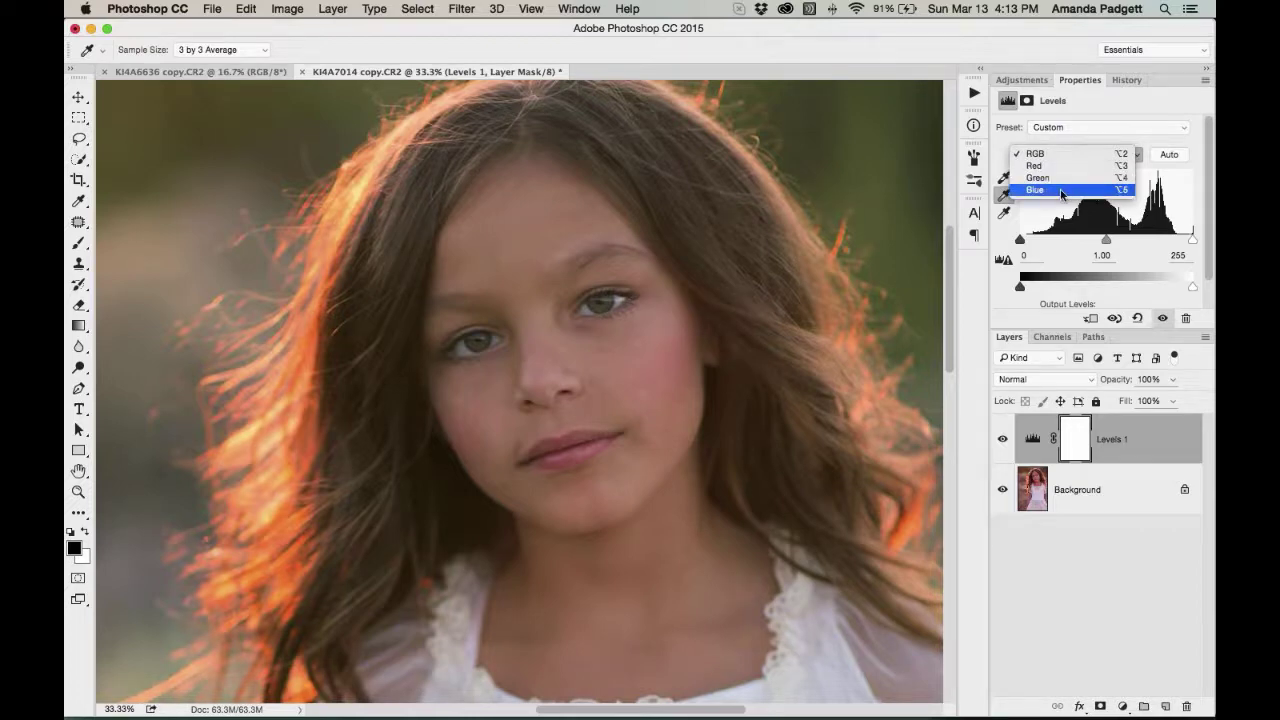
{"action": "left_click", "coordinate": [1062, 190]}
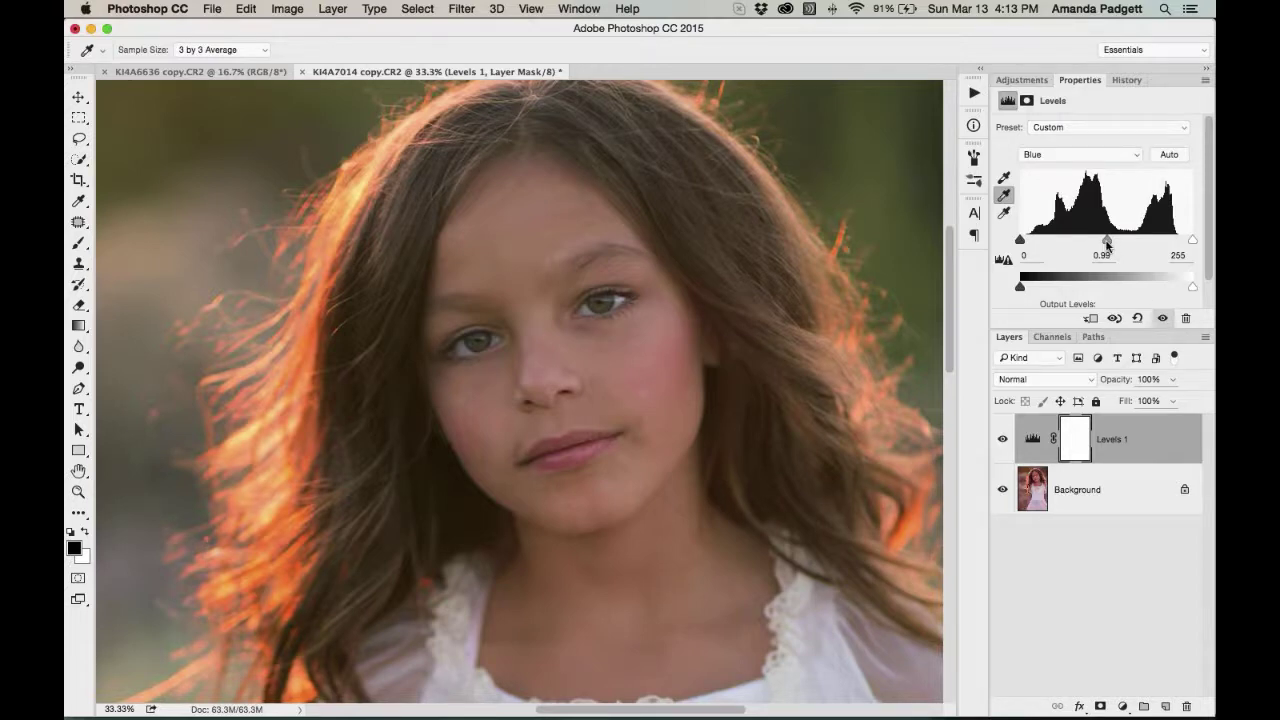
{"action": "left_click_drag", "start_coordinate": [1107, 244], "coordinate": [1110, 246]}
{"action": "left_click_drag", "start_coordinate": [1115, 245], "coordinate": [1117, 245]}
{"action": "mouse_move", "coordinate": [1115, 245]}
{"action": "left_mouse_down"}
{"action": "mouse_move", "coordinate": [1093, 245]}
{"action": "mouse_move", "coordinate": [1110, 241]}
{"action": "left_mouse_up"}
{"action": "mouse_move", "coordinate": [1110, 241]}
{"action": "left_mouse_down"}
{"action": "mouse_move", "coordinate": [1122, 242]}
{"action": "mouse_move", "coordinate": [1111, 242]}
{"action": "left_mouse_up"}
{"action": "left_click", "coordinate": [1162, 318]}
{"action": "left_click", "coordinate": [1162, 318]}
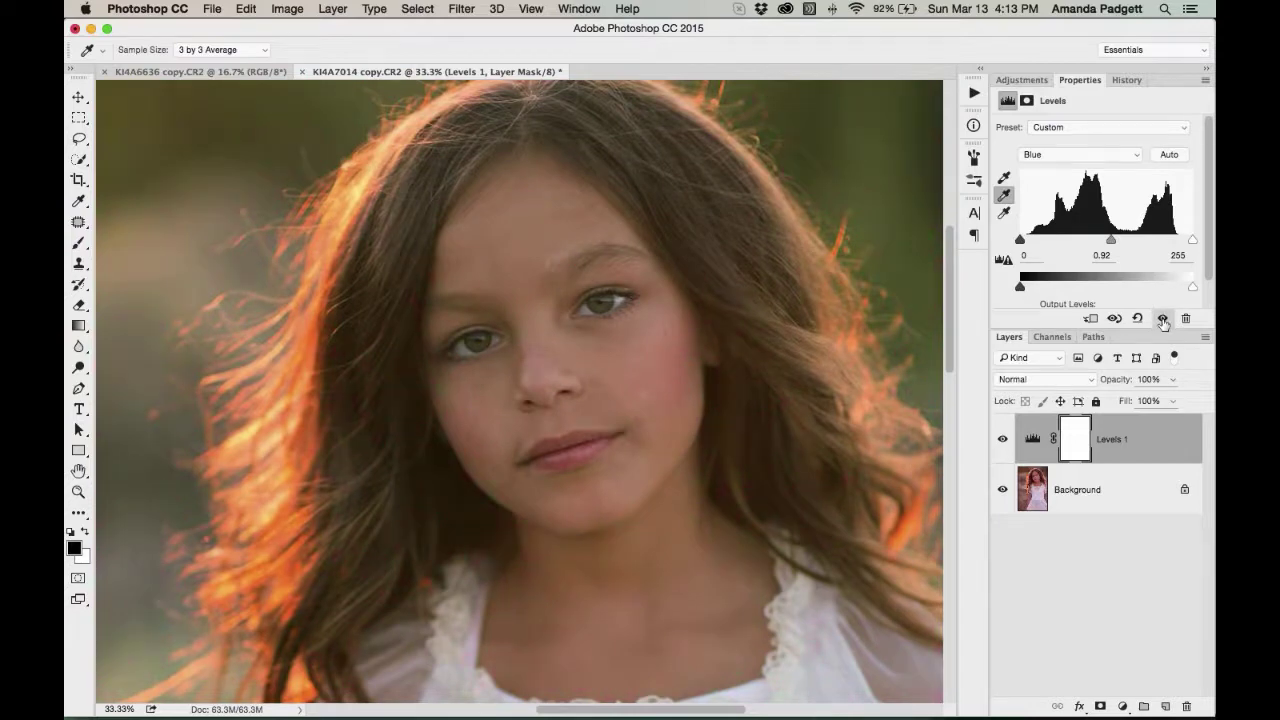
Rename the Levels 1 layer as fix wb and compare the photo with and without it
{"action": "key", "text": "b"}
{"action": "double_click", "coordinate": [1109, 440]}
{"action": "type", "text": "fix"}
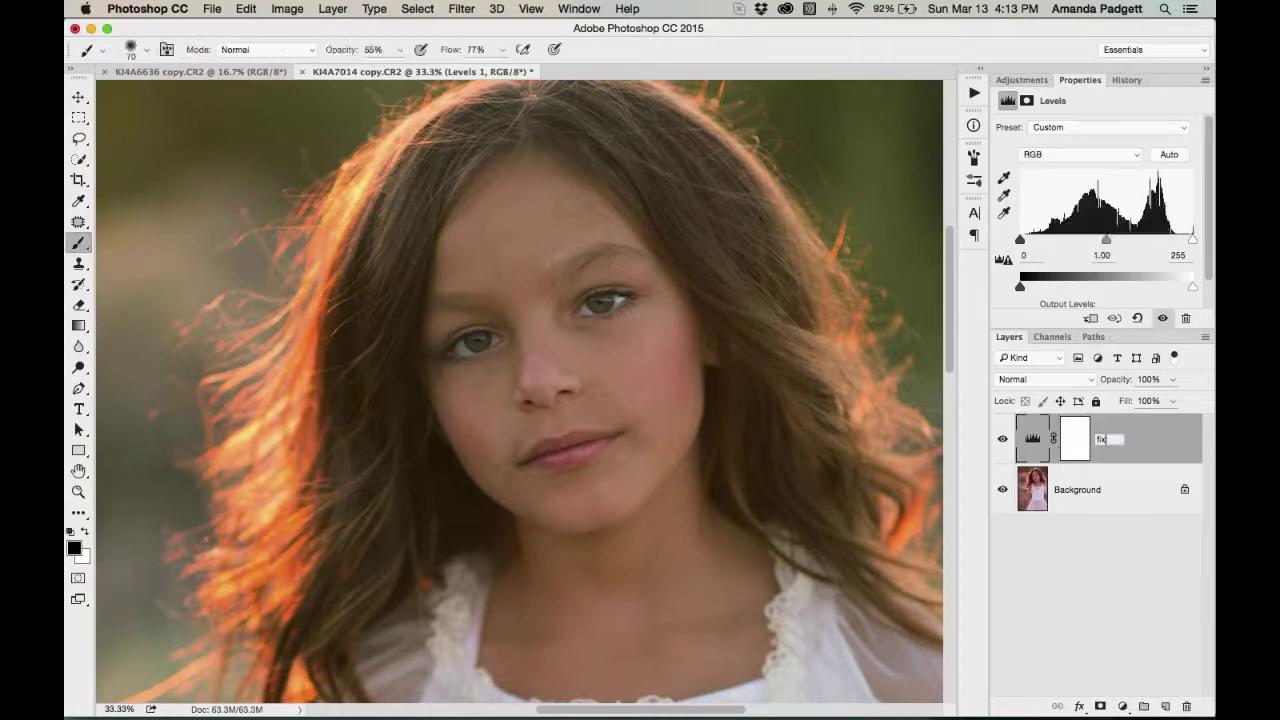
{"action": "type", "text": " wb"}
{"action": "key", "text": "Return"}
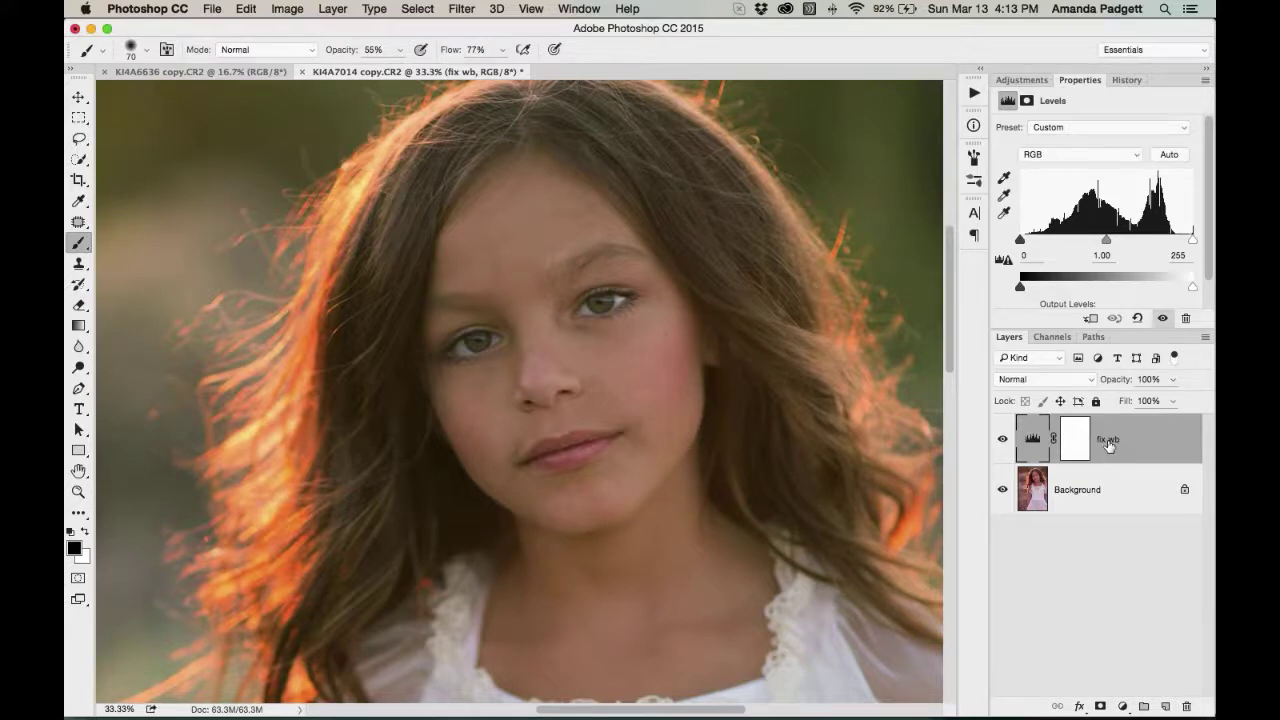
{"action": "left_click", "coordinate": [1003, 441]}
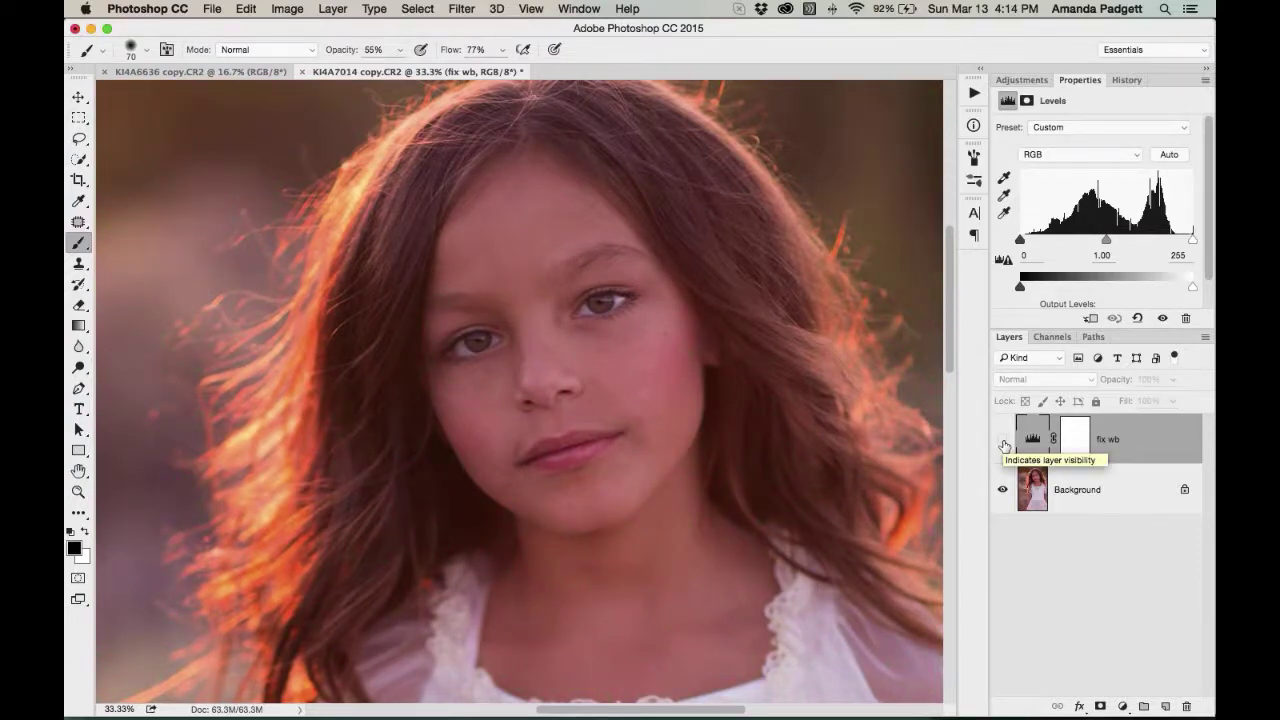
{"action": "left_click", "coordinate": [1003, 441]}
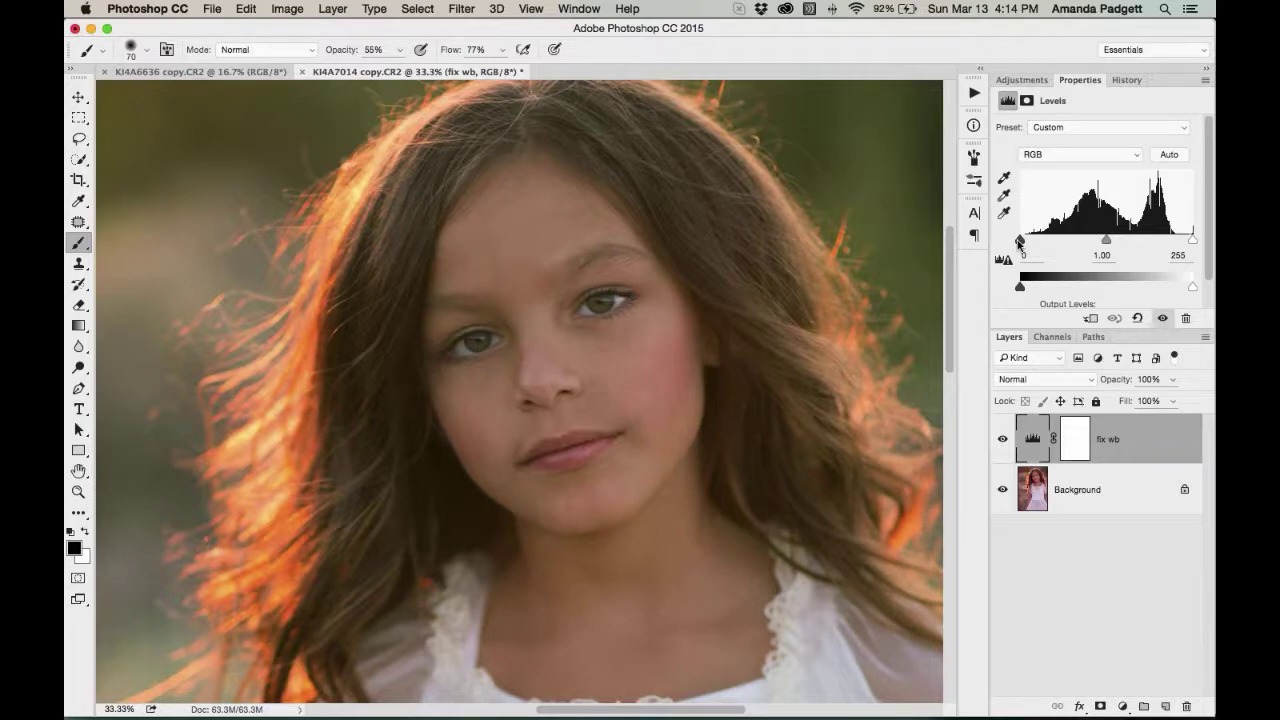
Run the Fix Exposure-Brighten action from the PRETTY ACTIONS {Pure} set above the fix wb layer
{"action": "key", "text": "super+minus"}
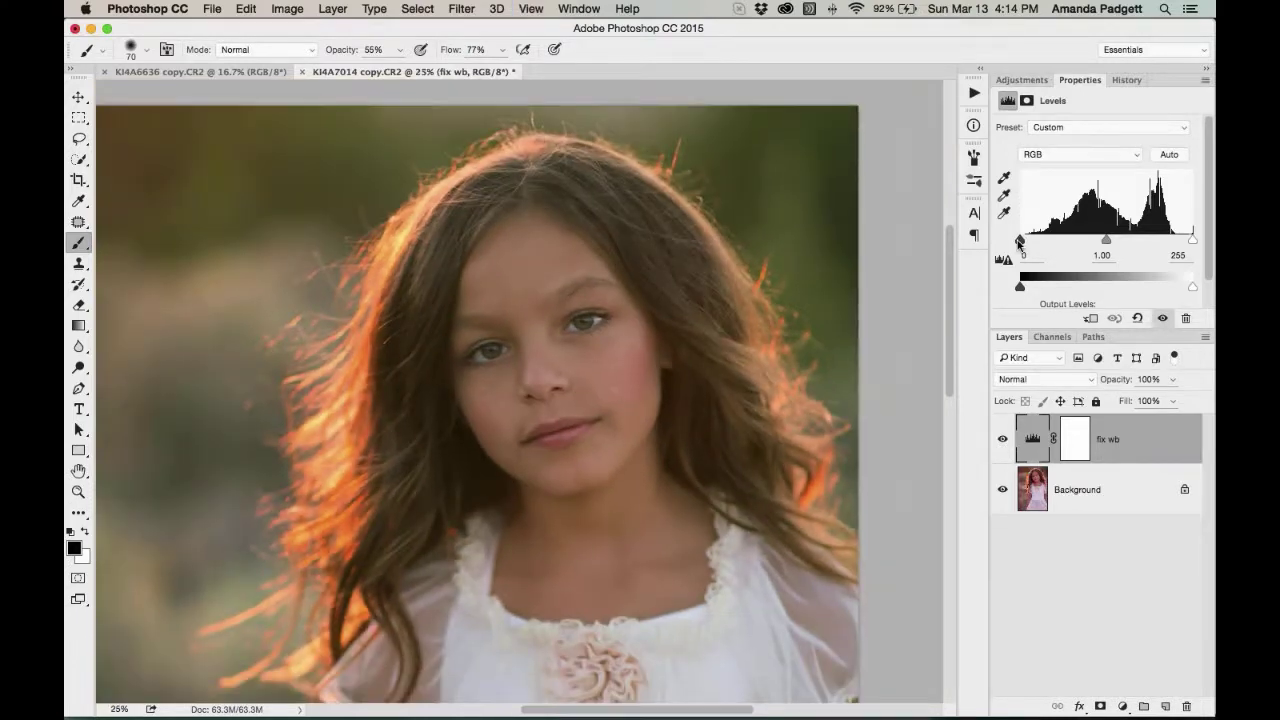
{"action": "key", "text": "super+minus"}
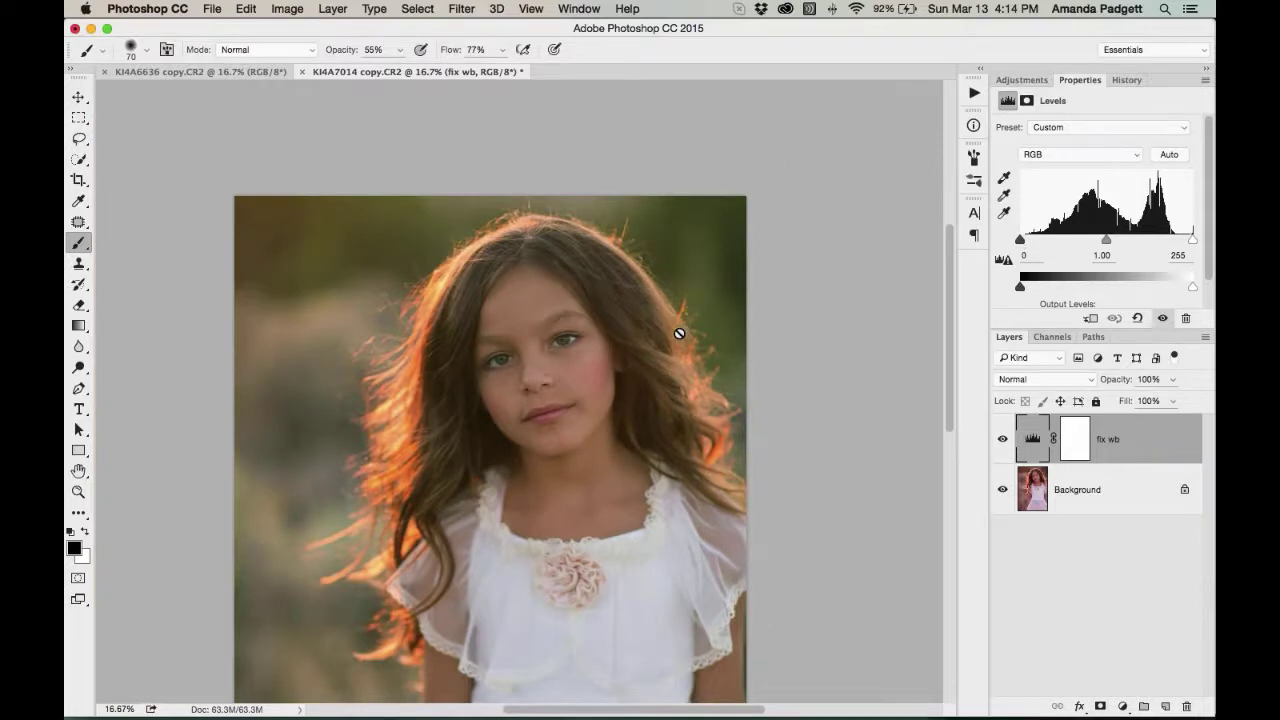
{"action": "left_click_drag", "start_coordinate": [679, 311], "coordinate": [697, 195]}
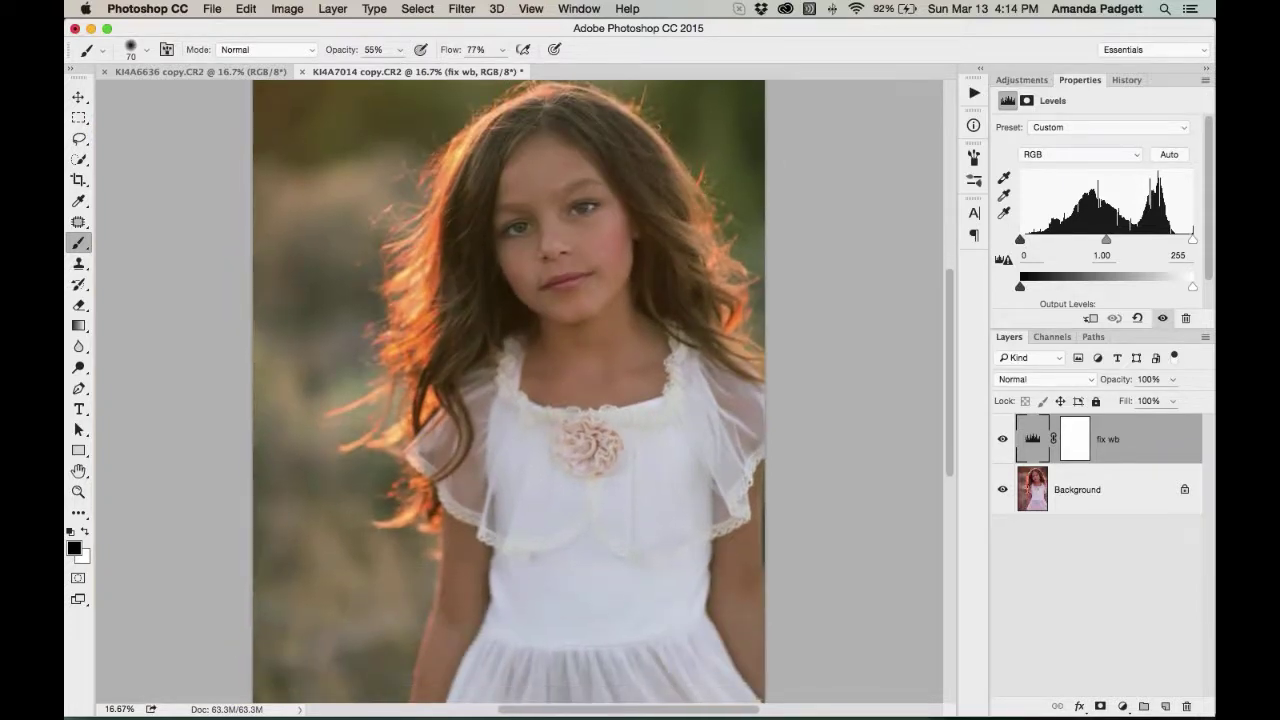
{"action": "left_click", "coordinate": [975, 93]}
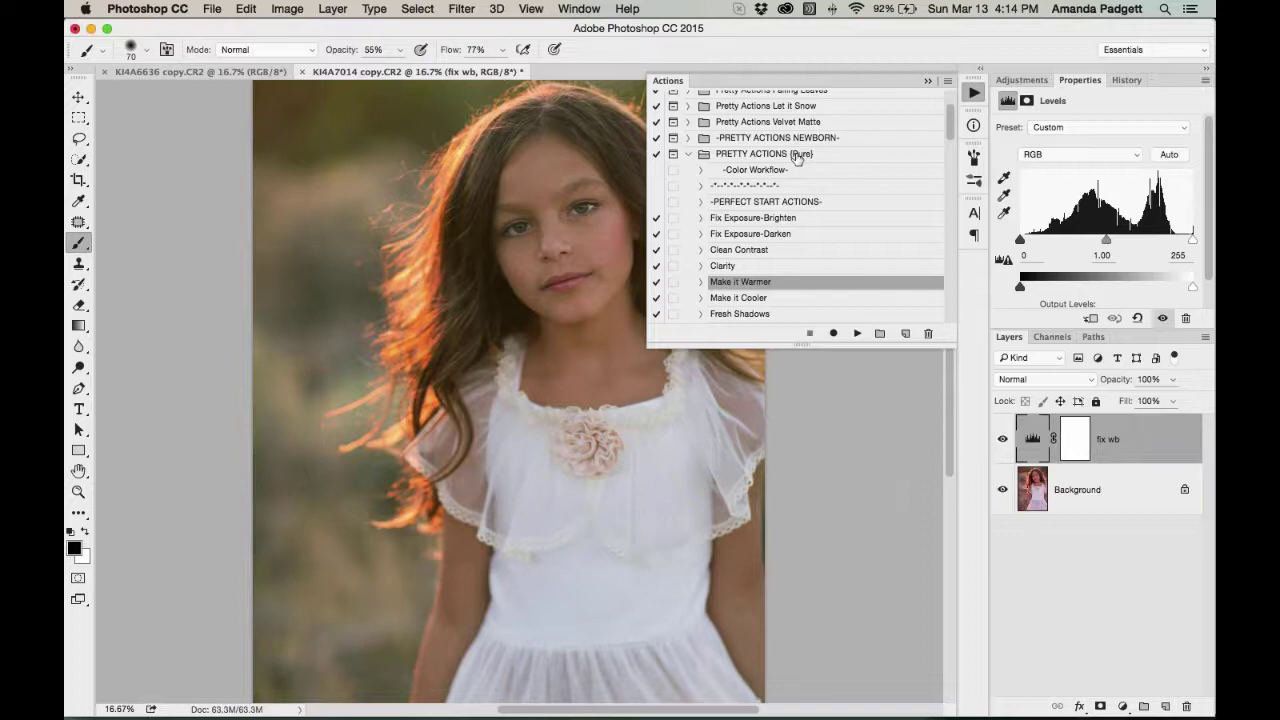
{"action": "left_click", "coordinate": [796, 222]}
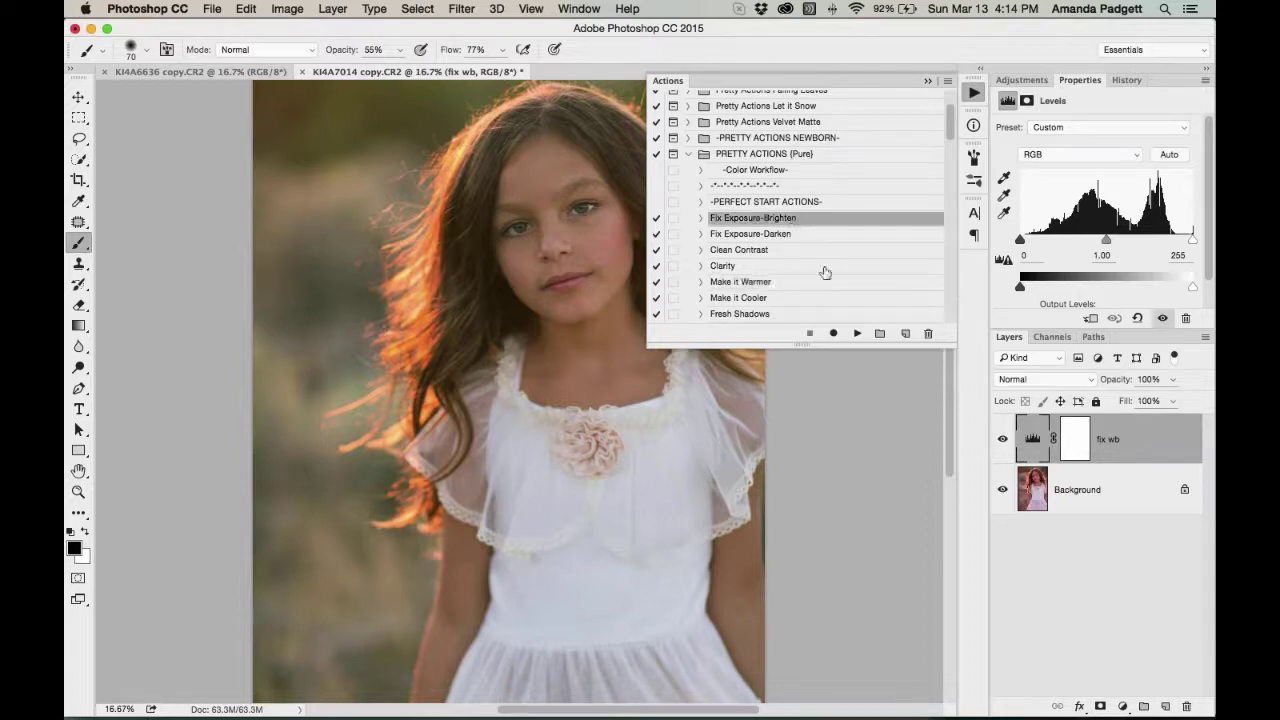
{"action": "left_click", "coordinate": [857, 334]}
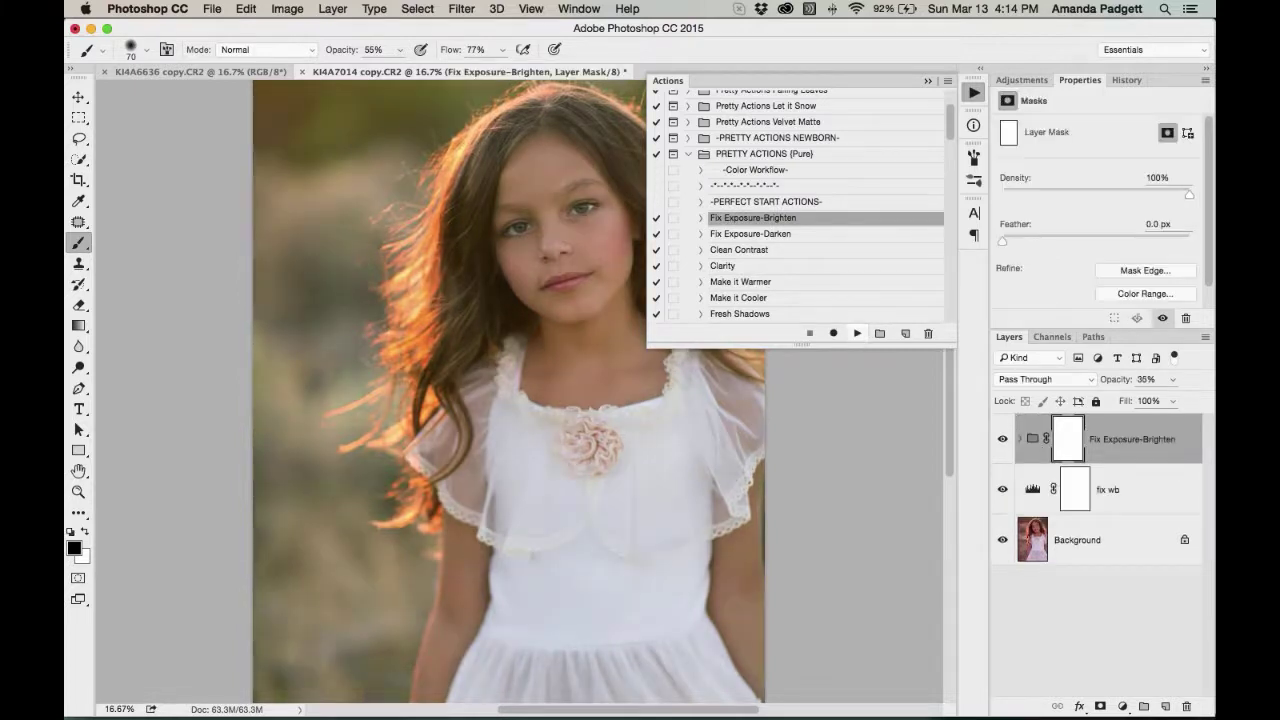
Run the Clean Contrast action on the photo and collapse the actions list
{"action": "left_click", "coordinate": [834, 251]}
{"action": "left_click", "coordinate": [857, 334]}
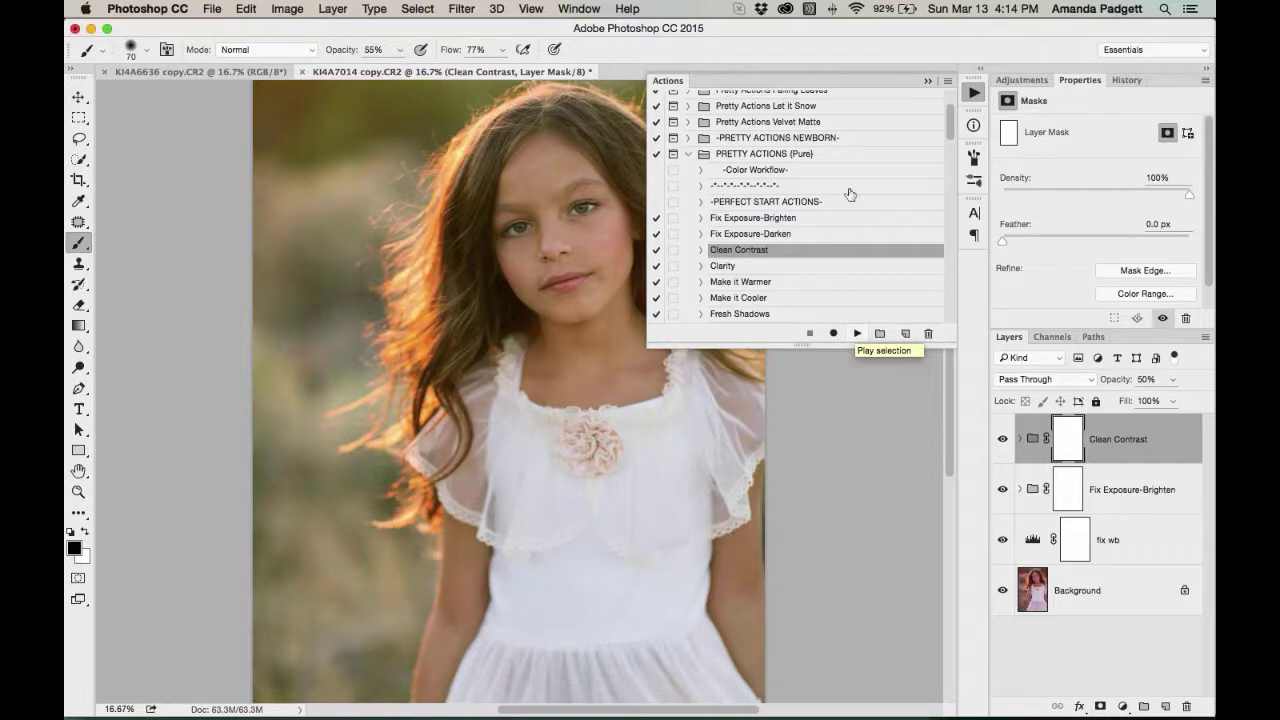
{"action": "left_click", "coordinate": [927, 81]}
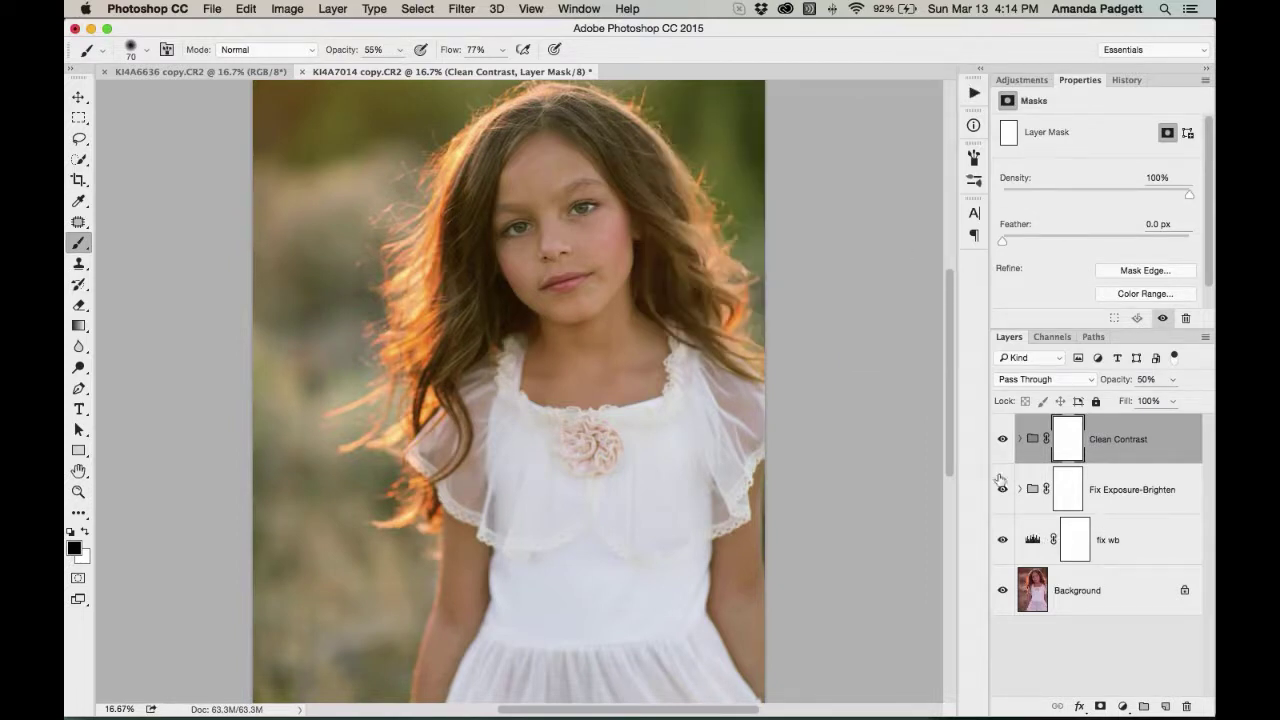
Compare the photo with and without Clean Contrast and Fix Exposure-Brighten, and view the Background layer on its own
{"action": "left_click", "coordinate": [1003, 440]}
{"action": "left_click", "coordinate": [1003, 441]}
{"action": "left_click", "coordinate": [1003, 490]}
{"action": "left_click", "coordinate": [1004, 491]}
{"action": "left_click", "coordinate": [1003, 591], "text": "alt"}
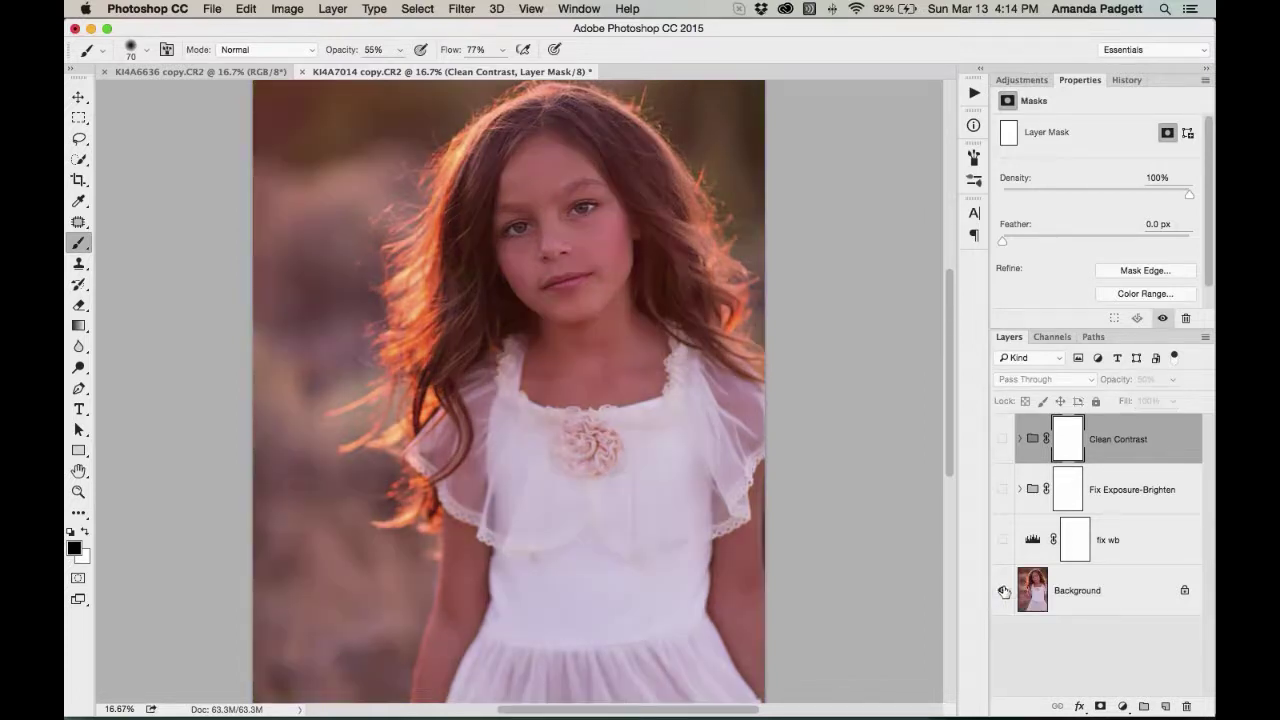
{"action": "left_click", "coordinate": [1003, 591], "text": "alt"}
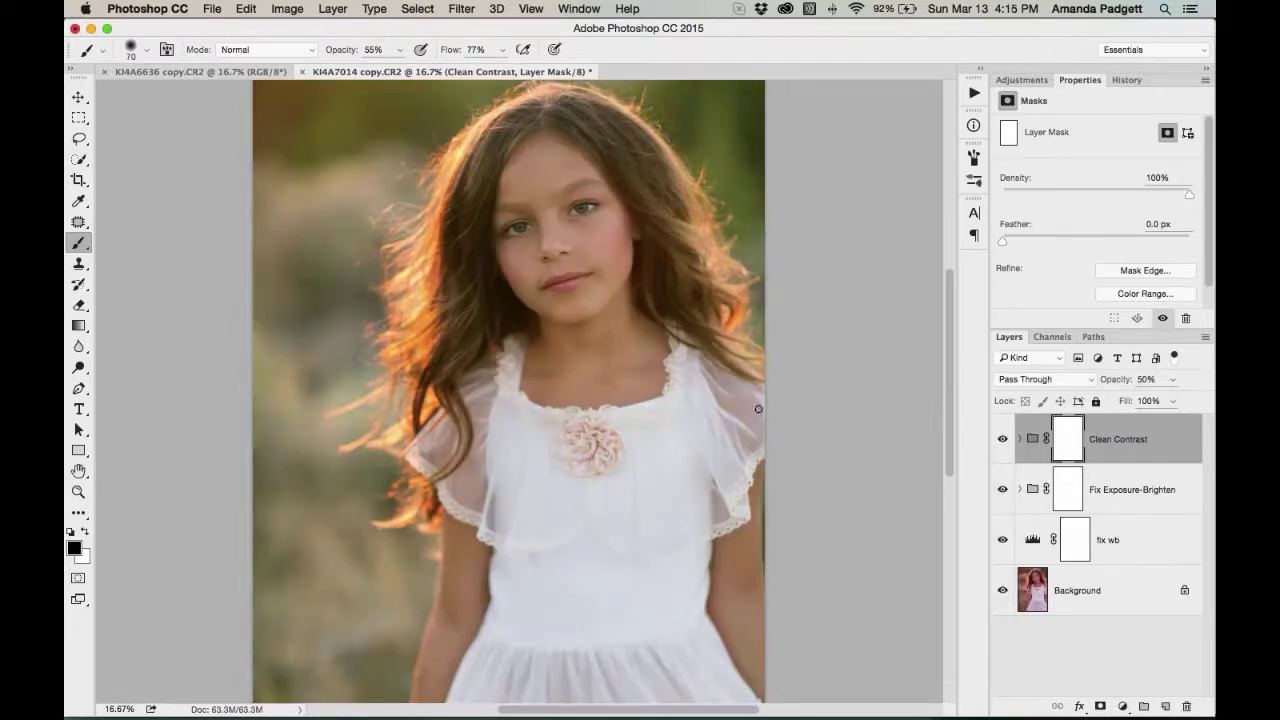
Add a black Solid Color fill layer above Clean Contrast and invert its layer mask to hide the fill
{"action": "key", "text": "super+plus"}
{"action": "key", "text": "super+plus"}
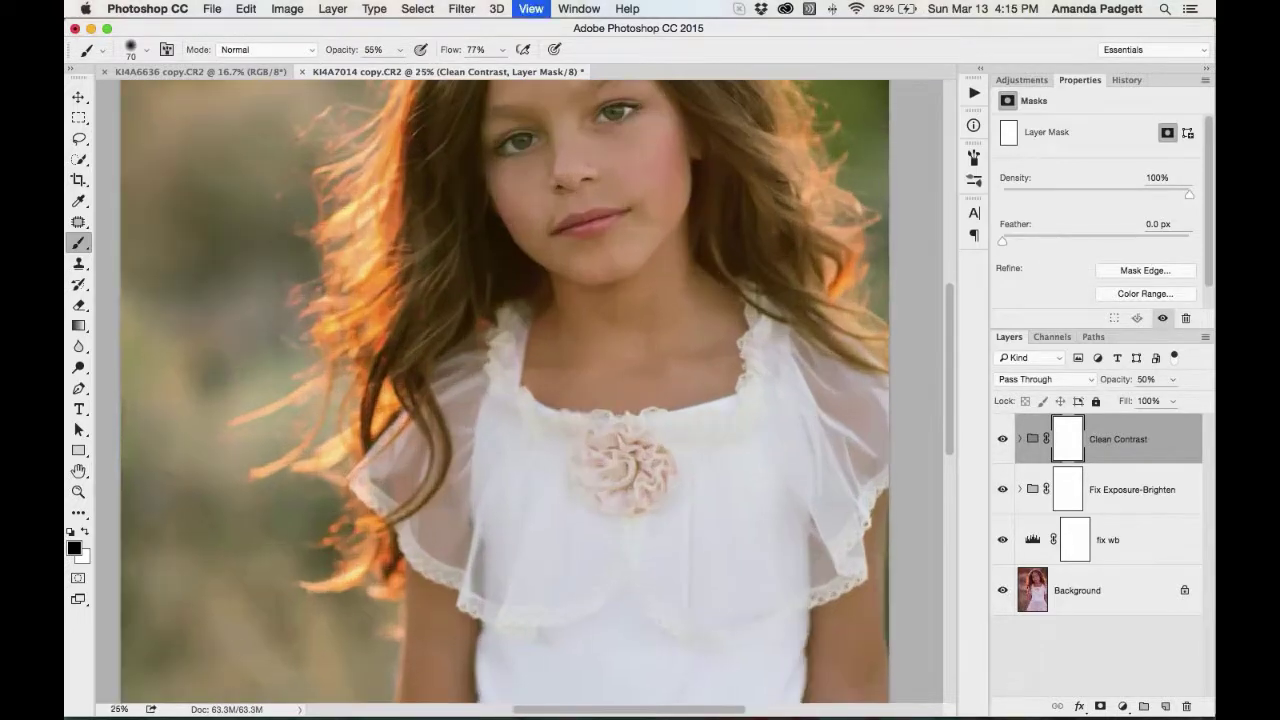
{"action": "left_click_drag", "start_coordinate": [737, 298], "coordinate": [659, 580]}
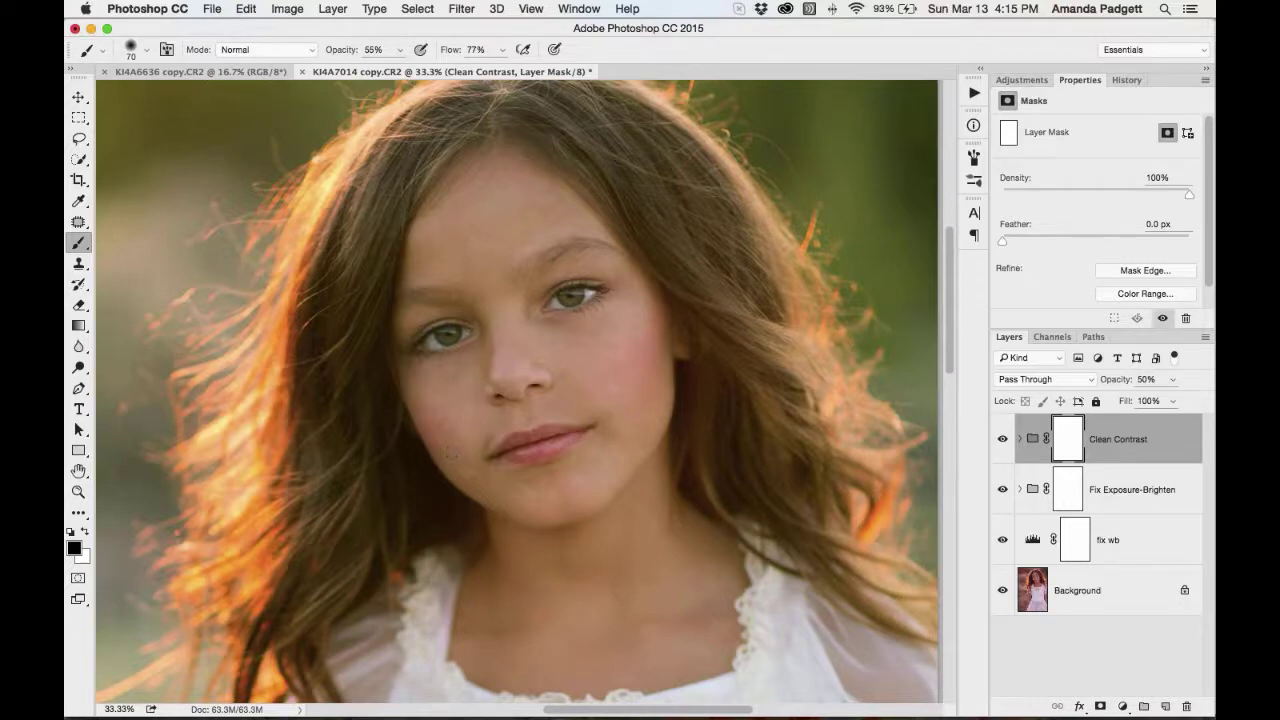
{"action": "left_click", "coordinate": [1124, 708]}
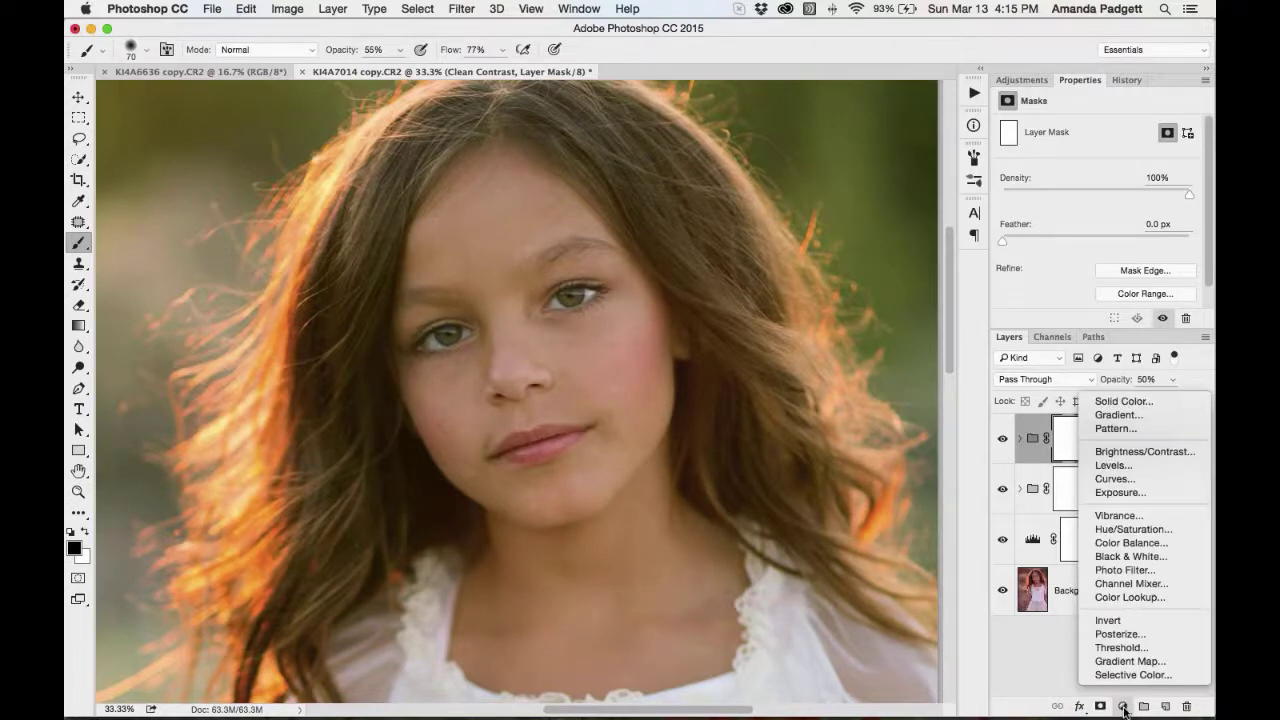
{"action": "left_click", "coordinate": [1123, 404]}
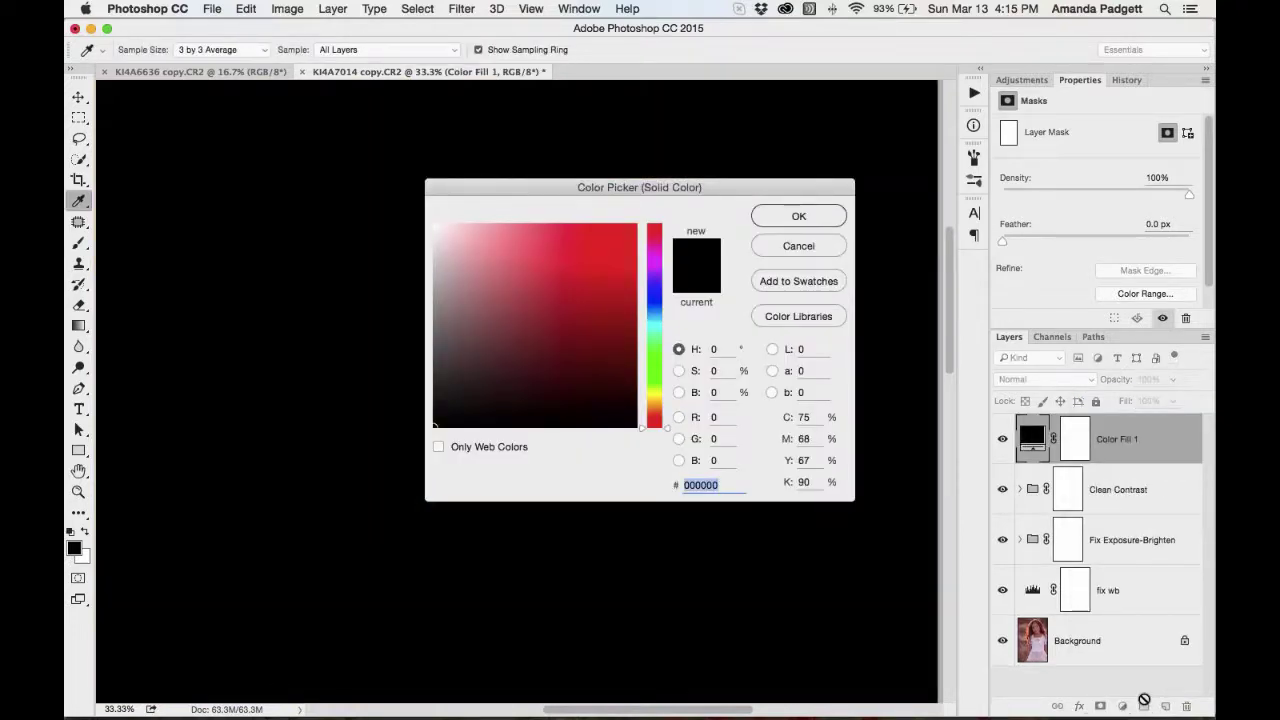
{"action": "left_click", "coordinate": [820, 215]}
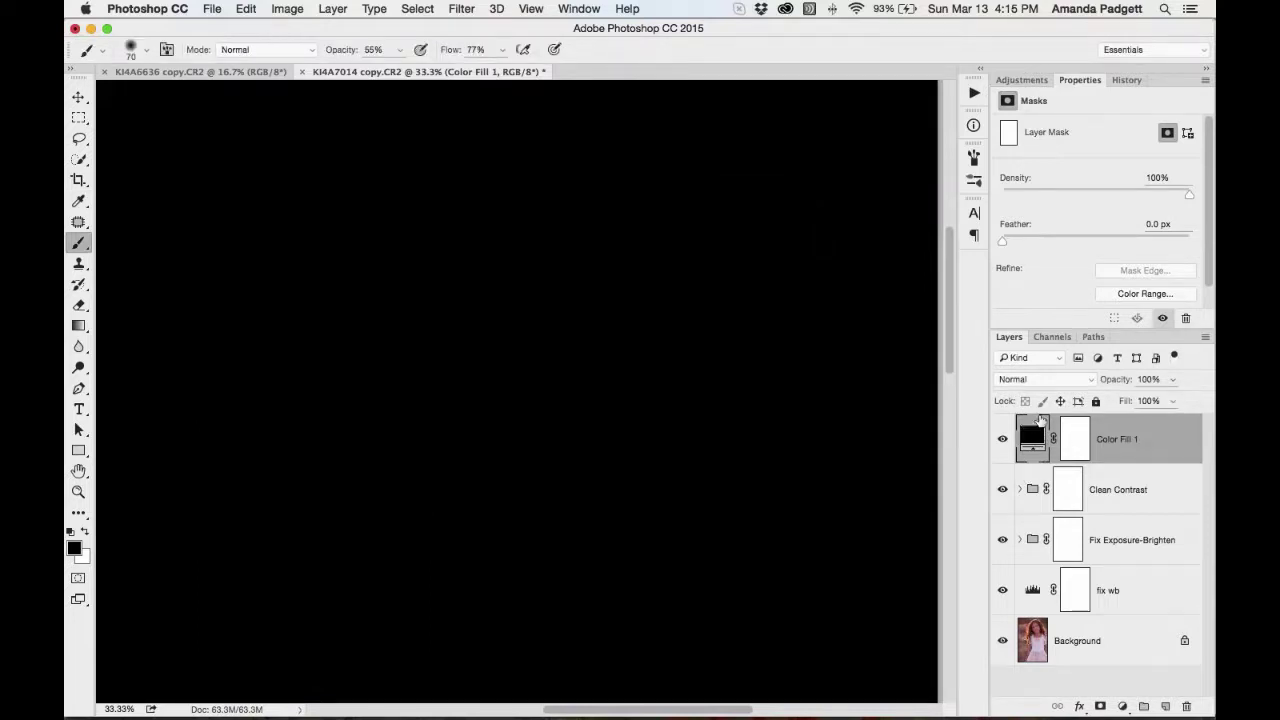
{"action": "left_click", "coordinate": [1076, 442]}
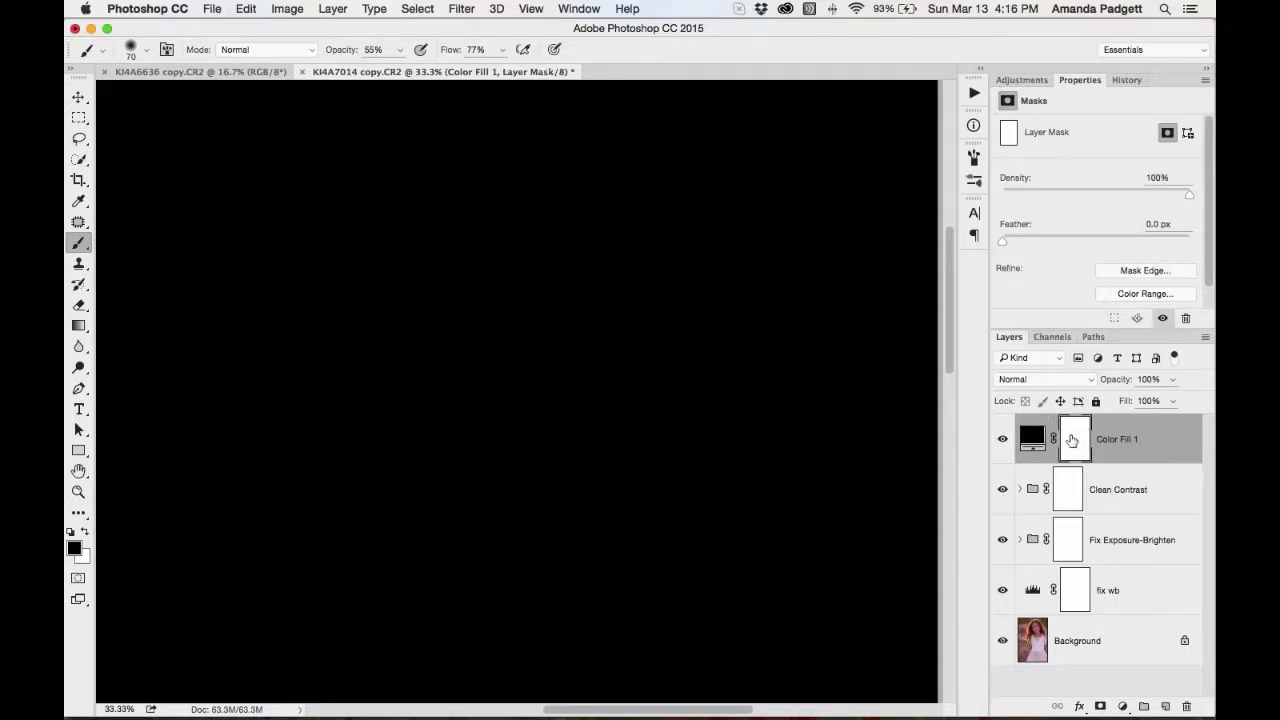
{"action": "key", "text": "super+i"}
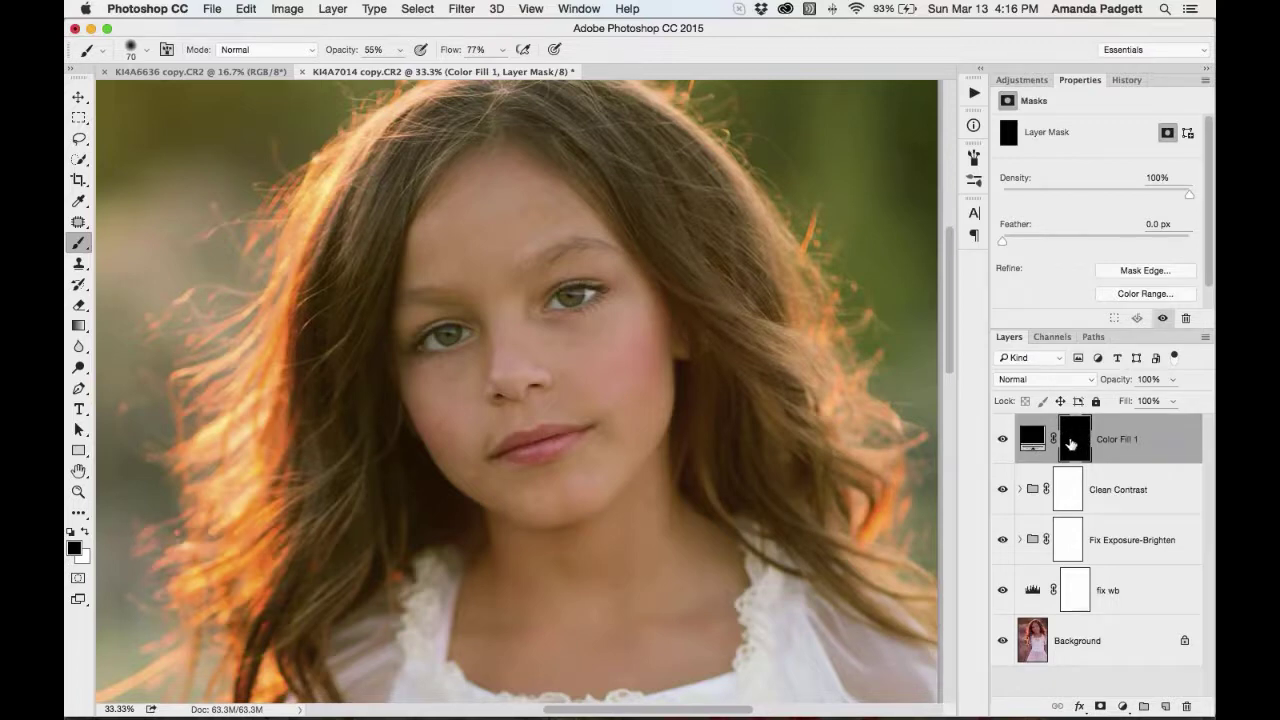
Paint white on the fill layer's mask over the girl's forehead with a 250 px brush at 55% opacity
{"action": "key", "text": "x"}
{"action": "key", "text": "bracketright"}
{"action": "key", "text": "bracketright"}
{"action": "key", "text": "bracketright"}
{"action": "key", "text": "bracketright"}
{"action": "mouse_move", "coordinate": [533, 213]}
{"action": "left_mouse_down"}
{"action": "mouse_move", "coordinate": [489, 229]}
{"action": "mouse_move", "coordinate": [488, 208]}
{"action": "mouse_move", "coordinate": [452, 215]}
{"action": "left_mouse_up"}
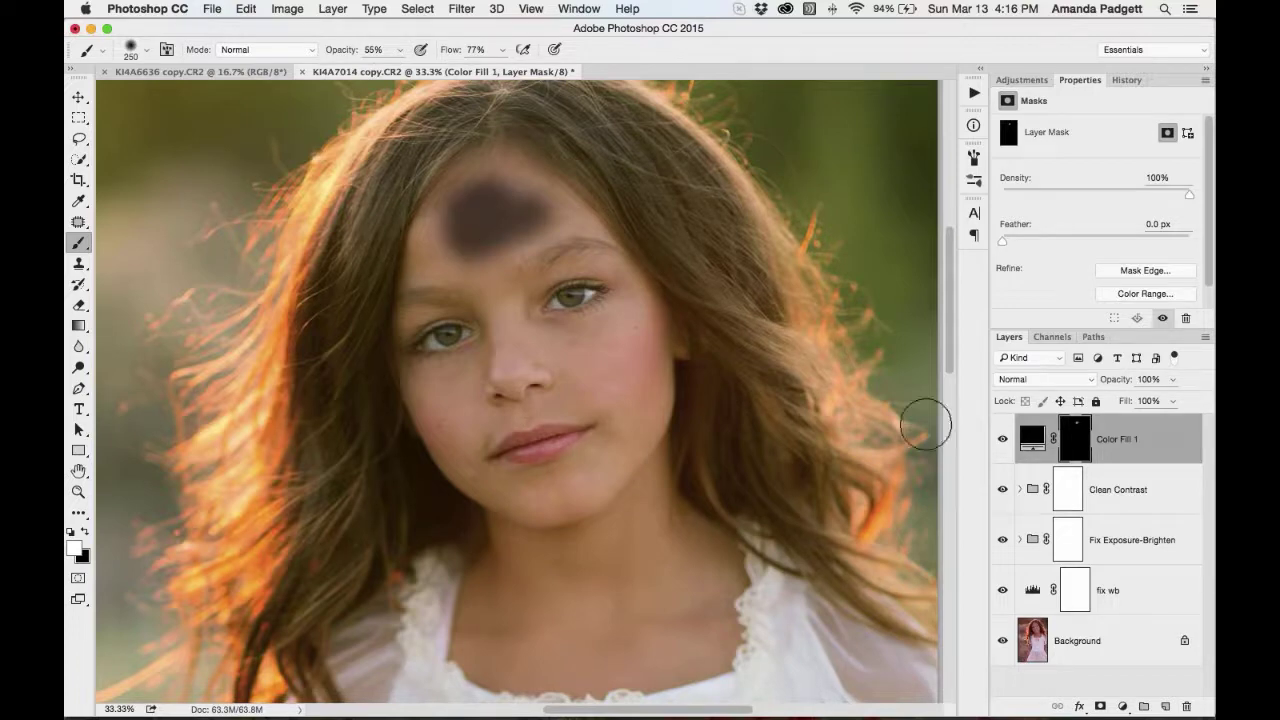
Change the fill color to skin tone bea38e sampled beside the nose bridge, and reselect the fill layer's mask for brushing
{"action": "left_click", "coordinate": [1033, 438]}
{"action": "double_click", "coordinate": [1033, 438]}
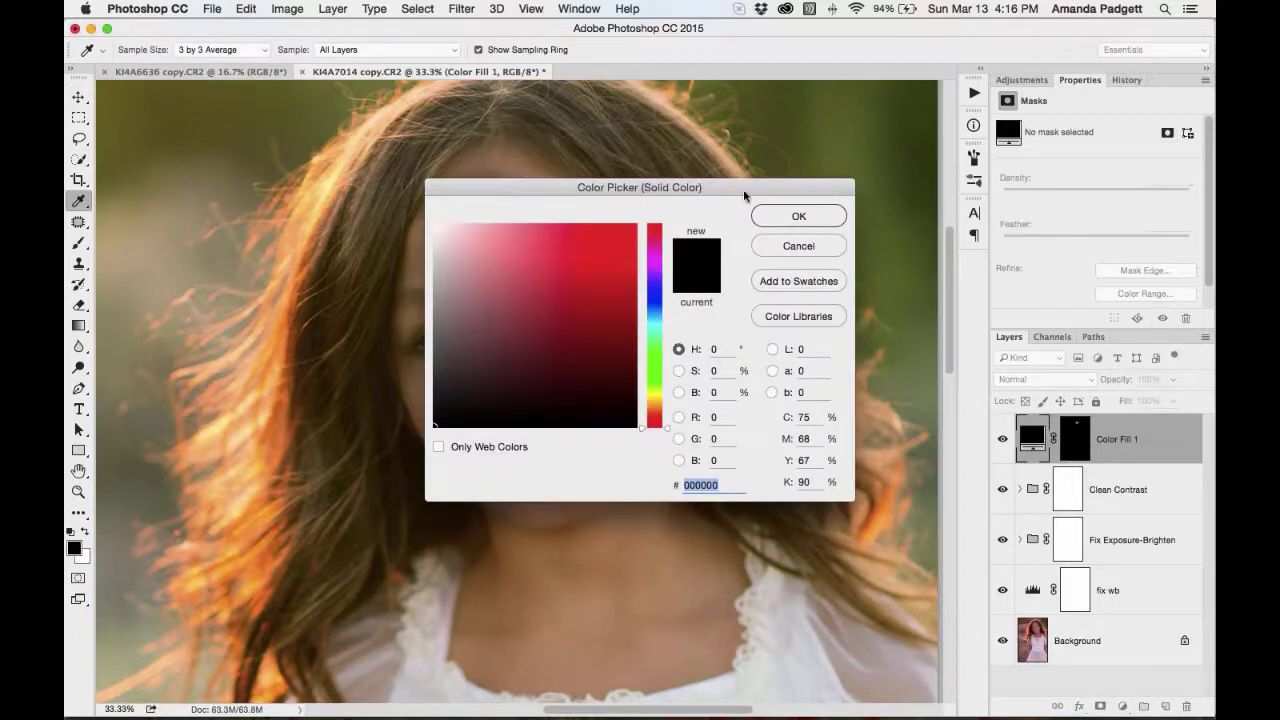
{"action": "left_click_drag", "start_coordinate": [755, 192], "coordinate": [1071, 66]}
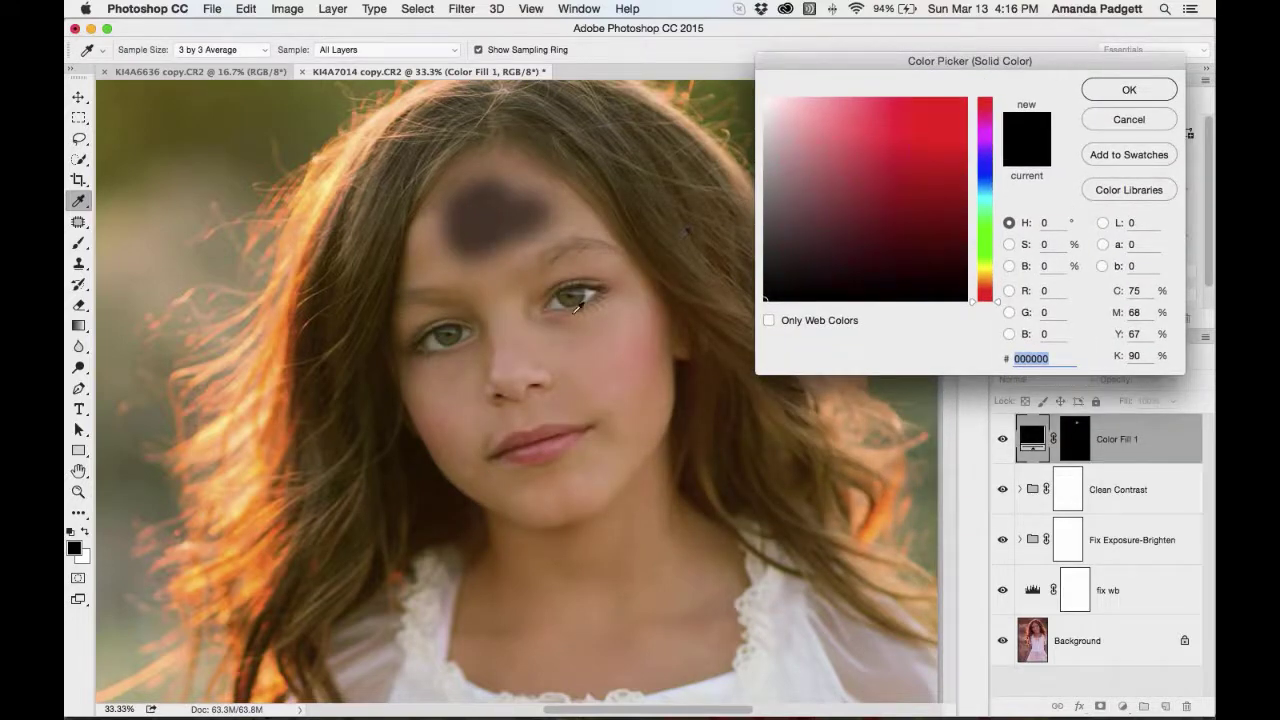
{"action": "left_click", "coordinate": [563, 350]}
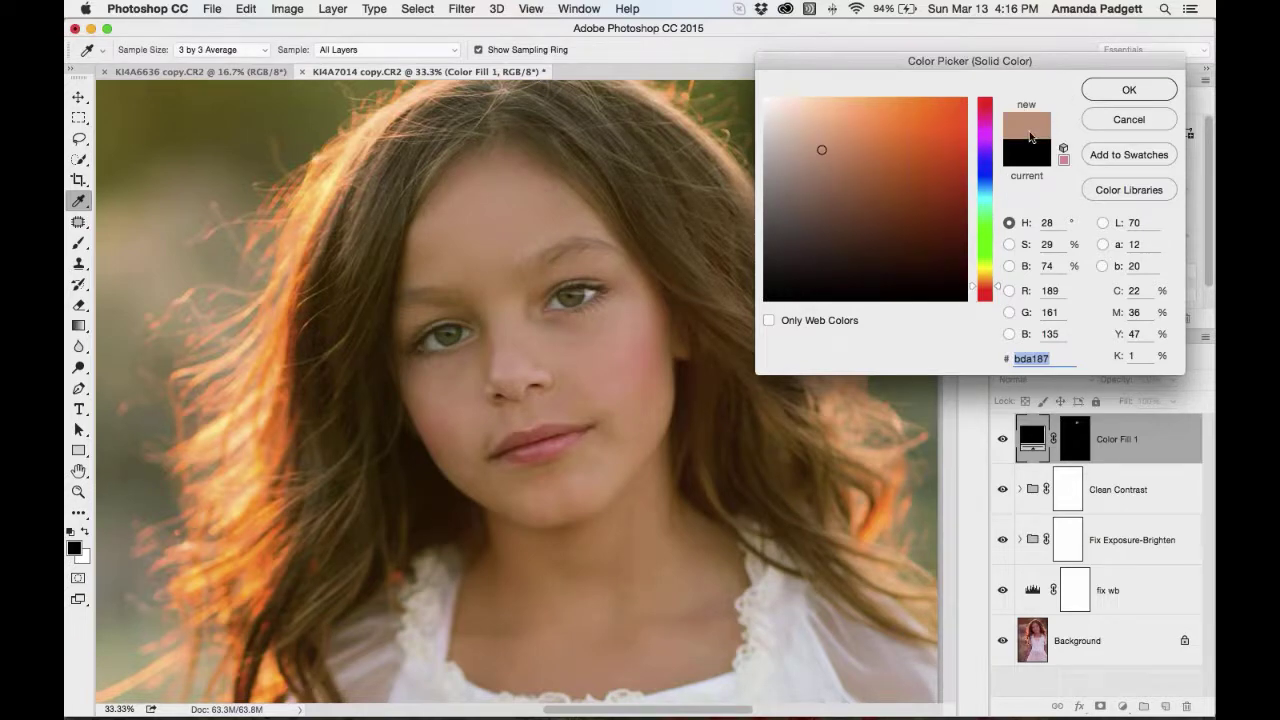
{"action": "left_click", "coordinate": [545, 341]}
{"action": "left_click", "coordinate": [611, 454]}
{"action": "left_click", "coordinate": [466, 404]}
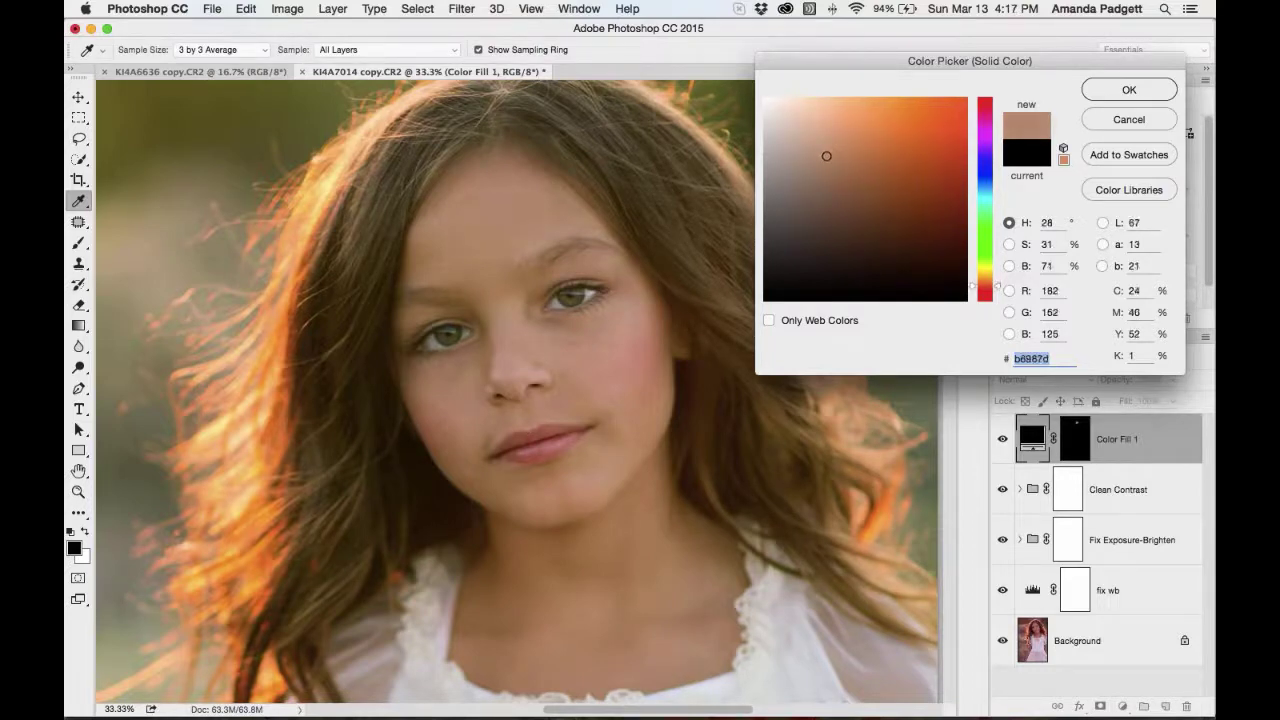
{"action": "left_click", "coordinate": [524, 327]}
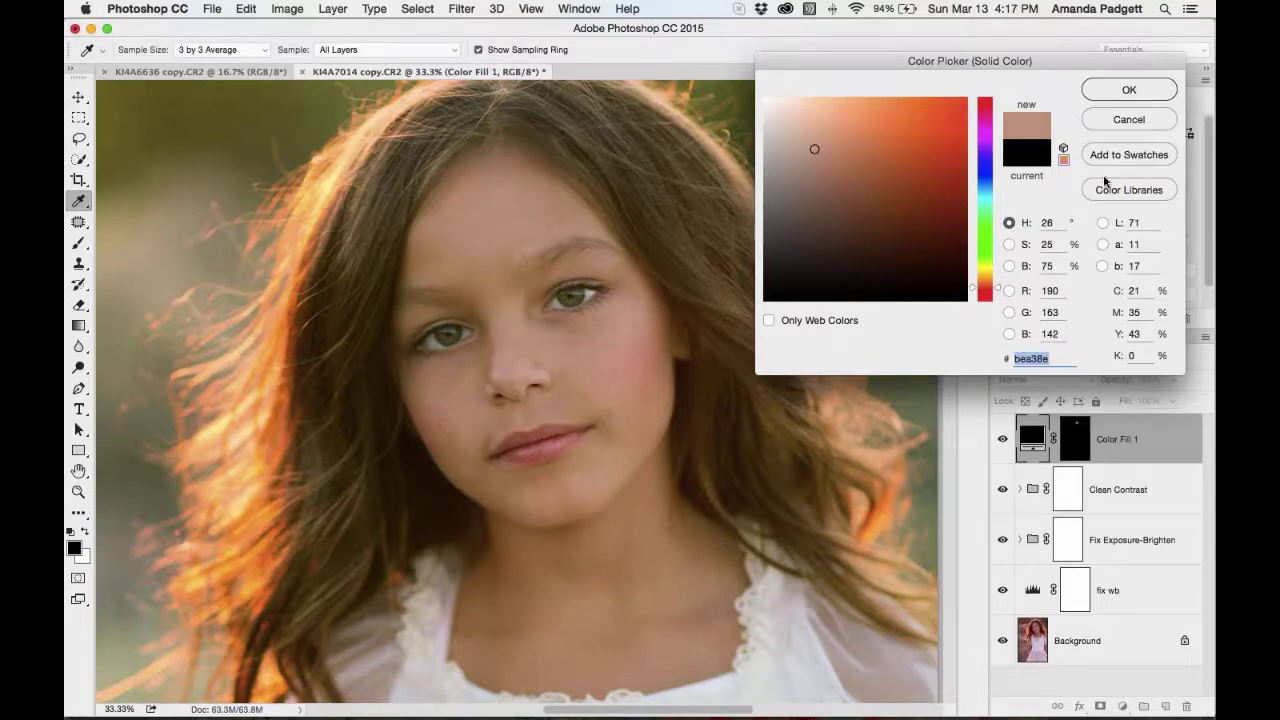
{"action": "left_click", "coordinate": [1131, 90]}
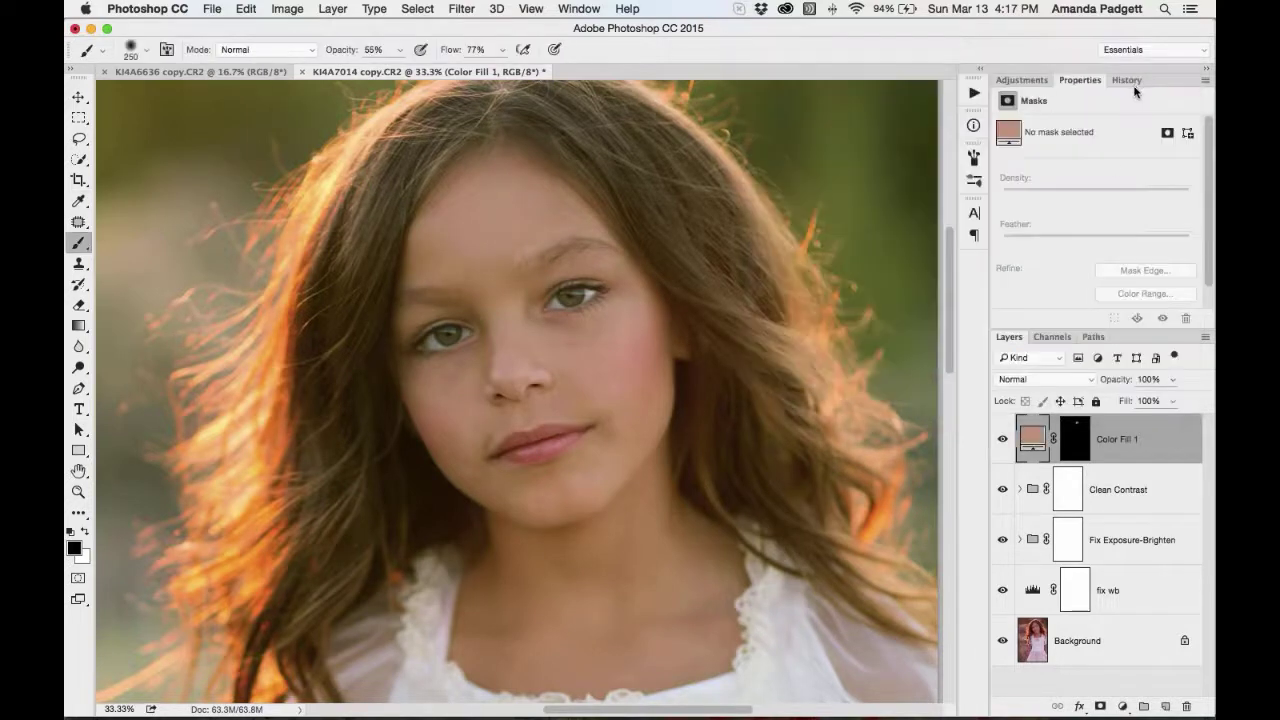
{"action": "key", "text": "b"}
{"action": "left_click", "coordinate": [1077, 441]}
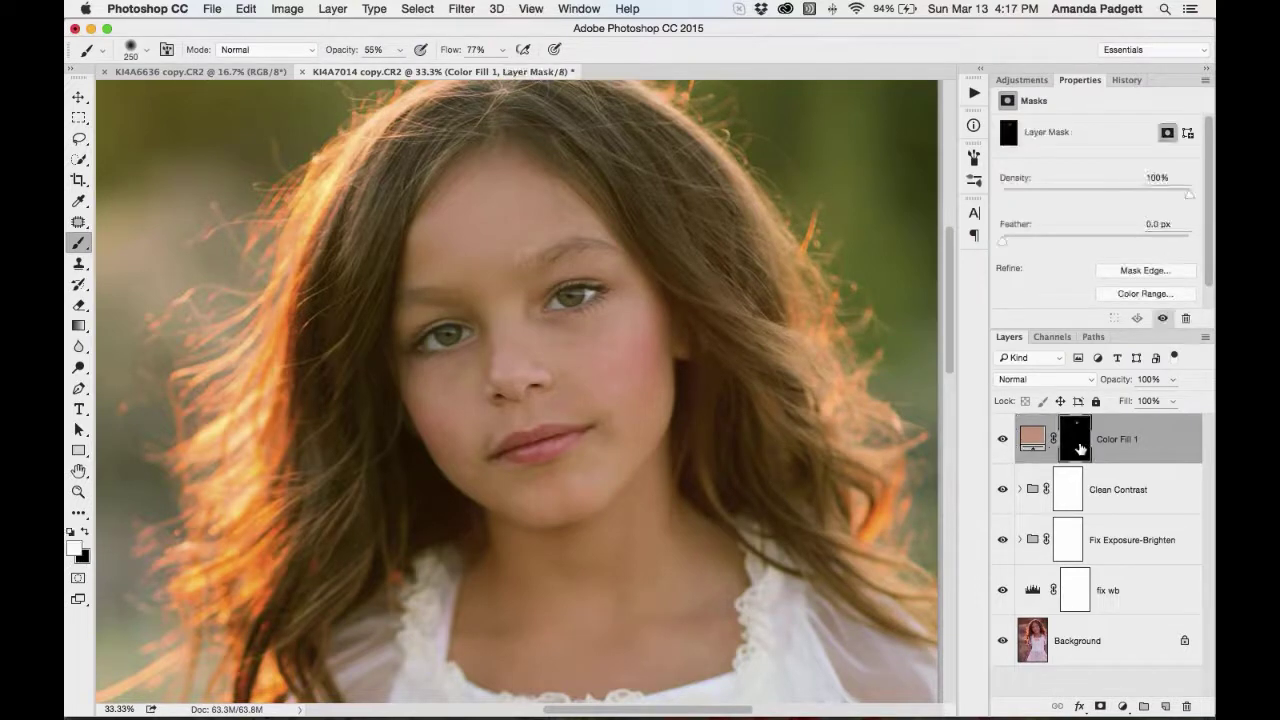
Paint black at 100% opacity over the forehead spot on the fill layer's mask to erase it, and restore white as the painting color
{"action": "key", "text": "x"}
{"action": "key", "text": "x"}
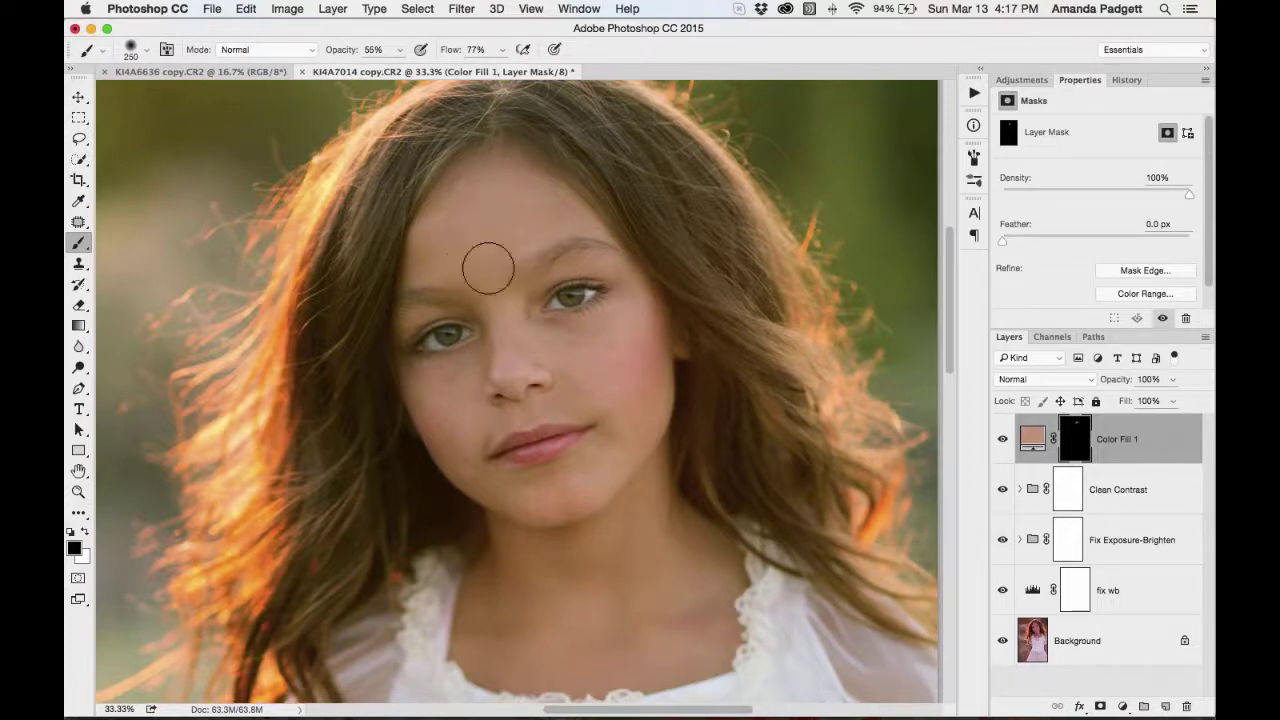
{"action": "key", "text": "0"}
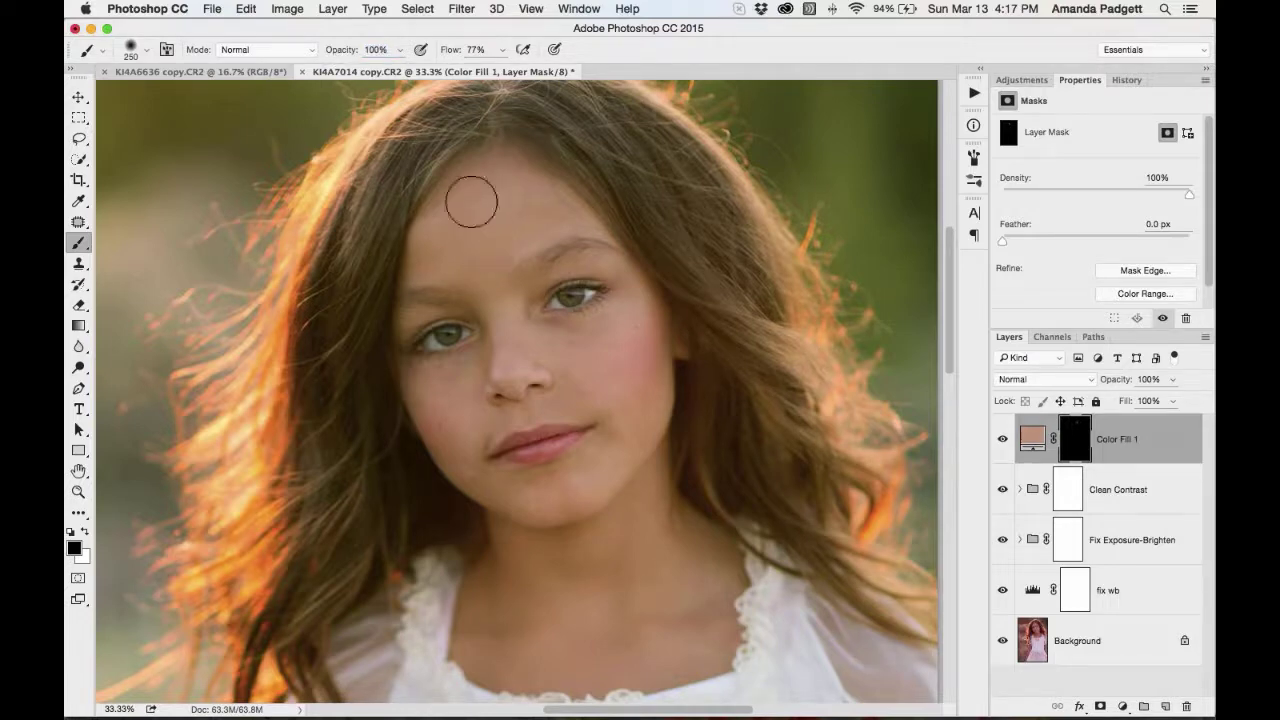
{"action": "key", "text": "x"}
With the mask overlay shown, paint white at 29% brush opacity on the fill layer's mask over the girl's forehead and nose
{"action": "left_click", "coordinate": [399, 49]}
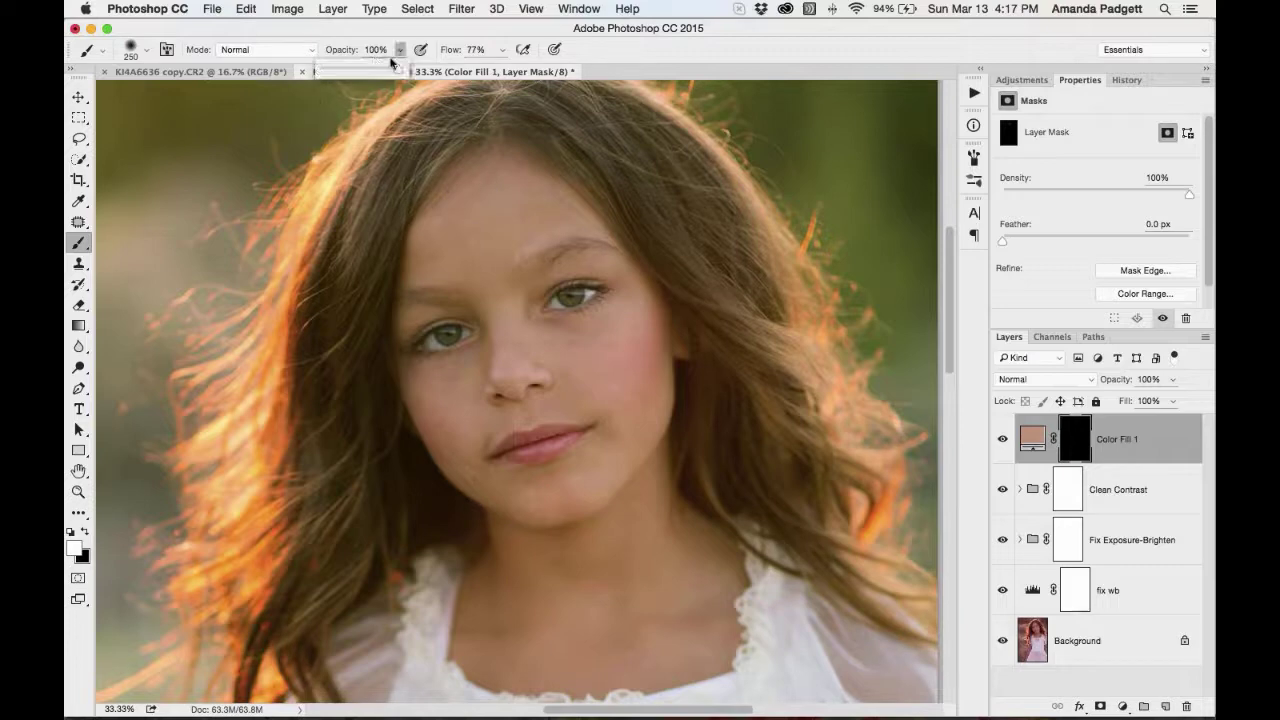
{"action": "left_click_drag", "start_coordinate": [401, 71], "coordinate": [345, 71]}
{"action": "left_click", "coordinate": [1085, 449]}
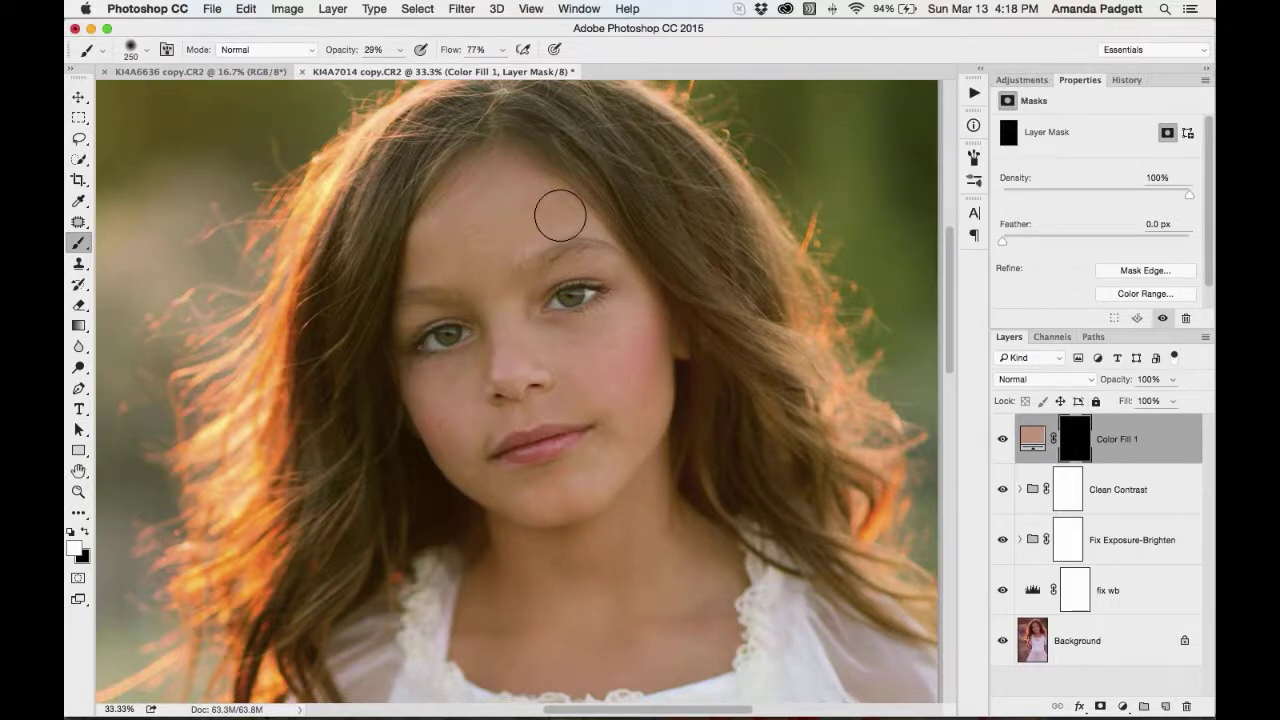
{"action": "key", "text": "backslash"}
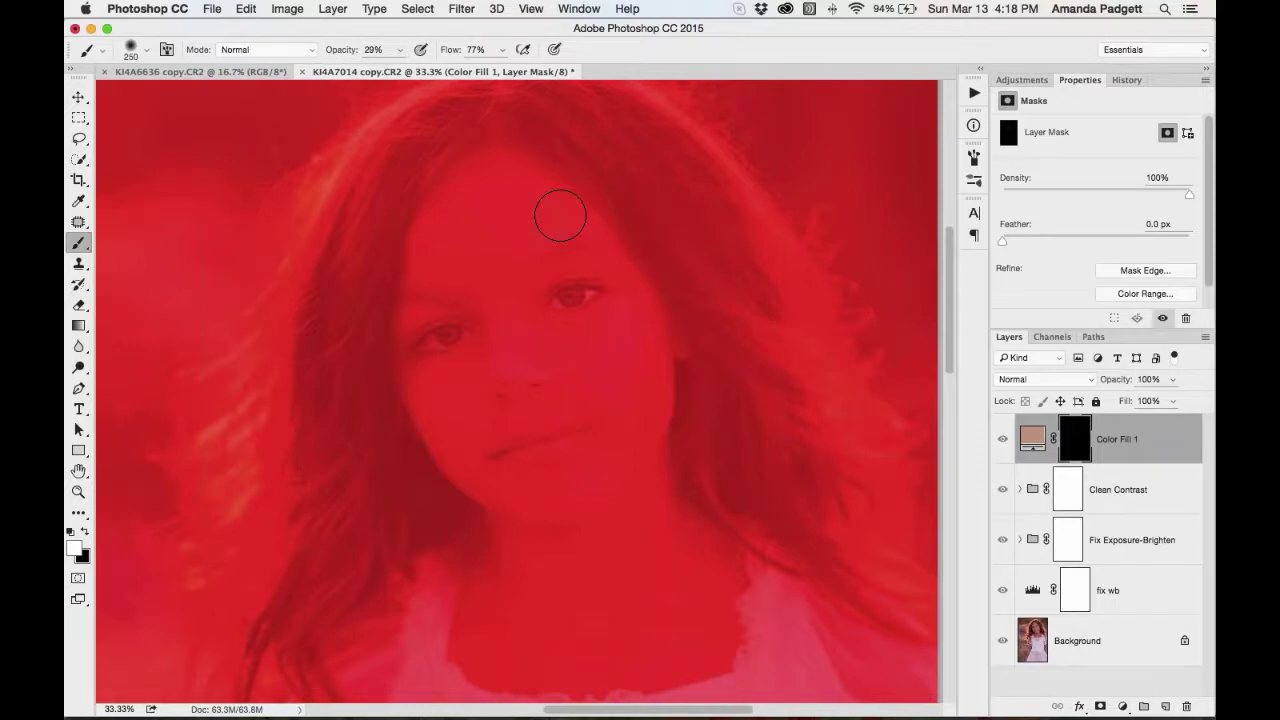
{"action": "mouse_move", "coordinate": [546, 209]}
{"action": "left_mouse_down"}
{"action": "mouse_move", "coordinate": [480, 249]}
{"action": "mouse_move", "coordinate": [513, 203]}
{"action": "mouse_move", "coordinate": [497, 192]}
{"action": "mouse_move", "coordinate": [470, 204]}
{"action": "mouse_move", "coordinate": [430, 256]}
{"action": "mouse_move", "coordinate": [472, 180]}
{"action": "left_mouse_up"}
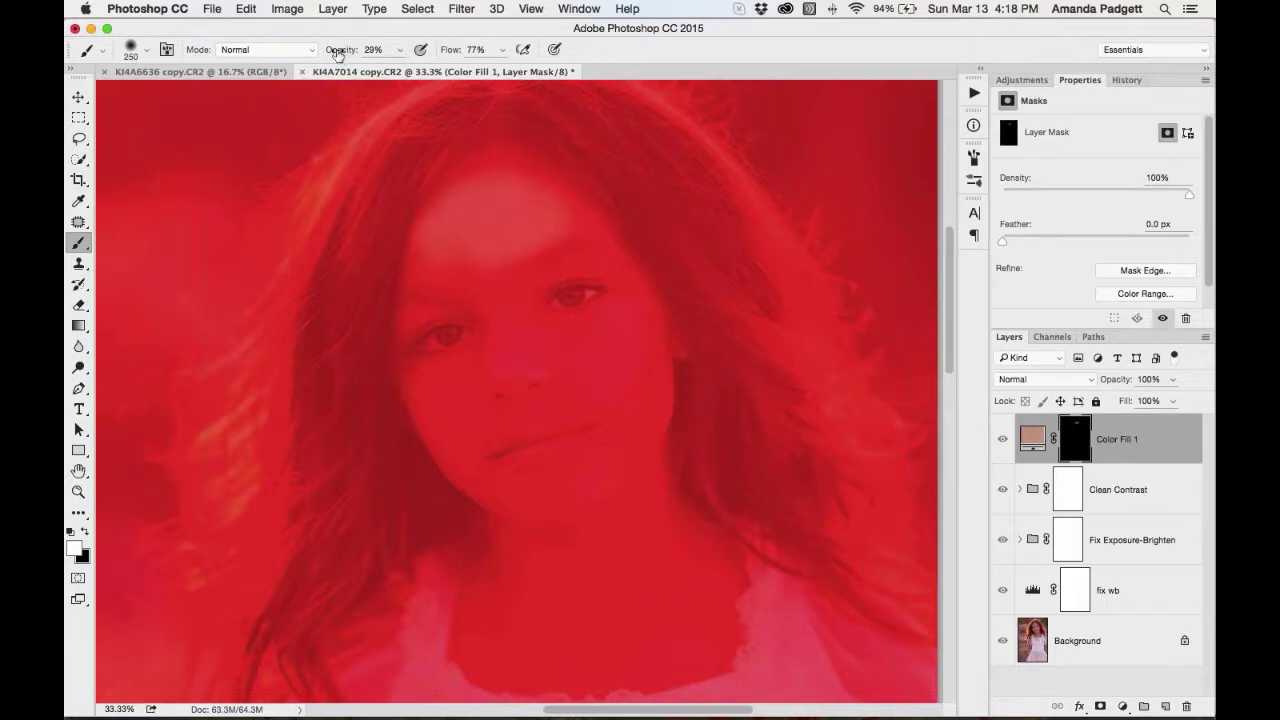
{"action": "mouse_move", "coordinate": [489, 209]}
{"action": "left_mouse_down"}
{"action": "mouse_move", "coordinate": [548, 216]}
{"action": "mouse_move", "coordinate": [429, 258]}
{"action": "mouse_move", "coordinate": [505, 285]}
{"action": "mouse_move", "coordinate": [506, 324]}
{"action": "mouse_move", "coordinate": [511, 310]}
{"action": "mouse_move", "coordinate": [527, 334]}
{"action": "mouse_move", "coordinate": [620, 330]}
{"action": "mouse_move", "coordinate": [640, 425]}
{"action": "mouse_move", "coordinate": [630, 380]}
{"action": "mouse_move", "coordinate": [591, 376]}
{"action": "mouse_move", "coordinate": [550, 346]}
{"action": "mouse_move", "coordinate": [436, 386]}
{"action": "mouse_move", "coordinate": [434, 422]}
{"action": "mouse_move", "coordinate": [499, 365]}
{"action": "mouse_move", "coordinate": [476, 417]}
{"action": "mouse_move", "coordinate": [590, 391]}
{"action": "mouse_move", "coordinate": [569, 375]}
{"action": "mouse_move", "coordinate": [638, 405]}
{"action": "mouse_move", "coordinate": [644, 312]}
{"action": "mouse_move", "coordinate": [604, 470]}
{"action": "mouse_move", "coordinate": [570, 487]}
{"action": "mouse_move", "coordinate": [619, 410]}
{"action": "mouse_move", "coordinate": [555, 483]}
{"action": "mouse_move", "coordinate": [511, 487]}
{"action": "mouse_move", "coordinate": [470, 444]}
{"action": "mouse_move", "coordinate": [476, 431]}
{"action": "mouse_move", "coordinate": [451, 437]}
{"action": "mouse_move", "coordinate": [466, 476]}
{"action": "mouse_move", "coordinate": [501, 507]}
{"action": "mouse_move", "coordinate": [620, 474]}
{"action": "mouse_move", "coordinate": [640, 331]}
{"action": "mouse_move", "coordinate": [645, 366]}
{"action": "mouse_move", "coordinate": [645, 306]}
{"action": "mouse_move", "coordinate": [618, 271]}
{"action": "mouse_move", "coordinate": [563, 266]}
{"action": "mouse_move", "coordinate": [617, 271]}
{"action": "mouse_move", "coordinate": [632, 289]}
{"action": "mouse_move", "coordinate": [558, 326]}
{"action": "mouse_move", "coordinate": [526, 305]}
{"action": "left_mouse_up"}
Build up the mask along the forehead edges, around the eyes and over the nose and cheeks with 125 to 200 px brushes
{"action": "key", "text": "bracketleft"}
{"action": "key", "text": "bracketleft"}
{"action": "key", "text": "bracketleft"}
{"action": "key", "text": "bracketleft"}
{"action": "key", "text": "bracketright"}
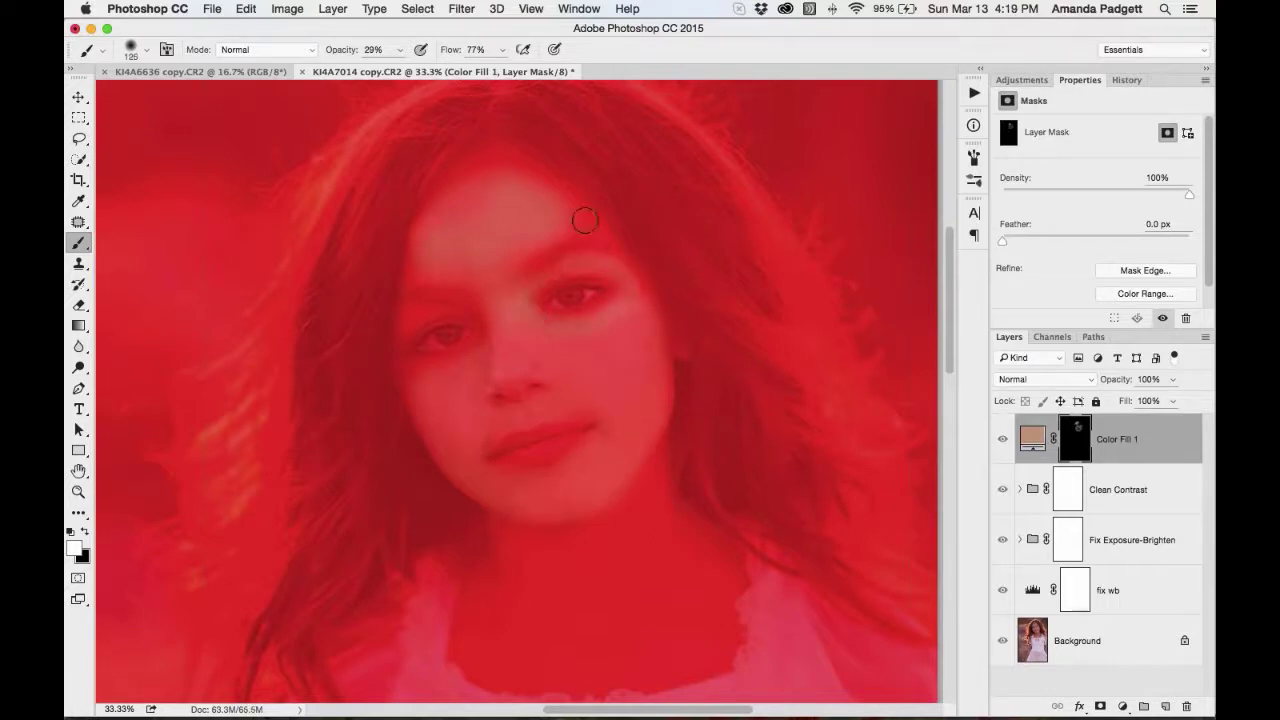
{"action": "mouse_move", "coordinate": [480, 173]}
{"action": "left_mouse_down"}
{"action": "mouse_move", "coordinate": [445, 196]}
{"action": "mouse_move", "coordinate": [409, 270]}
{"action": "mouse_move", "coordinate": [460, 254]}
{"action": "mouse_move", "coordinate": [462, 214]}
{"action": "mouse_move", "coordinate": [492, 327]}
{"action": "mouse_move", "coordinate": [472, 355]}
{"action": "mouse_move", "coordinate": [407, 370]}
{"action": "mouse_move", "coordinate": [414, 392]}
{"action": "mouse_move", "coordinate": [427, 312]}
{"action": "left_mouse_up"}
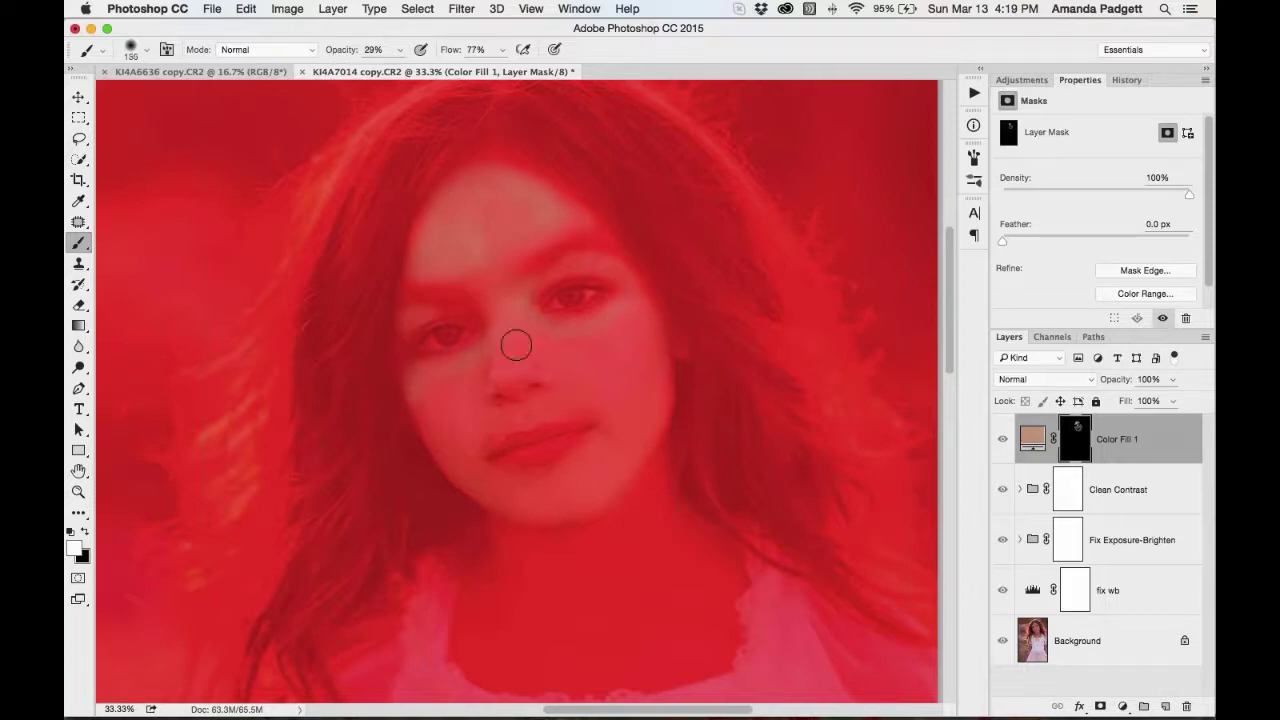
{"action": "key", "text": "bracketright"}
{"action": "key", "text": "bracketright"}
{"action": "key", "text": "bracketright"}
{"action": "mouse_move", "coordinate": [542, 352]}
{"action": "left_mouse_down"}
{"action": "mouse_move", "coordinate": [621, 338]}
{"action": "mouse_move", "coordinate": [623, 317]}
{"action": "mouse_move", "coordinate": [640, 404]}
{"action": "mouse_move", "coordinate": [535, 345]}
{"action": "mouse_move", "coordinate": [494, 365]}
{"action": "mouse_move", "coordinate": [446, 437]}
{"action": "mouse_move", "coordinate": [430, 397]}
{"action": "mouse_move", "coordinate": [460, 429]}
{"action": "mouse_move", "coordinate": [506, 362]}
{"action": "mouse_move", "coordinate": [512, 387]}
{"action": "mouse_move", "coordinate": [520, 359]}
{"action": "mouse_move", "coordinate": [557, 361]}
{"action": "mouse_move", "coordinate": [599, 415]}
{"action": "mouse_move", "coordinate": [605, 452]}
{"action": "mouse_move", "coordinate": [638, 417]}
{"action": "mouse_move", "coordinate": [651, 362]}
{"action": "mouse_move", "coordinate": [622, 443]}
{"action": "mouse_move", "coordinate": [583, 495]}
{"action": "mouse_move", "coordinate": [537, 494]}
{"action": "mouse_move", "coordinate": [425, 436]}
{"action": "mouse_move", "coordinate": [515, 395]}
{"action": "left_mouse_up"}
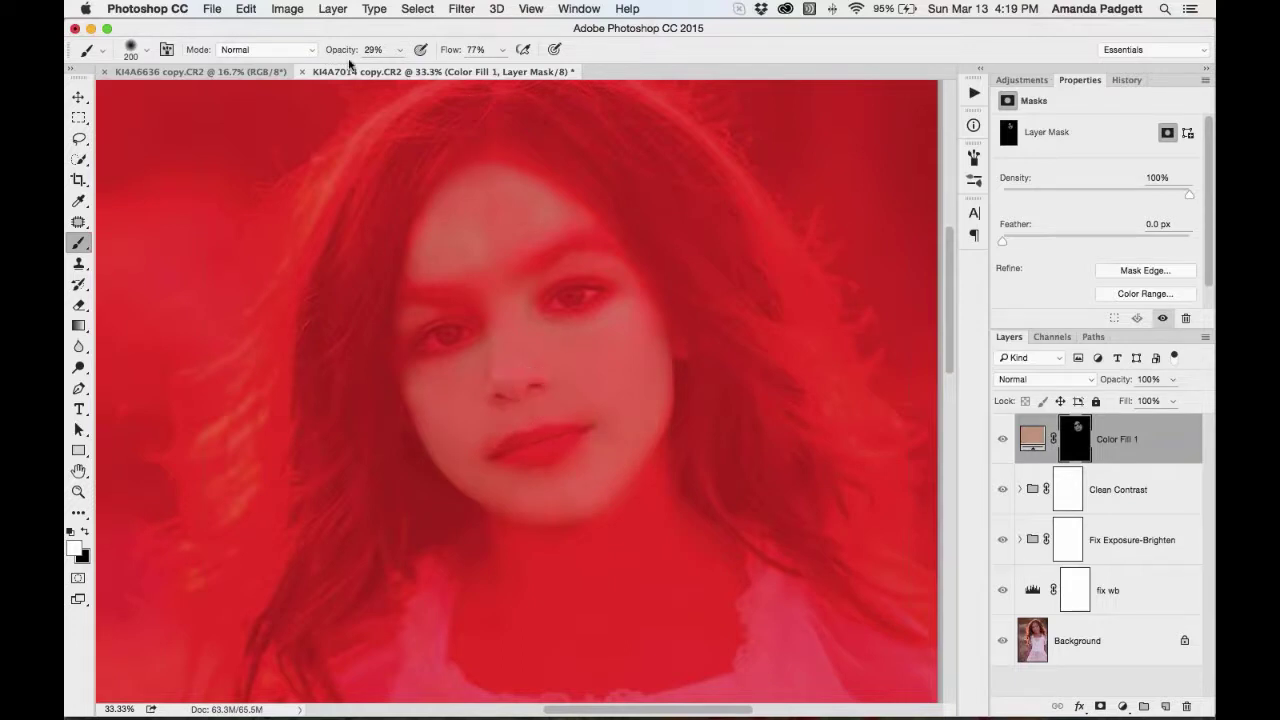
Paint the mask over the neck and chest with a 300 px brush at 17% opacity, and hide the mask overlay
{"action": "left_click_drag", "start_coordinate": [346, 50], "coordinate": [336, 50]}
{"action": "key", "text": "bracketright"}
{"action": "key", "text": "bracketright"}
{"action": "mouse_move", "coordinate": [655, 522]}
{"action": "left_mouse_down"}
{"action": "mouse_move", "coordinate": [695, 562]}
{"action": "mouse_move", "coordinate": [694, 583]}
{"action": "mouse_move", "coordinate": [649, 648]}
{"action": "mouse_move", "coordinate": [643, 632]}
{"action": "mouse_move", "coordinate": [473, 635]}
{"action": "mouse_move", "coordinate": [468, 581]}
{"action": "mouse_move", "coordinate": [491, 628]}
{"action": "mouse_move", "coordinate": [511, 558]}
{"action": "mouse_move", "coordinate": [603, 514]}
{"action": "mouse_move", "coordinate": [548, 573]}
{"action": "mouse_move", "coordinate": [645, 546]}
{"action": "mouse_move", "coordinate": [626, 538]}
{"action": "mouse_move", "coordinate": [687, 535]}
{"action": "mouse_move", "coordinate": [714, 567]}
{"action": "mouse_move", "coordinate": [706, 592]}
{"action": "mouse_move", "coordinate": [583, 653]}
{"action": "mouse_move", "coordinate": [511, 563]}
{"action": "mouse_move", "coordinate": [641, 495]}
{"action": "mouse_move", "coordinate": [722, 575]}
{"action": "mouse_move", "coordinate": [726, 637]}
{"action": "left_mouse_up"}
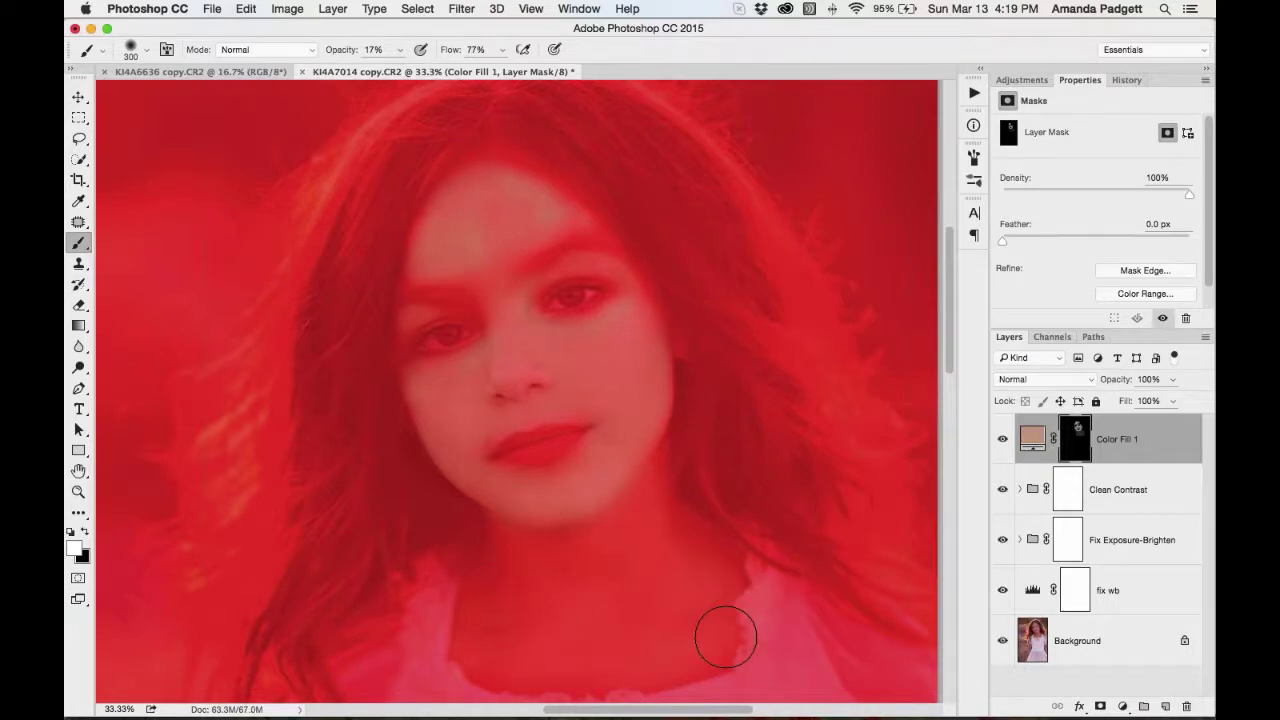
{"action": "key", "text": "backslash"}
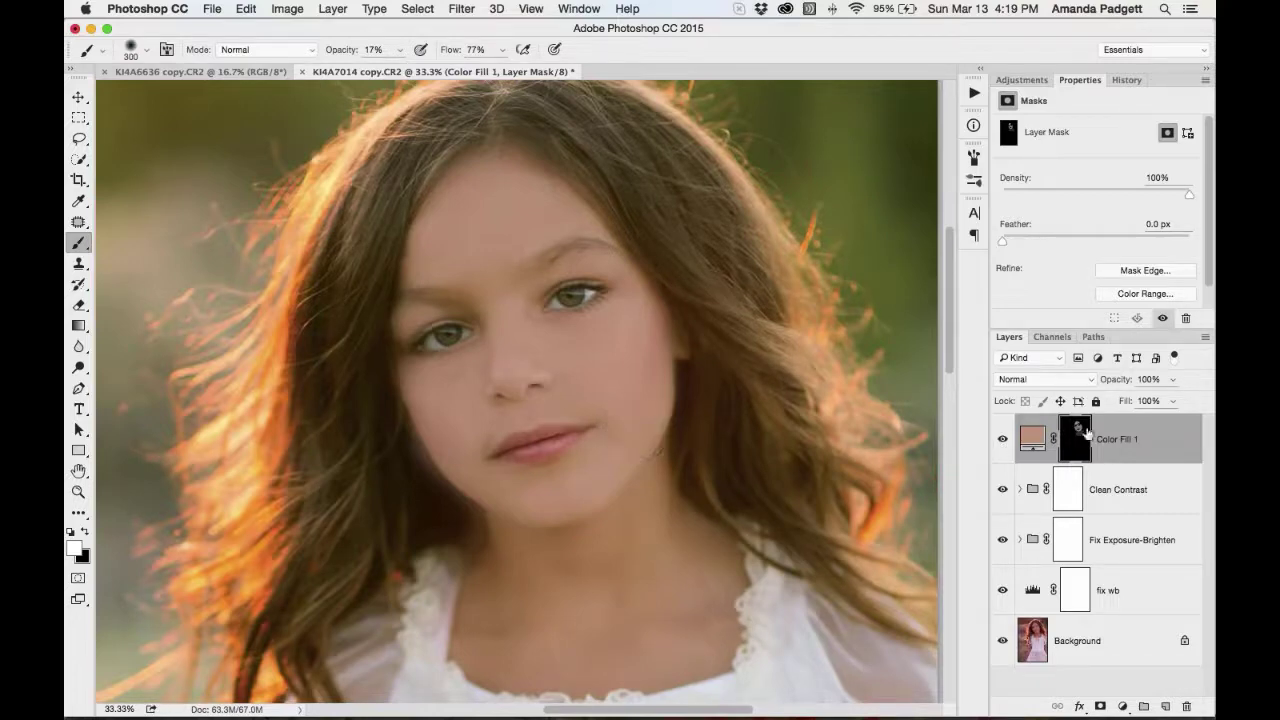
Lower the color fill layer's opacity to 26%, comparing the skin with the fill hidden and shown
{"action": "left_click", "coordinate": [1172, 379]}
{"action": "left_click_drag", "start_coordinate": [1161, 405], "coordinate": [1119, 405]}
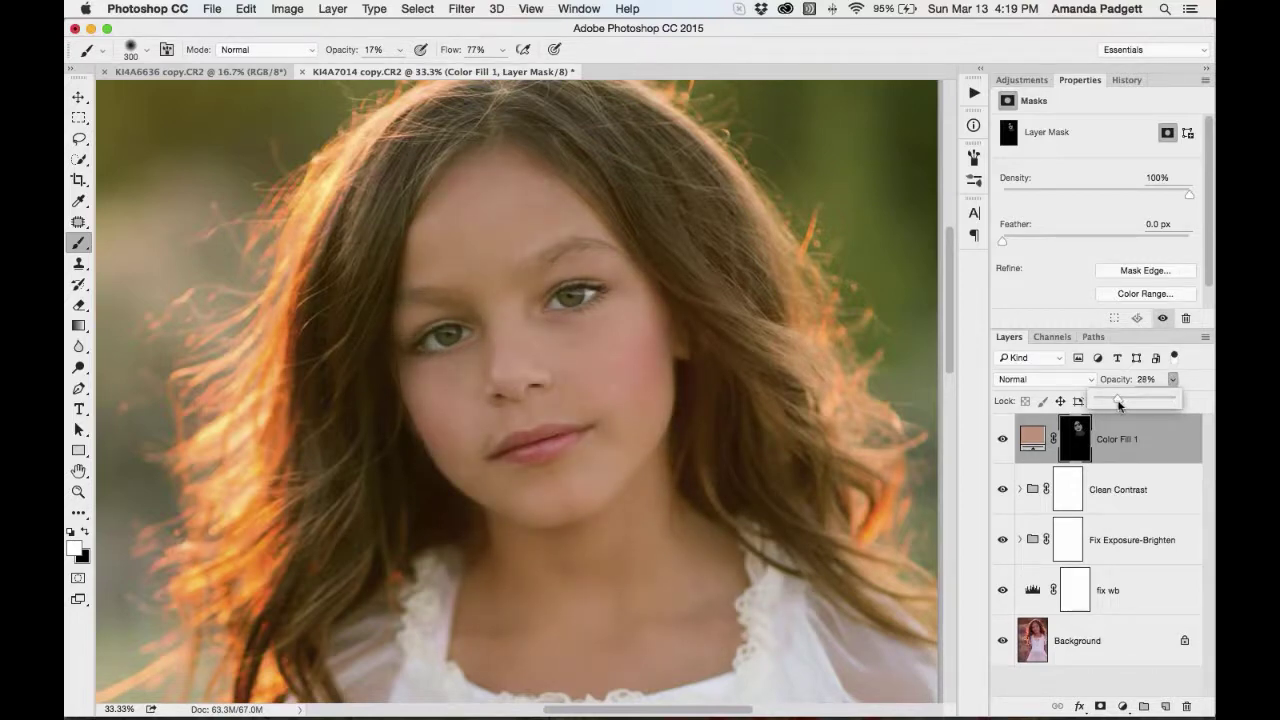
{"action": "left_click", "coordinate": [1001, 444]}
{"action": "left_click", "coordinate": [1001, 444]}
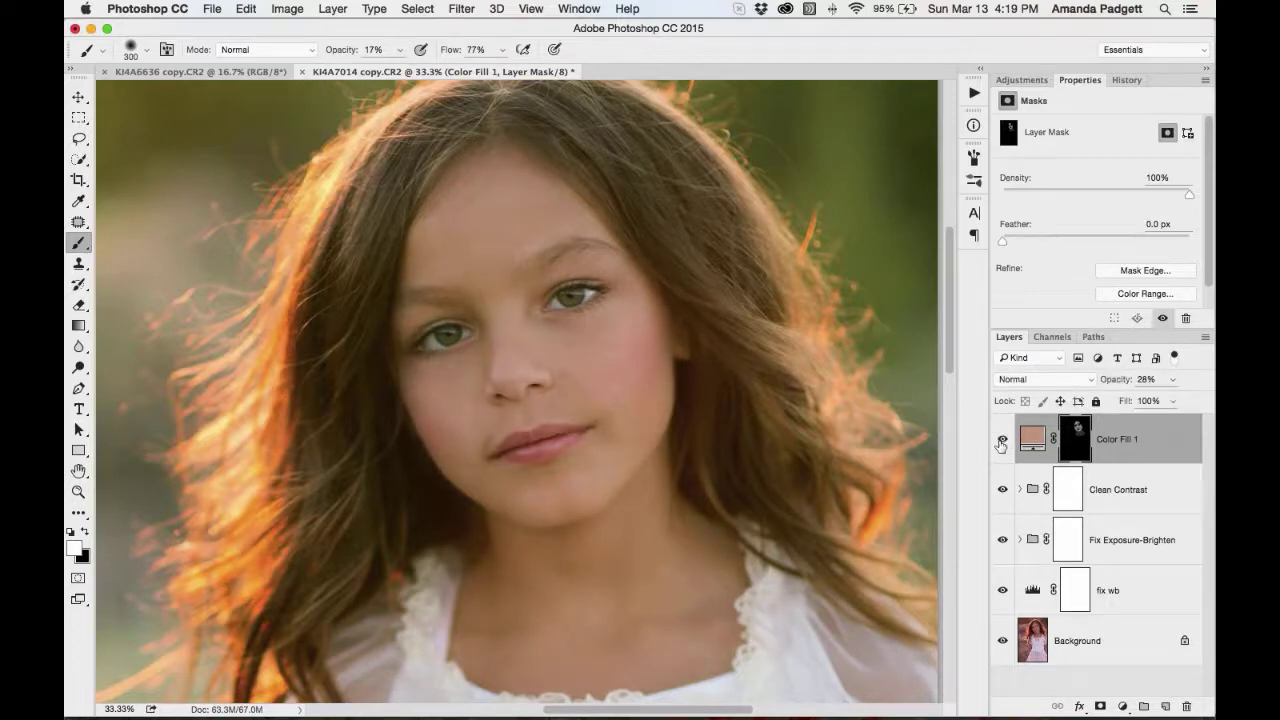
{"action": "left_click", "coordinate": [1001, 444]}
{"action": "left_click", "coordinate": [1001, 444]}
{"action": "left_click_drag", "start_coordinate": [1115, 381], "coordinate": [1113, 381]}
{"action": "left_click_drag", "start_coordinate": [1113, 382], "coordinate": [1112, 382]}
{"action": "left_click", "coordinate": [1112, 382]}
Rename the color fill layer as "toning skin"
{"action": "double_click", "coordinate": [1118, 439]}
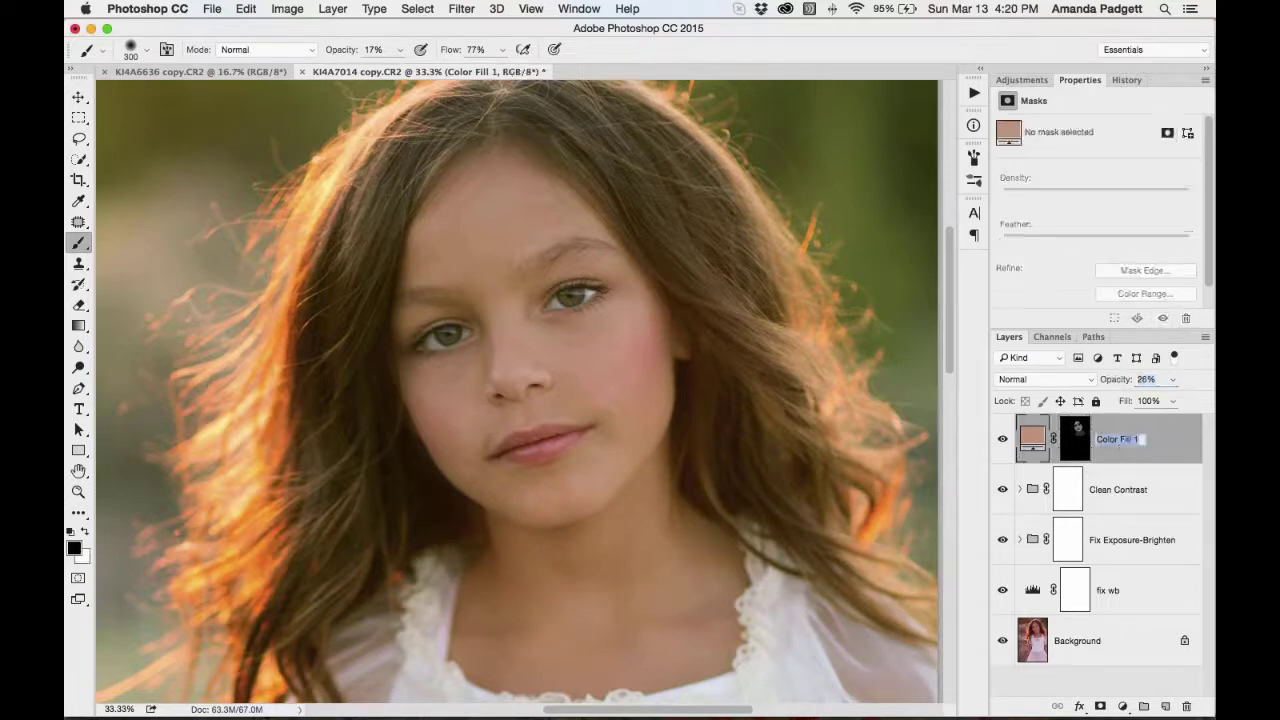
{"action": "type", "text": "toning skin"}
{"action": "key", "text": "Return"}
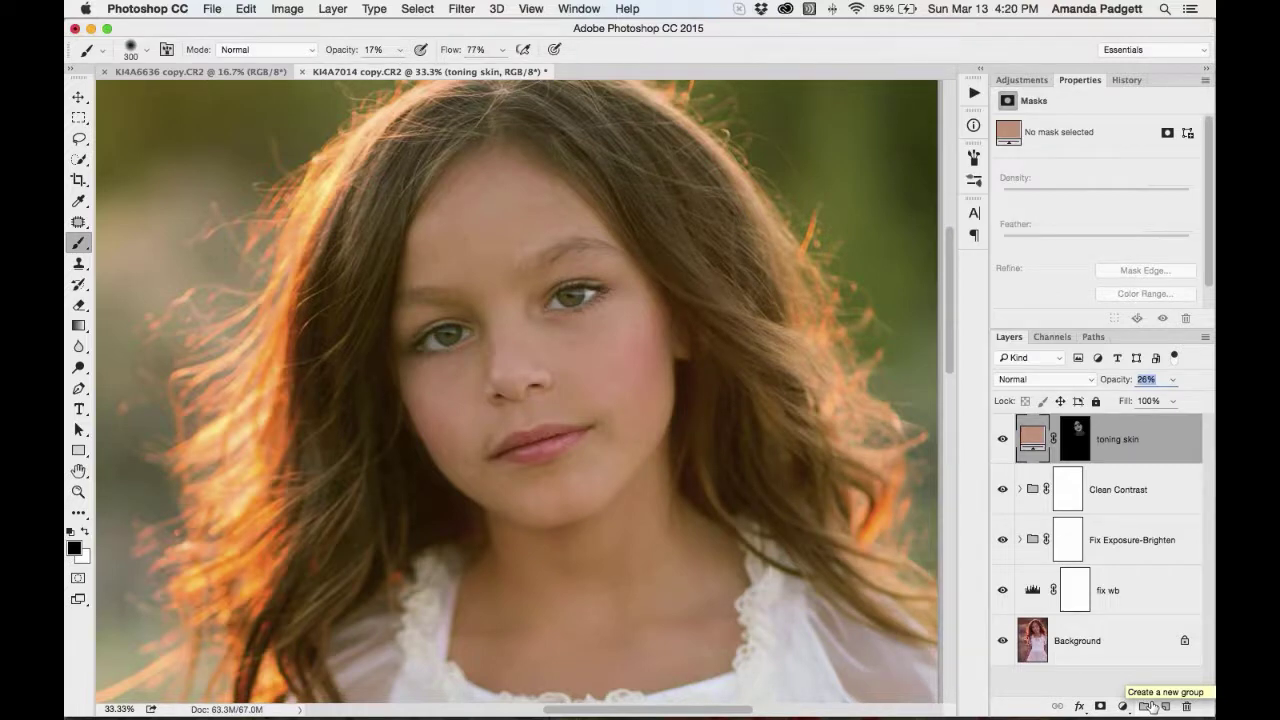
Compare the face with and without the toning skin layer, and add a new empty layer above it
{"action": "key", "text": "super+plus"}
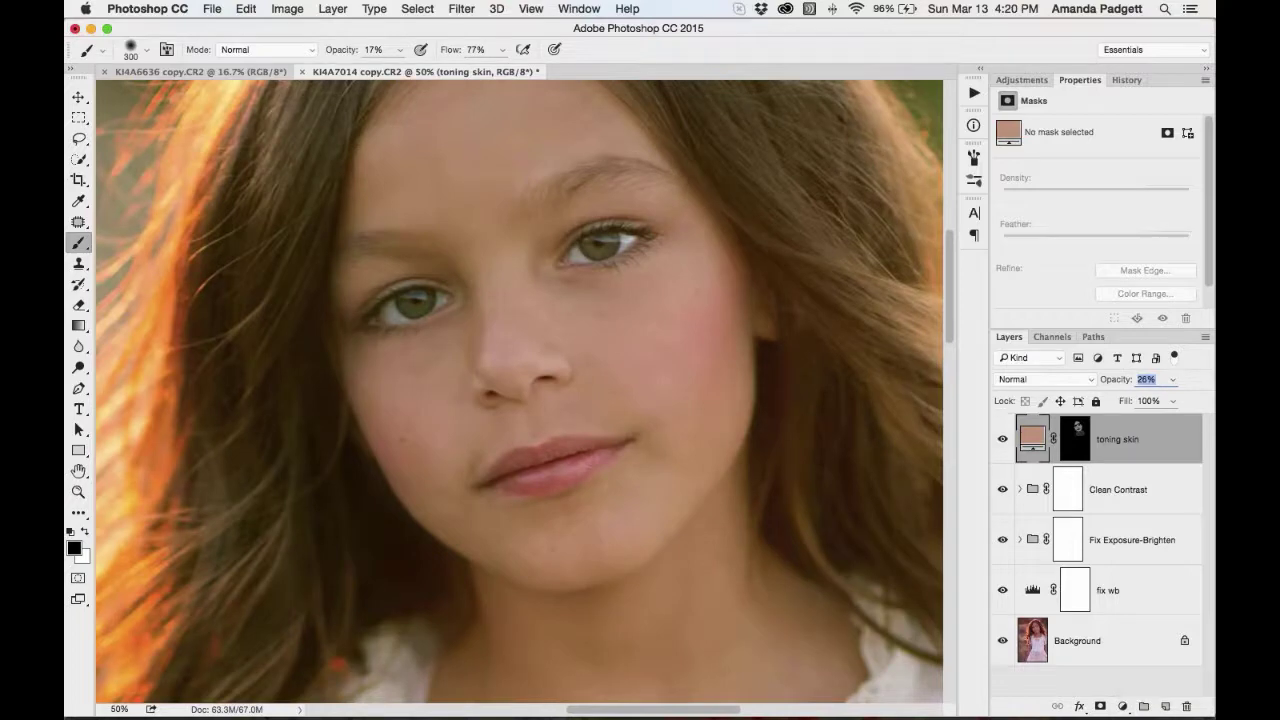
{"action": "left_click", "coordinate": [1002, 439]}
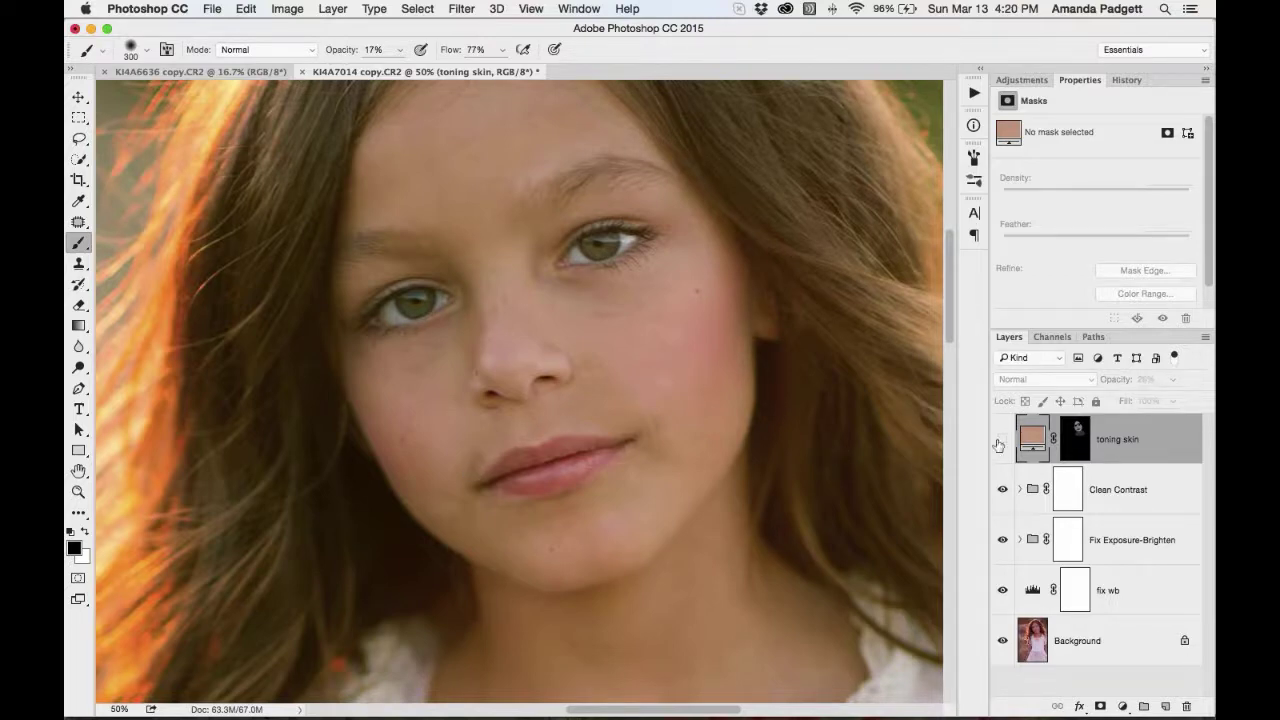
{"action": "left_click", "coordinate": [1165, 706]}
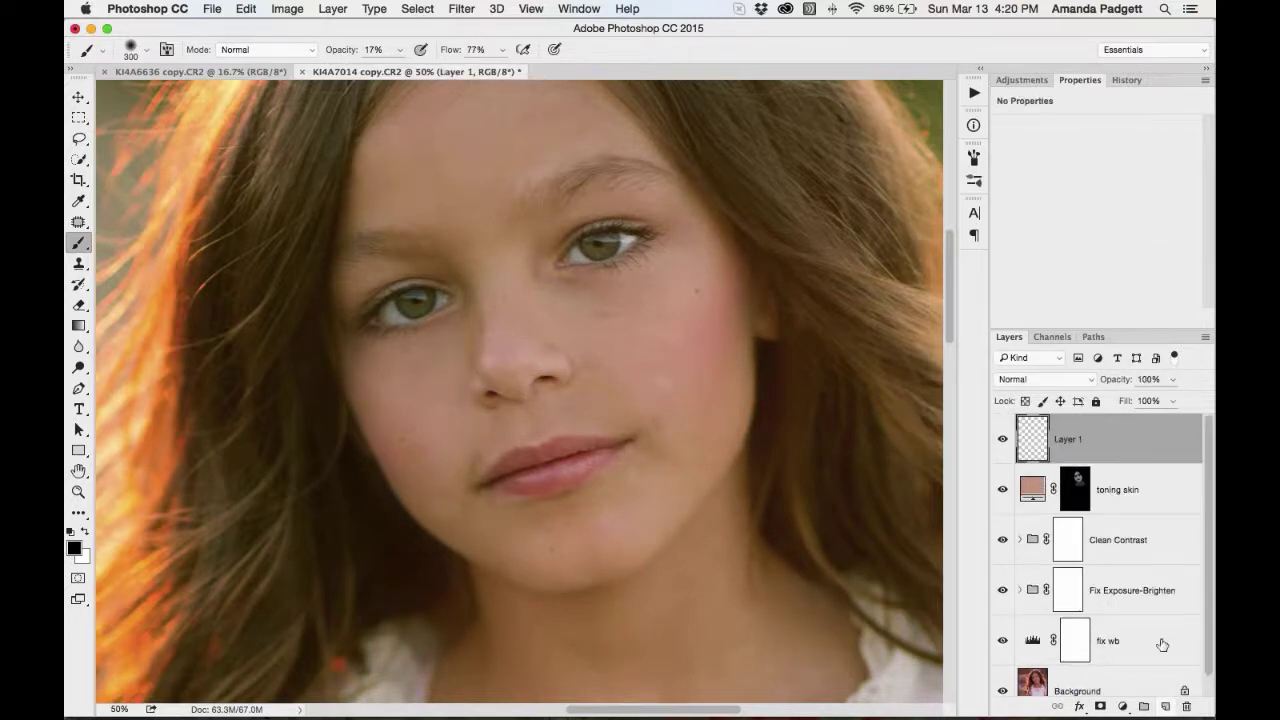
{"action": "left_click", "coordinate": [1003, 440]}
Try to heal the crease at the mouth's left corner on the empty layer with a 45 px Spot Healing Brush sampling all layers
{"action": "left_click", "coordinate": [80, 224]}
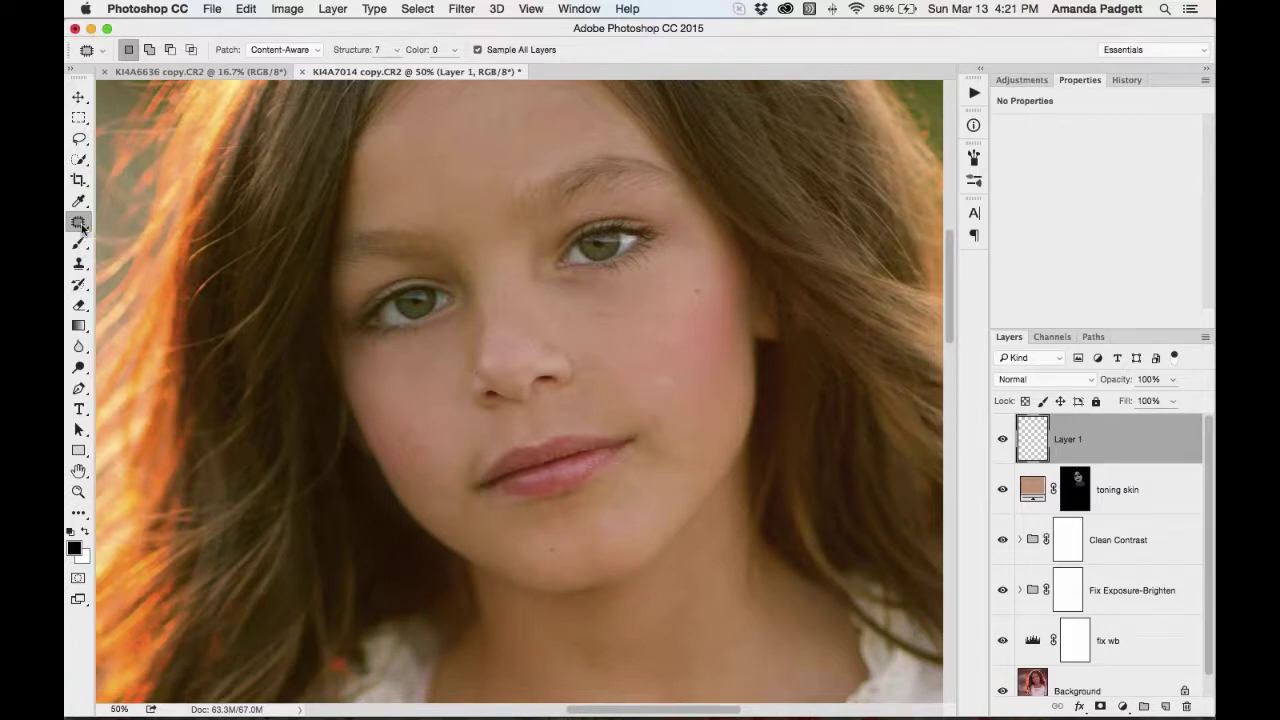
{"action": "right_click", "coordinate": [82, 228]}
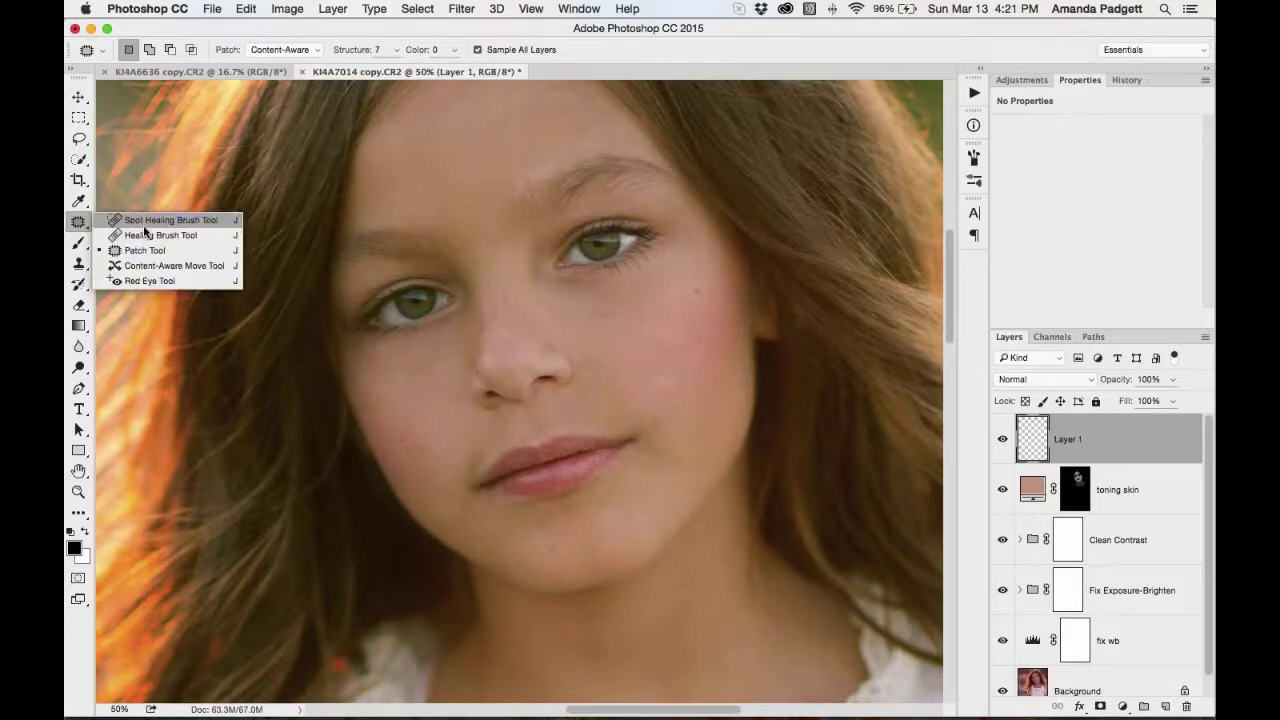
{"action": "left_click", "coordinate": [120, 214]}
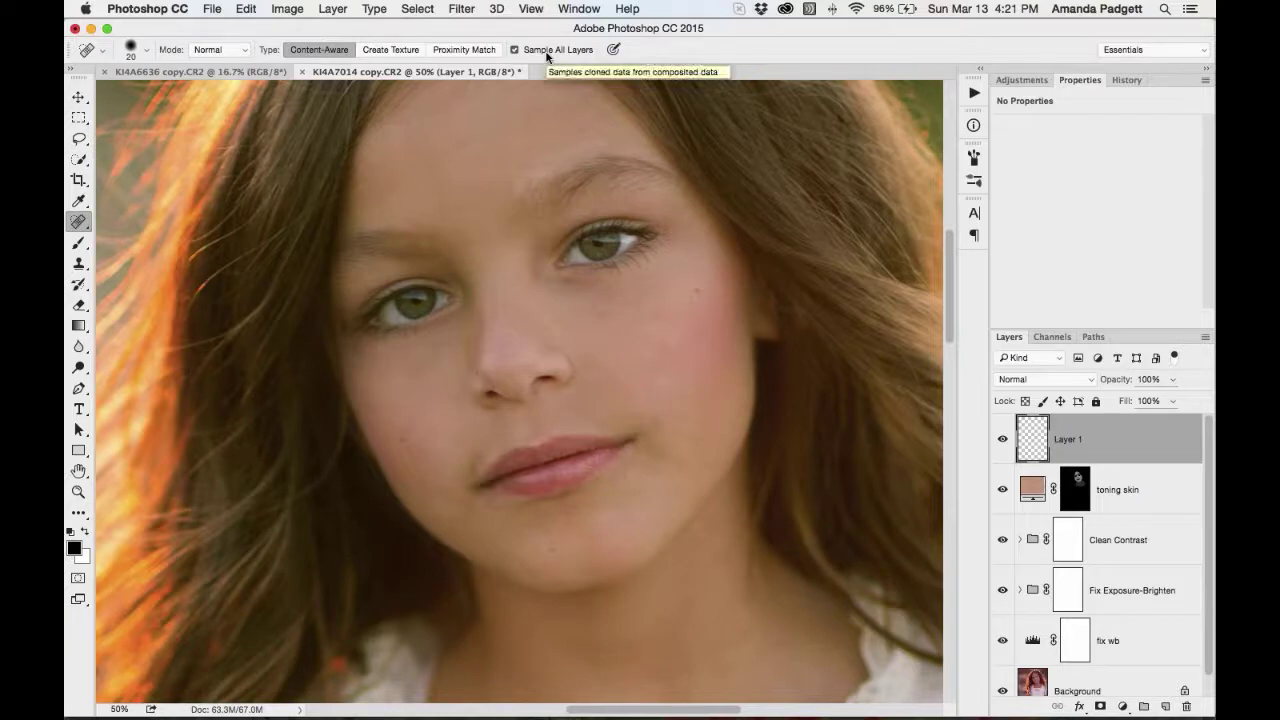
{"action": "scroll", "coordinate": [547, 57], "scroll_direction": "right", "scroll_amount": 10}
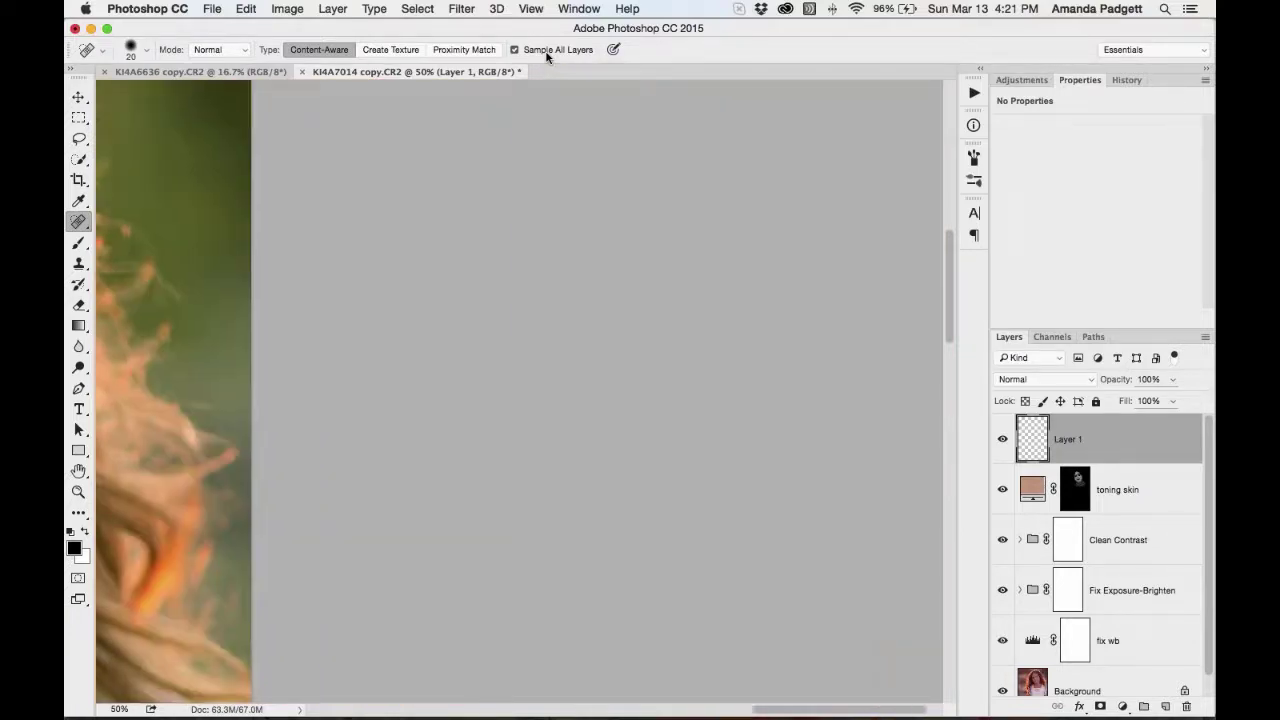
{"action": "scroll", "coordinate": [520, 390], "scroll_direction": "left", "scroll_amount": 7}
{"action": "scroll", "coordinate": [490, 175], "scroll_direction": "left", "scroll_amount": 3}
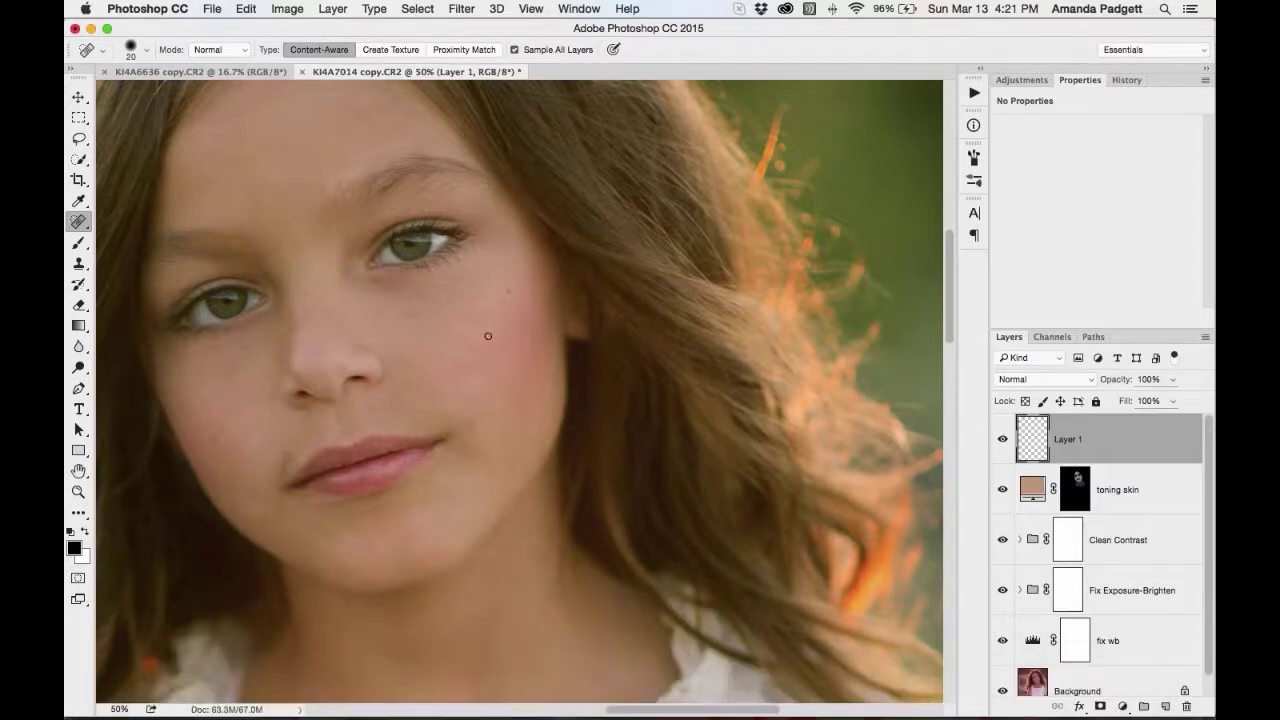
{"action": "scroll", "coordinate": [267, 451], "scroll_direction": "down", "scroll_amount": 1}
{"action": "scroll", "coordinate": [268, 452], "scroll_direction": "left", "scroll_amount": 1}
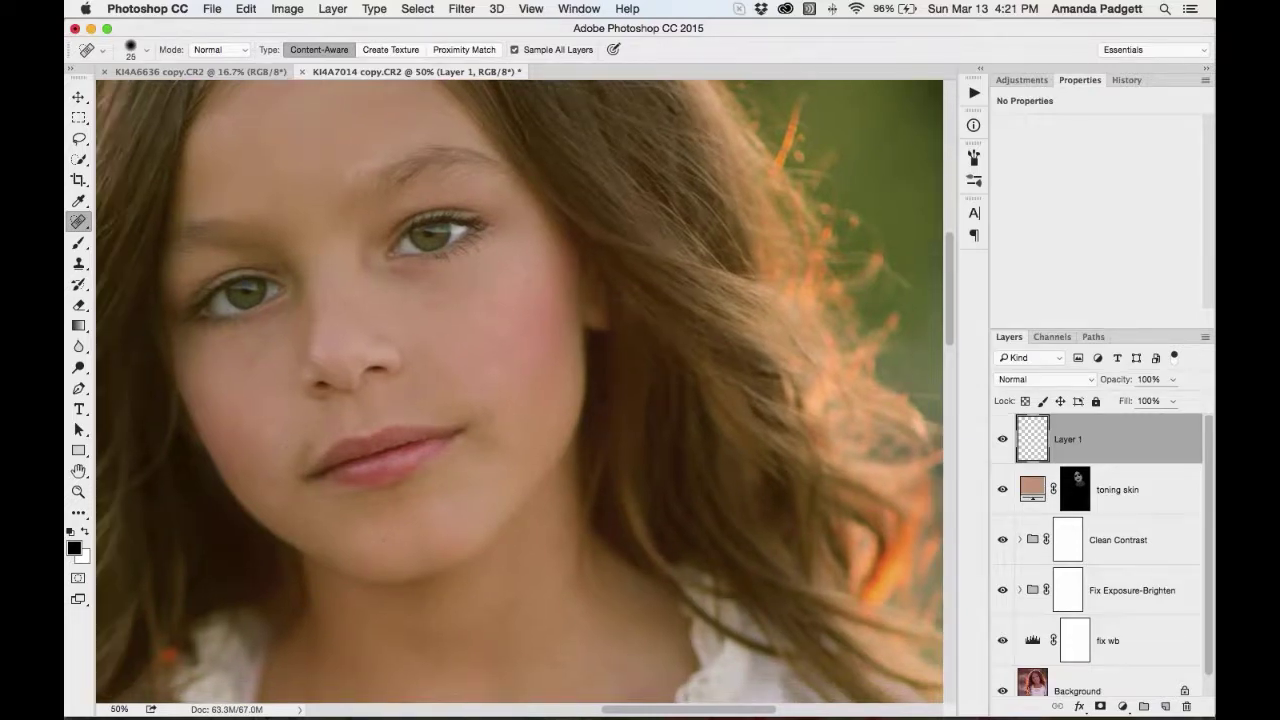
{"action": "key", "text": "]"}
{"action": "key", "text": "]"}
{"action": "key", "text": "]"}
{"action": "key", "text": "]"}
{"action": "left_click_drag", "start_coordinate": [309, 447], "coordinate": [293, 467]}
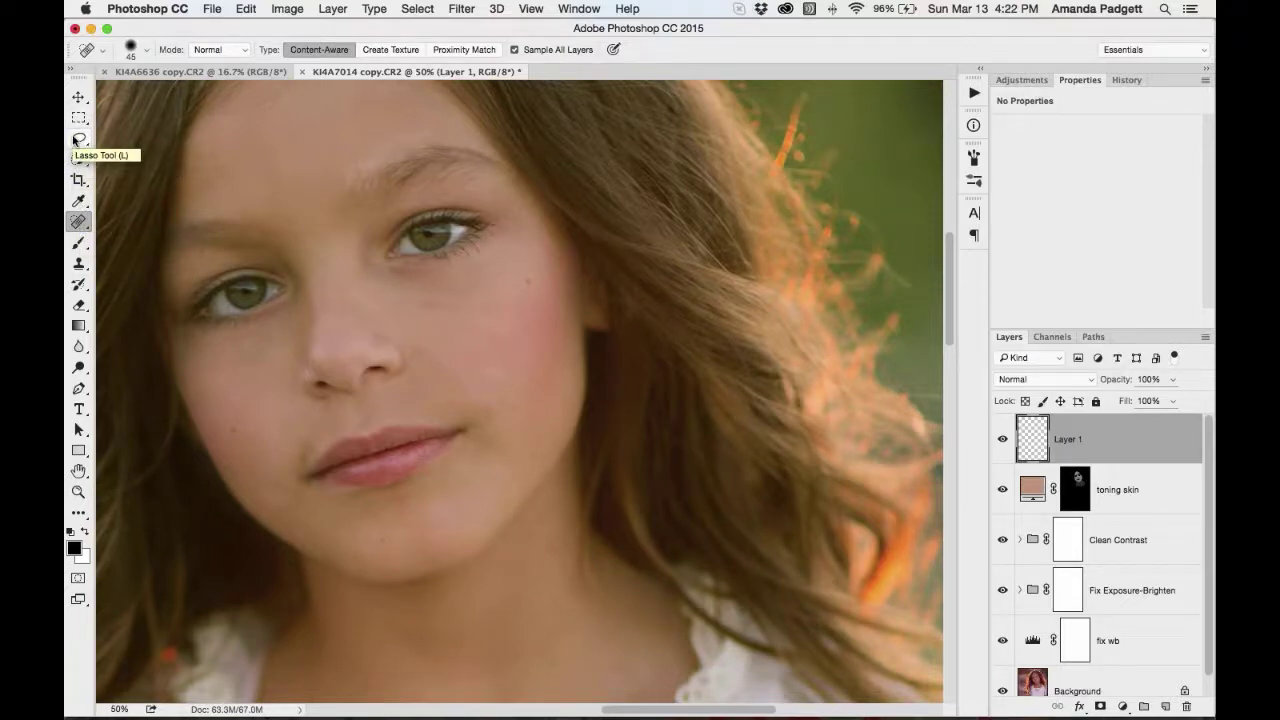
Lasso the skin just above the mouth's left corner with a 6.6 px feather, and try to copy it from the empty layer
{"action": "scroll", "coordinate": [74, 139], "scroll_direction": "left", "scroll_amount": 1}
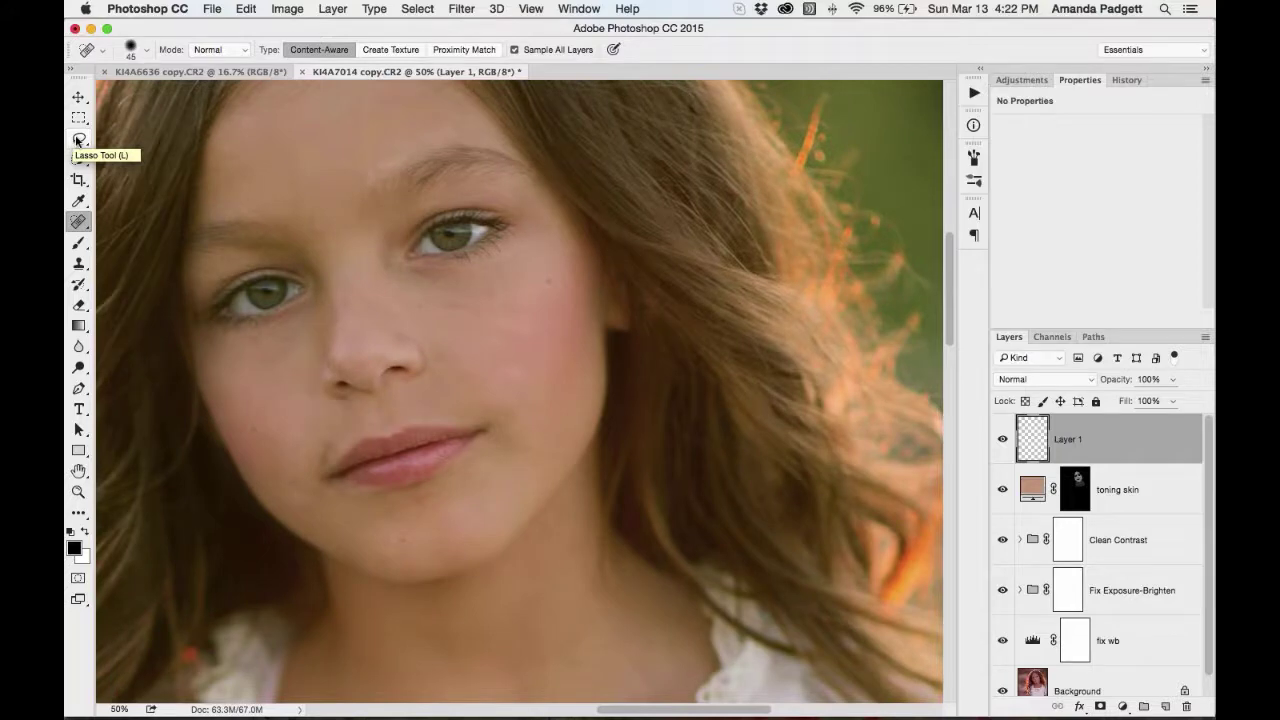
{"action": "left_click", "coordinate": [78, 139]}
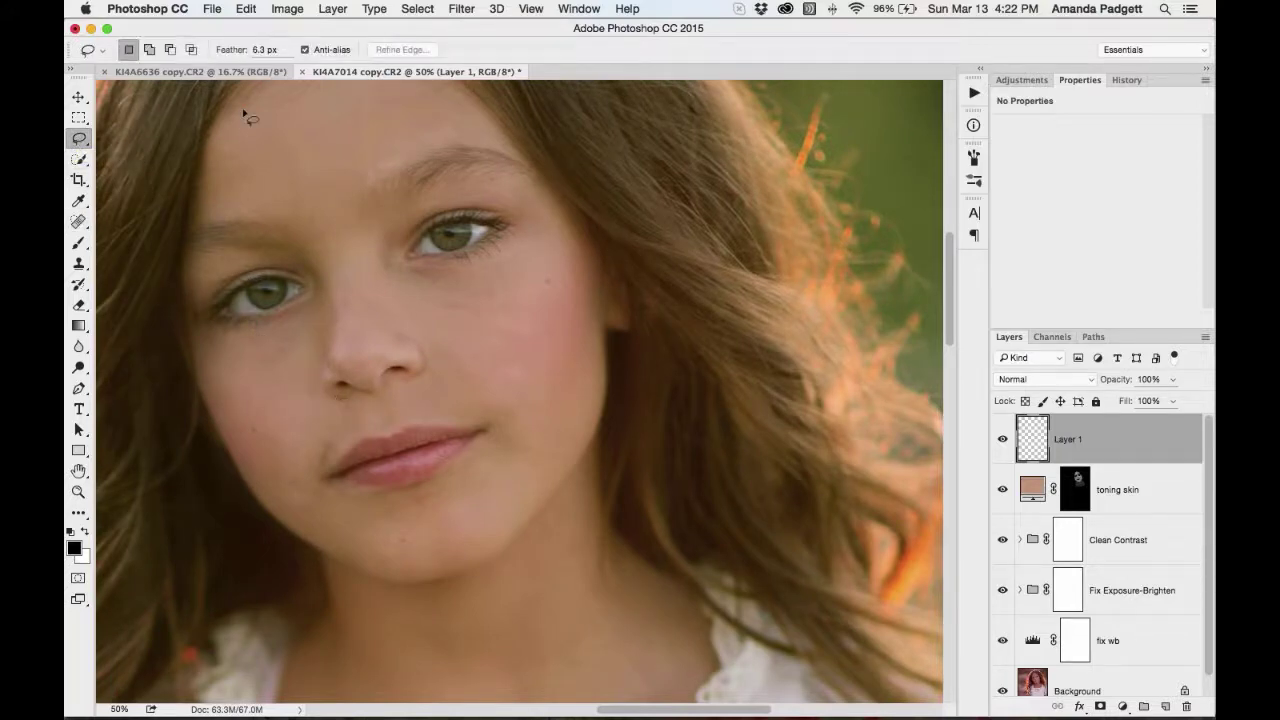
{"action": "left_click_drag", "start_coordinate": [228, 50], "coordinate": [233, 50]}
{"action": "mouse_move", "coordinate": [333, 428]}
{"action": "left_mouse_down"}
{"action": "mouse_move", "coordinate": [309, 451]}
{"action": "mouse_move", "coordinate": [335, 438]}
{"action": "mouse_move", "coordinate": [326, 420]}
{"action": "mouse_move", "coordinate": [314, 429]}
{"action": "mouse_move", "coordinate": [316, 450]}
{"action": "left_mouse_up"}
{"action": "key", "text": "super+j"}
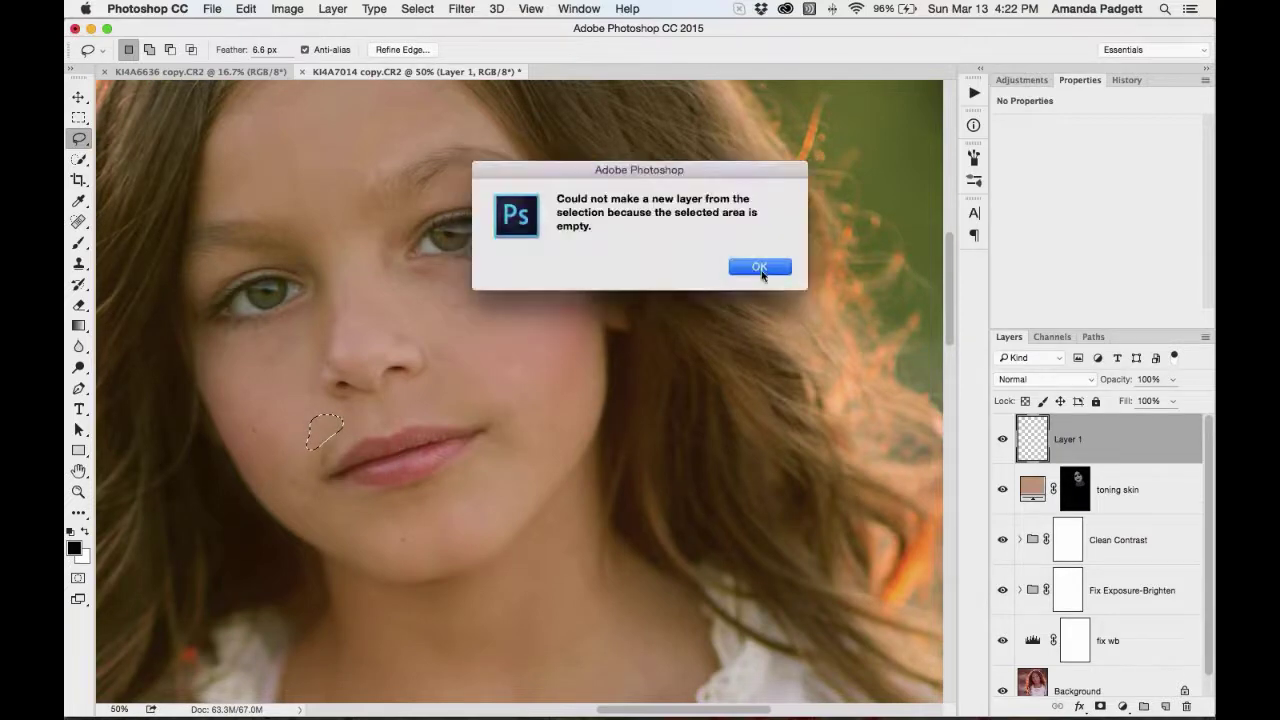
{"action": "left_click", "coordinate": [760, 267]}
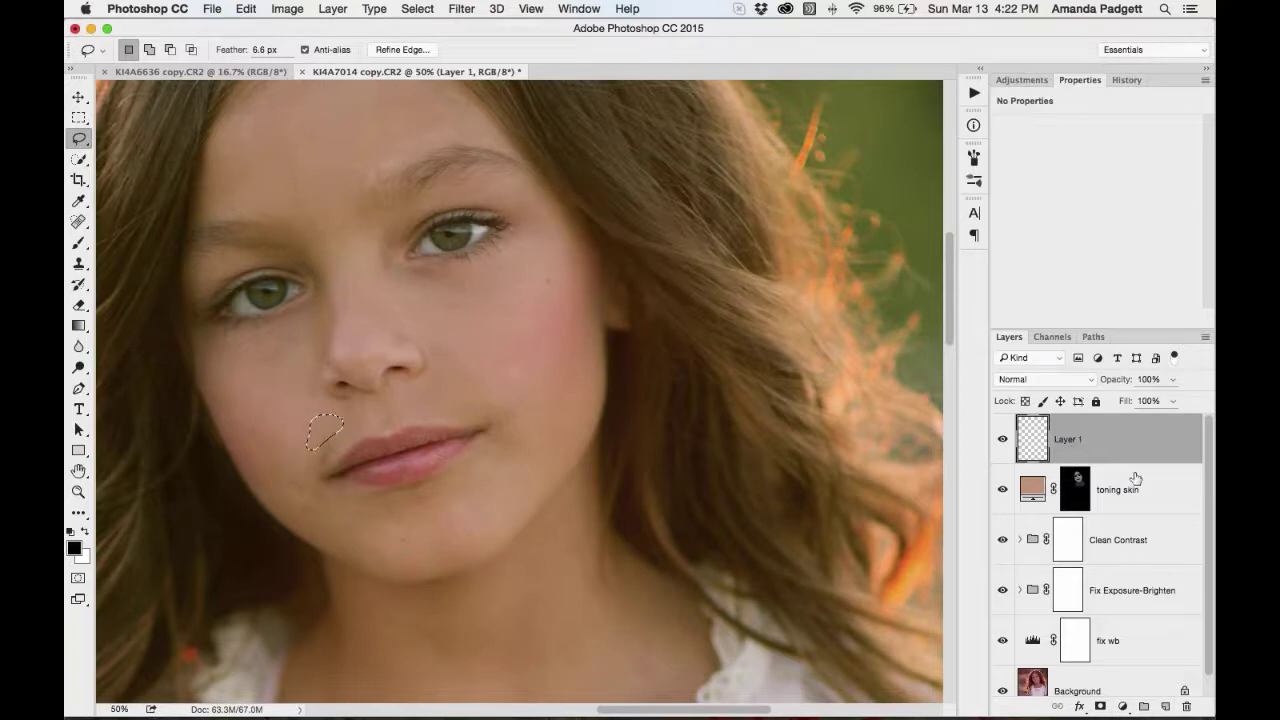
Copy the lassoed skin patch from the Background layer onto a new layer
{"action": "scroll", "coordinate": [1135, 479], "scroll_direction": "down", "scroll_amount": 1}
{"action": "left_click", "coordinate": [1077, 661]}
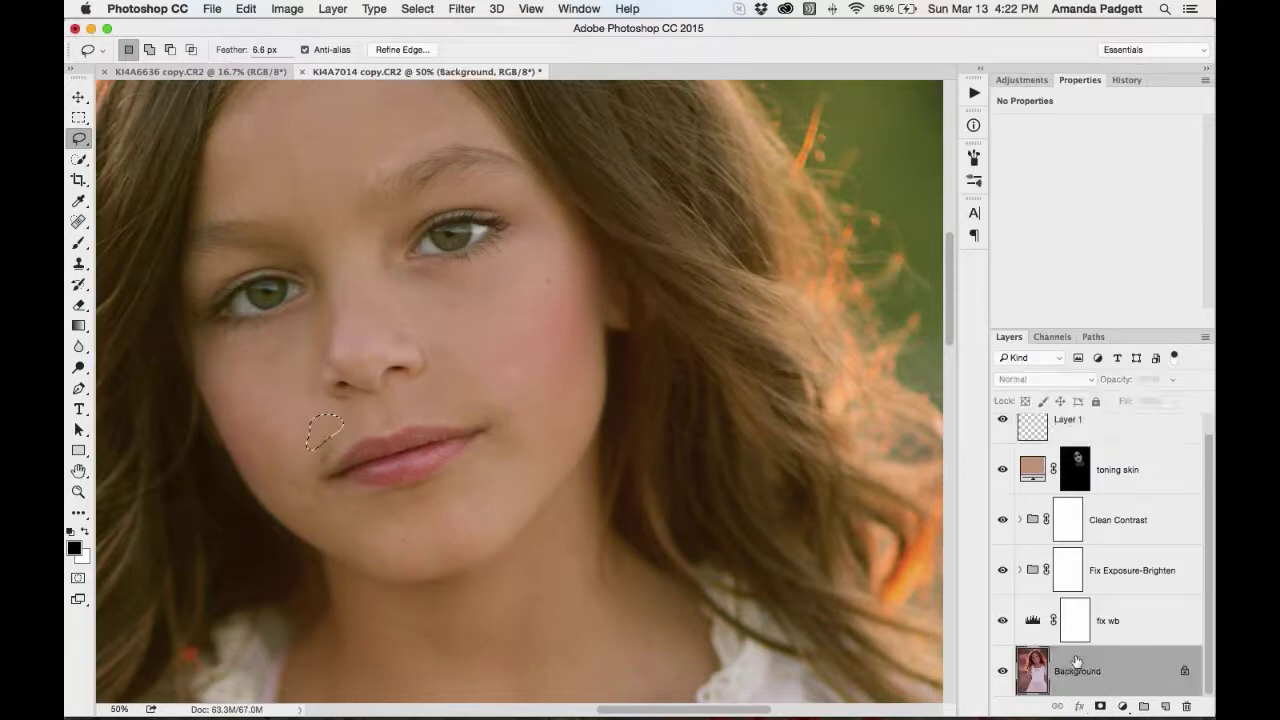
{"action": "key", "text": "super+j"}
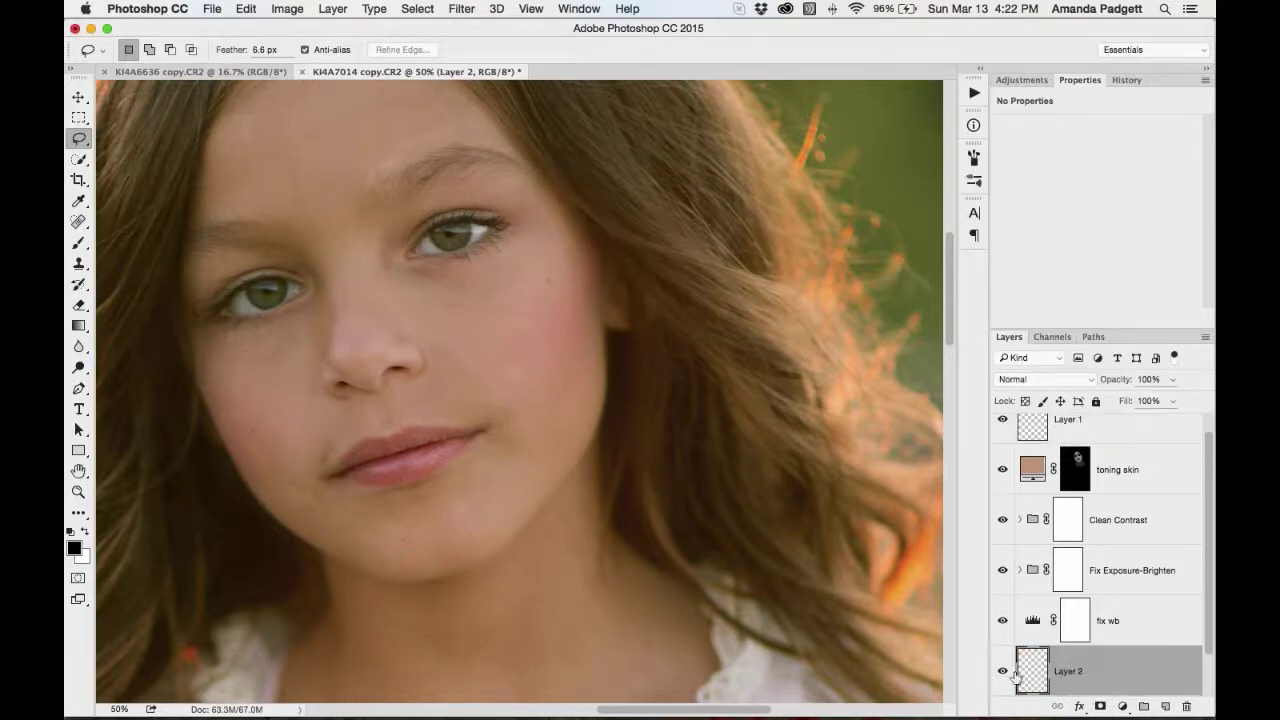
Move the copied skin patch onto the crease at the mouth's left corner and set its layer's opacity to 54%
{"action": "key", "text": "v"}
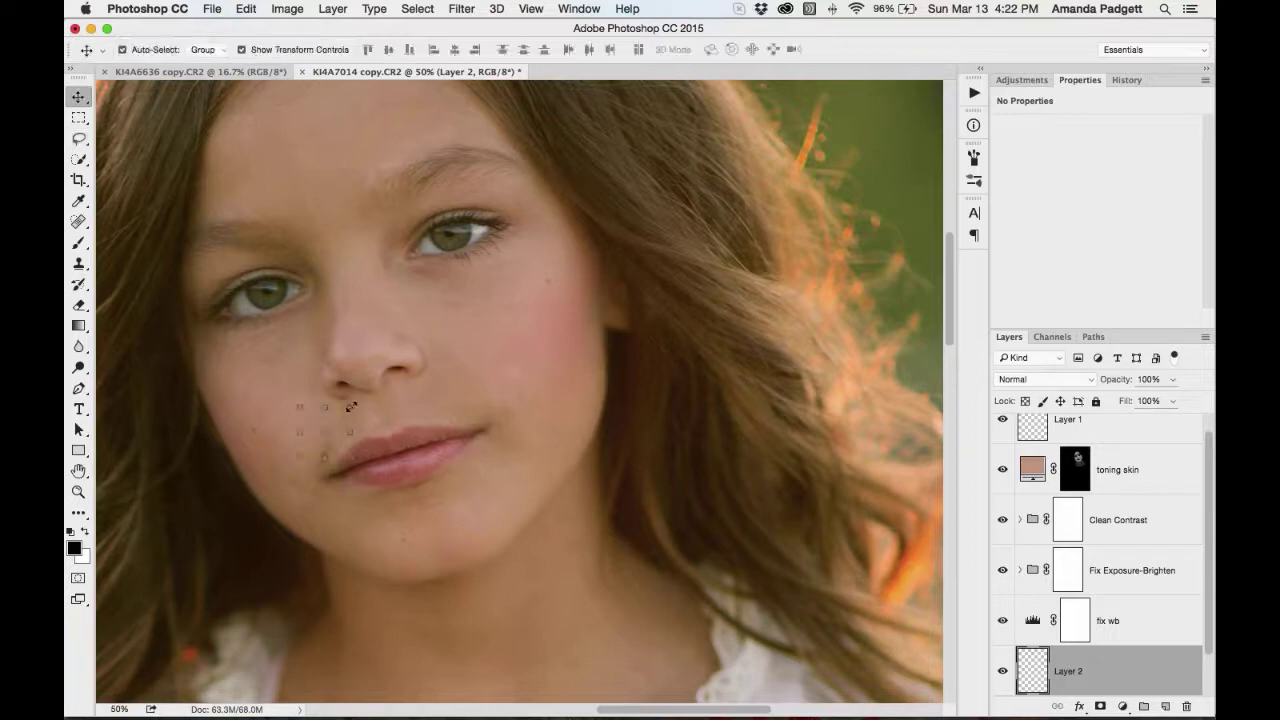
{"action": "left_click_drag", "start_coordinate": [337, 433], "coordinate": [334, 463]}
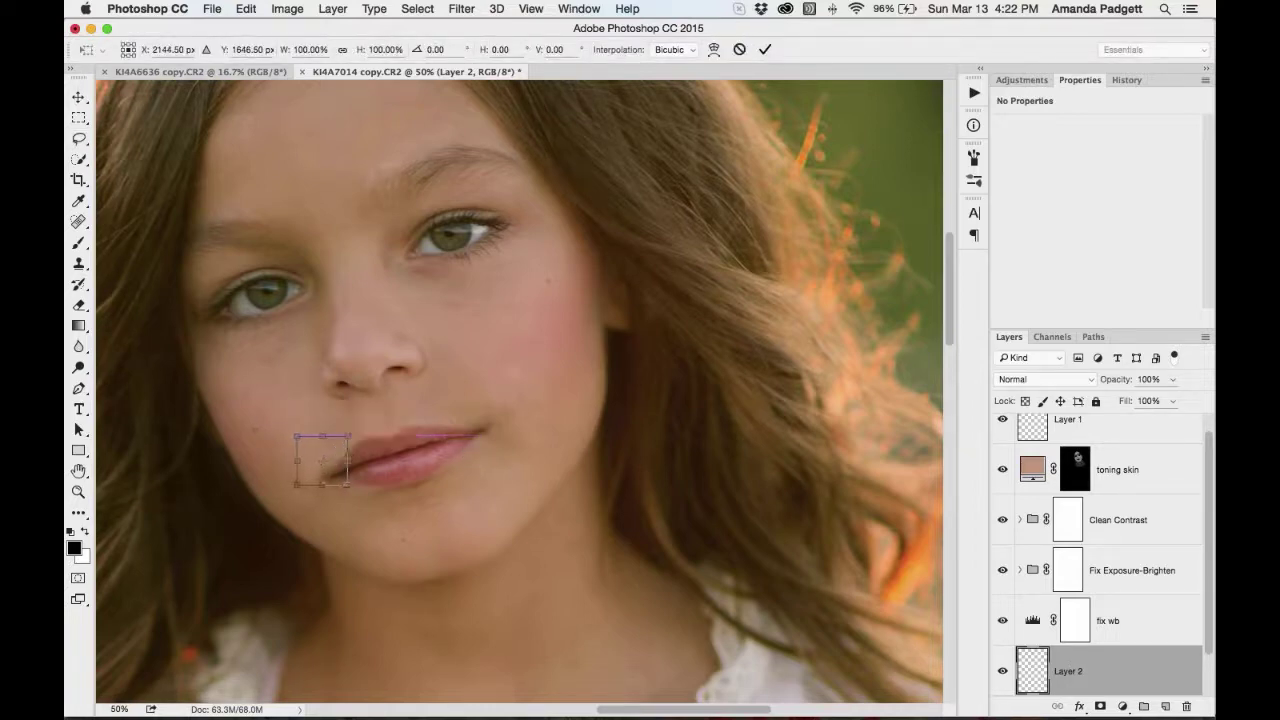
{"action": "key", "text": "super+plus"}
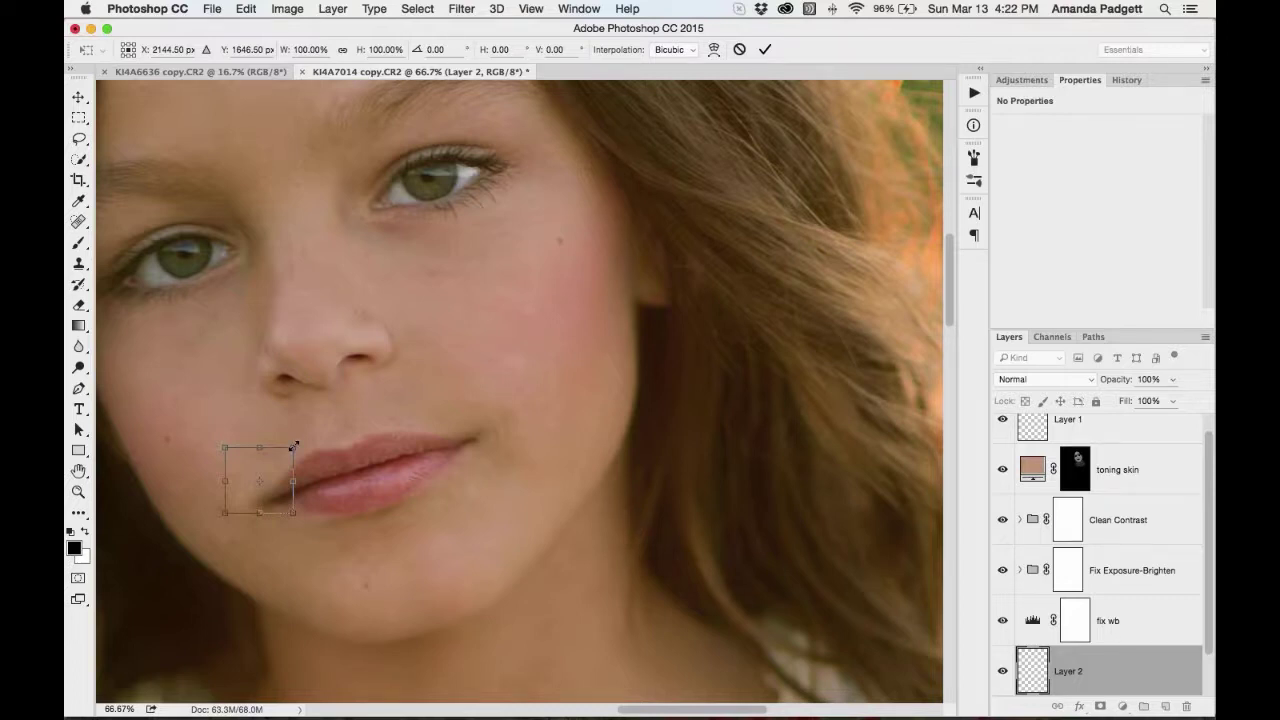
{"action": "mouse_move", "coordinate": [286, 472]}
{"action": "left_mouse_down"}
{"action": "mouse_move", "coordinate": [393, 469]}
{"action": "mouse_move", "coordinate": [391, 454]}
{"action": "mouse_move", "coordinate": [277, 441]}
{"action": "mouse_move", "coordinate": [284, 449]}
{"action": "left_mouse_up"}
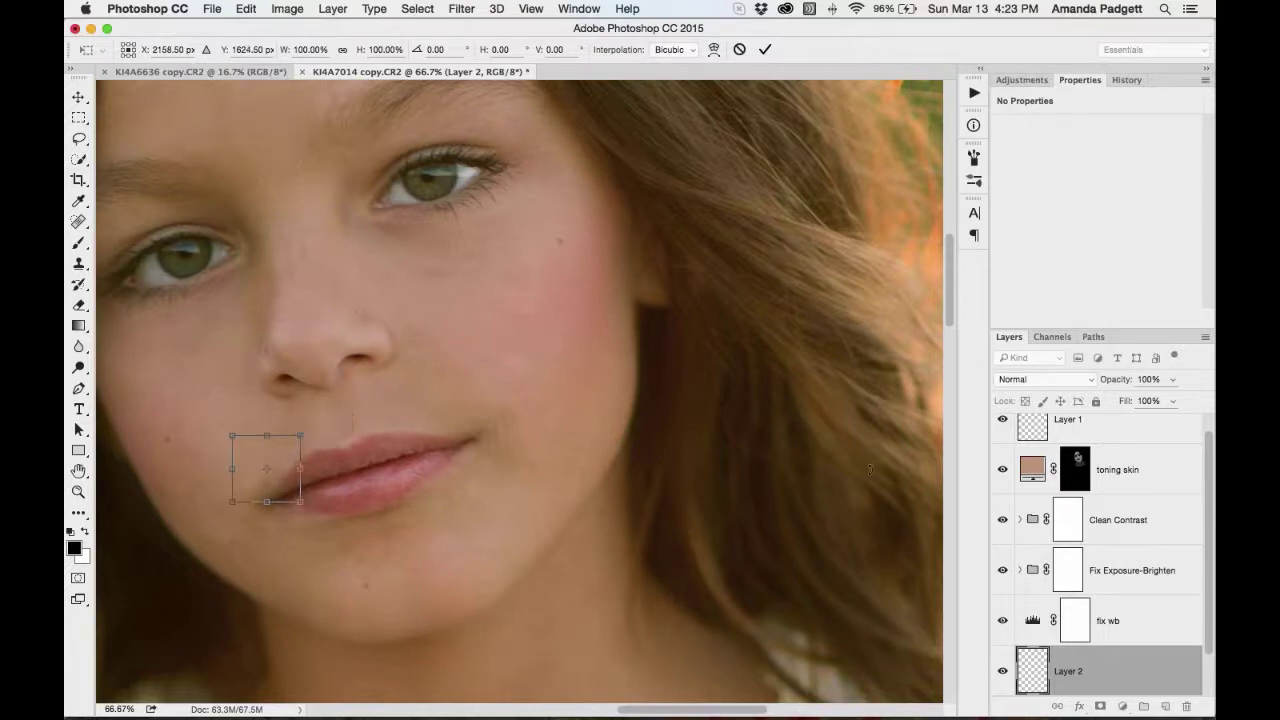
{"action": "left_click_drag", "start_coordinate": [1174, 379], "coordinate": [1138, 402]}
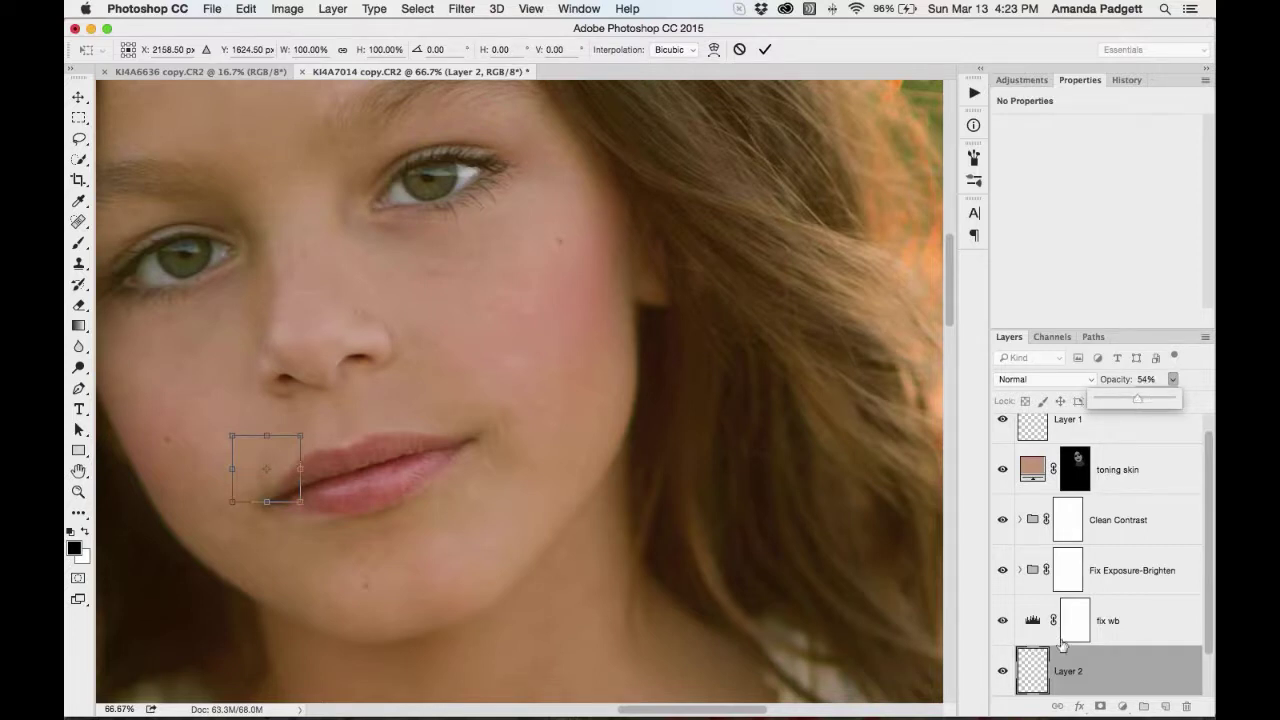
{"action": "left_click", "coordinate": [1002, 673]}
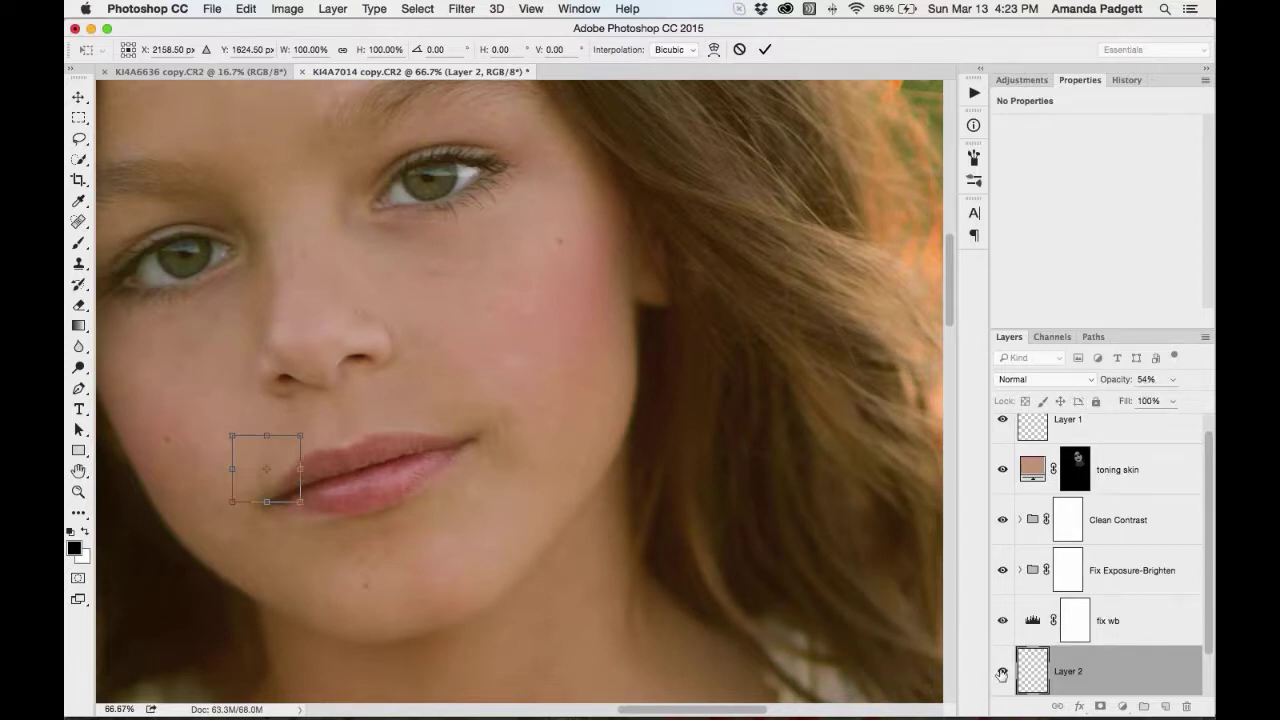
{"action": "key", "text": "Return"}
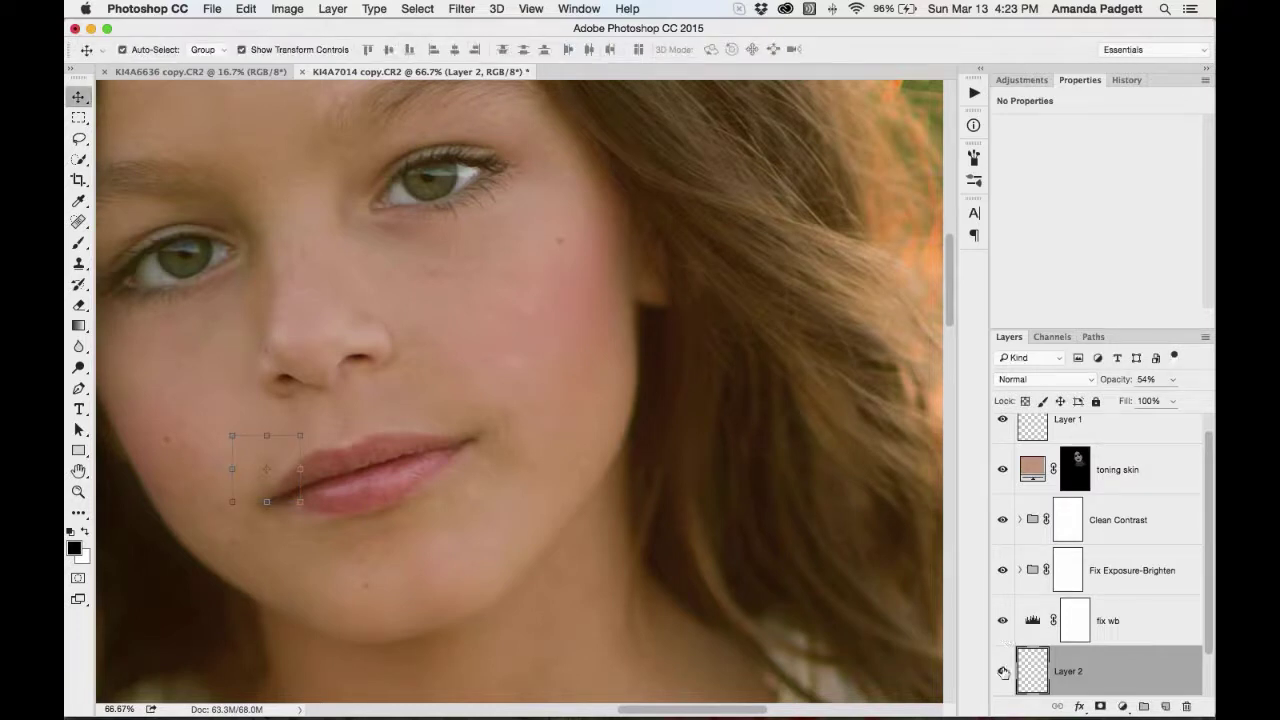
Compare the mouth's left corner with and without the skin patch layer
{"action": "left_click", "coordinate": [1002, 672]}
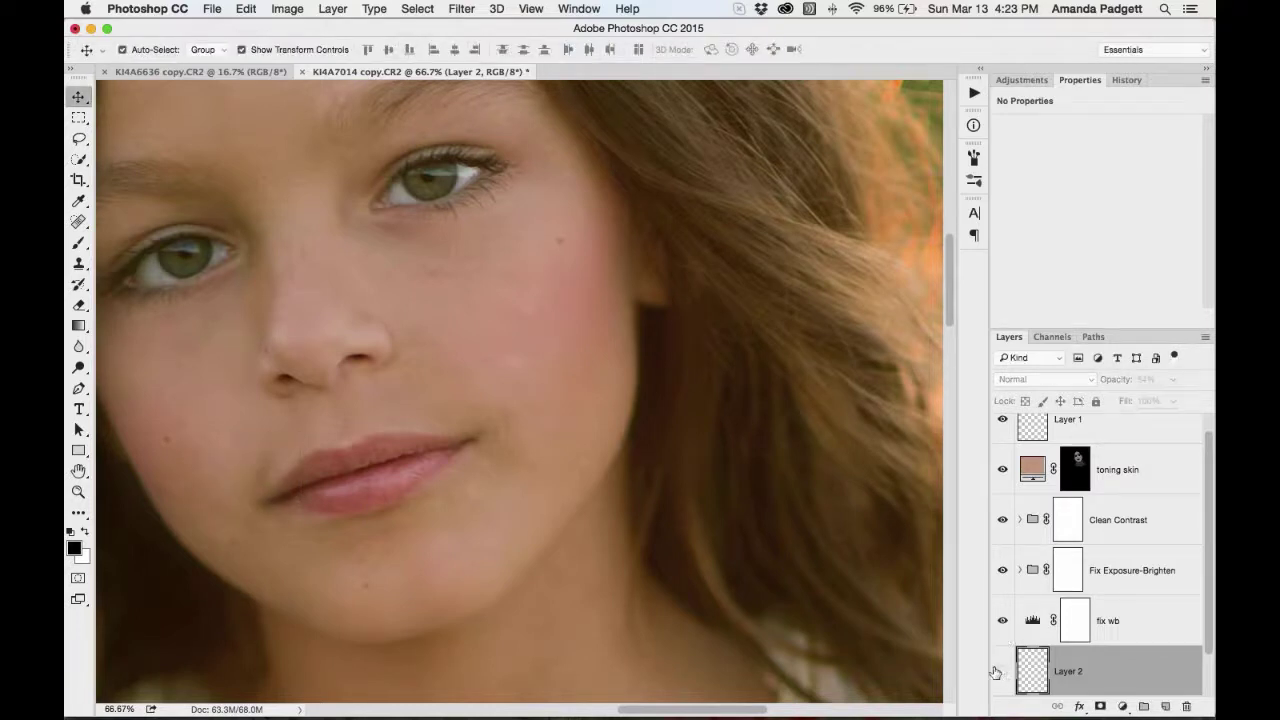
{"action": "left_click", "coordinate": [1002, 672]}
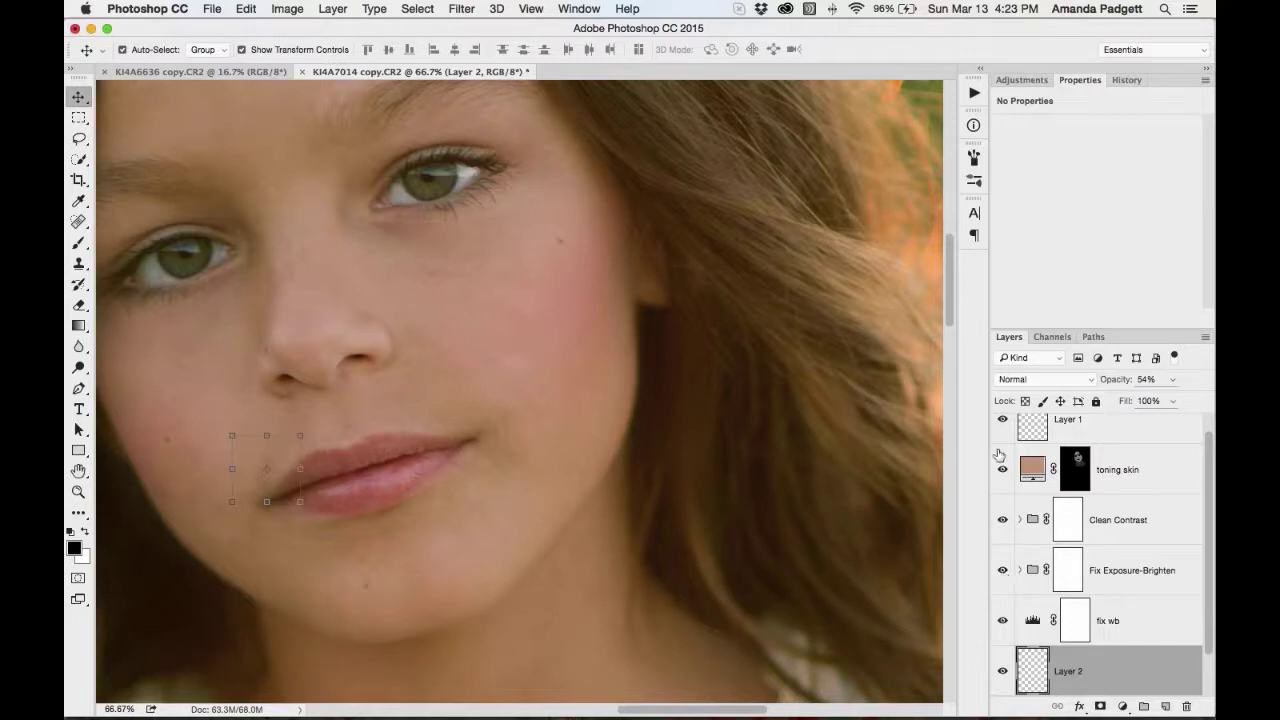
{"action": "key", "text": "h"}
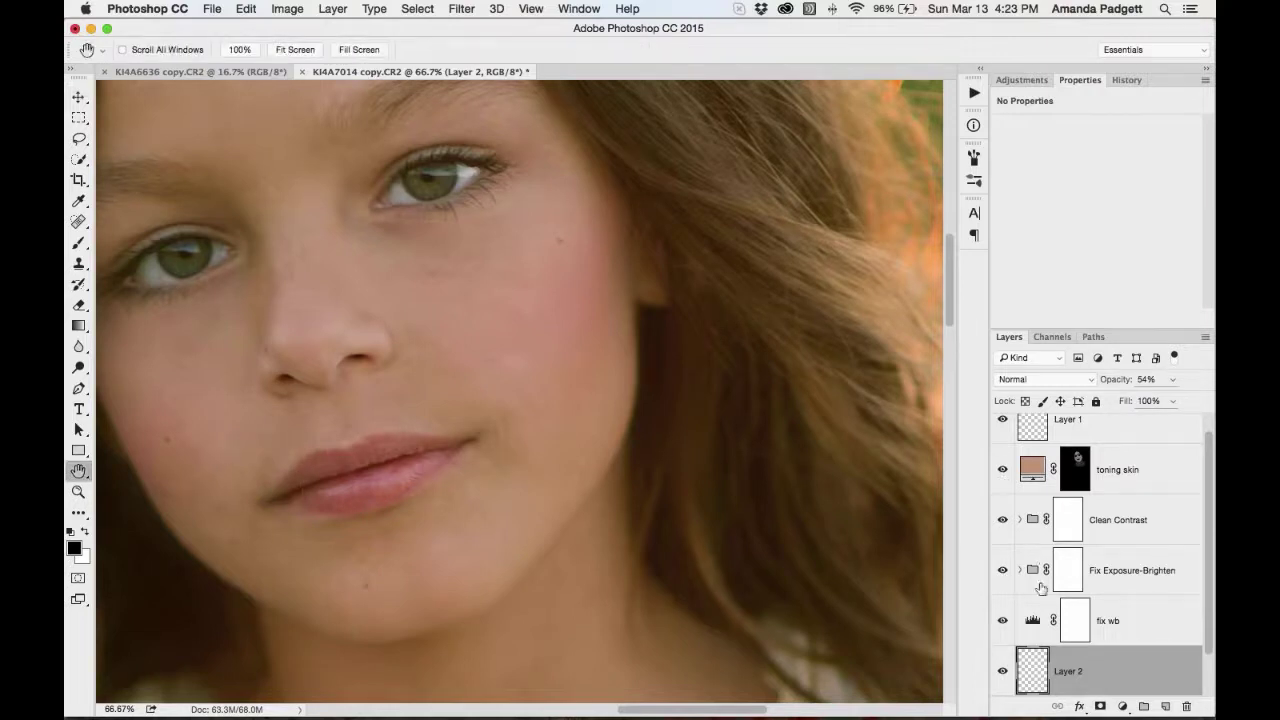
{"action": "left_click", "coordinate": [1001, 673]}
{"action": "left_click", "coordinate": [1001, 672]}
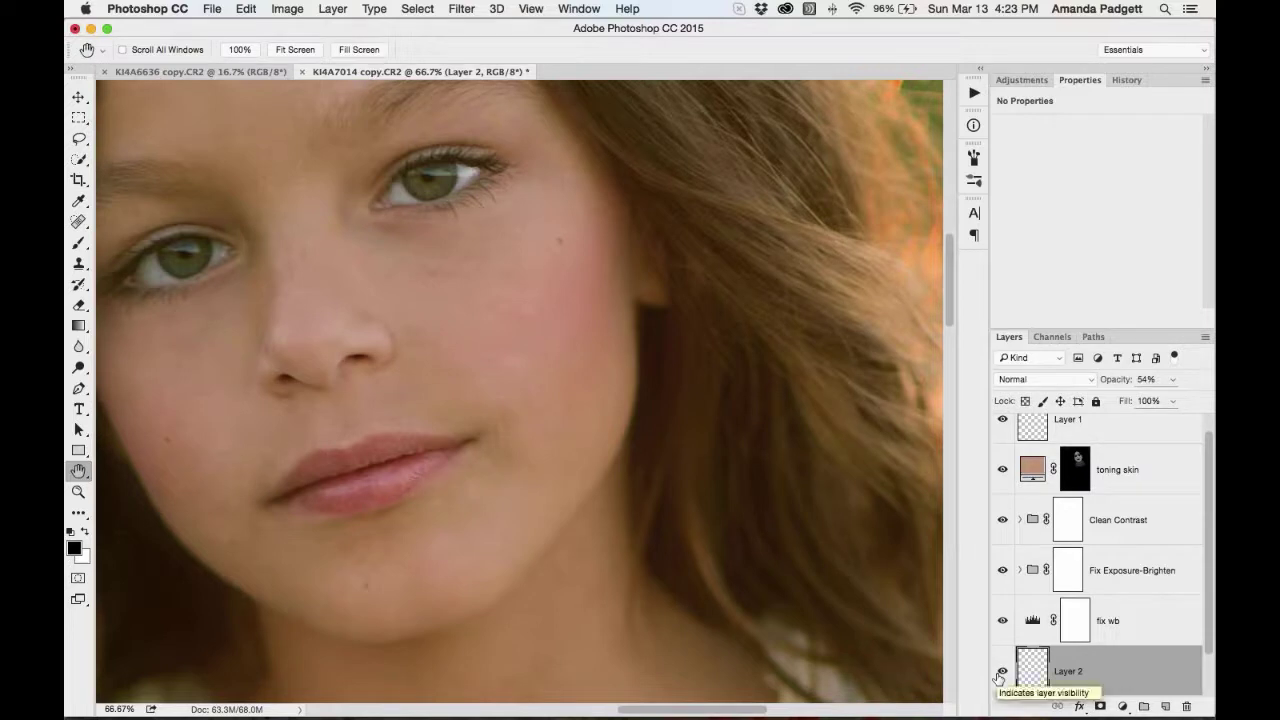
{"action": "left_click", "coordinate": [999, 675]}
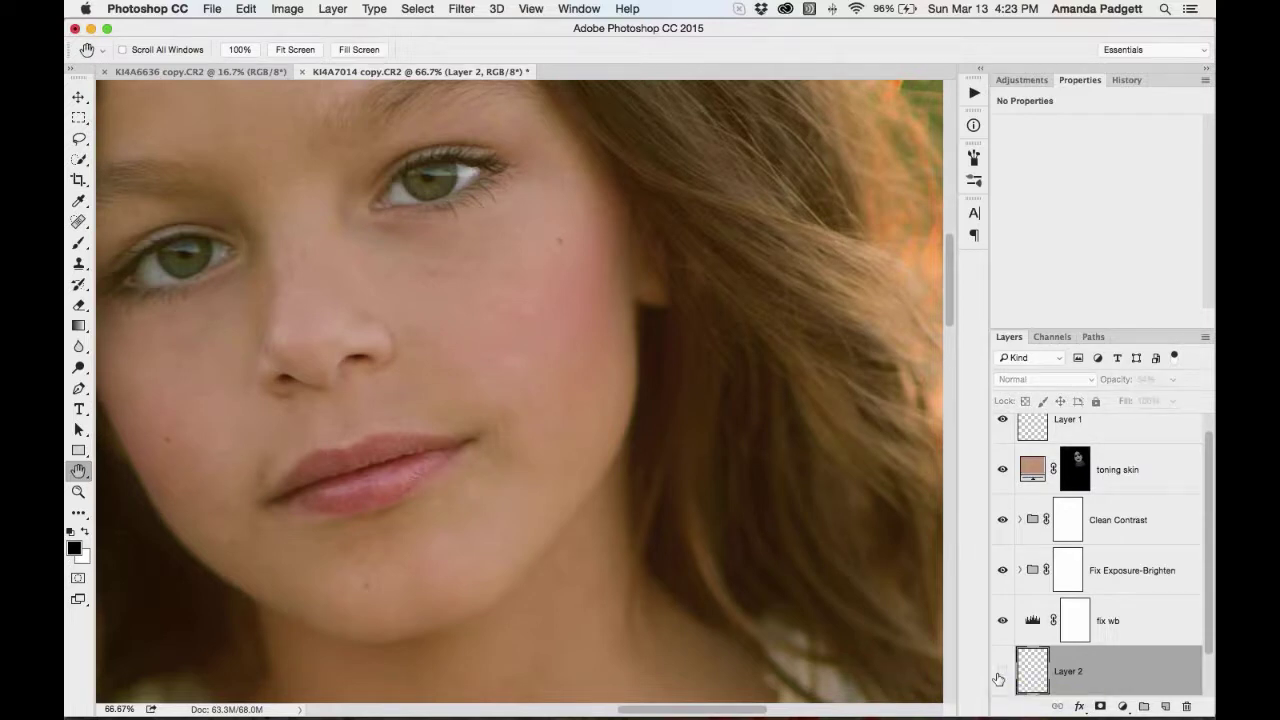
{"action": "left_click", "coordinate": [1001, 673]}
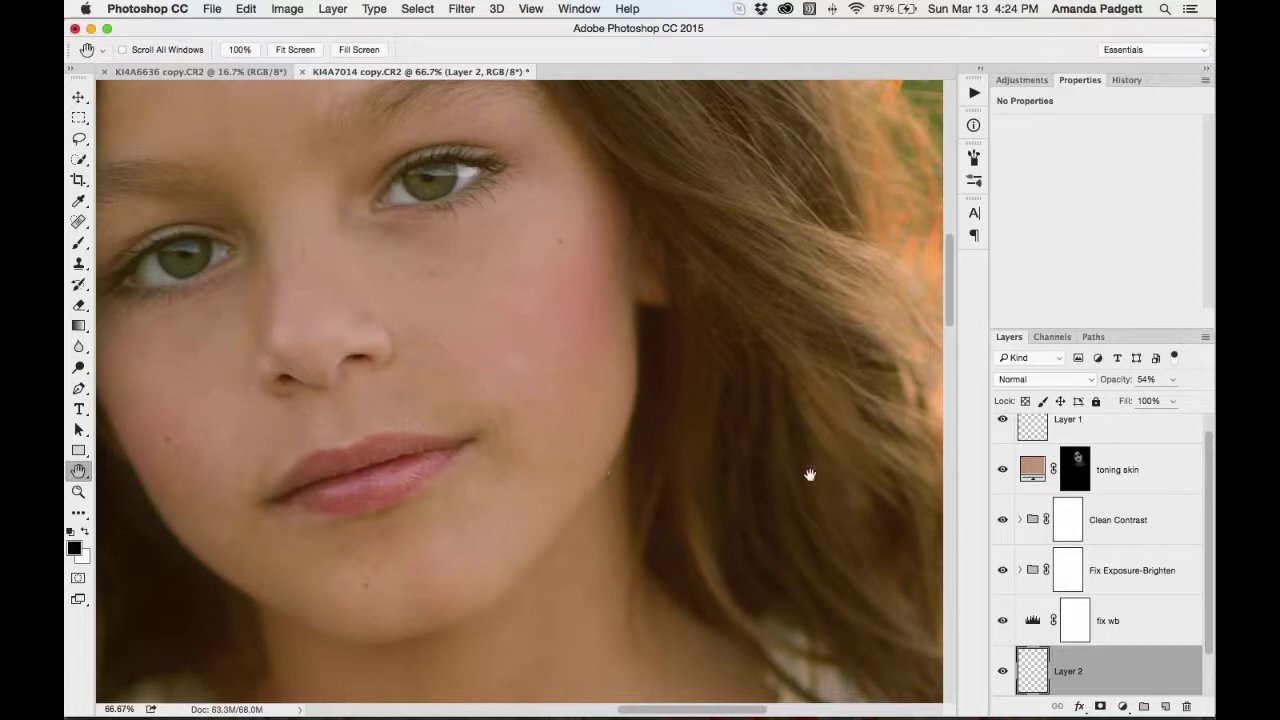
On Layer 1, patch the small light spot on the right cheek with the Content-Aware Patch tool, sampling all layers
{"action": "scroll", "coordinate": [1123, 480], "scroll_direction": "up", "scroll_amount": 1}
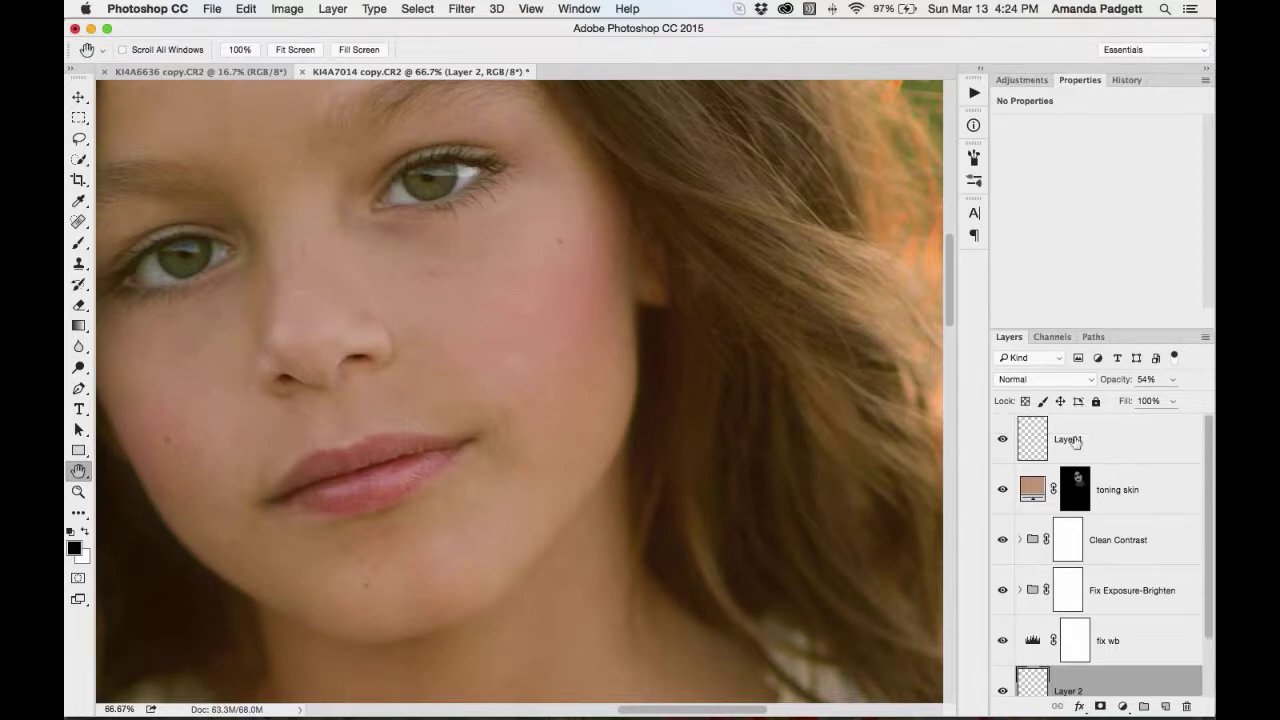
{"action": "left_click", "coordinate": [1075, 440]}
{"action": "left_click", "coordinate": [80, 222]}
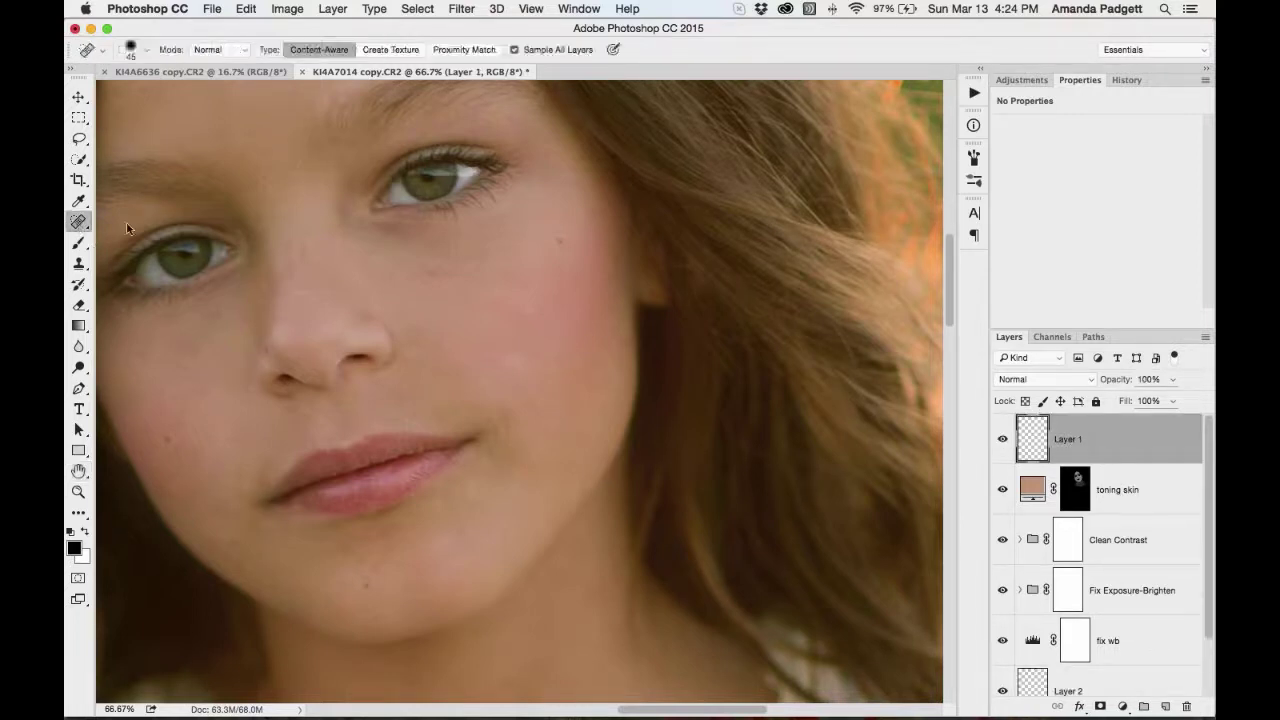
{"action": "right_click", "coordinate": [80, 222]}
{"action": "left_click", "coordinate": [140, 249]}
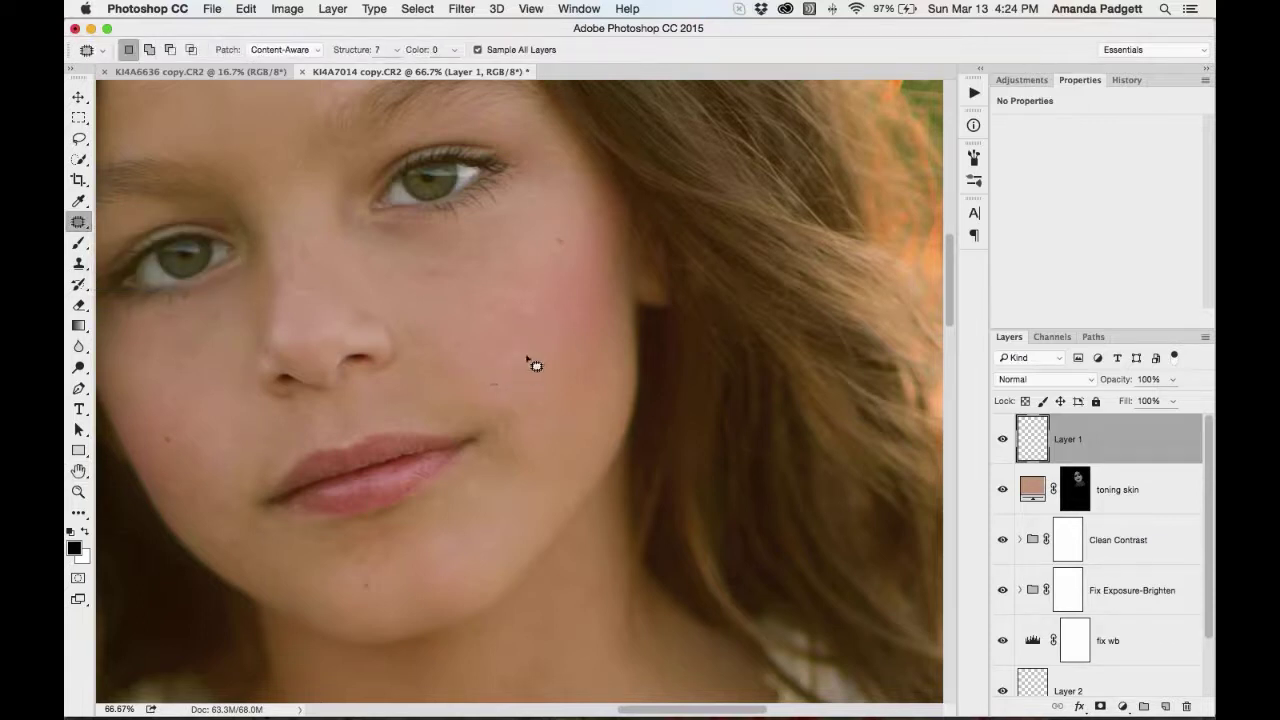
{"action": "mouse_move", "coordinate": [522, 354]}
{"action": "left_mouse_down"}
{"action": "mouse_move", "coordinate": [475, 389]}
{"action": "mouse_move", "coordinate": [532, 380]}
{"action": "mouse_move", "coordinate": [534, 352]}
{"action": "mouse_move", "coordinate": [509, 350]}
{"action": "mouse_move", "coordinate": [533, 313]}
{"action": "mouse_move", "coordinate": [497, 330]}
{"action": "left_mouse_up"}
{"action": "key", "text": "super+d"}
Compare the cheek with and without the patch, and set Layer 1's opacity to 73%
{"action": "left_click", "coordinate": [1003, 440]}
{"action": "left_click", "coordinate": [1003, 441]}
{"action": "left_click_drag", "start_coordinate": [1120, 381], "coordinate": [1099, 383]}
Patch the white spot above the inner end of the right eyebrow on a new top layer and set its opacity to 79%
{"action": "left_click_drag", "start_coordinate": [523, 323], "coordinate": [561, 433]}
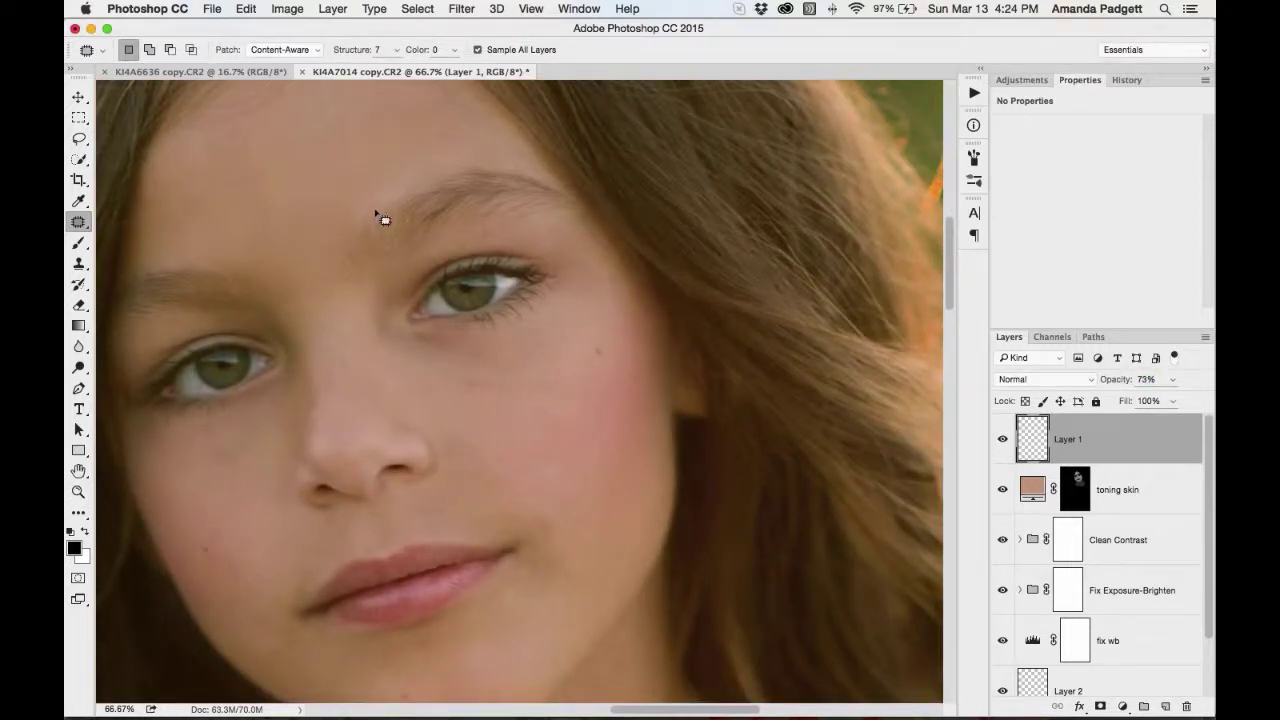
{"action": "left_click", "coordinate": [1165, 706]}
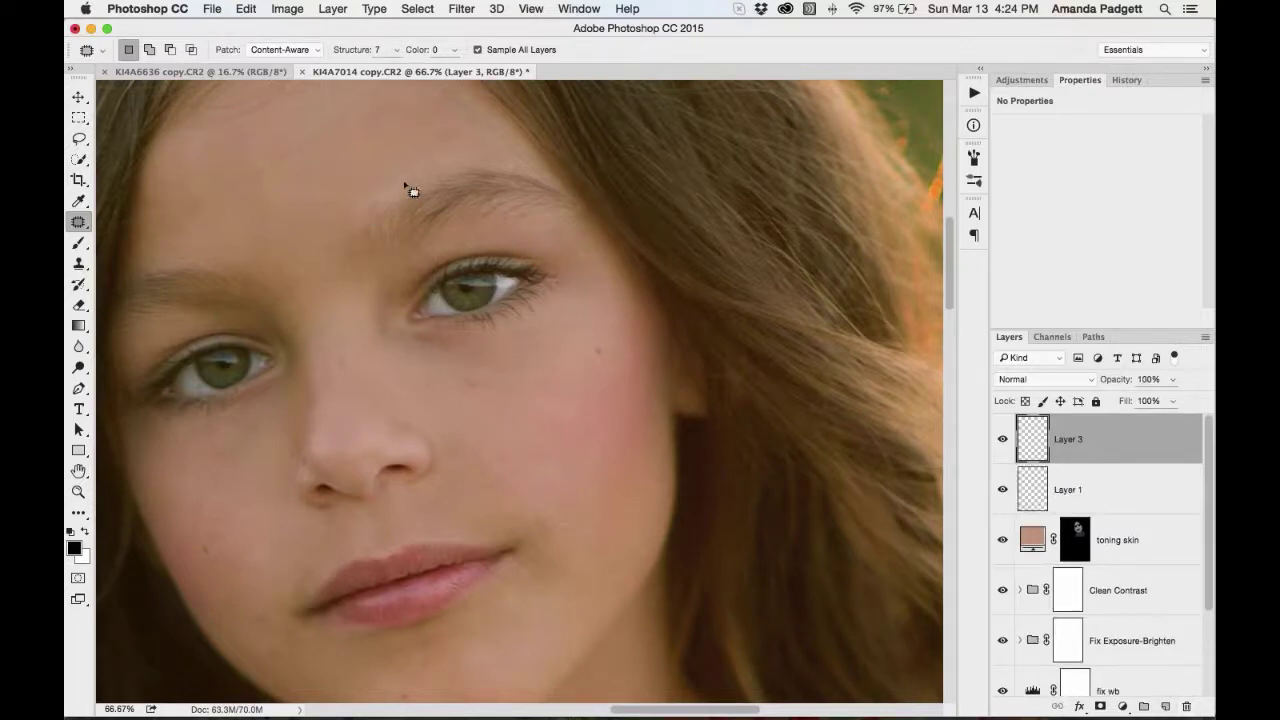
{"action": "mouse_move", "coordinate": [401, 180]}
{"action": "left_mouse_down"}
{"action": "mouse_move", "coordinate": [373, 188]}
{"action": "mouse_move", "coordinate": [364, 219]}
{"action": "mouse_move", "coordinate": [391, 206]}
{"action": "mouse_move", "coordinate": [400, 157]}
{"action": "left_mouse_up"}
{"action": "left_click_drag", "start_coordinate": [1121, 380], "coordinate": [1106, 381]}
{"action": "key", "text": "super+d"}
{"action": "left_click", "coordinate": [1002, 442]}
{"action": "left_click", "coordinate": [1002, 442]}
{"action": "key", "text": "super+minus"}
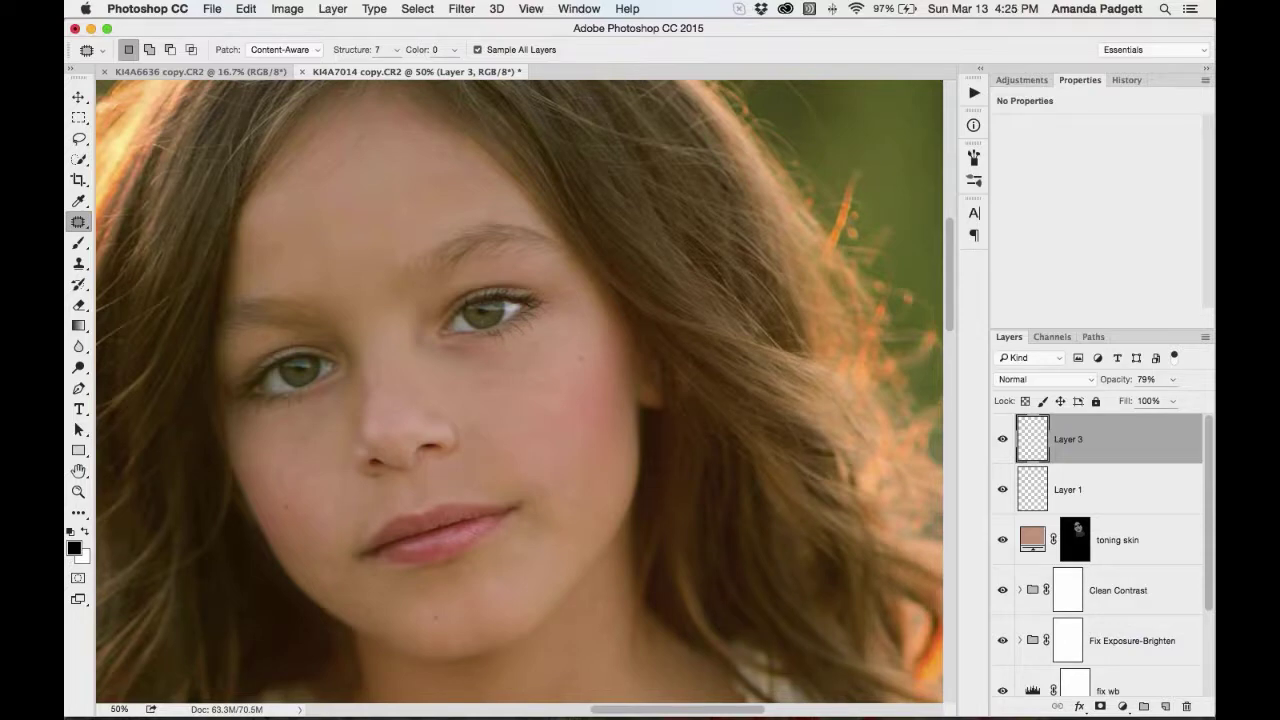
Rename Layer 1 as "fix blemishes 1"
{"action": "left_click", "coordinate": [1068, 490]}
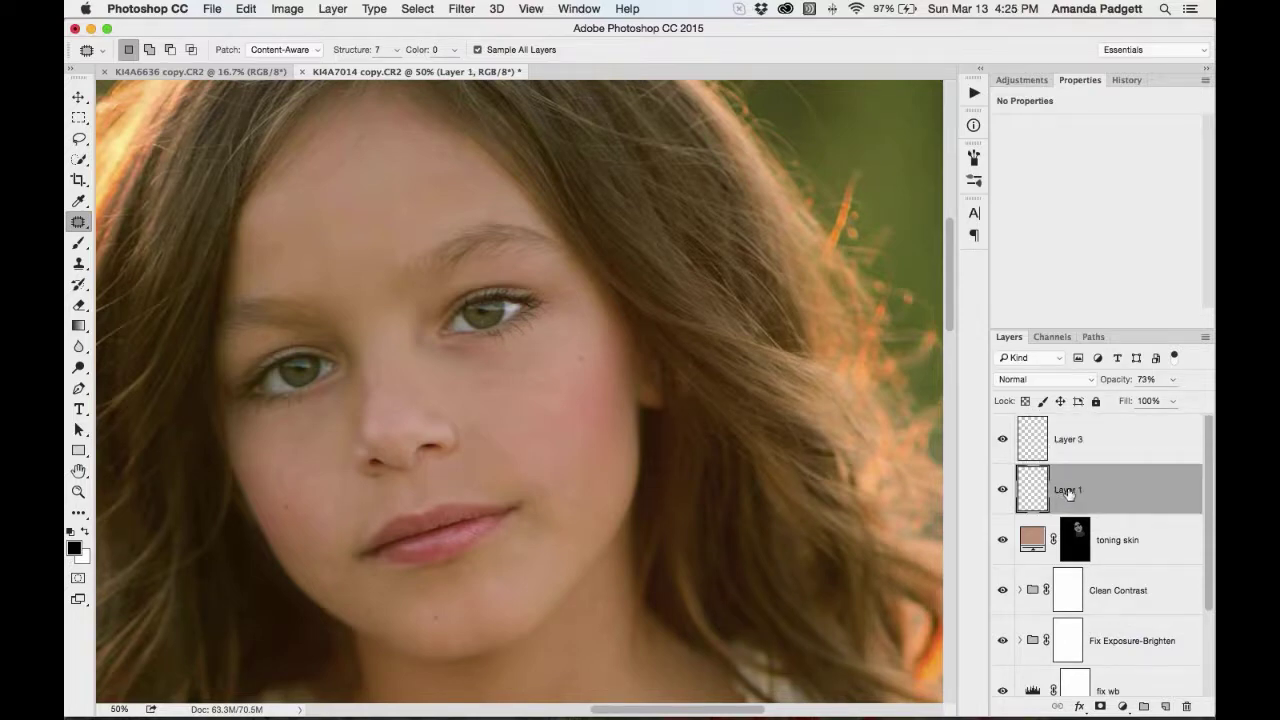
{"action": "double_click", "coordinate": [1068, 490]}
{"action": "type", "text": "fix blemishes 1"}
{"action": "key", "text": "Return"}
Rename Layer 3 as "fix blemishes 2"
{"action": "double_click", "coordinate": [1062, 439]}
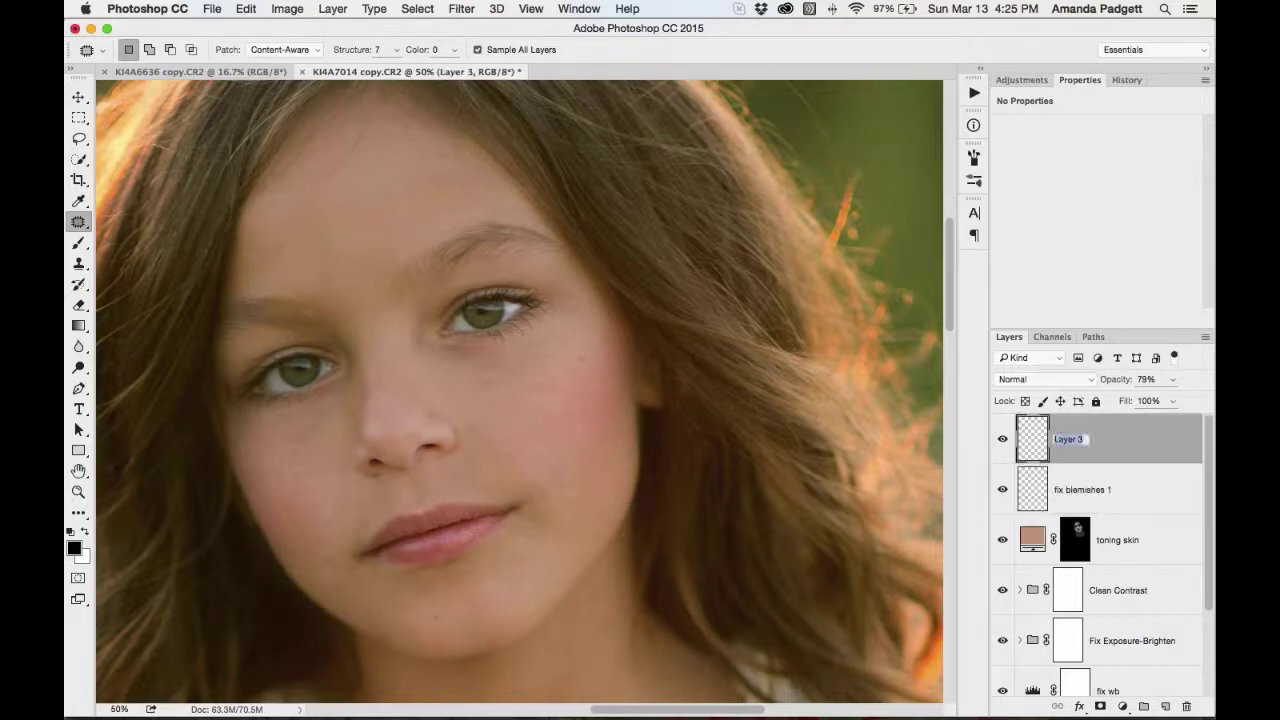
{"action": "type", "text": "fix blemishes 2"}
{"action": "key", "text": "Return"}
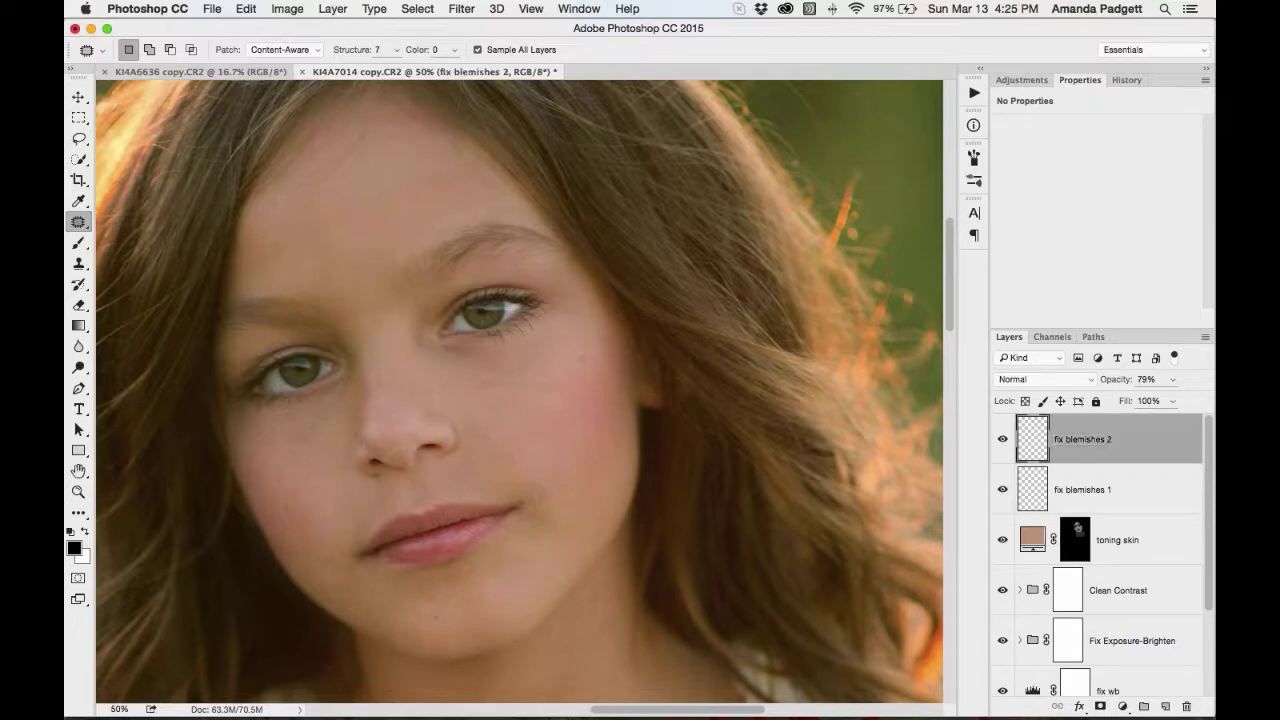
Rename the topmost layer as "fix white patch eyebrow"
{"action": "double_click", "coordinate": [1084, 440]}
{"action": "type", "text": "fix white patch eyebr"}
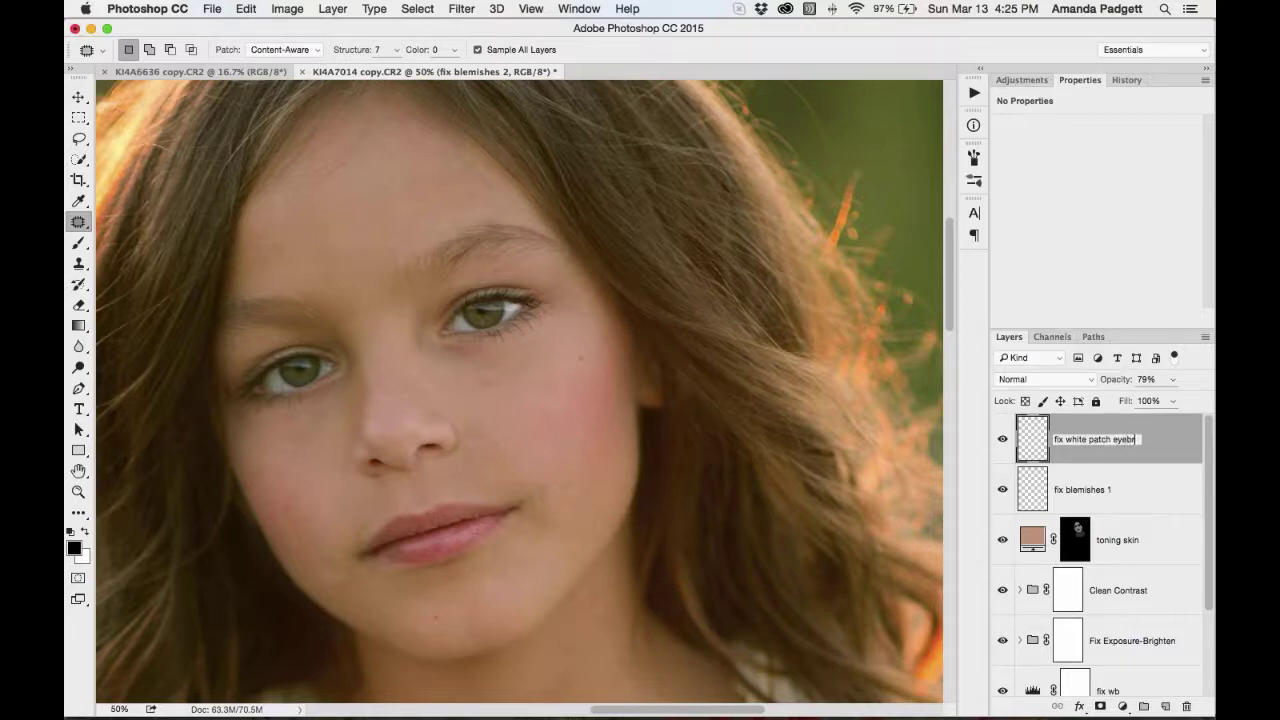
{"action": "type", "text": "ow"}
{"action": "key", "text": "Return"}
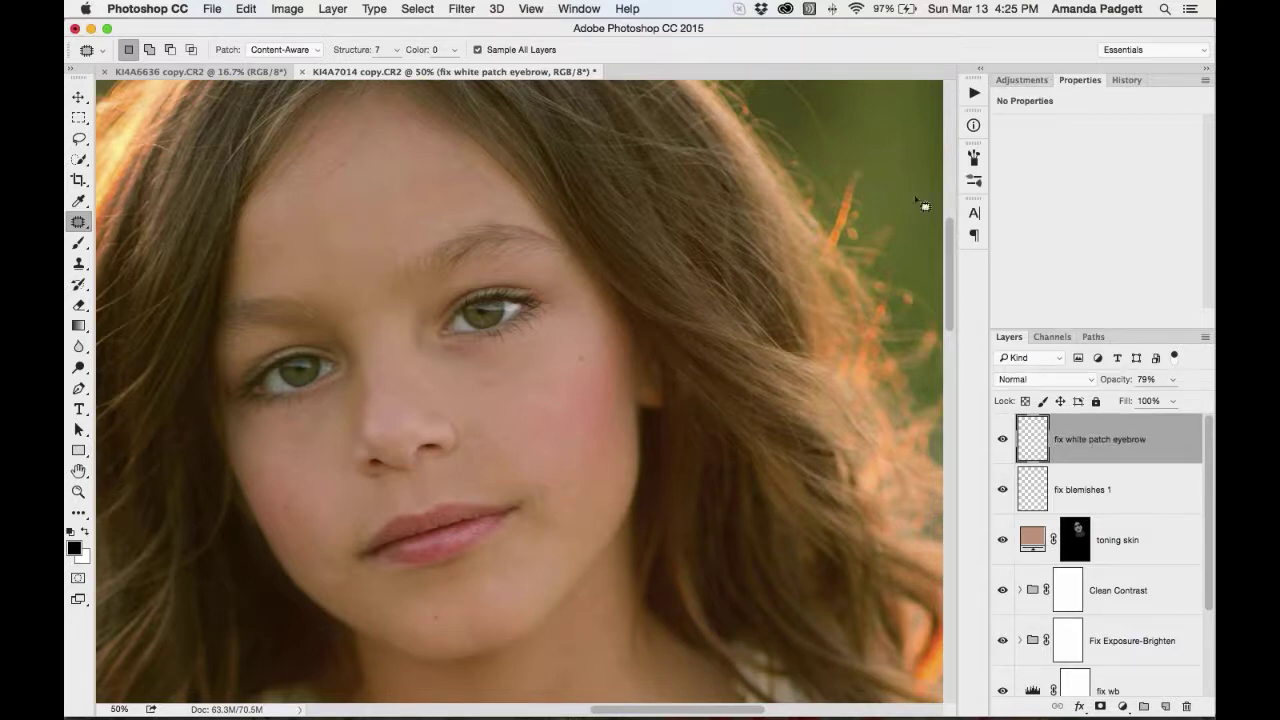
Run the Oh-So-Soft Skin action from the PRETTY ACTIONS (Pure) mini retouch set and continue past its painting instruction
{"action": "left_click", "coordinate": [975, 93]}
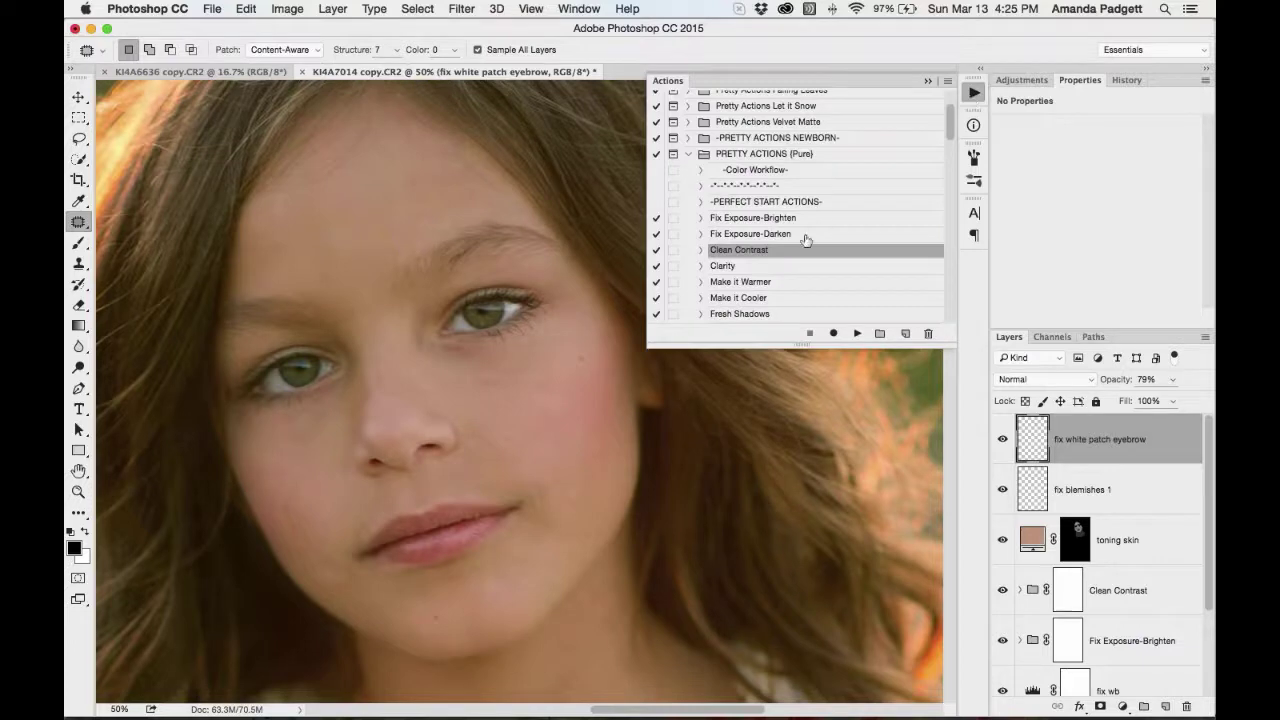
{"action": "scroll", "coordinate": [805, 249], "scroll_direction": "down", "scroll_amount": 3}
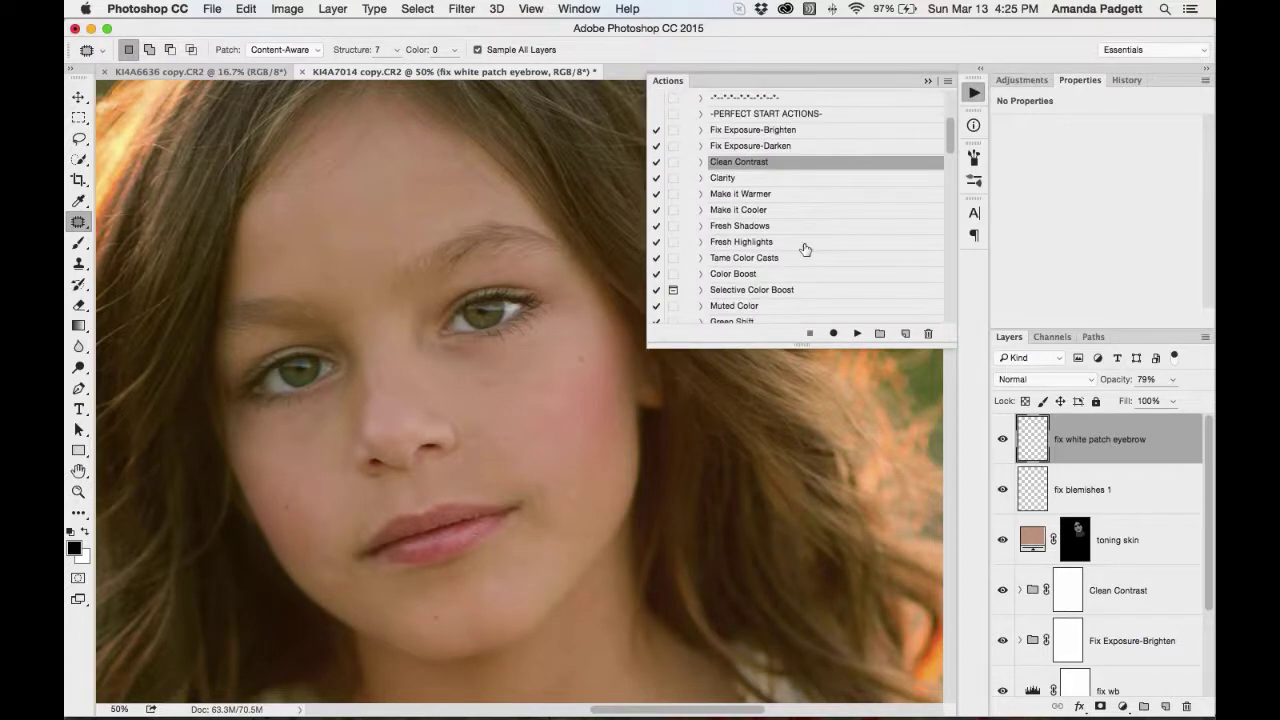
{"action": "scroll", "coordinate": [805, 249], "scroll_direction": "down", "scroll_amount": 3}
{"action": "scroll", "coordinate": [805, 249], "scroll_direction": "down", "scroll_amount": 1}
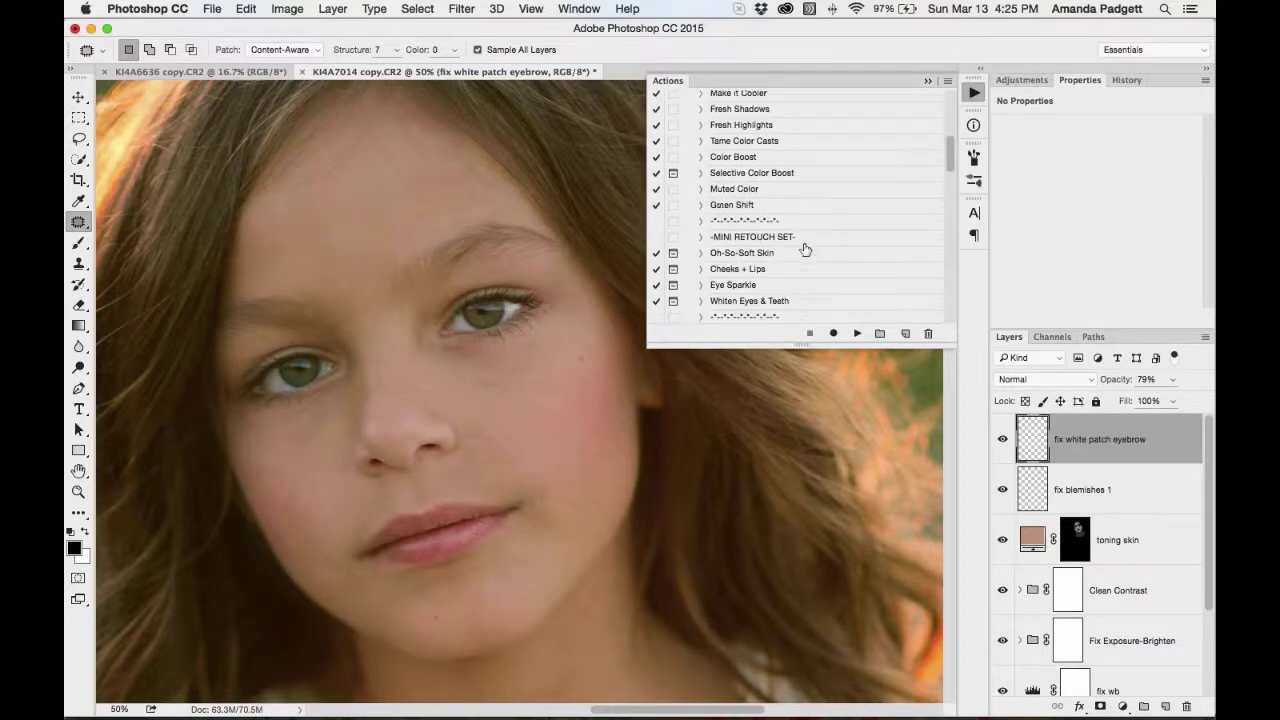
{"action": "scroll", "coordinate": [772, 272], "scroll_direction": "down", "scroll_amount": 2}
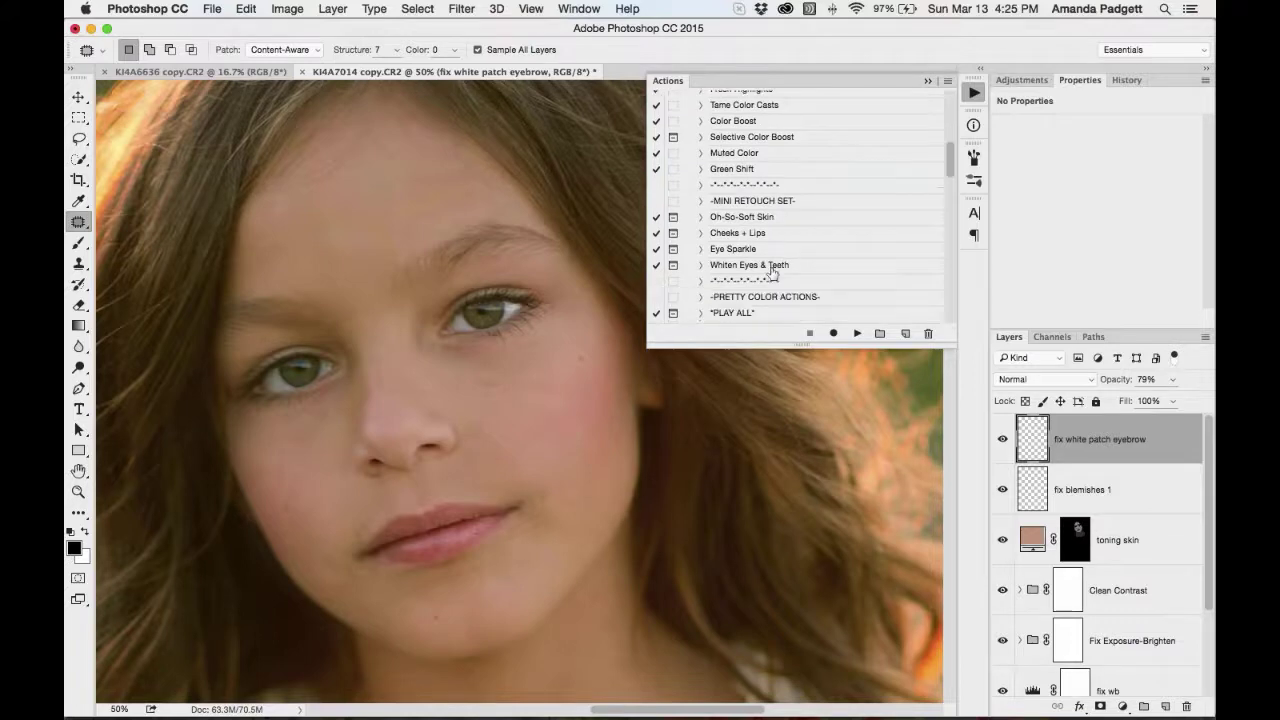
{"action": "left_click", "coordinate": [774, 197]}
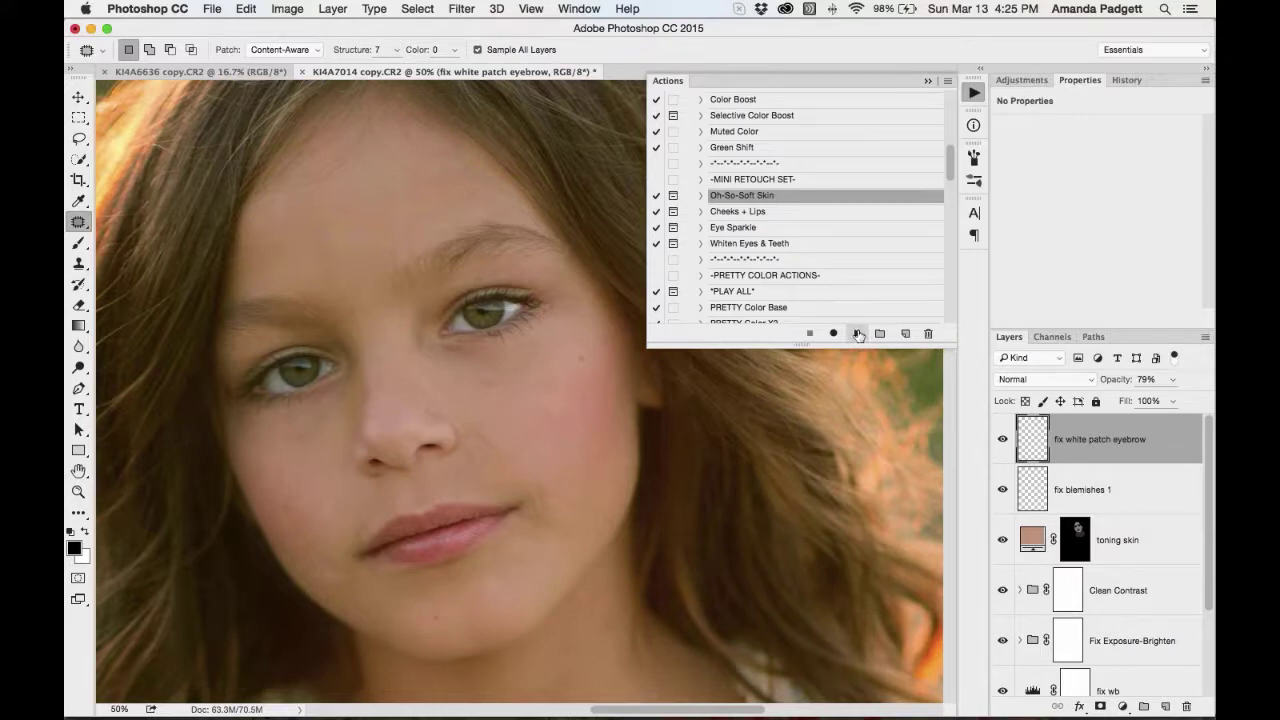
{"action": "left_click", "coordinate": [857, 334]}
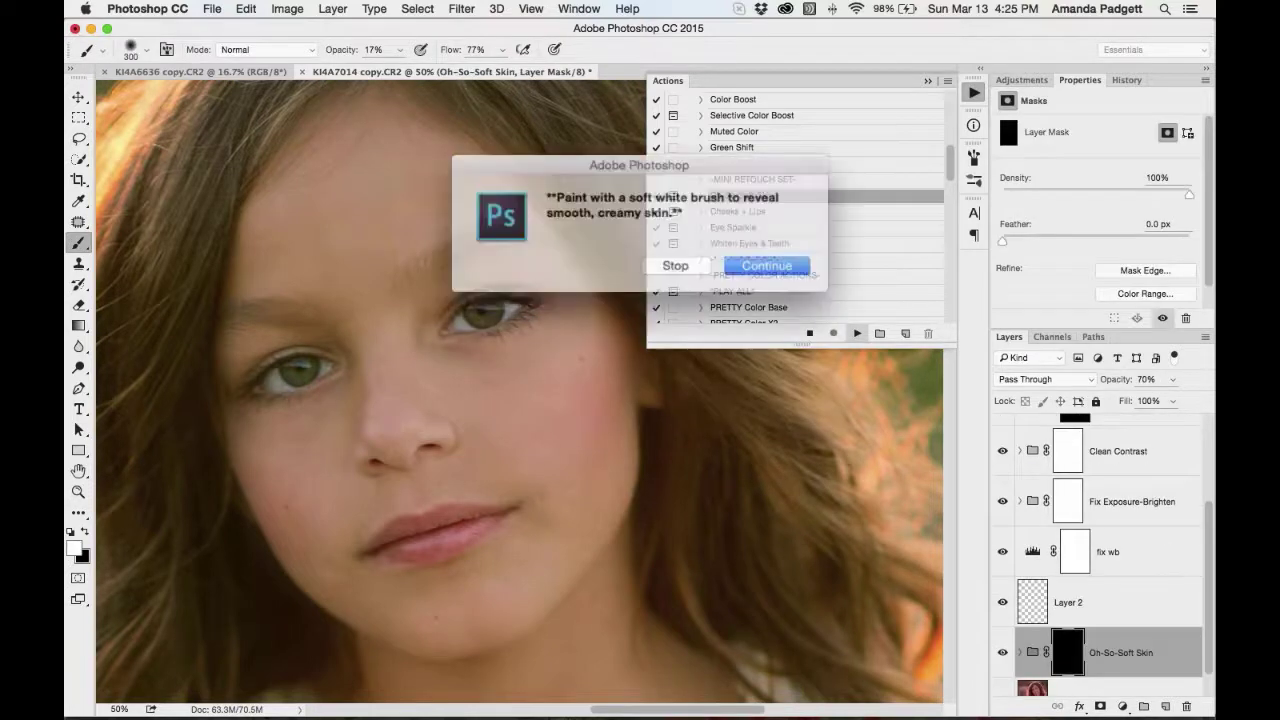
{"action": "left_click", "coordinate": [752, 261]}
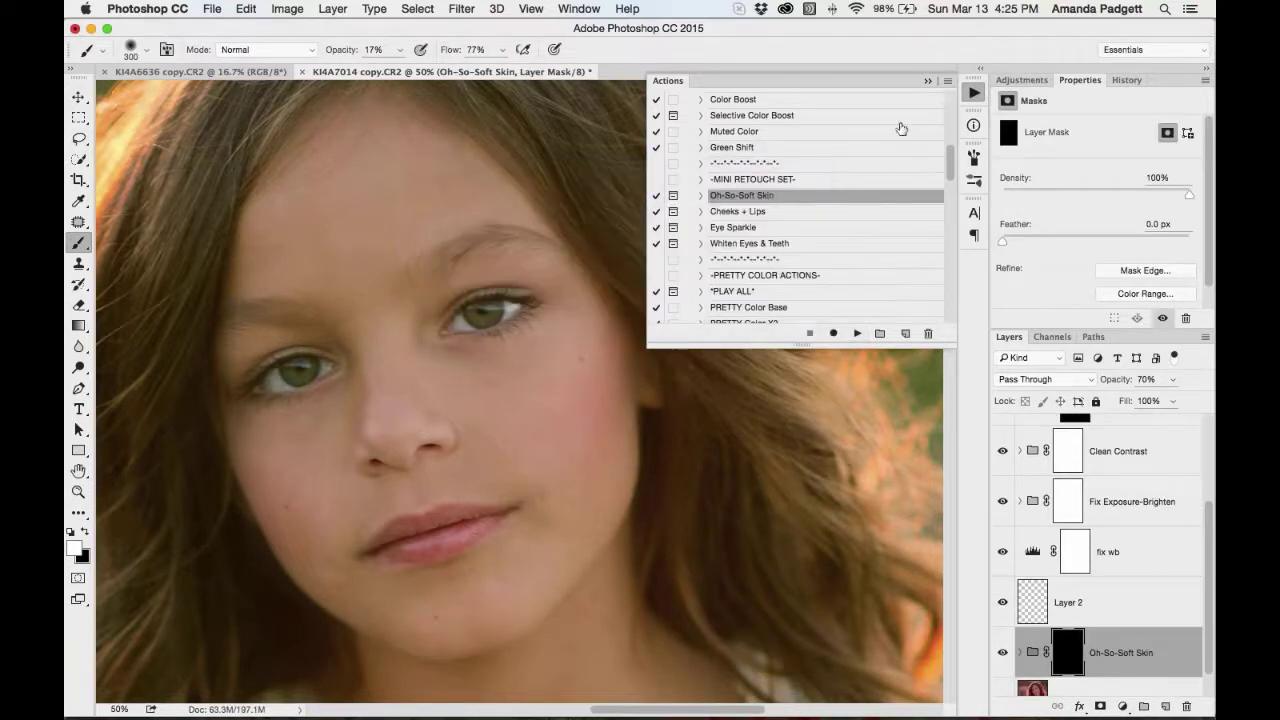
{"action": "left_click", "coordinate": [927, 80]}
Paint white on the Oh-So-Soft Skin mask over the forehead, nose and cheeks, using a 175 px brush at 58% opacity with the mask overlay shown
{"action": "scroll", "coordinate": [1054, 549], "scroll_direction": "down", "scroll_amount": 1}
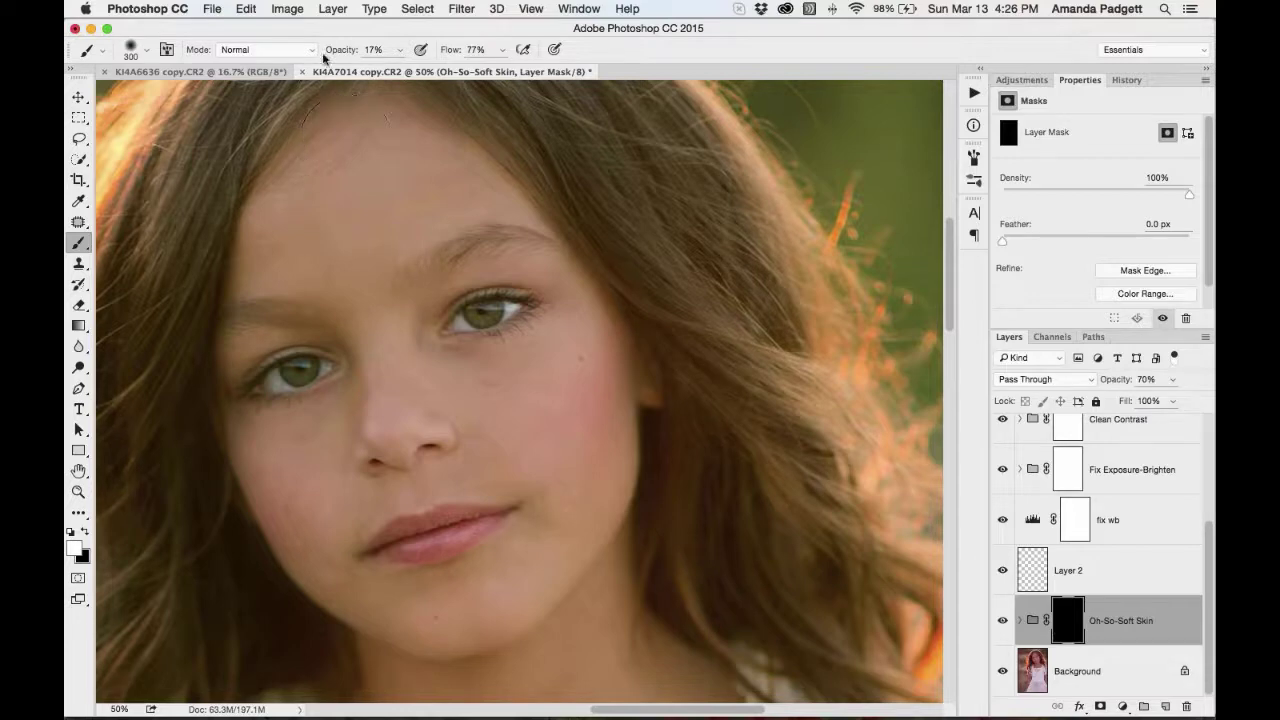
{"action": "left_click_drag", "start_coordinate": [337, 50], "coordinate": [370, 50]}
{"action": "key", "text": "backslash"}
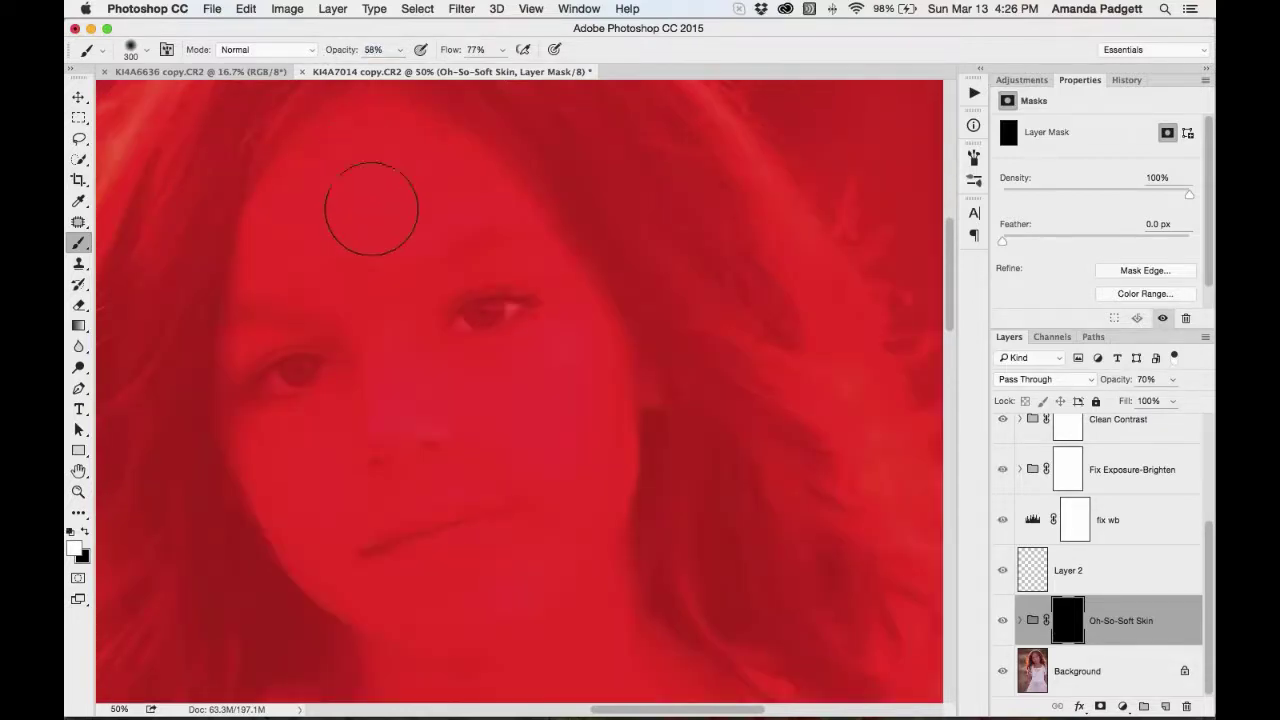
{"action": "key", "text": "bracketleft"}
{"action": "key", "text": "bracketleft"}
{"action": "key", "text": "bracketleft"}
{"action": "mouse_move", "coordinate": [446, 206]}
{"action": "left_mouse_down"}
{"action": "mouse_move", "coordinate": [404, 231]}
{"action": "mouse_move", "coordinate": [338, 211]}
{"action": "mouse_move", "coordinate": [322, 187]}
{"action": "mouse_move", "coordinate": [282, 203]}
{"action": "mouse_move", "coordinate": [334, 149]}
{"action": "mouse_move", "coordinate": [455, 183]}
{"action": "mouse_move", "coordinate": [387, 136]}
{"action": "mouse_move", "coordinate": [450, 195]}
{"action": "mouse_move", "coordinate": [366, 239]}
{"action": "mouse_move", "coordinate": [253, 261]}
{"action": "mouse_move", "coordinate": [349, 292]}
{"action": "mouse_move", "coordinate": [365, 311]}
{"action": "mouse_move", "coordinate": [373, 246]}
{"action": "mouse_move", "coordinate": [489, 202]}
{"action": "mouse_move", "coordinate": [383, 222]}
{"action": "mouse_move", "coordinate": [387, 336]}
{"action": "mouse_move", "coordinate": [408, 324]}
{"action": "mouse_move", "coordinate": [408, 367]}
{"action": "mouse_move", "coordinate": [550, 362]}
{"action": "mouse_move", "coordinate": [582, 314]}
{"action": "mouse_move", "coordinate": [602, 406]}
{"action": "mouse_move", "coordinate": [591, 514]}
{"action": "mouse_move", "coordinate": [526, 410]}
{"action": "mouse_move", "coordinate": [410, 383]}
{"action": "mouse_move", "coordinate": [345, 432]}
{"action": "mouse_move", "coordinate": [366, 401]}
{"action": "mouse_move", "coordinate": [250, 438]}
{"action": "mouse_move", "coordinate": [308, 516]}
{"action": "mouse_move", "coordinate": [338, 443]}
{"action": "mouse_move", "coordinate": [441, 407]}
{"action": "mouse_move", "coordinate": [497, 427]}
{"action": "mouse_move", "coordinate": [484, 495]}
{"action": "left_mouse_up"}
Set the Oh-So-Soft Skin group's opacity to 54% and extend its white mask over the chin, eyelids, hairline and around the lips, reducing the brush to 90 px
{"action": "mouse_move", "coordinate": [1104, 381]}
{"action": "left_mouse_down"}
{"action": "mouse_move", "coordinate": [1115, 382]}
{"action": "mouse_move", "coordinate": [1100, 382]}
{"action": "left_mouse_up"}
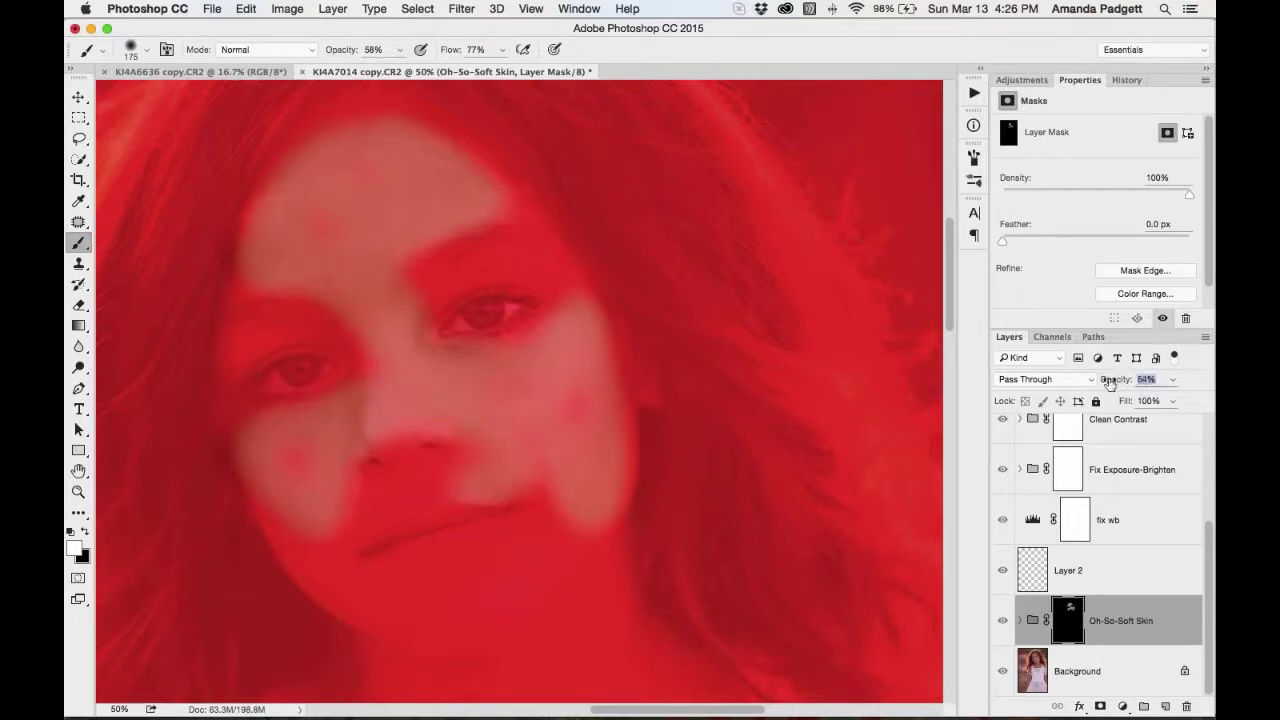
{"action": "mouse_move", "coordinate": [477, 449]}
{"action": "left_mouse_down"}
{"action": "mouse_move", "coordinate": [308, 535]}
{"action": "mouse_move", "coordinate": [301, 506]}
{"action": "mouse_move", "coordinate": [482, 613]}
{"action": "mouse_move", "coordinate": [575, 552]}
{"action": "mouse_move", "coordinate": [583, 509]}
{"action": "mouse_move", "coordinate": [383, 590]}
{"action": "mouse_move", "coordinate": [448, 585]}
{"action": "mouse_move", "coordinate": [592, 537]}
{"action": "mouse_move", "coordinate": [564, 497]}
{"action": "mouse_move", "coordinate": [558, 423]}
{"action": "mouse_move", "coordinate": [464, 403]}
{"action": "mouse_move", "coordinate": [393, 431]}
{"action": "mouse_move", "coordinate": [523, 385]}
{"action": "mouse_move", "coordinate": [399, 390]}
{"action": "mouse_move", "coordinate": [314, 451]}
{"action": "mouse_move", "coordinate": [246, 443]}
{"action": "mouse_move", "coordinate": [320, 575]}
{"action": "mouse_move", "coordinate": [416, 621]}
{"action": "mouse_move", "coordinate": [513, 620]}
{"action": "mouse_move", "coordinate": [459, 569]}
{"action": "mouse_move", "coordinate": [418, 459]}
{"action": "mouse_move", "coordinate": [388, 486]}
{"action": "mouse_move", "coordinate": [441, 379]}
{"action": "mouse_move", "coordinate": [471, 178]}
{"action": "mouse_move", "coordinate": [560, 251]}
{"action": "mouse_move", "coordinate": [559, 274]}
{"action": "mouse_move", "coordinate": [483, 268]}
{"action": "mouse_move", "coordinate": [429, 294]}
{"action": "mouse_move", "coordinate": [484, 267]}
{"action": "mouse_move", "coordinate": [527, 262]}
{"action": "mouse_move", "coordinate": [556, 297]}
{"action": "left_mouse_up"}
{"action": "key", "text": "bracketleft"}
{"action": "key", "text": "bracketleft"}
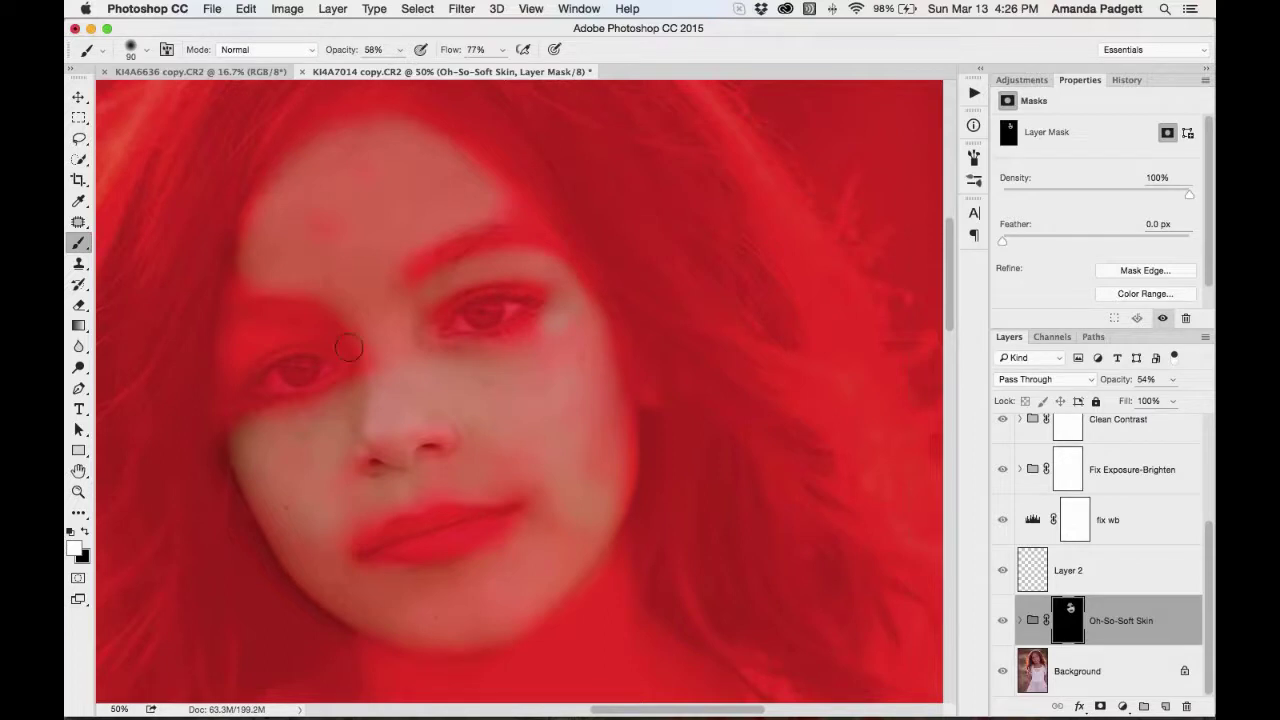
{"action": "mouse_move", "coordinate": [338, 338]}
{"action": "left_mouse_down"}
{"action": "mouse_move", "coordinate": [285, 332]}
{"action": "mouse_move", "coordinate": [217, 371]}
{"action": "left_mouse_up"}
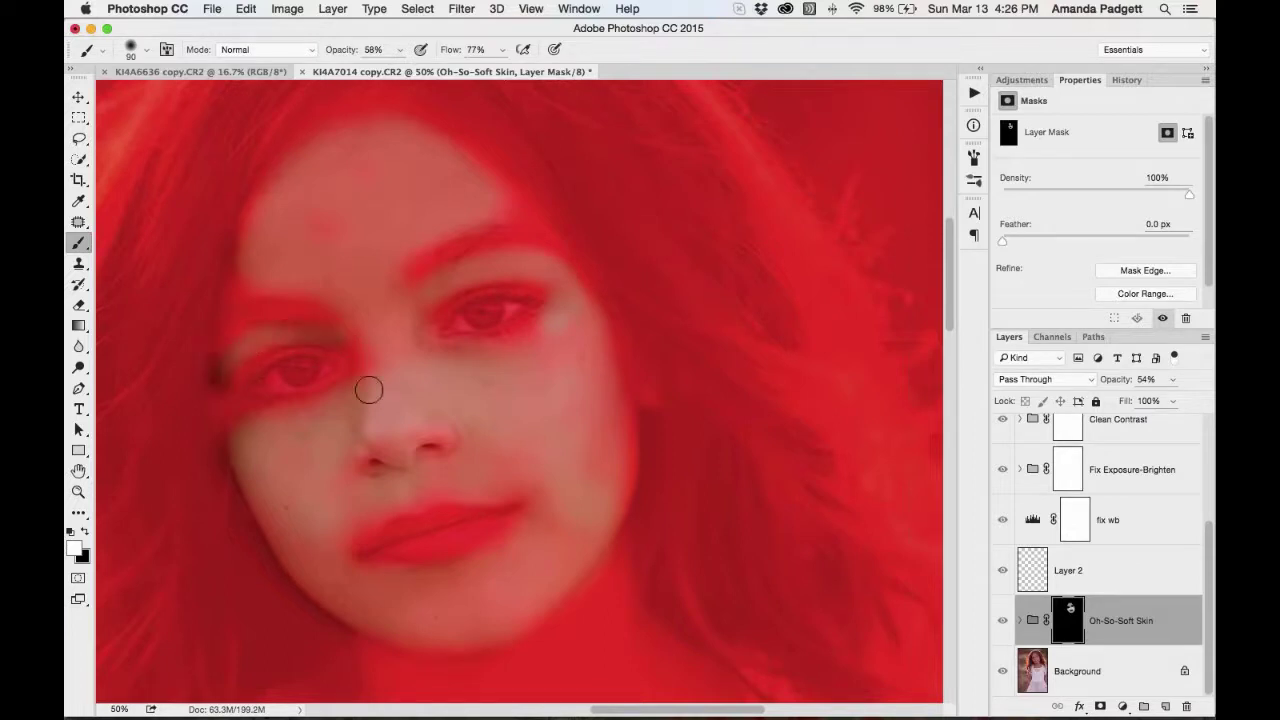
{"action": "left_click_drag", "start_coordinate": [369, 388], "coordinate": [363, 359]}
{"action": "left_click_drag", "start_coordinate": [256, 217], "coordinate": [233, 280]}
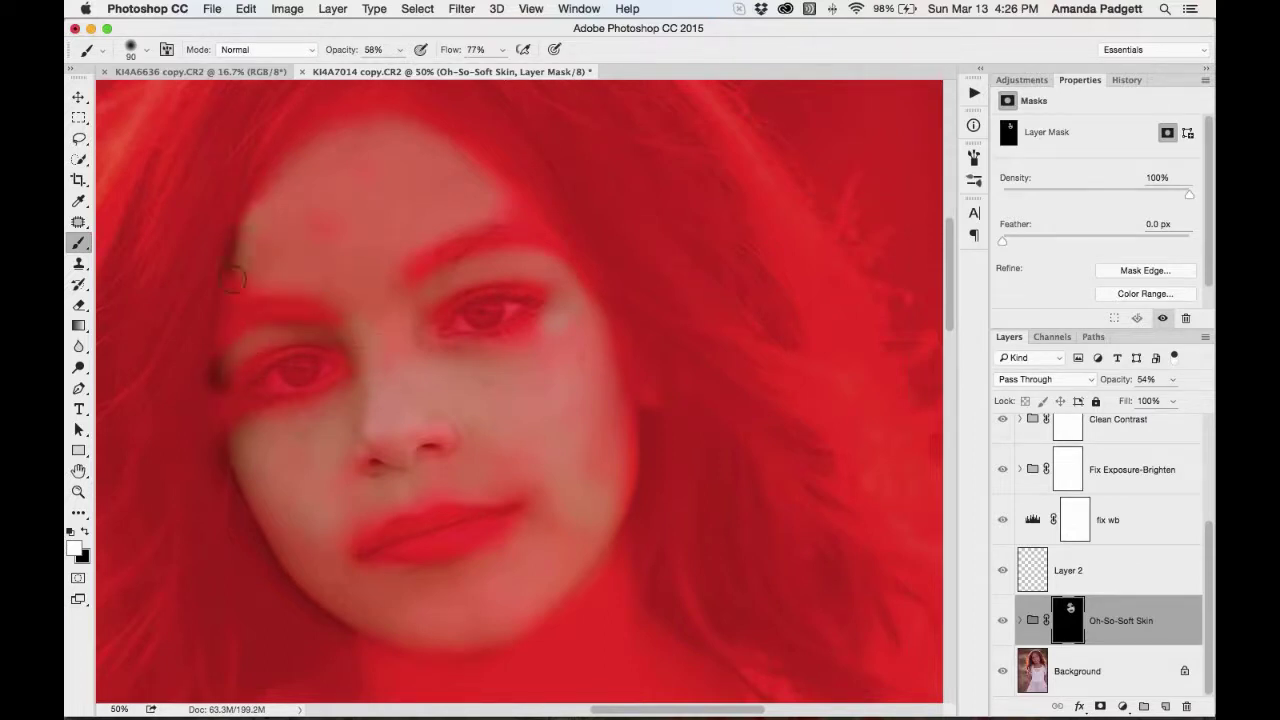
{"action": "mouse_move", "coordinate": [460, 214]}
{"action": "left_mouse_down"}
{"action": "mouse_move", "coordinate": [521, 200]}
{"action": "mouse_move", "coordinate": [488, 185]}
{"action": "left_mouse_up"}
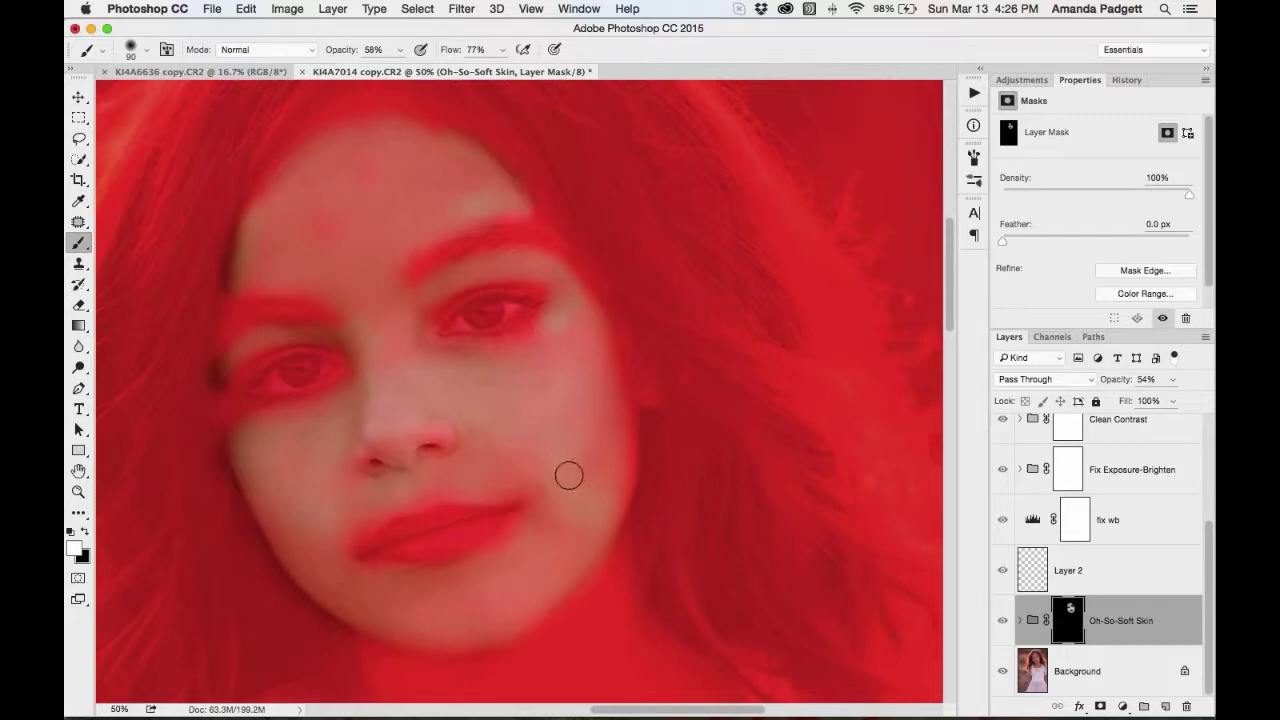
{"action": "mouse_move", "coordinate": [466, 484]}
{"action": "left_mouse_down"}
{"action": "mouse_move", "coordinate": [382, 509]}
{"action": "mouse_move", "coordinate": [339, 563]}
{"action": "left_mouse_up"}
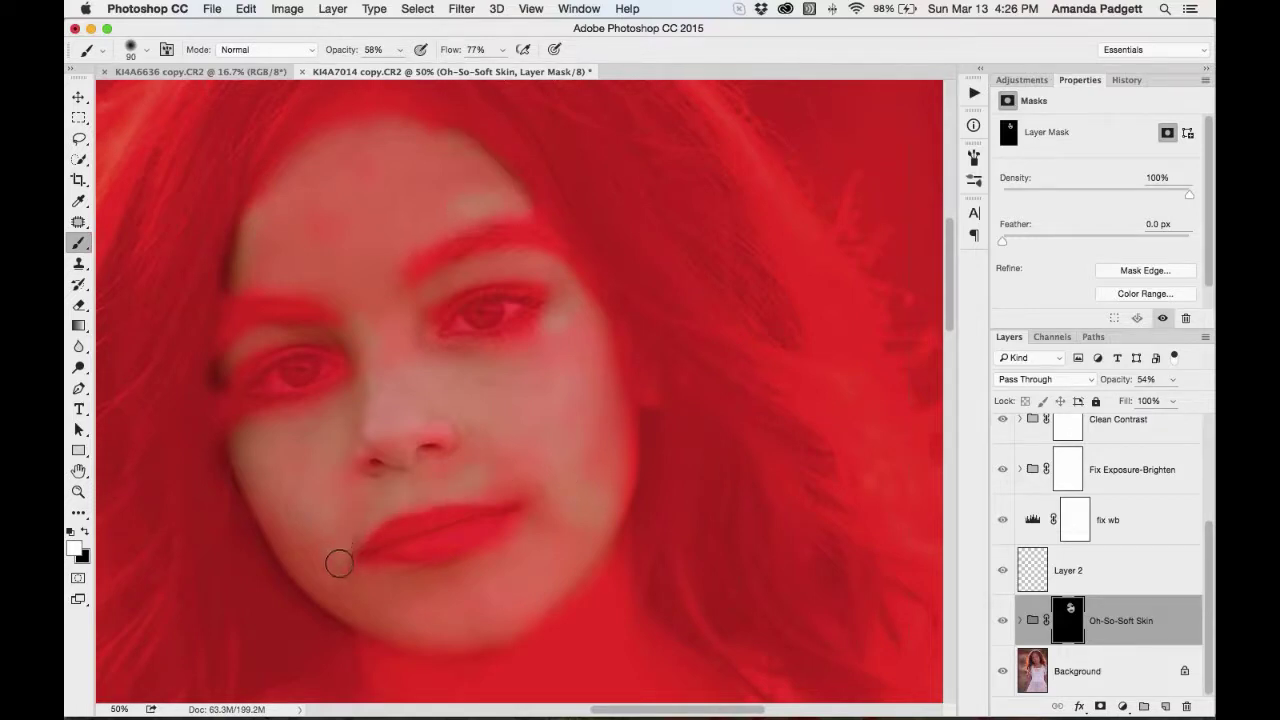
{"action": "left_click_drag", "start_coordinate": [543, 520], "coordinate": [485, 563]}
{"action": "left_click_drag", "start_coordinate": [556, 471], "coordinate": [577, 377]}
Paint white on the Oh-So-Soft Skin mask over the neck and chest with a 200 px brush at 28% opacity, and hide the mask overlay
{"action": "left_click_drag", "start_coordinate": [345, 51], "coordinate": [318, 52]}
{"action": "key", "text": "bracketright"}
{"action": "key", "text": "bracketright"}
{"action": "key", "text": "bracketright"}
{"action": "key", "text": "bracketright"}
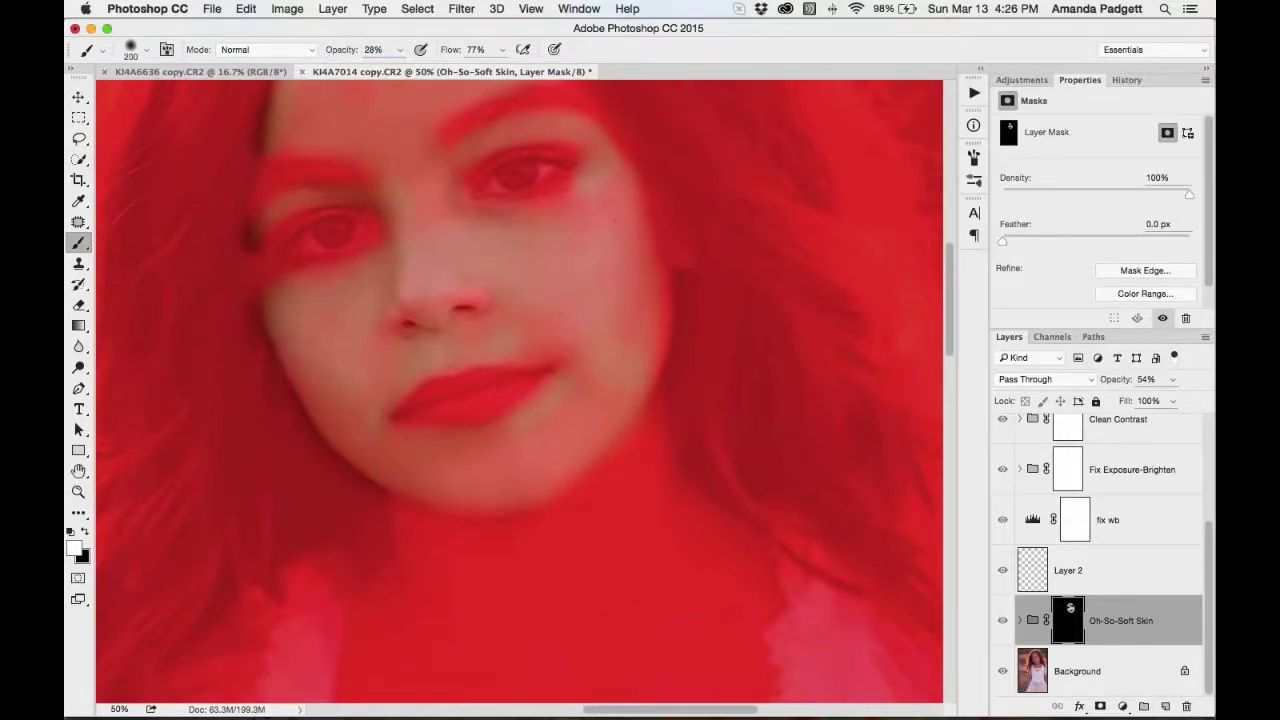
{"action": "mouse_move", "coordinate": [662, 260]}
{"action": "left_mouse_down"}
{"action": "mouse_move", "coordinate": [620, 525]}
{"action": "mouse_move", "coordinate": [652, 455]}
{"action": "mouse_move", "coordinate": [657, 606]}
{"action": "mouse_move", "coordinate": [692, 626]}
{"action": "mouse_move", "coordinate": [695, 682]}
{"action": "mouse_move", "coordinate": [527, 639]}
{"action": "mouse_move", "coordinate": [531, 599]}
{"action": "mouse_move", "coordinate": [511, 570]}
{"action": "mouse_move", "coordinate": [467, 549]}
{"action": "mouse_move", "coordinate": [590, 525]}
{"action": "mouse_move", "coordinate": [564, 600]}
{"action": "left_mouse_up"}
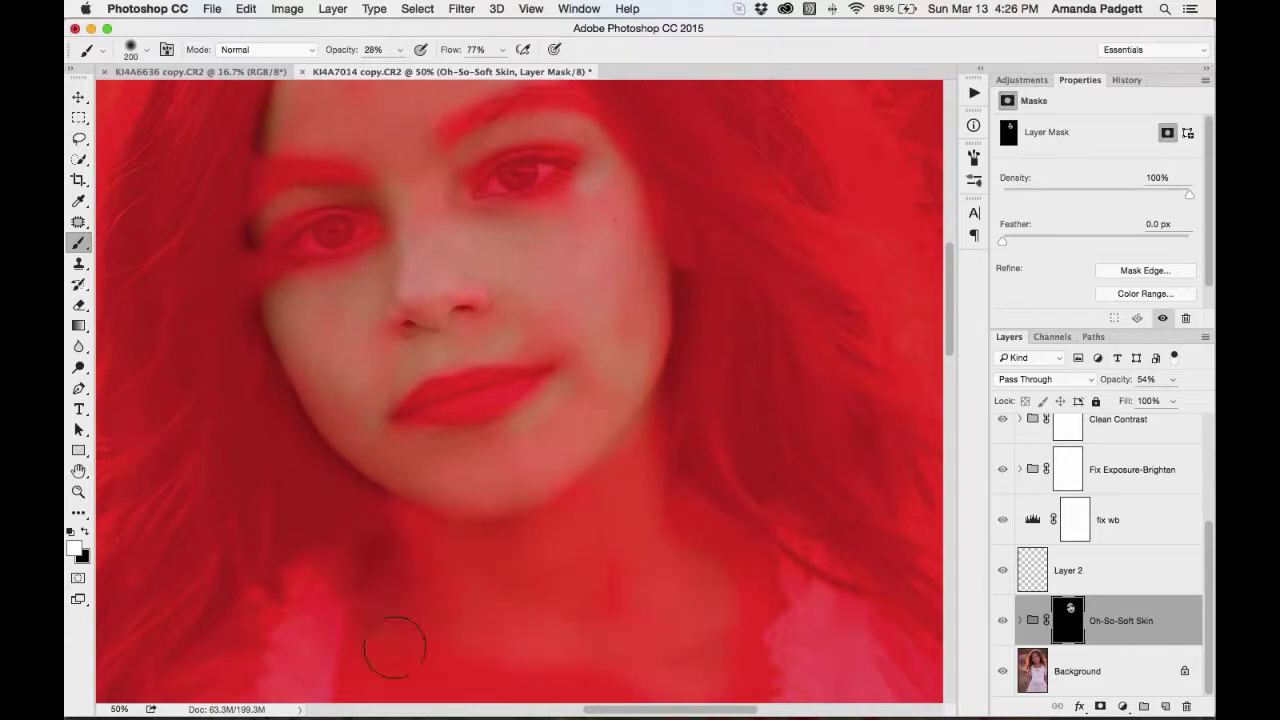
{"action": "left_click_drag", "start_coordinate": [496, 563], "coordinate": [508, 462]}
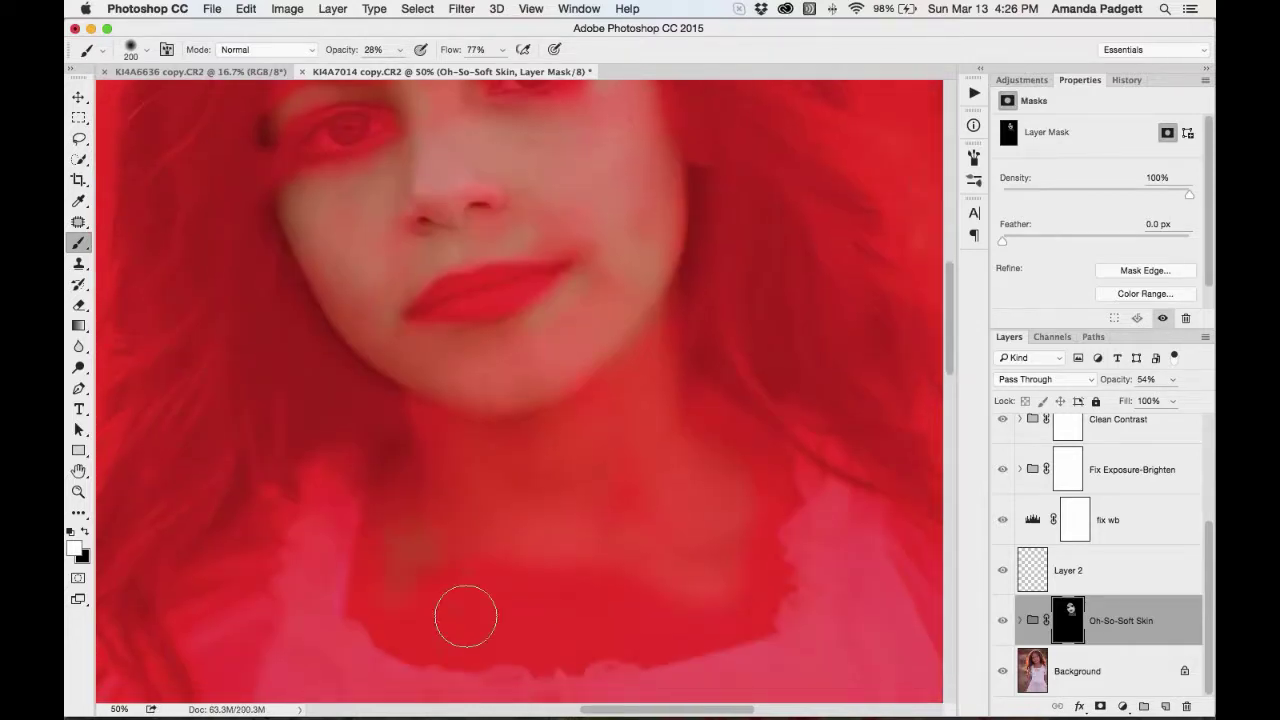
{"action": "mouse_move", "coordinate": [532, 627]}
{"action": "left_mouse_down"}
{"action": "mouse_move", "coordinate": [744, 593]}
{"action": "mouse_move", "coordinate": [753, 580]}
{"action": "mouse_move", "coordinate": [773, 476]}
{"action": "mouse_move", "coordinate": [654, 333]}
{"action": "left_mouse_up"}
{"action": "mouse_move", "coordinate": [606, 411]}
{"action": "left_mouse_down"}
{"action": "mouse_move", "coordinate": [611, 526]}
{"action": "mouse_move", "coordinate": [576, 458]}
{"action": "mouse_move", "coordinate": [502, 472]}
{"action": "mouse_move", "coordinate": [440, 440]}
{"action": "mouse_move", "coordinate": [568, 403]}
{"action": "mouse_move", "coordinate": [607, 356]}
{"action": "mouse_move", "coordinate": [669, 423]}
{"action": "left_mouse_up"}
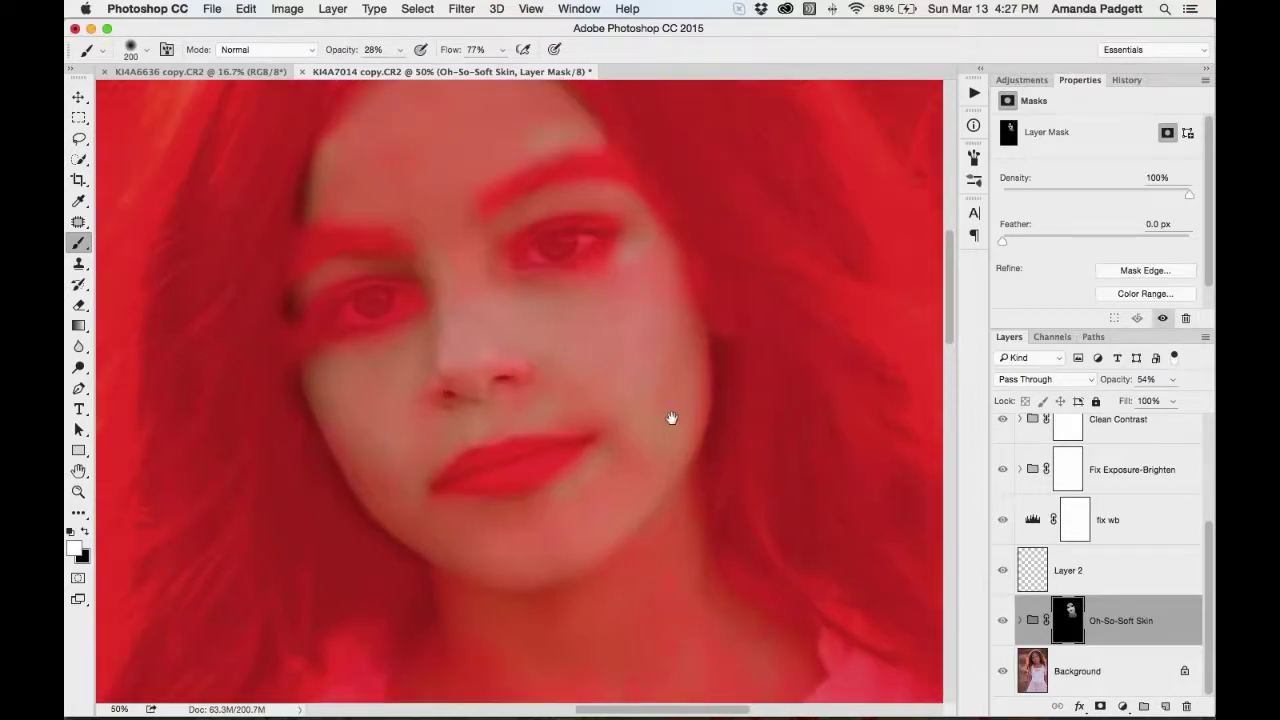
{"action": "key", "text": "backslash"}
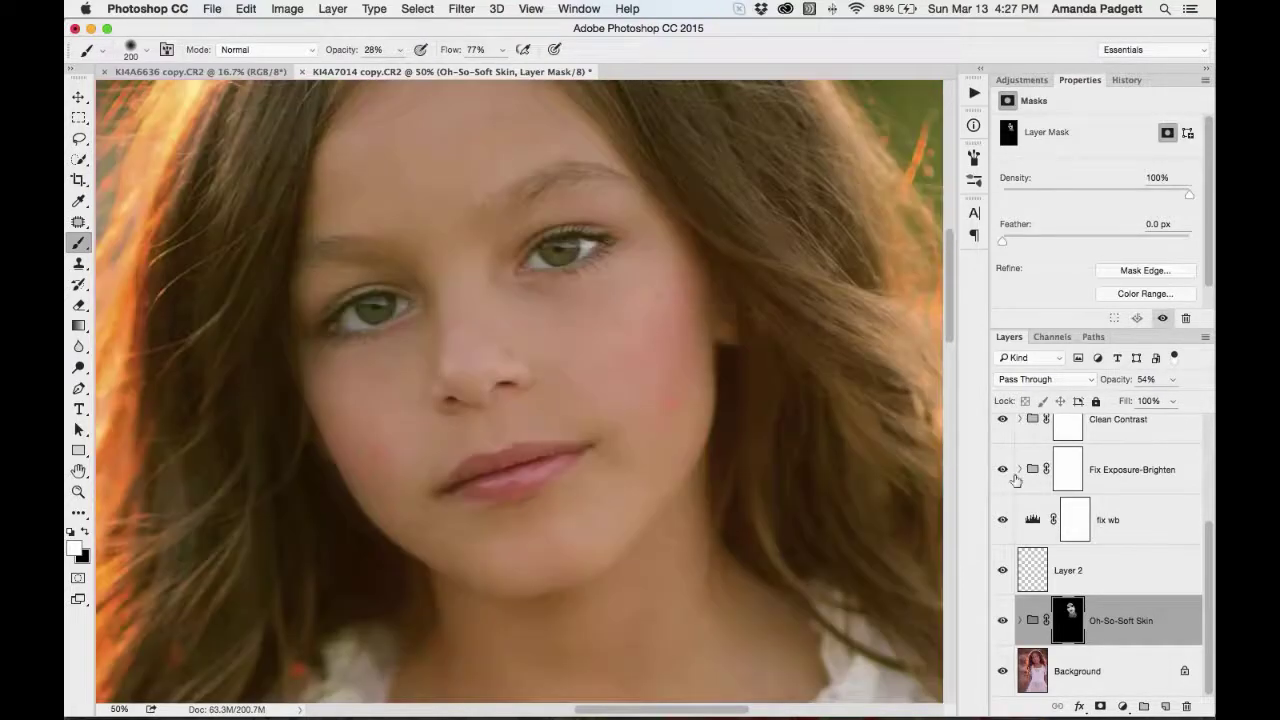
Compare the portrait with and without the Oh-So-Soft Skin group and set the group's opacity to 60%
{"action": "left_click", "coordinate": [1002, 625]}
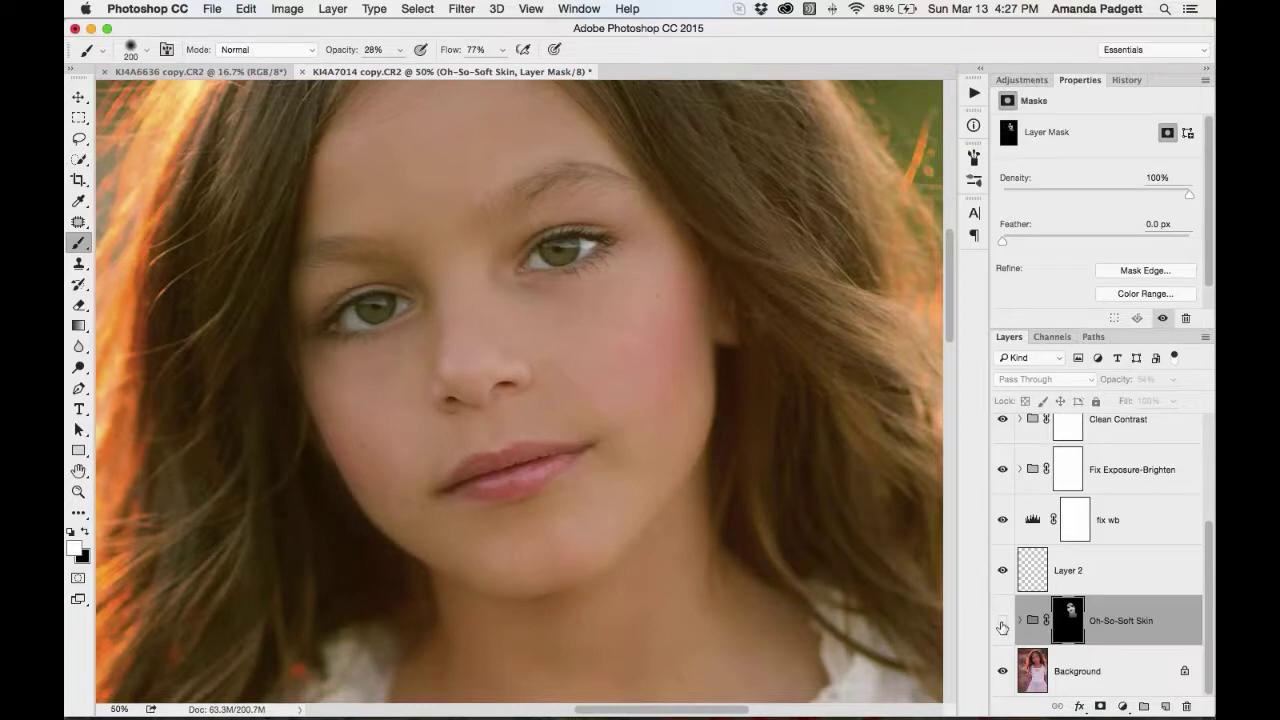
{"action": "left_click", "coordinate": [1002, 622]}
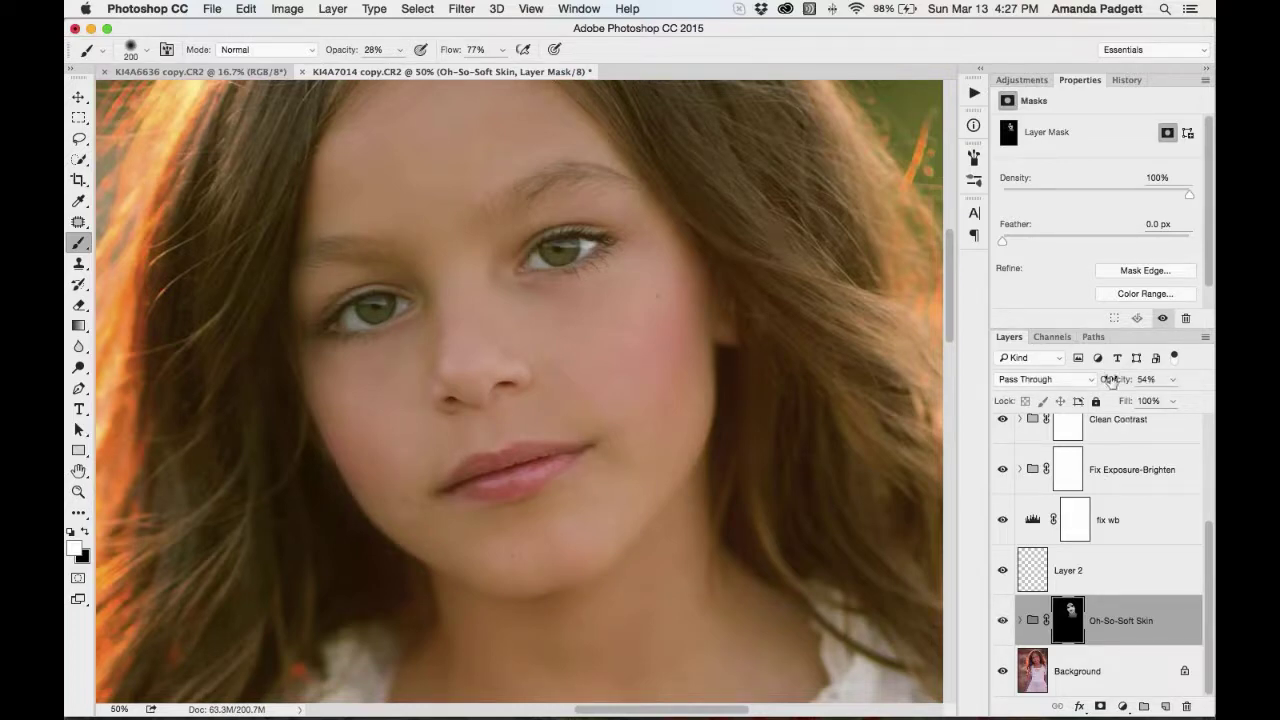
{"action": "left_click_drag", "start_coordinate": [1108, 380], "coordinate": [1150, 381]}
{"action": "left_click", "coordinate": [1002, 626]}
{"action": "left_click", "coordinate": [1002, 624]}
{"action": "mouse_move", "coordinate": [1131, 384]}
{"action": "left_mouse_down"}
{"action": "mouse_move", "coordinate": [1096, 379]}
{"action": "mouse_move", "coordinate": [1113, 383]}
{"action": "left_mouse_up"}
Review the layer stack and compare the edited portrait with the Background layer shown alone
{"action": "scroll", "coordinate": [1102, 527], "scroll_direction": "up", "scroll_amount": 3}
{"action": "key", "text": "super+minus"}
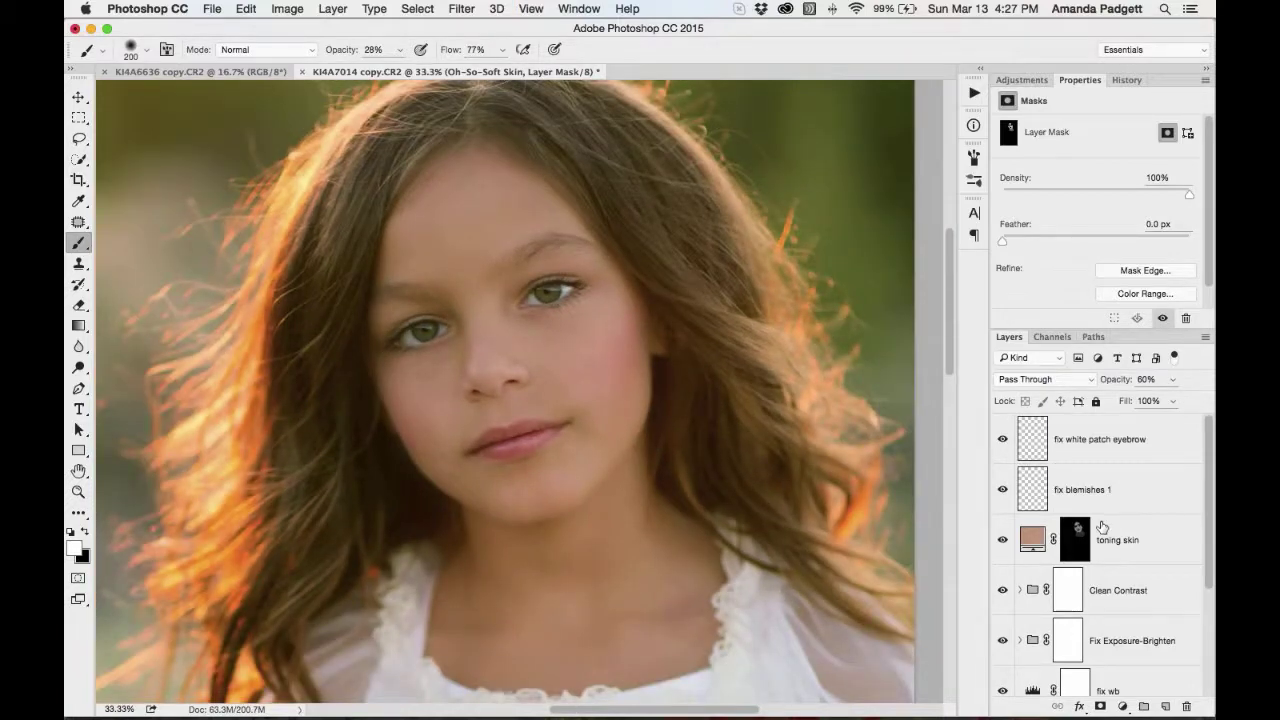
{"action": "scroll", "coordinate": [1100, 595], "scroll_direction": "down", "scroll_amount": 5}
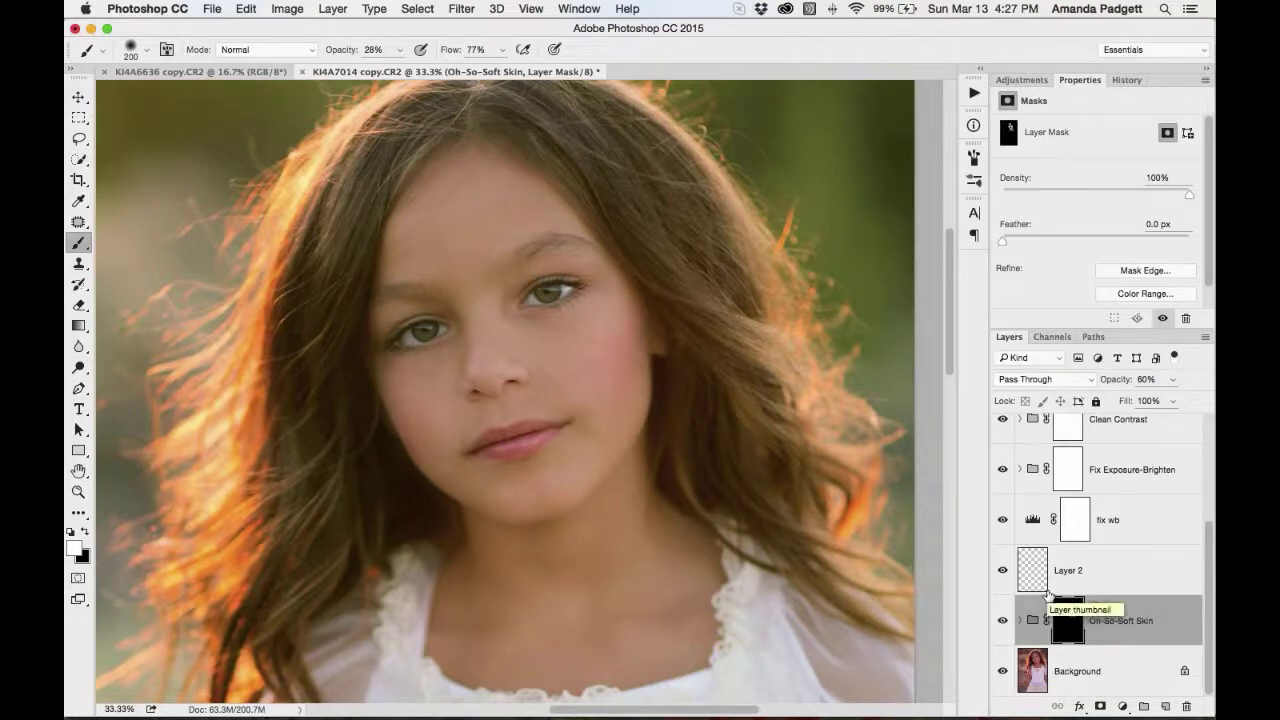
{"action": "scroll", "coordinate": [1038, 595], "scroll_direction": "up", "scroll_amount": 3}
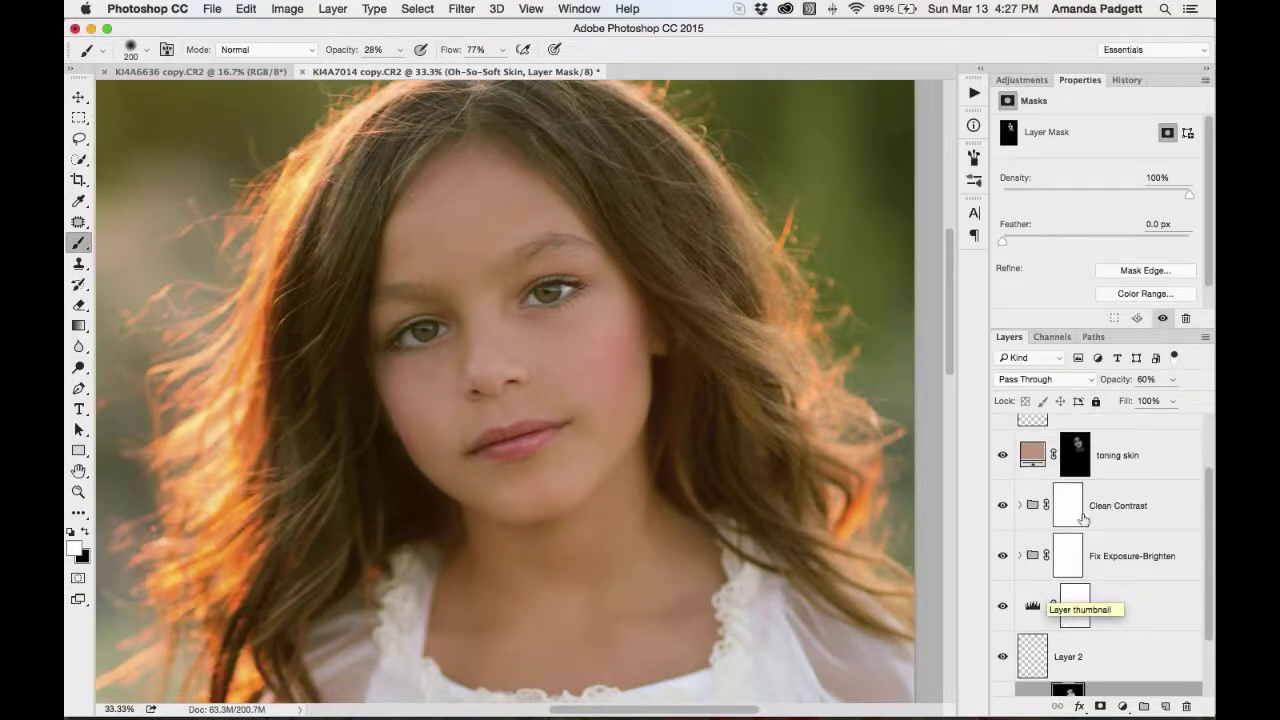
{"action": "scroll", "coordinate": [1107, 470], "scroll_direction": "up", "scroll_amount": 2}
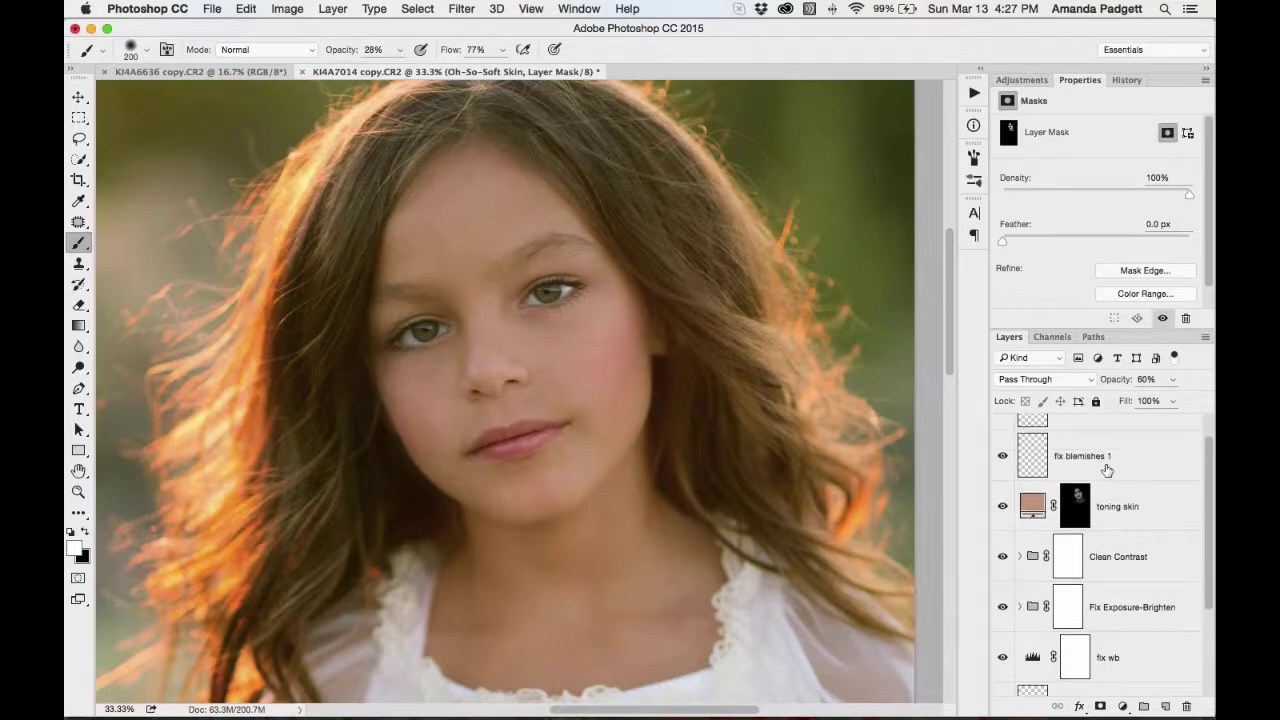
{"action": "scroll", "coordinate": [1107, 470], "scroll_direction": "down", "scroll_amount": 5}
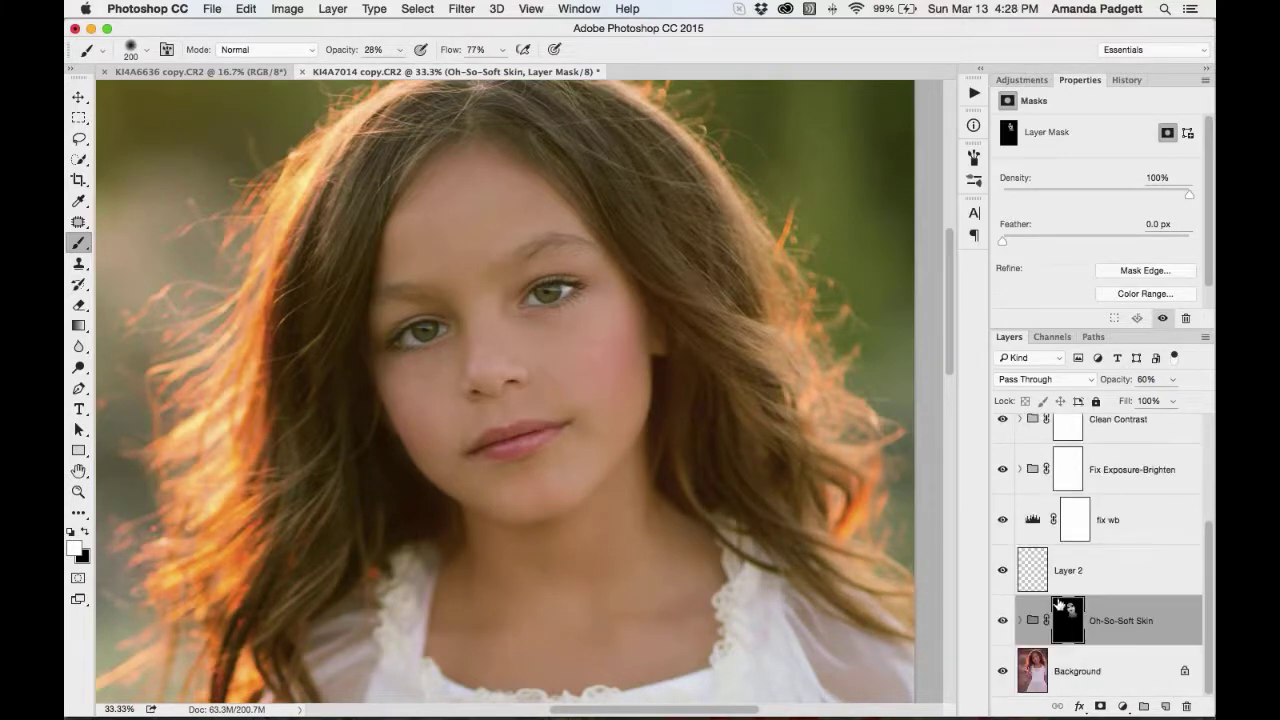
{"action": "left_click", "coordinate": [1002, 676], "text": "alt"}
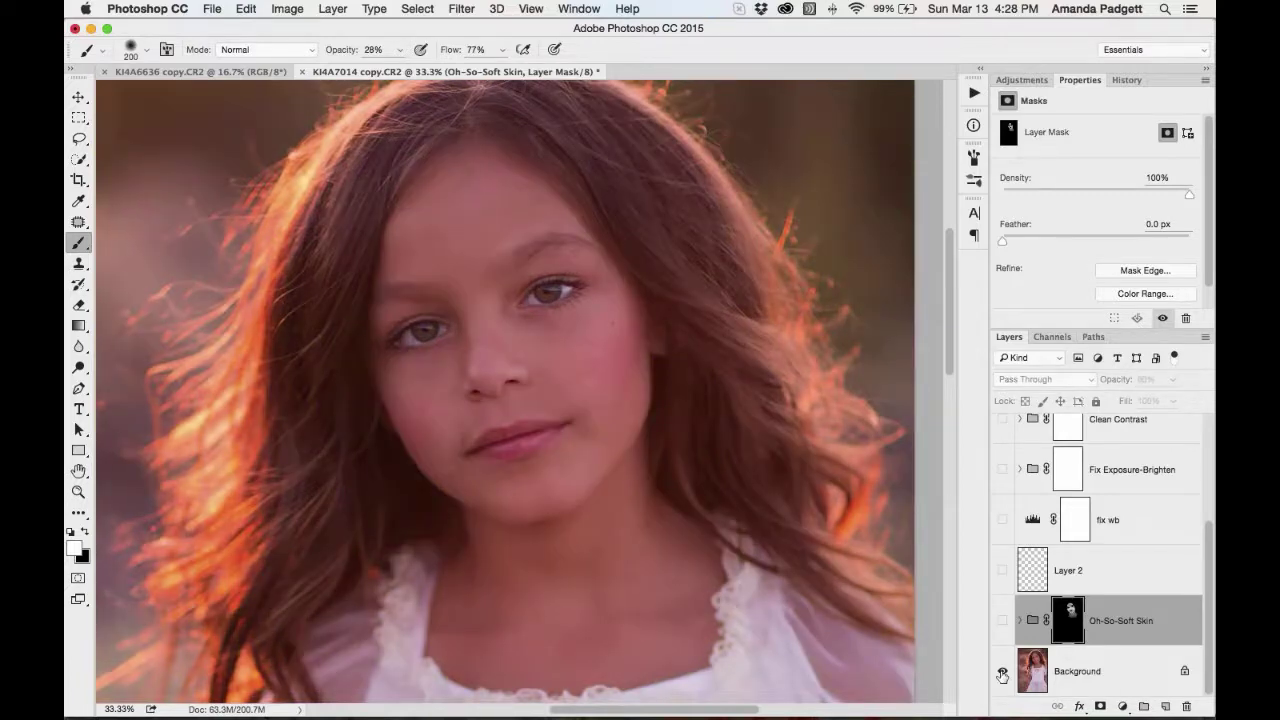
{"action": "left_click", "coordinate": [1002, 676], "text": "alt"}
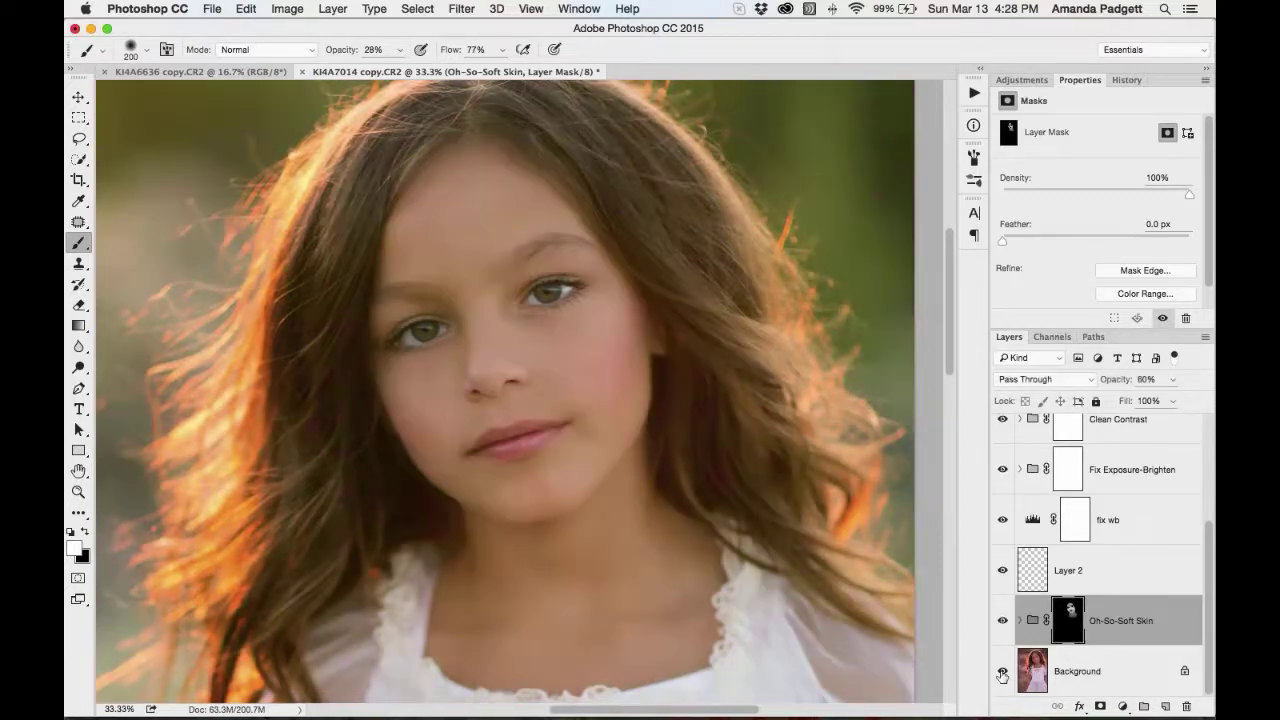
{"action": "scroll", "coordinate": [1088, 471], "scroll_direction": "up", "scroll_amount": 6}
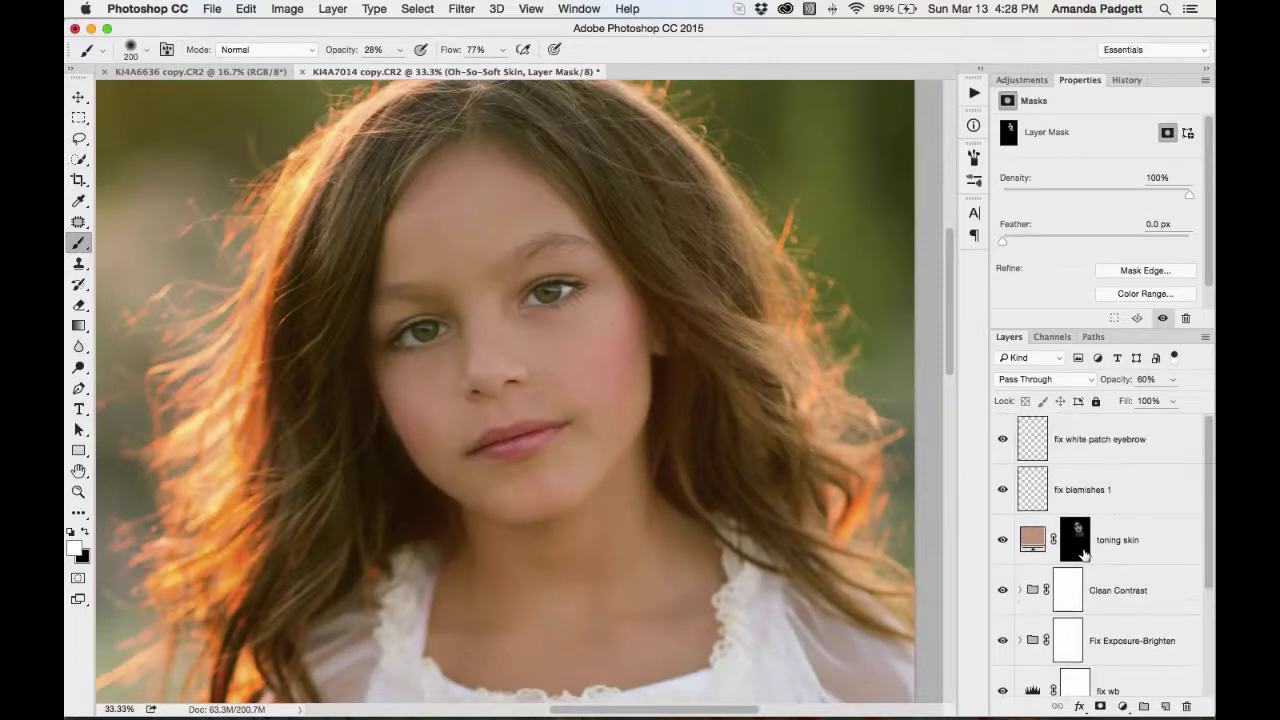
Run the Cheeks + Lips action above the "fix white patch eyebrow" layer and continue past its painting instruction
{"action": "left_click", "coordinate": [1100, 442]}
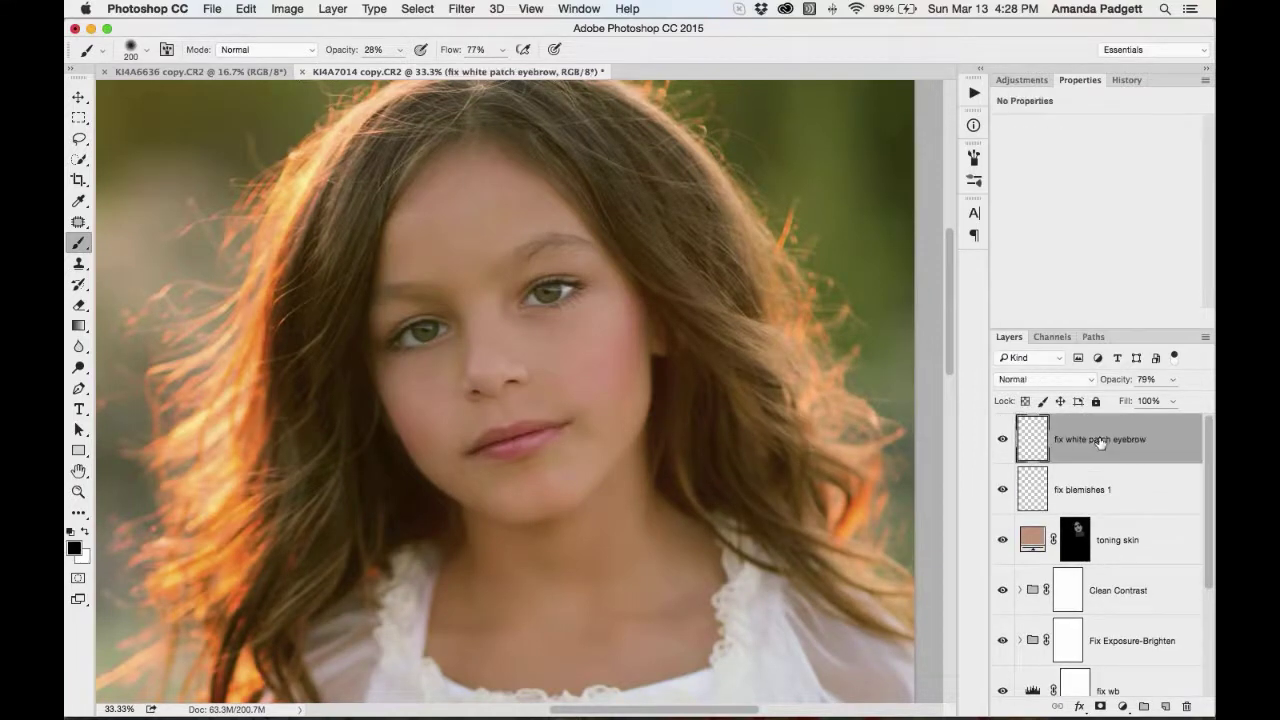
{"action": "left_click", "coordinate": [974, 92]}
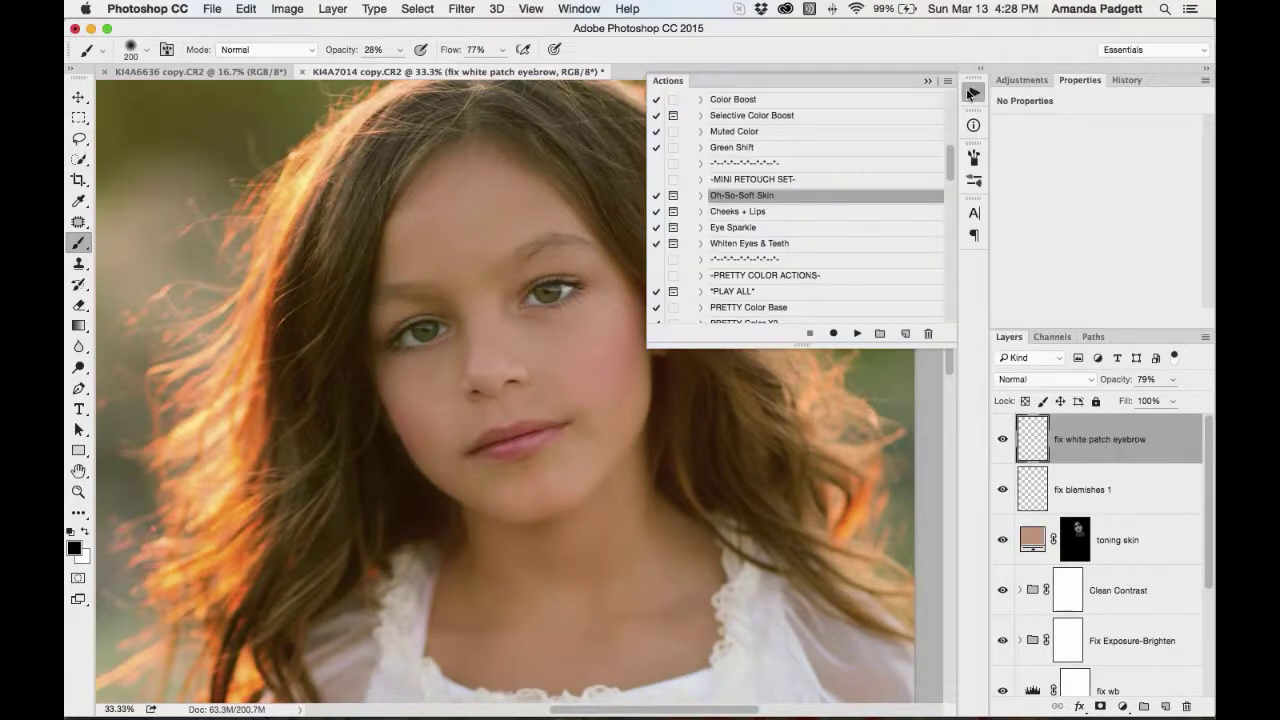
{"action": "left_click", "coordinate": [809, 214]}
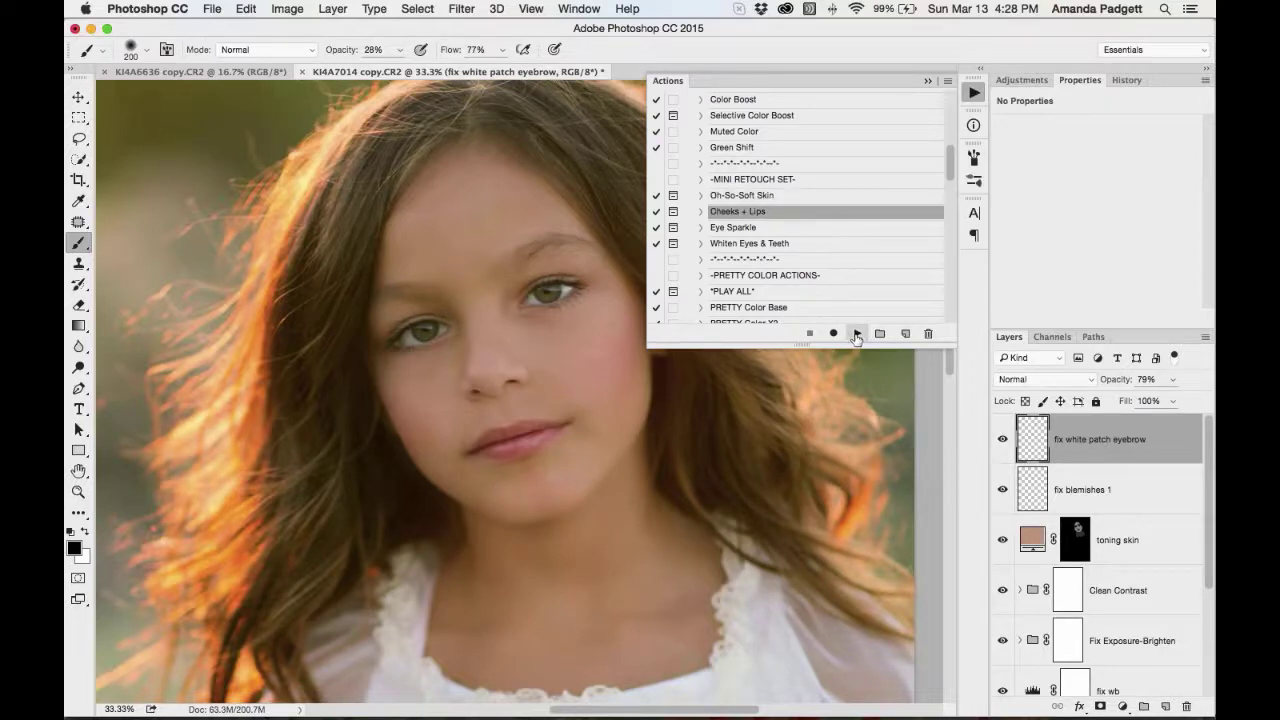
{"action": "left_click", "coordinate": [856, 333]}
{"action": "left_click", "coordinate": [772, 283]}
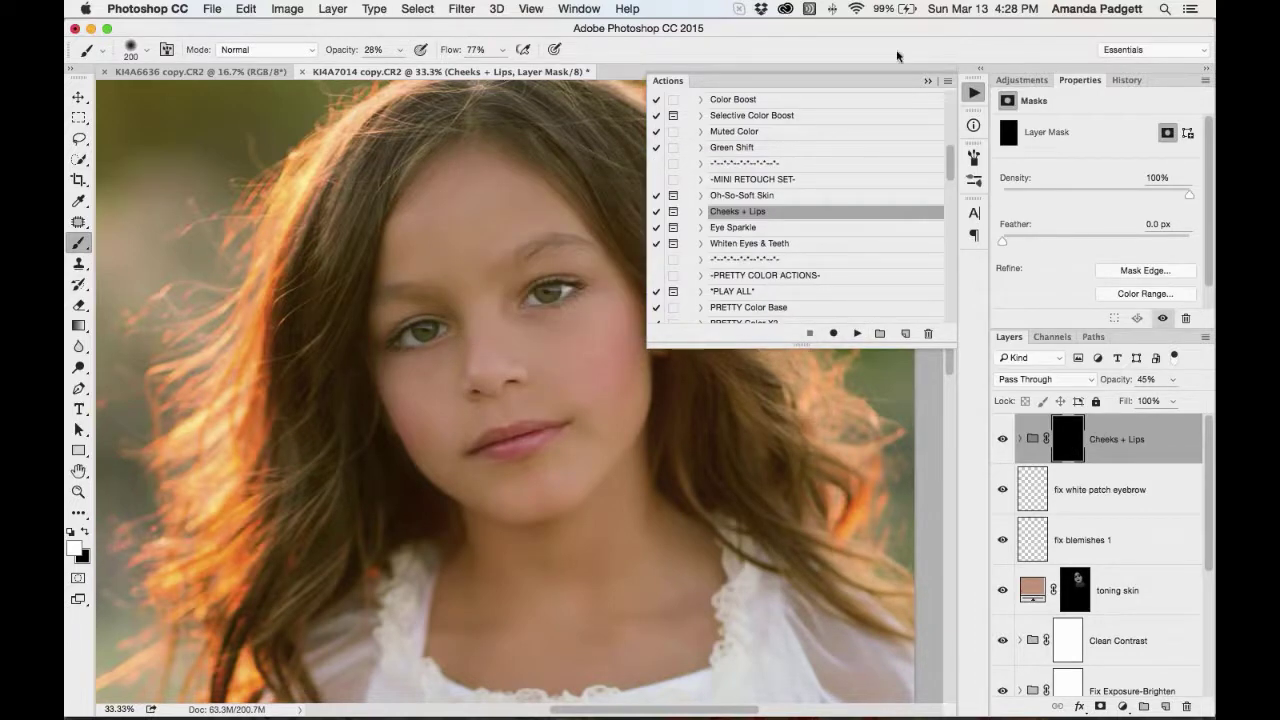
{"action": "left_click", "coordinate": [928, 80]}
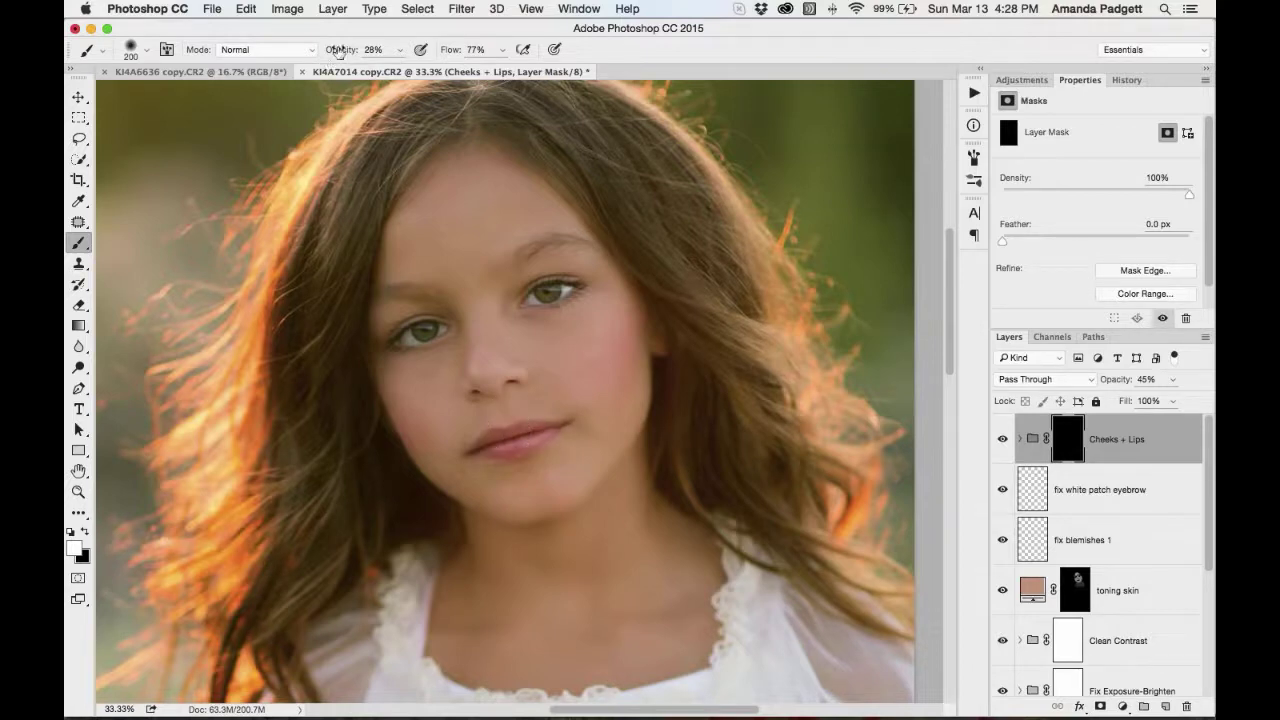
Paint white over the lips on the Cheeks + Lips mask with a 60 px brush, and set the brush opacity to 30%
{"action": "left_click_drag", "start_coordinate": [340, 50], "coordinate": [366, 50]}
{"action": "key", "text": "bracketleft"}
{"action": "left_click", "coordinate": [400, 49]}
{"action": "left_click_drag", "start_coordinate": [399, 68], "coordinate": [380, 70]}
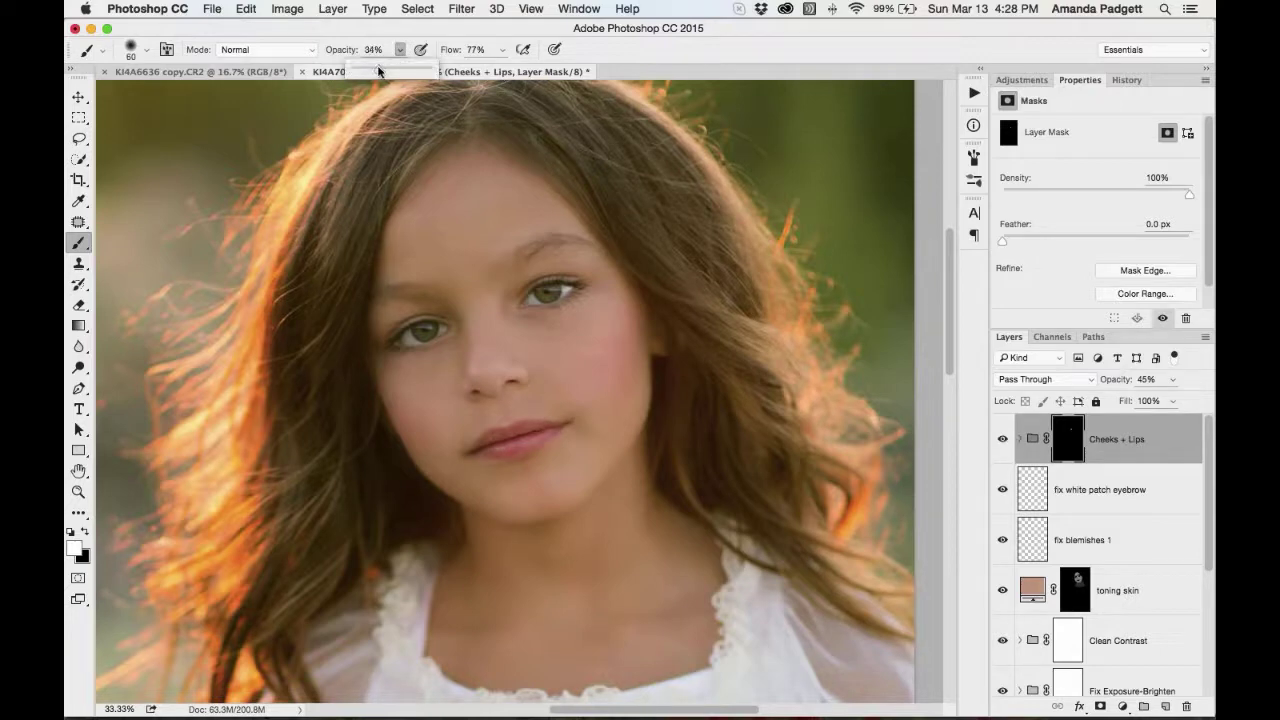
{"action": "left_click", "coordinate": [561, 330]}
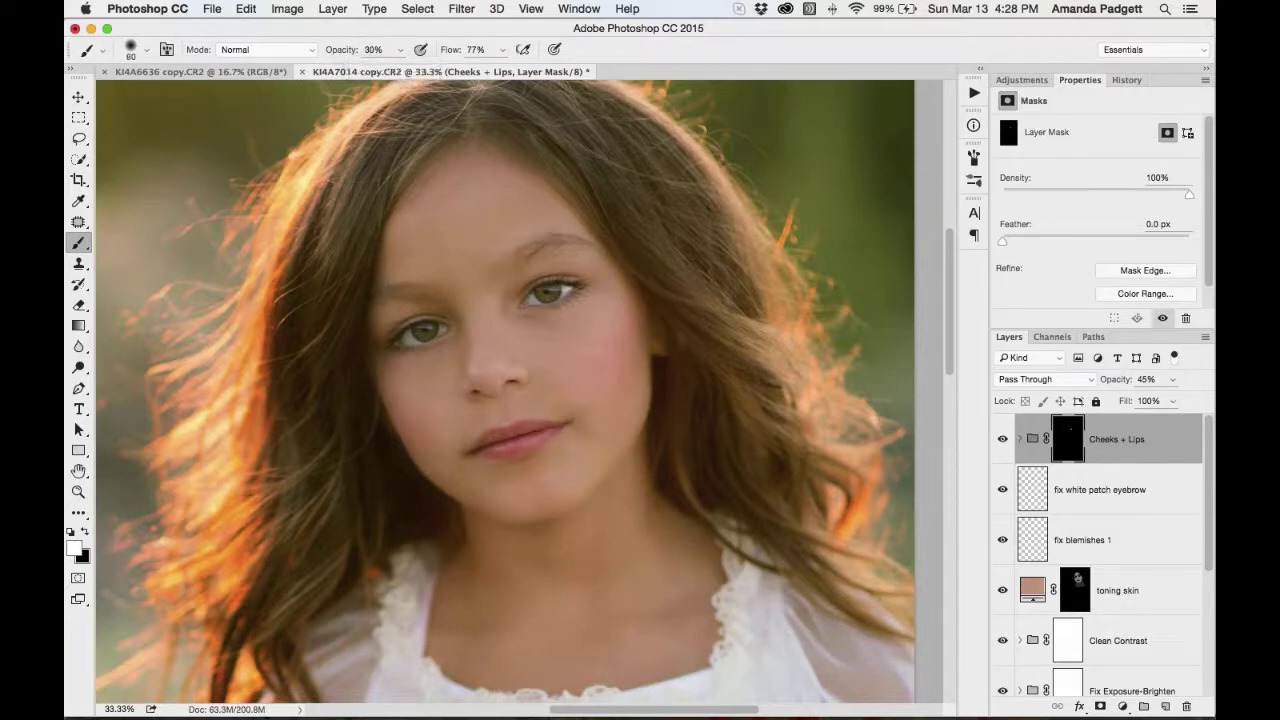
Paint the cheeks on the Cheeks + Lips mask with a 400 px brush at 30% opacity and compare the portrait with and without the group
{"action": "key", "text": "bracketright"}
{"action": "key", "text": "bracketright"}
{"action": "key", "text": "bracketright"}
{"action": "key", "text": "bracketright"}
{"action": "key", "text": "bracketright"}
{"action": "key", "text": "bracketright"}
{"action": "key", "text": "bracketright"}
{"action": "key", "text": "bracketright"}
{"action": "key", "text": "bracketright"}
{"action": "key", "text": "bracketright"}
{"action": "left_click", "coordinate": [1003, 440]}
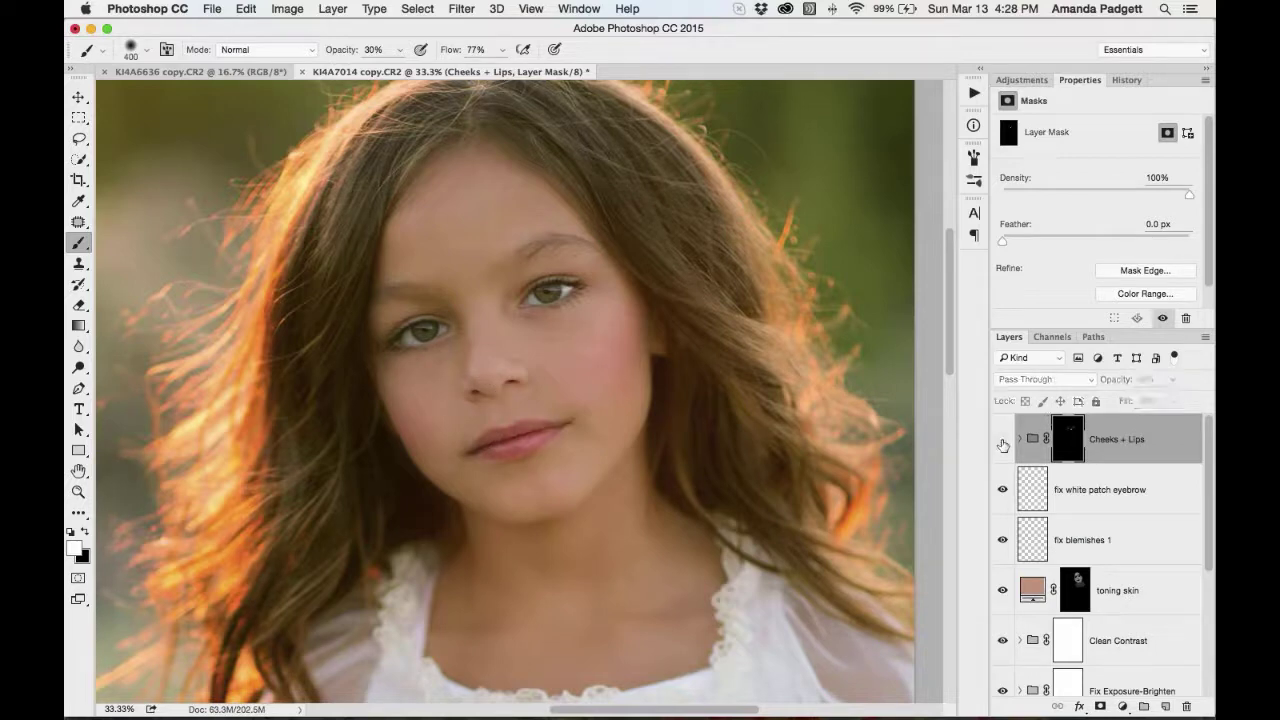
{"action": "left_click", "coordinate": [1003, 441]}
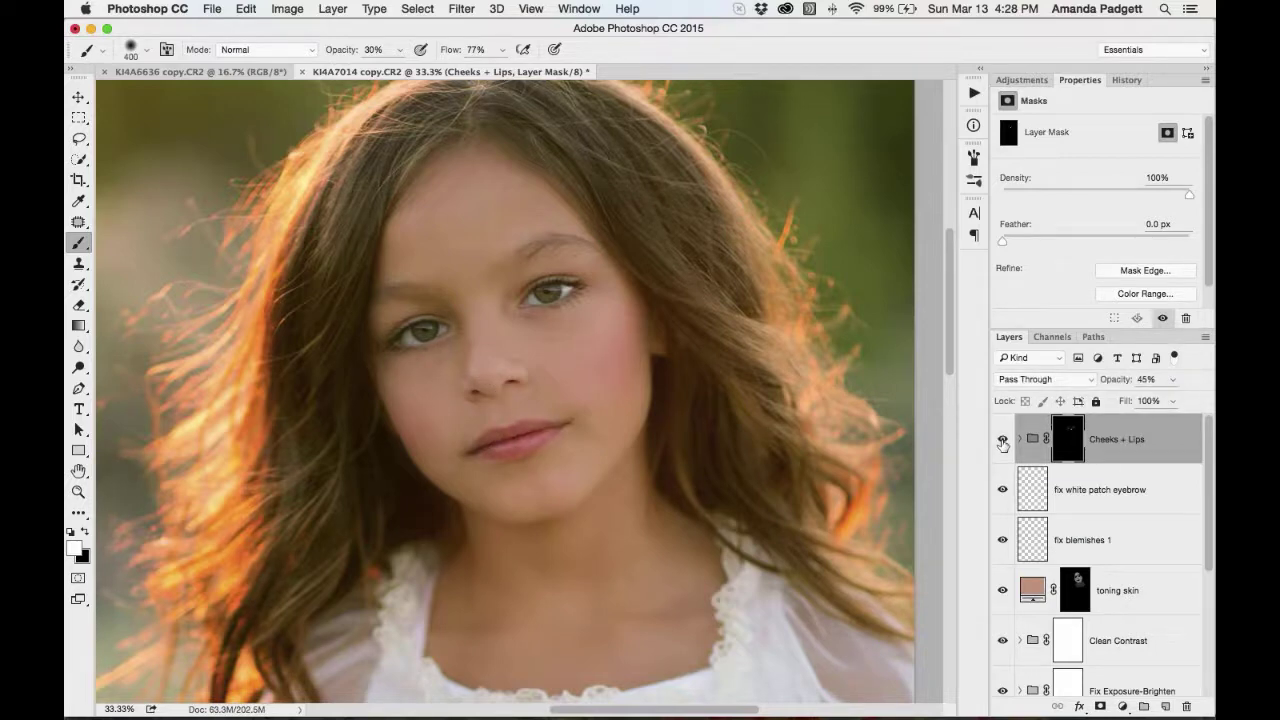
Run the Eye Sparkle action, continue past its instruction, and expand the (OPEN) Eye Sparkle group
{"action": "left_click", "coordinate": [974, 92]}
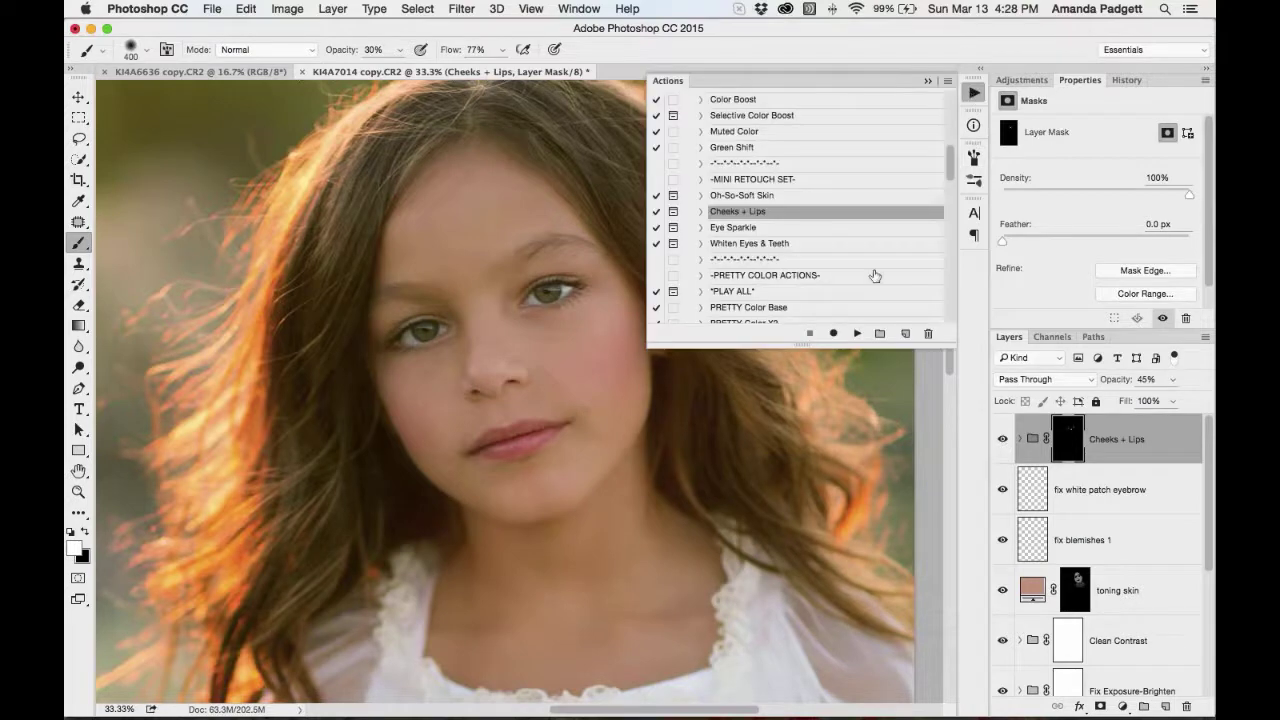
{"action": "left_click", "coordinate": [820, 229]}
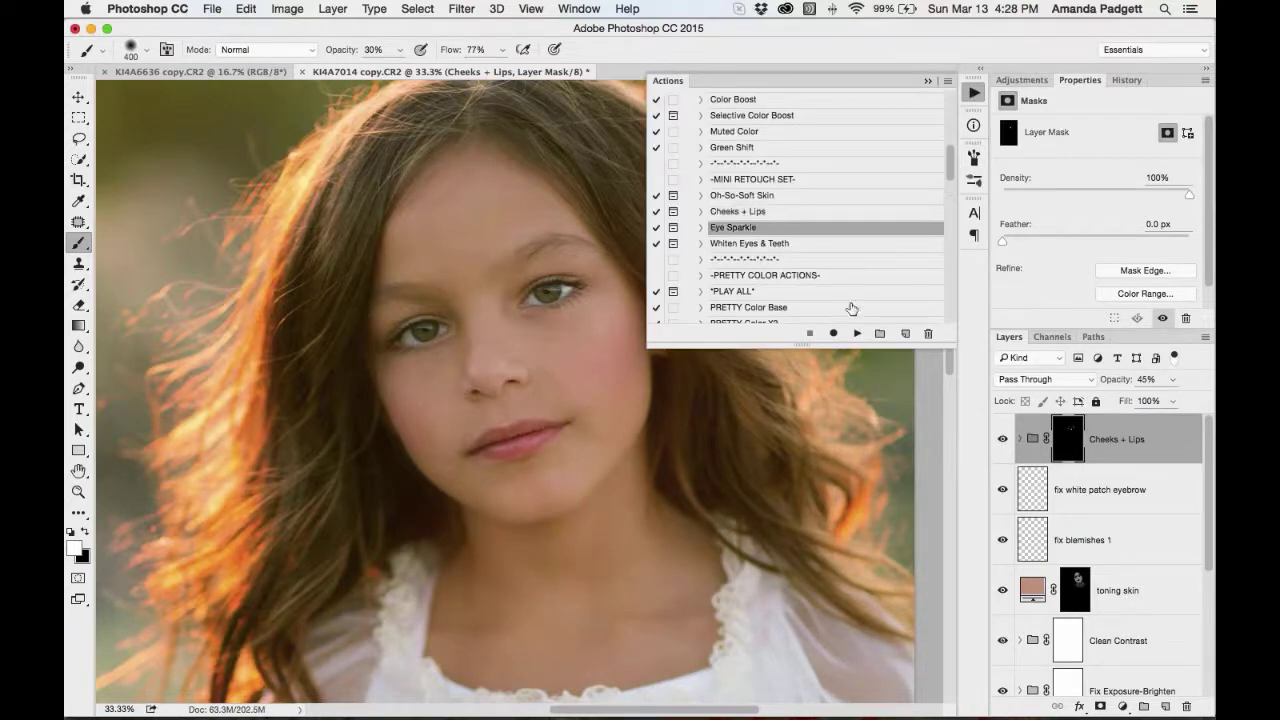
{"action": "left_click", "coordinate": [858, 334]}
{"action": "left_click", "coordinate": [752, 297]}
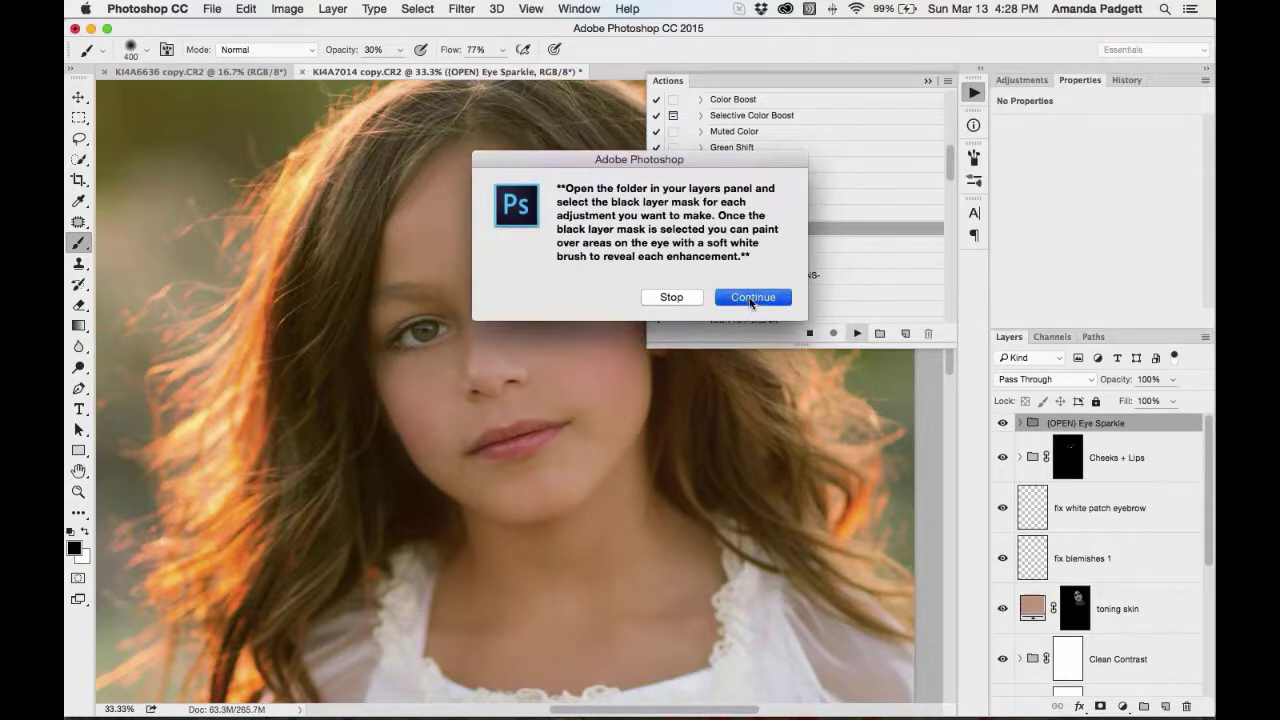
{"action": "left_click", "coordinate": [928, 81]}
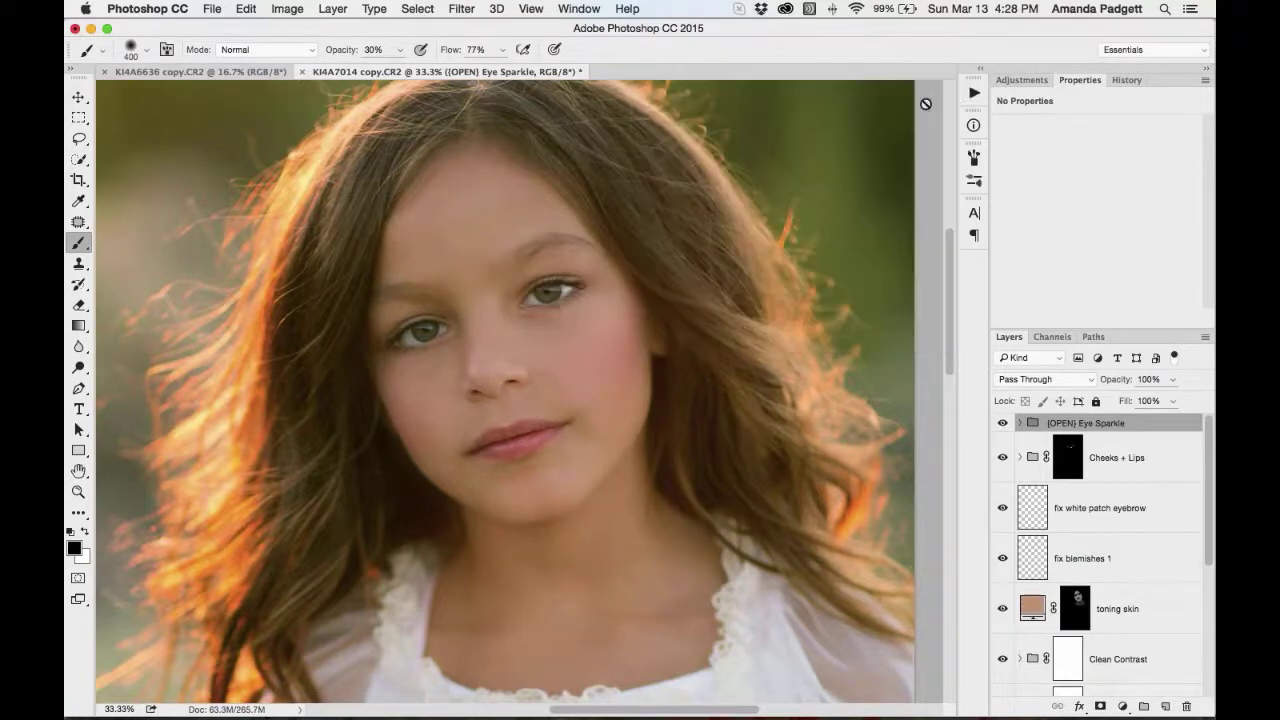
{"action": "left_click", "coordinate": [1020, 423]}
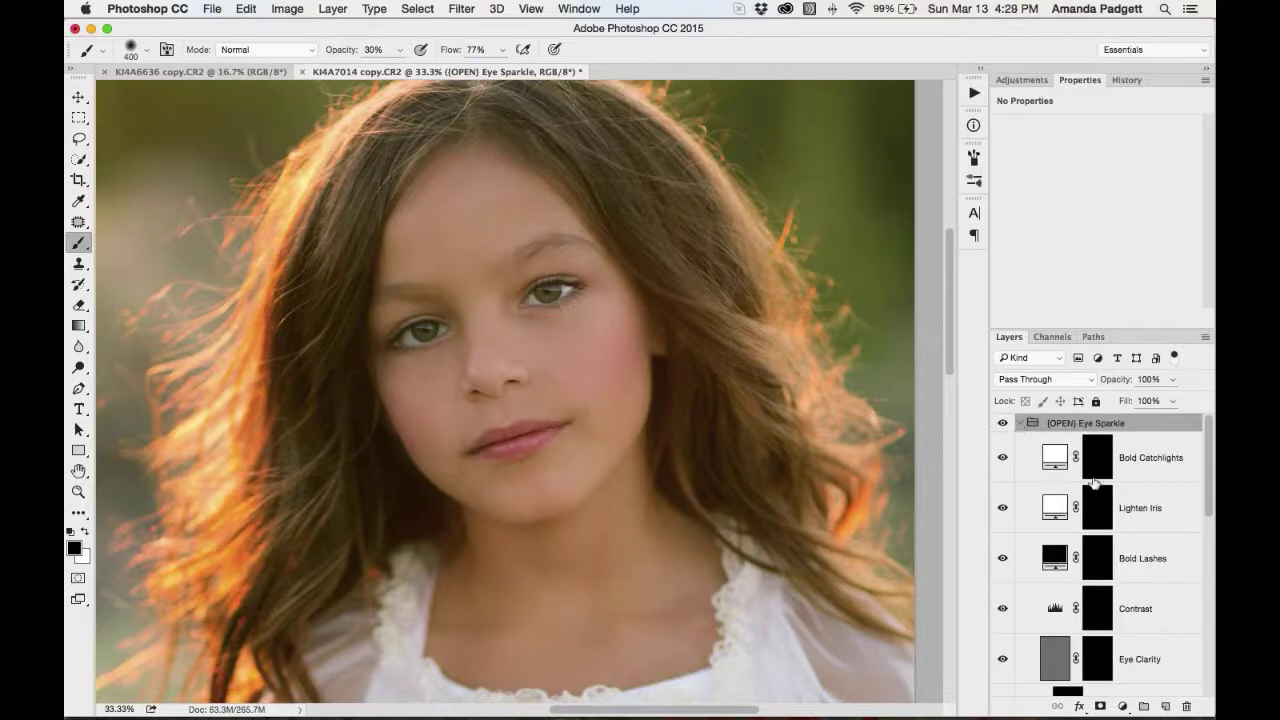
Paint white over the eyelashes on the Bold Lashes mask with a 45 px brush at 51% opacity
{"action": "left_click", "coordinate": [1098, 565]}
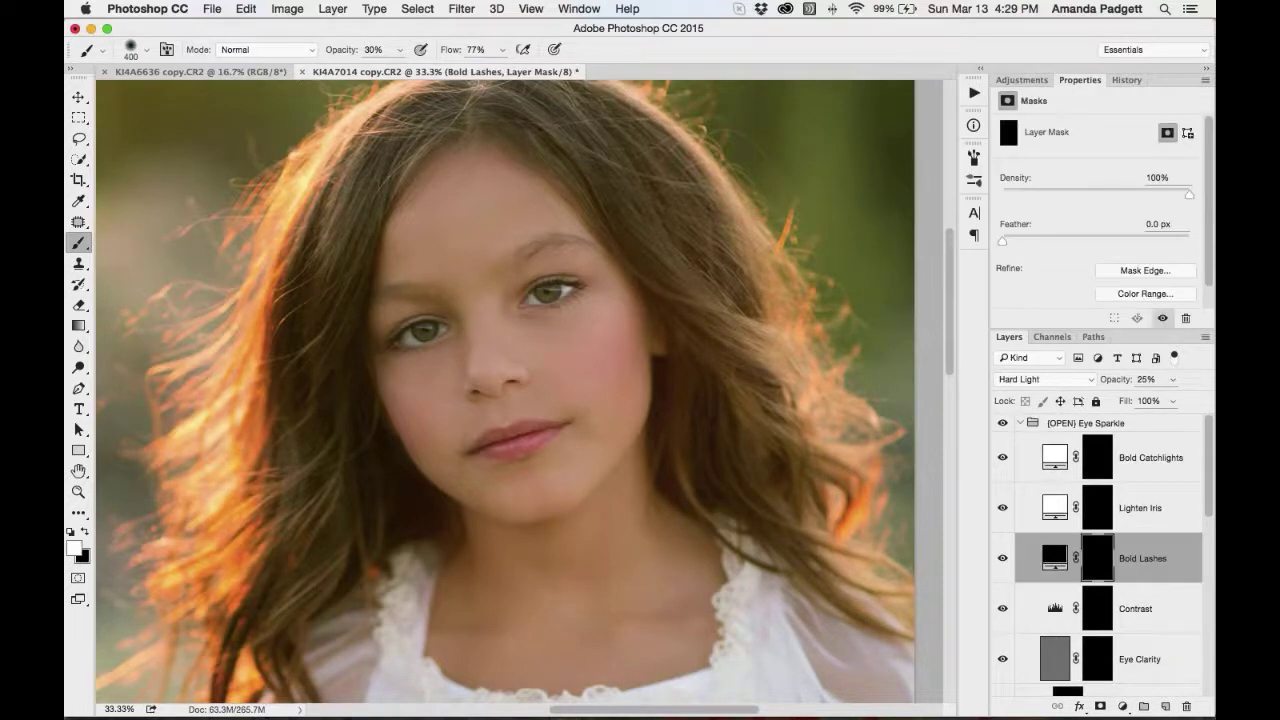
{"action": "left_click_drag", "start_coordinate": [340, 49], "coordinate": [361, 49]}
{"action": "key", "text": "["}
{"action": "key", "text": "["}
{"action": "key", "text": "["}
{"action": "key", "text": "["}
{"action": "key", "text": "["}
{"action": "key", "text": "["}
{"action": "key", "text": "["}
{"action": "key", "text": "["}
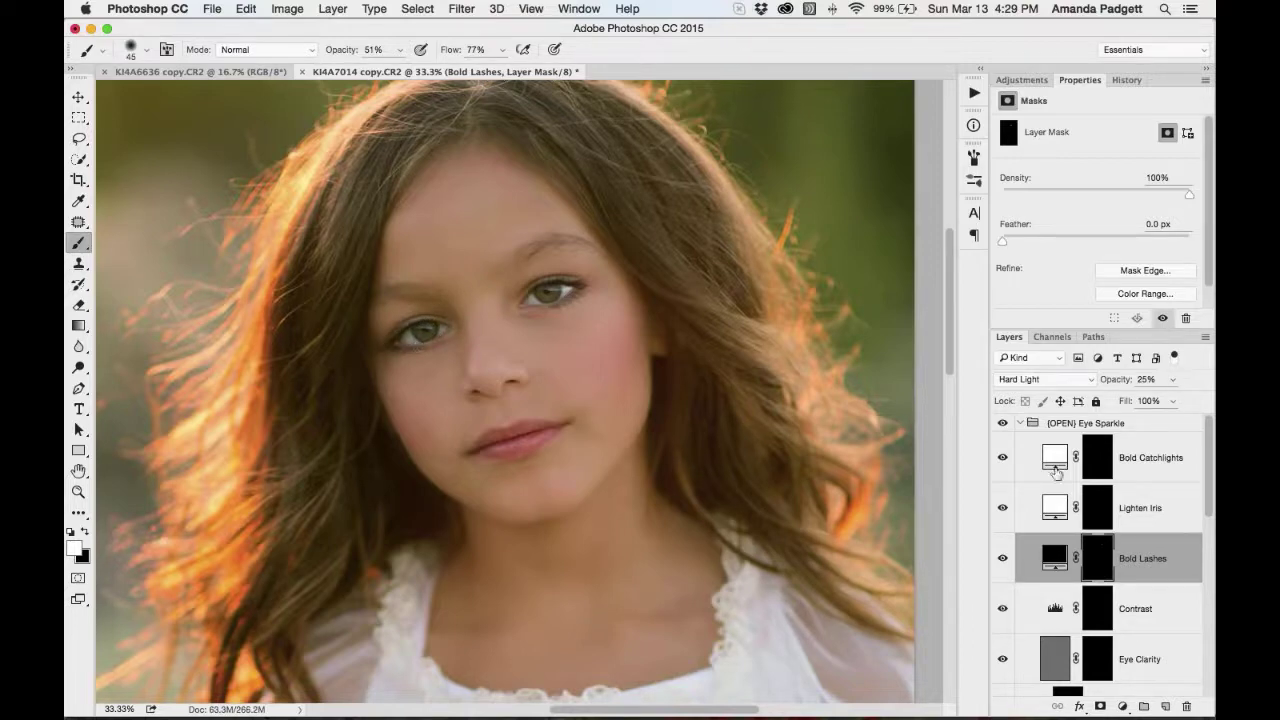
Paint the irises on the Eye Clarity mask at 51% opacity, and both eyes on the Contrast mask with a 90 px brush at 40%
{"action": "left_click", "coordinate": [1100, 662]}
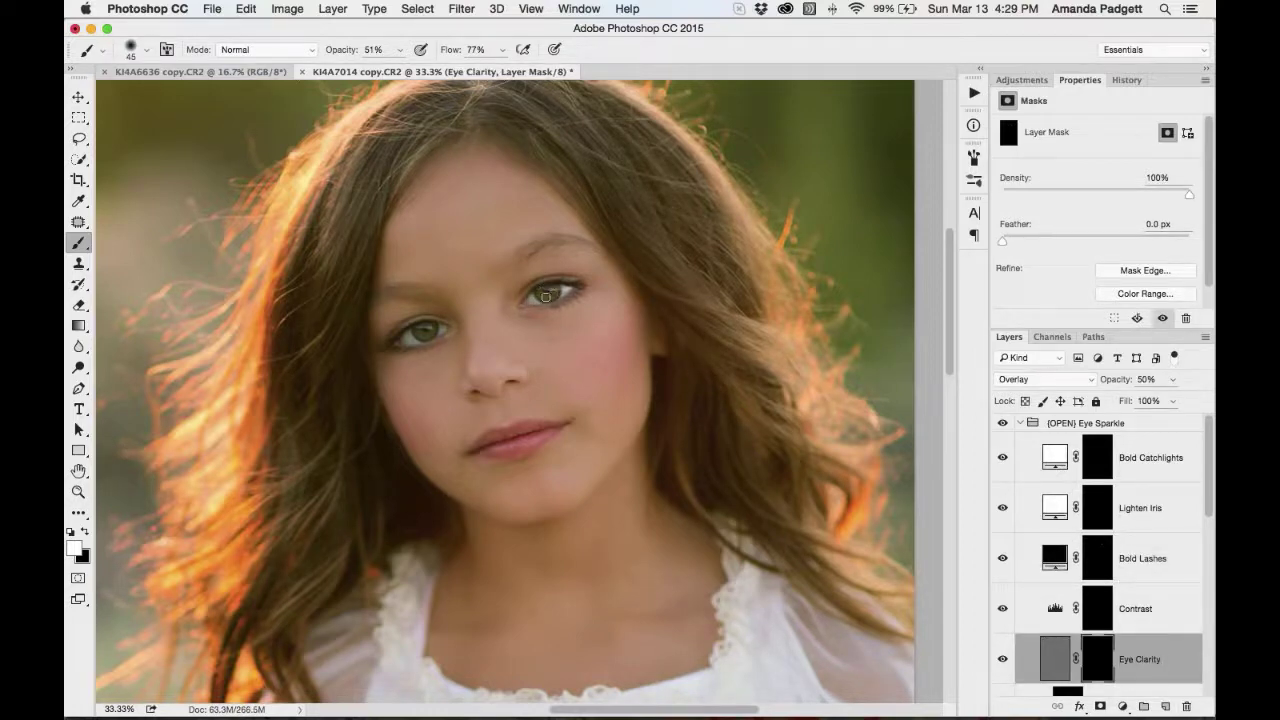
{"action": "left_click_drag", "start_coordinate": [429, 329], "coordinate": [424, 324]}
{"action": "left_click", "coordinate": [1155, 608]}
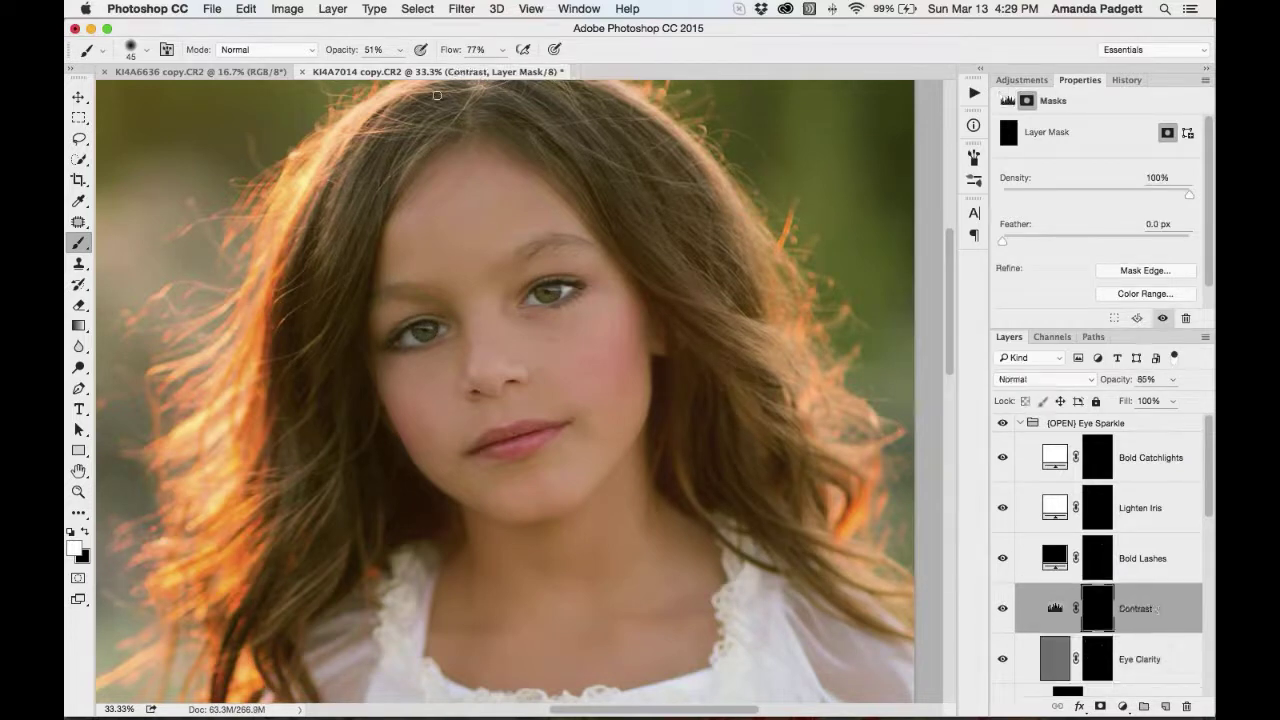
{"action": "left_click_drag", "start_coordinate": [347, 50], "coordinate": [336, 50]}
{"action": "key", "text": "]"}
{"action": "left_click_drag", "start_coordinate": [534, 295], "coordinate": [570, 286]}
{"action": "left_click_drag", "start_coordinate": [434, 328], "coordinate": [395, 342]}
Collapse the (OPEN) Eye Sparkle group and compare the portrait with and without it
{"action": "left_click", "coordinate": [1018, 423]}
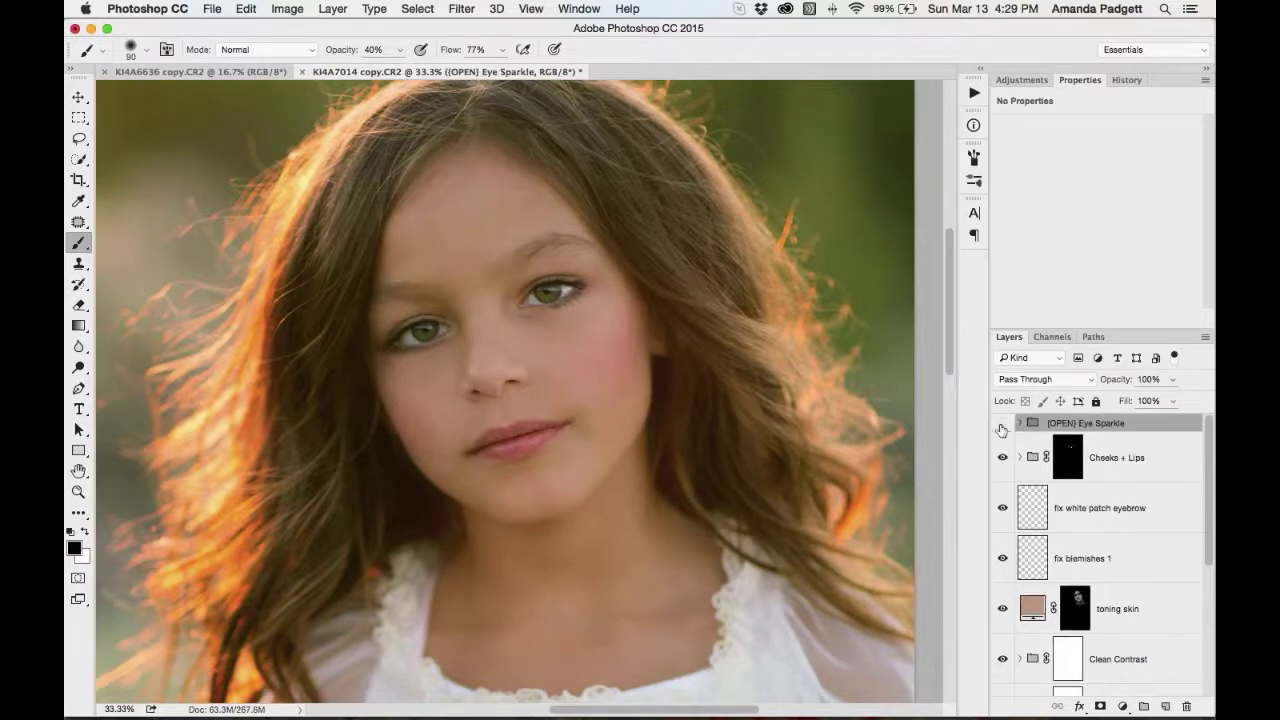
{"action": "left_click", "coordinate": [1002, 424]}
{"action": "left_click", "coordinate": [1002, 425]}
Compare the edited portrait with the Background layer alone, both close up and at 16.67% zoom
{"action": "scroll", "coordinate": [1085, 555], "scroll_direction": "down", "scroll_amount": 5}
{"action": "scroll", "coordinate": [1004, 676], "scroll_direction": "up", "scroll_amount": 1}
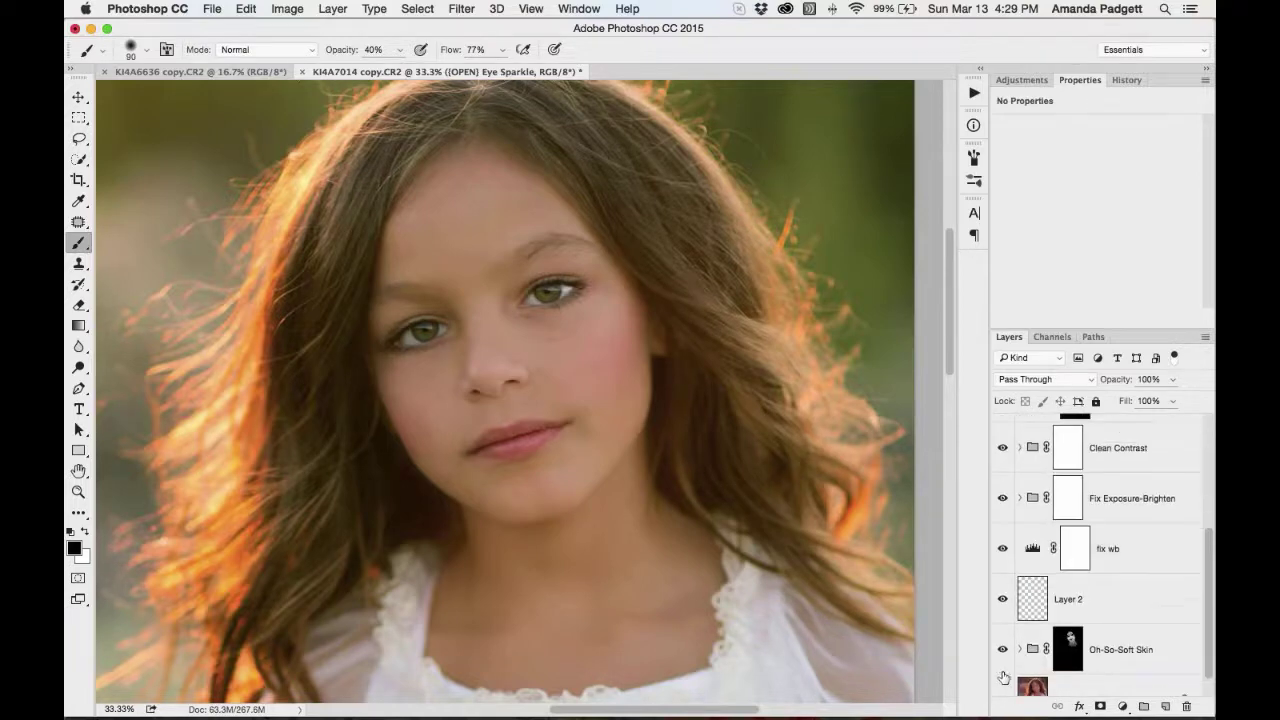
{"action": "scroll", "coordinate": [1004, 655], "scroll_direction": "down", "scroll_amount": 1}
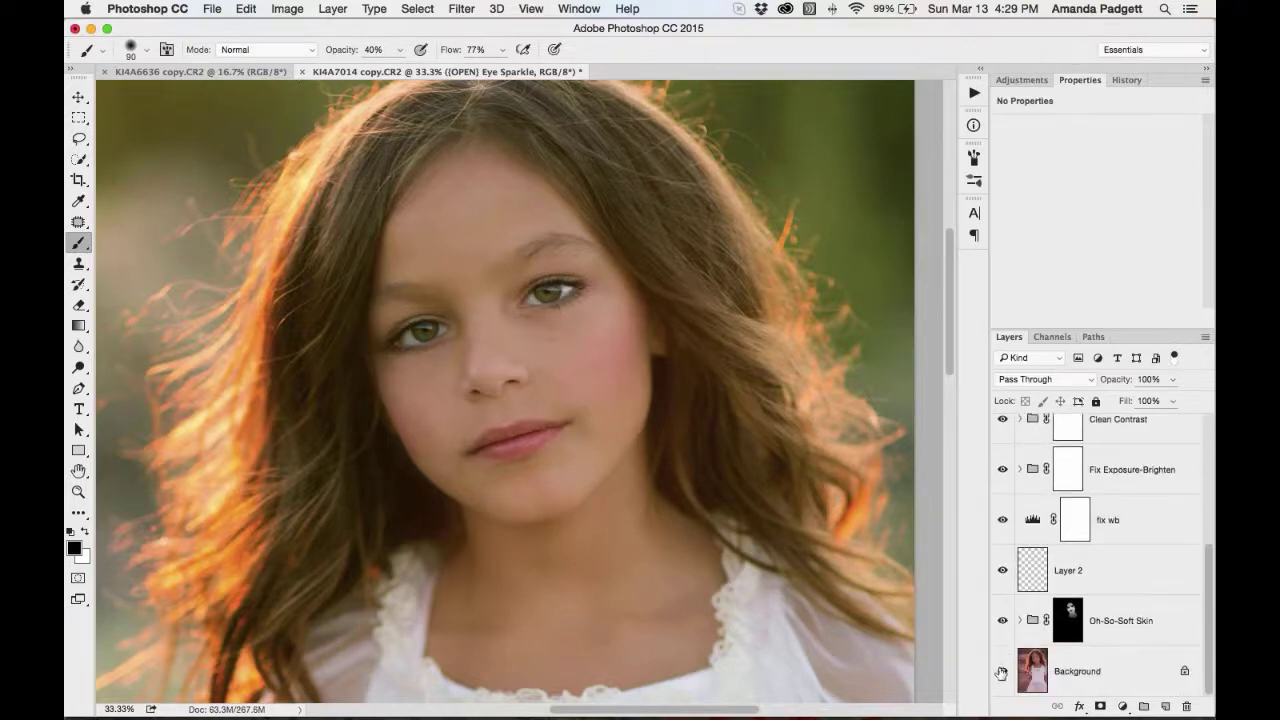
{"action": "left_click", "coordinate": [1001, 673], "text": "alt"}
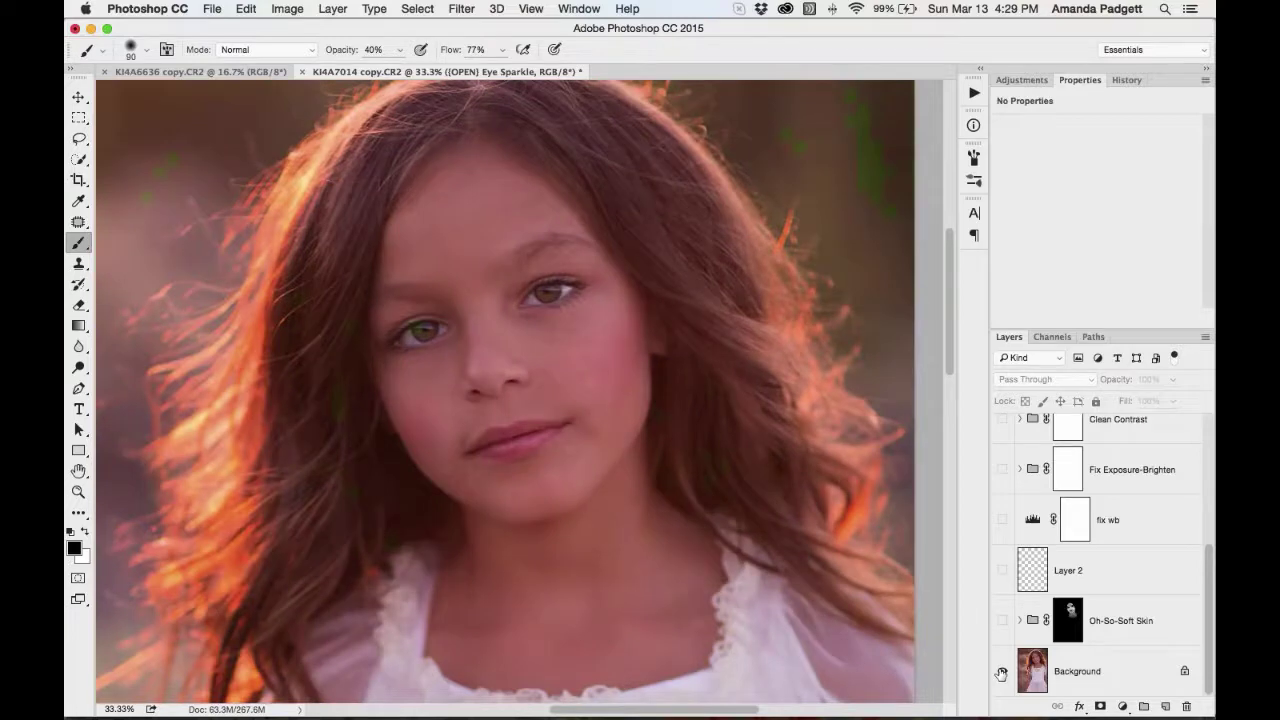
{"action": "left_click", "coordinate": [1001, 673], "text": "alt"}
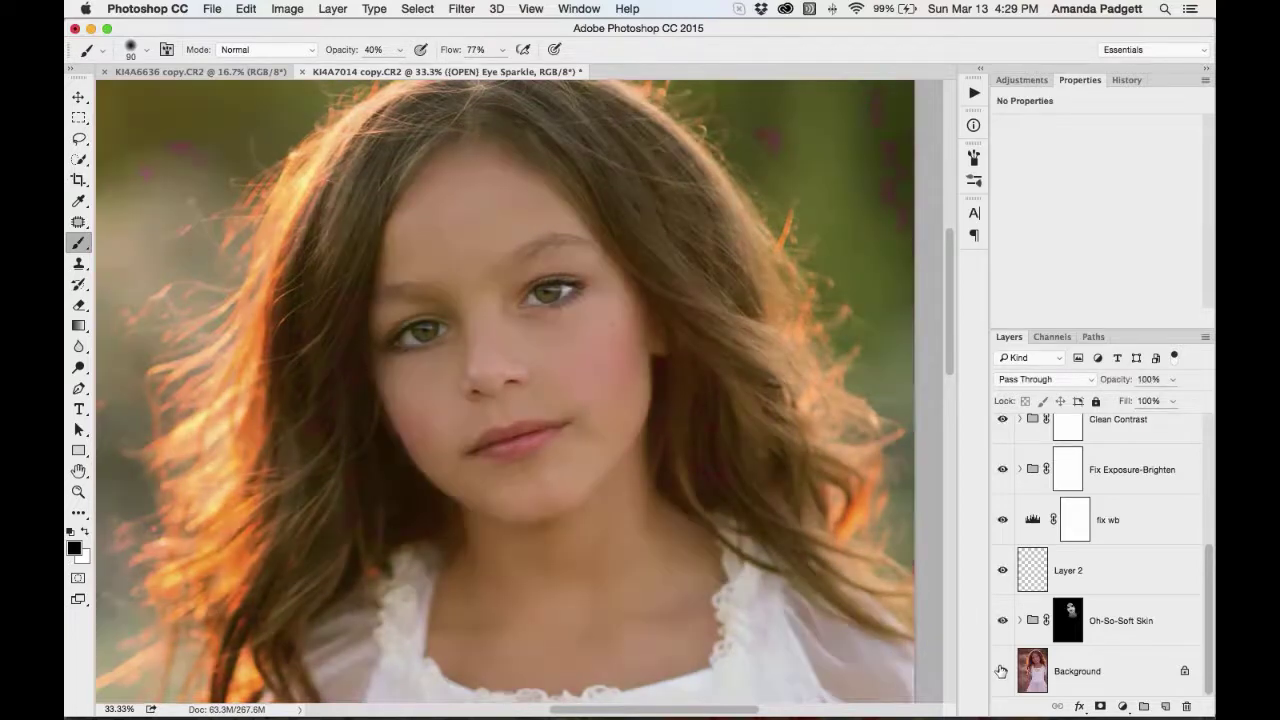
{"action": "key", "text": "super+minus"}
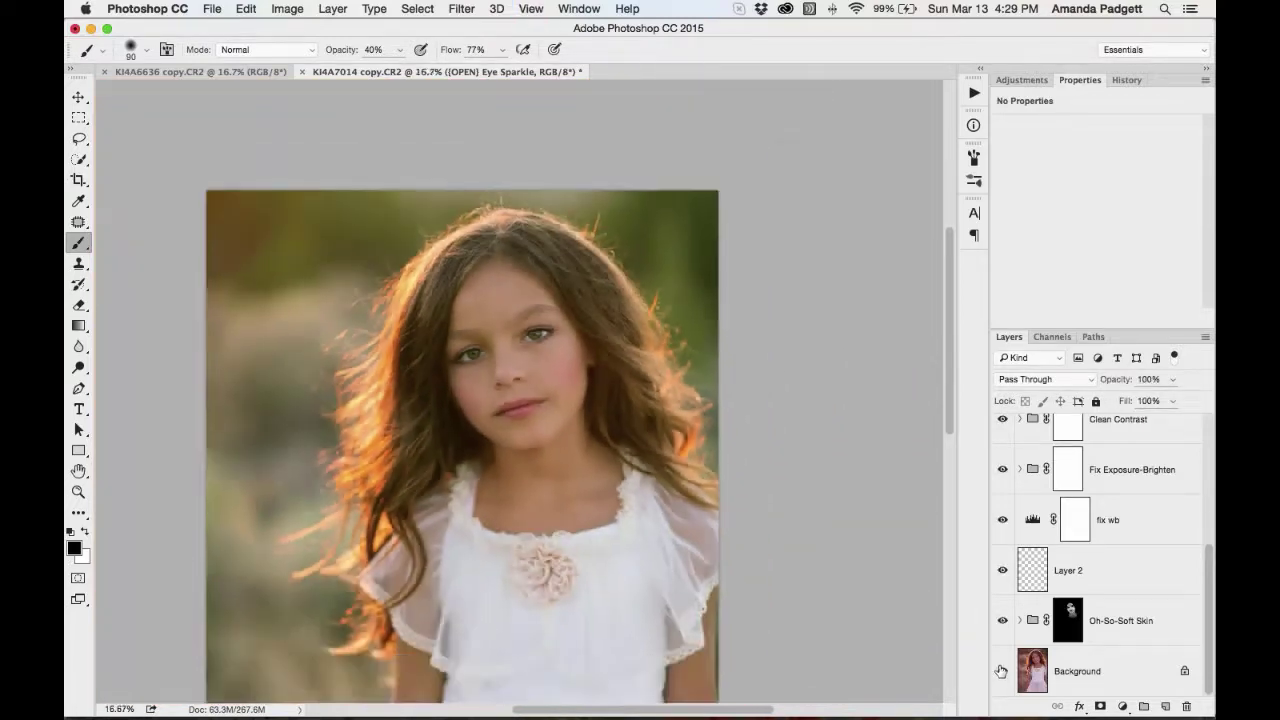
{"action": "left_click_drag", "start_coordinate": [563, 475], "coordinate": [640, 334]}
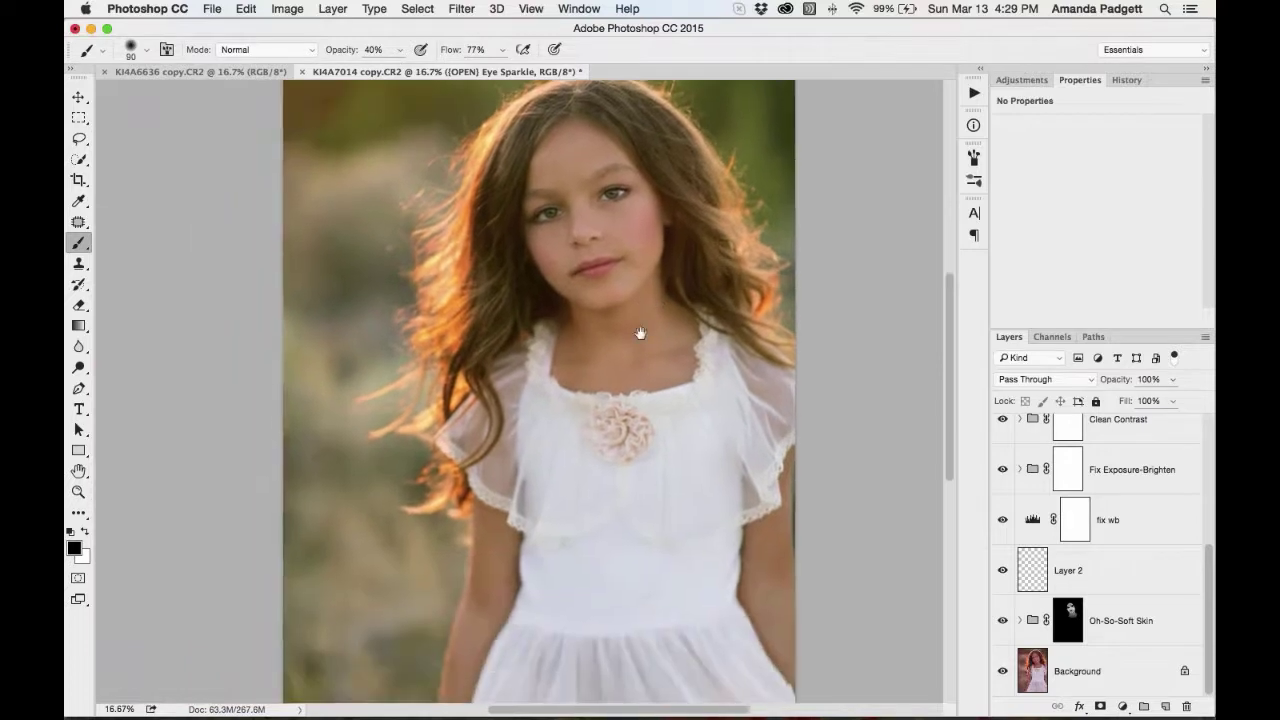
{"action": "left_click", "coordinate": [1002, 674], "text": "alt"}
{"action": "left_click", "coordinate": [1002, 674], "text": "alt"}
Run the Make it Warmer action above the (OPEN) Eye Sparkle group and set the new group's opacity to 36%
{"action": "scroll", "coordinate": [1100, 540], "scroll_direction": "up", "scroll_amount": 4}
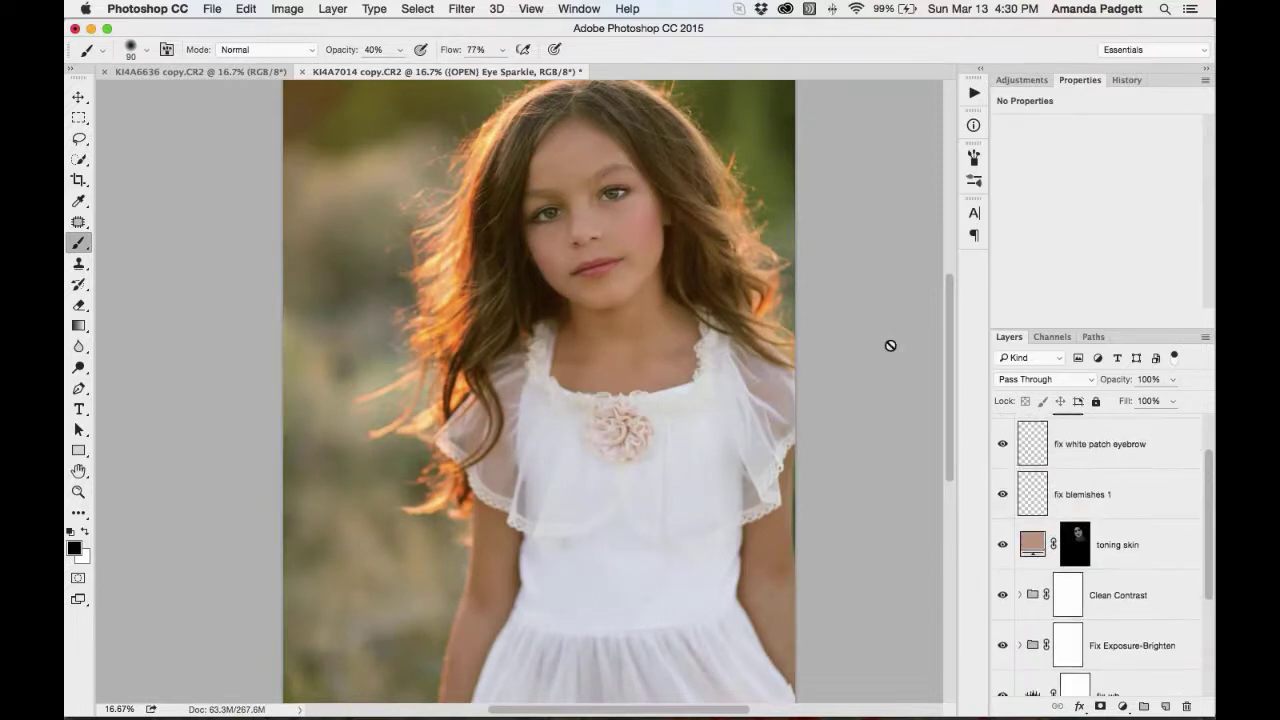
{"action": "scroll", "coordinate": [889, 345], "scroll_direction": "right", "scroll_amount": 5}
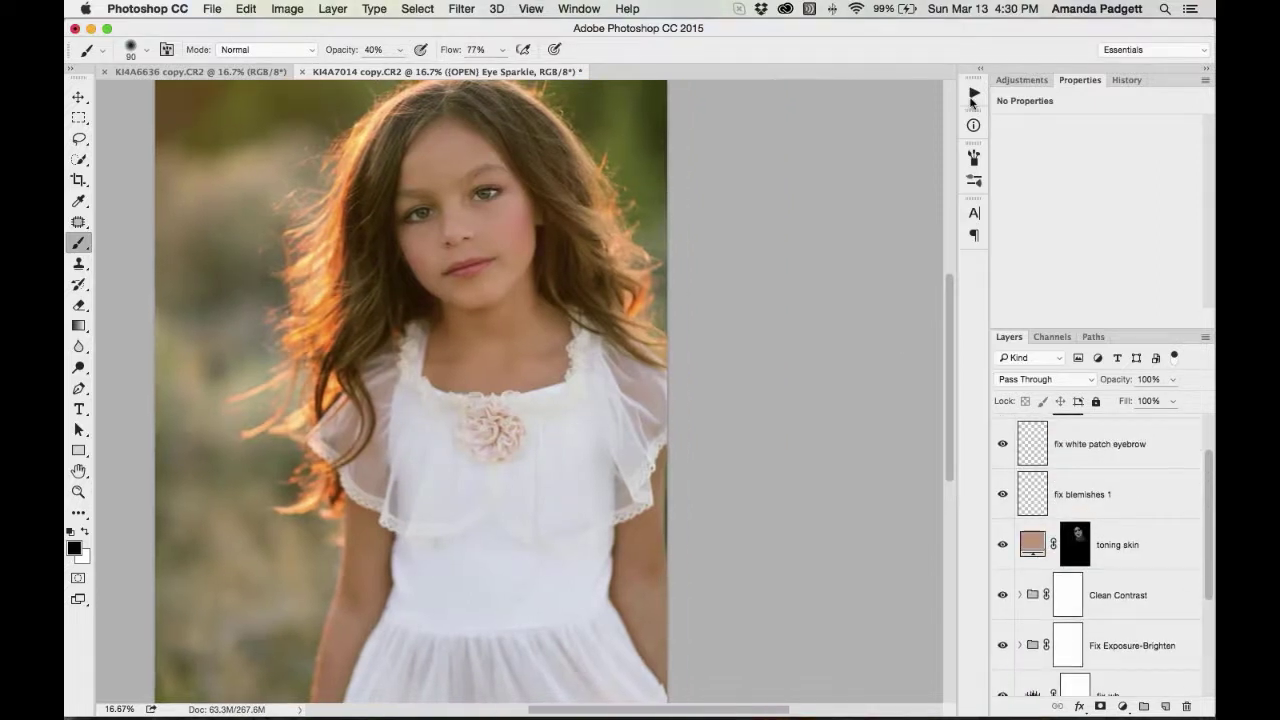
{"action": "left_click", "coordinate": [971, 96]}
{"action": "scroll", "coordinate": [817, 216], "scroll_direction": "up", "scroll_amount": 4}
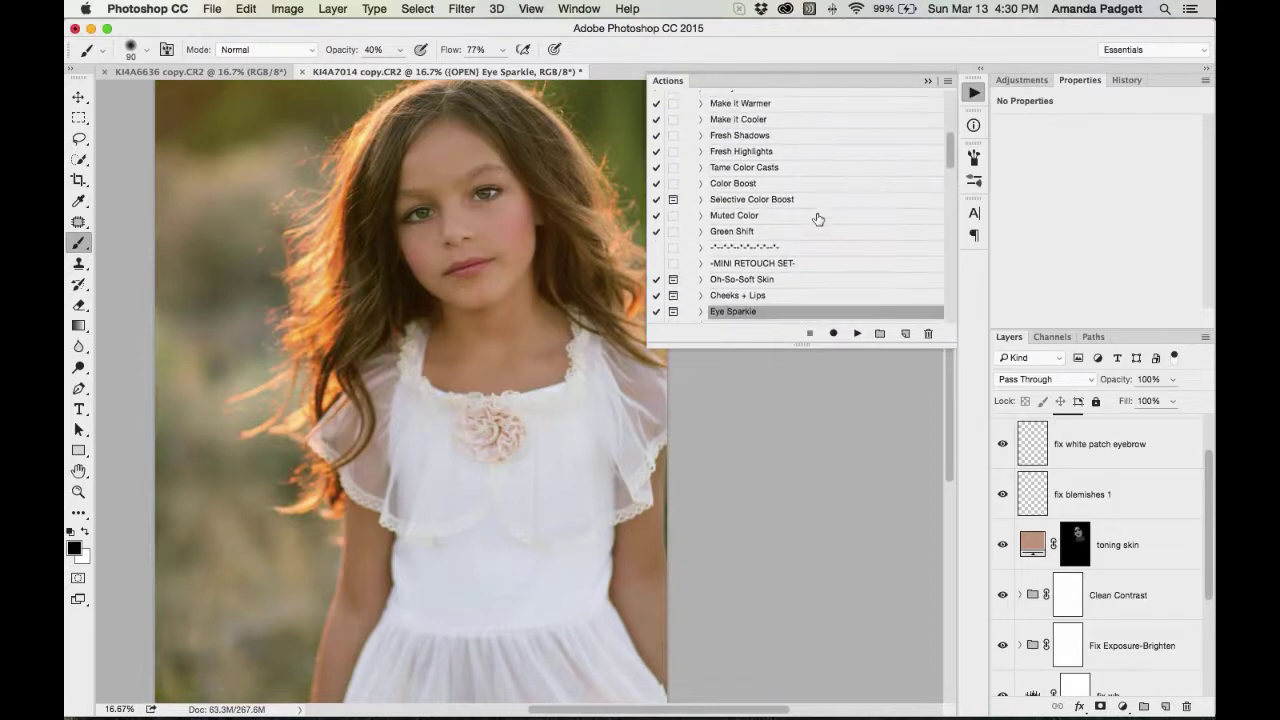
{"action": "left_click", "coordinate": [805, 104]}
{"action": "left_click", "coordinate": [857, 333]}
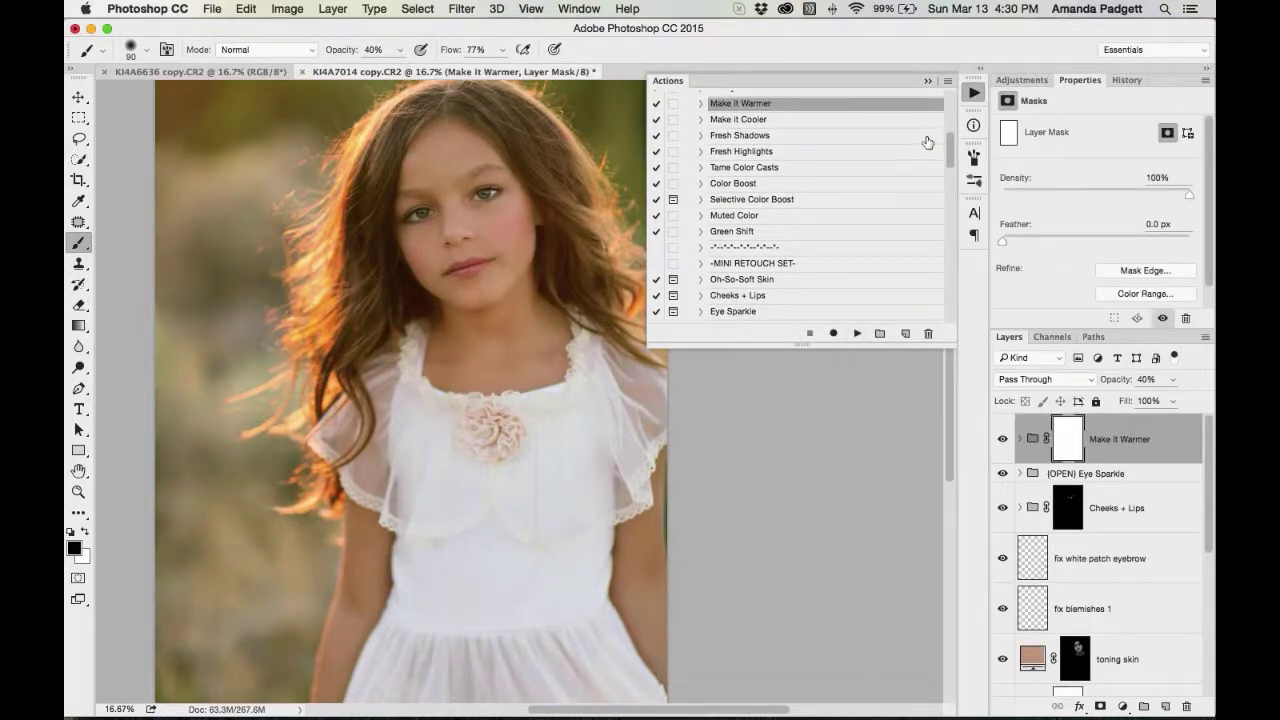
{"action": "left_click", "coordinate": [928, 80]}
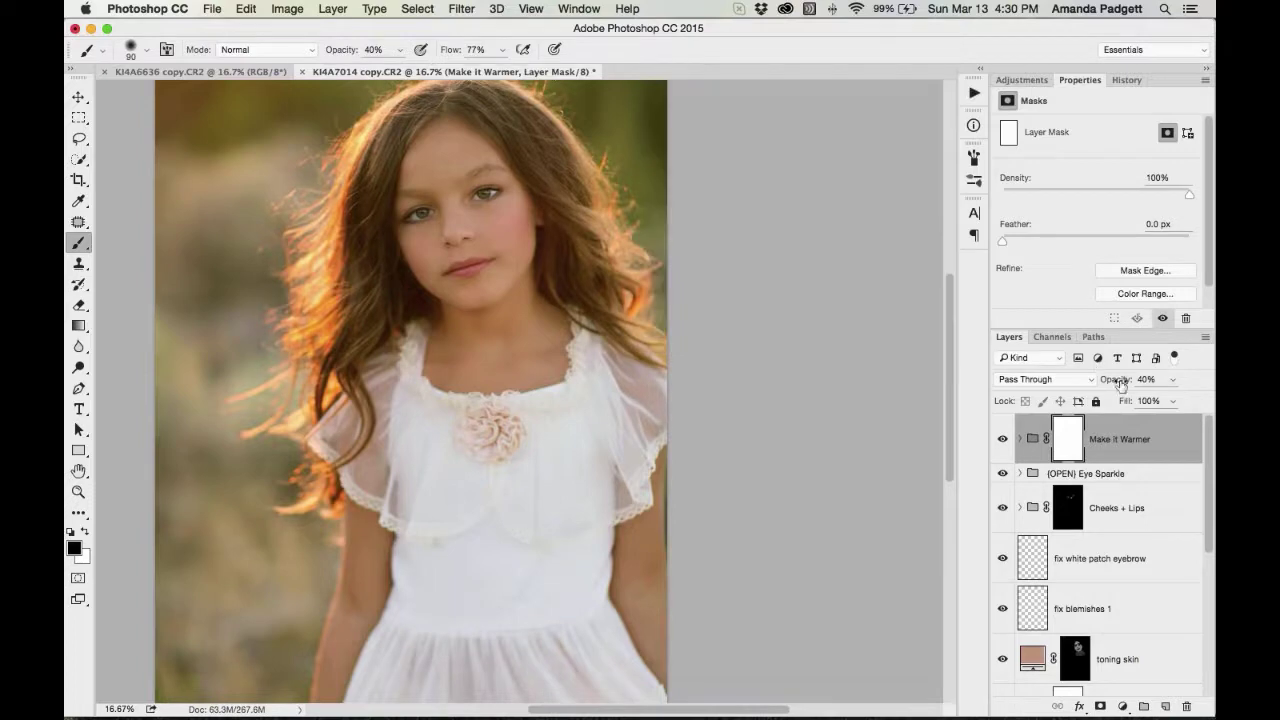
{"action": "left_click_drag", "start_coordinate": [1120, 386], "coordinate": [1112, 386]}
Try the Fix Exposure-Brighten action above the Make it Warmer group and delete the group it adds
{"action": "left_click", "coordinate": [974, 92]}
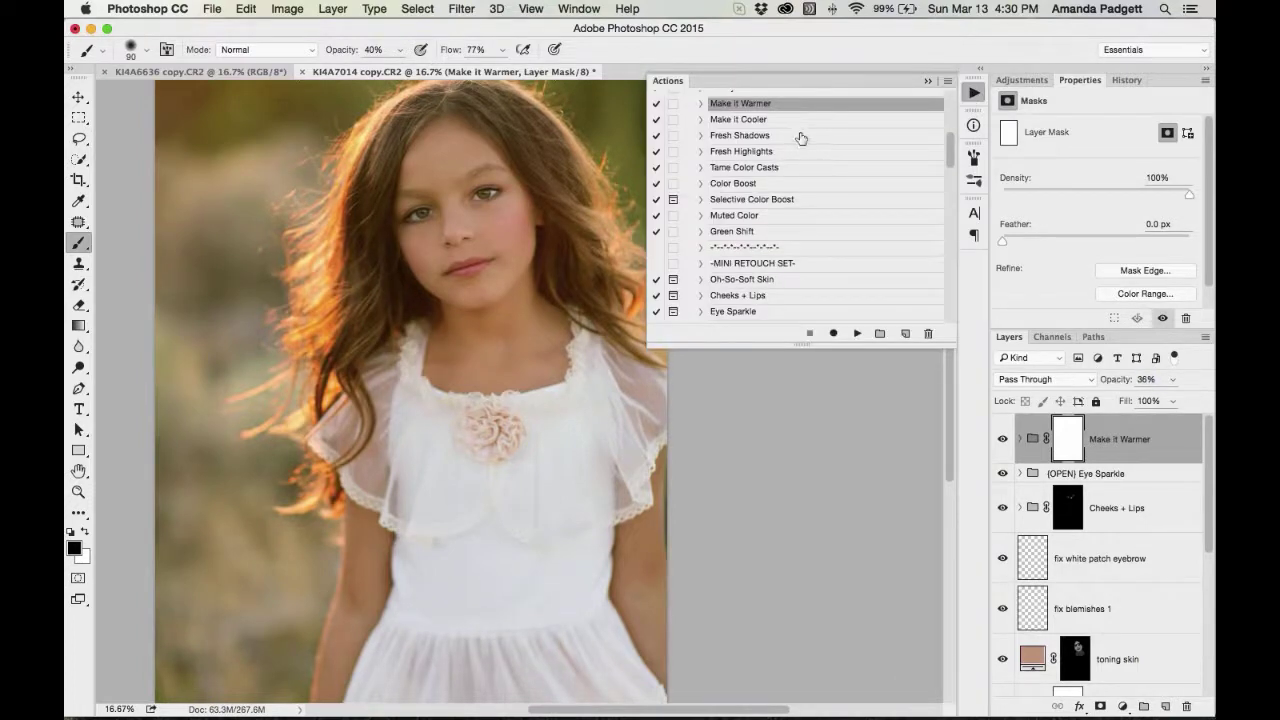
{"action": "scroll", "coordinate": [801, 137], "scroll_direction": "up", "scroll_amount": 3}
{"action": "scroll", "coordinate": [801, 137], "scroll_direction": "up", "scroll_amount": 2}
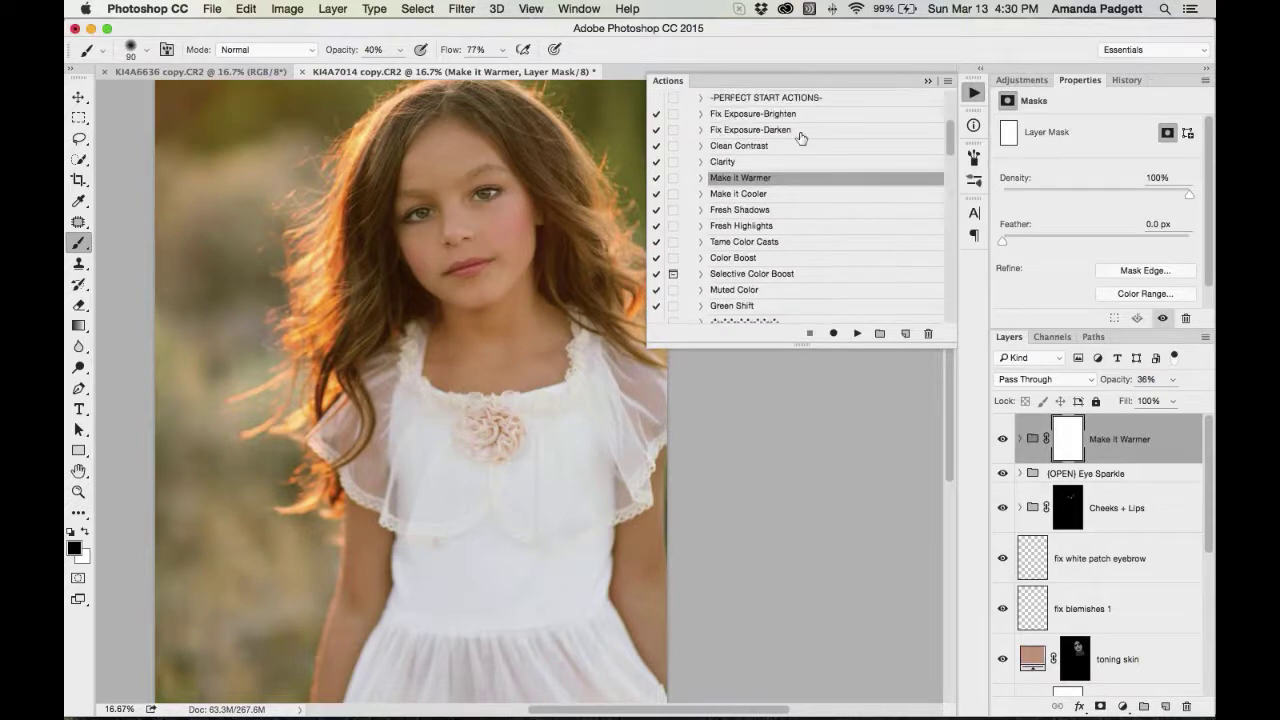
{"action": "left_click", "coordinate": [801, 115]}
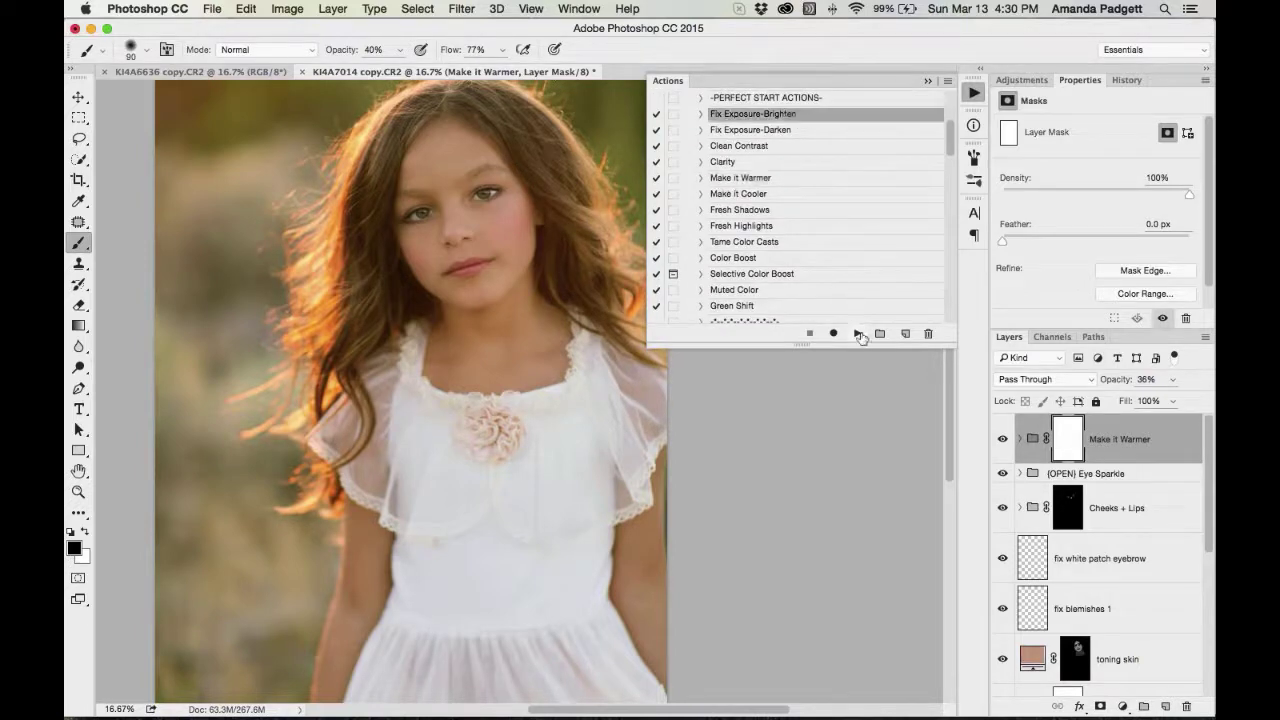
{"action": "left_click", "coordinate": [857, 333]}
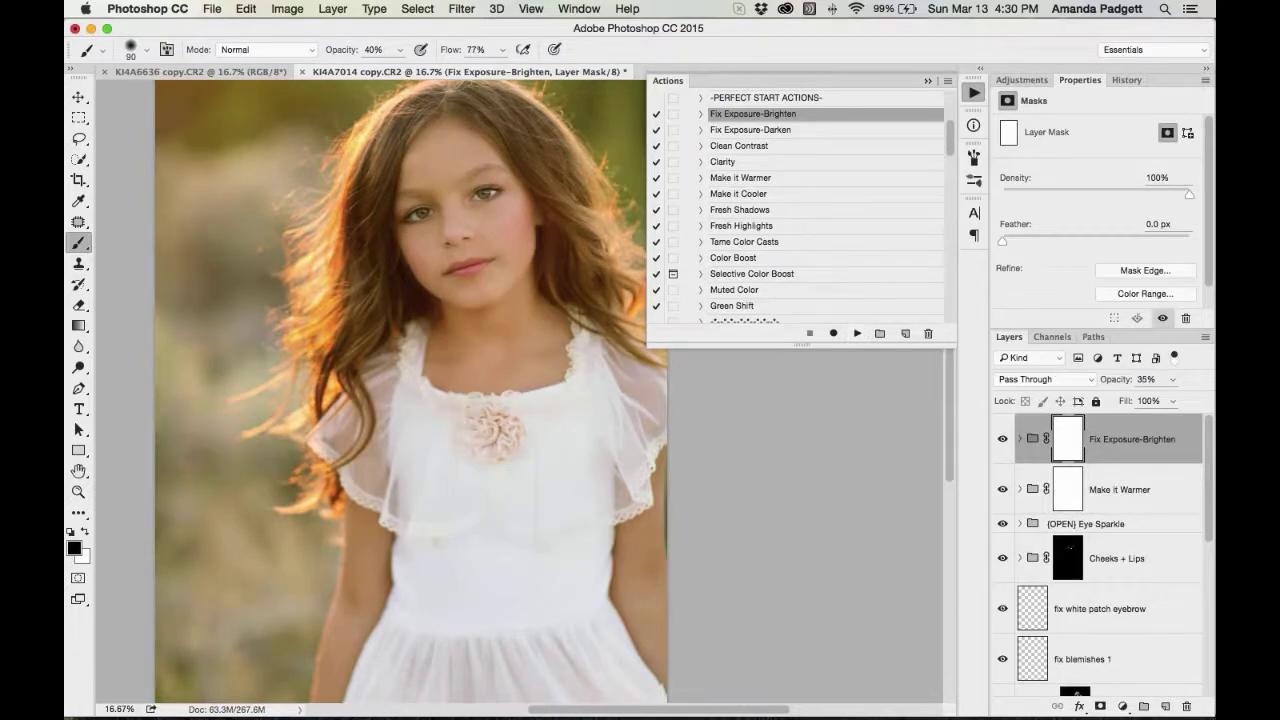
{"action": "key", "text": "Delete"}
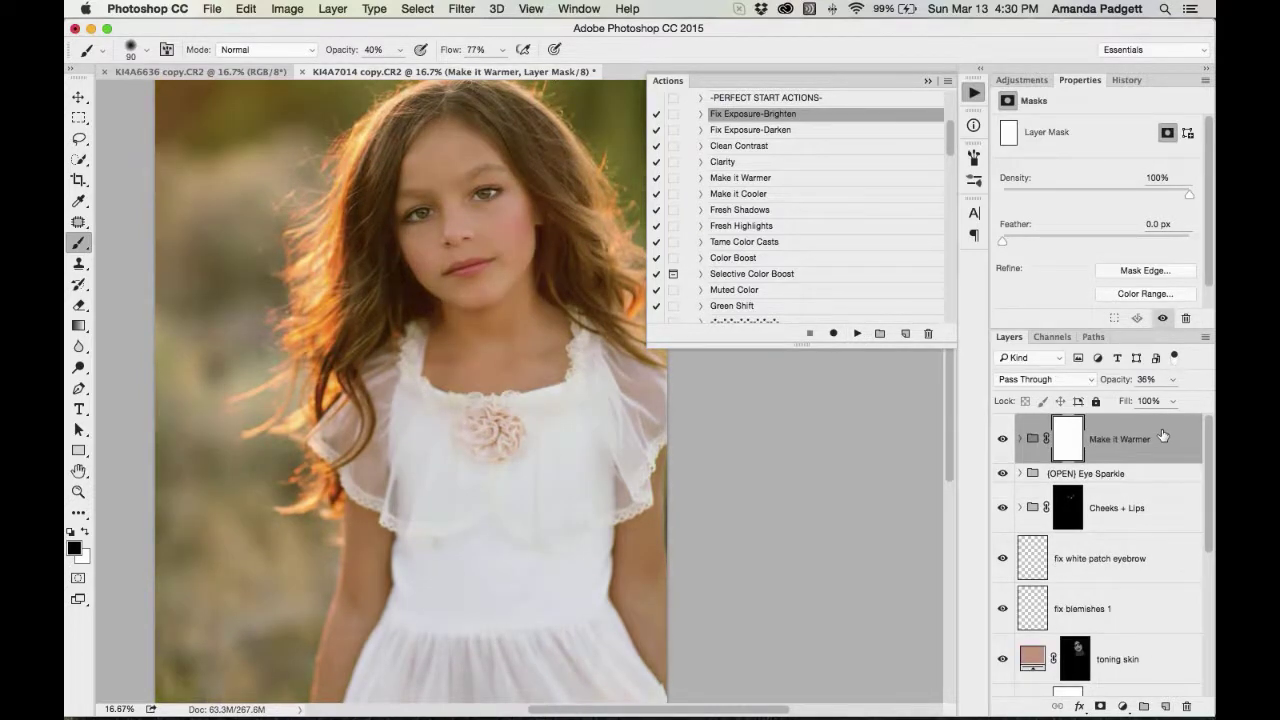
{"action": "scroll", "coordinate": [820, 227], "scroll_direction": "down", "scroll_amount": 2}
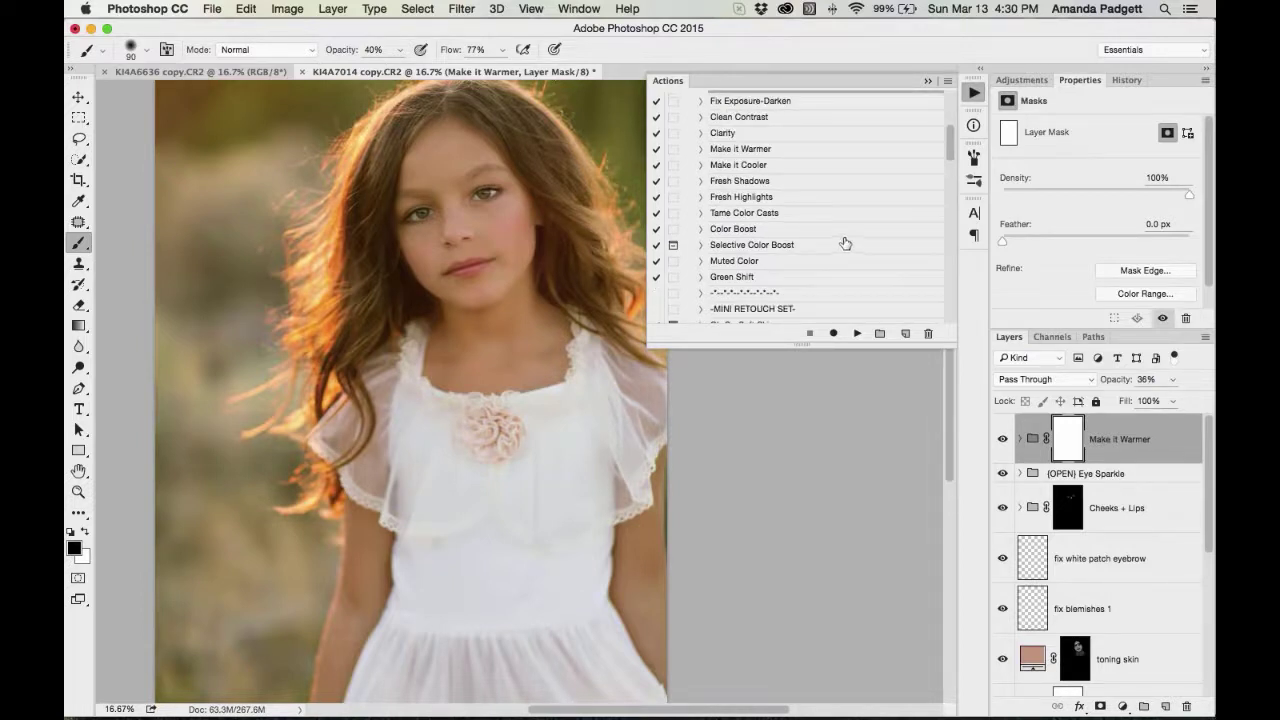
{"action": "left_click", "coordinate": [927, 80]}
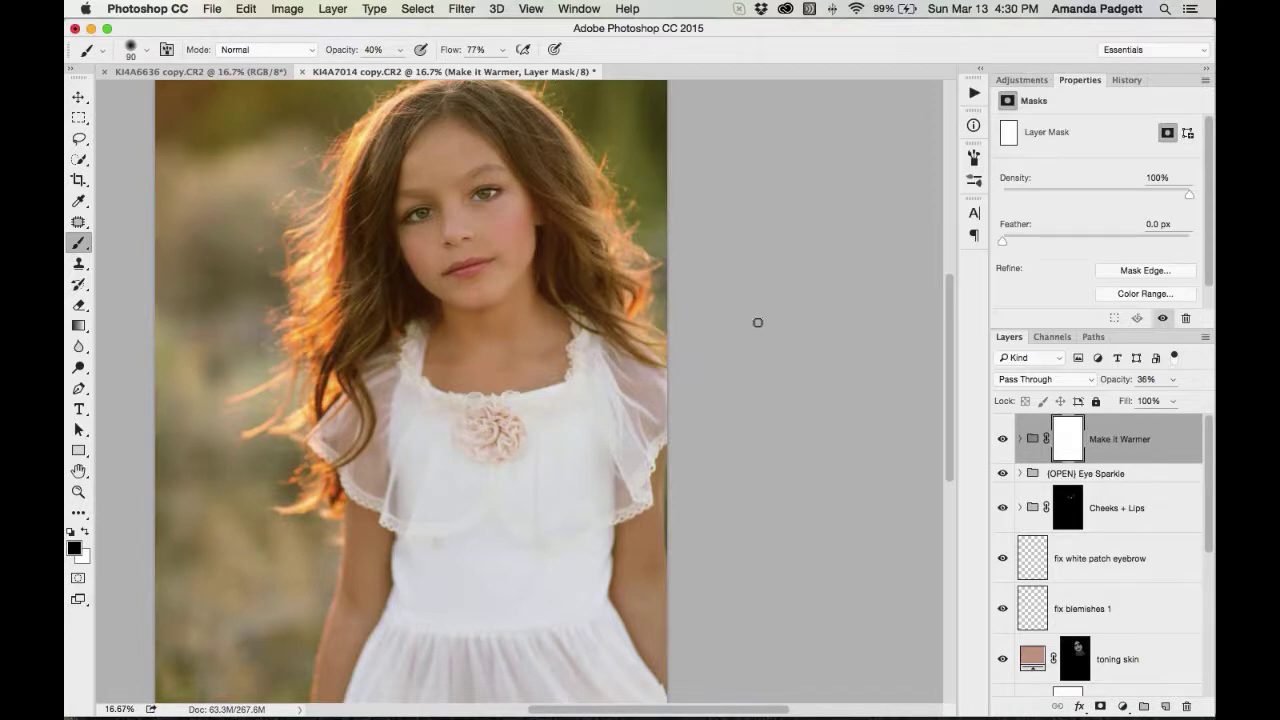
Compare the originally opened state of KI4A7014 copy.CR2 with Snapshot 3 in the history
{"action": "left_click", "coordinate": [1127, 80]}
{"action": "scroll", "coordinate": [1070, 180], "scroll_direction": "up", "scroll_amount": 10}
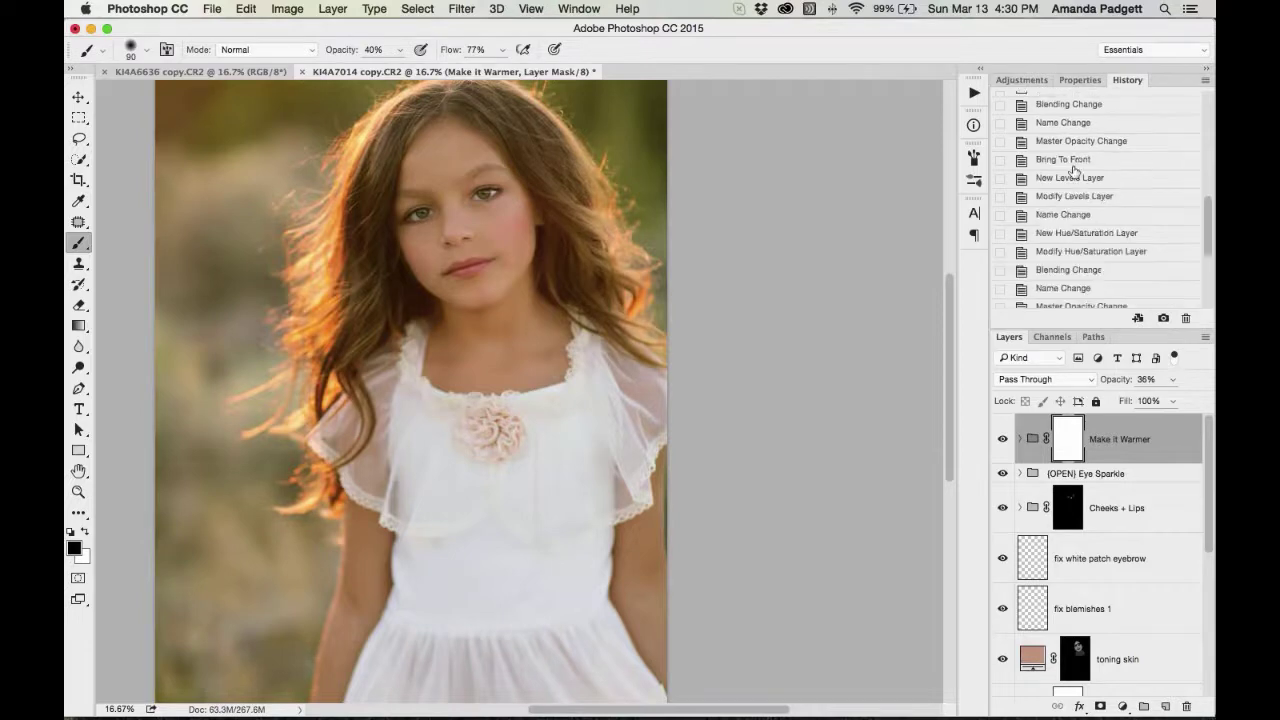
{"action": "left_click", "coordinate": [1069, 108]}
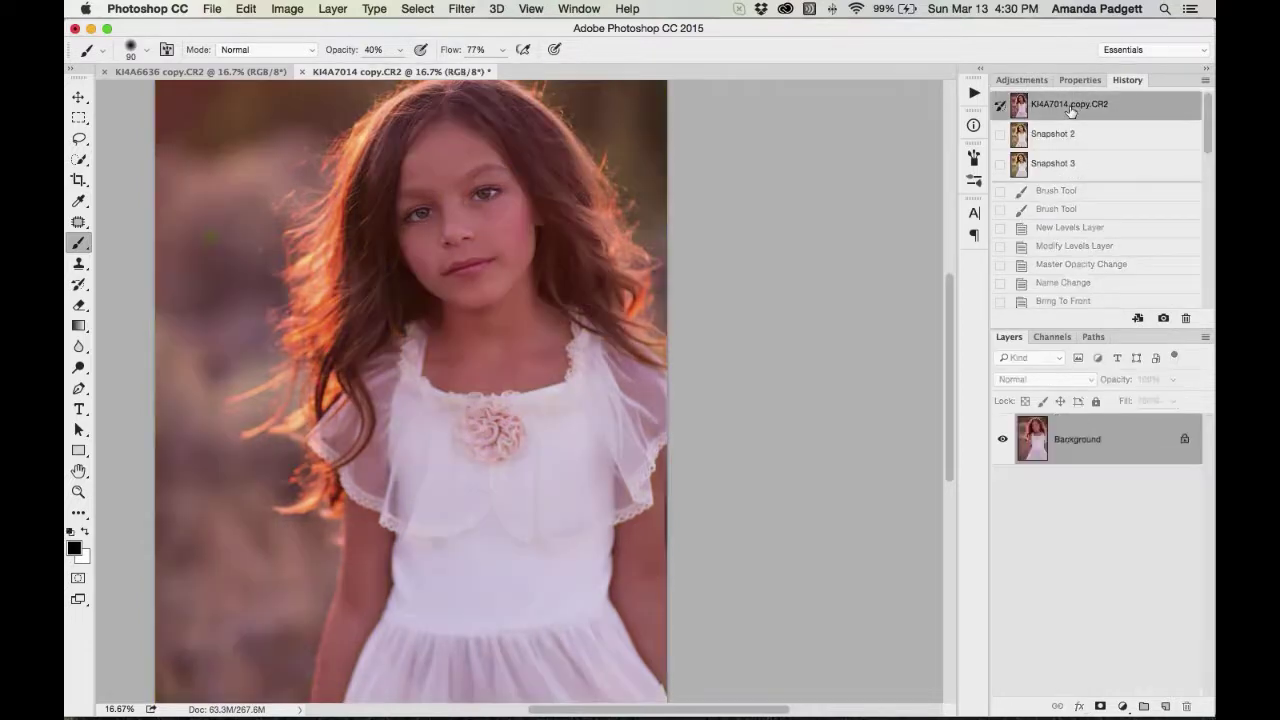
{"action": "left_click", "coordinate": [1071, 170]}
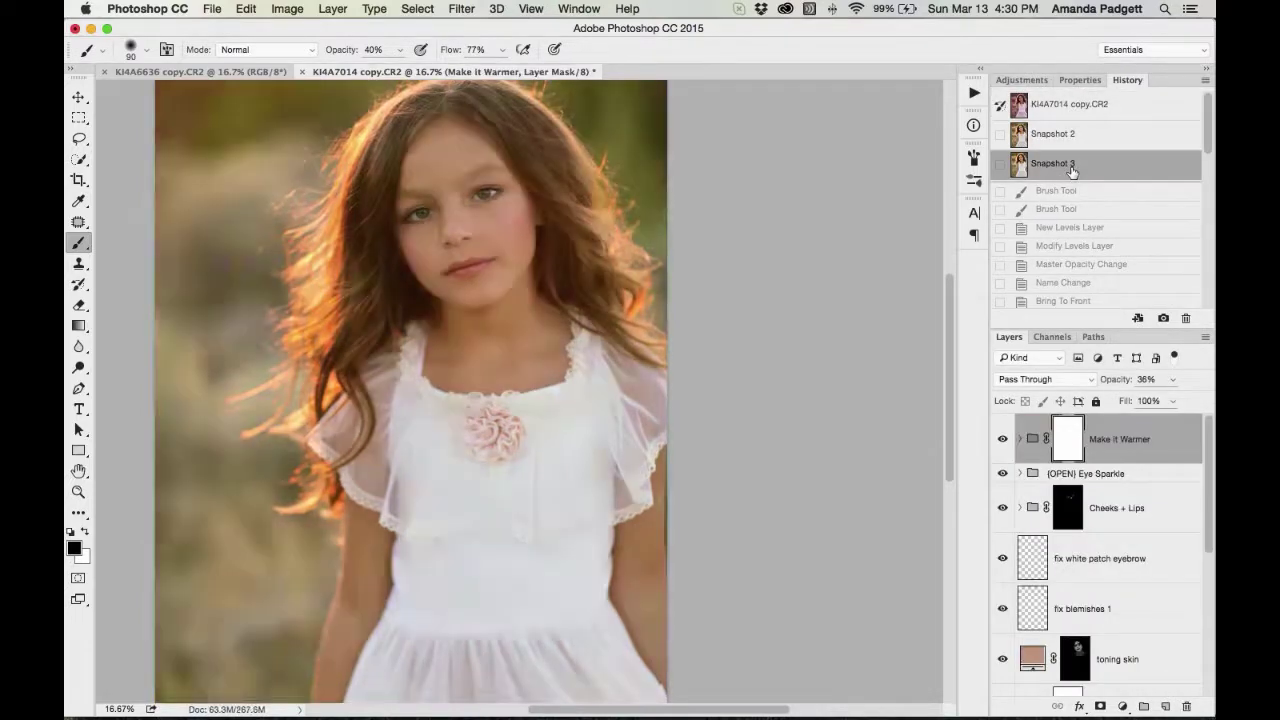
Switch to the KI4A6636 copy.CR2 portrait and examine the skin's RGB and CMYK values in the Info read-out
{"action": "left_click", "coordinate": [196, 74]}
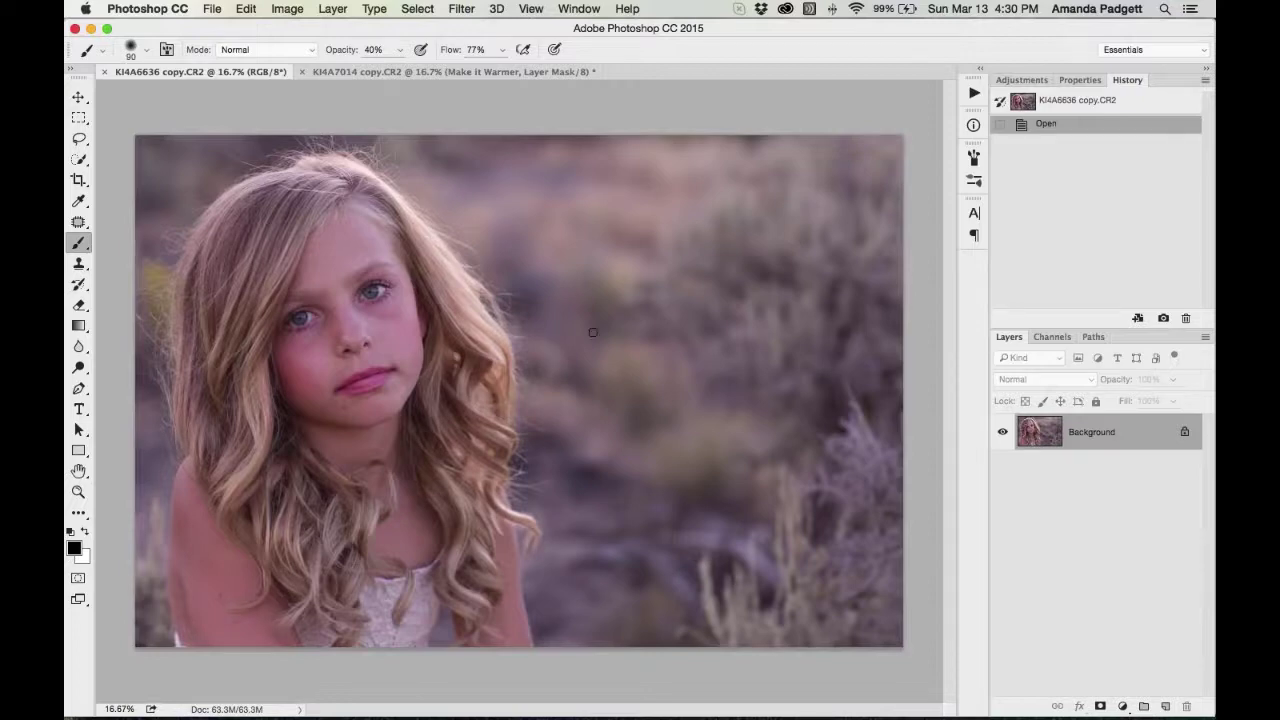
{"action": "left_click", "coordinate": [973, 125]}
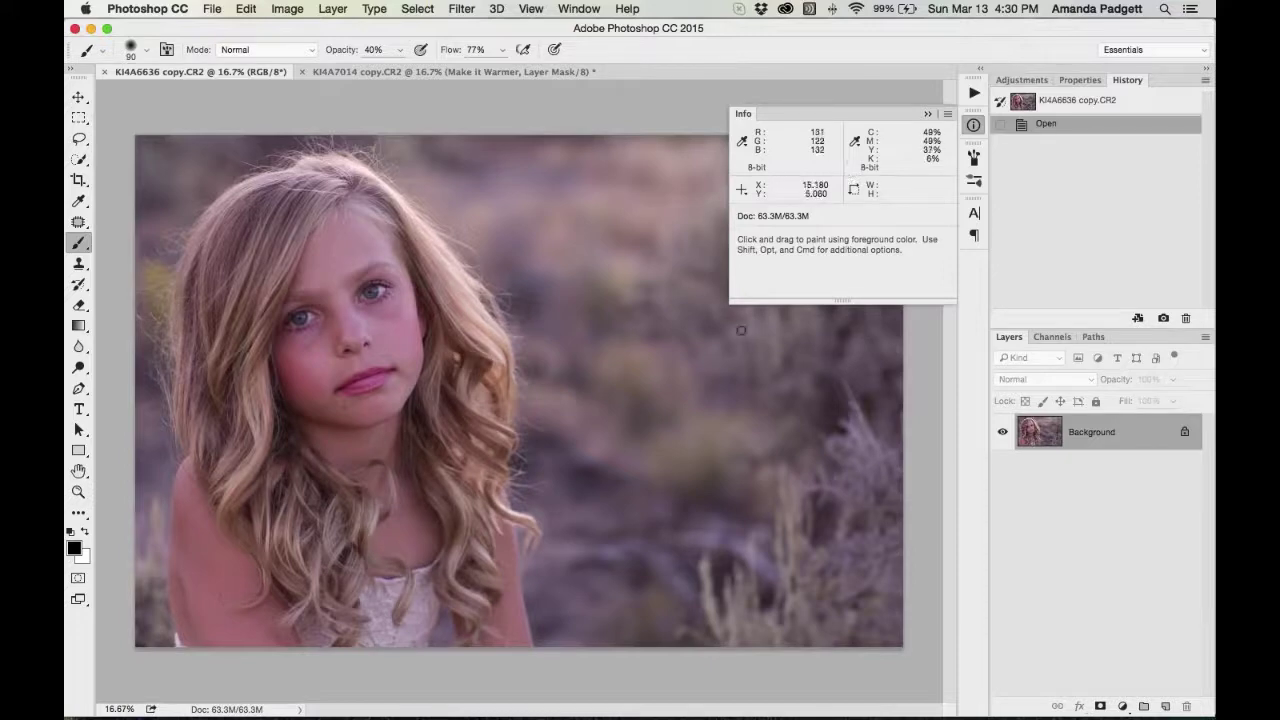
{"action": "left_click_drag", "start_coordinate": [729, 302], "coordinate": [711, 356]}
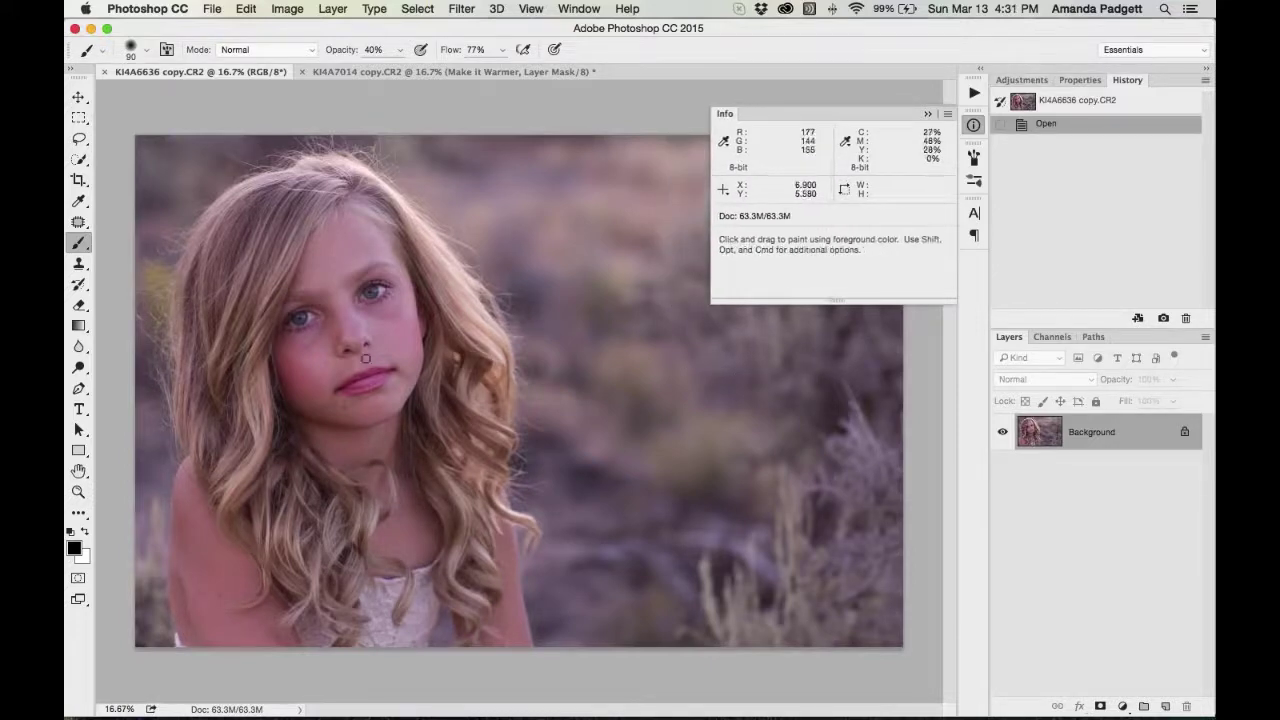
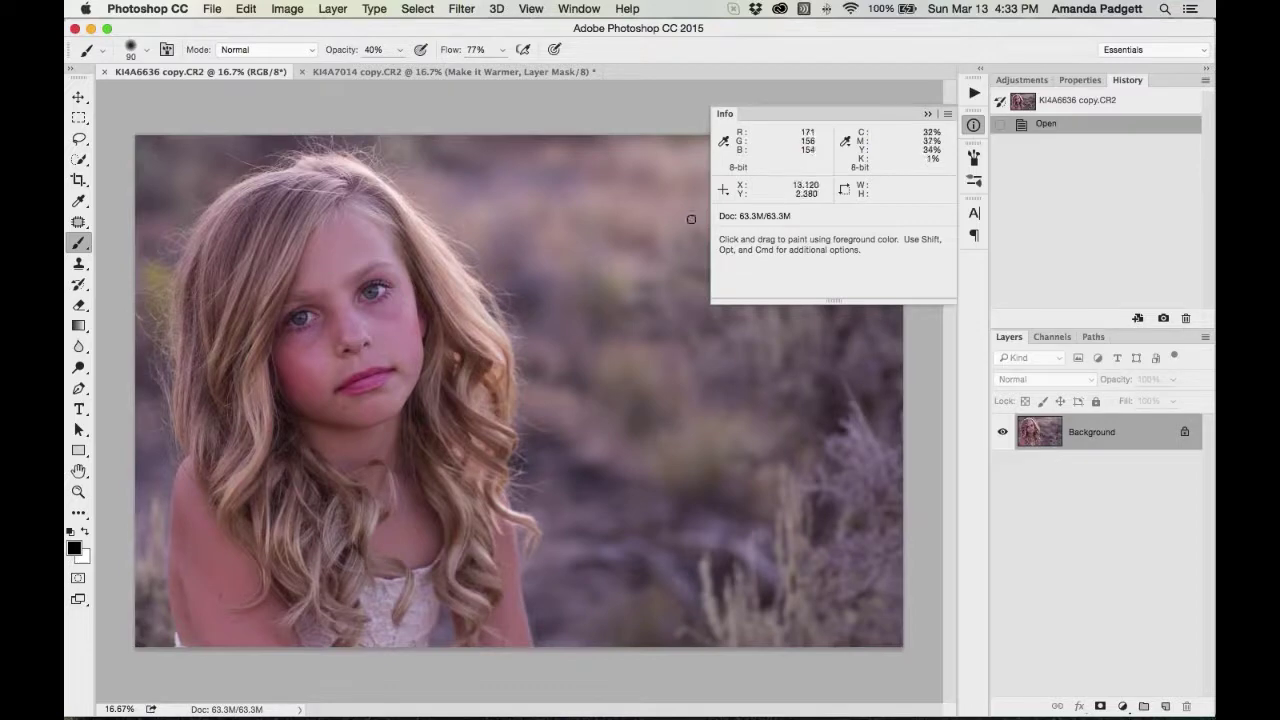
{"action": "left_click", "coordinate": [927, 113]}
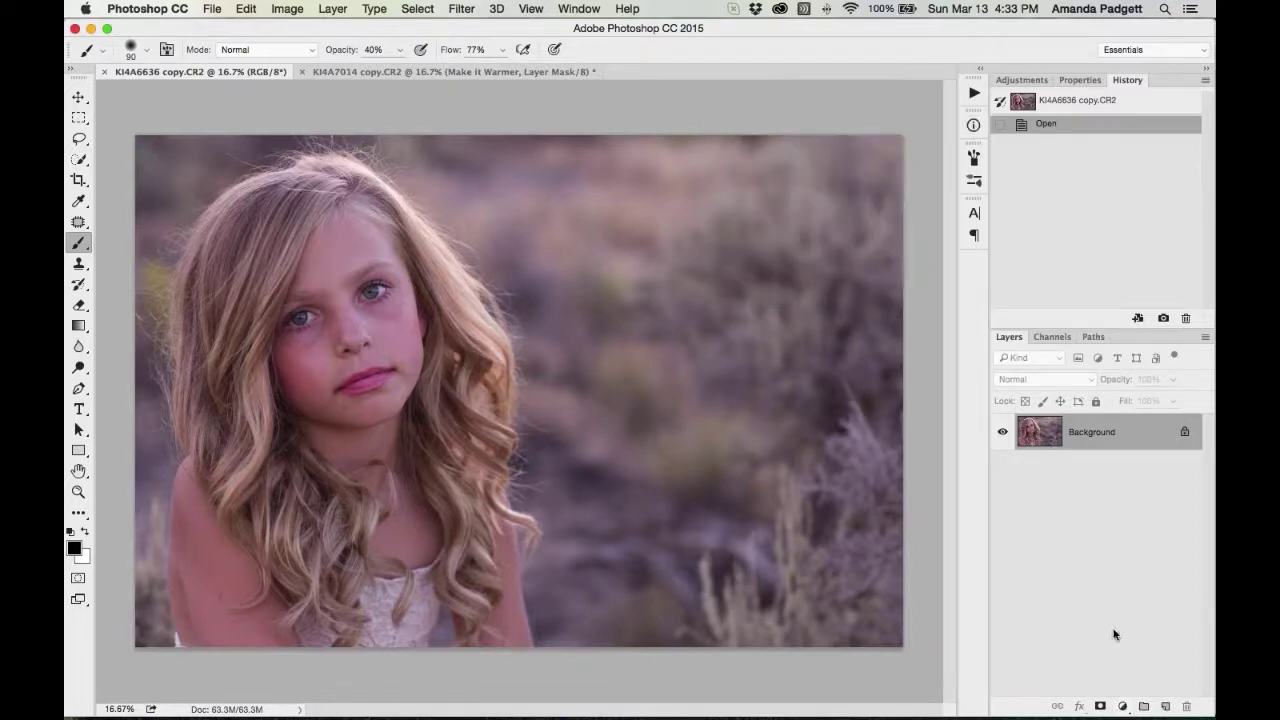
Add a Levels adjustment layer, set its gray point from the inner white of the girl's eye, and check the skin's color values
{"action": "left_click", "coordinate": [1020, 80]}
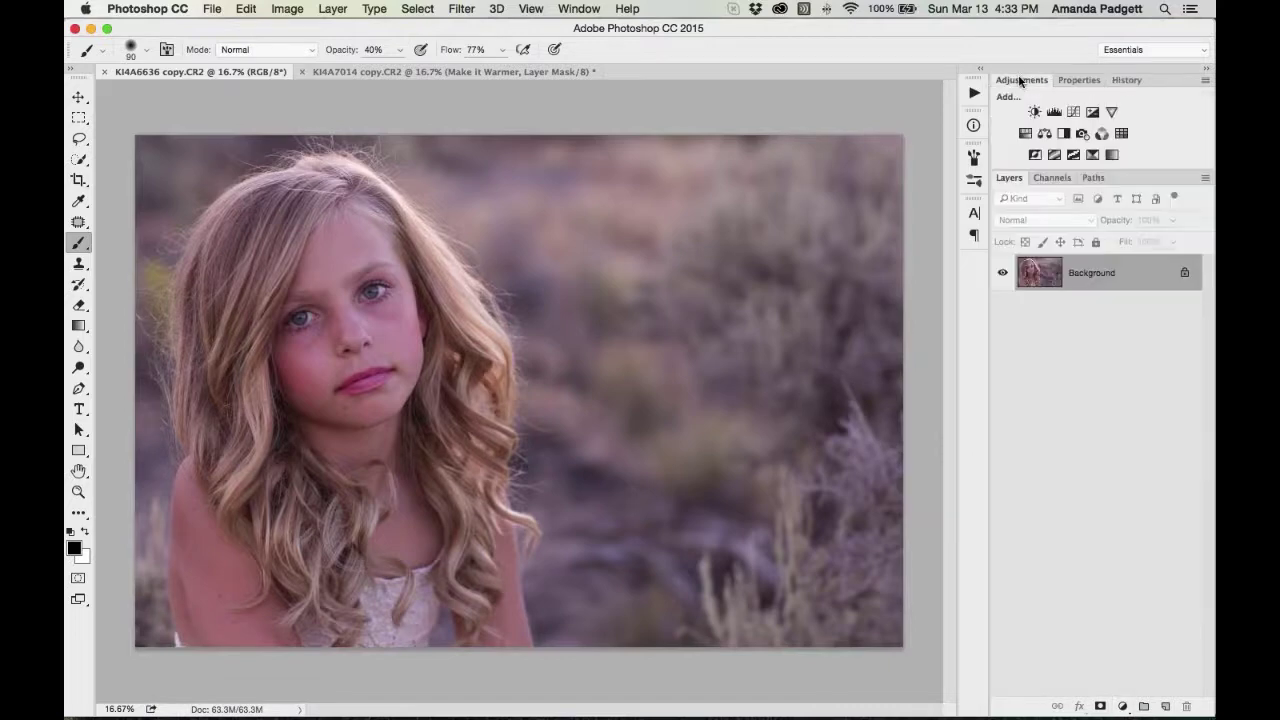
{"action": "left_click", "coordinate": [1050, 115]}
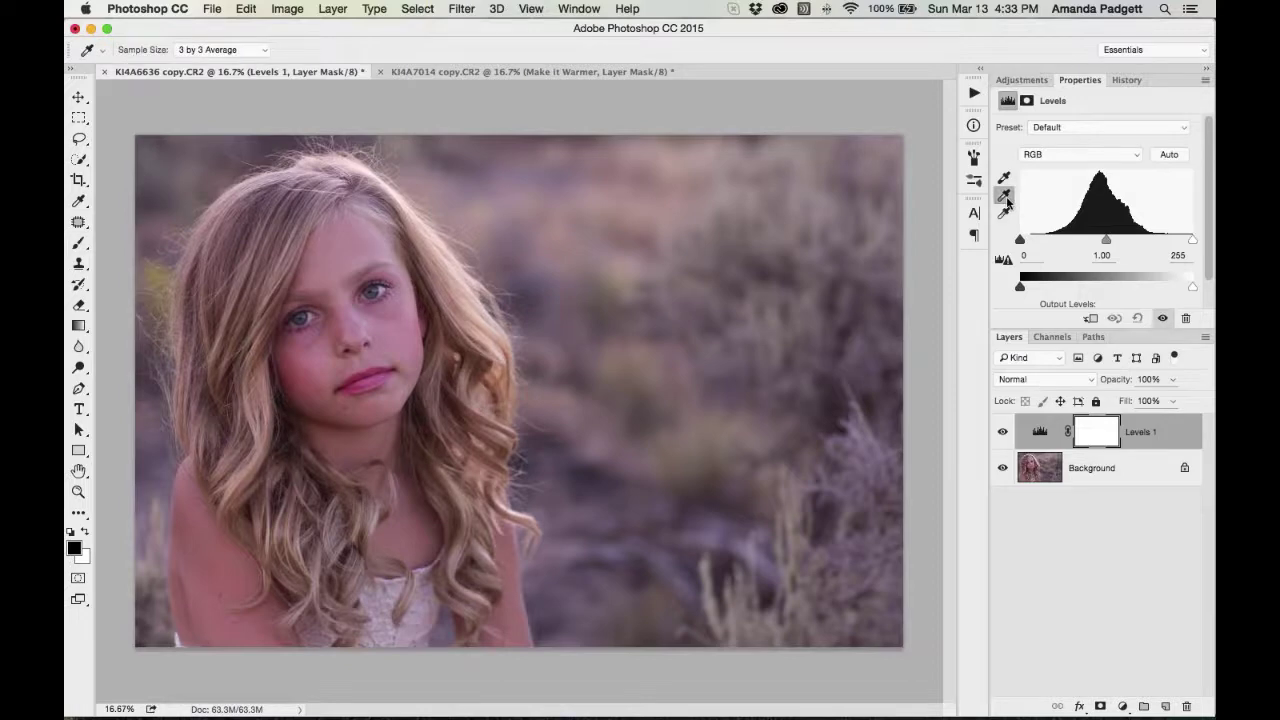
{"action": "left_click", "coordinate": [1005, 198]}
{"action": "key", "text": "super+equal"}
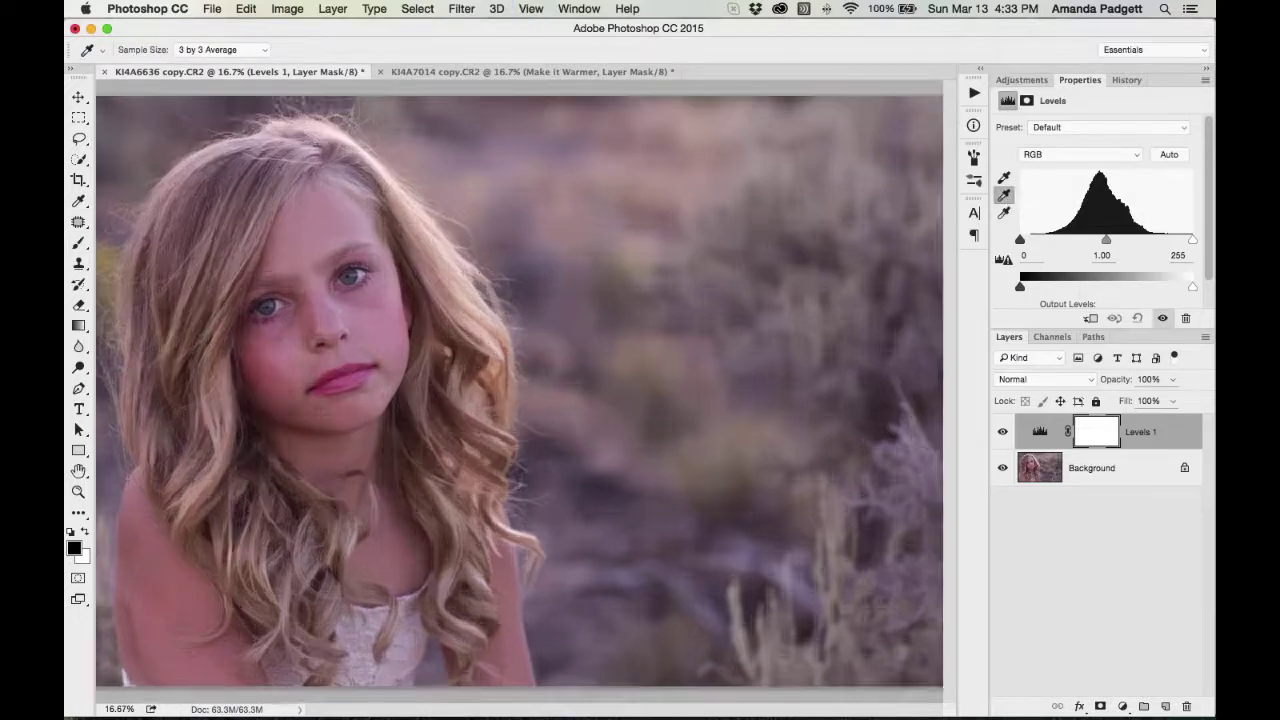
{"action": "scroll", "coordinate": [503, 294], "scroll_direction": "left", "scroll_amount": 5}
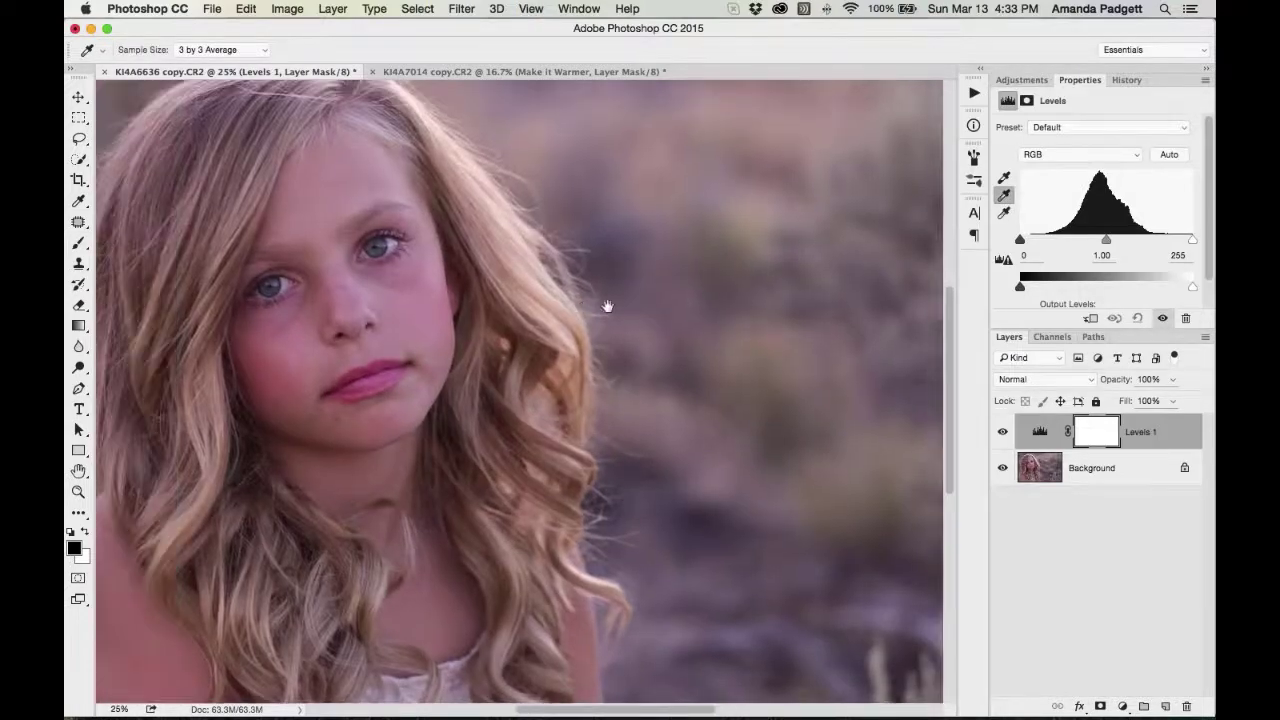
{"action": "left_click", "coordinate": [350, 281]}
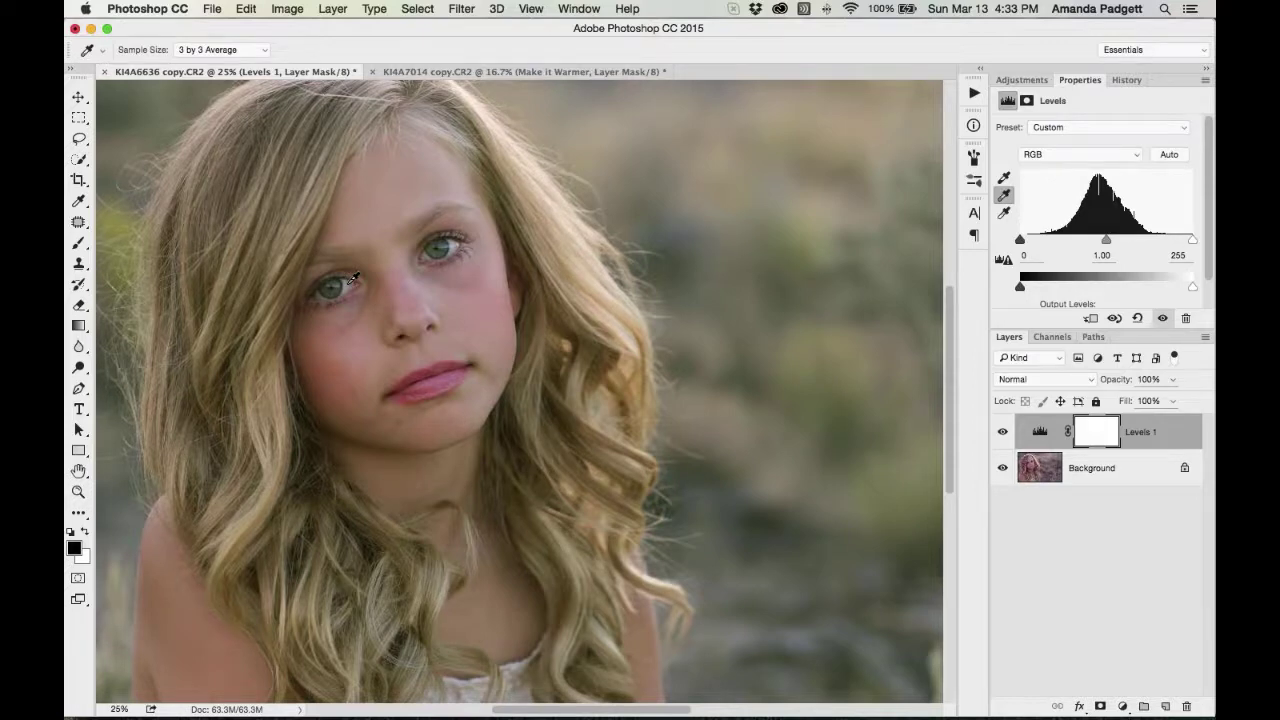
{"action": "left_click", "coordinate": [973, 125]}
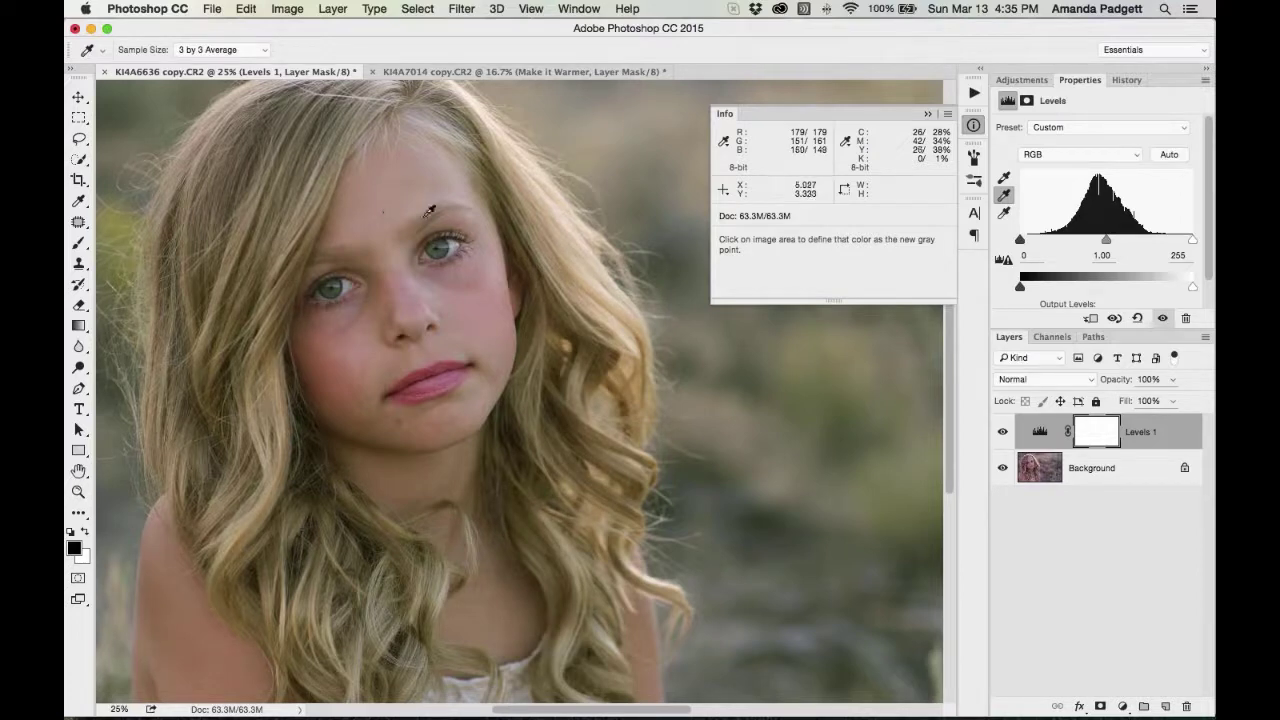
{"action": "left_click", "coordinate": [931, 116]}
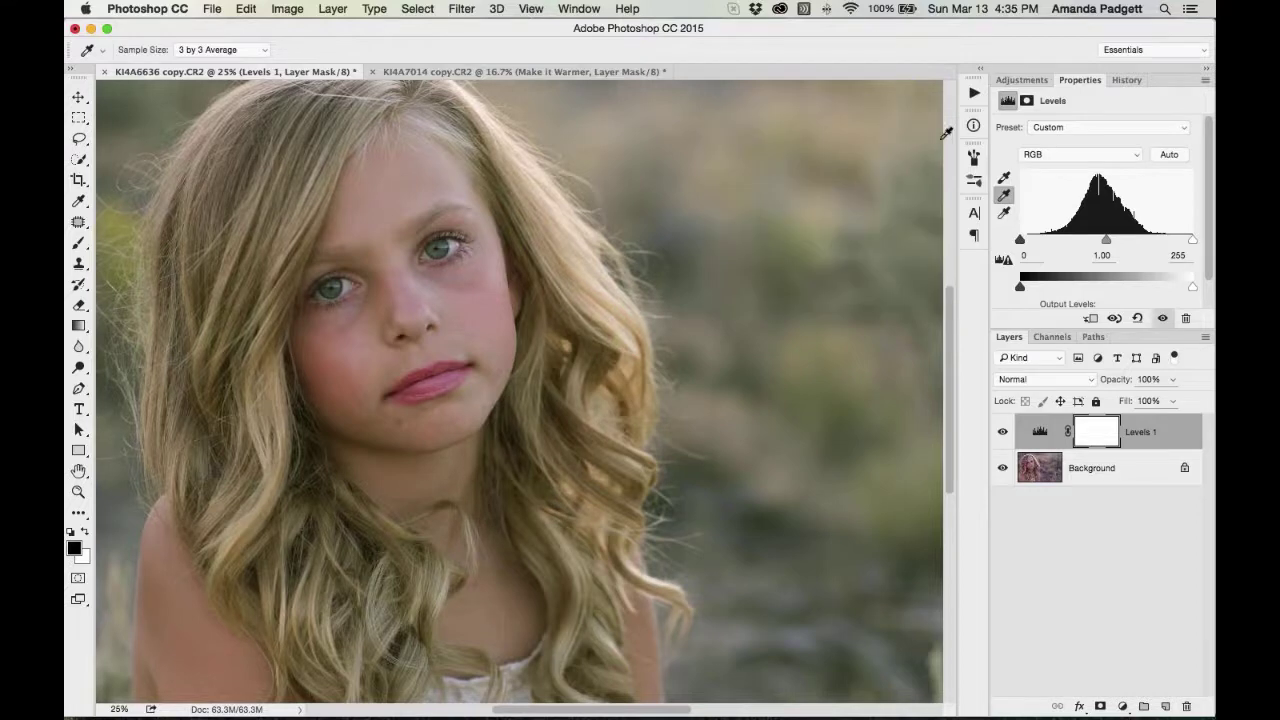
Add a second Levels layer with RGB input levels 26, 1.25 and 244, and check the forehead's color values
{"action": "left_click", "coordinate": [1122, 706]}
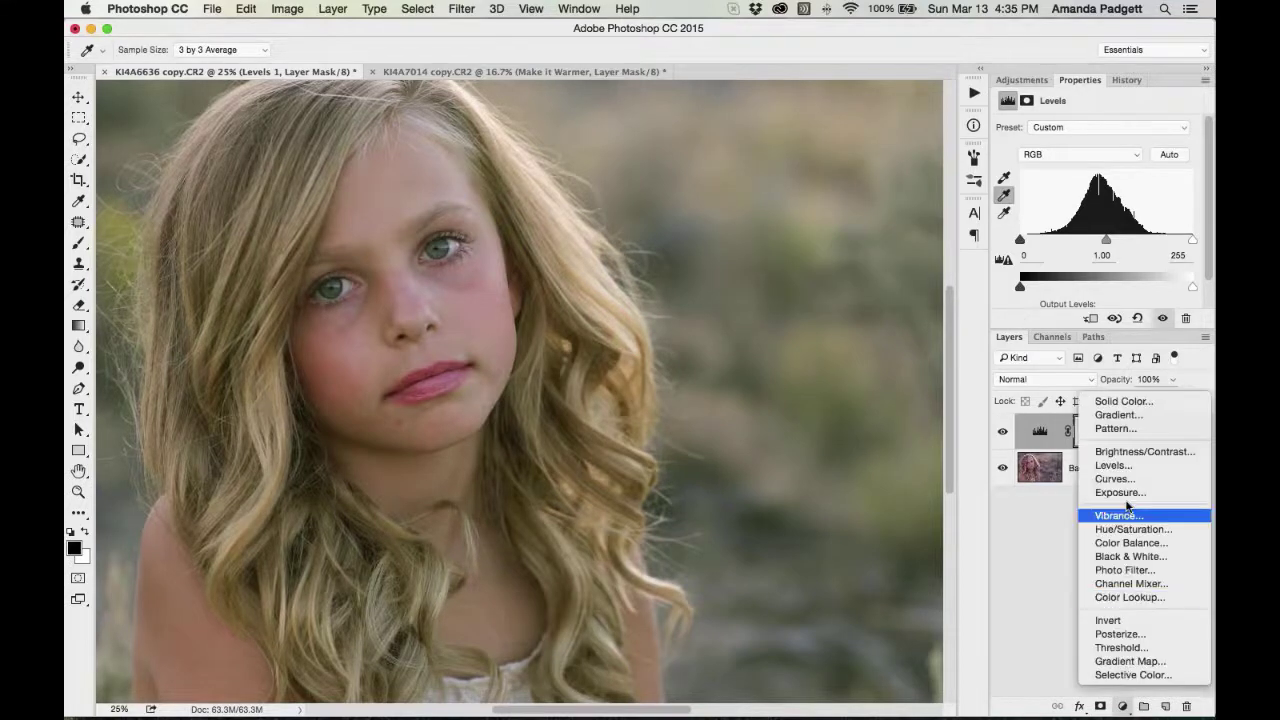
{"action": "left_click", "coordinate": [1127, 467]}
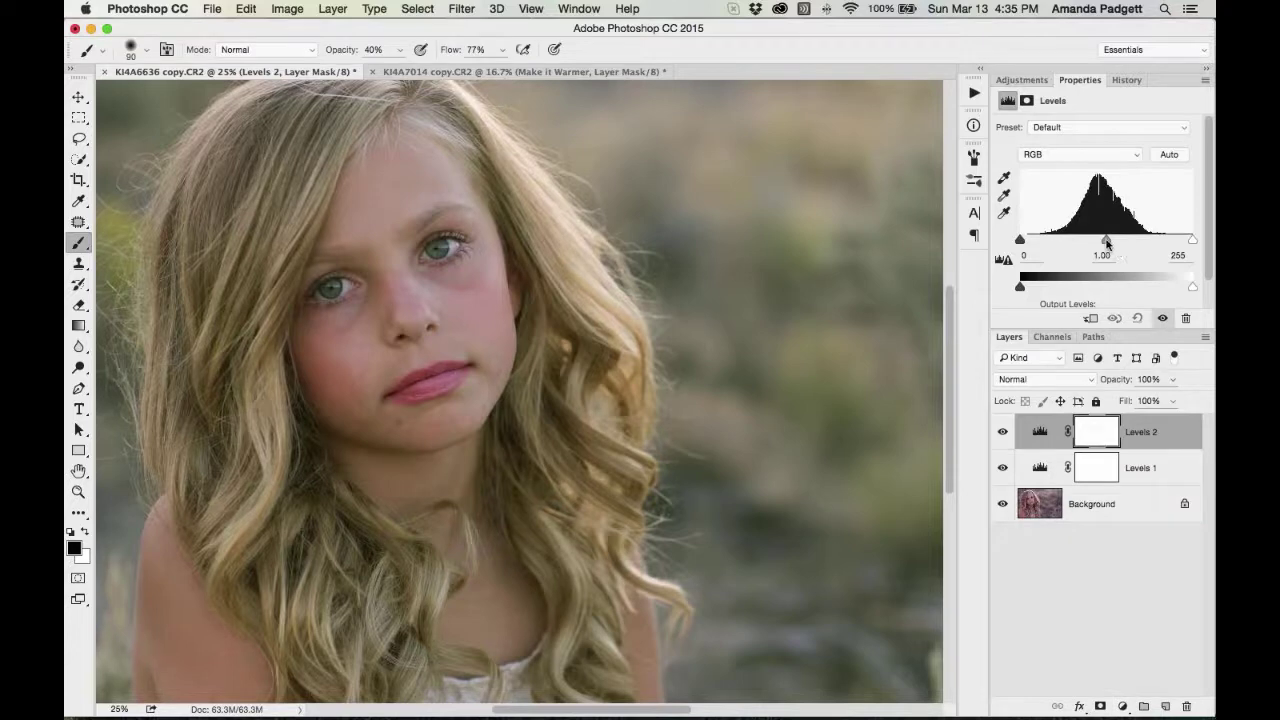
{"action": "left_click_drag", "start_coordinate": [1107, 242], "coordinate": [1098, 242]}
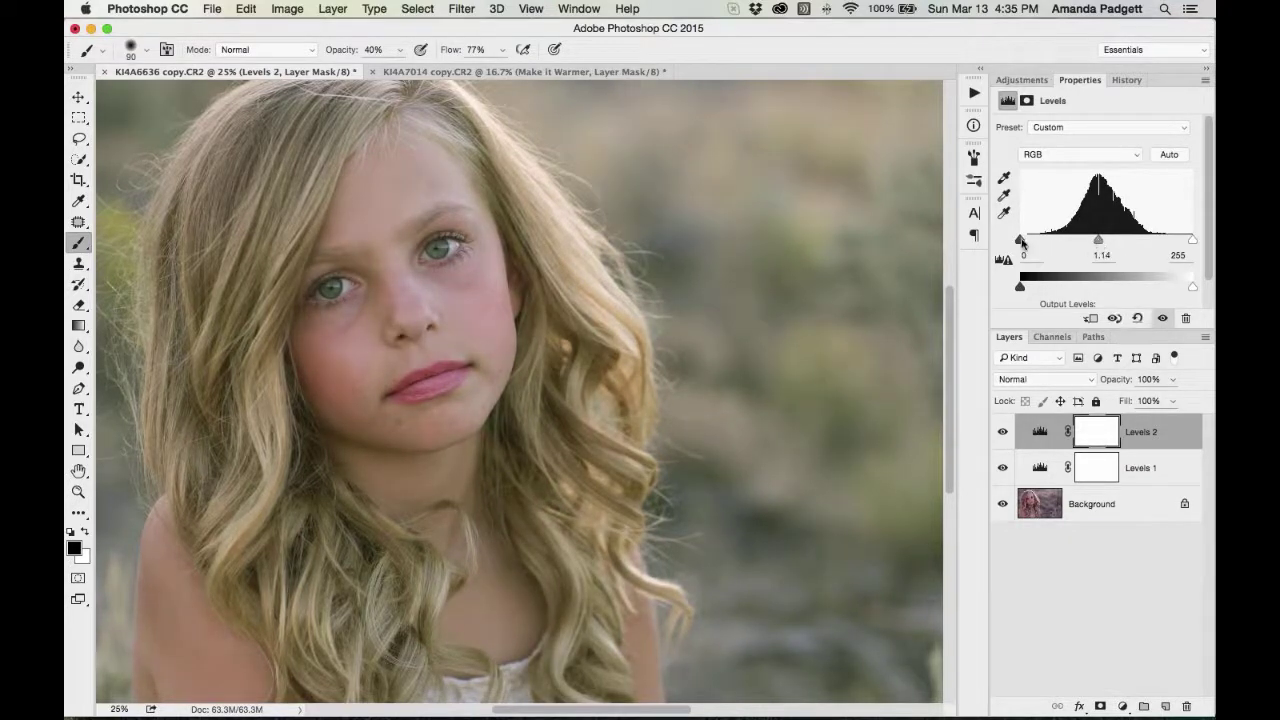
{"action": "left_click_drag", "start_coordinate": [1021, 242], "coordinate": [1030, 242]}
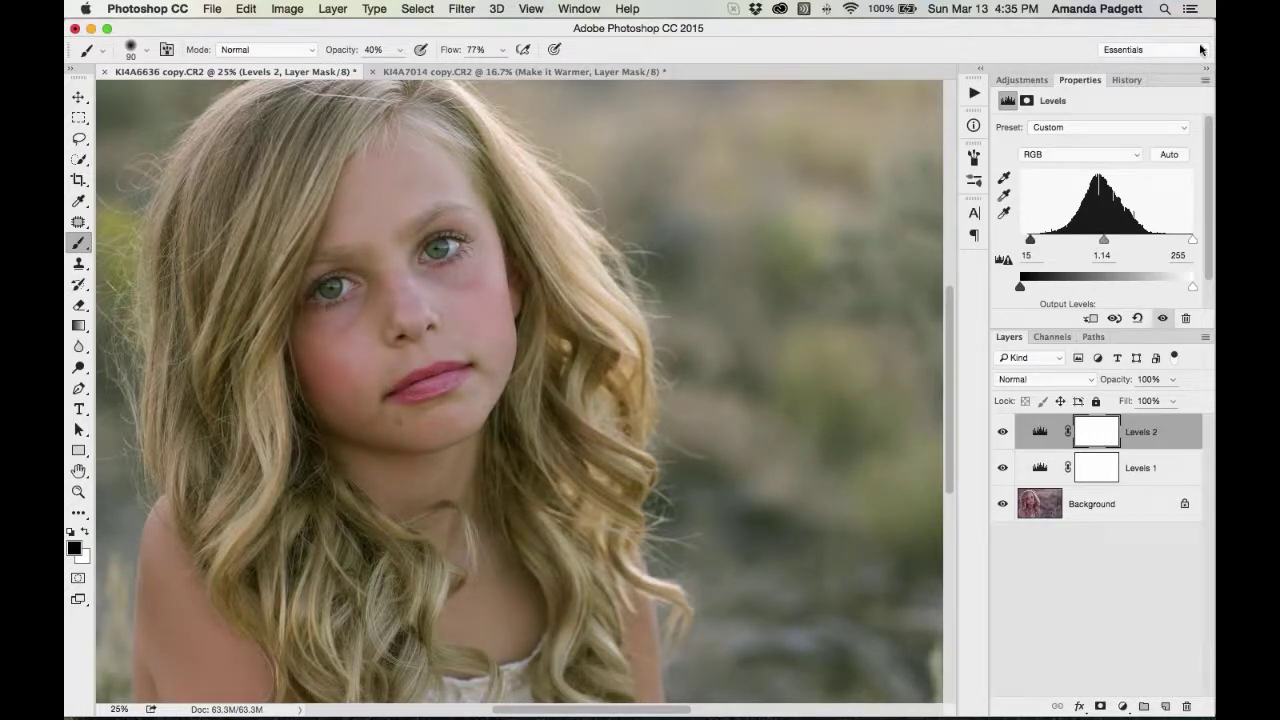
{"action": "left_click_drag", "start_coordinate": [1193, 242], "coordinate": [1186, 242]}
{"action": "left_click_drag", "start_coordinate": [1102, 245], "coordinate": [1035, 241]}
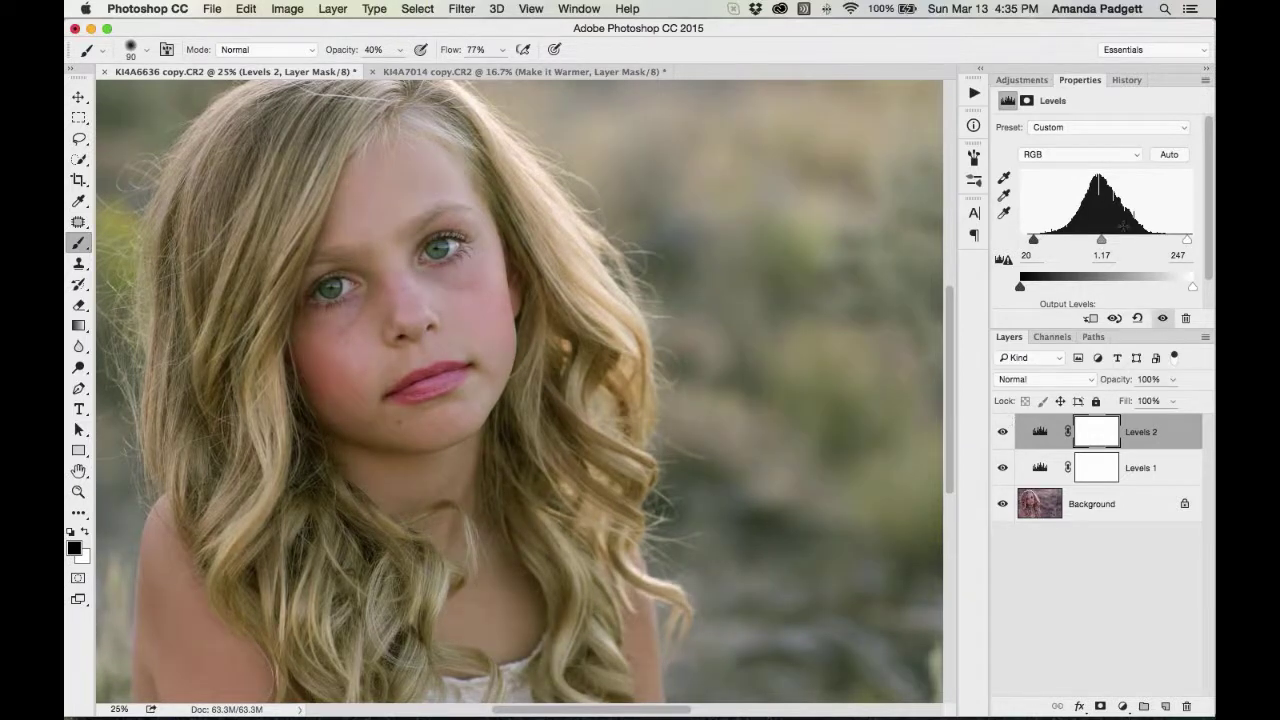
{"action": "left_click_drag", "start_coordinate": [1102, 241], "coordinate": [1038, 243]}
{"action": "mouse_move", "coordinate": [1187, 242]}
{"action": "left_mouse_down"}
{"action": "mouse_move", "coordinate": [1168, 246]}
{"action": "mouse_move", "coordinate": [1187, 245]}
{"action": "left_mouse_up"}
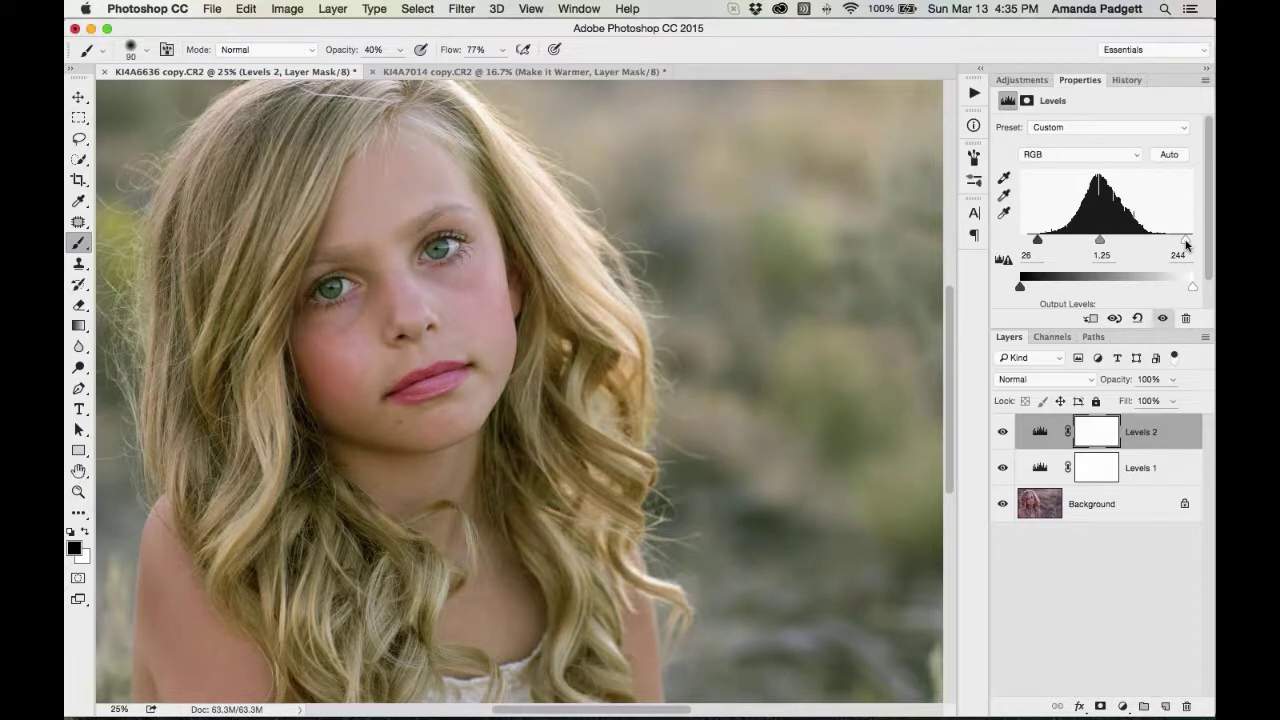
{"action": "left_click", "coordinate": [973, 125]}
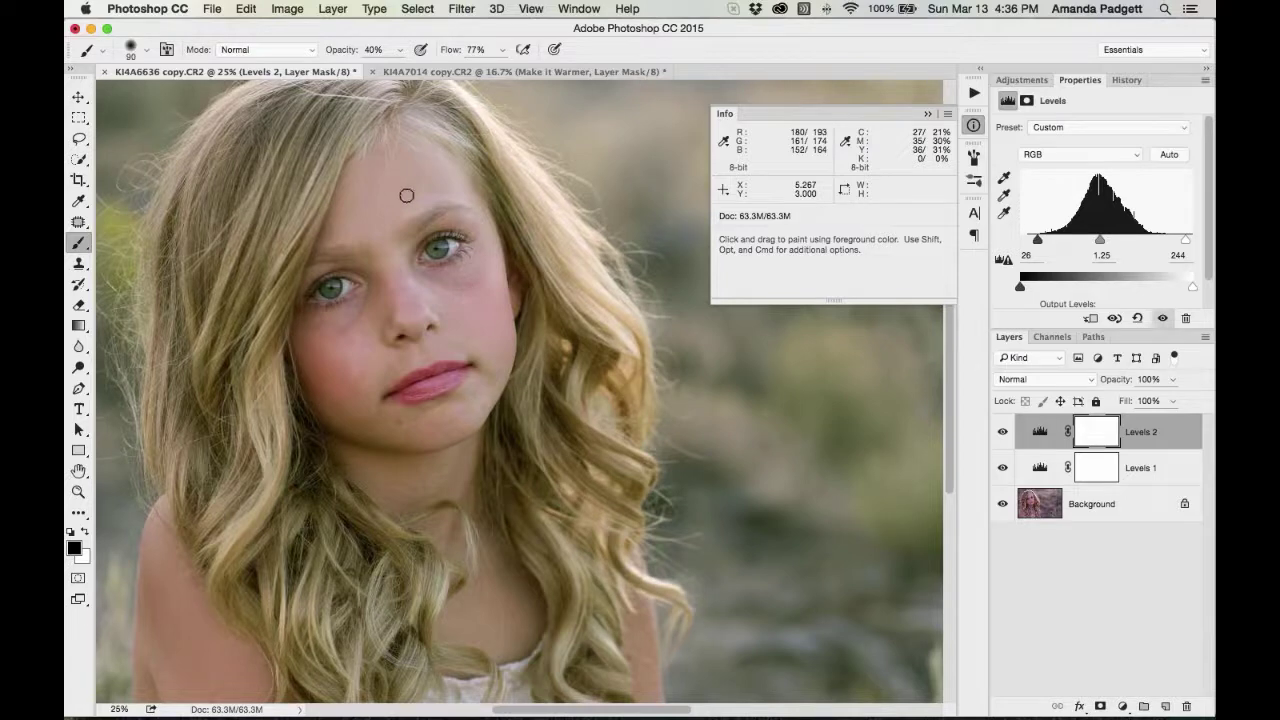
{"action": "left_click", "coordinate": [927, 114]}
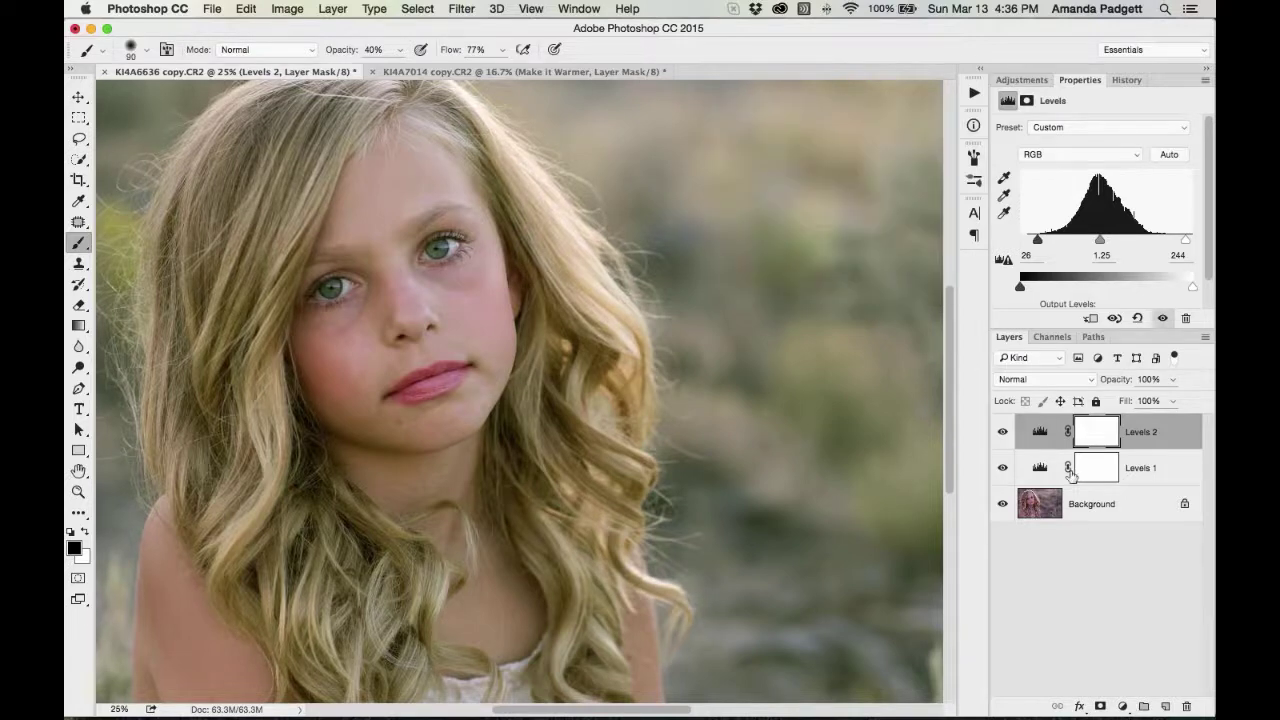
Rename the lower Levels layer fix wb and the upper one brighten, and compare the edit with the original Background
{"action": "double_click", "coordinate": [1141, 468]}
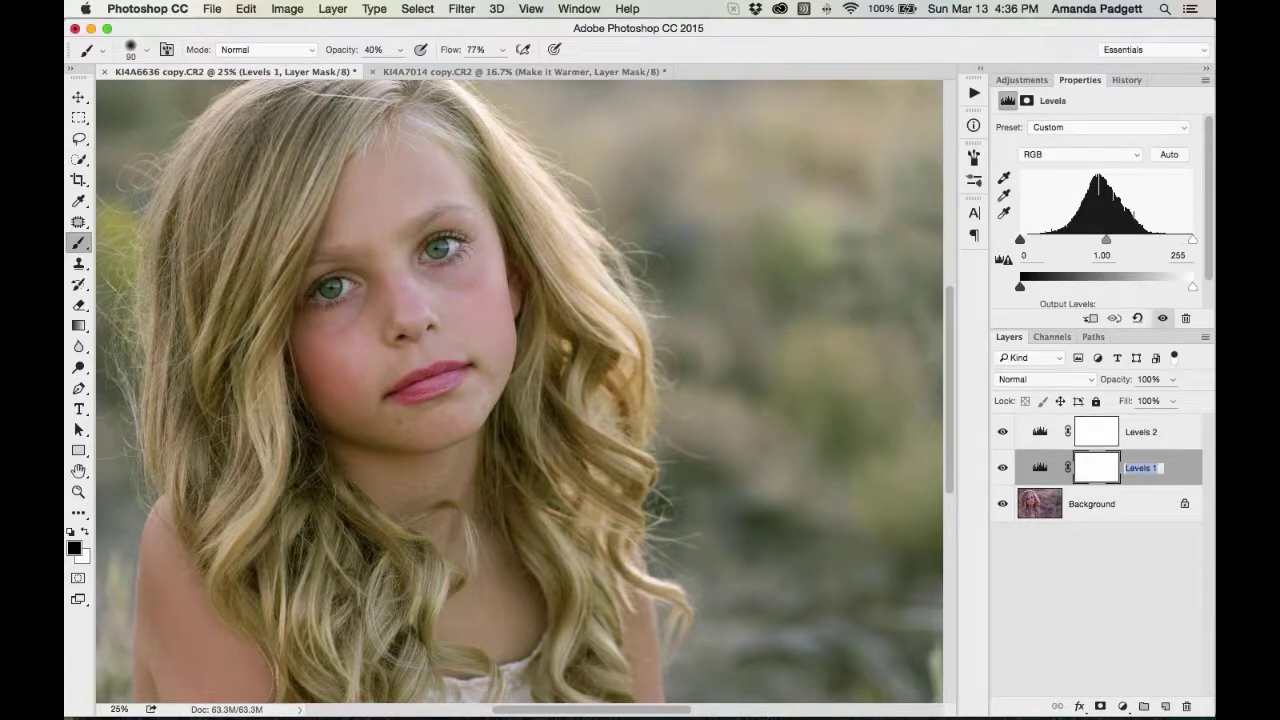
{"action": "type", "text": "fix we"}
{"action": "key", "text": "BackSpace"}
{"action": "type", "text": "b"}
{"action": "key", "text": "Return"}
{"action": "double_click", "coordinate": [1147, 436]}
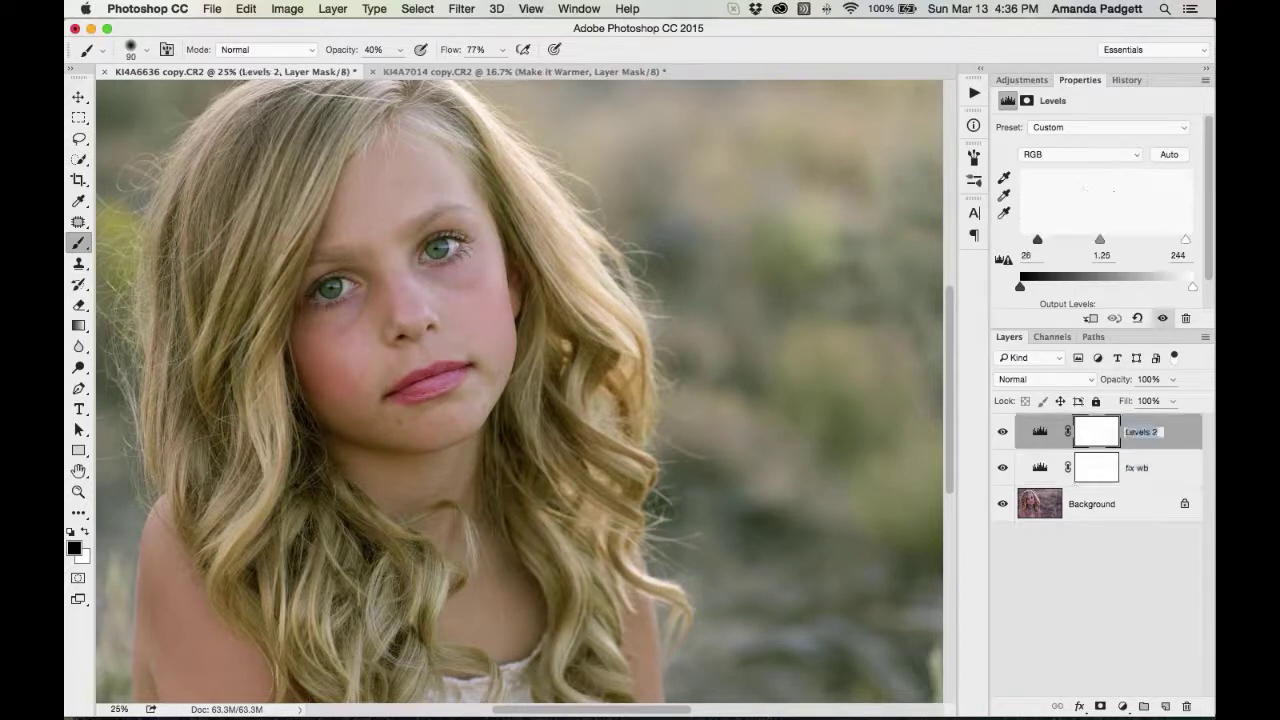
{"action": "type", "text": "brighten"}
{"action": "key", "text": "Return"}
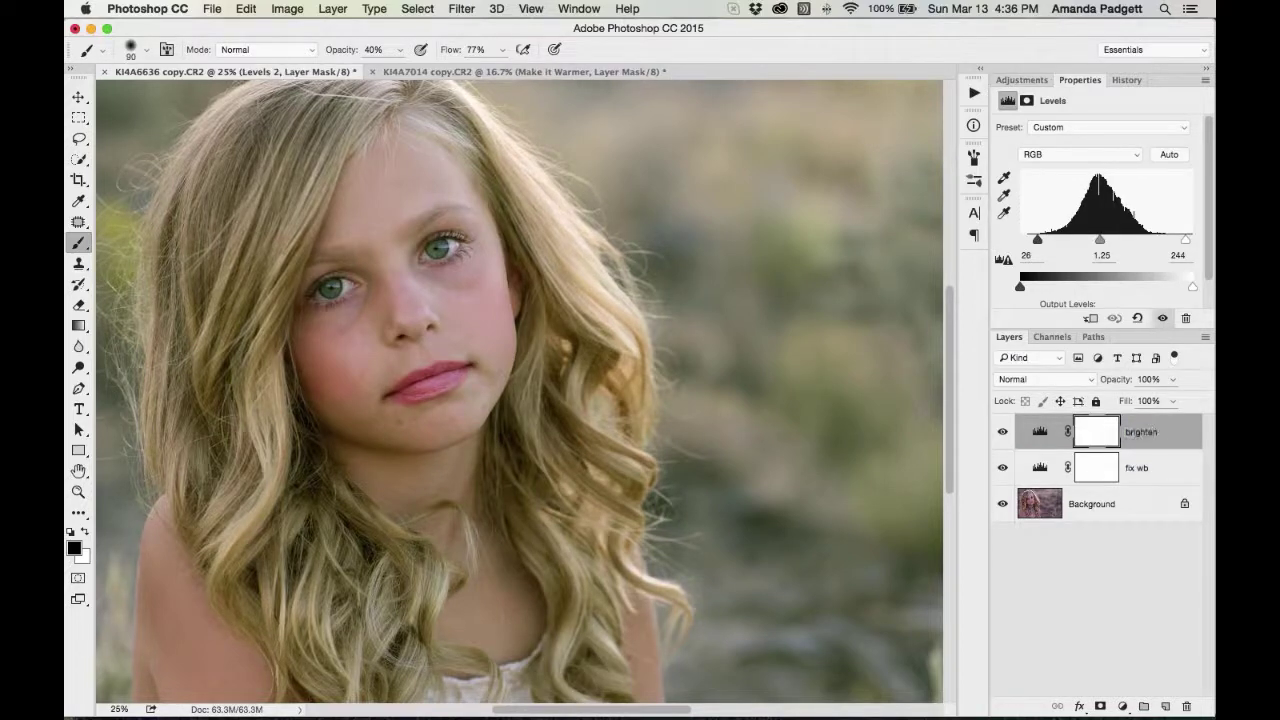
{"action": "left_click", "coordinate": [1001, 505], "text": "alt"}
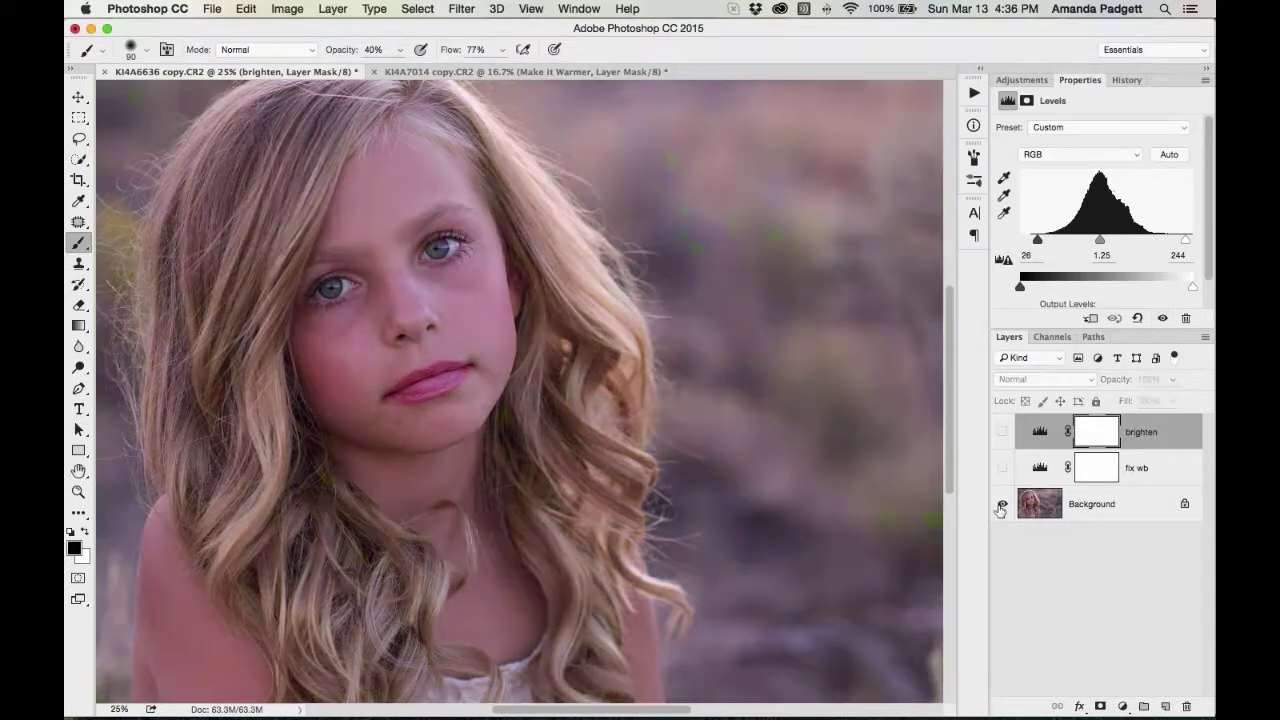
{"action": "left_click", "coordinate": [1001, 505], "text": "alt"}
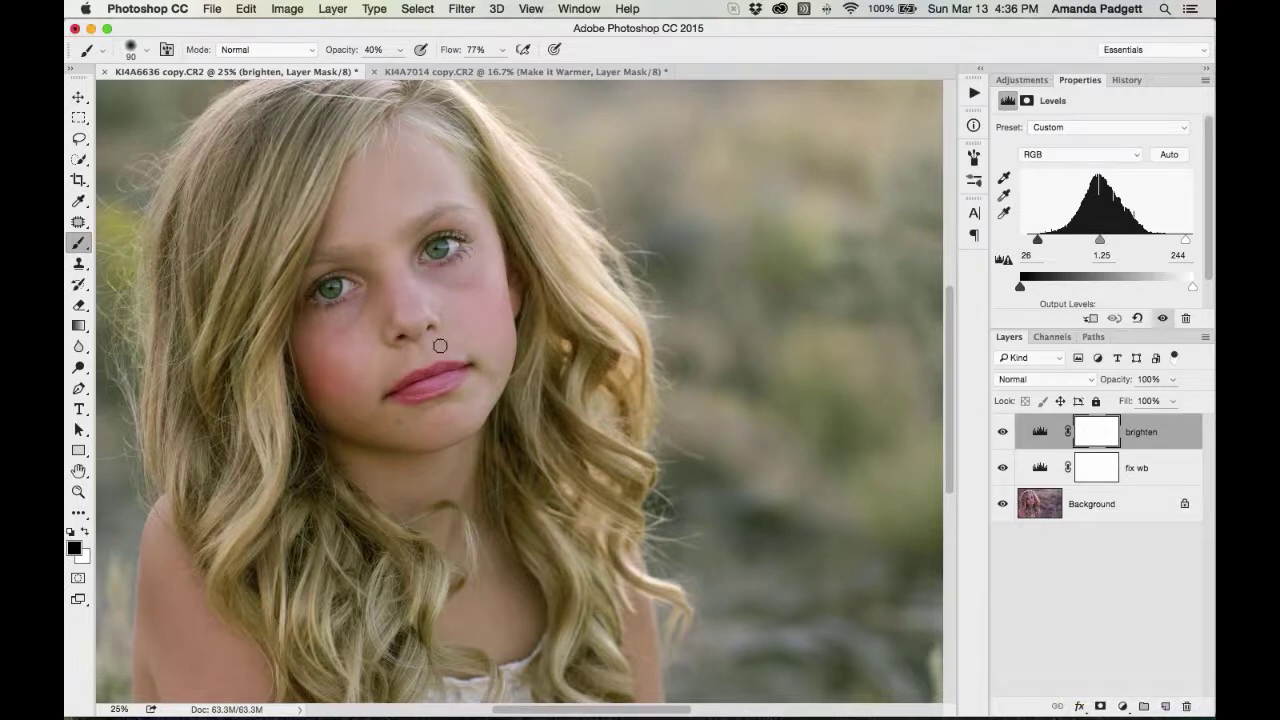
Add a black Solid Color fill layer above the brighten layer and invert its layer mask to black
{"action": "key", "text": "super+plus"}
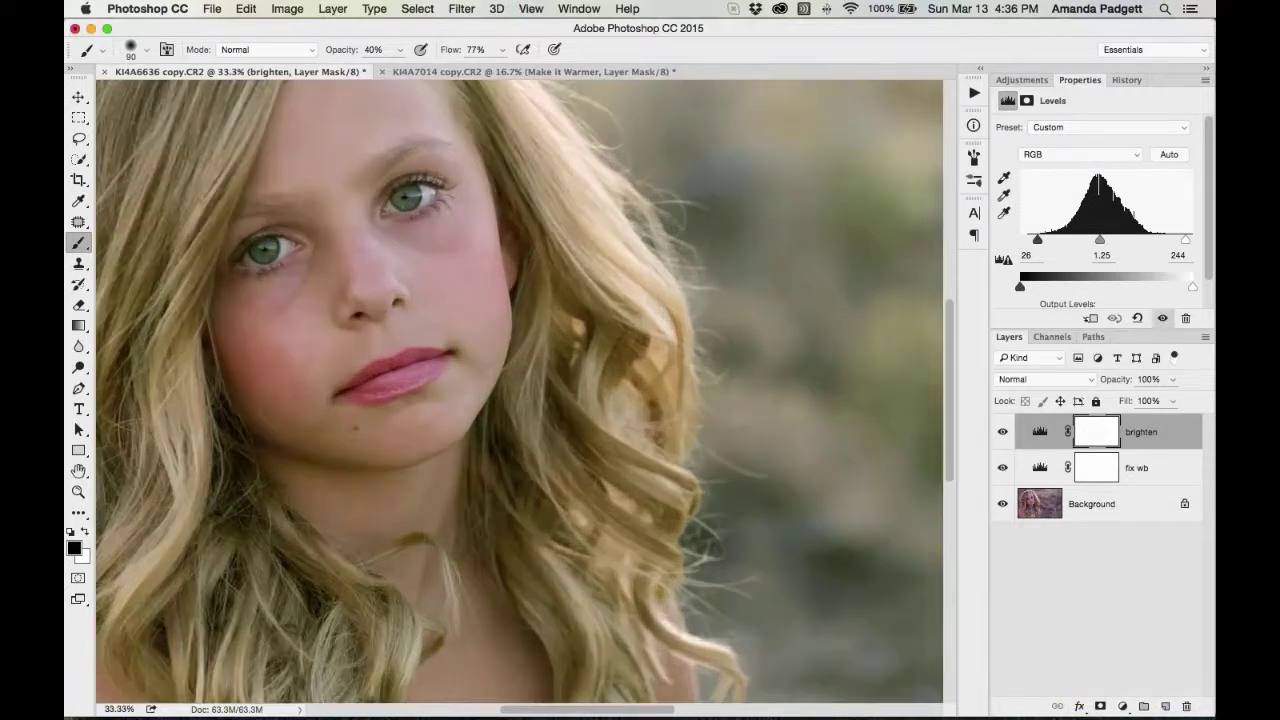
{"action": "left_click_drag", "start_coordinate": [440, 352], "coordinate": [597, 413]}
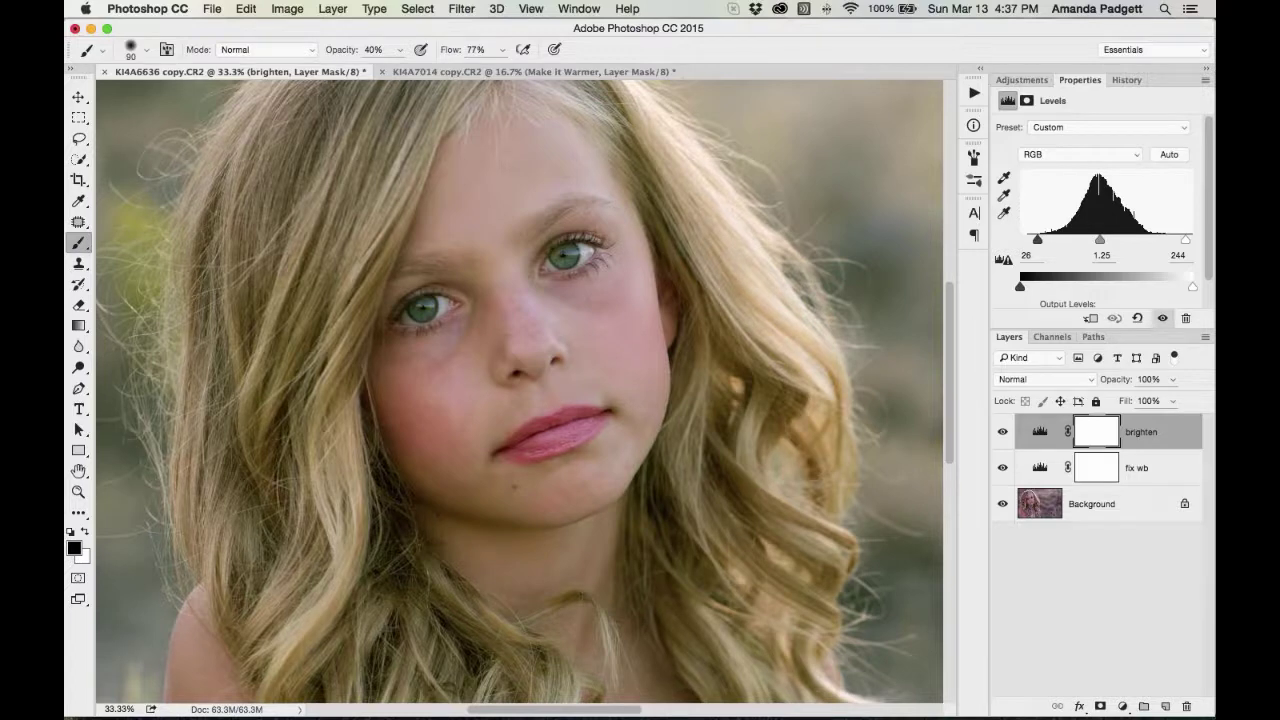
{"action": "left_click", "coordinate": [1126, 707]}
{"action": "left_click", "coordinate": [1122, 401]}
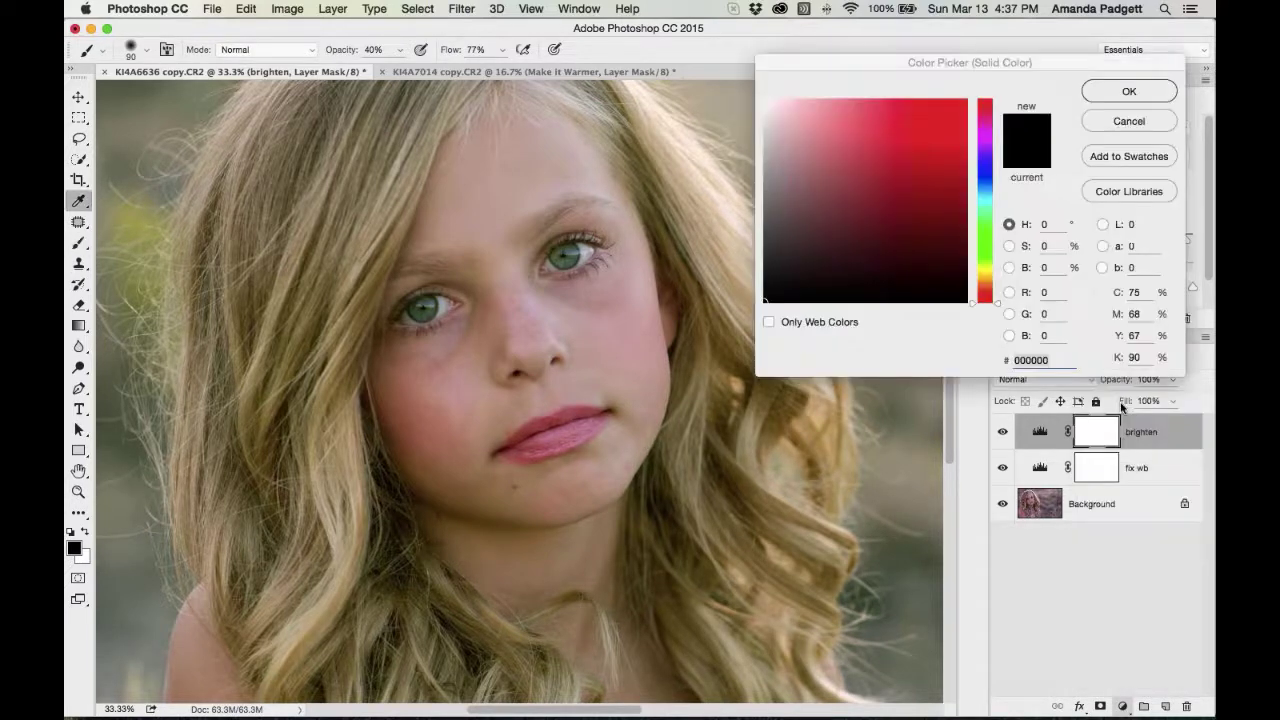
{"action": "left_click", "coordinate": [1119, 95]}
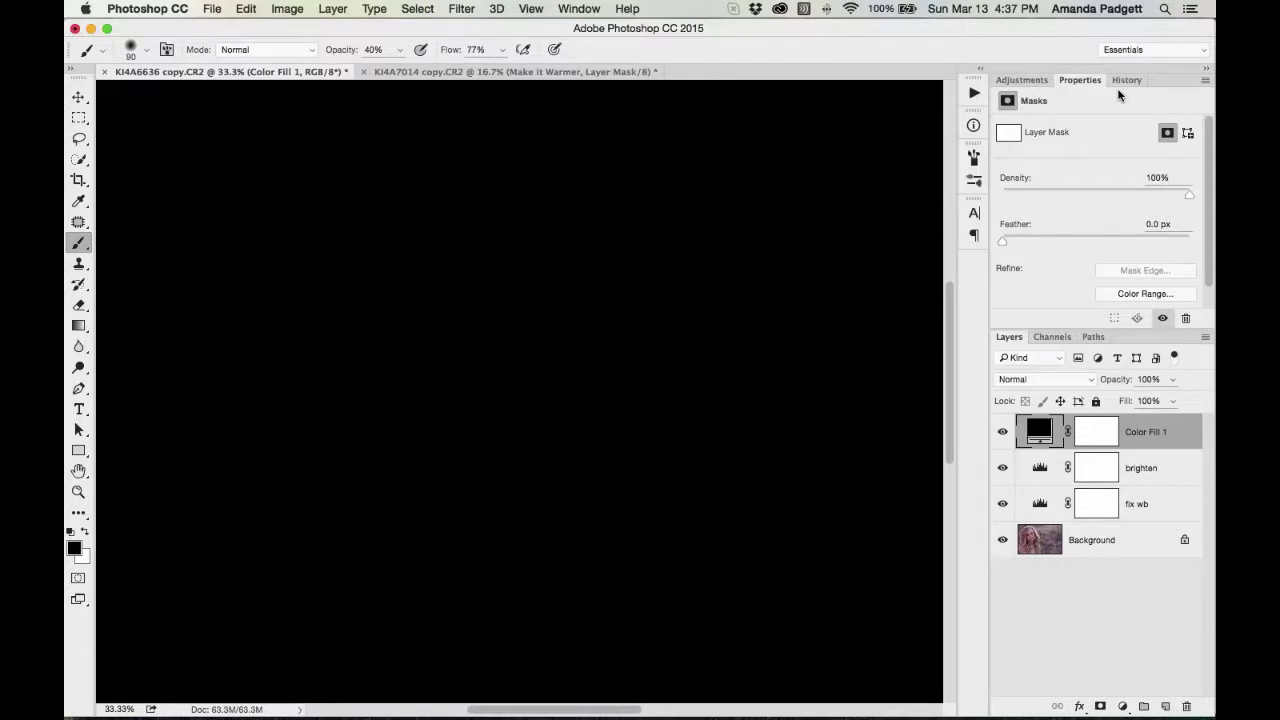
{"action": "left_click", "coordinate": [1097, 432]}
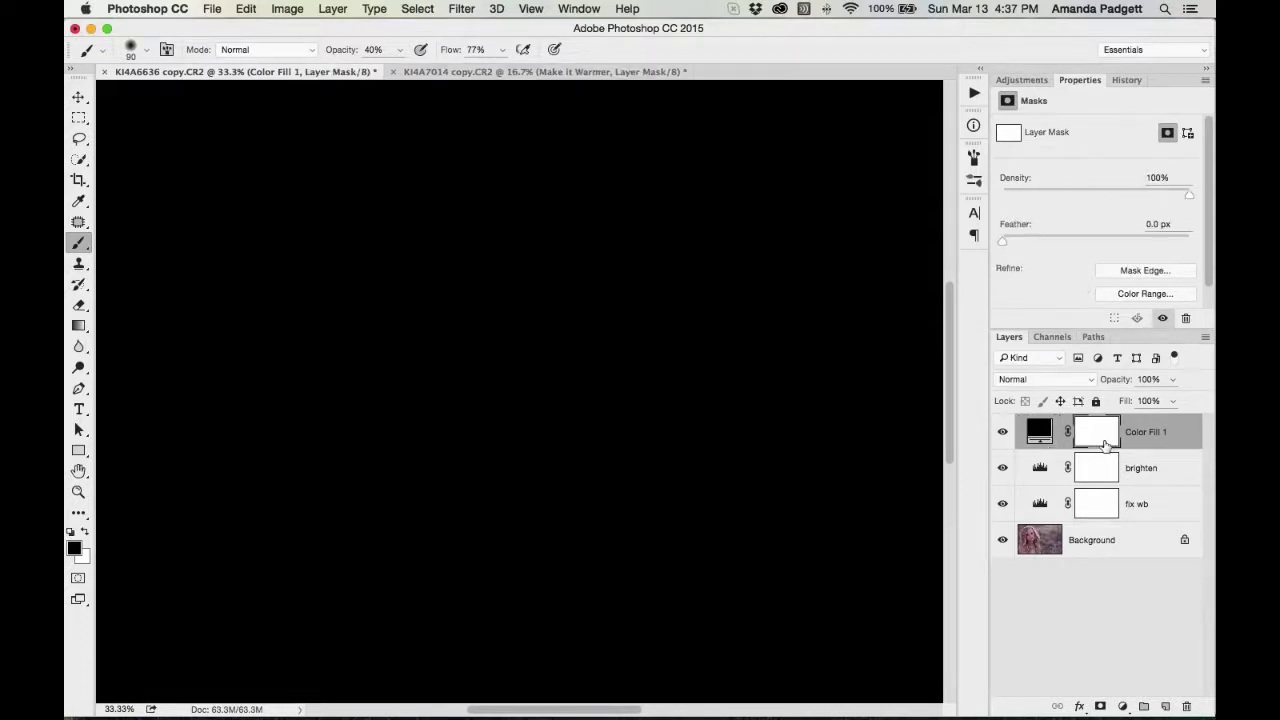
{"action": "key", "text": "super+i"}
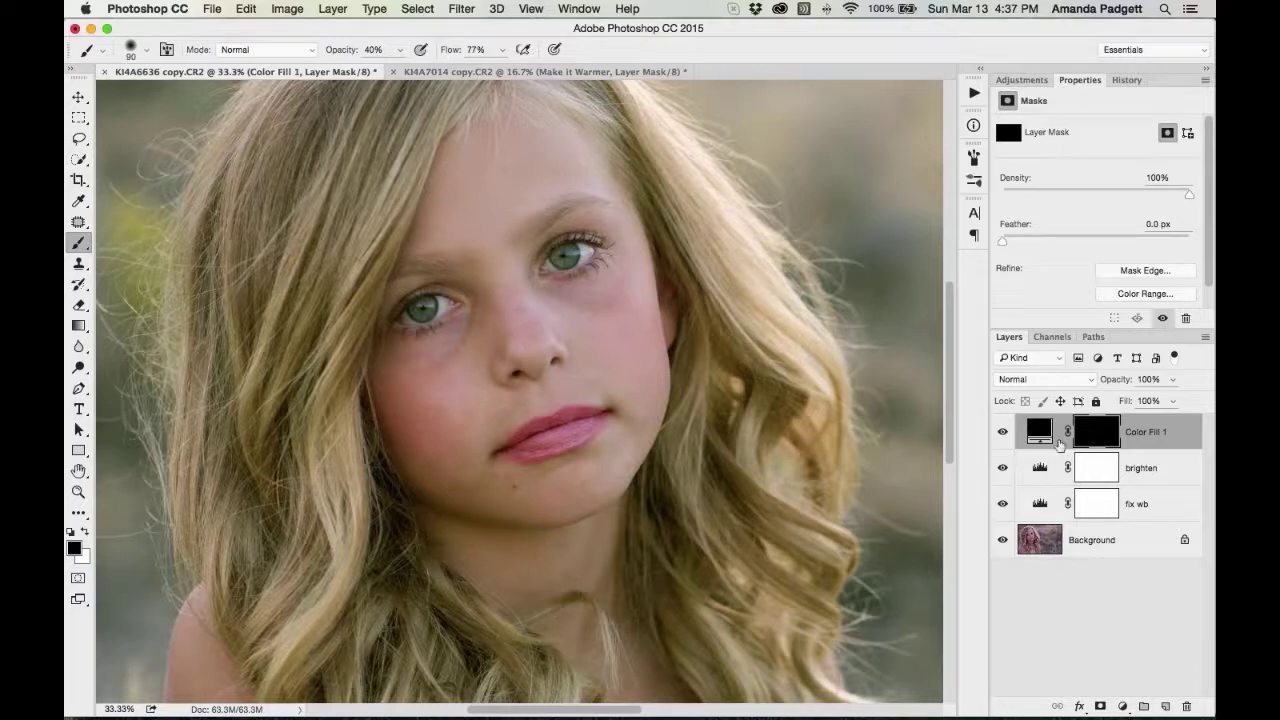
Change the fill layer's color to the skin tone c1aea2 sampled from the girl's forehead
{"action": "double_click", "coordinate": [1037, 436]}
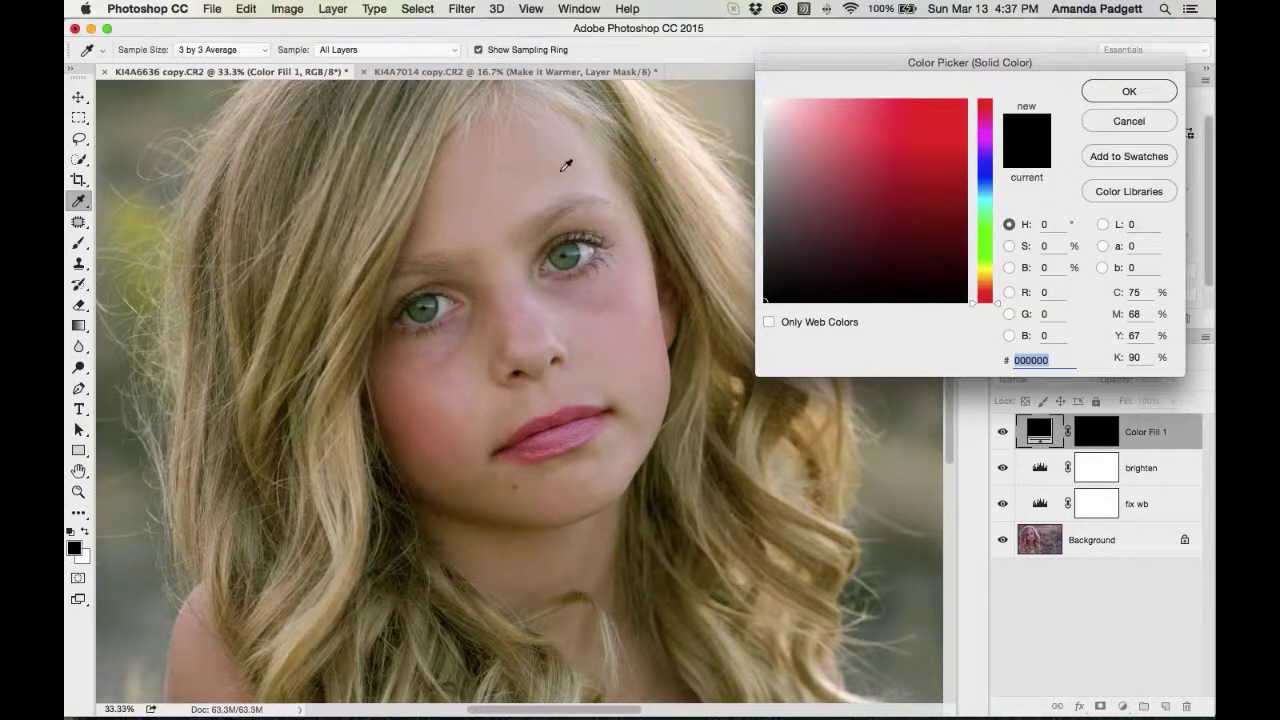
{"action": "left_click", "coordinate": [514, 193]}
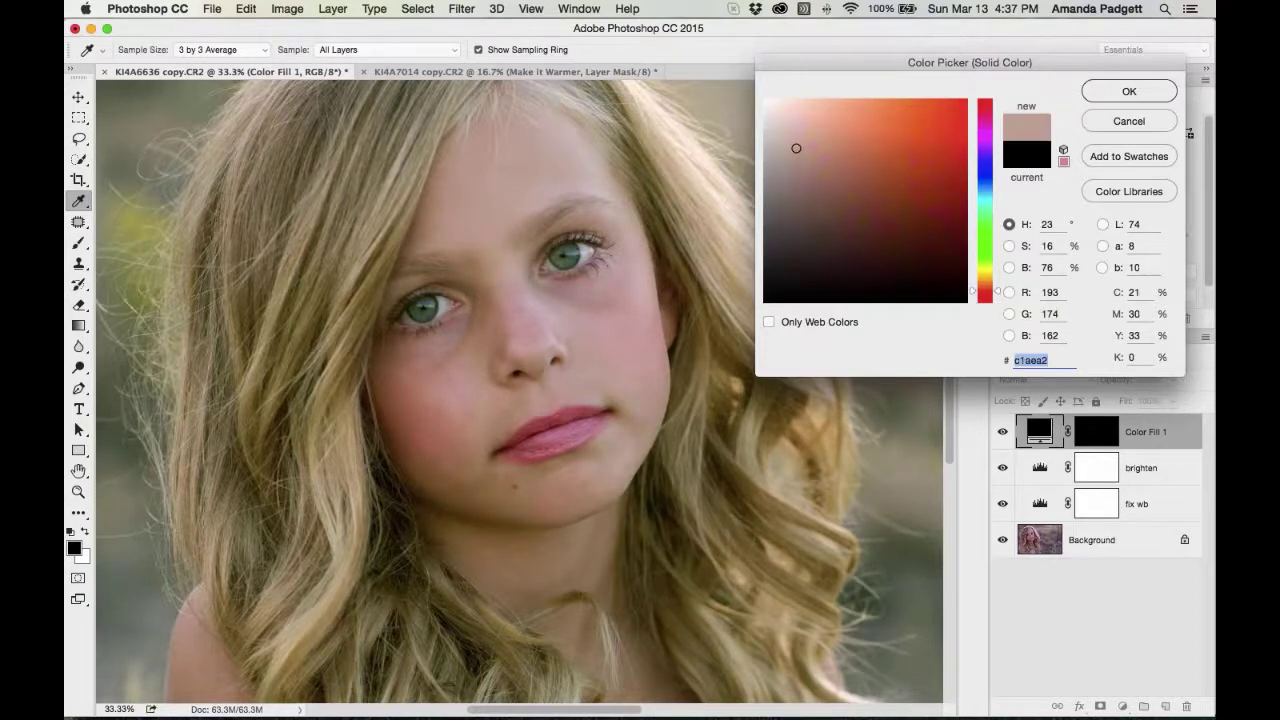
Sample an even skin tone from the cheek as the solid fill colour, c1aea7, and accept it
{"action": "left_click", "coordinate": [600, 312]}
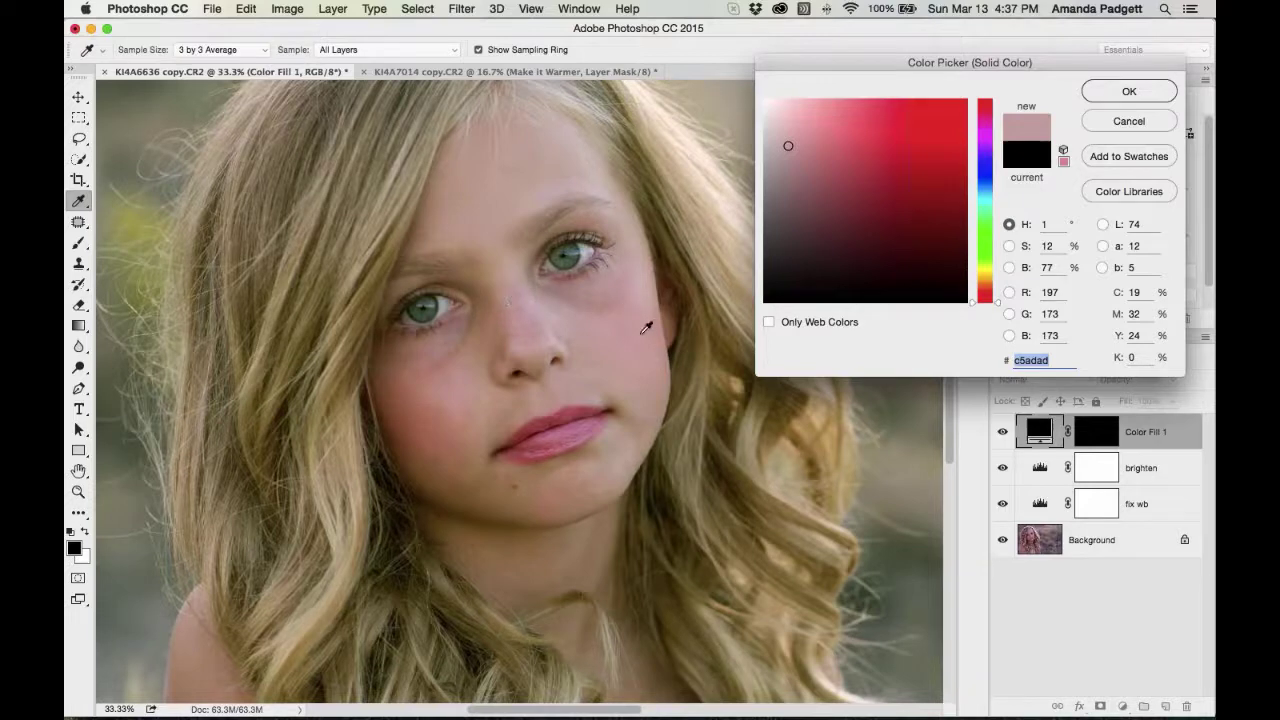
{"action": "left_click", "coordinate": [592, 374]}
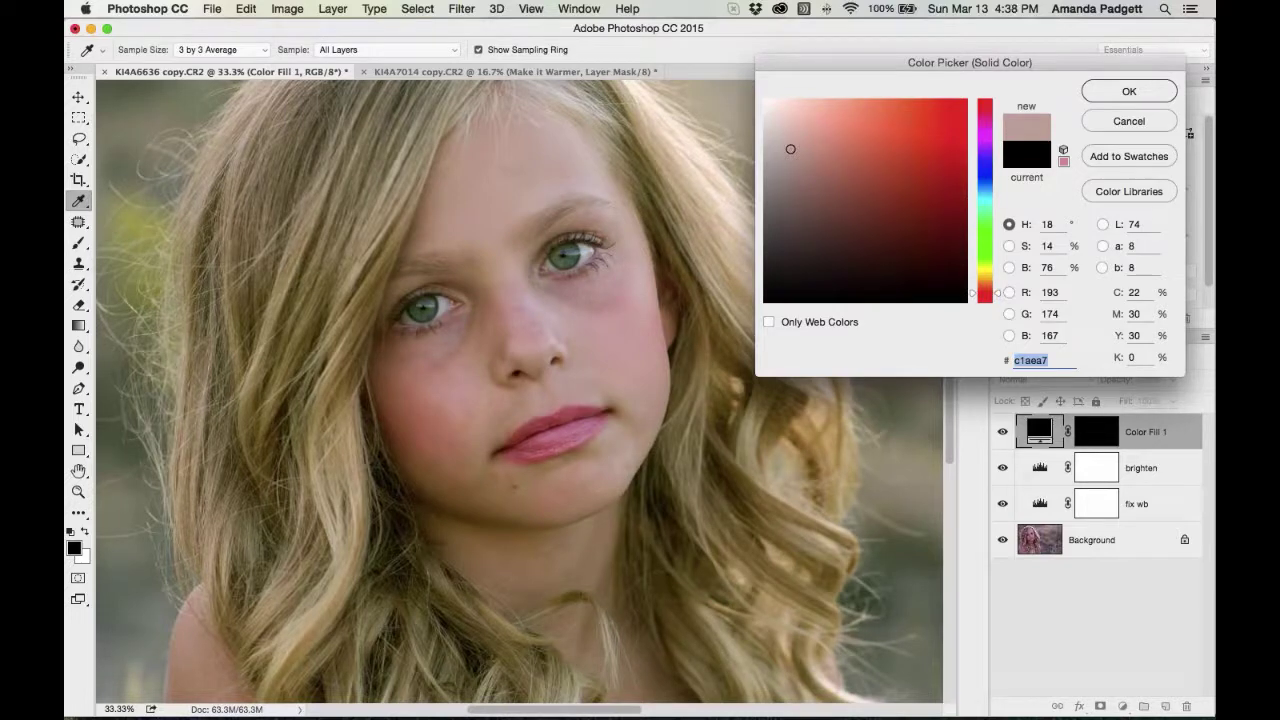
{"action": "left_click", "coordinate": [1099, 94]}
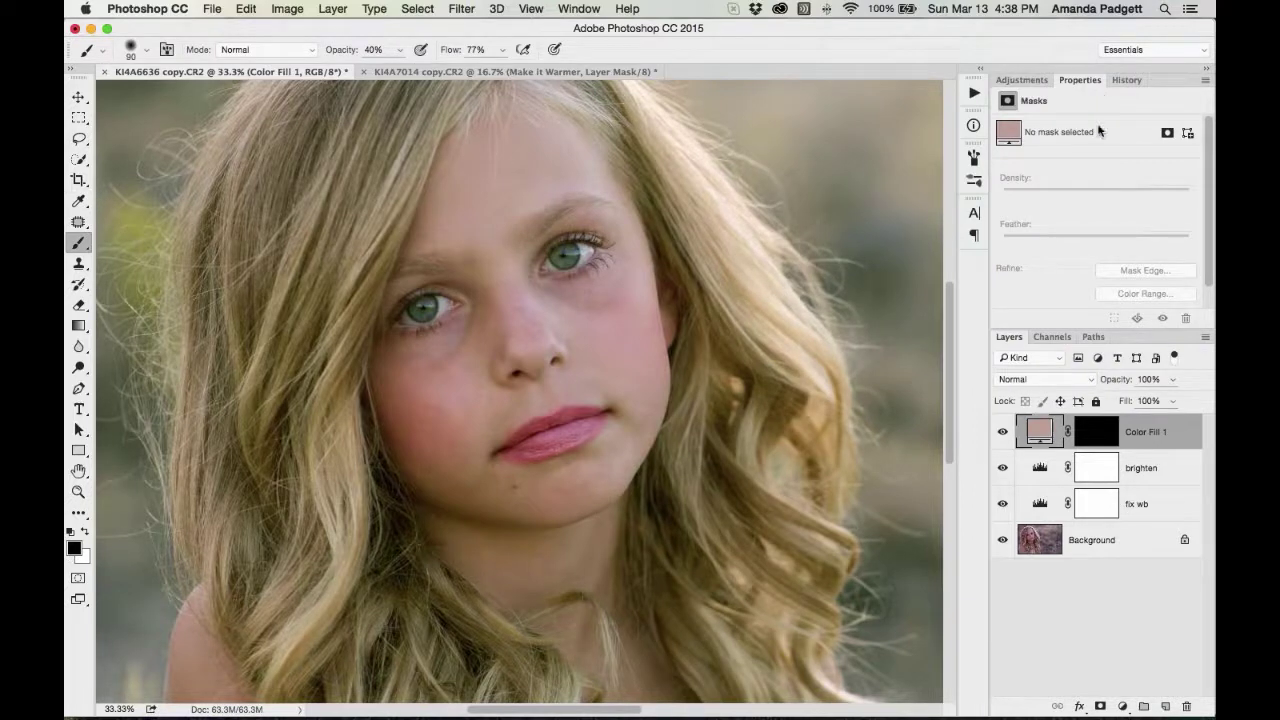
Paint white on the Color Fill 1 mask over the forehead and reddened cheek, using a 300 px brush at 34% opacity
{"action": "left_click", "coordinate": [1097, 441]}
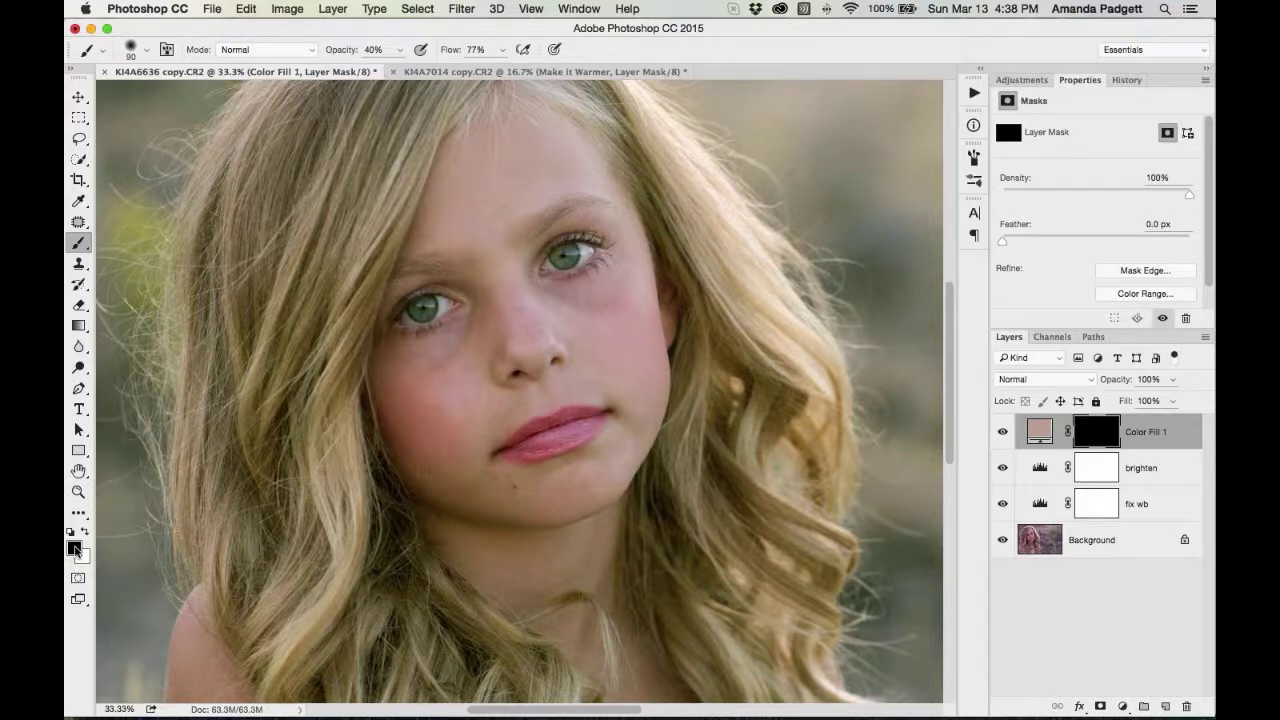
{"action": "key", "text": "x"}
{"action": "left_click_drag", "start_coordinate": [333, 53], "coordinate": [330, 52]}
{"action": "key", "text": "bracketright"}
{"action": "key", "text": "bracketright"}
{"action": "key", "text": "bracketright"}
{"action": "key", "text": "bracketright"}
{"action": "key", "text": "bracketright"}
{"action": "key", "text": "bracketright"}
{"action": "key", "text": "bracketright"}
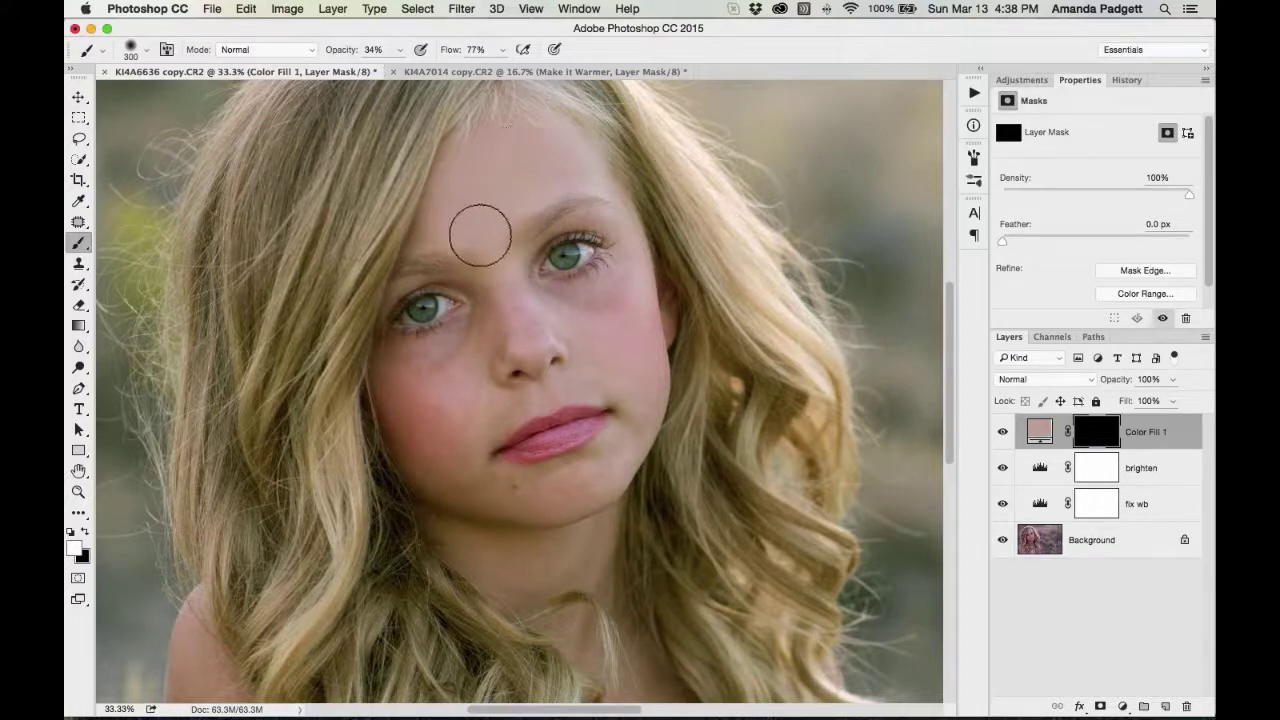
{"action": "left_click_drag", "start_coordinate": [480, 235], "coordinate": [491, 251]}
Paint the fill colour over the nose and the area beside the eye with a 175 px brush
{"action": "key", "text": "bracketleft"}
{"action": "key", "text": "bracketleft"}
{"action": "key", "text": "bracketleft"}
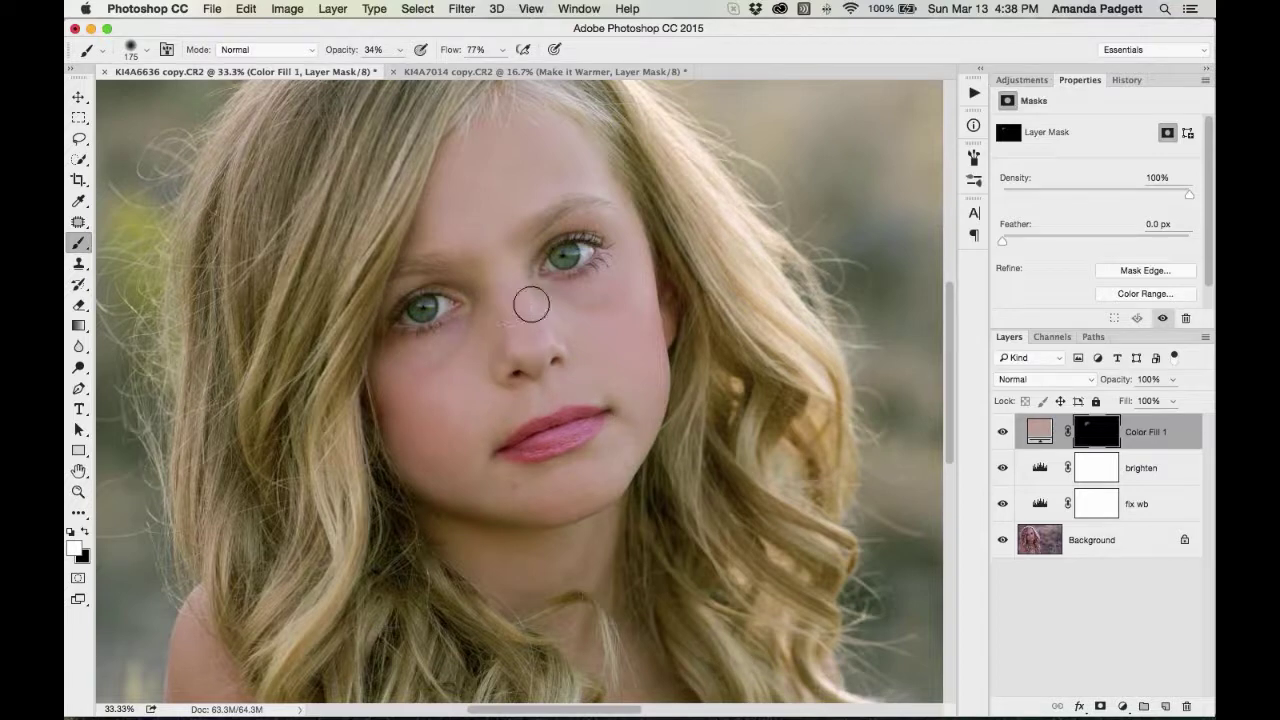
{"action": "mouse_move", "coordinate": [531, 304]}
{"action": "left_mouse_down"}
{"action": "mouse_move", "coordinate": [606, 291]}
{"action": "mouse_move", "coordinate": [623, 274]}
{"action": "mouse_move", "coordinate": [629, 217]}
{"action": "left_mouse_up"}
Paint the fill colour around the eye nearest the hair with an 80 px brush
{"action": "key", "text": "bracketleft"}
{"action": "key", "text": "bracketleft"}
{"action": "key", "text": "bracketleft"}
{"action": "key", "text": "bracketleft"}
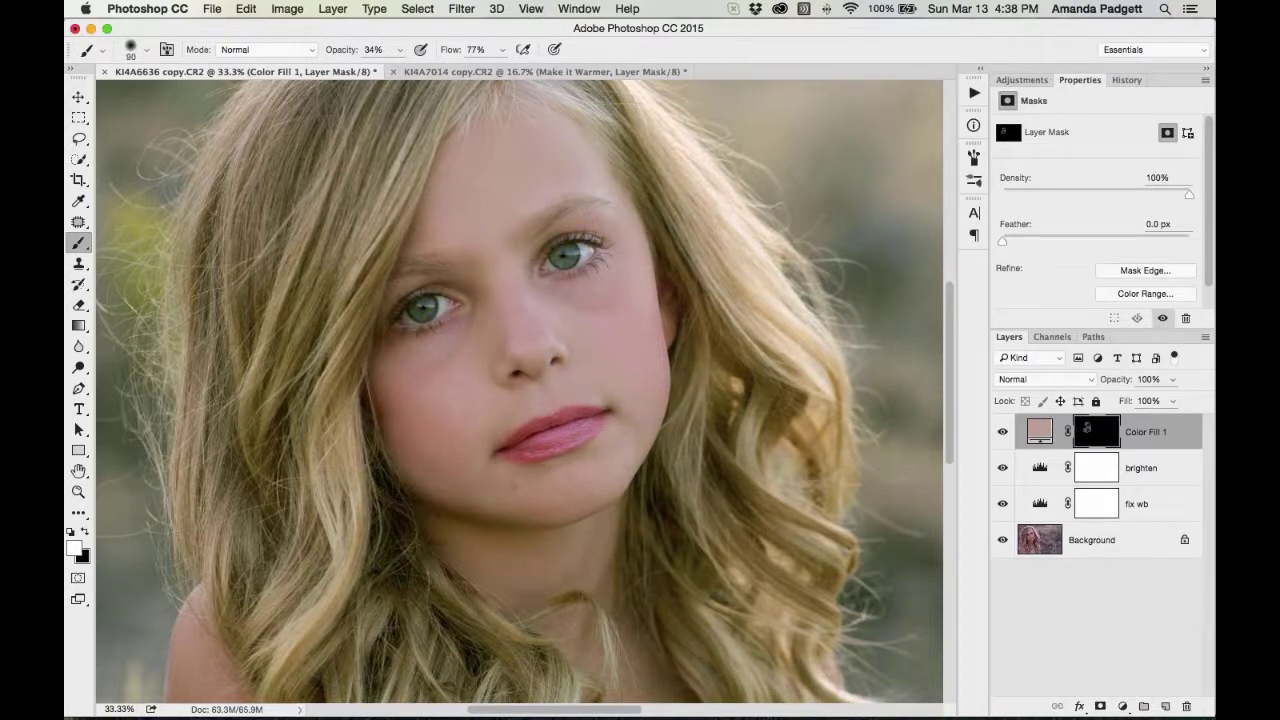
{"action": "key", "text": "bracketleft"}
{"action": "mouse_move", "coordinate": [458, 282]}
{"action": "left_mouse_down"}
{"action": "mouse_move", "coordinate": [383, 297]}
{"action": "mouse_move", "coordinate": [375, 317]}
{"action": "left_mouse_up"}
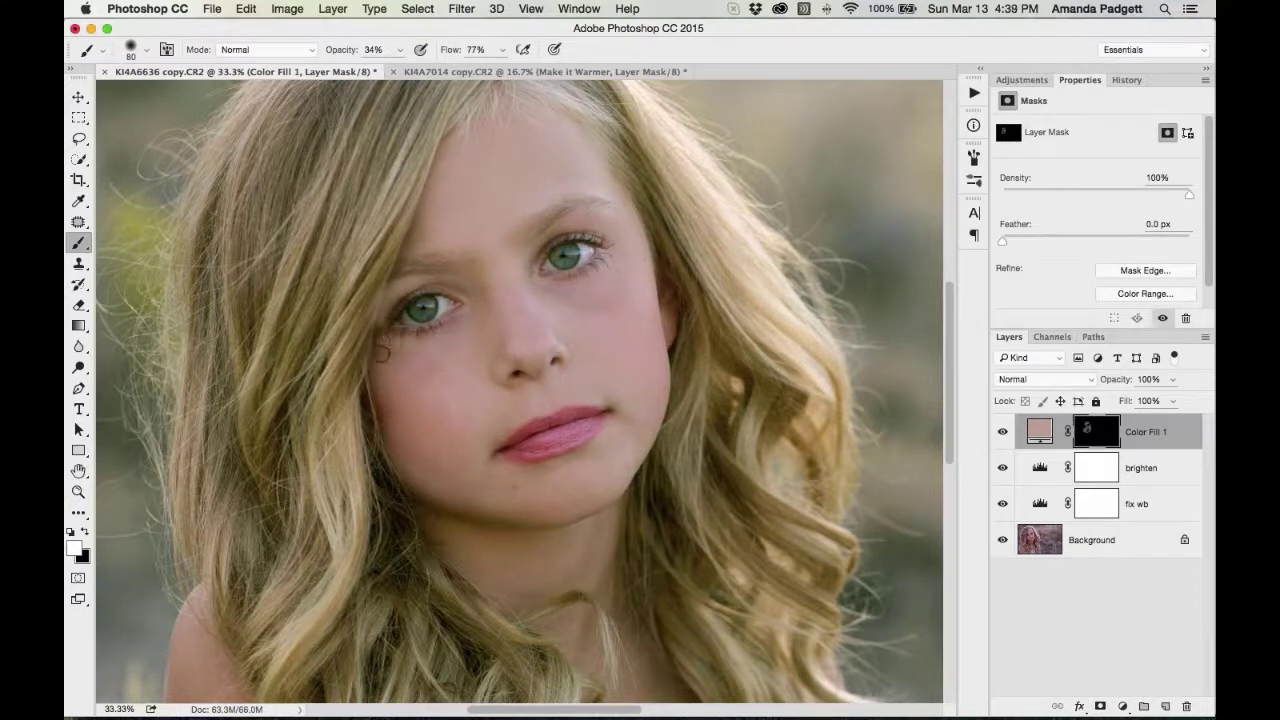
Enlarge the brush to 200 px and even out the red cheek below that eye on the mask
{"action": "key", "text": "bracketright"}
{"action": "key", "text": "bracketright"}
{"action": "key", "text": "bracketright"}
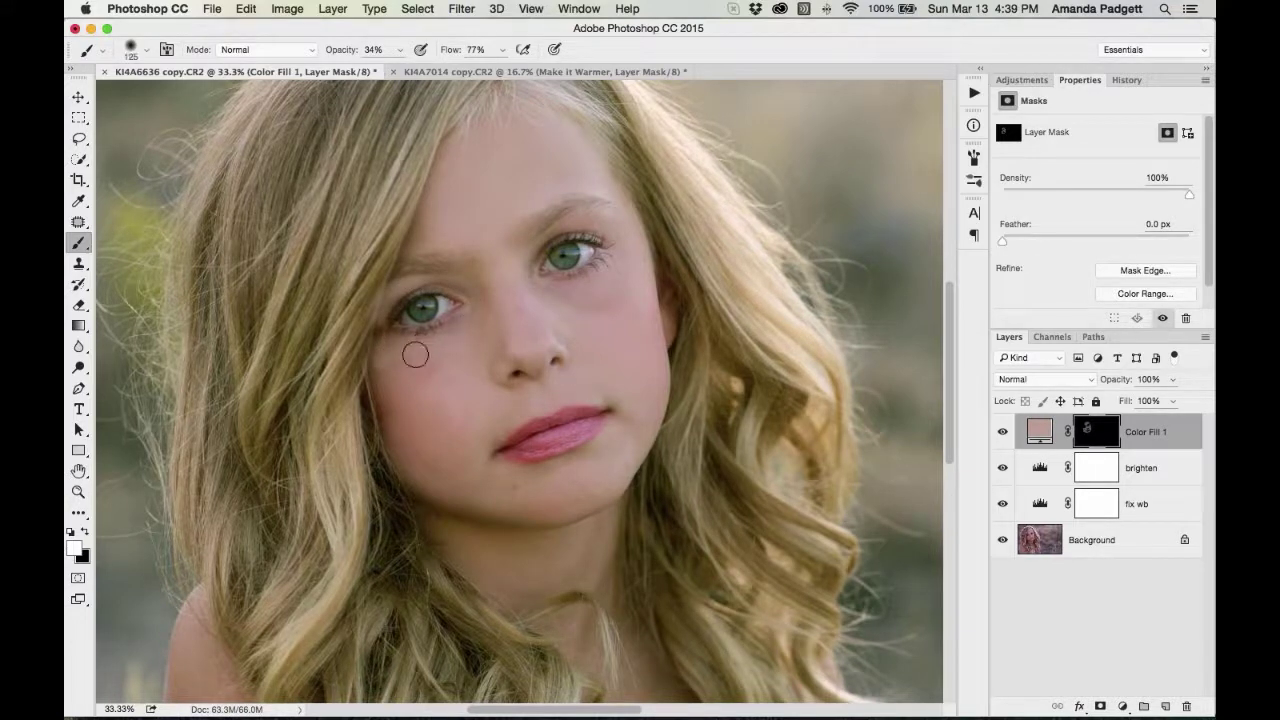
{"action": "key", "text": "bracketright"}
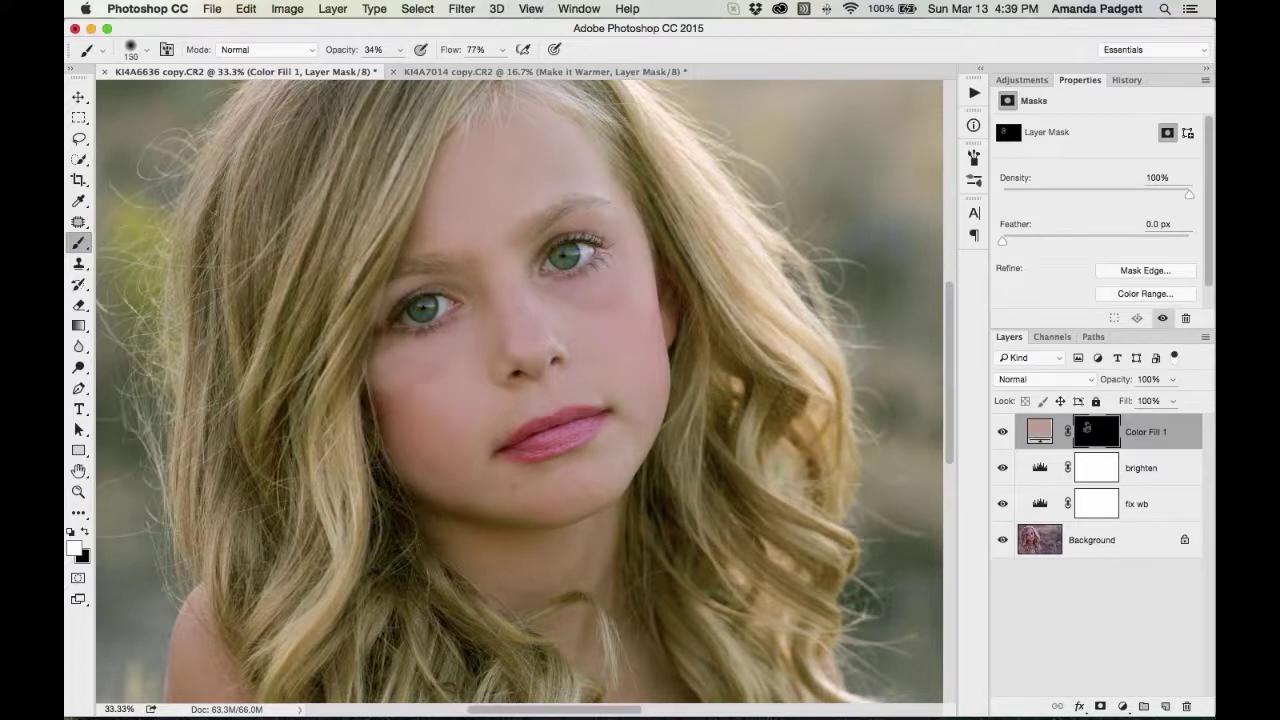
{"action": "key", "text": "bracketright"}
{"action": "left_click_drag", "start_coordinate": [391, 394], "coordinate": [431, 446]}
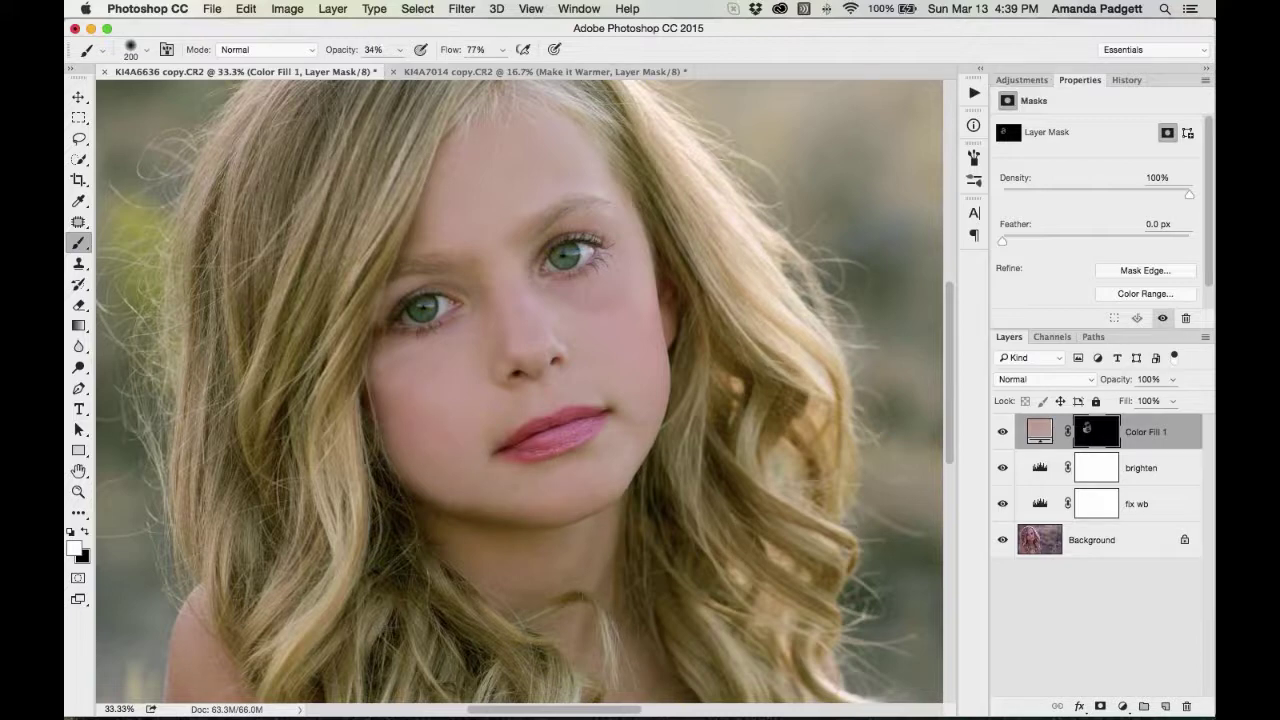
Paint the mask over the neck at 25% brush opacity, and over the shoulders and chest at 12% with a 500 px brush
{"action": "left_click_drag", "start_coordinate": [348, 52], "coordinate": [337, 52]}
{"action": "mouse_move", "coordinate": [541, 572]}
{"action": "left_mouse_down"}
{"action": "mouse_move", "coordinate": [461, 533]}
{"action": "mouse_move", "coordinate": [524, 580]}
{"action": "left_mouse_up"}
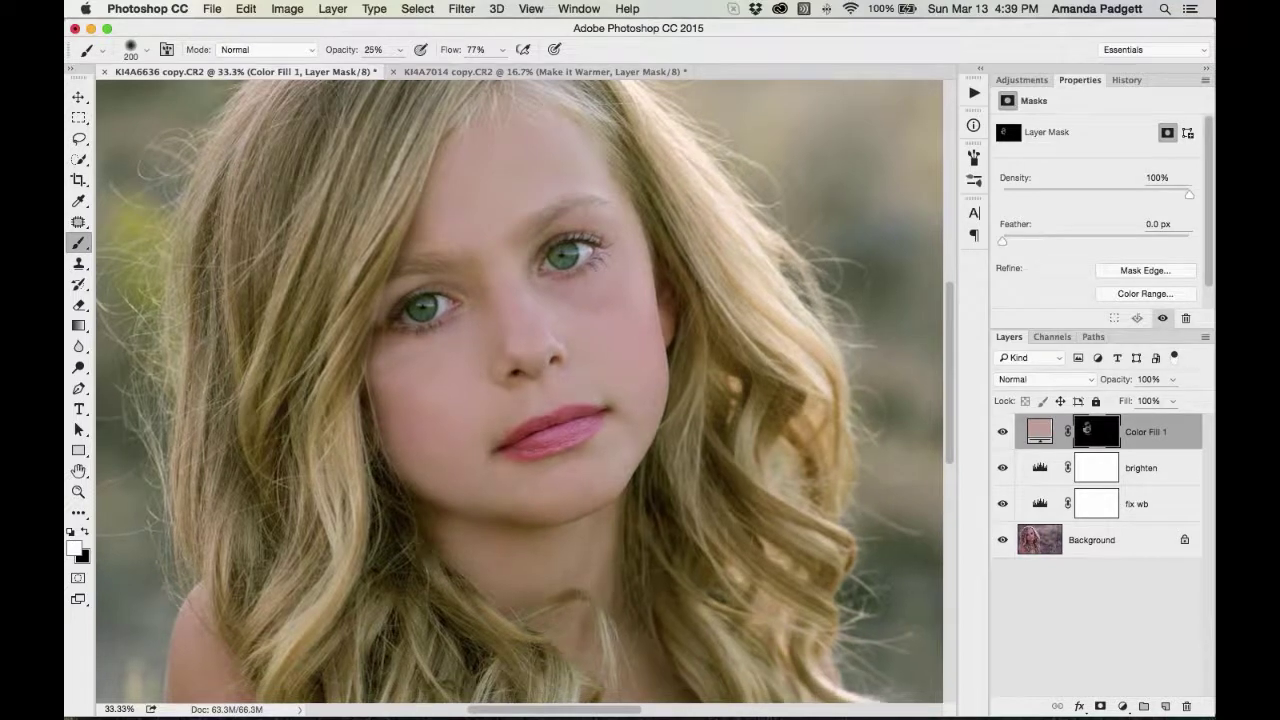
{"action": "key", "text": "super+minus"}
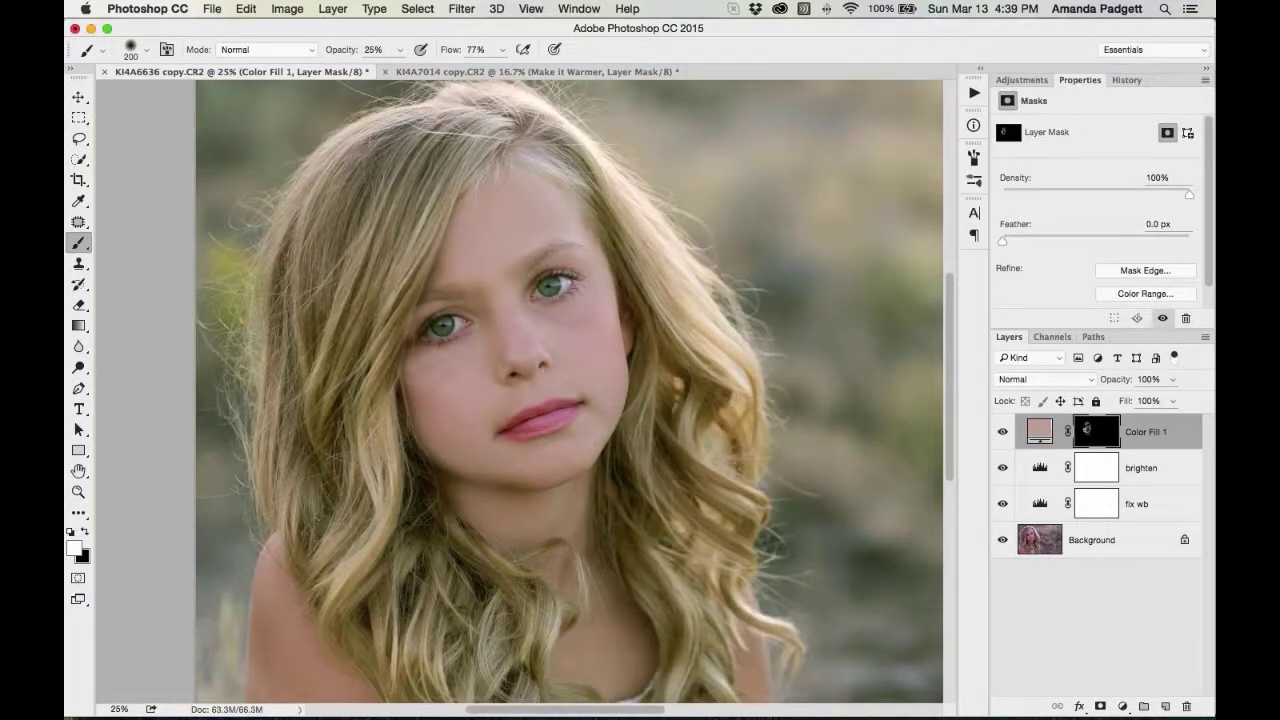
{"action": "left_click_drag", "start_coordinate": [352, 52], "coordinate": [340, 52]}
{"action": "key", "text": "bracketright"}
{"action": "left_click_drag", "start_coordinate": [296, 599], "coordinate": [286, 679]}
{"action": "mouse_move", "coordinate": [611, 652]}
{"action": "left_mouse_down"}
{"action": "mouse_move", "coordinate": [567, 533]}
{"action": "mouse_move", "coordinate": [506, 510]}
{"action": "left_mouse_up"}
{"action": "left_click_drag", "start_coordinate": [732, 641], "coordinate": [745, 668]}
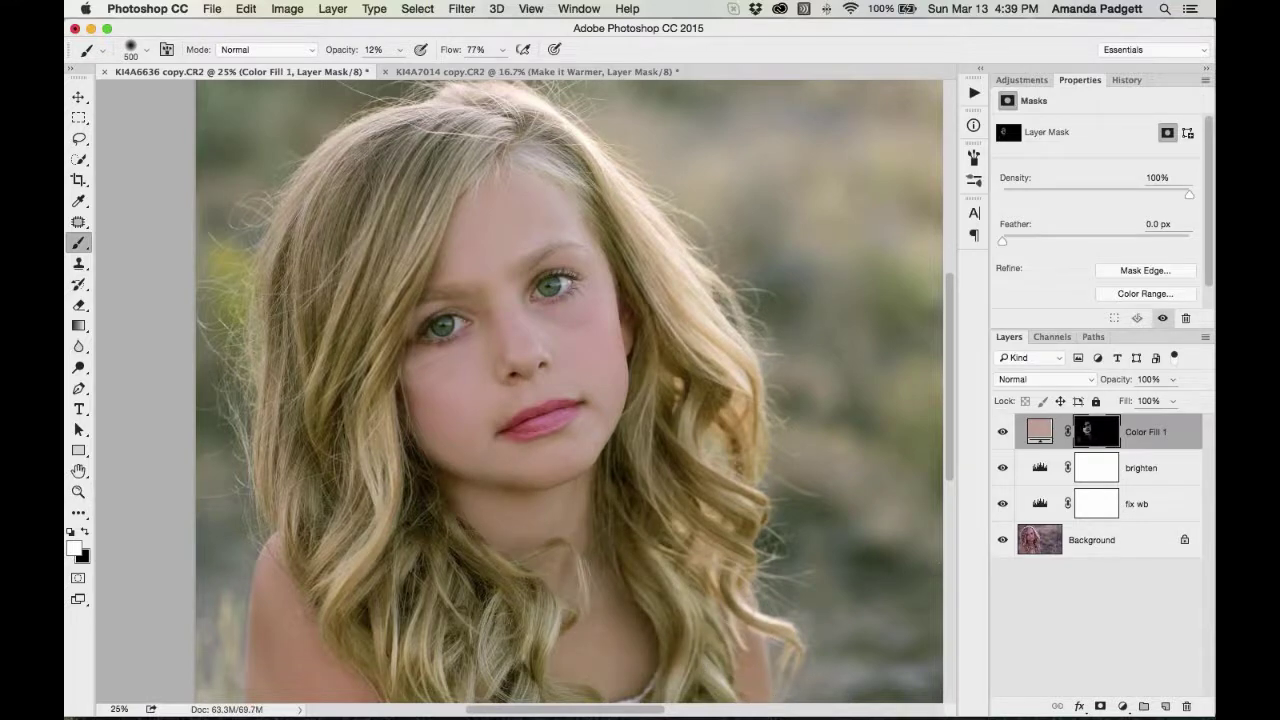
Lower the Color Fill 1 layer's opacity to 28% and toggle its visibility to compare before and after
{"action": "left_click", "coordinate": [1172, 379]}
{"action": "left_click_drag", "start_coordinate": [1164, 400], "coordinate": [1136, 400]}
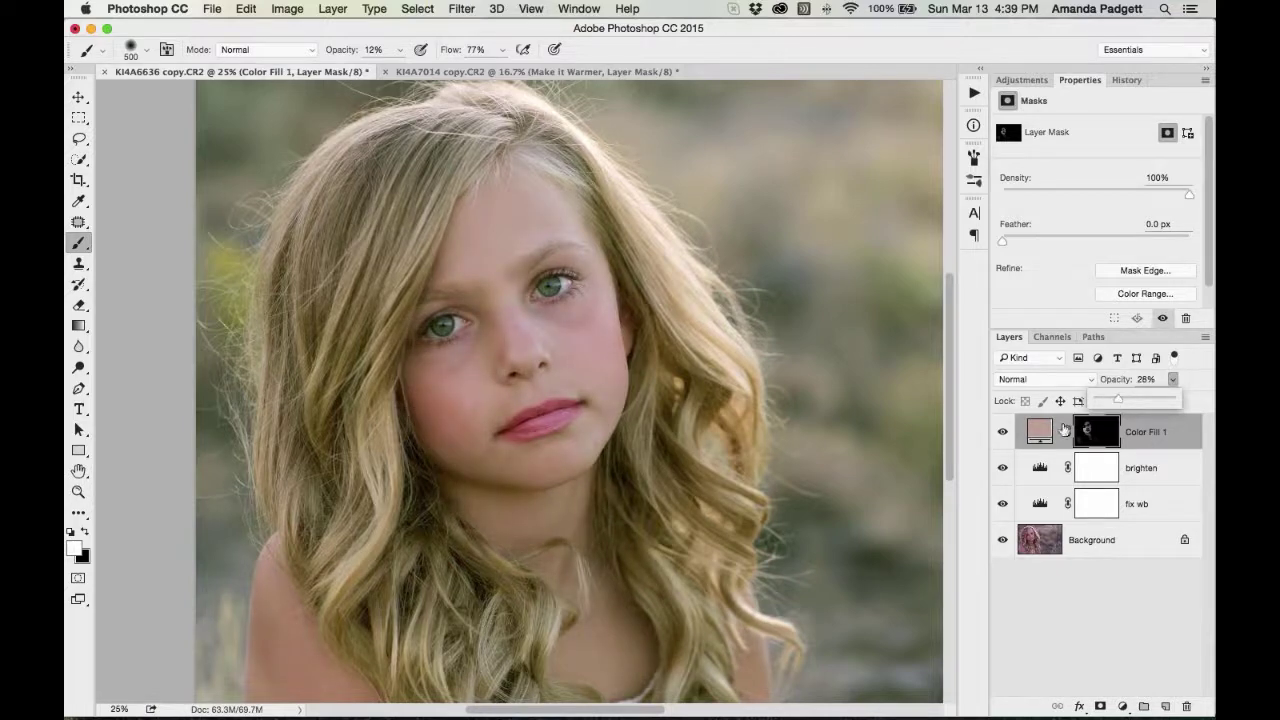
{"action": "left_click", "coordinate": [1003, 432]}
{"action": "left_click", "coordinate": [1003, 433]}
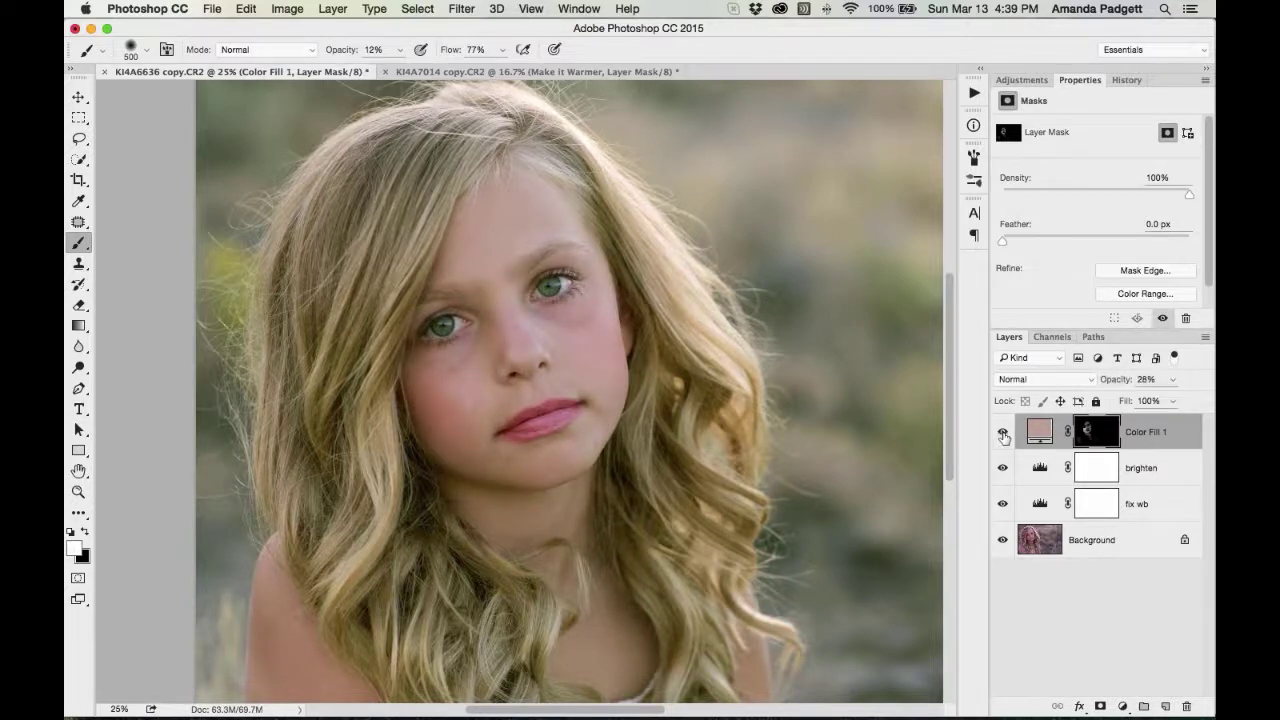
{"action": "left_click", "coordinate": [1004, 436]}
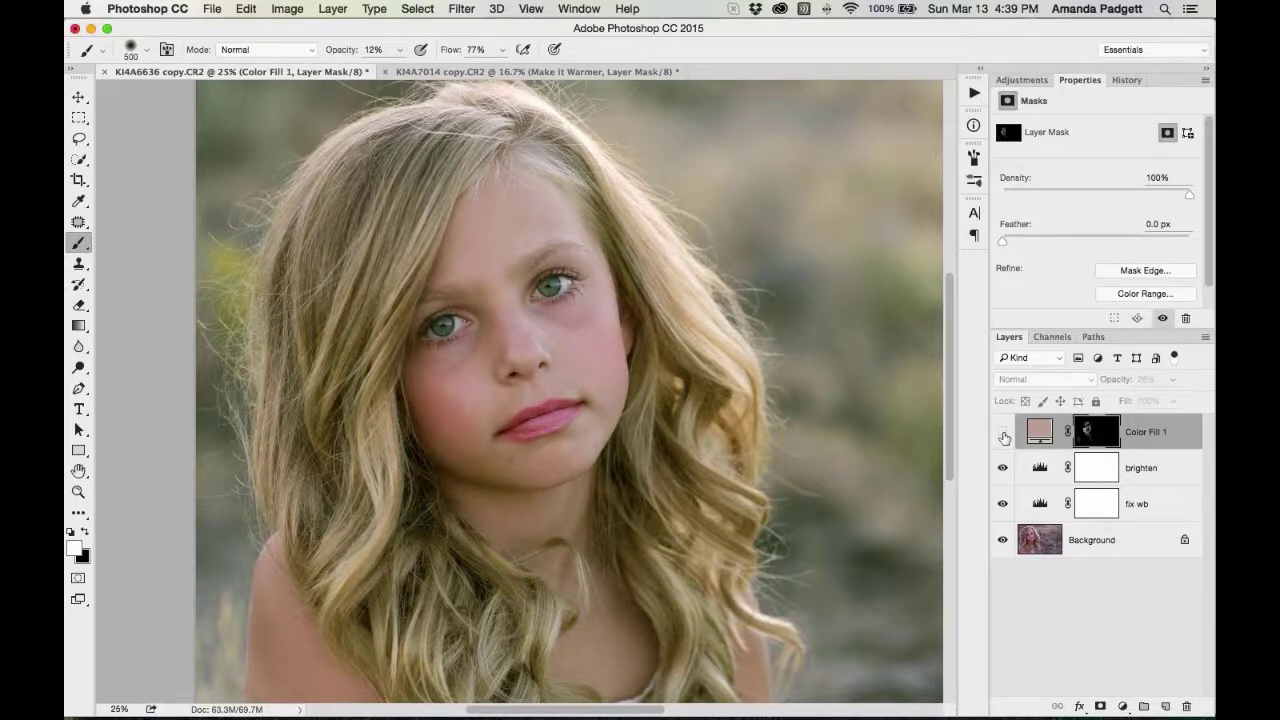
{"action": "left_click", "coordinate": [1003, 433]}
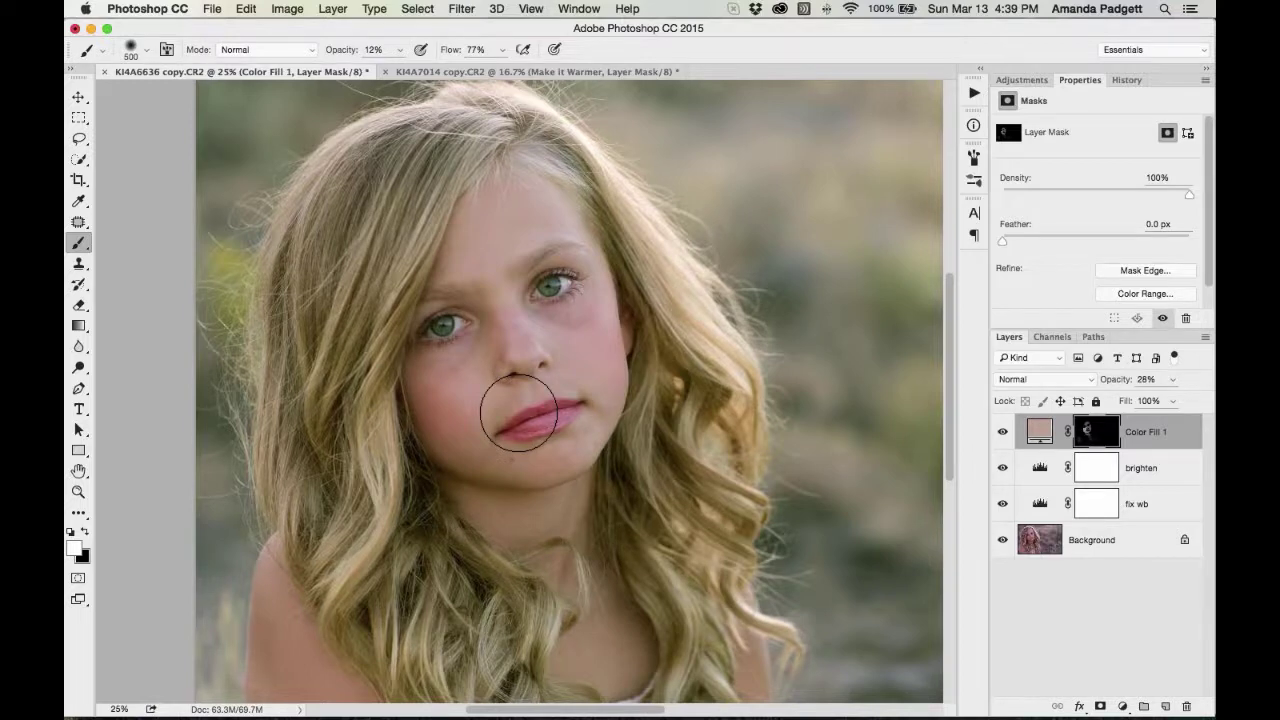
Set the brush opacity to 10% and keep white as the foreground colour
{"action": "key", "text": "x"}
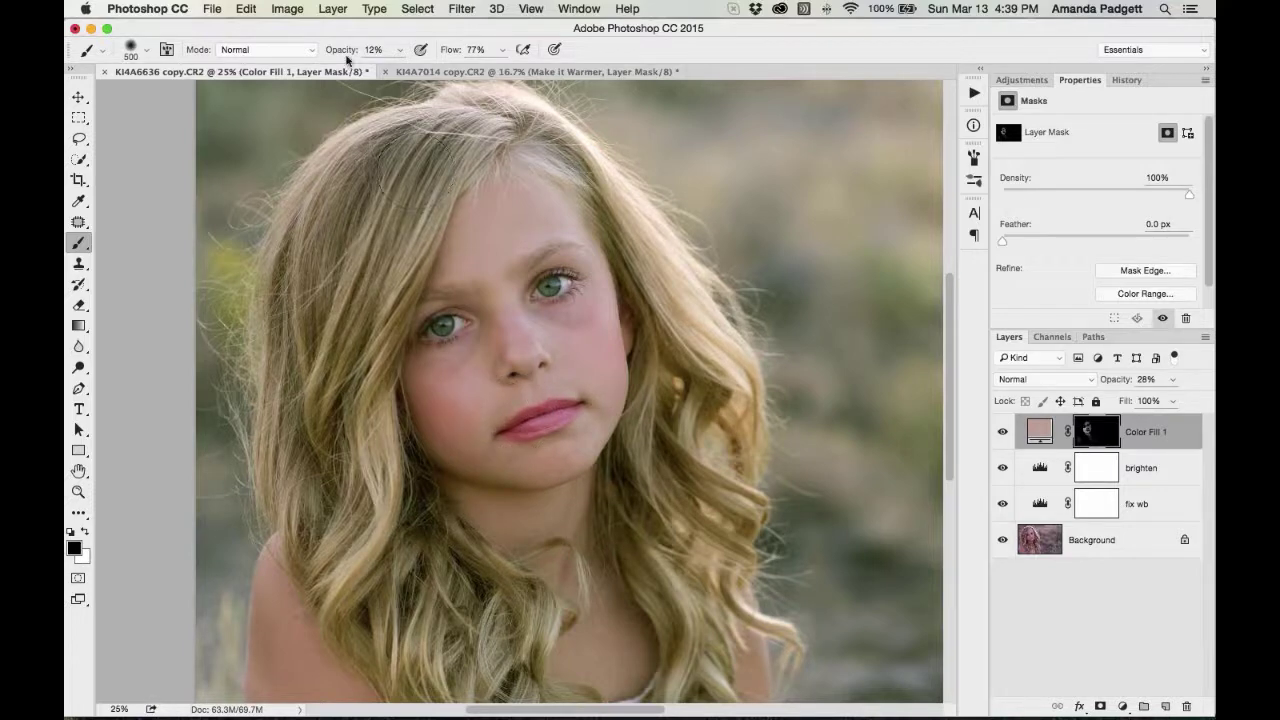
{"action": "key", "text": "1"}
{"action": "key", "text": "x"}
Compare the portrait with and without Color Fill 1 and fine-tune that layer's opacity to 26%
{"action": "left_click", "coordinate": [1002, 432]}
{"action": "left_click", "coordinate": [1001, 434]}
{"action": "left_click", "coordinate": [1001, 434]}
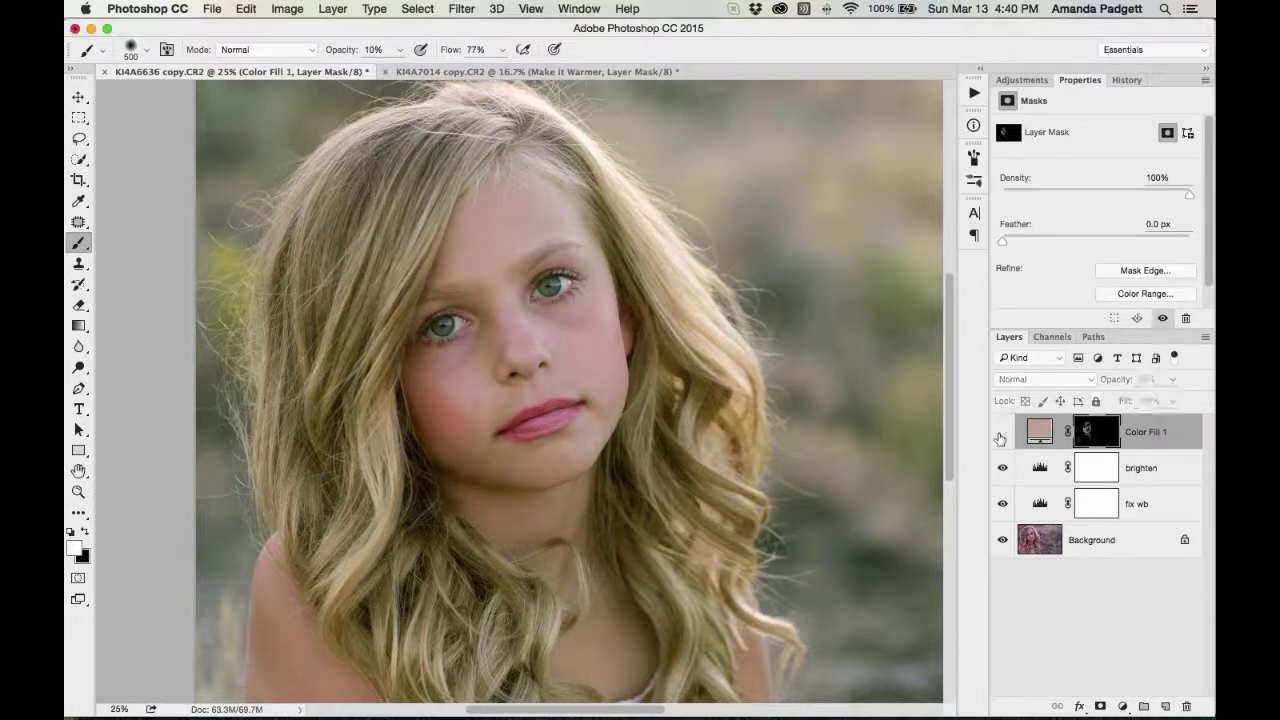
{"action": "left_click", "coordinate": [1001, 436]}
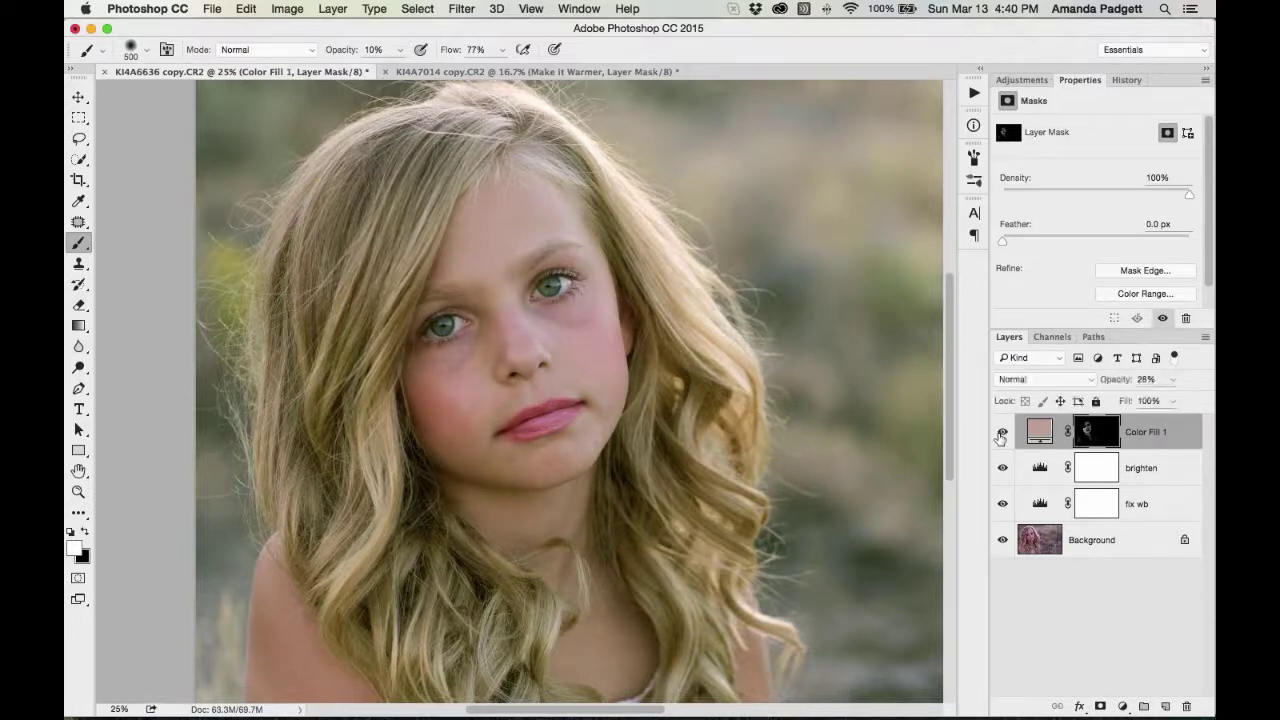
{"action": "left_click", "coordinate": [1119, 379]}
{"action": "left_click_drag", "start_coordinate": [1119, 379], "coordinate": [1114, 381]}
Run the Paint off Color Casts action from the brushes section and continue past its instruction message
{"action": "left_click", "coordinate": [973, 93]}
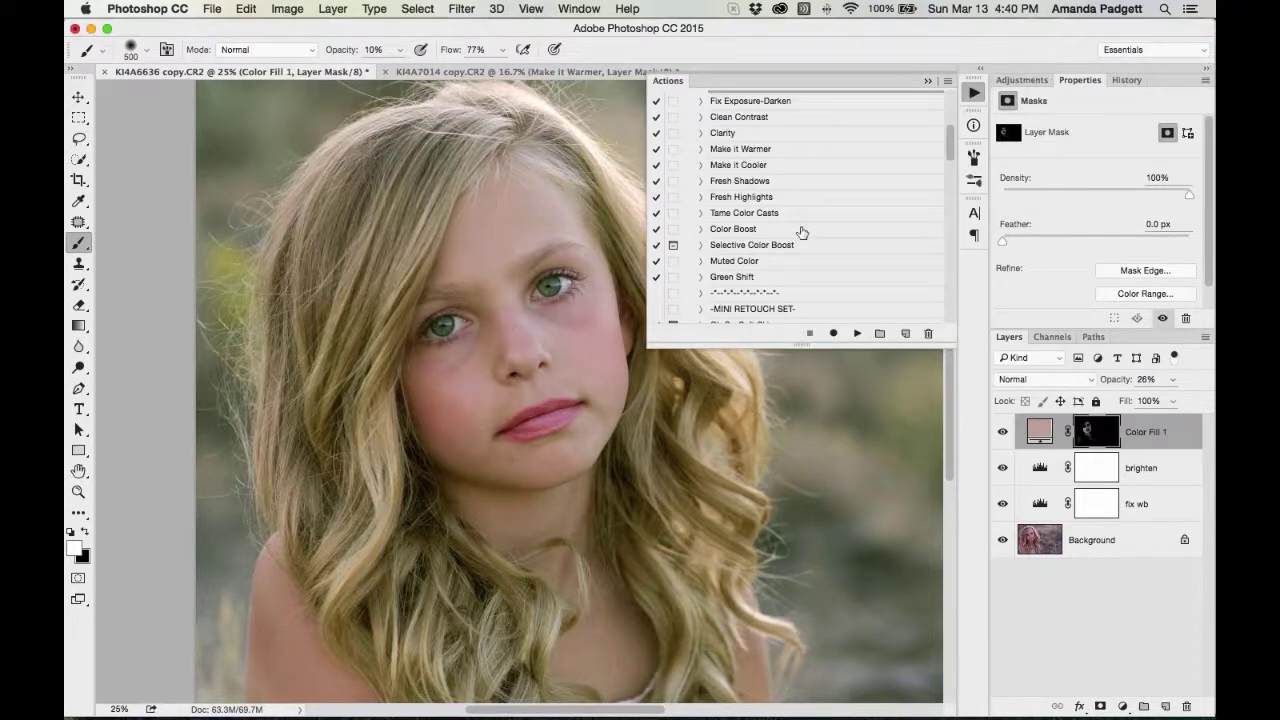
{"action": "scroll", "coordinate": [802, 232], "scroll_direction": "down", "scroll_amount": 10}
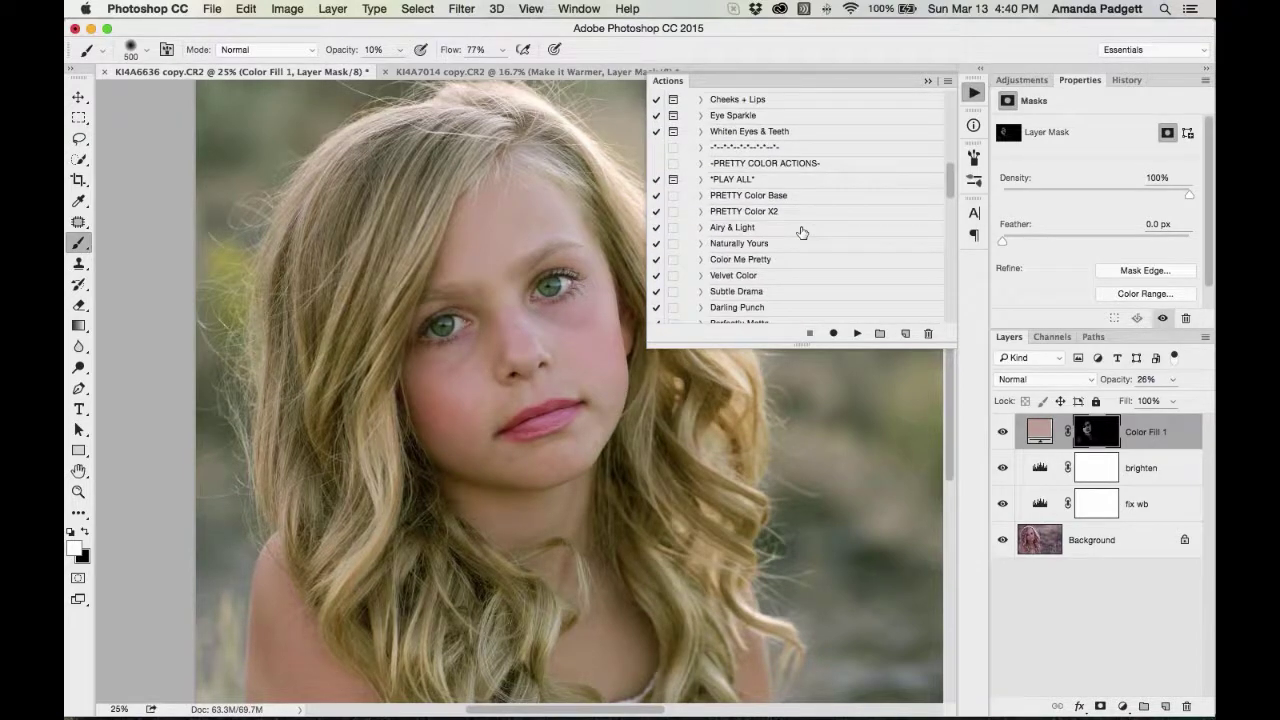
{"action": "scroll", "coordinate": [802, 232], "scroll_direction": "down", "scroll_amount": 10}
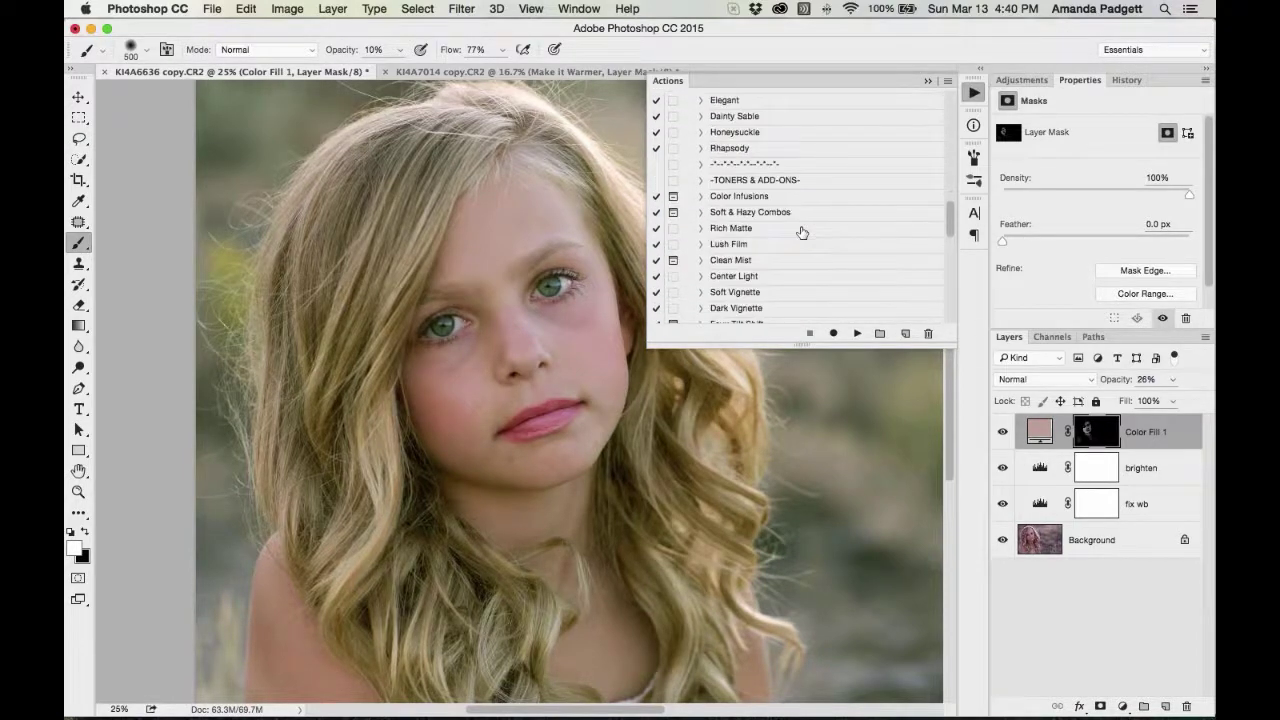
{"action": "scroll", "coordinate": [802, 232], "scroll_direction": "down", "scroll_amount": 12}
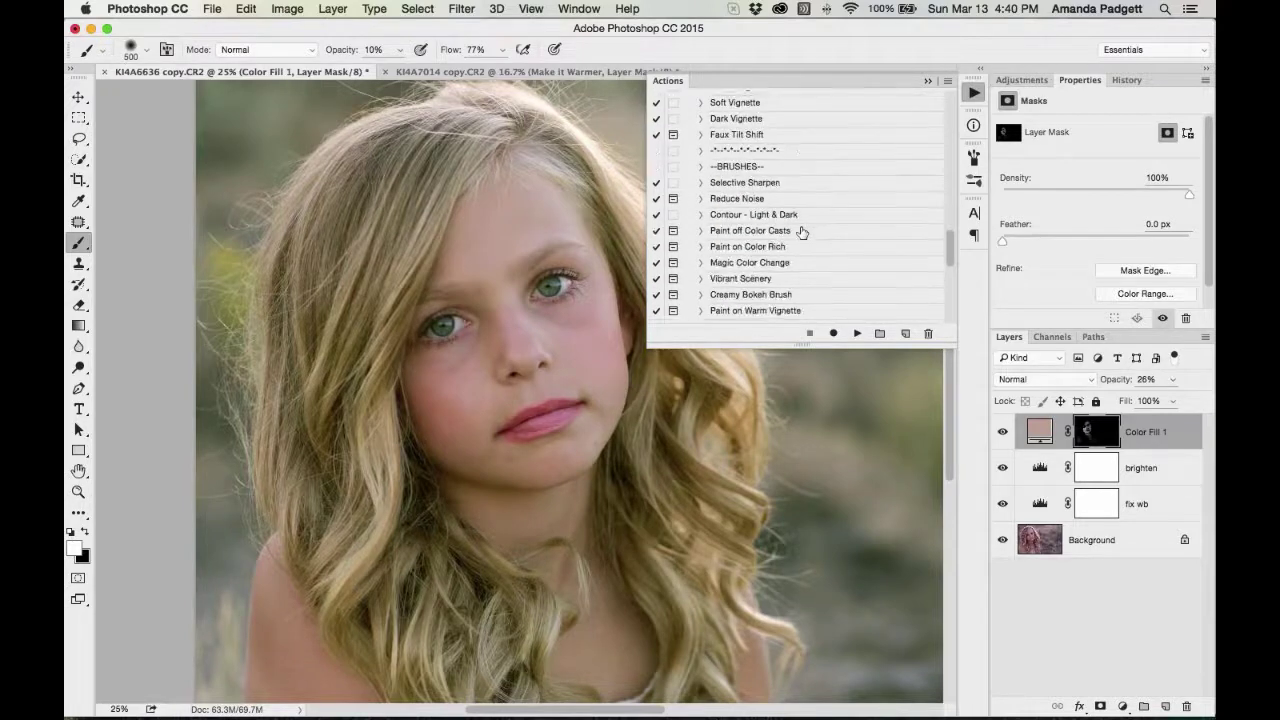
{"action": "scroll", "coordinate": [802, 232], "scroll_direction": "down", "scroll_amount": 12}
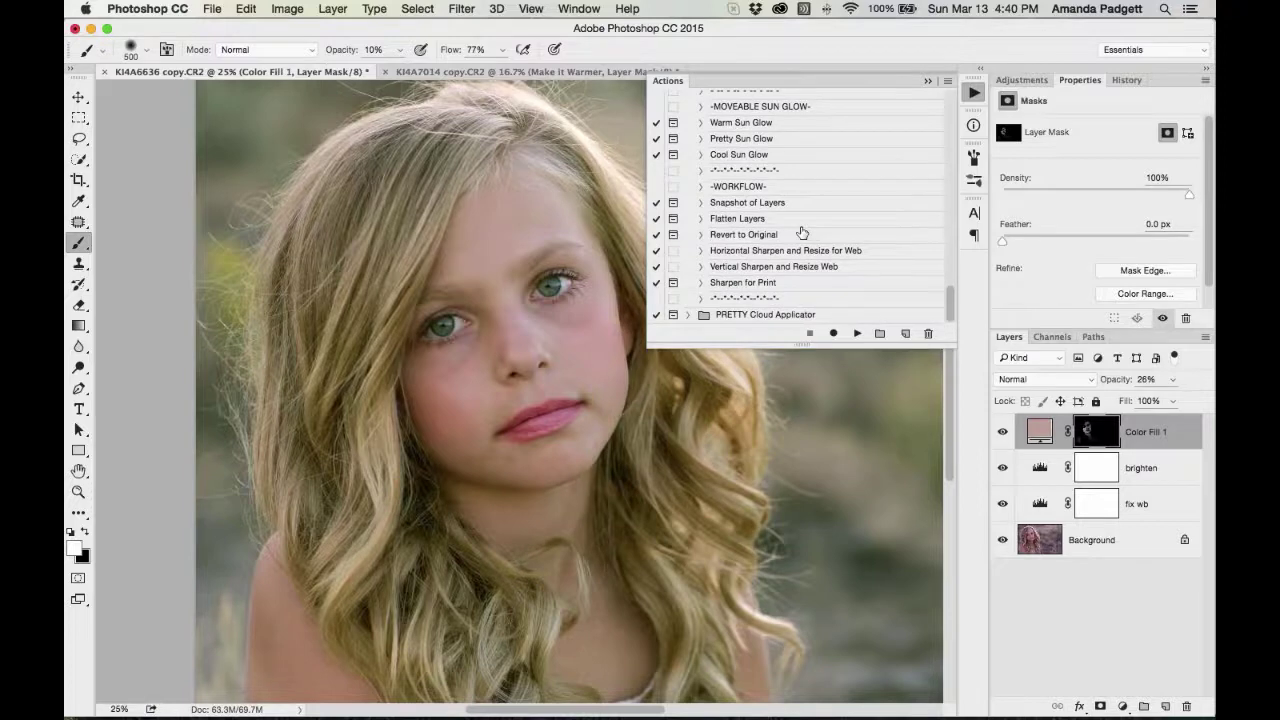
{"action": "scroll", "coordinate": [802, 232], "scroll_direction": "up", "scroll_amount": 8}
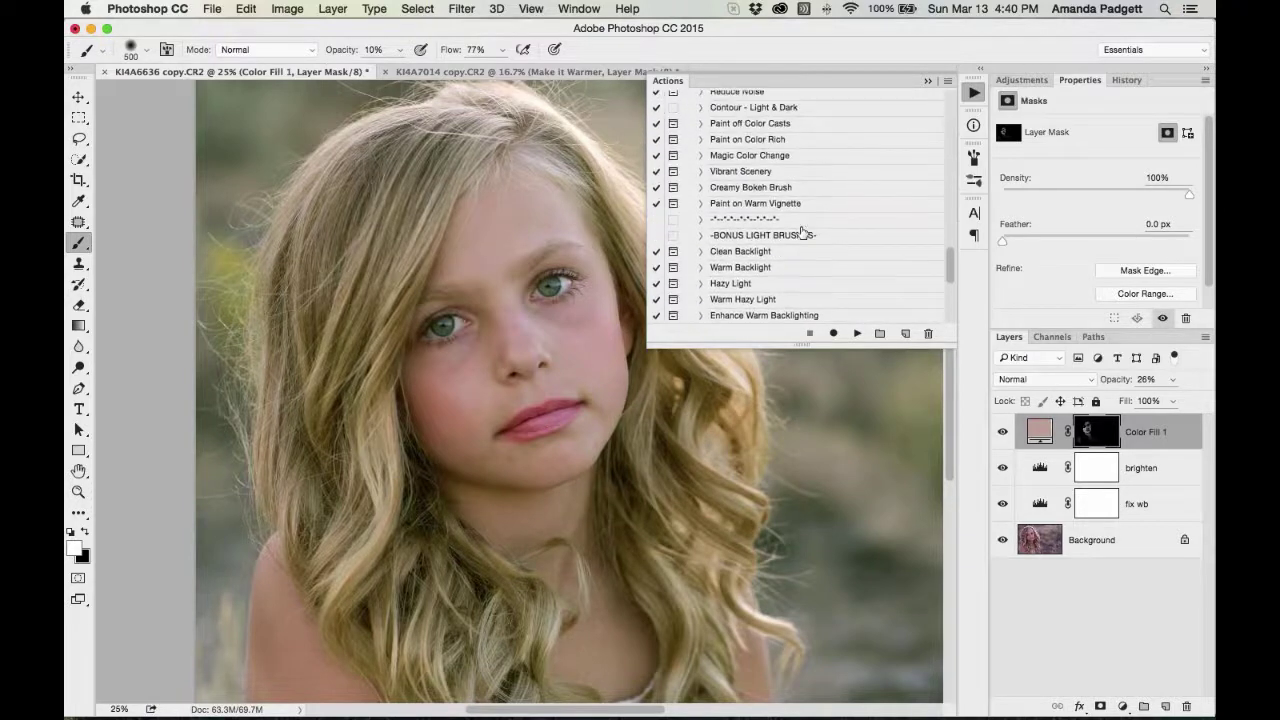
{"action": "scroll", "coordinate": [802, 232], "scroll_direction": "up", "scroll_amount": 2}
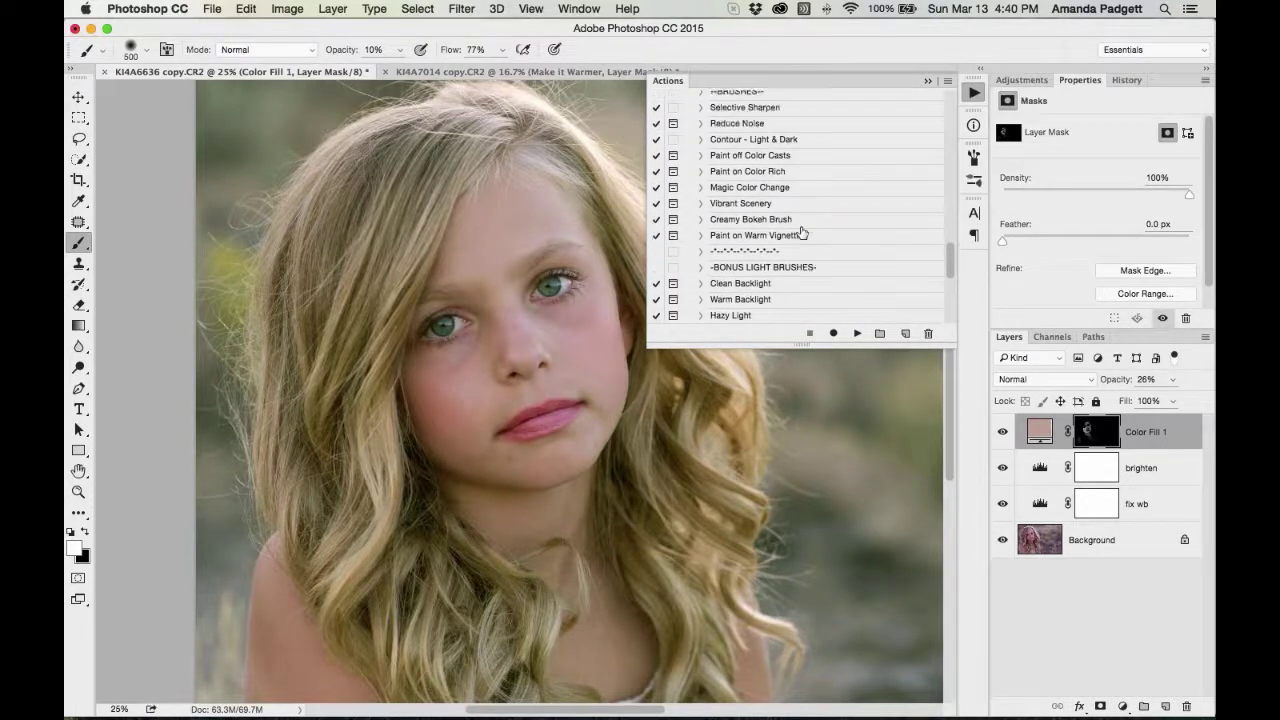
{"action": "left_click", "coordinate": [765, 160]}
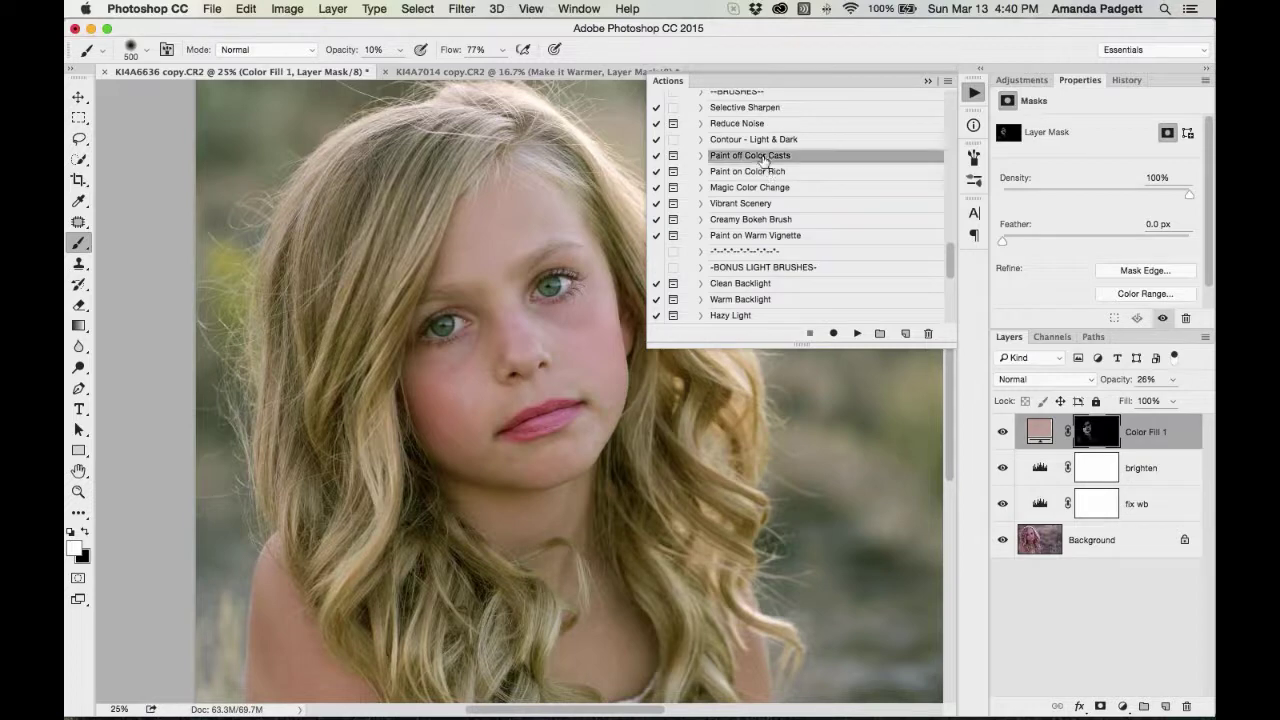
{"action": "left_click", "coordinate": [856, 334]}
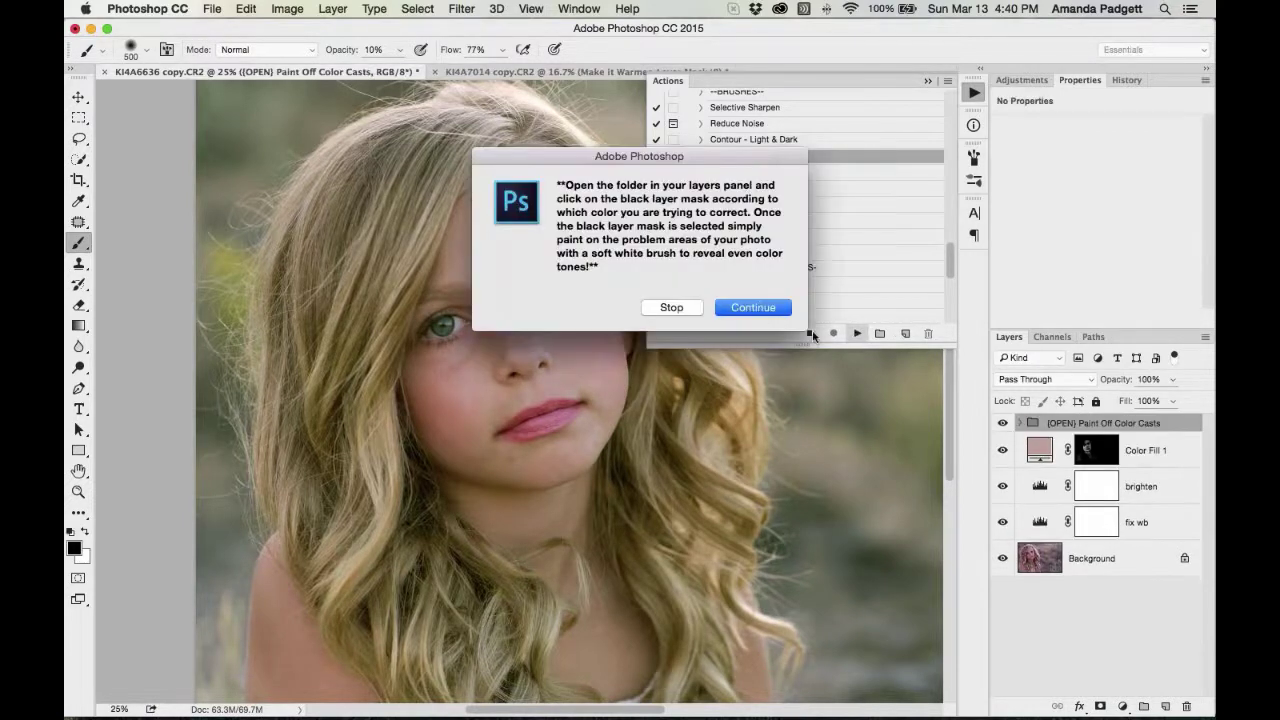
{"action": "left_click", "coordinate": [752, 308]}
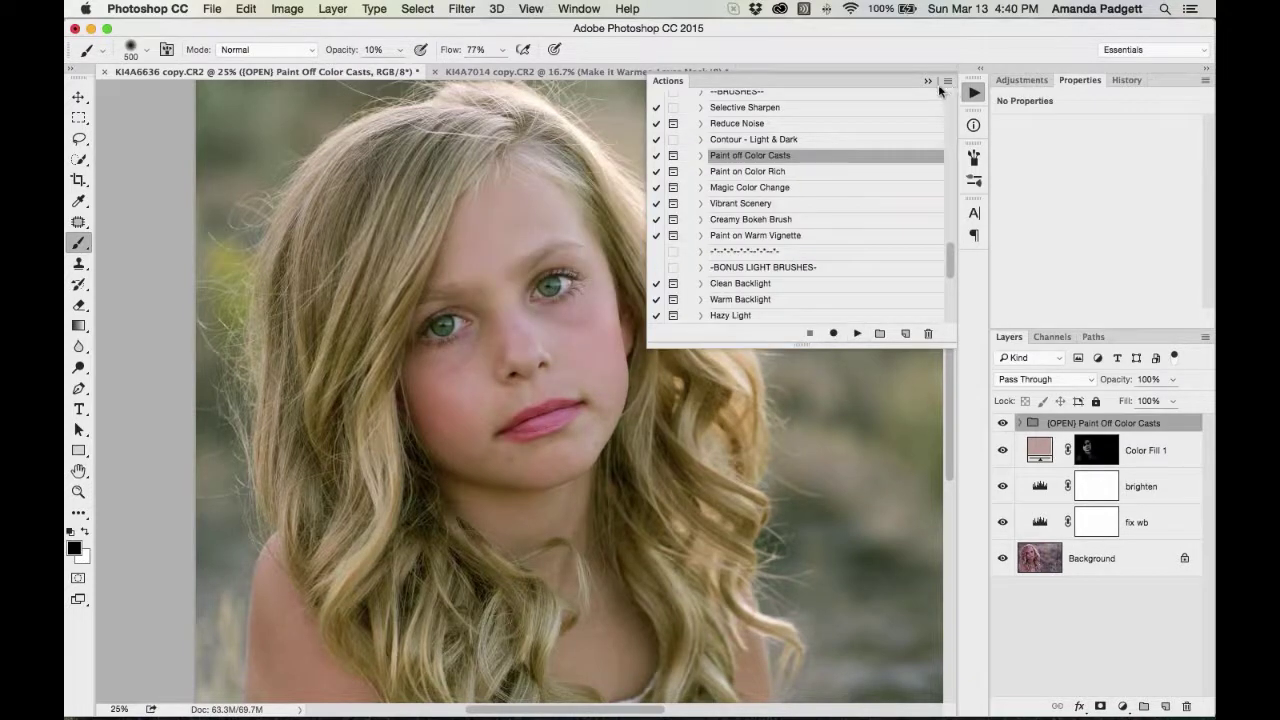
{"action": "left_click", "coordinate": [927, 81]}
In the Paint Off Color Casts group, paint white on the Tame Red Casts mask over the cheeks with a 175 px brush at 63% opacity
{"action": "left_click", "coordinate": [1021, 423]}
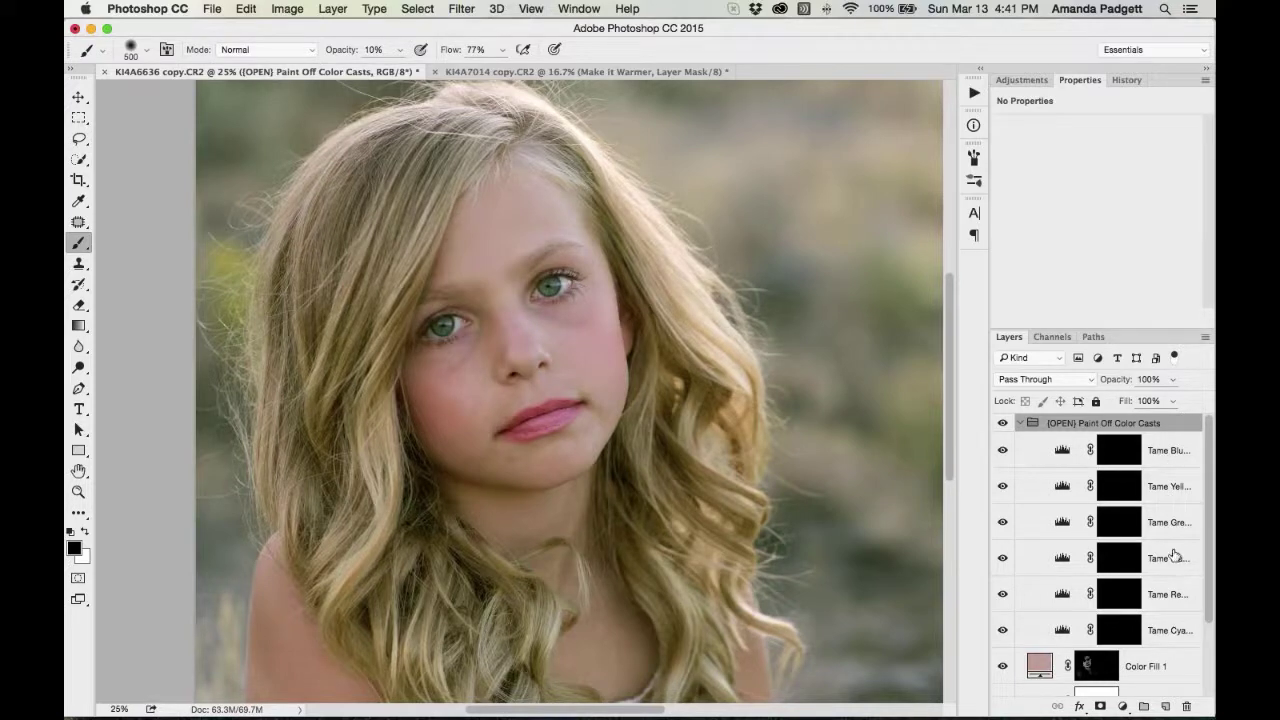
{"action": "left_click", "coordinate": [1120, 601]}
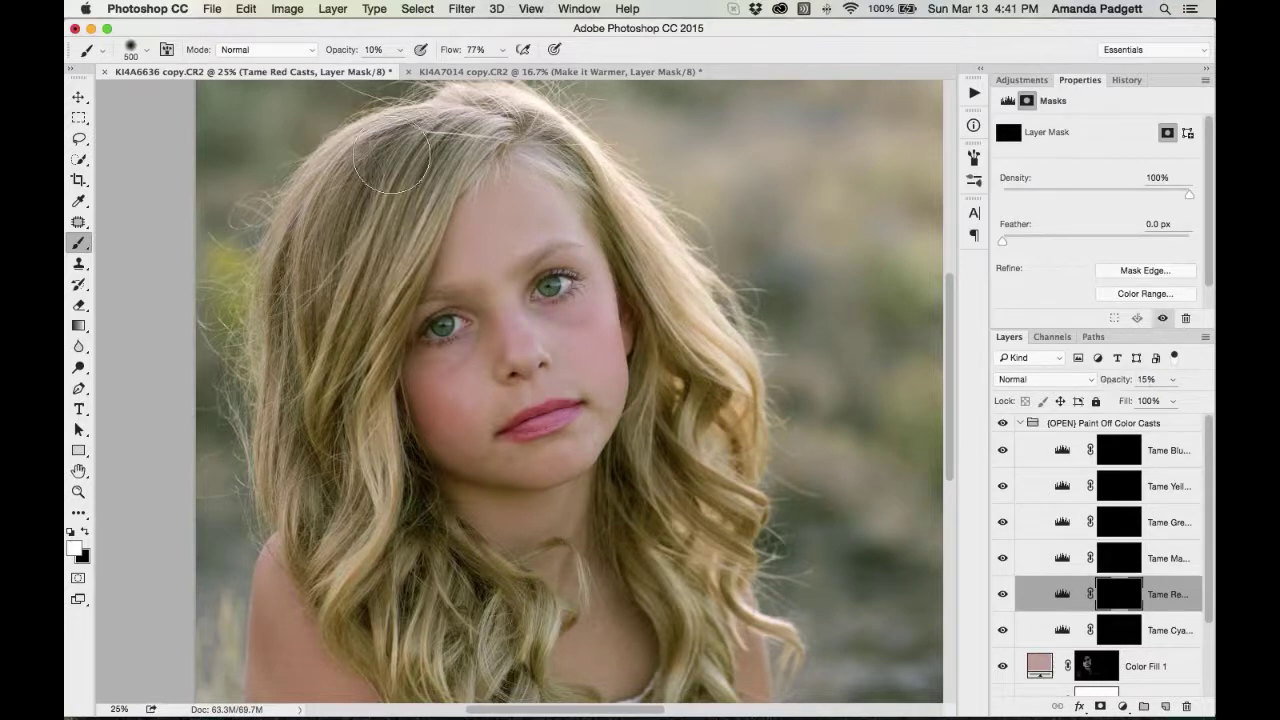
{"action": "mouse_move", "coordinate": [336, 51]}
{"action": "left_mouse_down"}
{"action": "mouse_move", "coordinate": [380, 51]}
{"action": "mouse_move", "coordinate": [441, 126]}
{"action": "mouse_move", "coordinate": [566, 349]}
{"action": "mouse_move", "coordinate": [586, 334]}
{"action": "mouse_move", "coordinate": [347, 58]}
{"action": "mouse_move", "coordinate": [322, 54]}
{"action": "mouse_move", "coordinate": [369, 54]}
{"action": "left_mouse_up"}
{"action": "key", "text": "bracketleft"}
{"action": "key", "text": "bracketleft"}
{"action": "key", "text": "bracketleft"}
{"action": "key", "text": "bracketleft"}
{"action": "key", "text": "bracketleft"}
{"action": "mouse_move", "coordinate": [610, 347]}
{"action": "left_mouse_down"}
{"action": "mouse_move", "coordinate": [499, 312]}
{"action": "mouse_move", "coordinate": [515, 342]}
{"action": "mouse_move", "coordinate": [498, 313]}
{"action": "mouse_move", "coordinate": [496, 342]}
{"action": "mouse_move", "coordinate": [463, 367]}
{"action": "mouse_move", "coordinate": [496, 322]}
{"action": "mouse_move", "coordinate": [453, 427]}
{"action": "mouse_move", "coordinate": [418, 407]}
{"action": "mouse_move", "coordinate": [468, 435]}
{"action": "mouse_move", "coordinate": [531, 316]}
{"action": "mouse_move", "coordinate": [592, 312]}
{"action": "mouse_move", "coordinate": [587, 327]}
{"action": "mouse_move", "coordinate": [604, 328]}
{"action": "mouse_move", "coordinate": [617, 357]}
{"action": "left_mouse_up"}
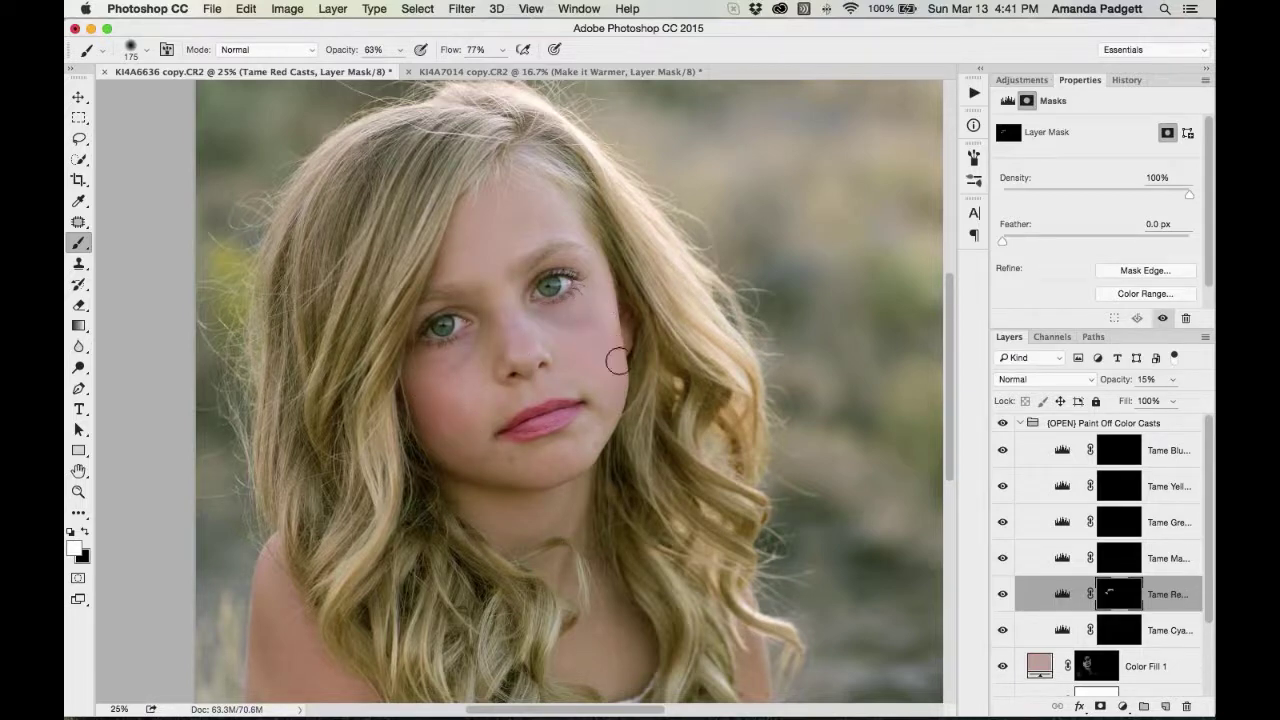
Toggle the Tame Red Casts layer's visibility to compare the skin before and after the correction
{"action": "left_click", "coordinate": [1003, 597]}
{"action": "left_click", "coordinate": [1003, 596]}
{"action": "left_click", "coordinate": [1003, 597]}
{"action": "left_click", "coordinate": [1003, 597]}
{"action": "left_click", "coordinate": [1003, 597]}
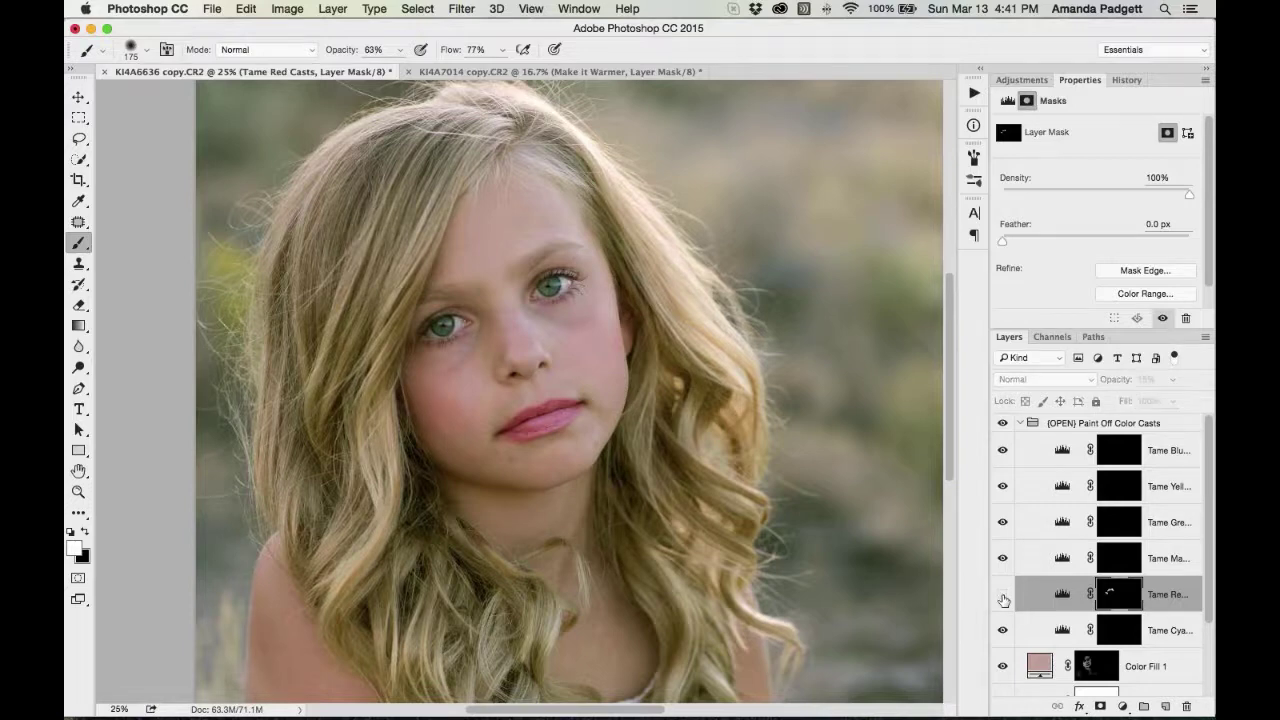
Compare the skin with and without the Tame Red Casts correction and fine-tune that layer's opacity to 13%
{"action": "left_click", "coordinate": [1003, 597]}
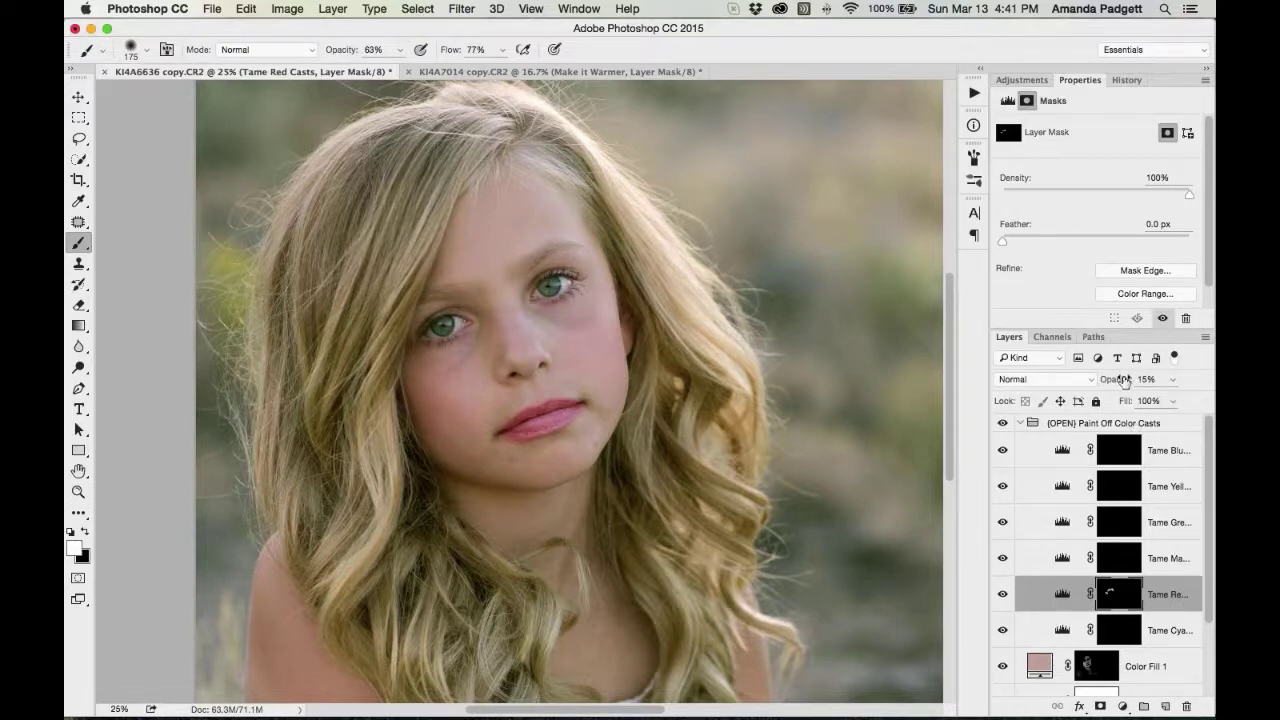
{"action": "left_click_drag", "start_coordinate": [1124, 380], "coordinate": [1118, 382]}
{"action": "key", "text": "super+plus"}
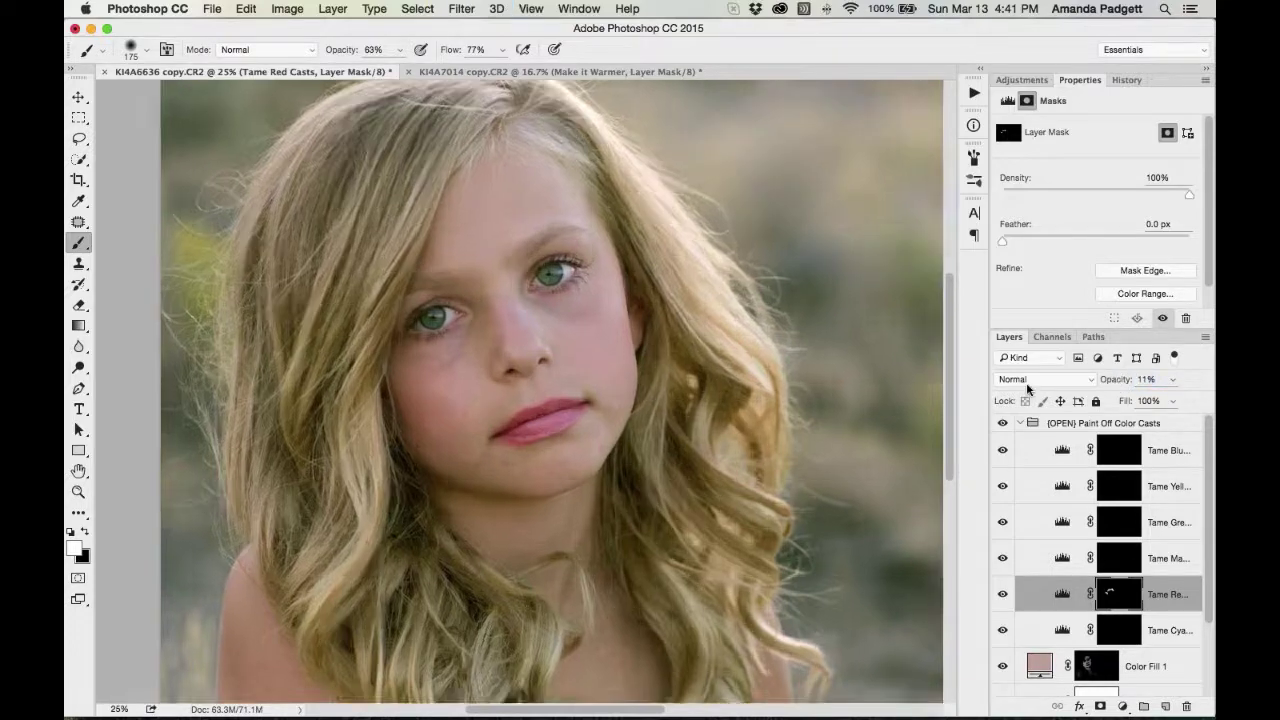
{"action": "key", "text": "super+plus"}
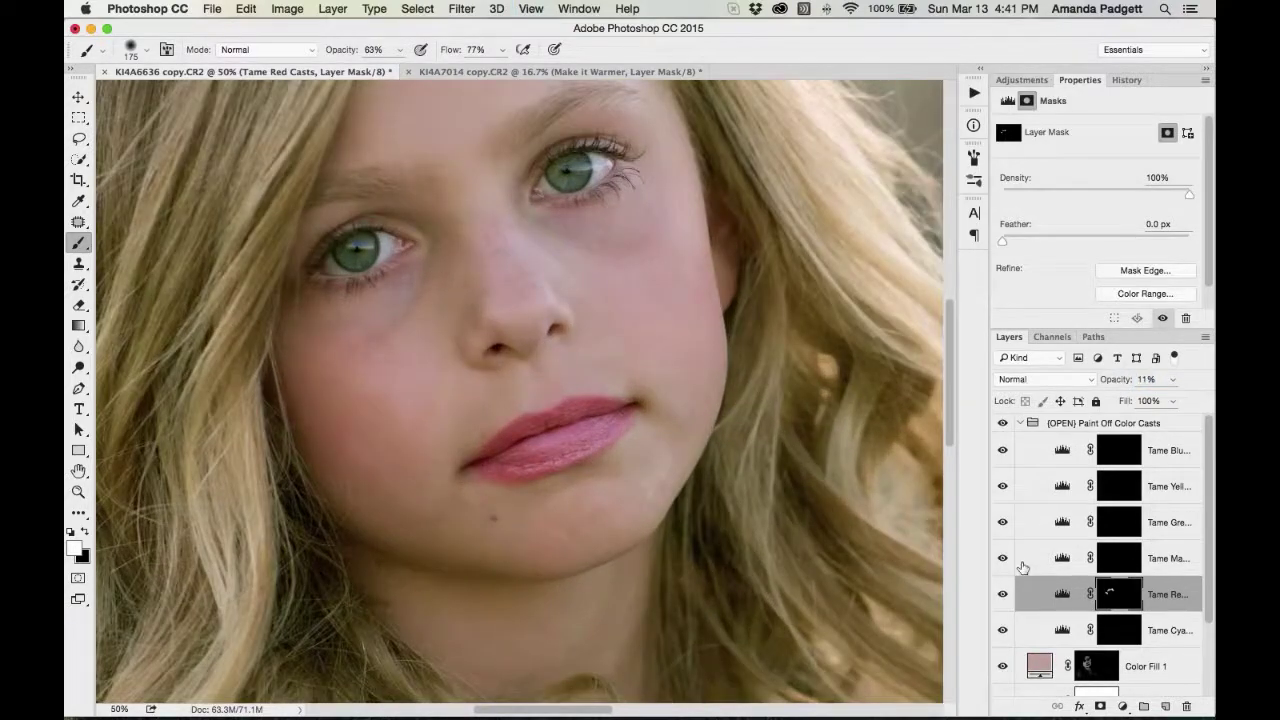
{"action": "left_click", "coordinate": [1003, 595]}
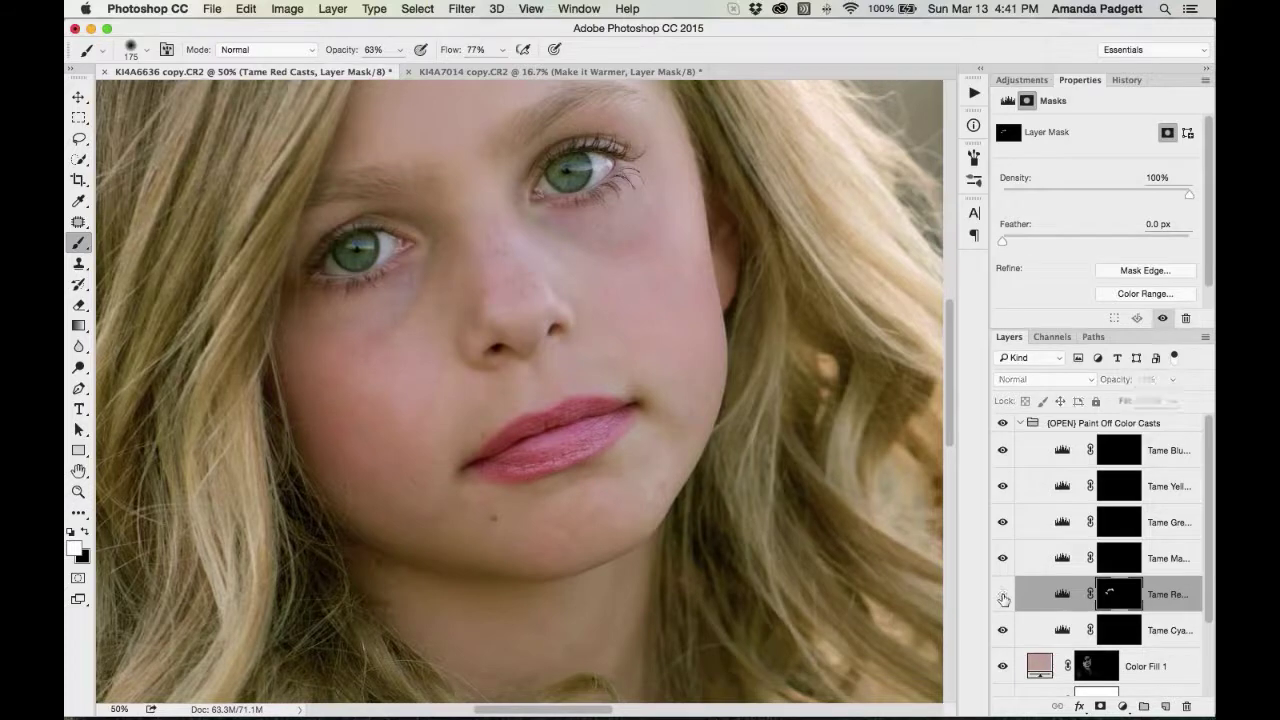
{"action": "left_click", "coordinate": [1003, 597]}
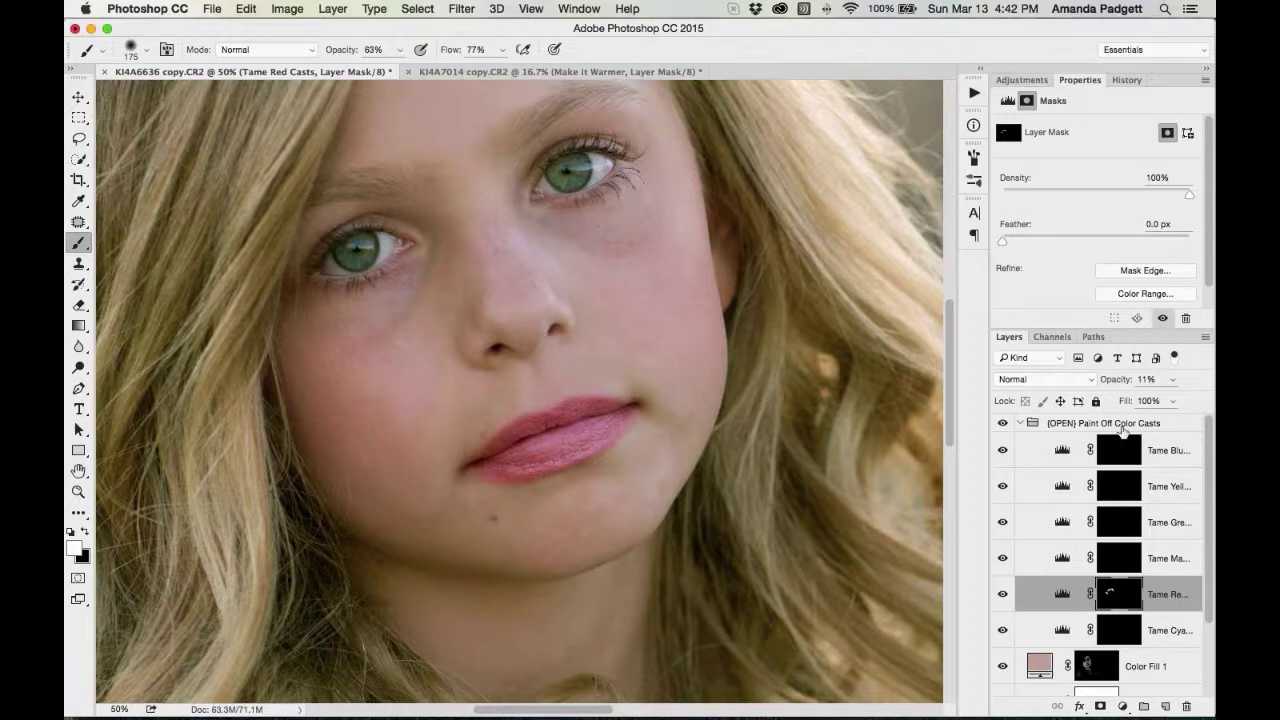
{"action": "left_click_drag", "start_coordinate": [1117, 378], "coordinate": [1119, 381]}
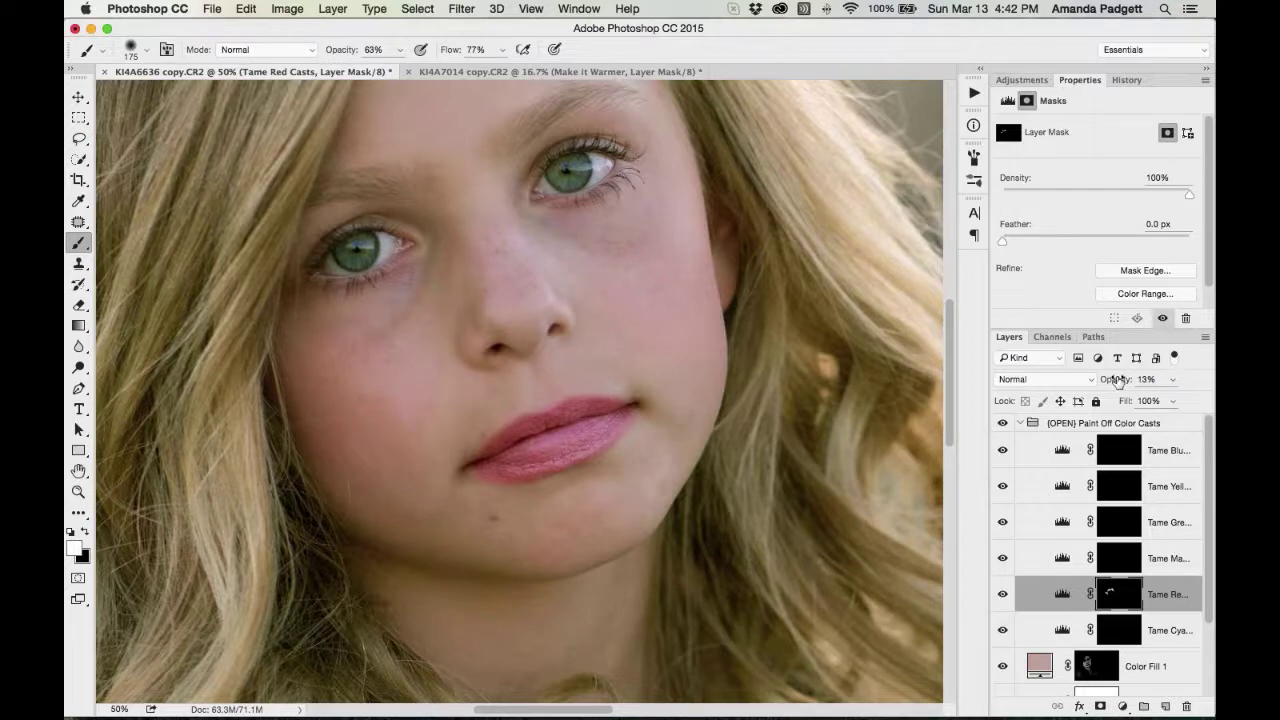
Paint white on the Tame Yellow Casts mask along the girl's jawline with a 100 px brush at 63% opacity
{"action": "left_click", "coordinate": [1127, 564]}
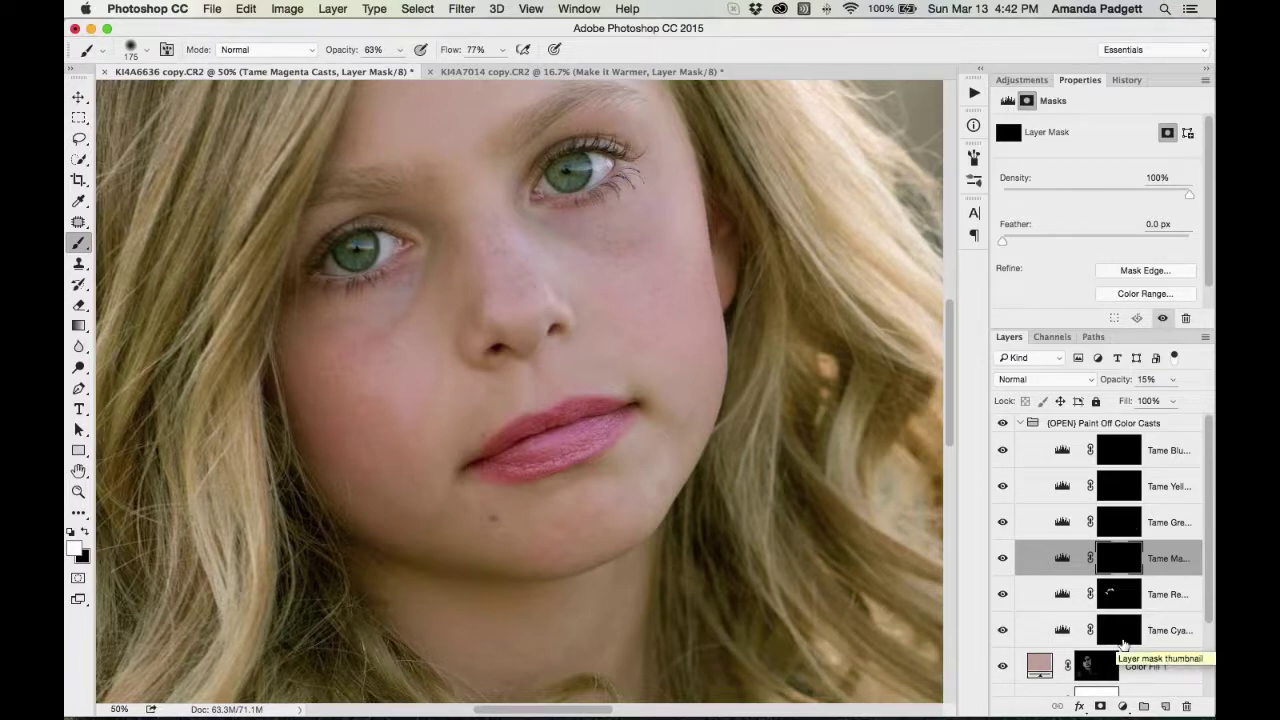
{"action": "left_click", "coordinate": [1114, 528]}
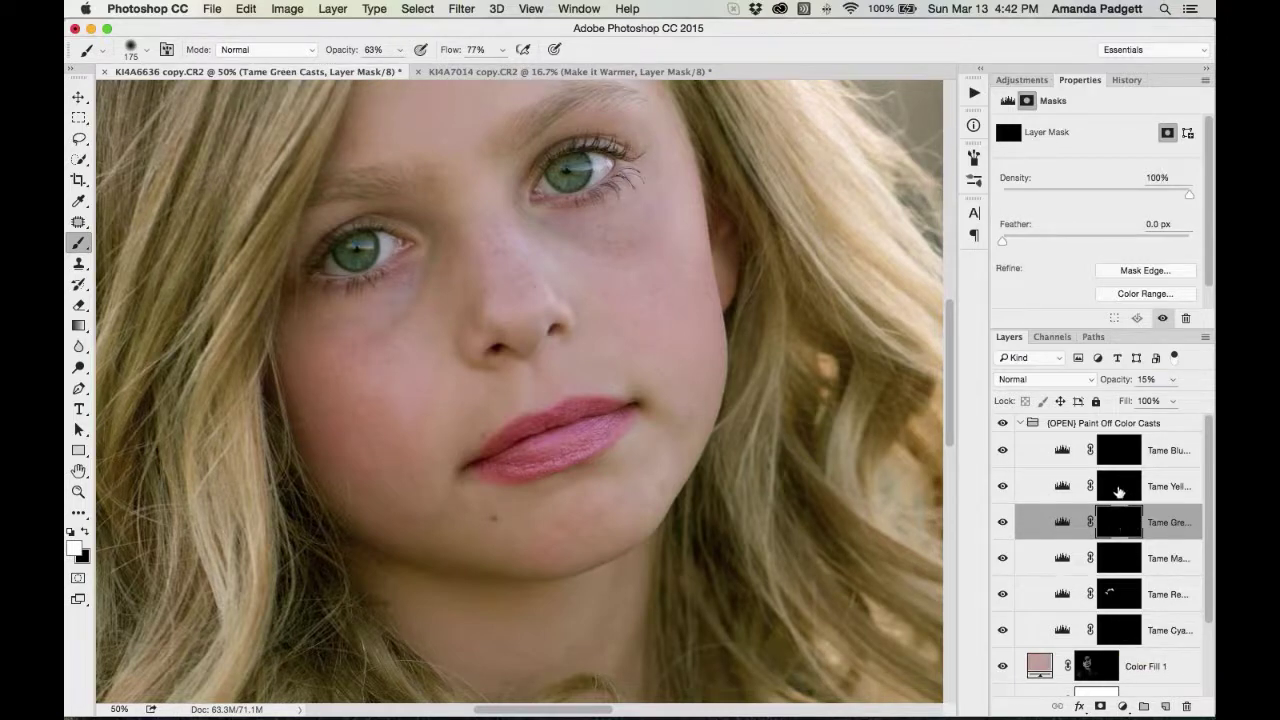
{"action": "left_click", "coordinate": [1118, 491]}
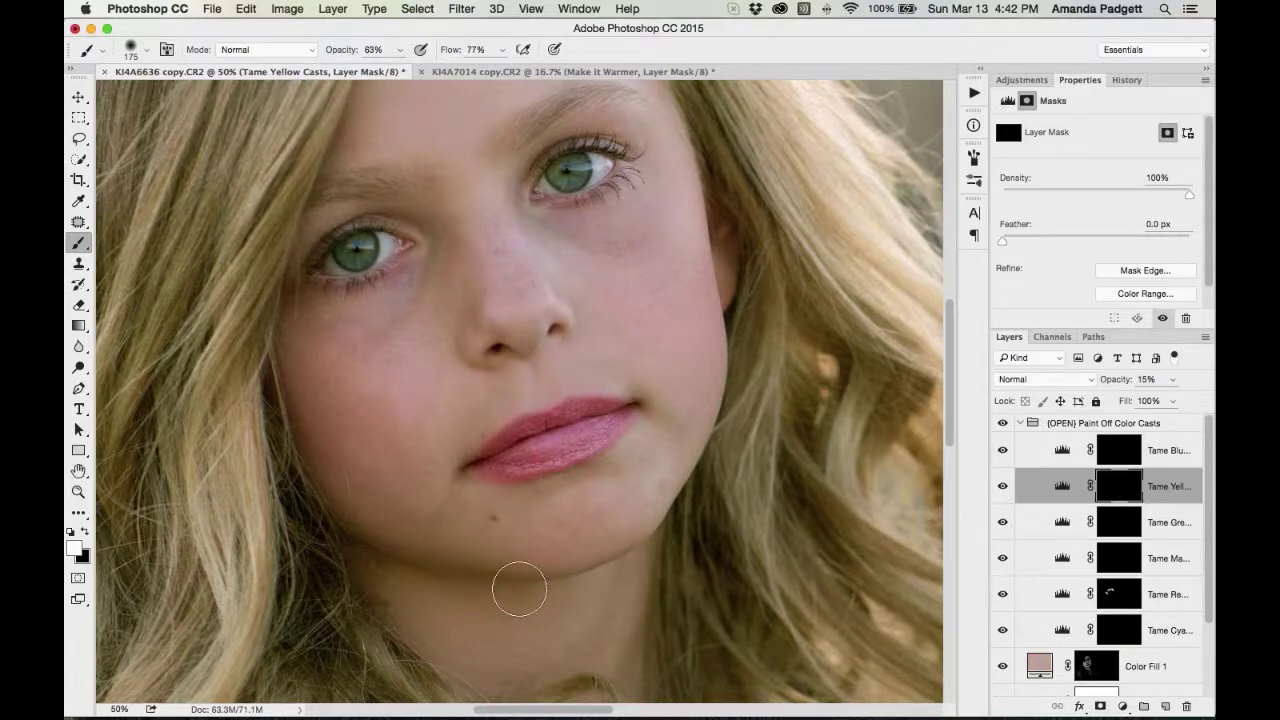
{"action": "key", "text": "bracketleft"}
{"action": "key", "text": "bracketleft"}
{"action": "key", "text": "bracketleft"}
{"action": "mouse_move", "coordinate": [329, 524]}
{"action": "left_mouse_down"}
{"action": "mouse_move", "coordinate": [474, 569]}
{"action": "mouse_move", "coordinate": [625, 572]}
{"action": "left_mouse_up"}
{"action": "key", "text": "super+minus"}
{"action": "key", "text": "super+minus"}
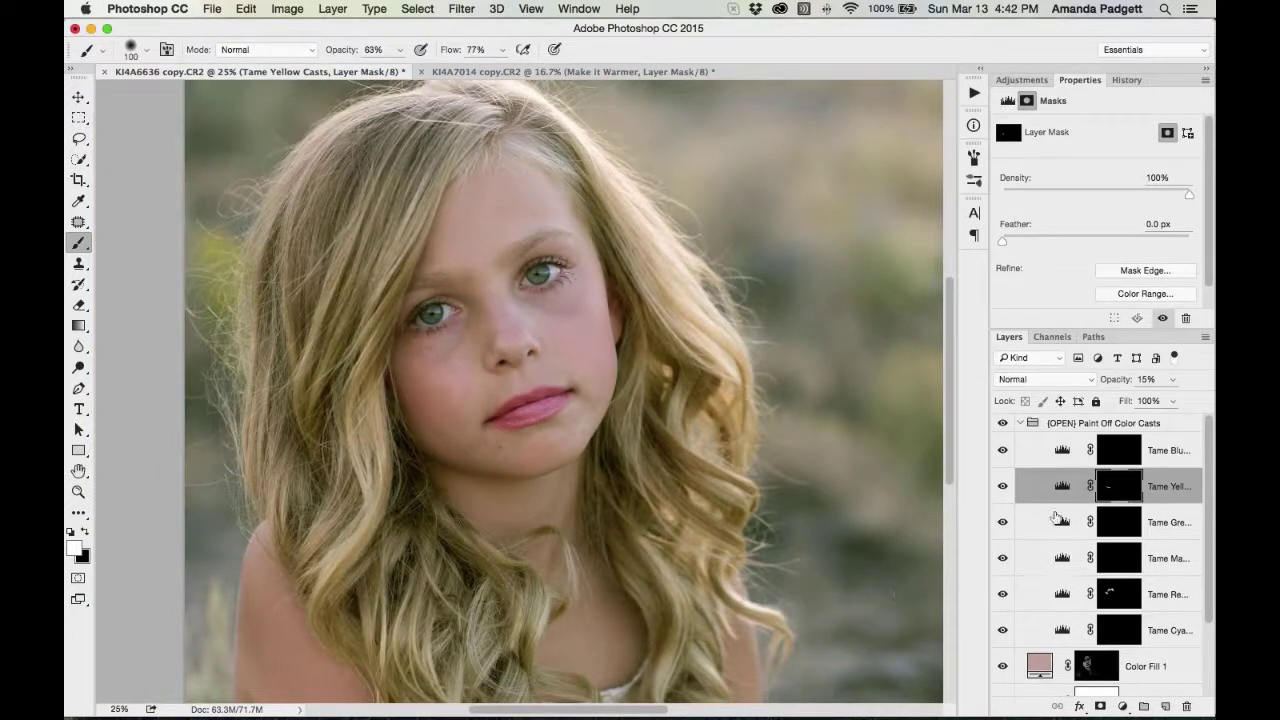
Collapse the Paint Off Color Casts group and add a new empty layer above it
{"action": "left_click", "coordinate": [1030, 423]}
{"action": "left_click", "coordinate": [1020, 423]}
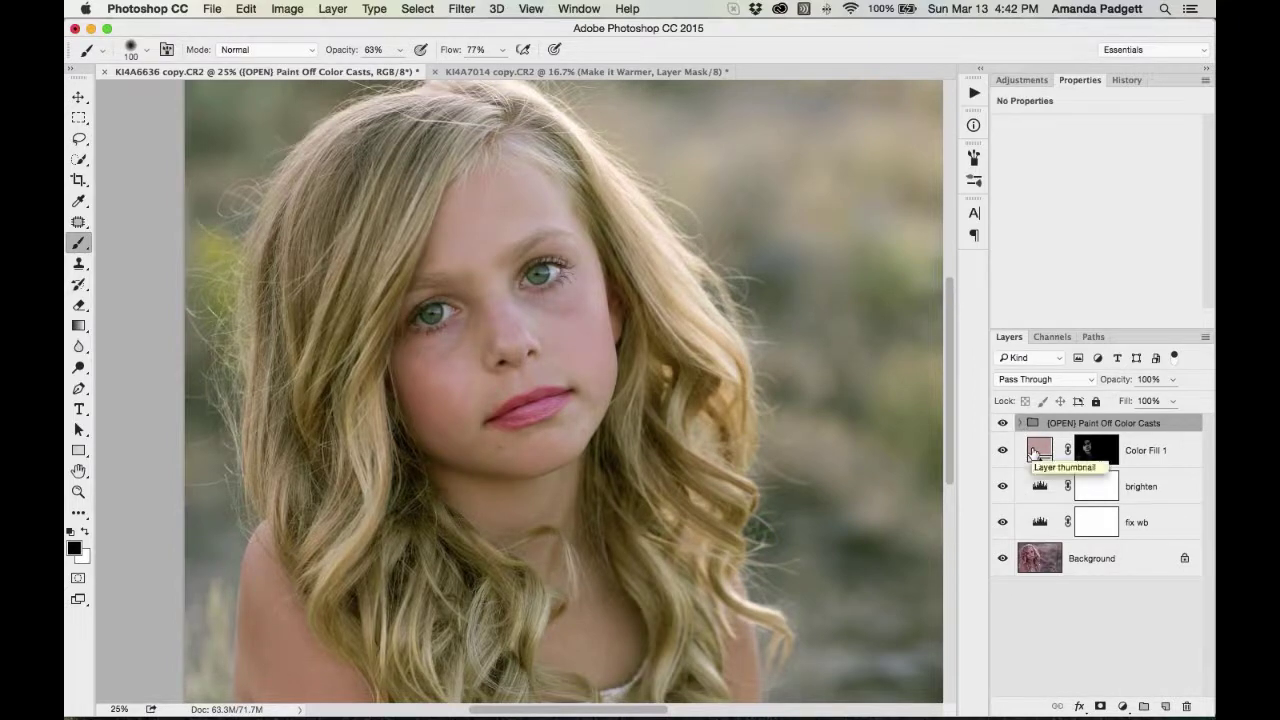
{"action": "left_click", "coordinate": [1166, 707]}
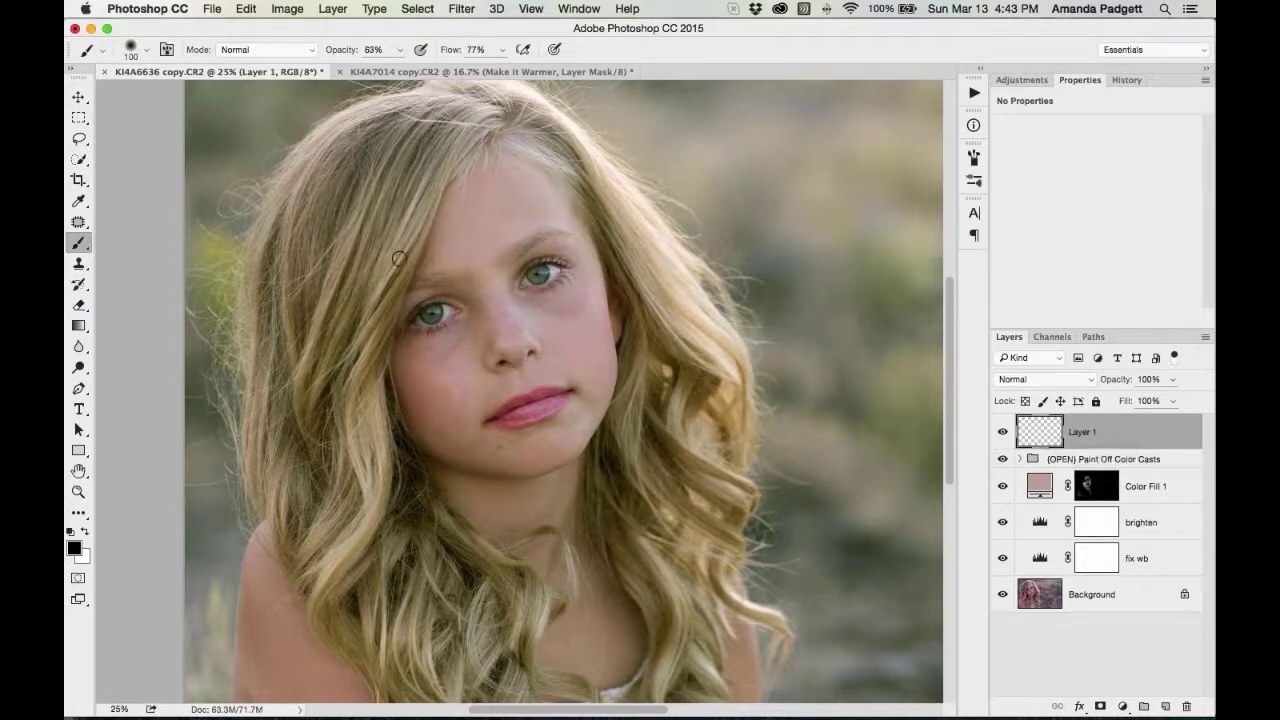
Sample a clean skin tone from the cheek just below the shadow of the image-right eye as the foreground colour
{"action": "key", "text": "i"}
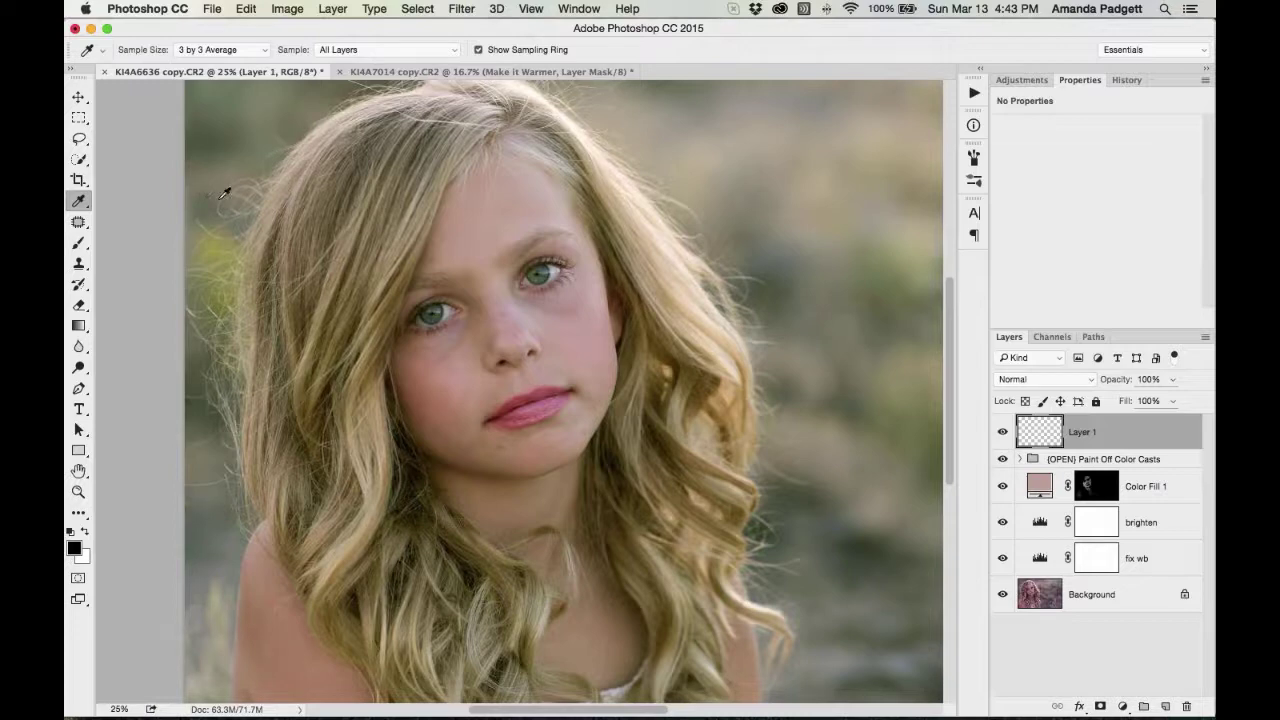
{"action": "key", "text": "super+equal"}
{"action": "key", "text": "super+equal"}
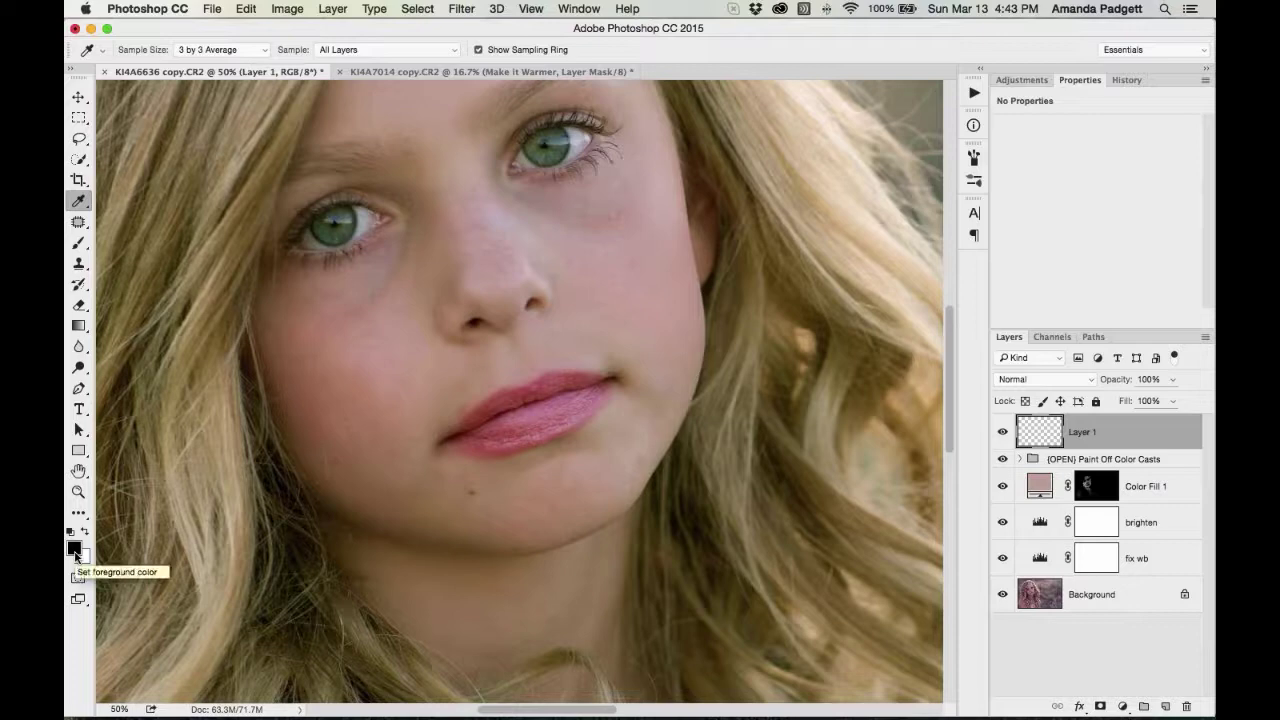
{"action": "left_click", "coordinate": [543, 200]}
{"action": "left_click", "coordinate": [543, 200]}
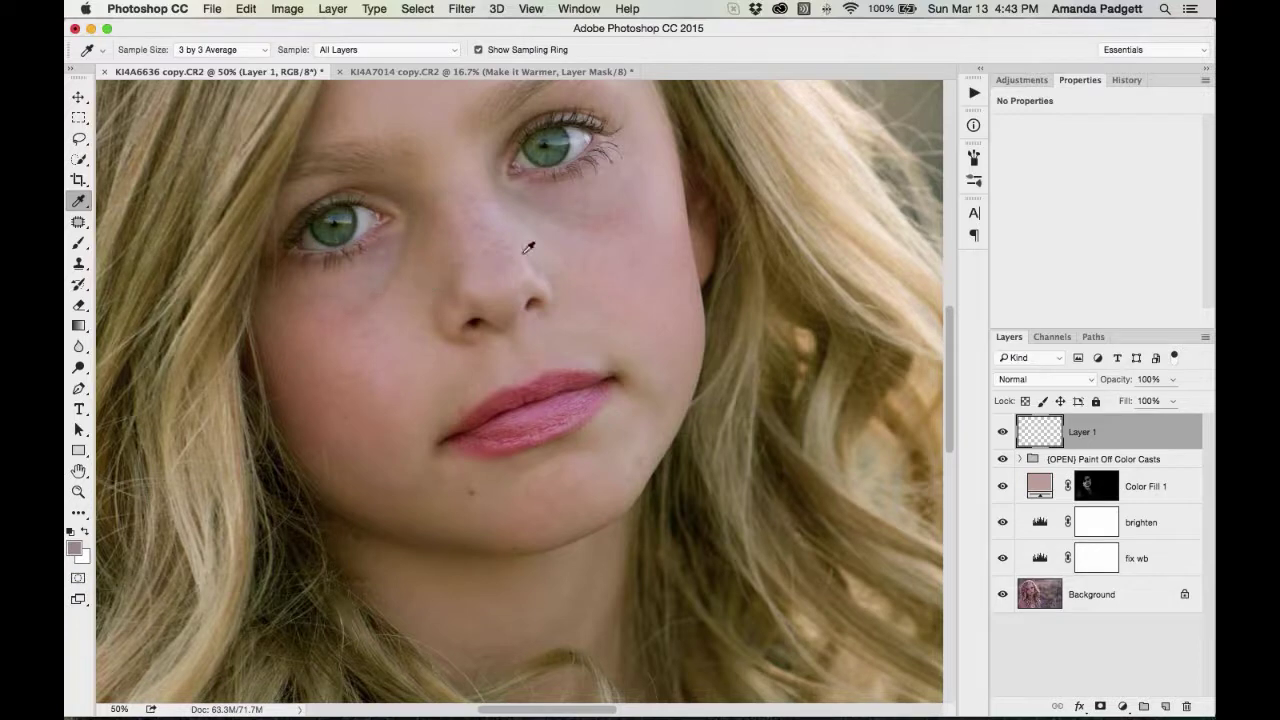
{"action": "left_click", "coordinate": [550, 228]}
{"action": "left_click", "coordinate": [527, 190]}
{"action": "left_click", "coordinate": [549, 236]}
{"action": "left_click", "coordinate": [559, 235]}
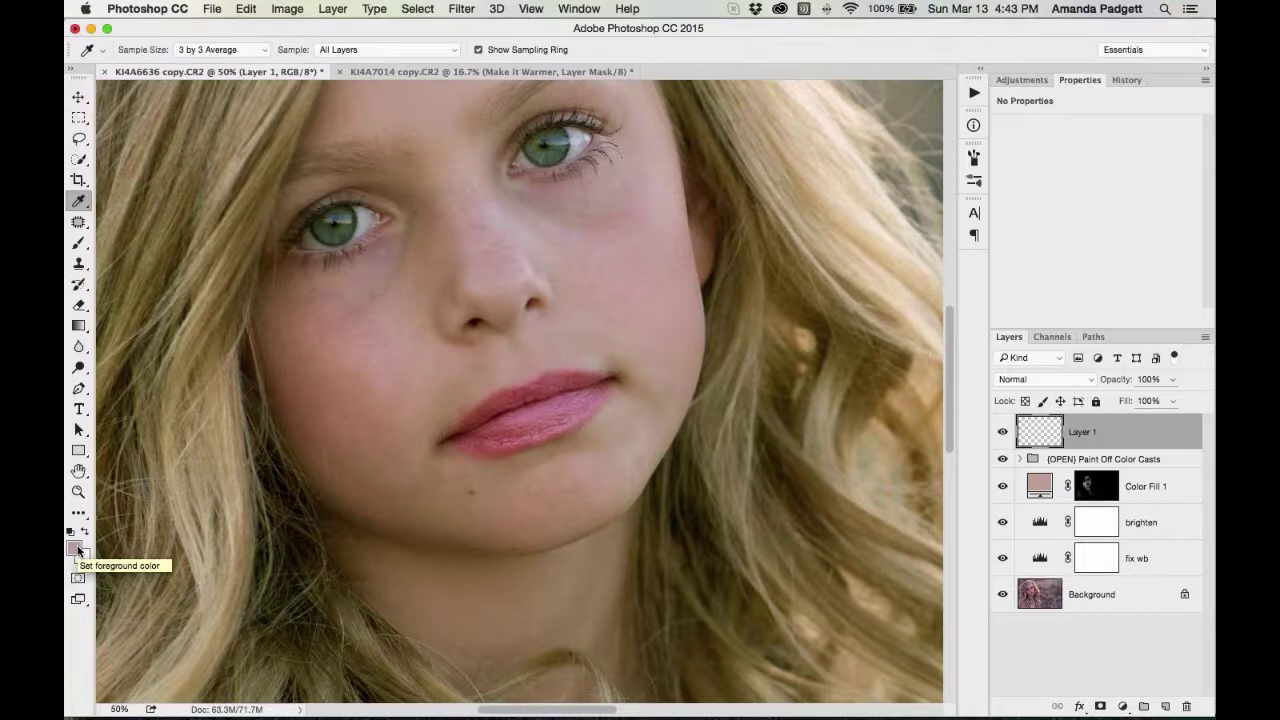
Paint the sampled skin tone under the image-right eye with a 100 px brush at 44% opacity, and lower Layer 1's opacity to 33%
{"action": "key", "text": "b"}
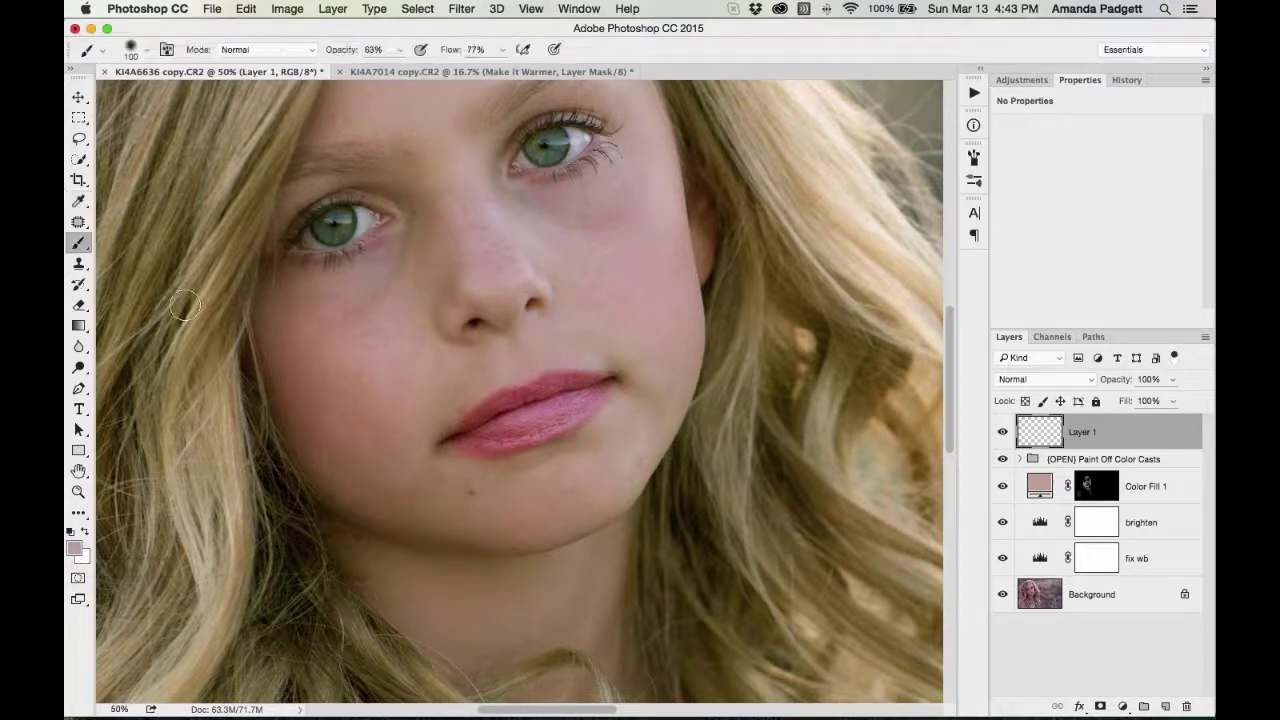
{"action": "left_click_drag", "start_coordinate": [348, 49], "coordinate": [330, 49]}
{"action": "mouse_move", "coordinate": [538, 178]}
{"action": "left_mouse_down"}
{"action": "mouse_move", "coordinate": [545, 209]}
{"action": "mouse_move", "coordinate": [526, 201]}
{"action": "mouse_move", "coordinate": [551, 198]}
{"action": "mouse_move", "coordinate": [517, 202]}
{"action": "mouse_move", "coordinate": [592, 212]}
{"action": "mouse_move", "coordinate": [566, 194]}
{"action": "mouse_move", "coordinate": [562, 208]}
{"action": "mouse_move", "coordinate": [624, 213]}
{"action": "mouse_move", "coordinate": [528, 203]}
{"action": "mouse_move", "coordinate": [488, 169]}
{"action": "mouse_move", "coordinate": [561, 219]}
{"action": "left_mouse_up"}
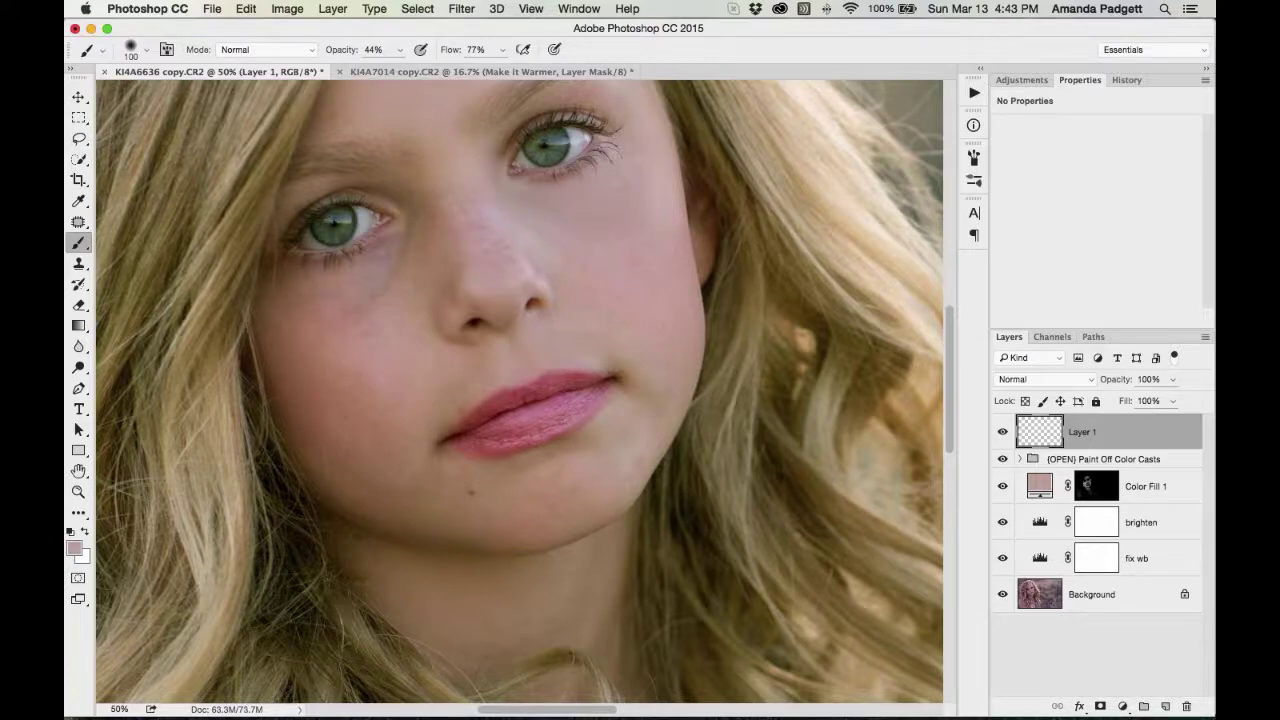
{"action": "left_click", "coordinate": [1172, 379]}
{"action": "left_click_drag", "start_coordinate": [1175, 398], "coordinate": [1121, 402]}
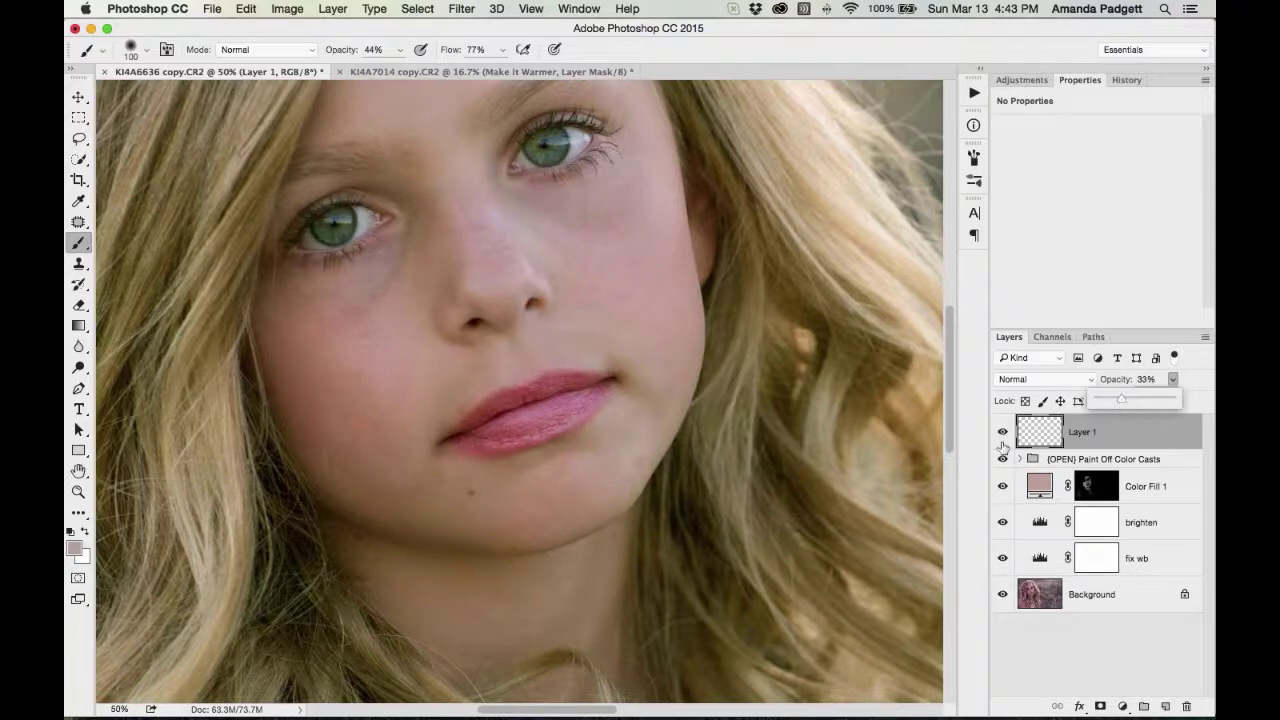
Toggle Layer 1's visibility to compare the image-right under-eye area with and without the painted skin tone
{"action": "left_click", "coordinate": [1003, 432]}
{"action": "left_click", "coordinate": [1003, 433]}
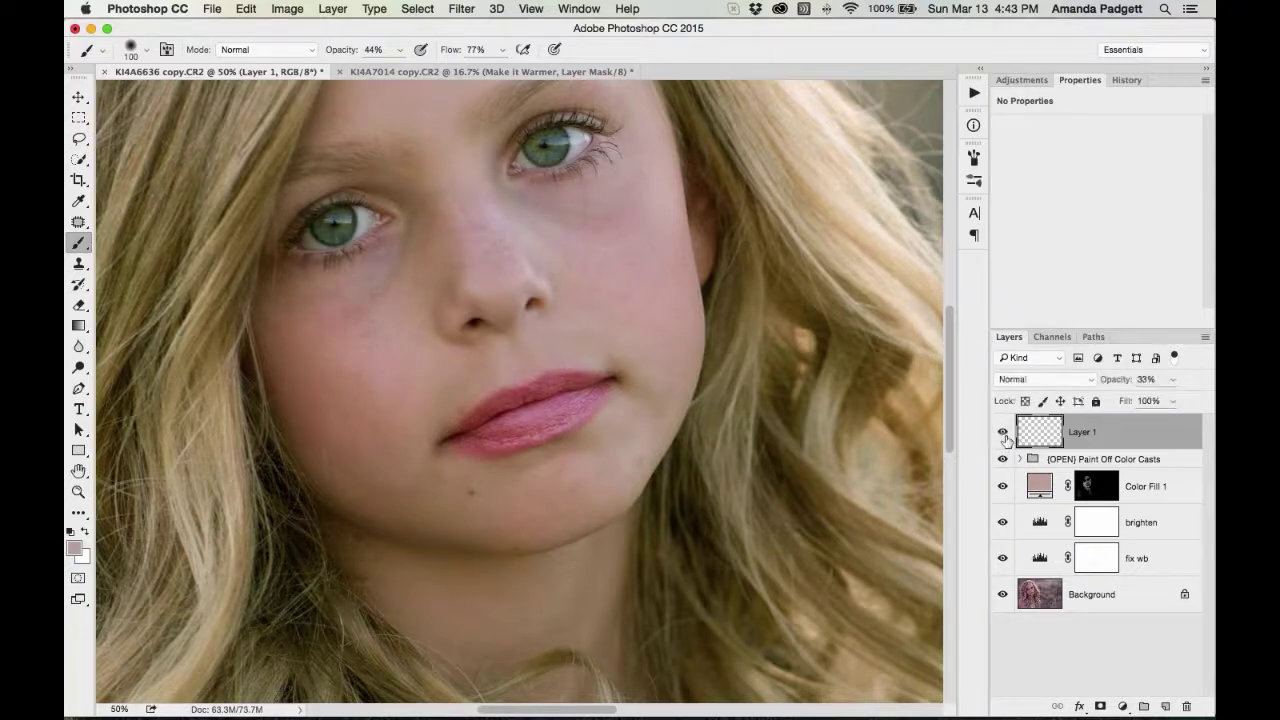
{"action": "left_click", "coordinate": [1003, 433]}
{"action": "left_click", "coordinate": [1003, 433]}
Sample skin beside the nose and paint it over the dark area under the image-left eye on Layer 1
{"action": "key", "text": "i"}
{"action": "left_click", "coordinate": [417, 290]}
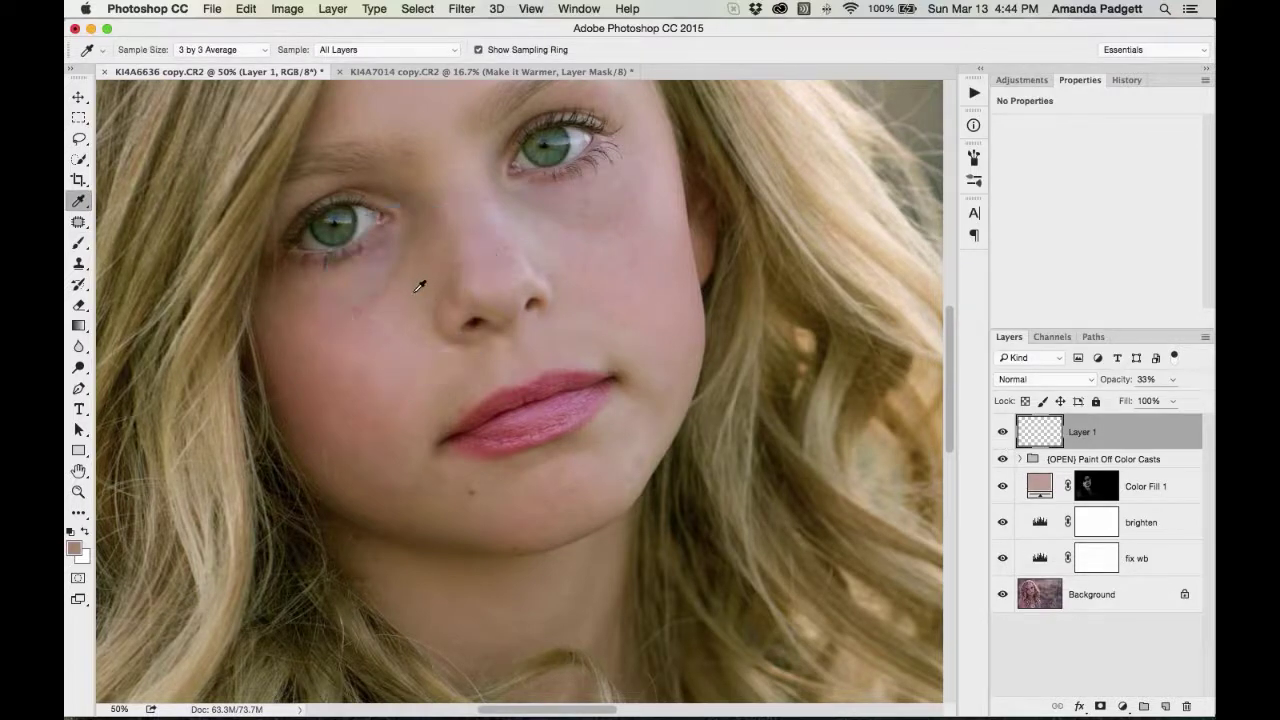
{"action": "key", "text": "b"}
{"action": "mouse_move", "coordinate": [400, 244]}
{"action": "left_mouse_down"}
{"action": "mouse_move", "coordinate": [351, 285]}
{"action": "mouse_move", "coordinate": [359, 298]}
{"action": "mouse_move", "coordinate": [405, 261]}
{"action": "mouse_move", "coordinate": [417, 201]}
{"action": "mouse_move", "coordinate": [364, 287]}
{"action": "left_mouse_up"}
Compare the portrait with and without Layer 1, and compare the full edit against the original Background alone
{"action": "left_click", "coordinate": [1002, 432]}
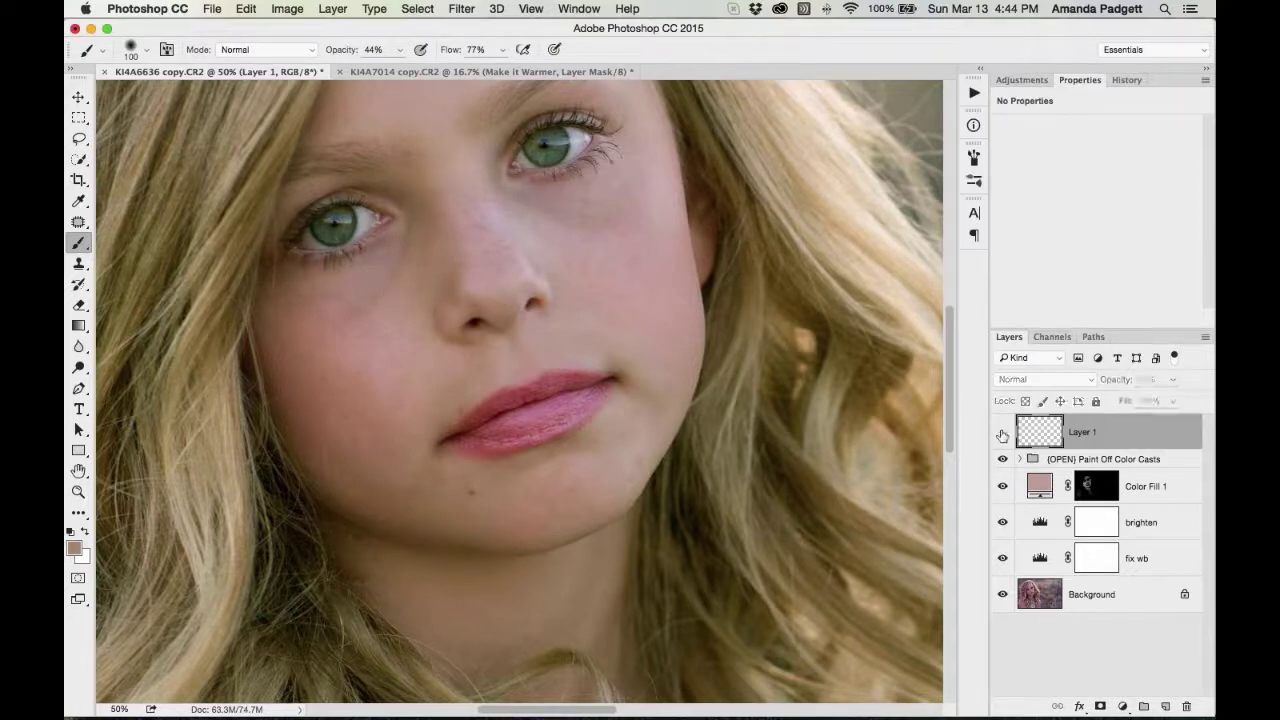
{"action": "left_click", "coordinate": [1002, 432]}
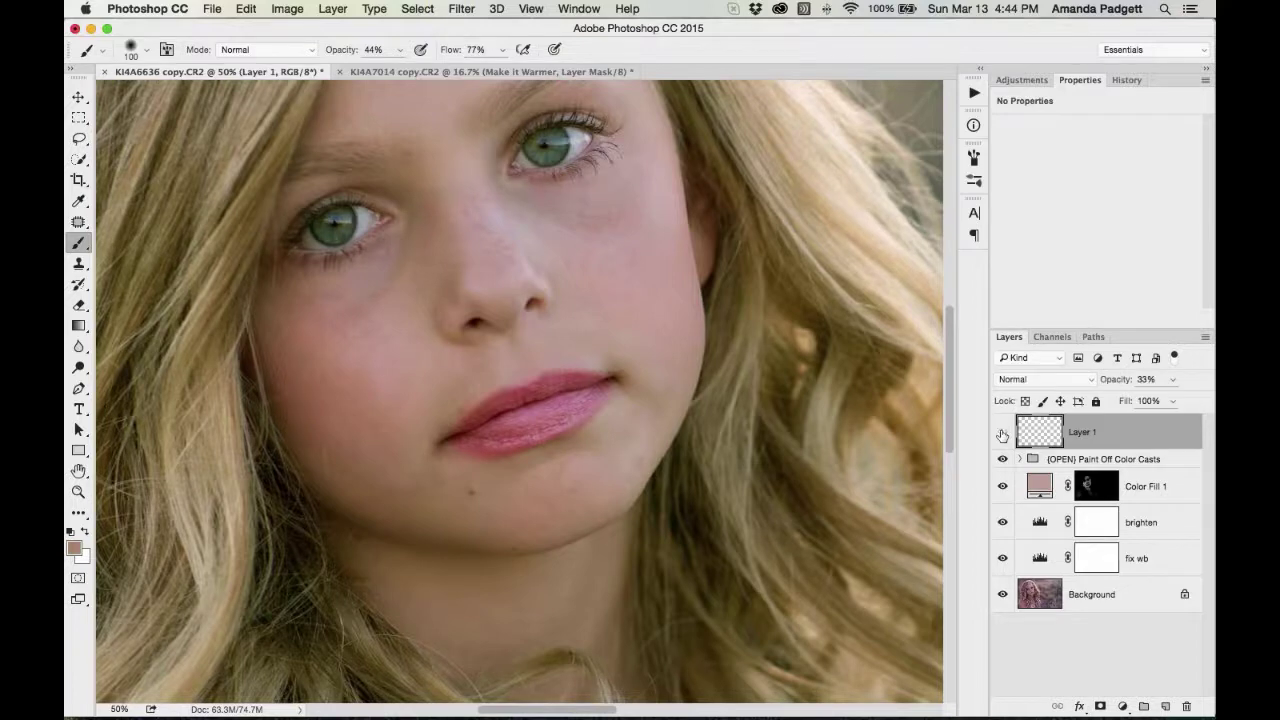
{"action": "left_click", "coordinate": [1002, 432]}
{"action": "left_click", "coordinate": [1002, 432]}
{"action": "left_click_drag", "start_coordinate": [744, 388], "coordinate": [755, 480]}
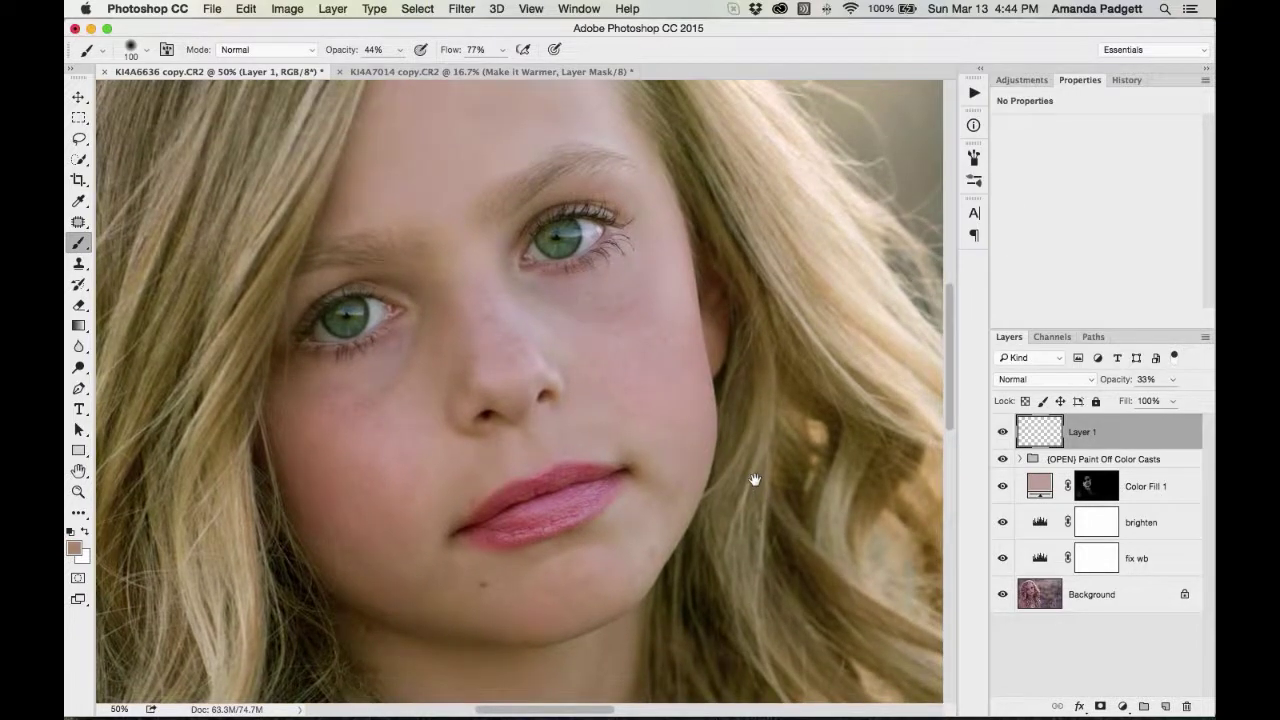
{"action": "left_click", "coordinate": [1003, 596], "text": "alt"}
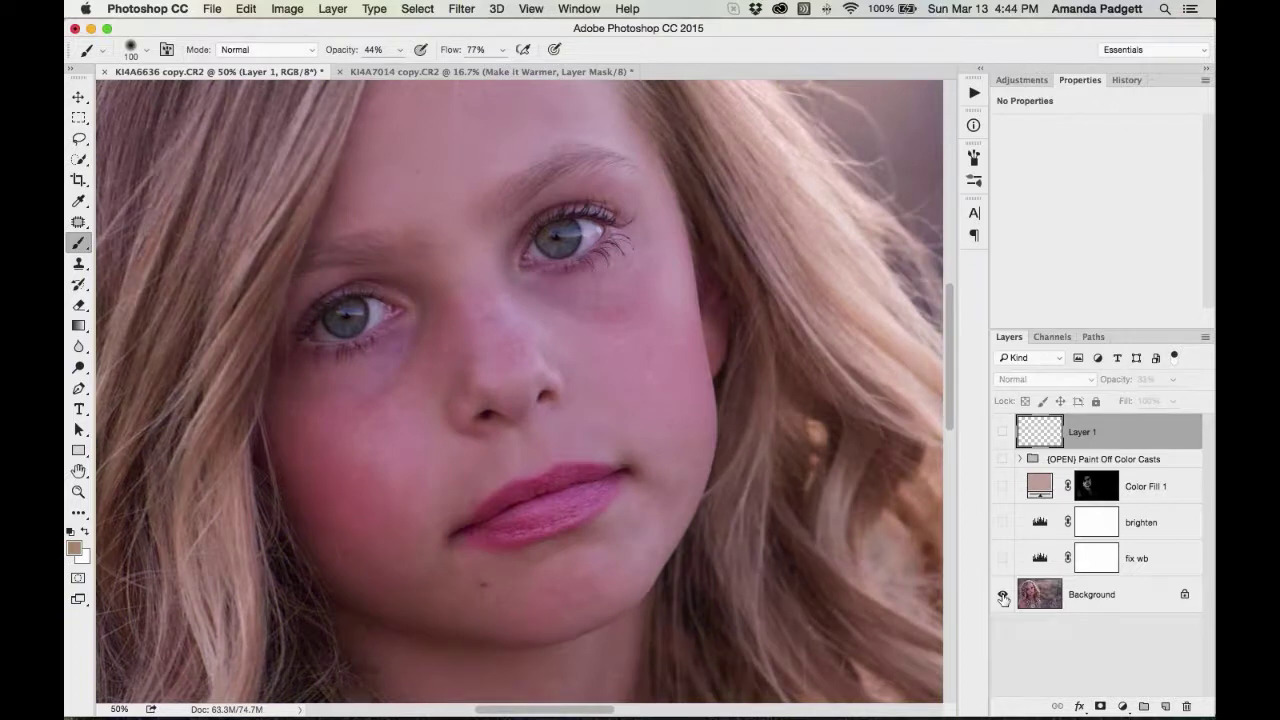
{"action": "left_click", "coordinate": [1003, 596], "text": "alt"}
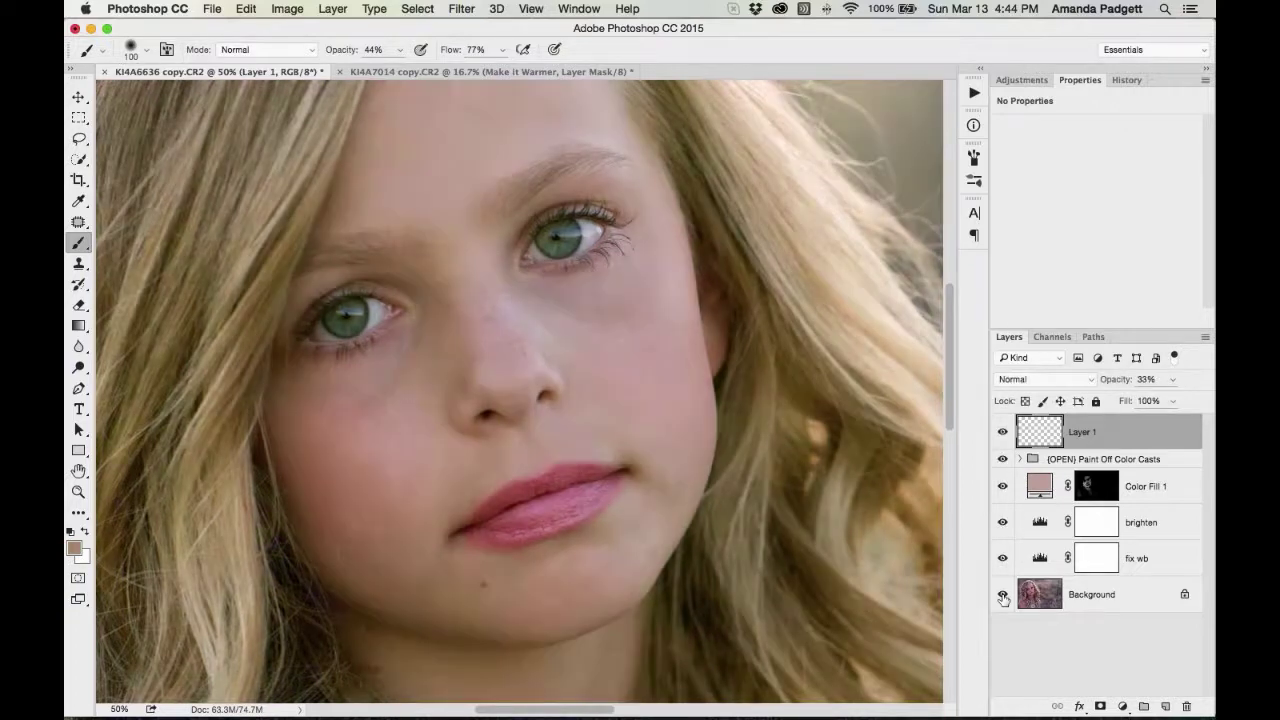
Run the Oh-So-Soft Skin action from the mini retouch set and continue past its instruction message
{"action": "left_click", "coordinate": [973, 92]}
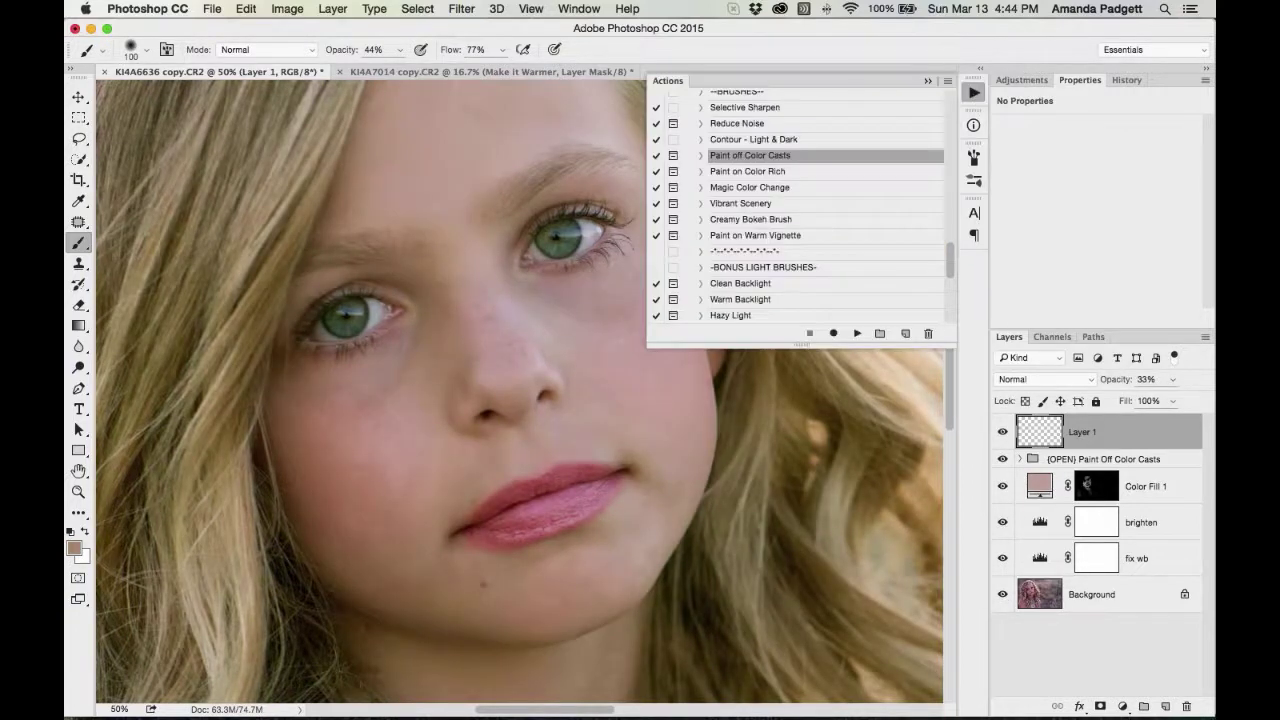
{"action": "scroll", "coordinate": [778, 225], "scroll_direction": "up", "scroll_amount": 3}
{"action": "scroll", "coordinate": [778, 225], "scroll_direction": "up", "scroll_amount": 10}
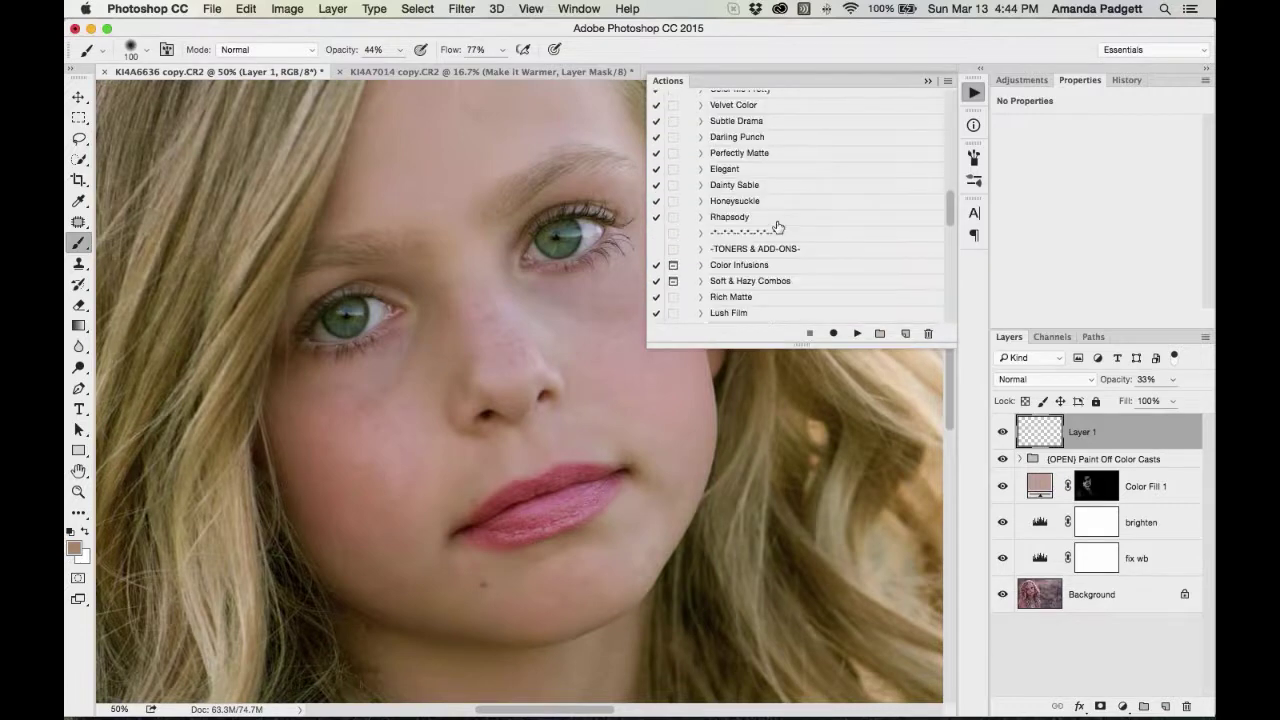
{"action": "scroll", "coordinate": [778, 225], "scroll_direction": "up", "scroll_amount": 3}
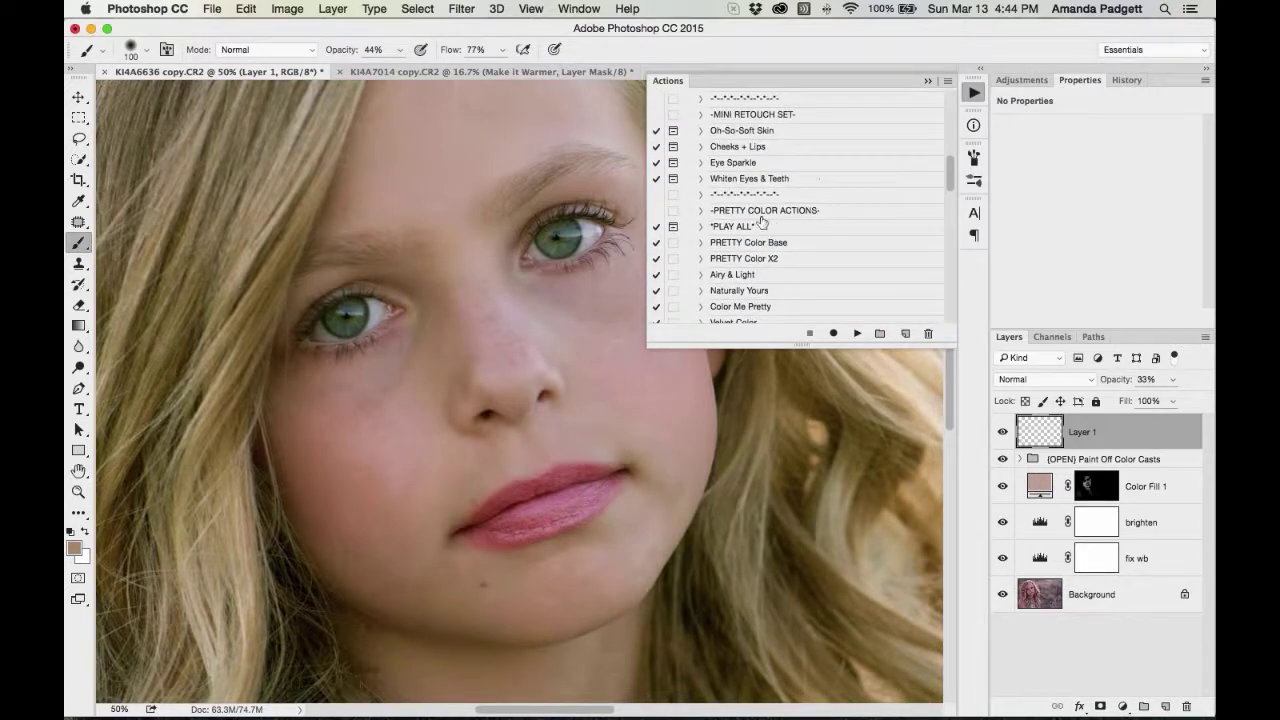
{"action": "left_click", "coordinate": [781, 131]}
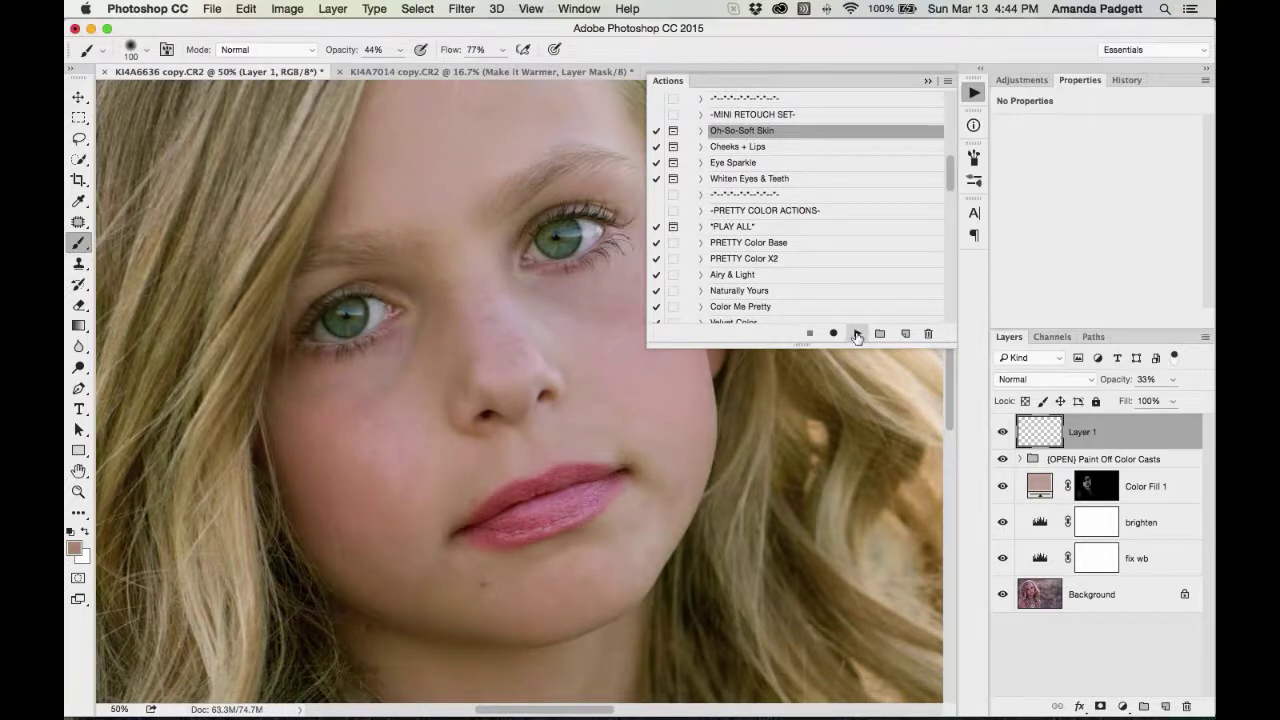
{"action": "left_click", "coordinate": [856, 334]}
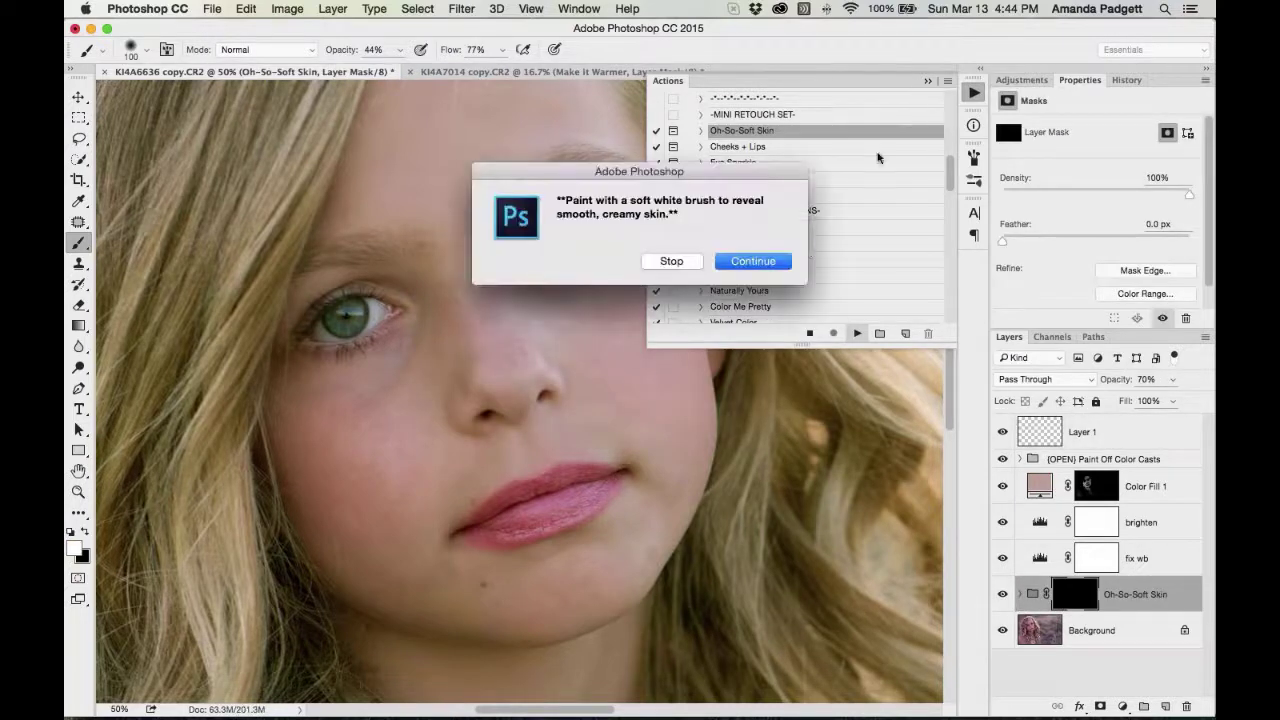
{"action": "left_click", "coordinate": [764, 268]}
{"action": "left_click", "coordinate": [974, 92]}
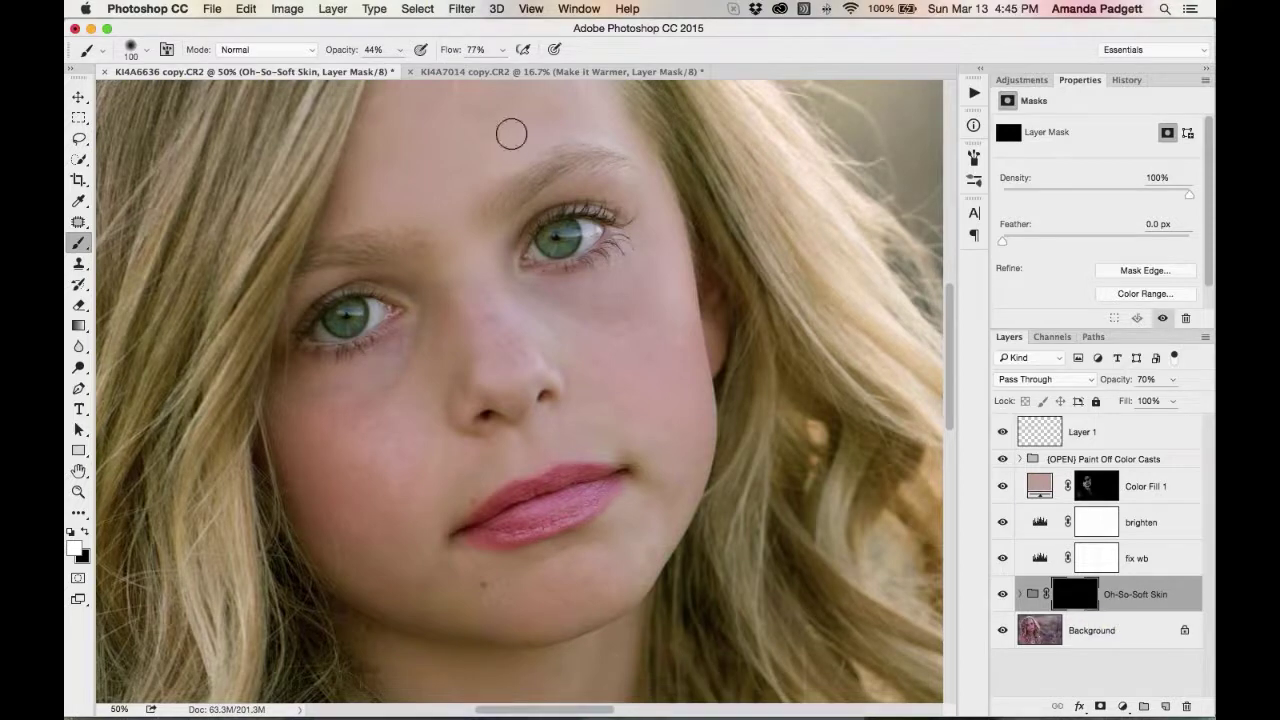
Paint white over the face skin on the Oh-So-Soft Skin mask with a 300 px brush at 44% opacity
{"action": "left_click_drag", "start_coordinate": [540, 203], "coordinate": [538, 261]}
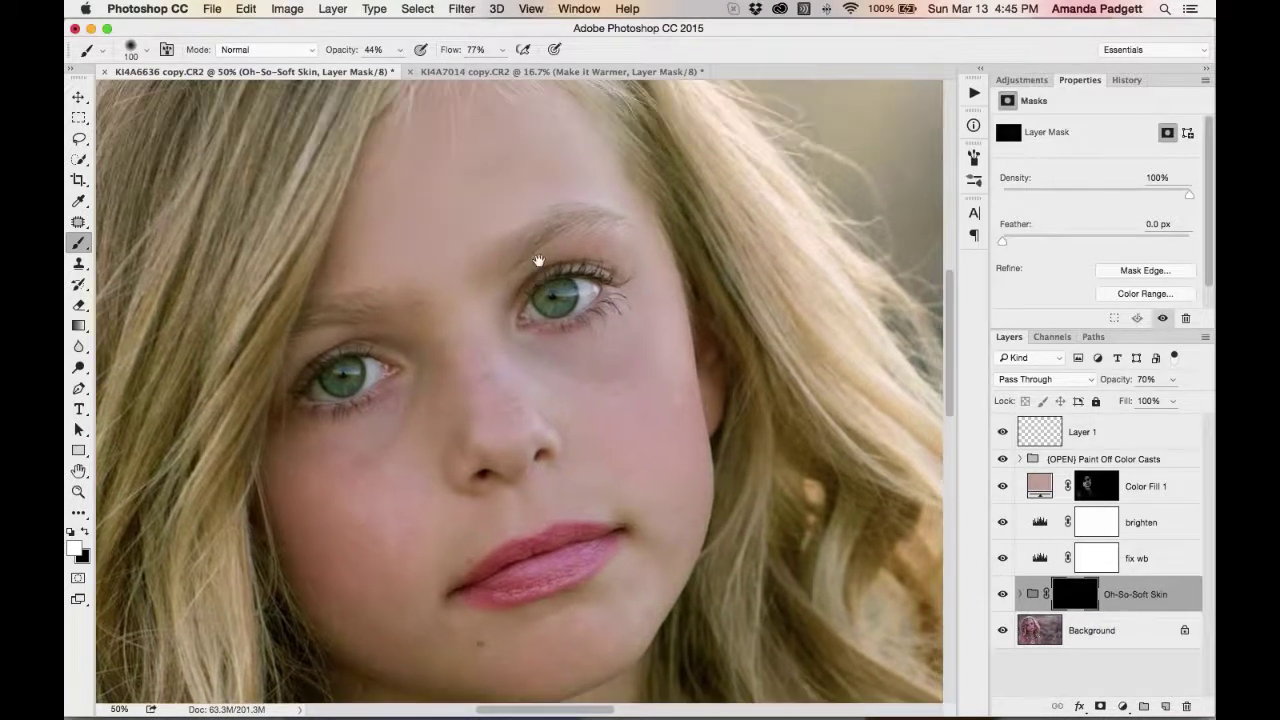
{"action": "key", "text": "bracketright"}
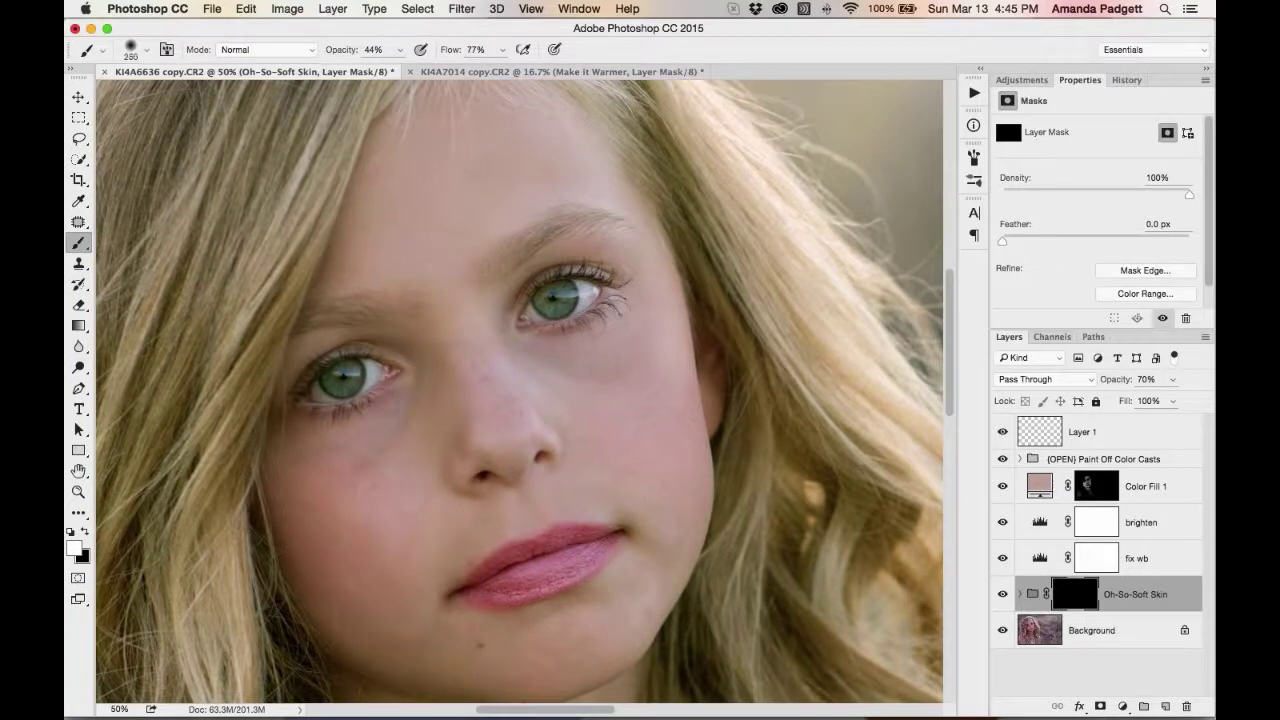
{"action": "key", "text": "bracketright"}
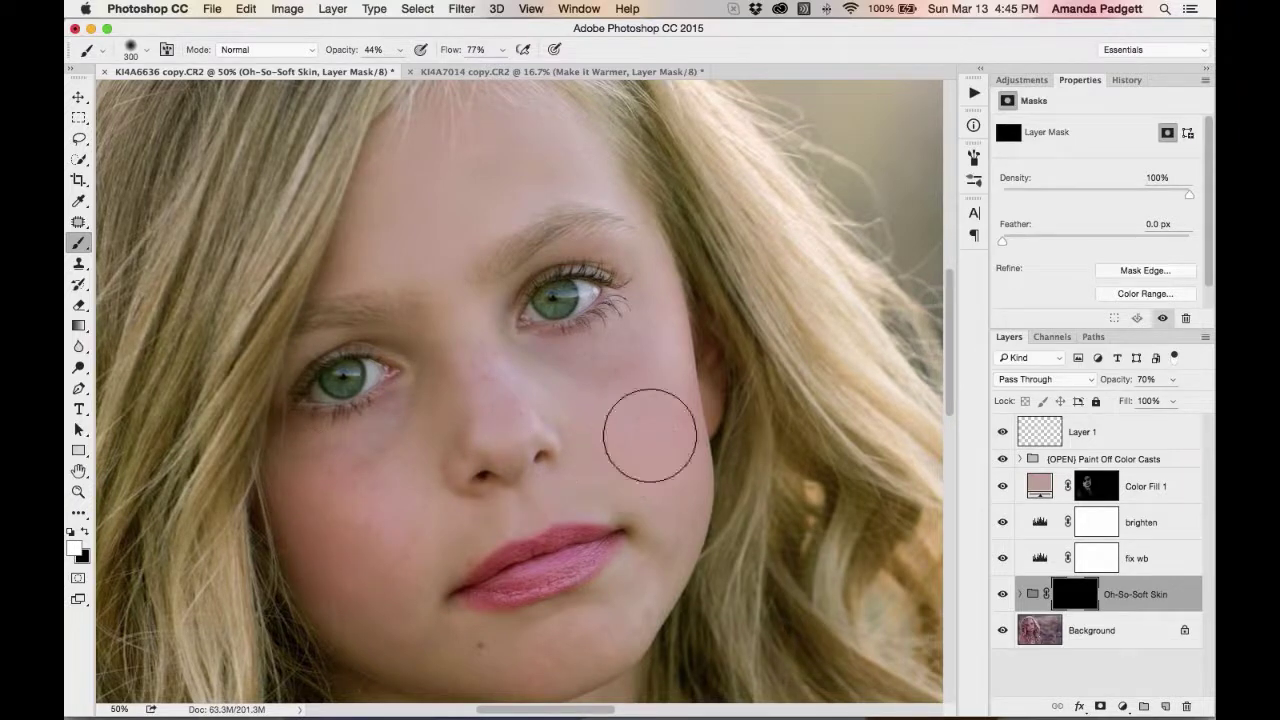
{"action": "left_click_drag", "start_coordinate": [650, 435], "coordinate": [646, 412]}
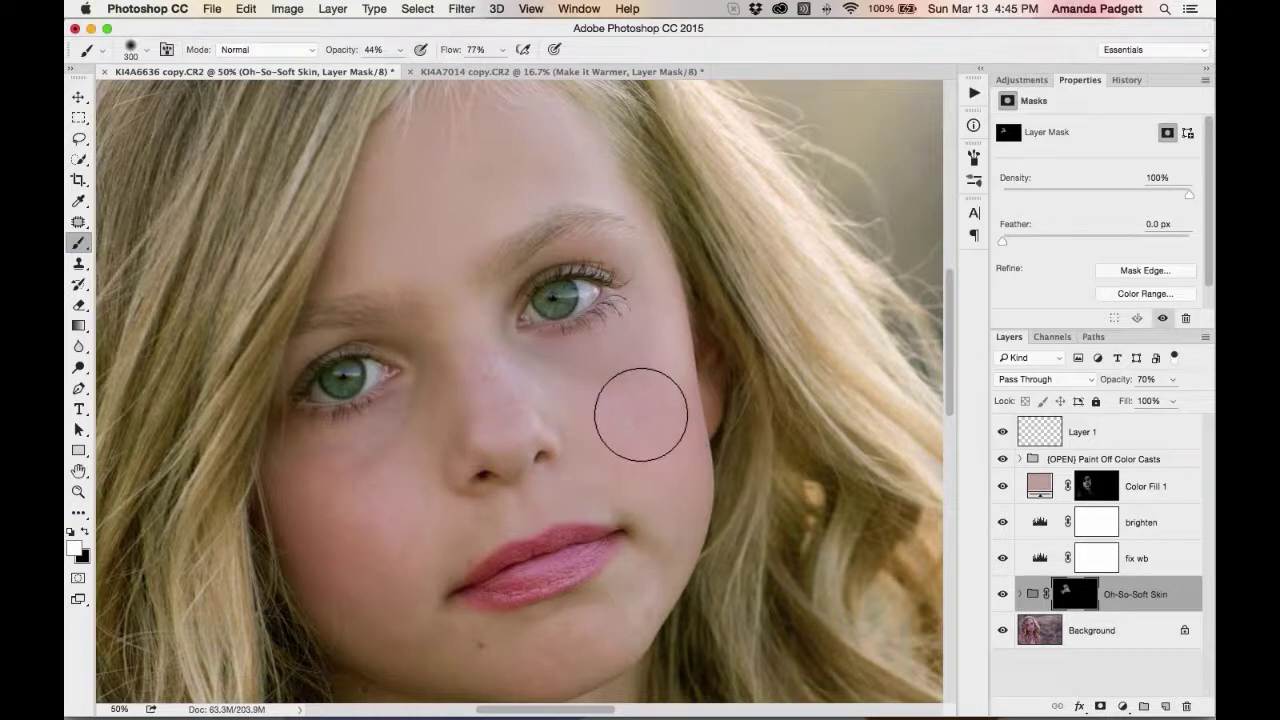
Show the red mask overlay and paint in the missed skin on the cheeks, nose and forehead of the Oh-So-Soft Skin mask
{"action": "scroll", "coordinate": [640, 415], "scroll_direction": "down", "scroll_amount": 3}
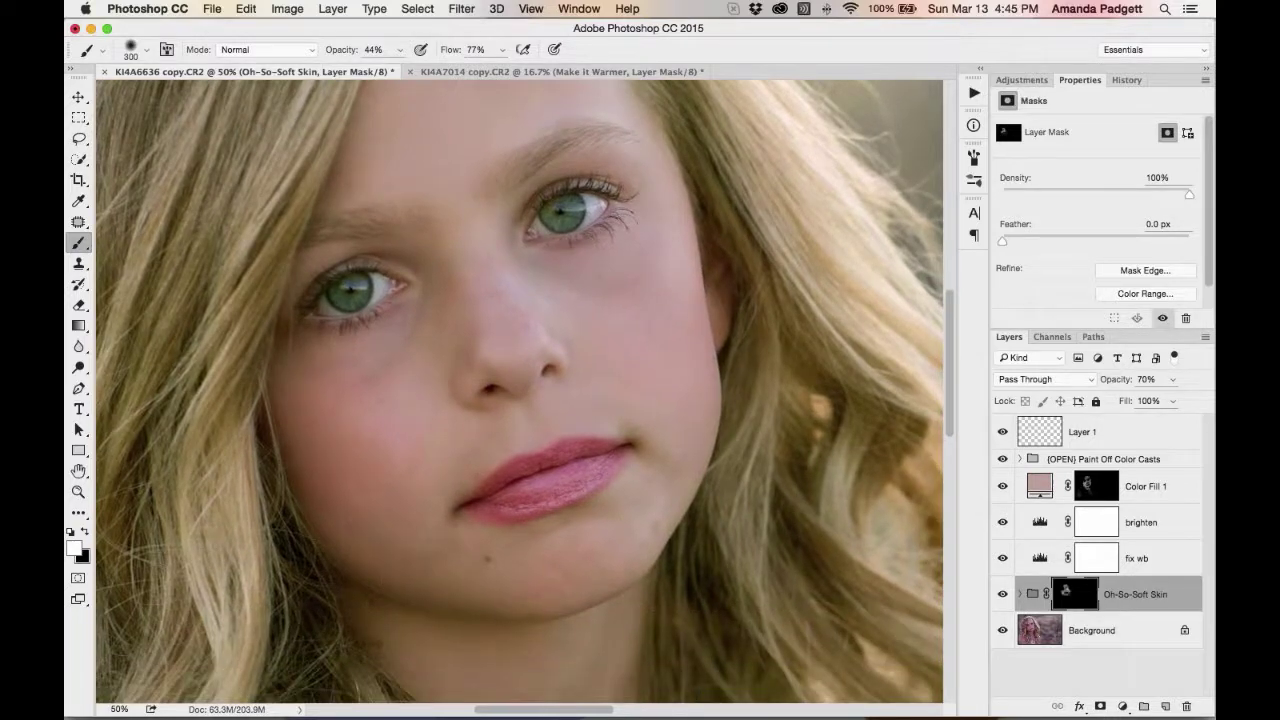
{"action": "key", "text": "backslash"}
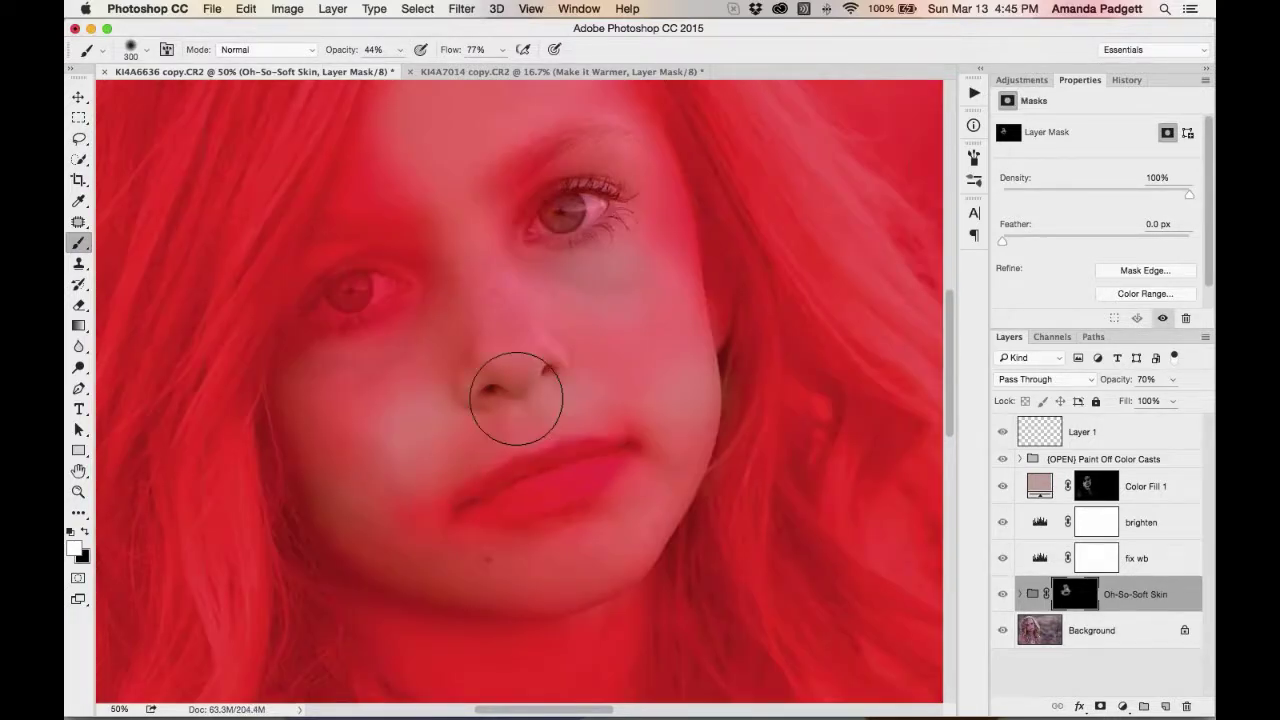
{"action": "left_click_drag", "start_coordinate": [651, 266], "coordinate": [651, 314]}
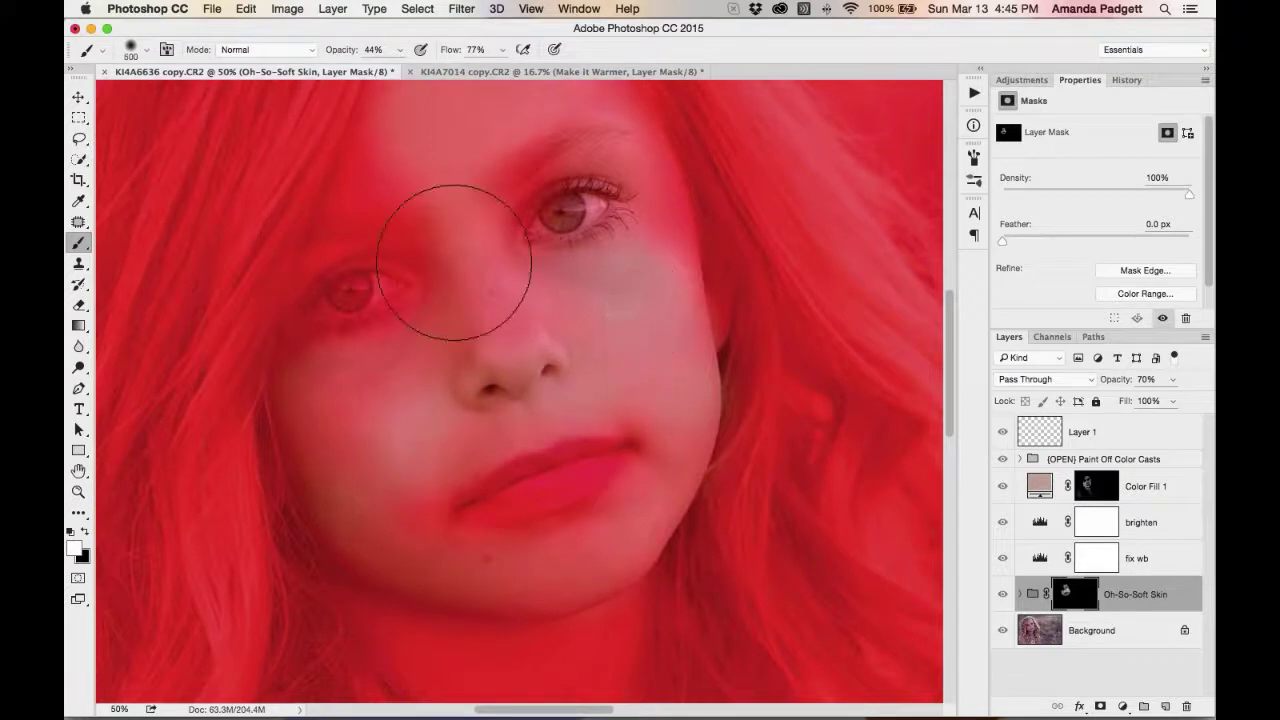
{"action": "key", "text": "bracketleft"}
{"action": "key", "text": "bracketleft"}
{"action": "key", "text": "bracketleft"}
{"action": "mouse_move", "coordinate": [408, 163]}
{"action": "left_mouse_down"}
{"action": "mouse_move", "coordinate": [369, 174]}
{"action": "mouse_move", "coordinate": [381, 117]}
{"action": "left_mouse_up"}
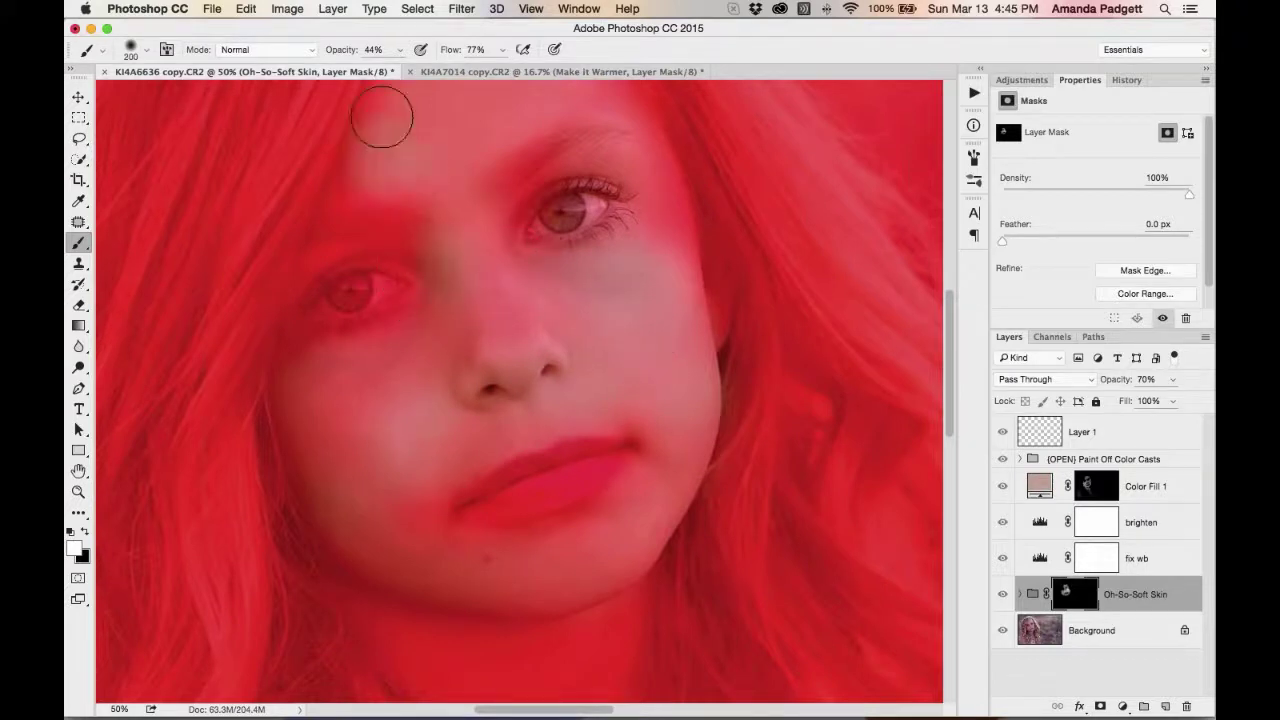
{"action": "mouse_move", "coordinate": [409, 329]}
{"action": "left_mouse_down"}
{"action": "mouse_move", "coordinate": [369, 360]}
{"action": "mouse_move", "coordinate": [454, 450]}
{"action": "mouse_move", "coordinate": [416, 489]}
{"action": "mouse_move", "coordinate": [440, 552]}
{"action": "mouse_move", "coordinate": [511, 431]}
{"action": "mouse_move", "coordinate": [496, 320]}
{"action": "left_mouse_up"}
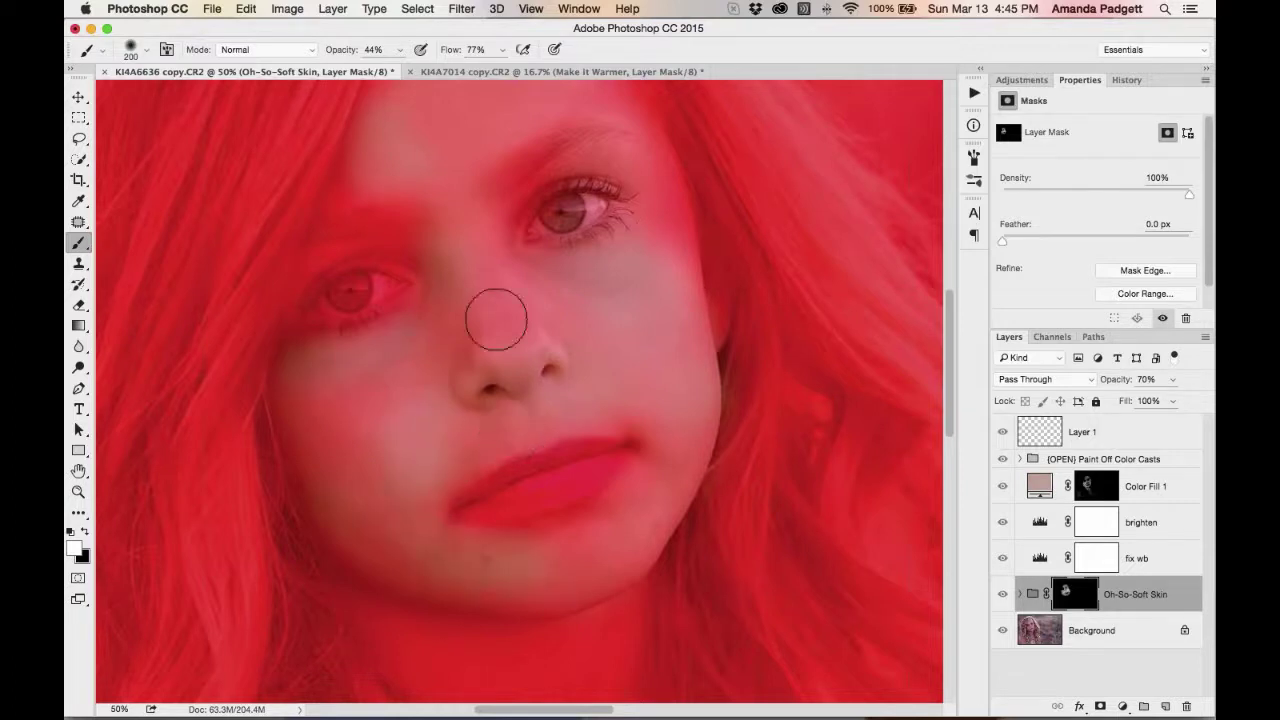
Paint the remaining skin around the mouth, on the chin and beside the image-right eye with the 200 px white brush
{"action": "left_click_drag", "start_coordinate": [651, 337], "coordinate": [640, 253]}
{"action": "mouse_move", "coordinate": [566, 514]}
{"action": "left_mouse_down"}
{"action": "mouse_move", "coordinate": [390, 503]}
{"action": "mouse_move", "coordinate": [492, 578]}
{"action": "mouse_move", "coordinate": [562, 567]}
{"action": "mouse_move", "coordinate": [616, 515]}
{"action": "mouse_move", "coordinate": [614, 645]}
{"action": "mouse_move", "coordinate": [513, 590]}
{"action": "mouse_move", "coordinate": [574, 393]}
{"action": "mouse_move", "coordinate": [548, 339]}
{"action": "mouse_move", "coordinate": [590, 392]}
{"action": "mouse_move", "coordinate": [581, 411]}
{"action": "mouse_move", "coordinate": [531, 417]}
{"action": "mouse_move", "coordinate": [430, 404]}
{"action": "left_mouse_up"}
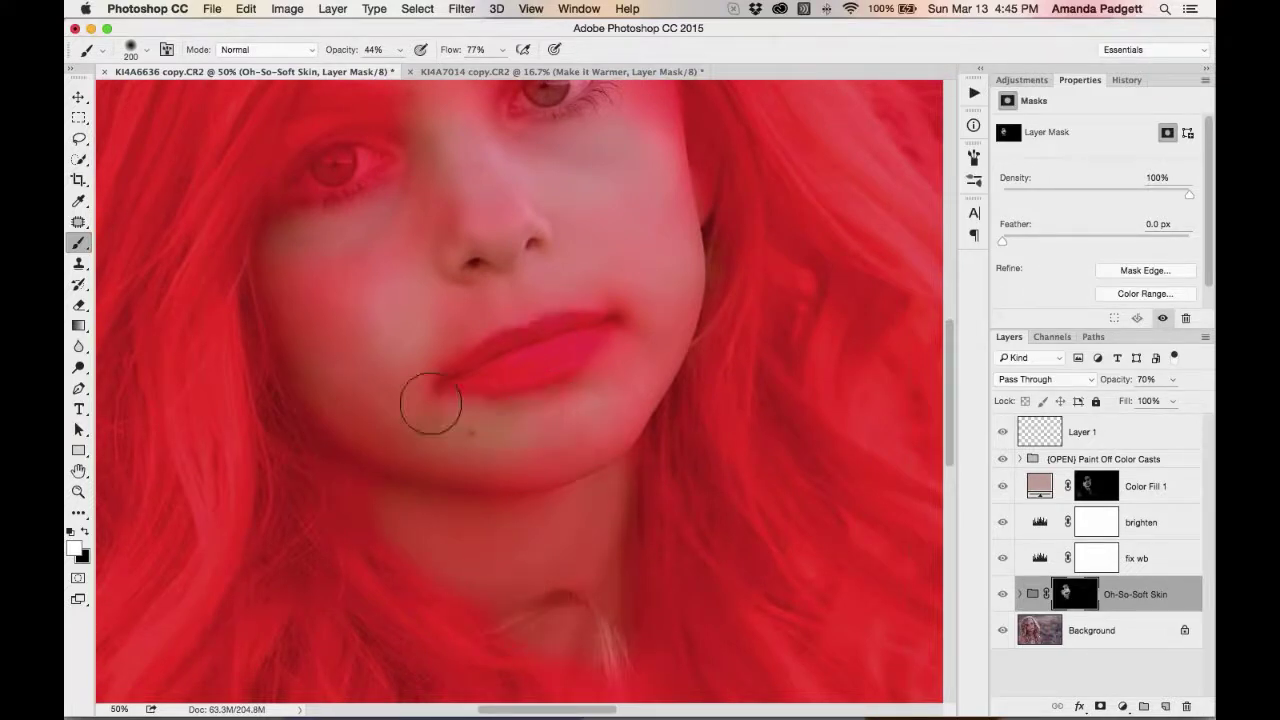
{"action": "left_click_drag", "start_coordinate": [591, 206], "coordinate": [591, 337]}
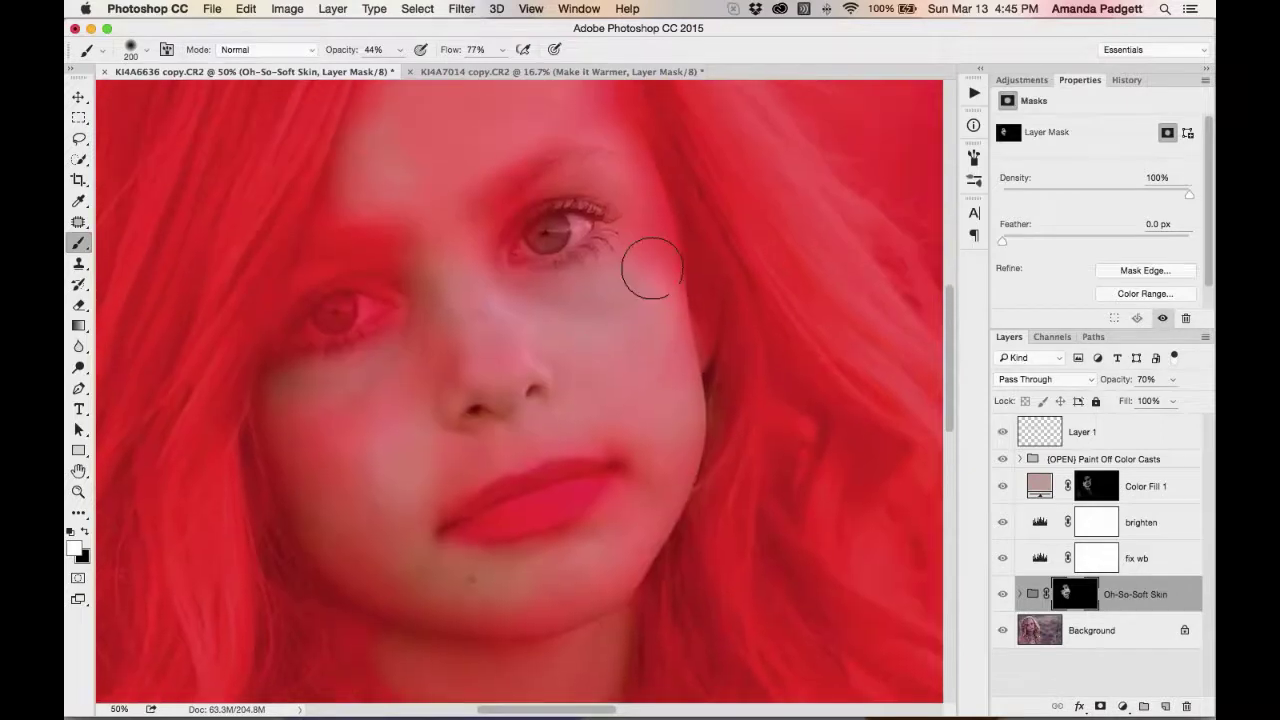
{"action": "mouse_move", "coordinate": [652, 268]}
{"action": "left_mouse_down"}
{"action": "mouse_move", "coordinate": [647, 189]}
{"action": "mouse_move", "coordinate": [589, 197]}
{"action": "mouse_move", "coordinate": [580, 231]}
{"action": "left_mouse_up"}
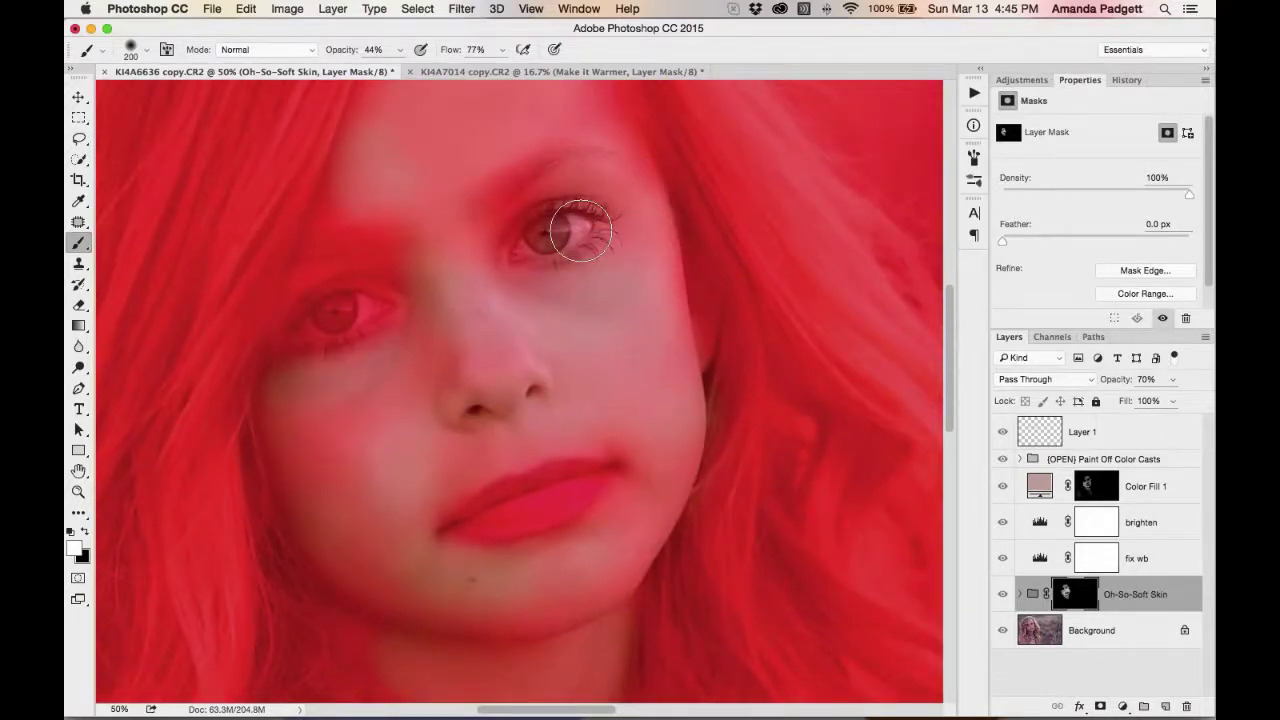
Mask the image-right eye out of the skin softening with a 100 px black brush at 100% opacity, and hide the mask overlay
{"action": "key", "text": "x"}
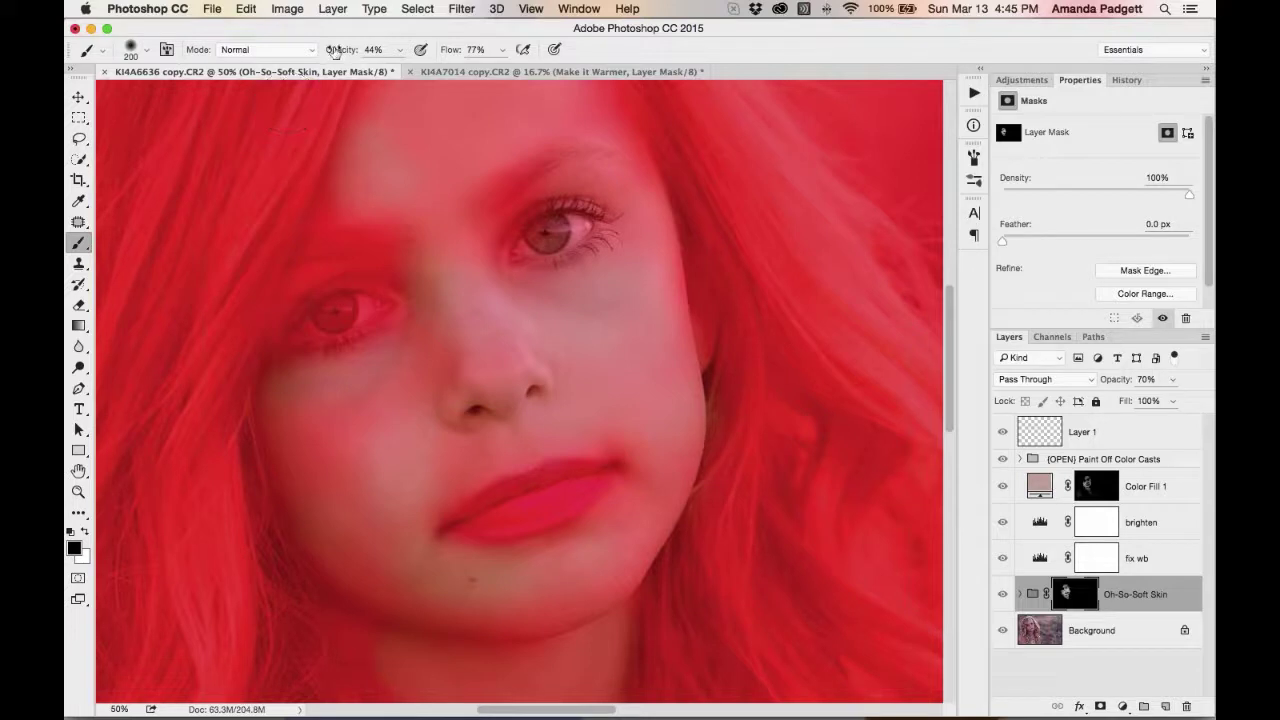
{"action": "left_click_drag", "start_coordinate": [336, 51], "coordinate": [383, 53]}
{"action": "key", "text": "bracketleft"}
{"action": "key", "text": "bracketleft"}
{"action": "key", "text": "bracketleft"}
{"action": "key", "text": "bracketleft"}
{"action": "mouse_move", "coordinate": [598, 226]}
{"action": "left_mouse_down"}
{"action": "mouse_move", "coordinate": [562, 236]}
{"action": "mouse_move", "coordinate": [531, 223]}
{"action": "mouse_move", "coordinate": [528, 245]}
{"action": "mouse_move", "coordinate": [578, 215]}
{"action": "mouse_move", "coordinate": [563, 211]}
{"action": "mouse_move", "coordinate": [610, 222]}
{"action": "mouse_move", "coordinate": [509, 247]}
{"action": "mouse_move", "coordinate": [510, 258]}
{"action": "left_mouse_up"}
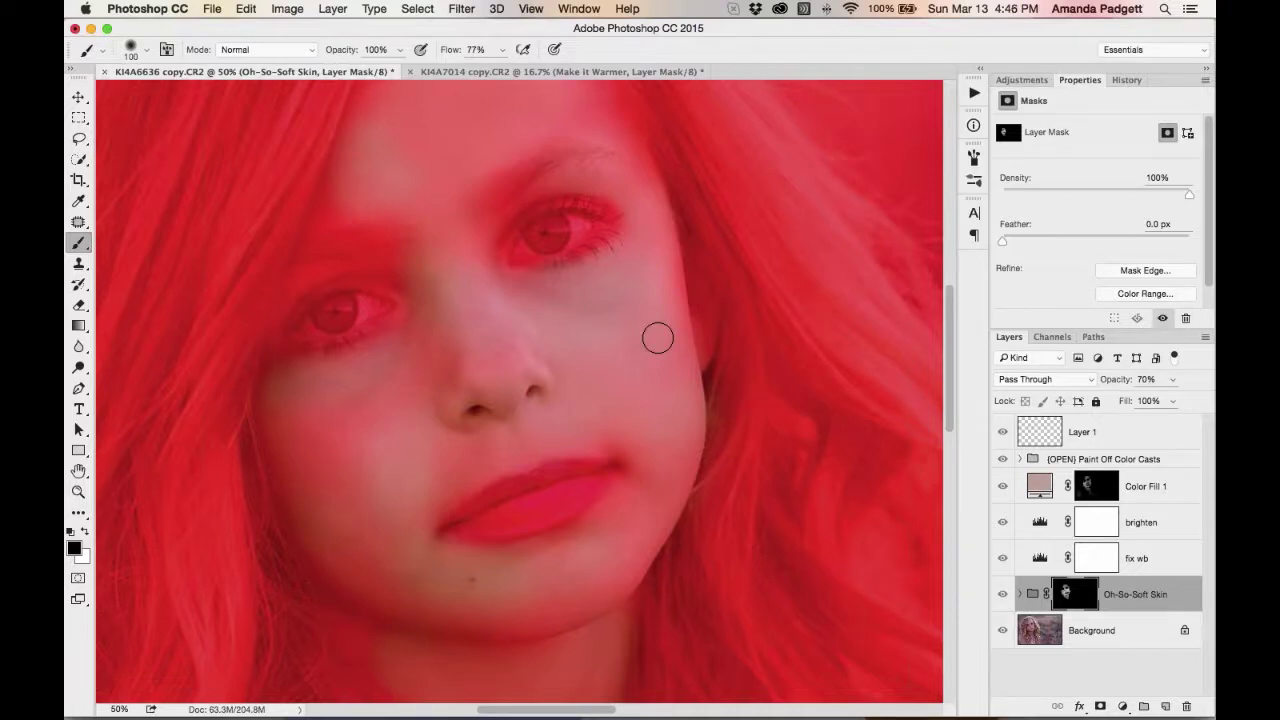
{"action": "key", "text": "x"}
{"action": "key", "text": "backslash"}
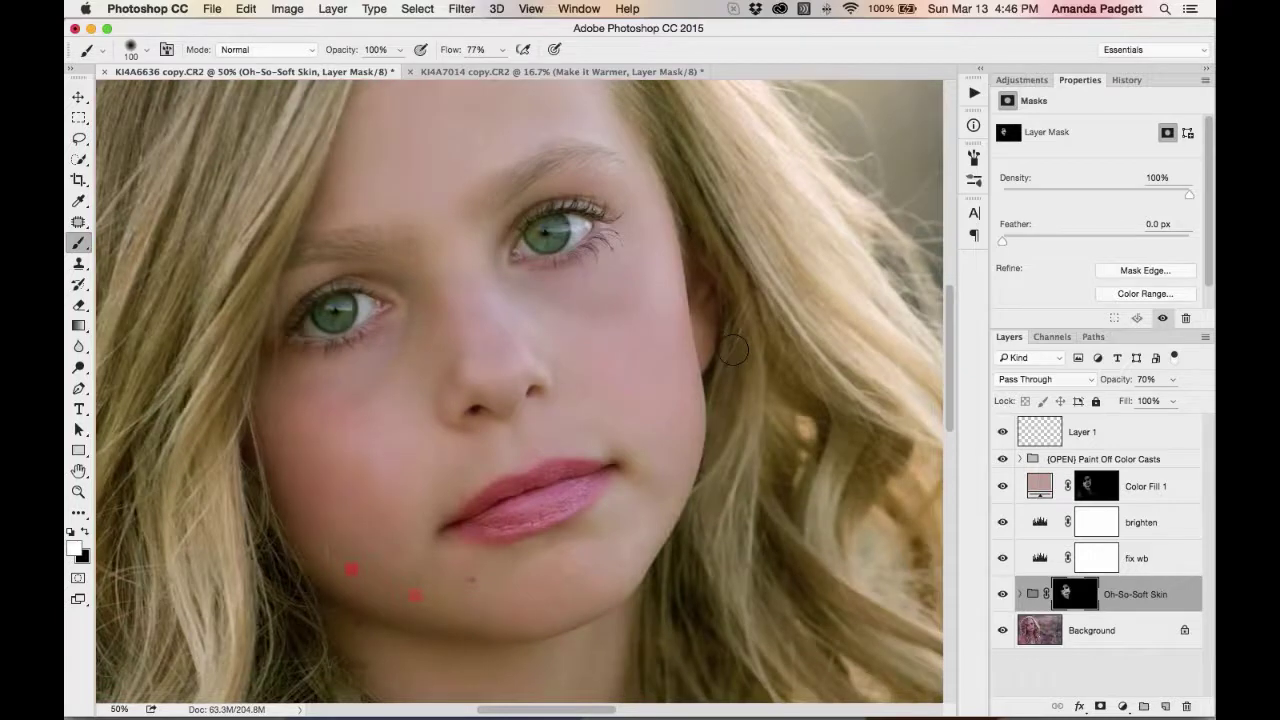
Toggle the Oh-So-Soft Skin group's visibility to compare the face with and without the softening
{"action": "left_click", "coordinate": [1001, 598]}
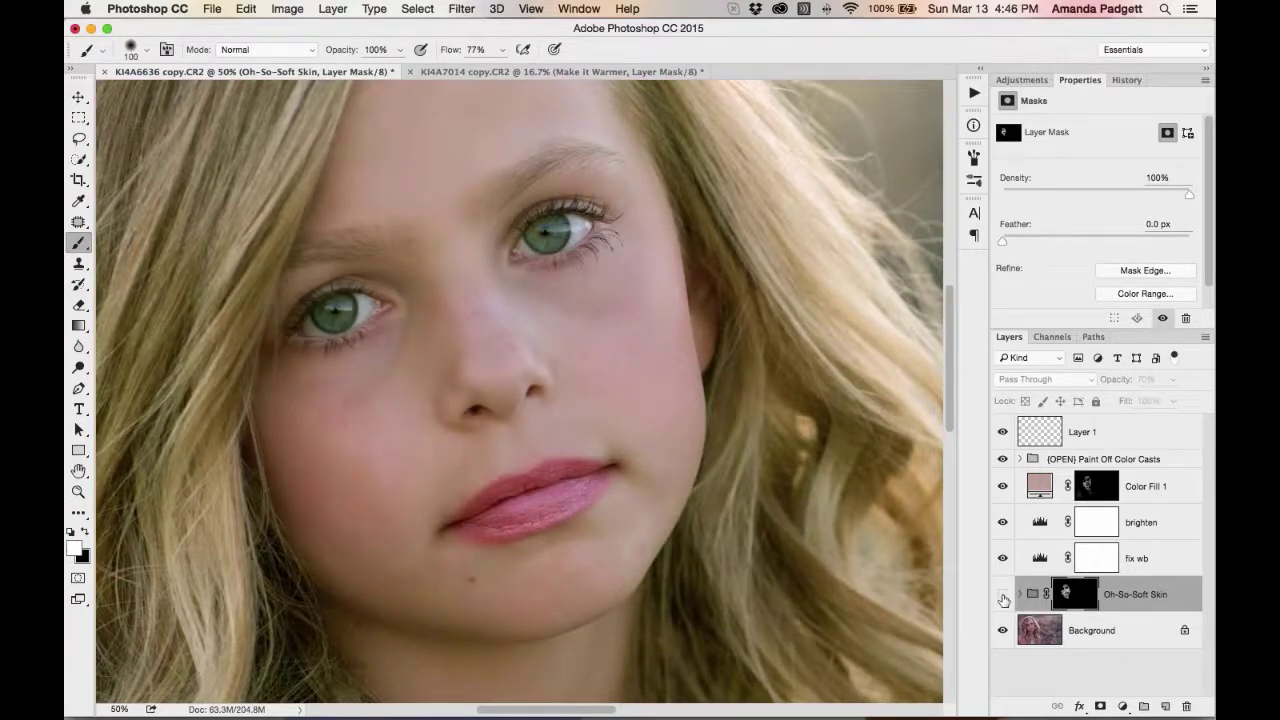
{"action": "left_click", "coordinate": [1003, 598]}
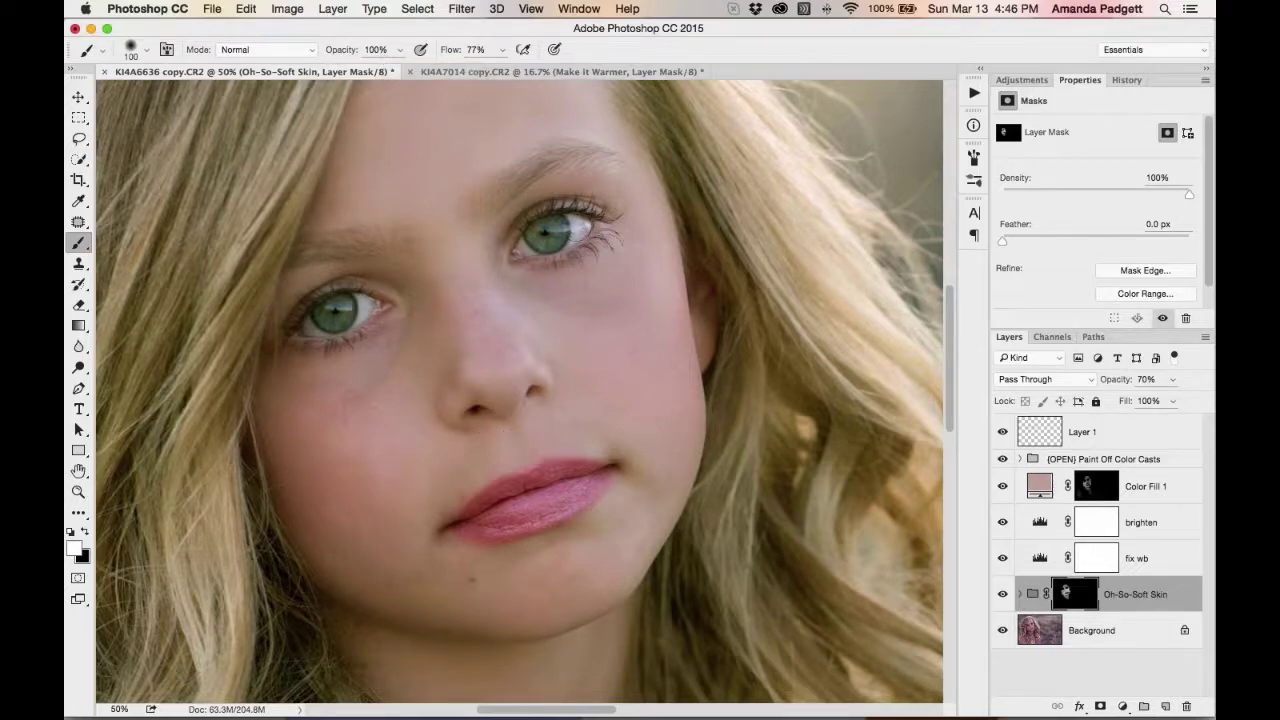
{"action": "left_click", "coordinate": [1002, 596]}
{"action": "left_click", "coordinate": [1003, 596]}
Adjust the Oh-So-Soft Skin group's opacity slightly downward and compare the face with the group off and on
{"action": "left_click", "coordinate": [1112, 384]}
{"action": "left_click_drag", "start_coordinate": [1112, 384], "coordinate": [1100, 382]}
{"action": "left_click", "coordinate": [1003, 596]}
{"action": "left_click", "coordinate": [1004, 598]}
Check Layer 1's effect by switching it off and on, and rename it "undereye circle fix"
{"action": "left_click", "coordinate": [1082, 438]}
{"action": "left_click", "coordinate": [1003, 433]}
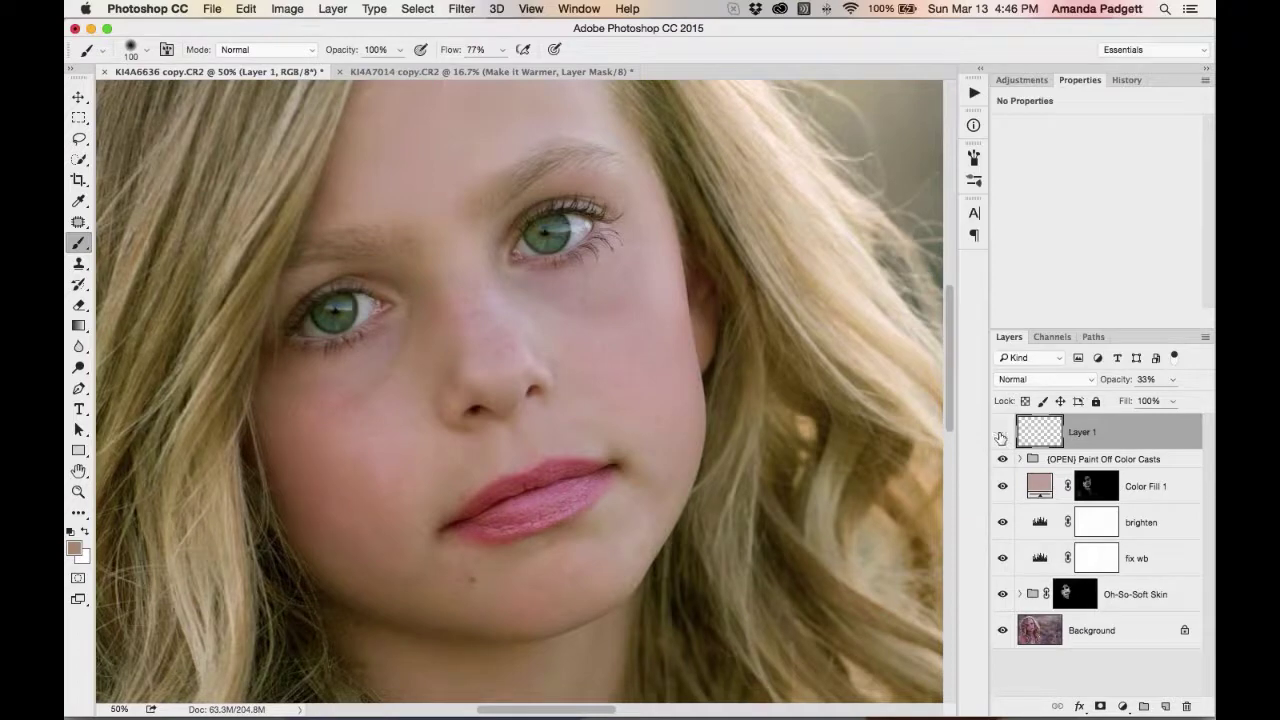
{"action": "left_click", "coordinate": [1003, 433]}
{"action": "double_click", "coordinate": [1082, 432]}
{"action": "type", "text": "underyye circle fix"}
{"action": "key", "text": "Return"}
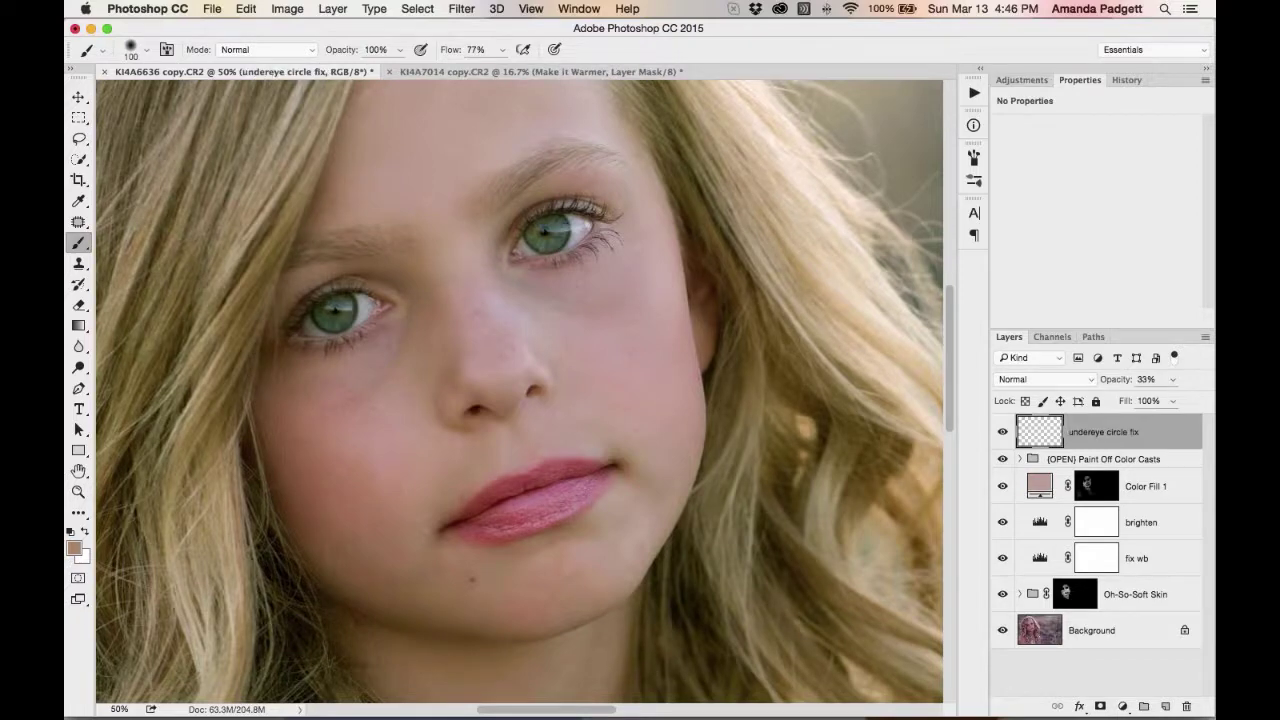
Run the Eye Sparkle action from the mini retouch set and continue past its instruction message
{"action": "left_click", "coordinate": [974, 92]}
{"action": "scroll", "coordinate": [806, 240], "scroll_direction": "up", "scroll_amount": 2}
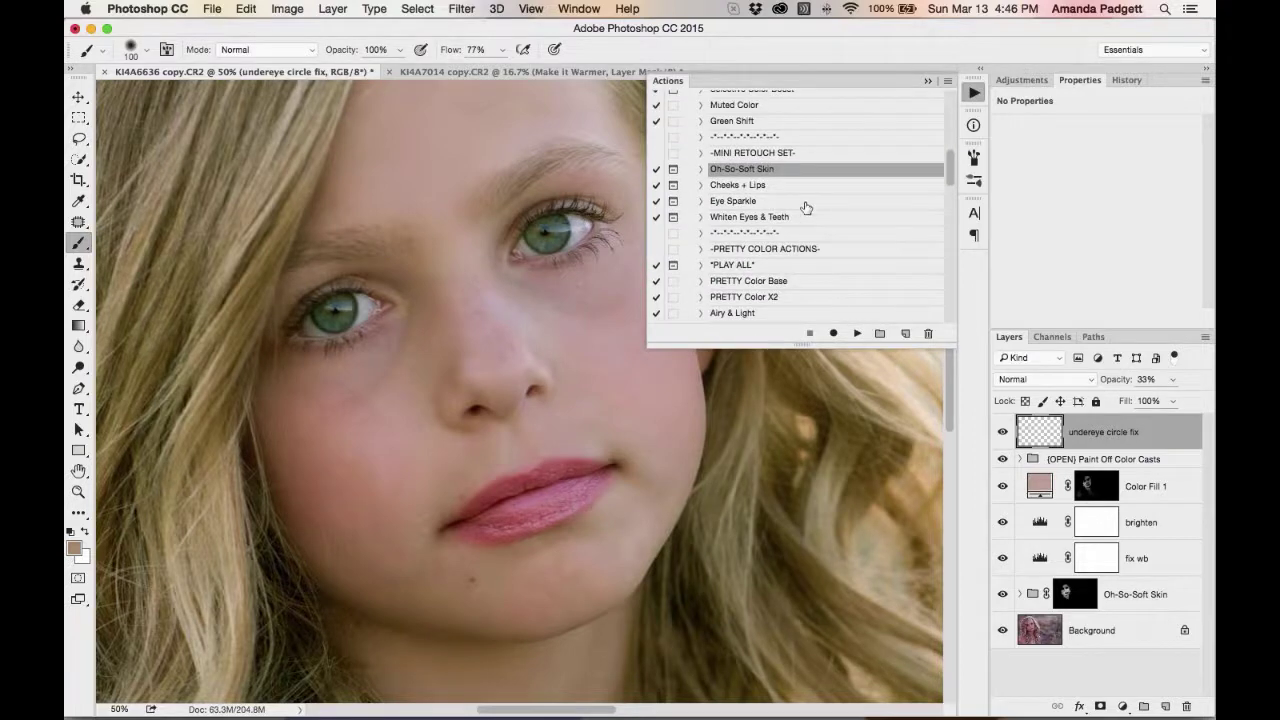
{"action": "left_click", "coordinate": [807, 203]}
{"action": "left_click", "coordinate": [857, 333]}
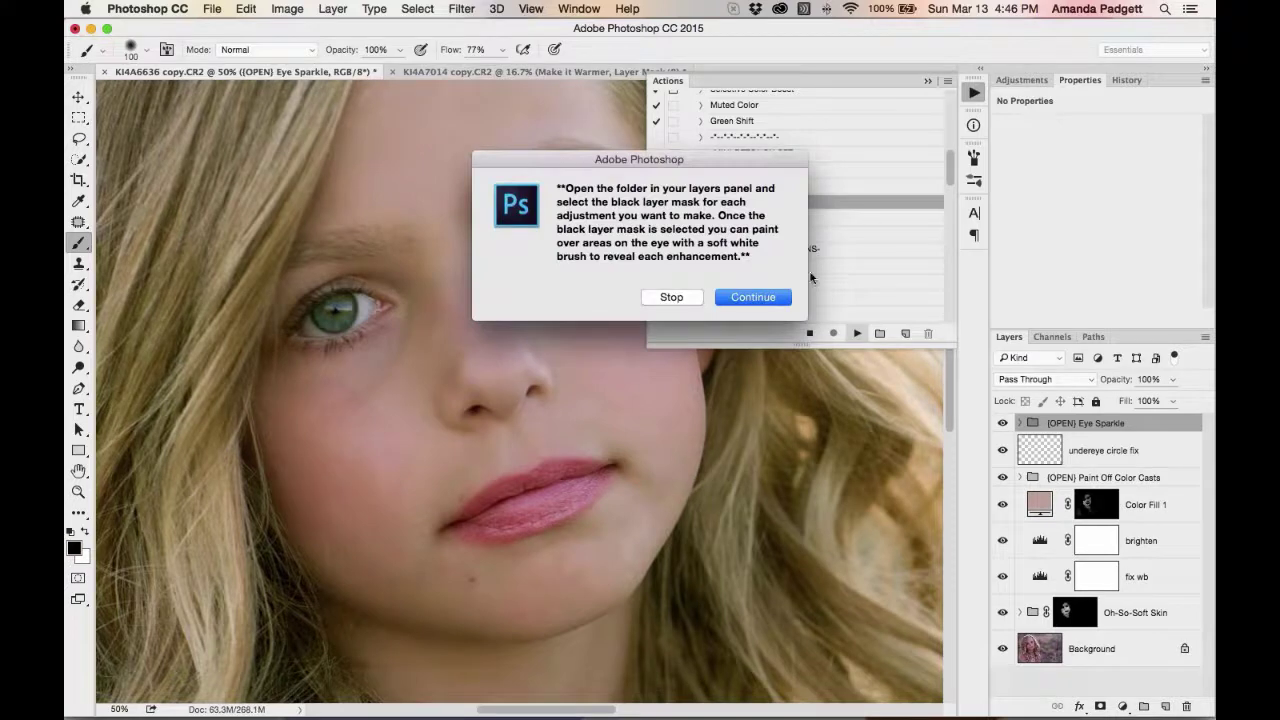
{"action": "left_click", "coordinate": [778, 293]}
{"action": "left_click", "coordinate": [927, 81]}
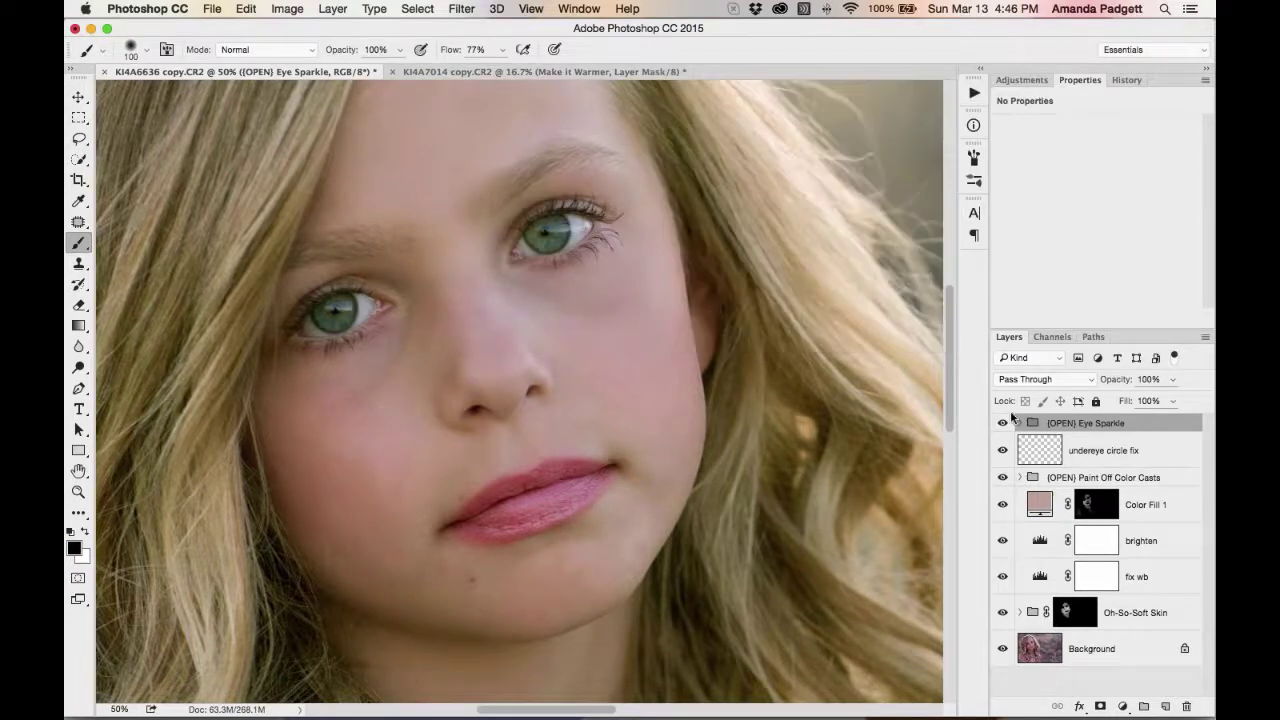
Paint white over both eyes on the Eye Clarity and Contrast masks in the Eye Sparkle group, with 50% brush opacity for Contrast
{"action": "left_click", "coordinate": [1020, 423]}
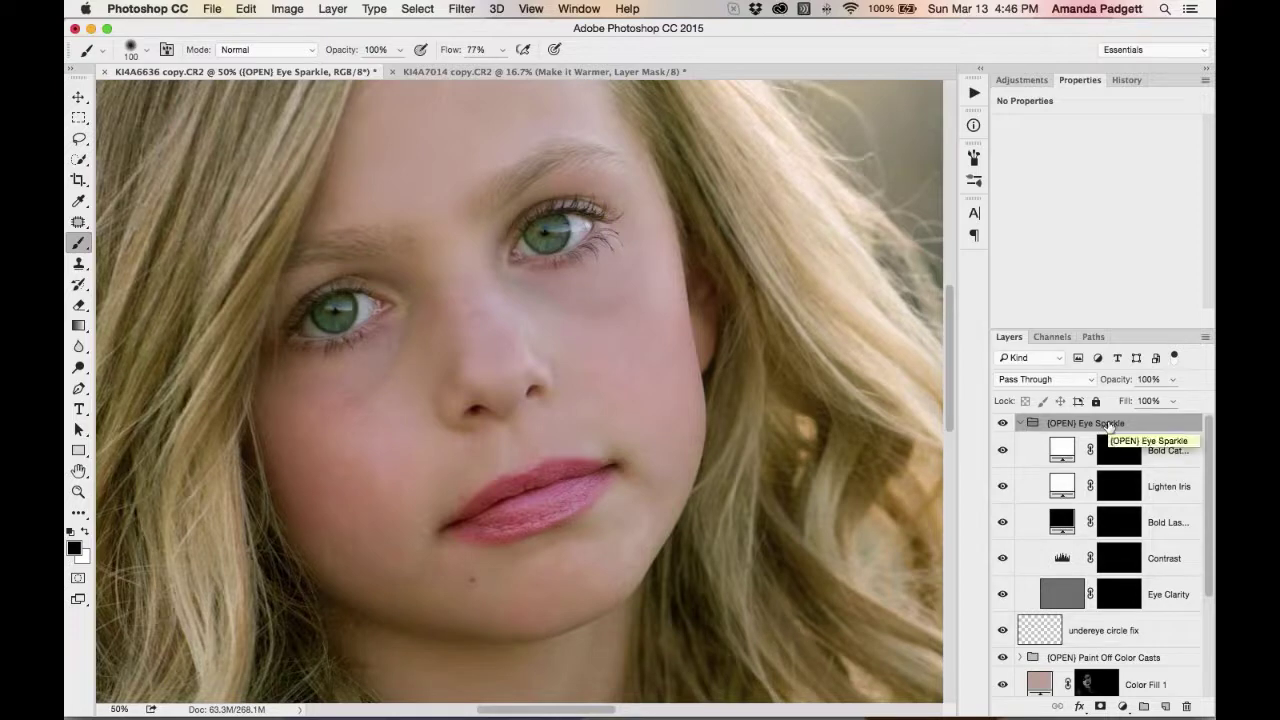
{"action": "left_click", "coordinate": [1118, 594]}
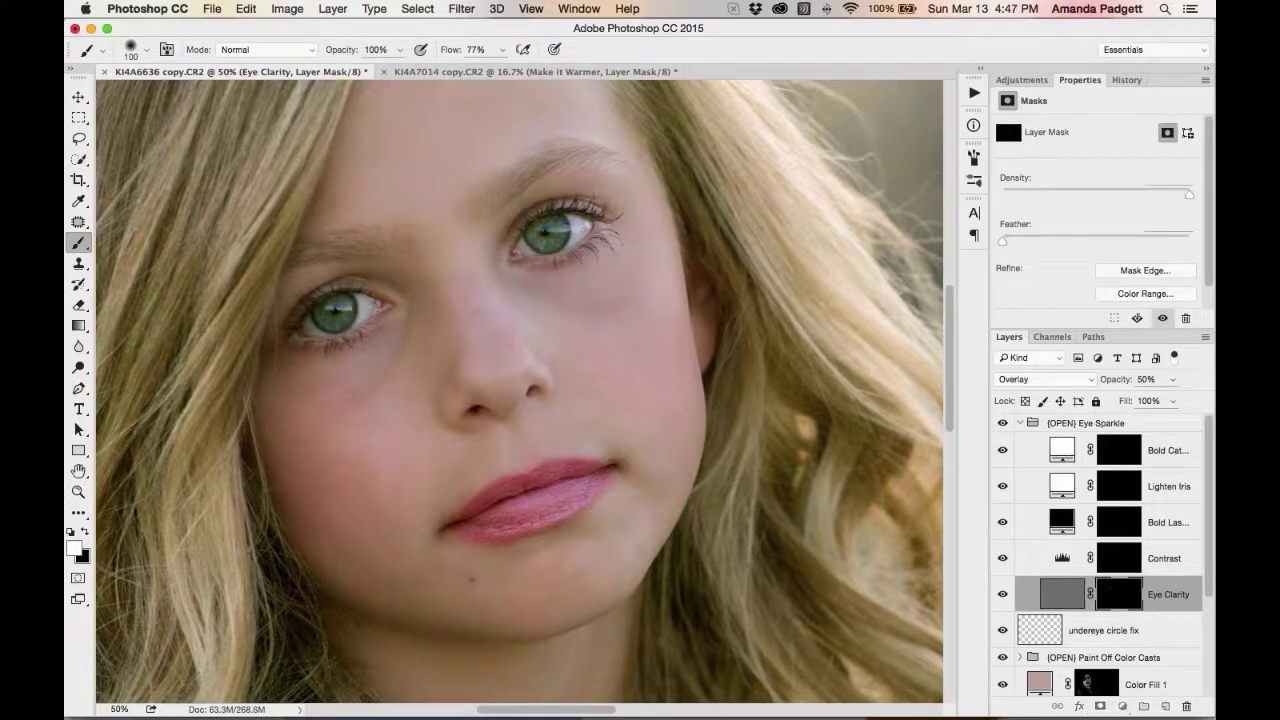
{"action": "left_click", "coordinate": [1118, 562]}
{"action": "left_click", "coordinate": [399, 49]}
{"action": "left_click_drag", "start_coordinate": [403, 72], "coordinate": [360, 72]}
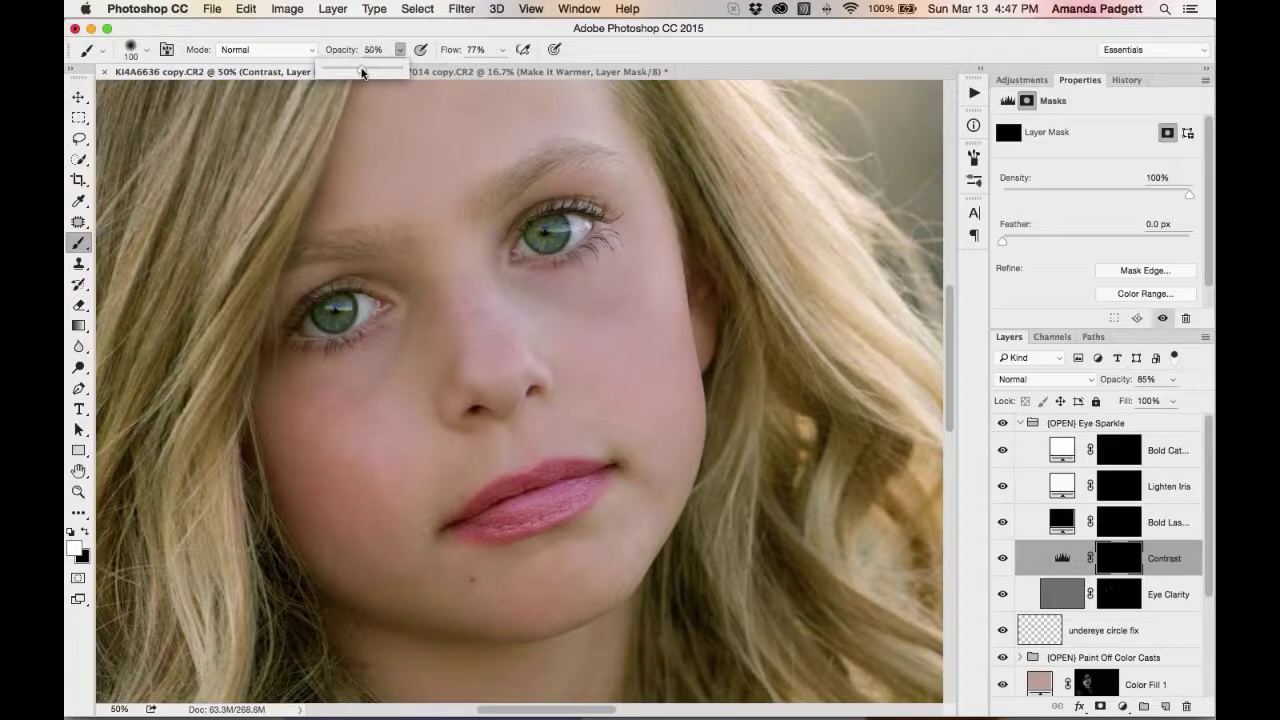
{"action": "left_click_drag", "start_coordinate": [545, 246], "coordinate": [556, 236]}
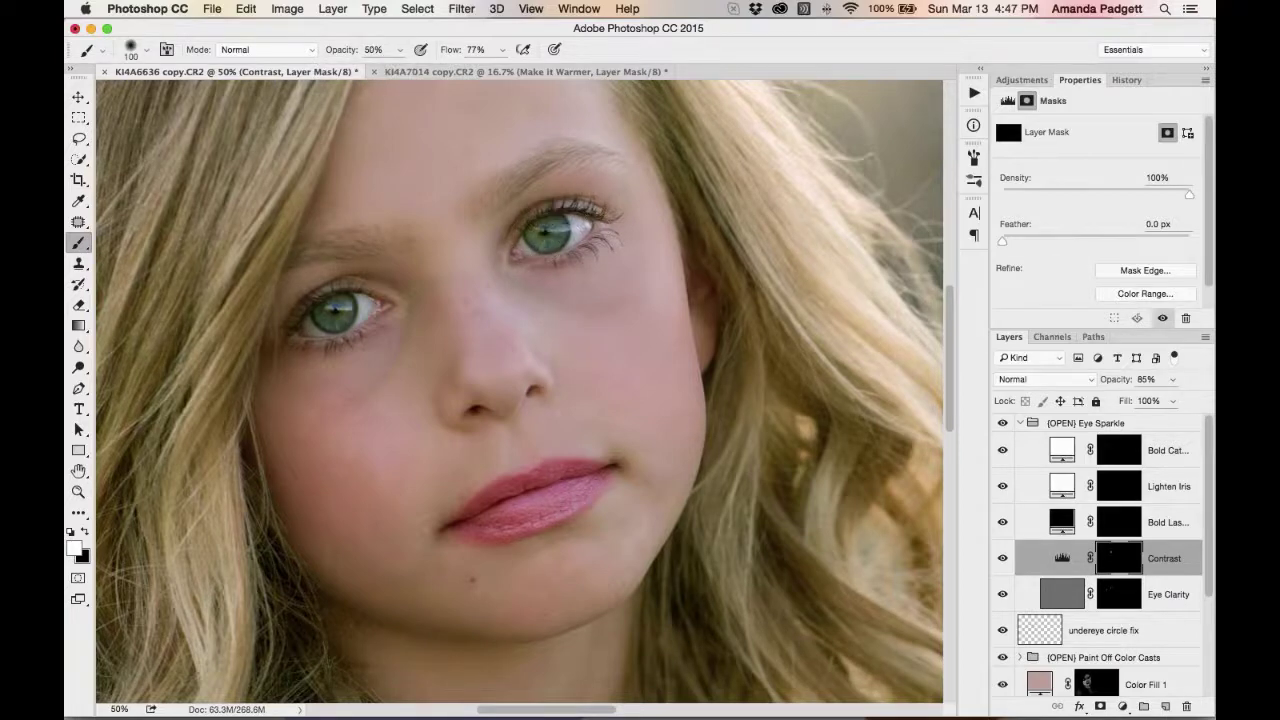
{"action": "mouse_move", "coordinate": [342, 304]}
{"action": "left_mouse_down"}
{"action": "mouse_move", "coordinate": [324, 332]}
{"action": "mouse_move", "coordinate": [359, 319]}
{"action": "left_mouse_up"}
Paint along the lashes of both eyes on the Bold Lashes mask with a 30 px white brush at 39% opacity
{"action": "left_click", "coordinate": [1118, 524]}
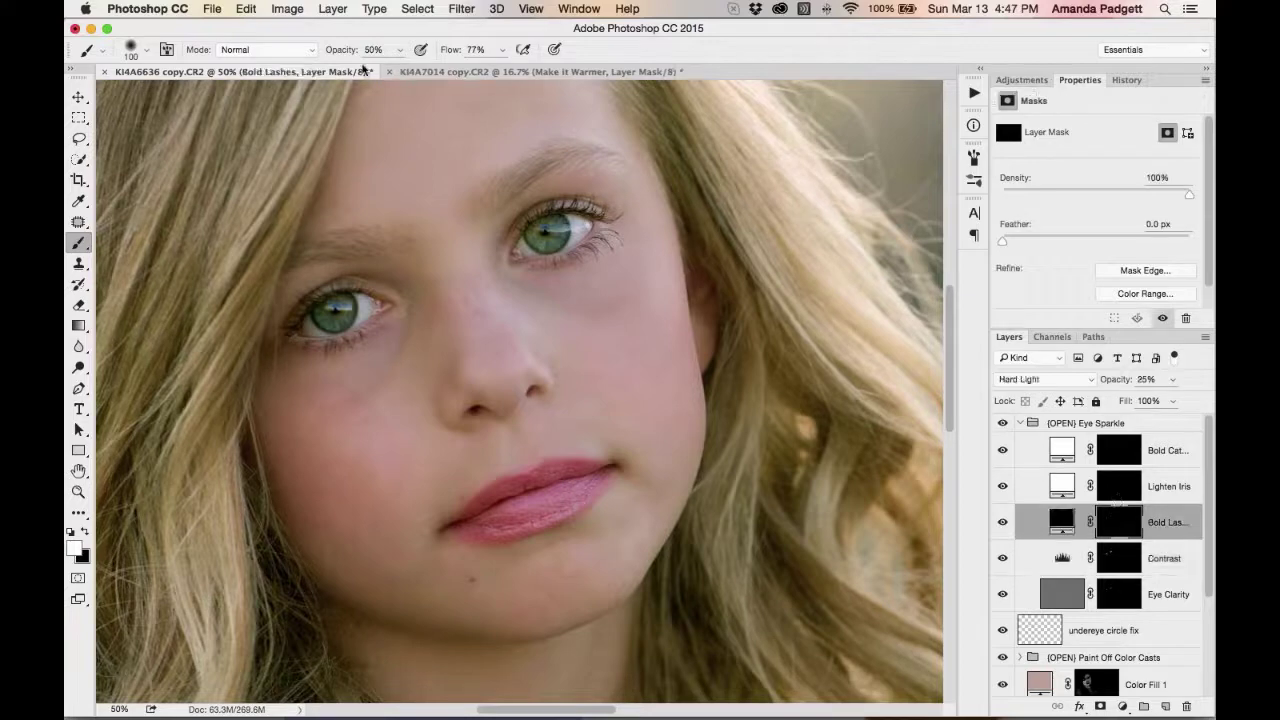
{"action": "left_click_drag", "start_coordinate": [343, 50], "coordinate": [334, 50]}
{"action": "key", "text": "bracketleft"}
{"action": "key", "text": "bracketleft"}
{"action": "key", "text": "bracketleft"}
{"action": "key", "text": "bracketleft"}
{"action": "key", "text": "bracketleft"}
{"action": "key", "text": "bracketleft"}
{"action": "key", "text": "bracketleft"}
{"action": "mouse_move", "coordinate": [542, 214]}
{"action": "left_mouse_down"}
{"action": "mouse_move", "coordinate": [594, 213]}
{"action": "mouse_move", "coordinate": [603, 231]}
{"action": "mouse_move", "coordinate": [573, 253]}
{"action": "left_mouse_up"}
{"action": "mouse_move", "coordinate": [296, 318]}
{"action": "left_mouse_down"}
{"action": "mouse_move", "coordinate": [314, 342]}
{"action": "mouse_move", "coordinate": [366, 328]}
{"action": "left_mouse_up"}
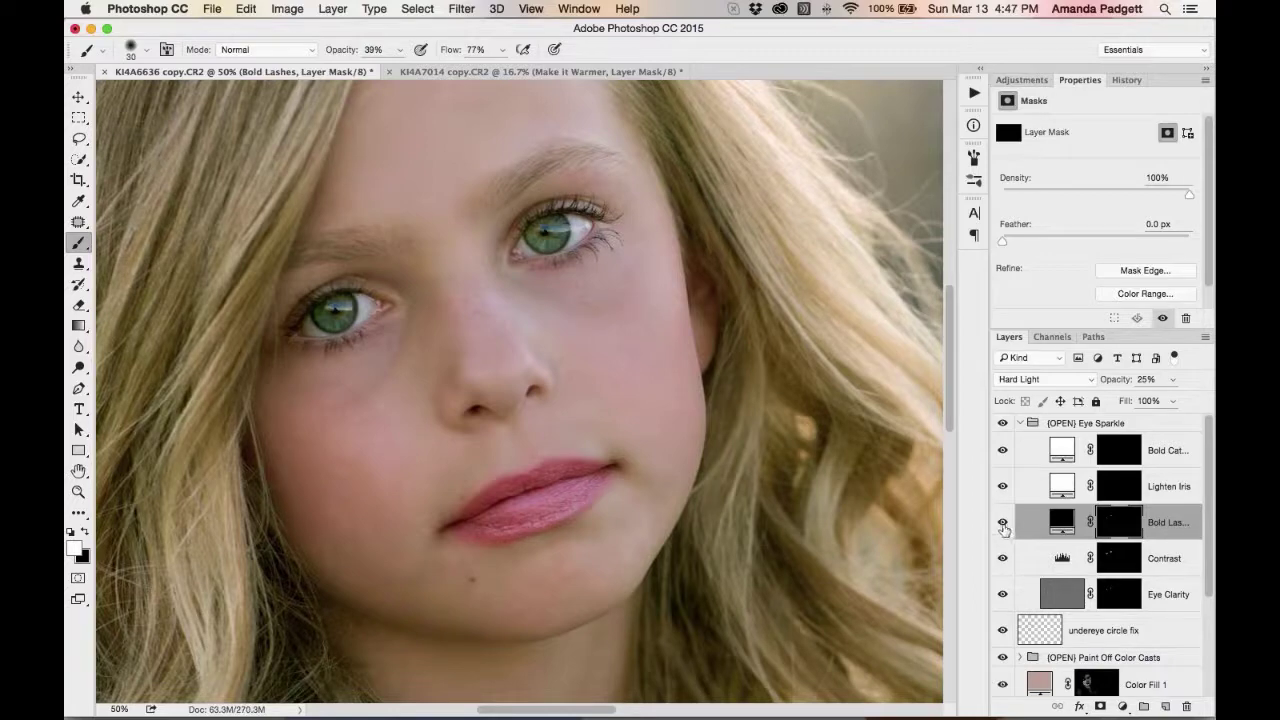
Compare the lashes with and without the Bold Lashes layer, and switch to a black brush at 97% opacity
{"action": "left_click", "coordinate": [1003, 523]}
{"action": "left_click", "coordinate": [1003, 524]}
{"action": "left_click", "coordinate": [1003, 523]}
{"action": "left_click", "coordinate": [1003, 523]}
{"action": "key", "text": "x"}
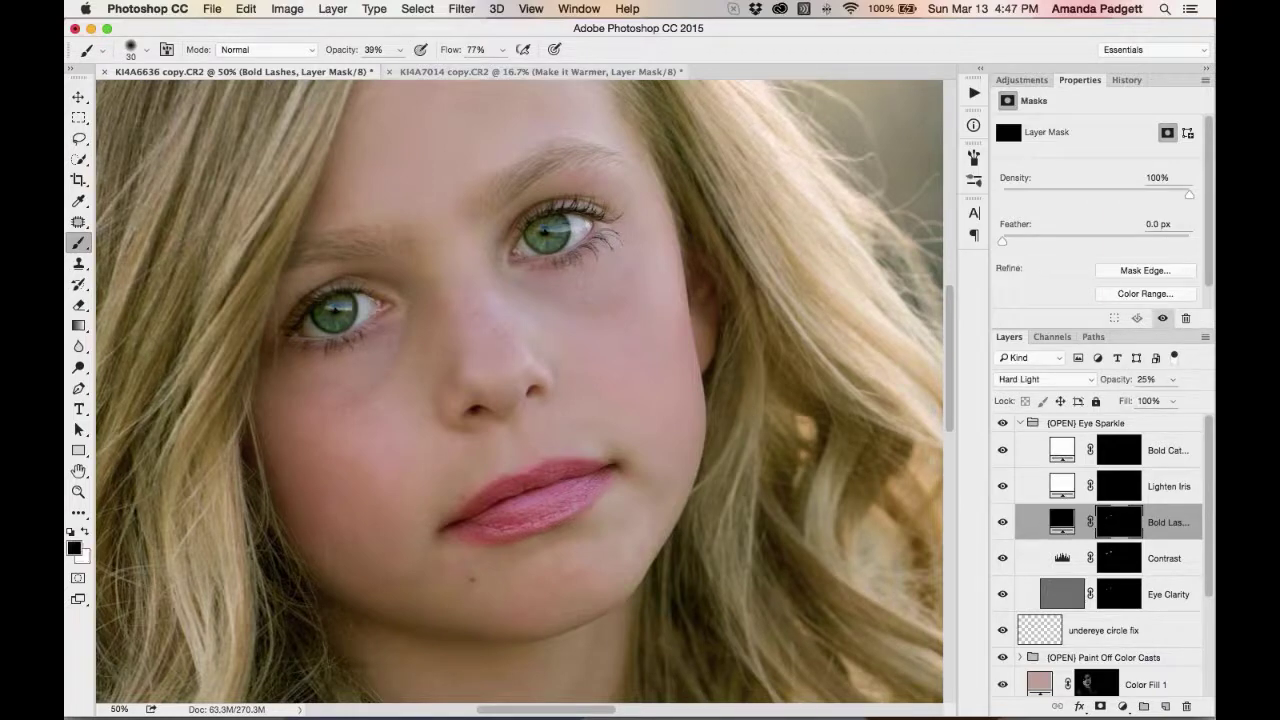
{"action": "key", "text": "9"}
{"action": "key", "text": "7"}
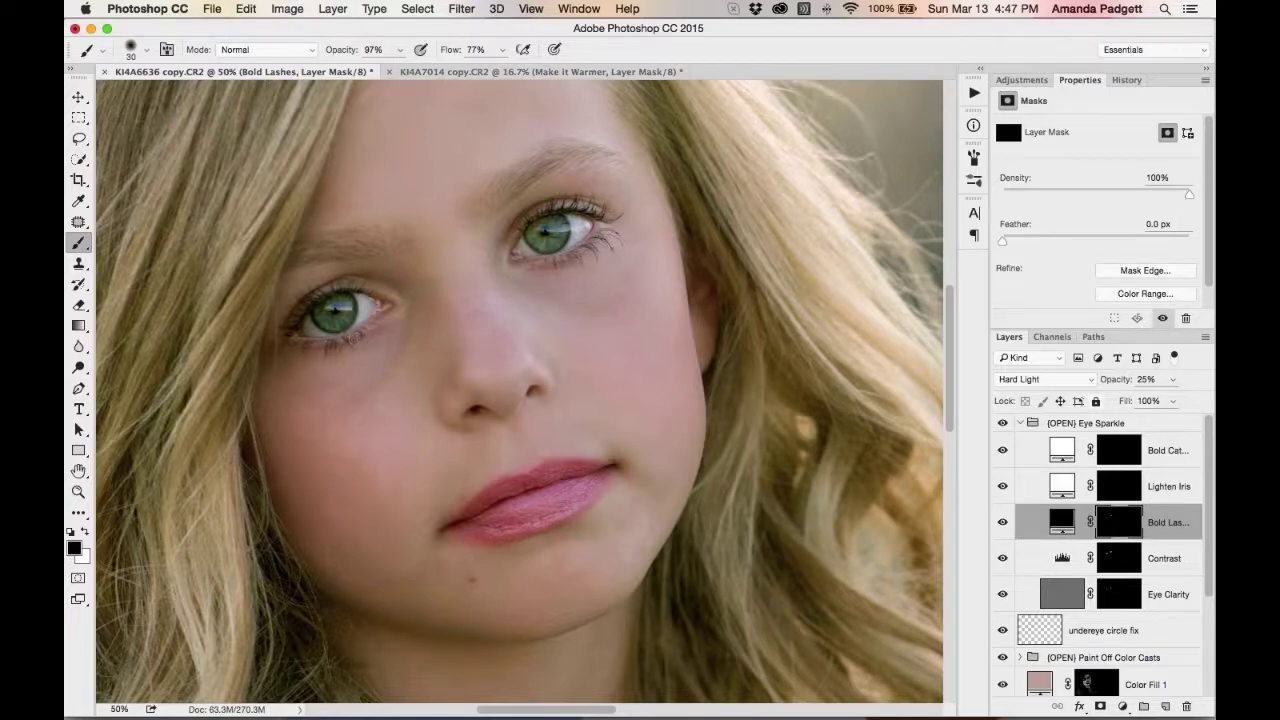
Compare the eyes with and without the Eye Sparkle group, and show the original Background alone across the whole image
{"action": "left_click", "coordinate": [1021, 425]}
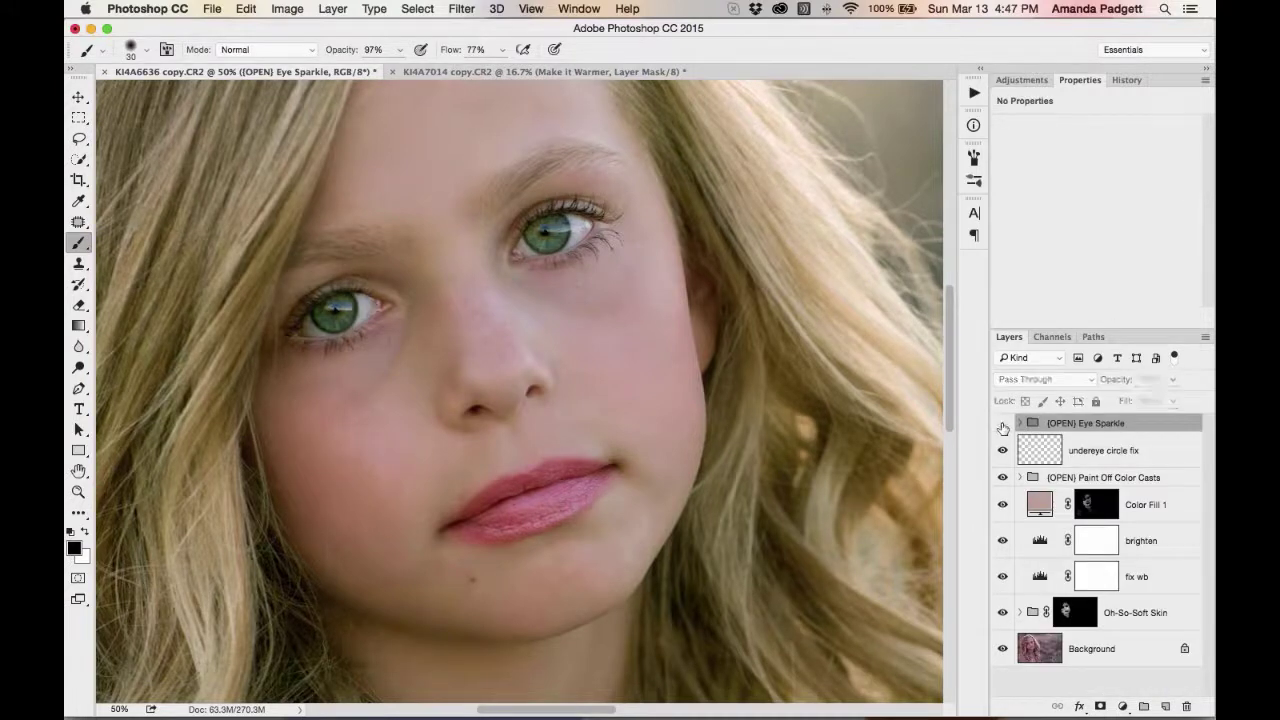
{"action": "left_click", "coordinate": [1003, 425]}
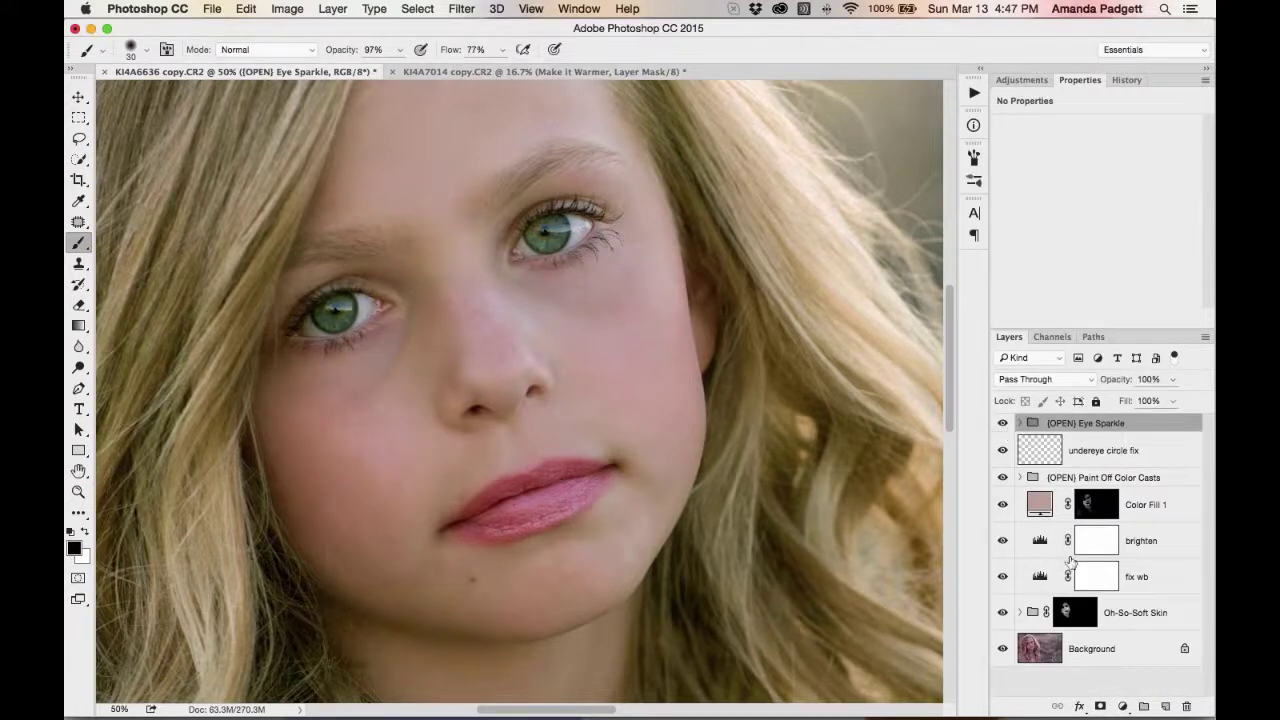
{"action": "key", "text": "super+minus"}
{"action": "key", "text": "super+minus"}
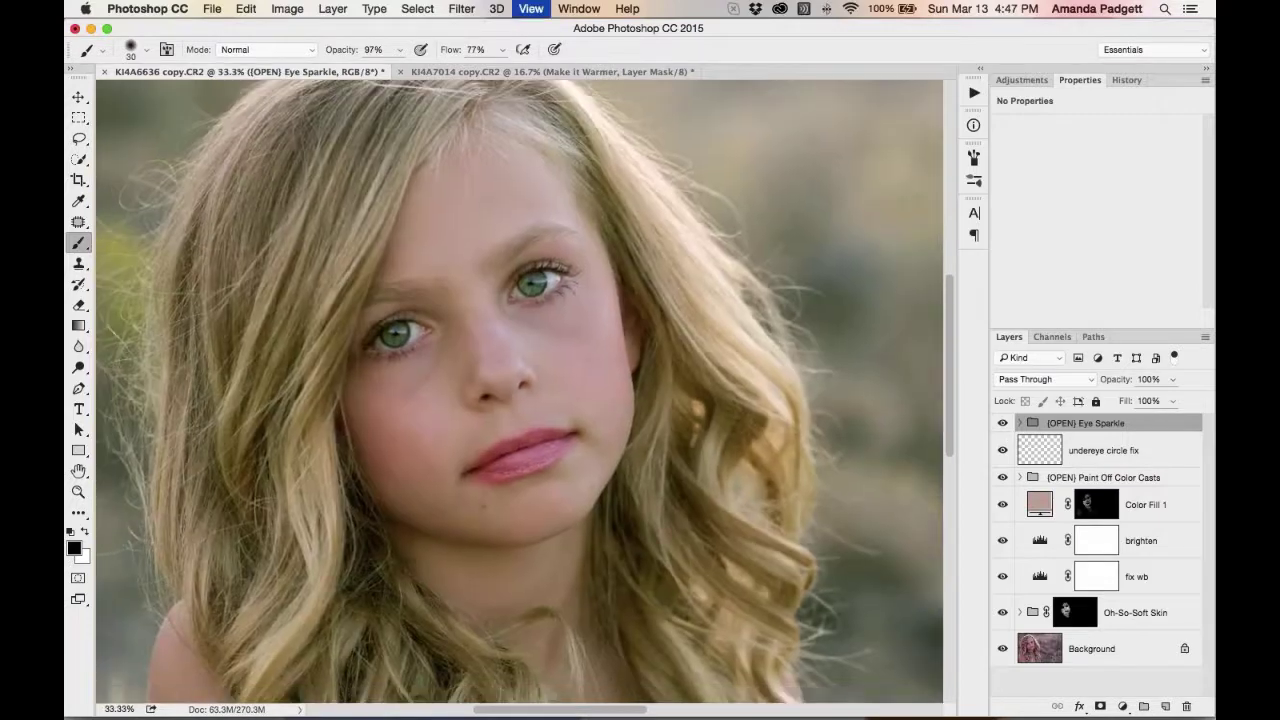
{"action": "key", "text": "super+minus"}
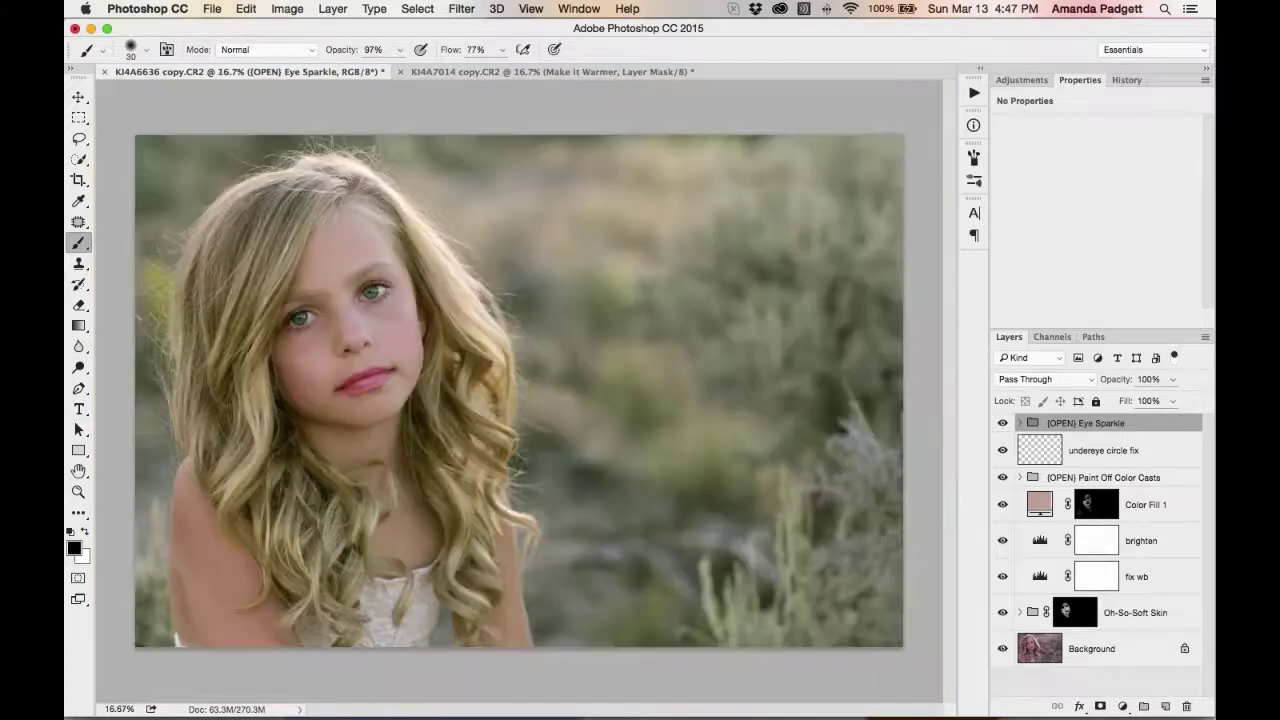
{"action": "left_click", "coordinate": [1003, 651], "text": "alt"}
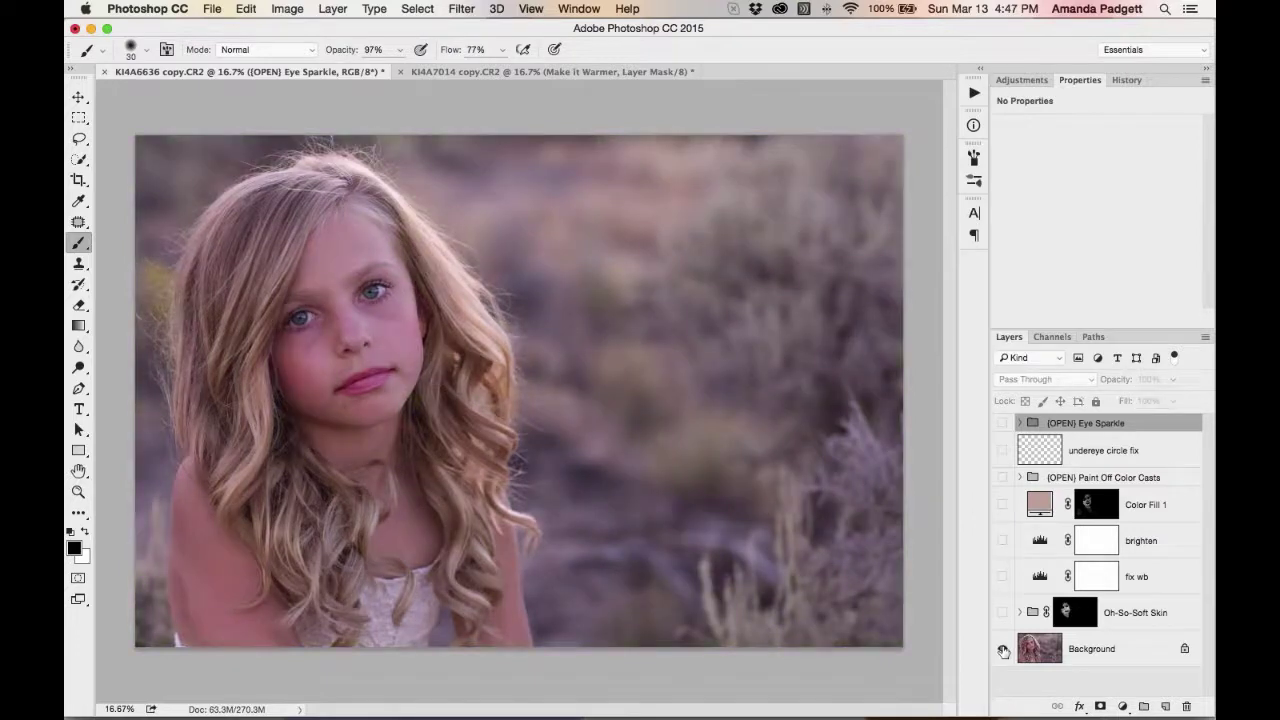
Show all layers again and play the Make it Warmer action to add its group above Eye Sparkle
{"action": "left_click", "coordinate": [1003, 651], "text": "alt"}
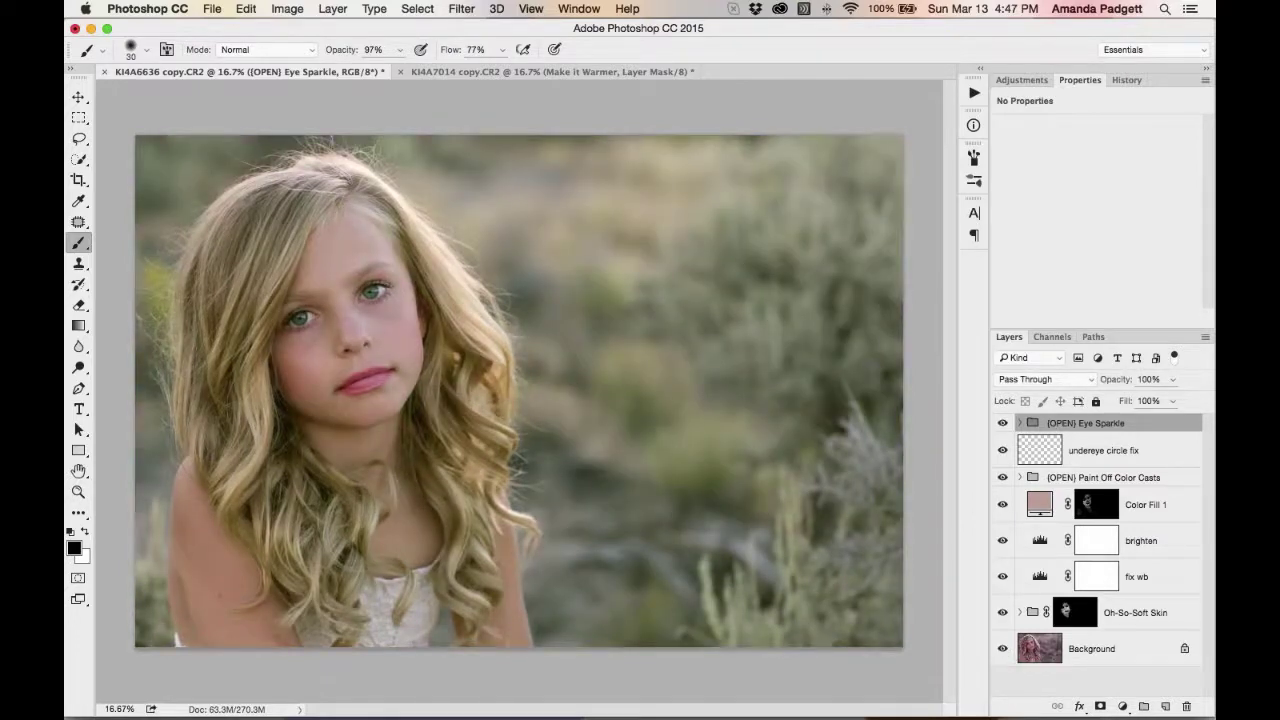
{"action": "left_click", "coordinate": [974, 92]}
{"action": "scroll", "coordinate": [857, 166], "scroll_direction": "up", "scroll_amount": 5}
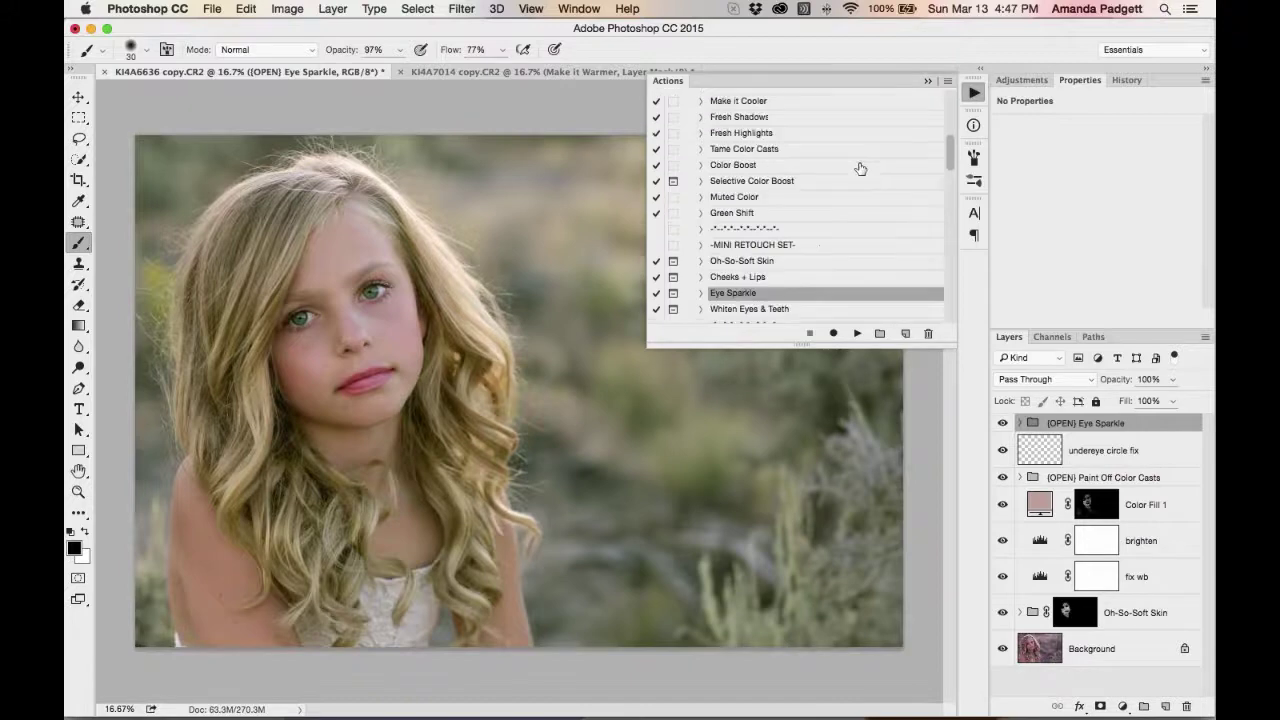
{"action": "left_click", "coordinate": [814, 214]}
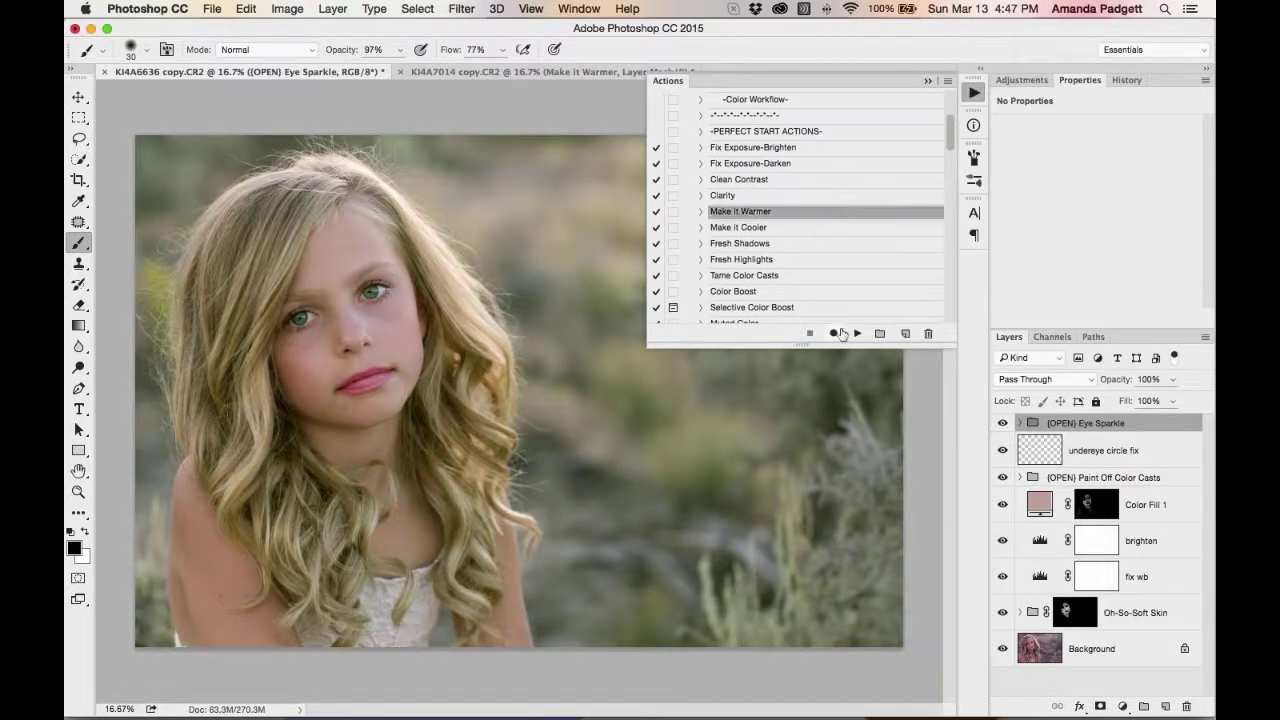
{"action": "left_click", "coordinate": [857, 333]}
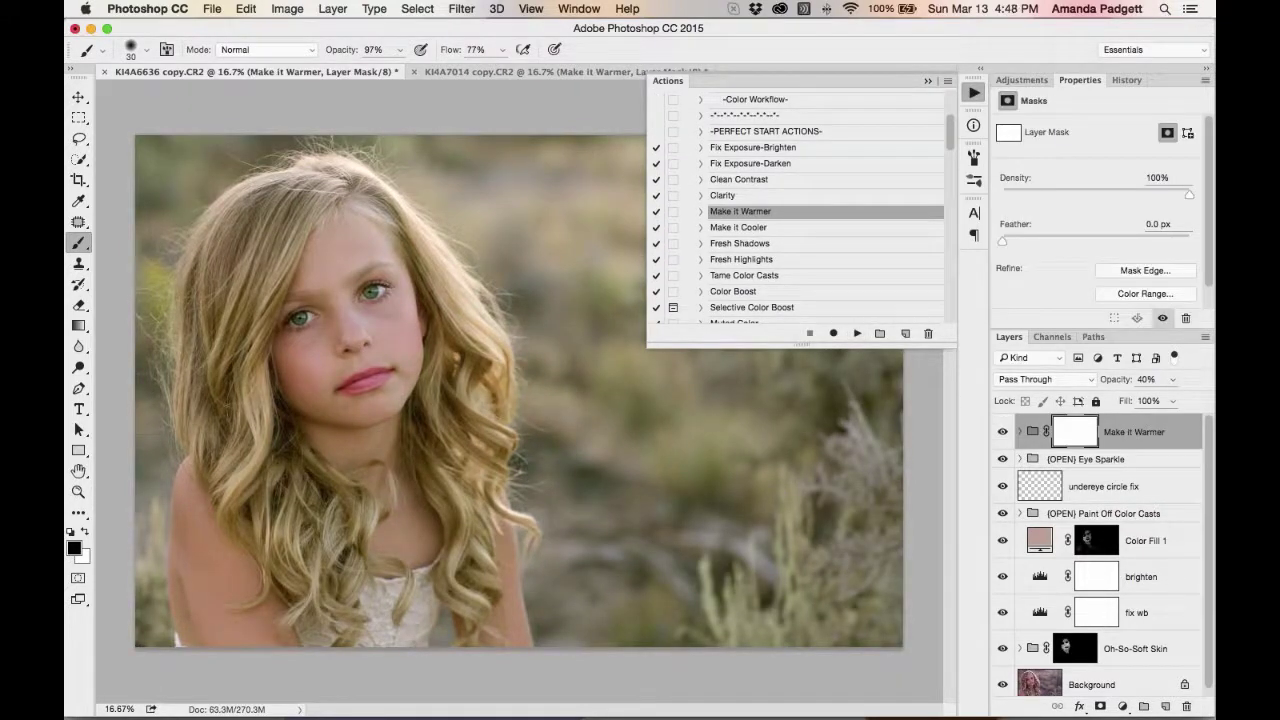
{"action": "left_click", "coordinate": [928, 81]}
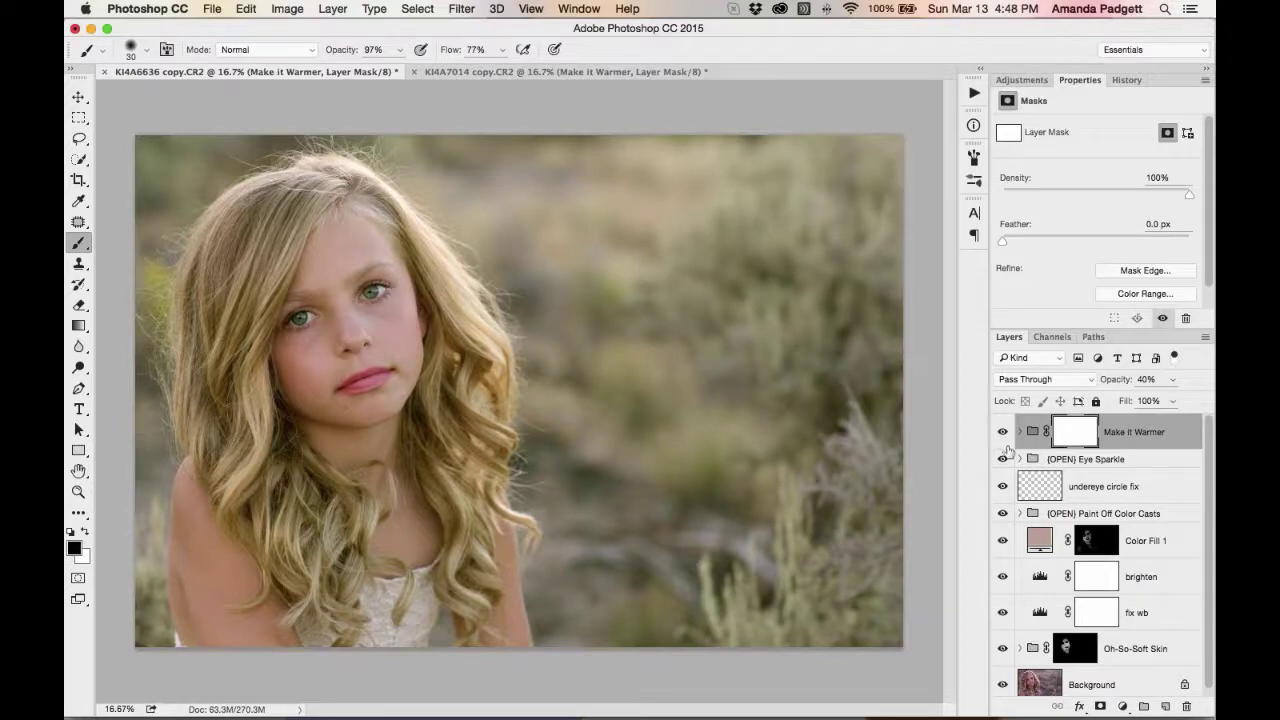
Compare the edit with the Background alone, and compare the original image state with Snapshot 1 in the history
{"action": "scroll", "coordinate": [1008, 452], "scroll_direction": "down", "scroll_amount": 1}
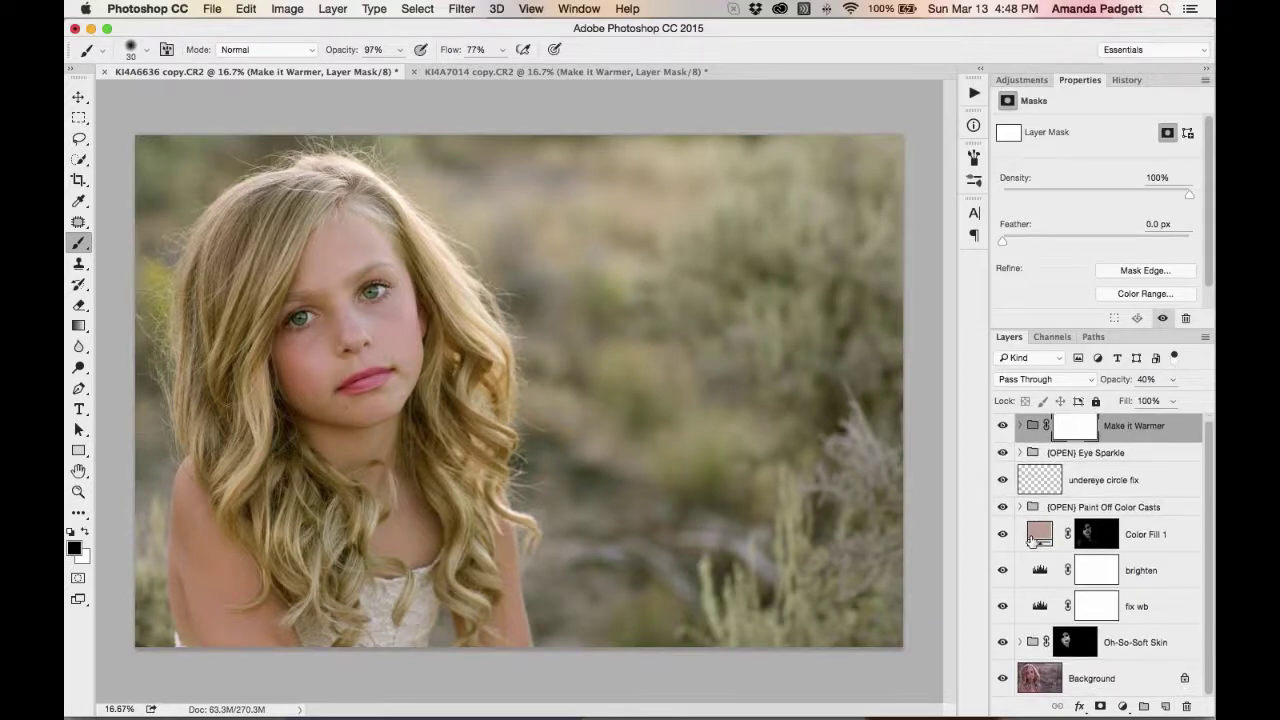
{"action": "left_click", "coordinate": [1003, 678], "text": "alt"}
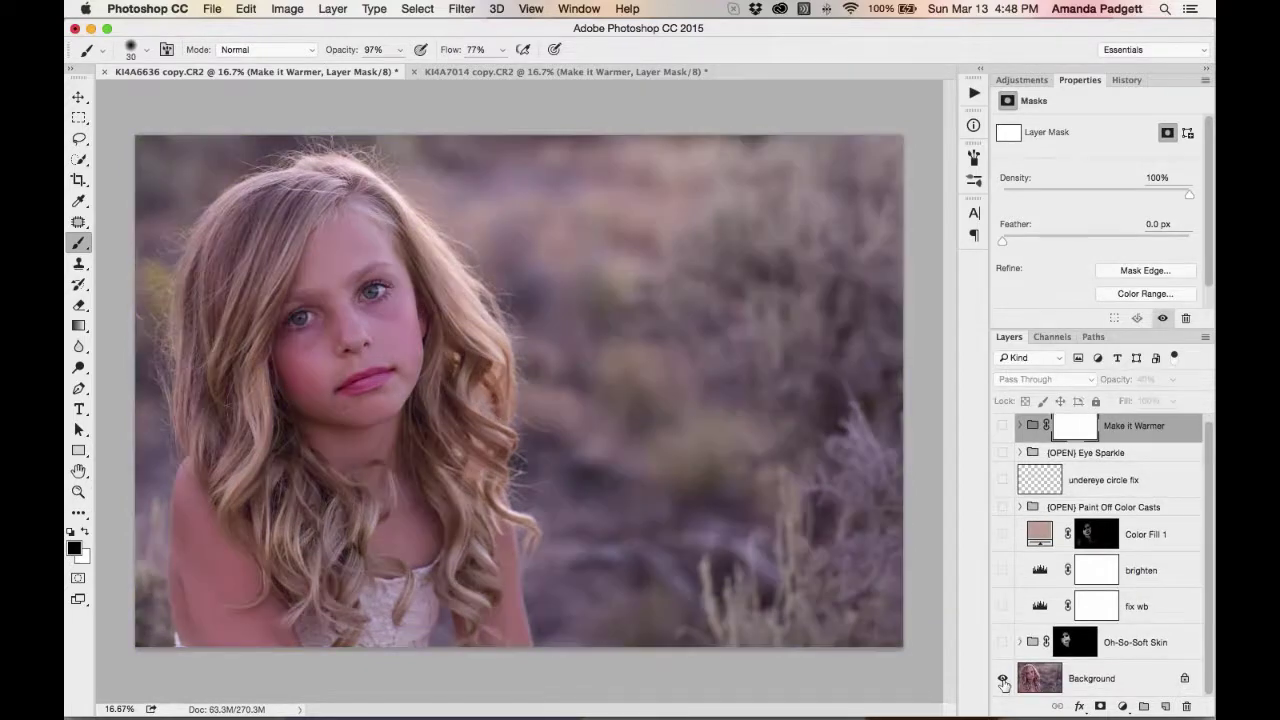
{"action": "left_click", "coordinate": [1003, 680], "text": "alt"}
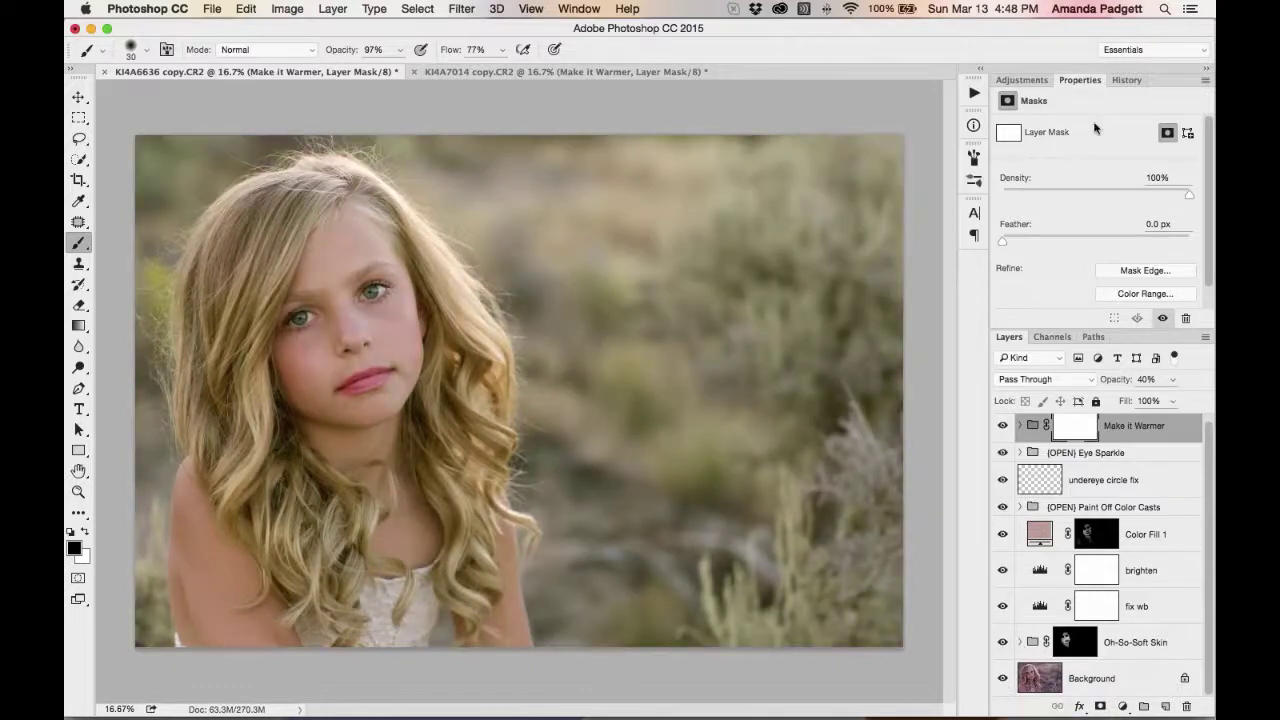
{"action": "left_click", "coordinate": [1126, 80]}
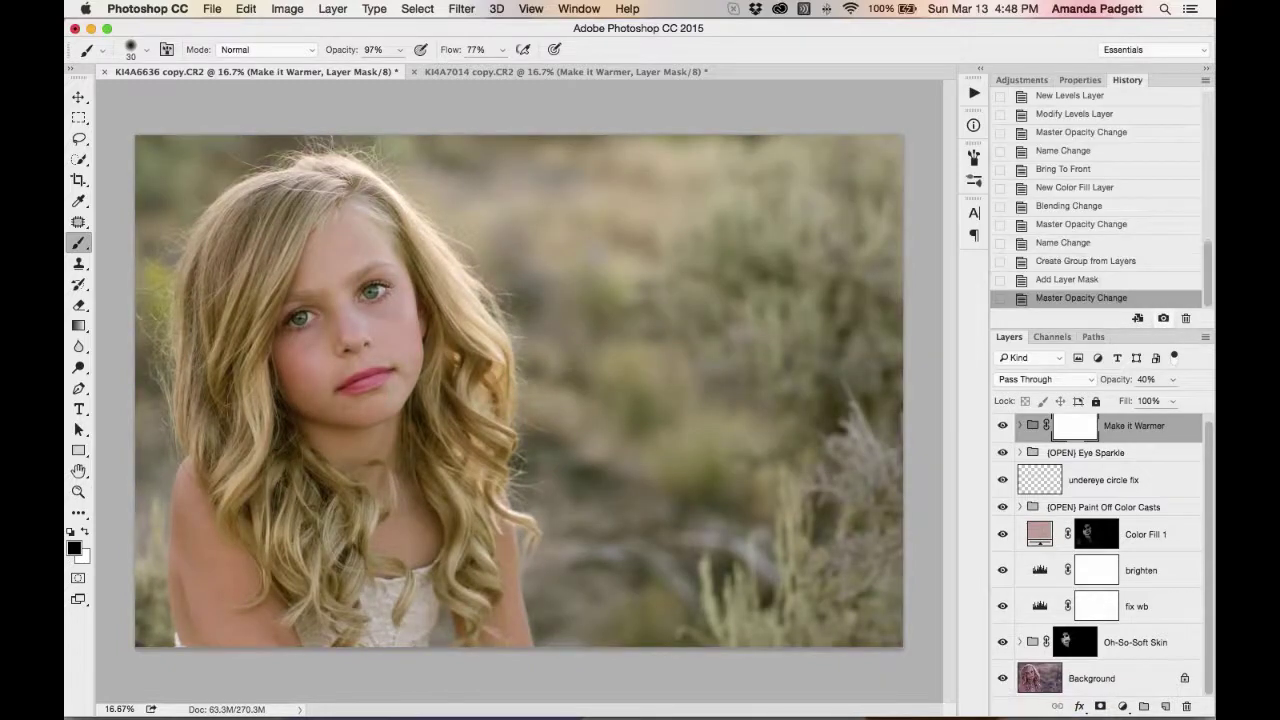
{"action": "scroll", "coordinate": [1070, 148], "scroll_direction": "up", "scroll_amount": 10}
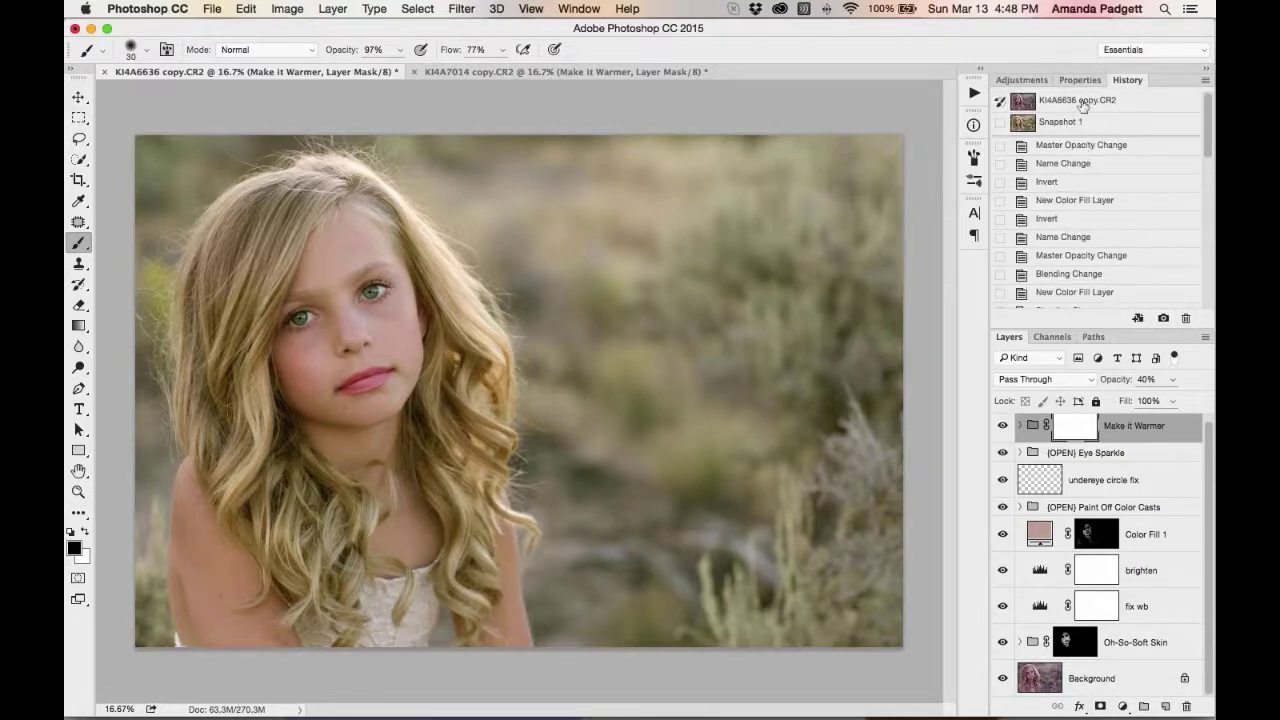
{"action": "left_click", "coordinate": [1083, 103]}
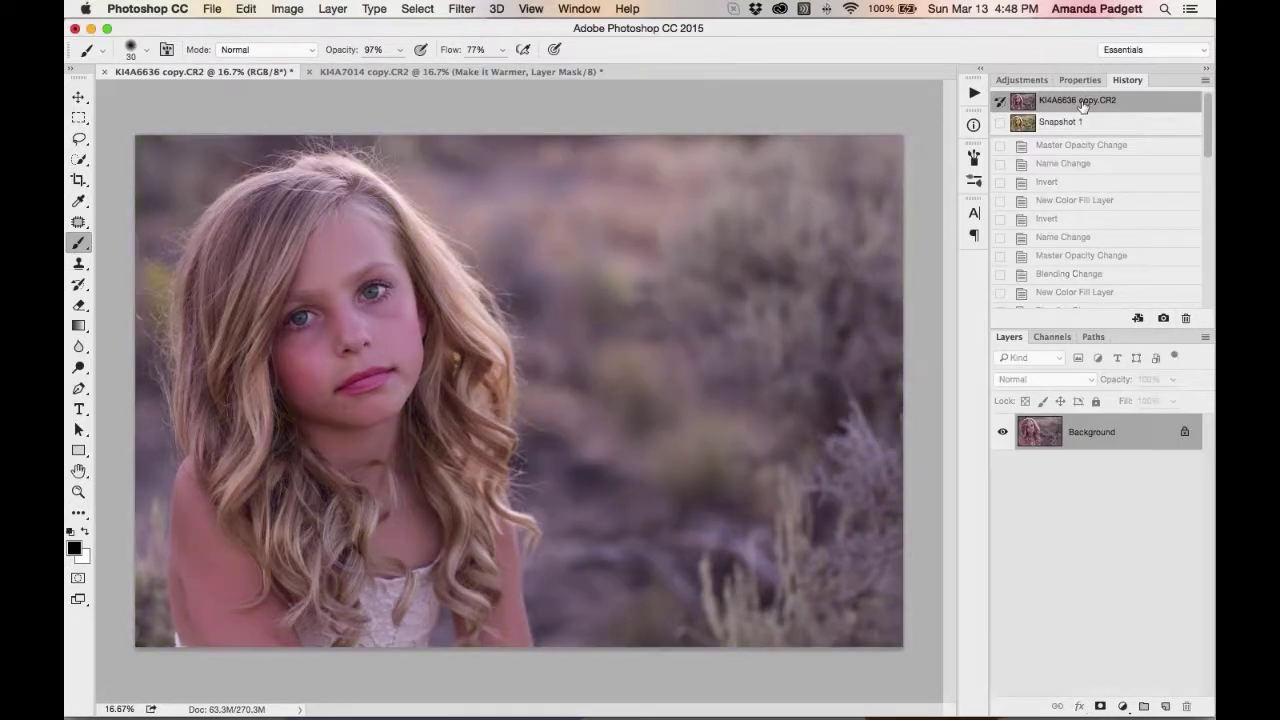
{"action": "left_click", "coordinate": [1083, 128]}
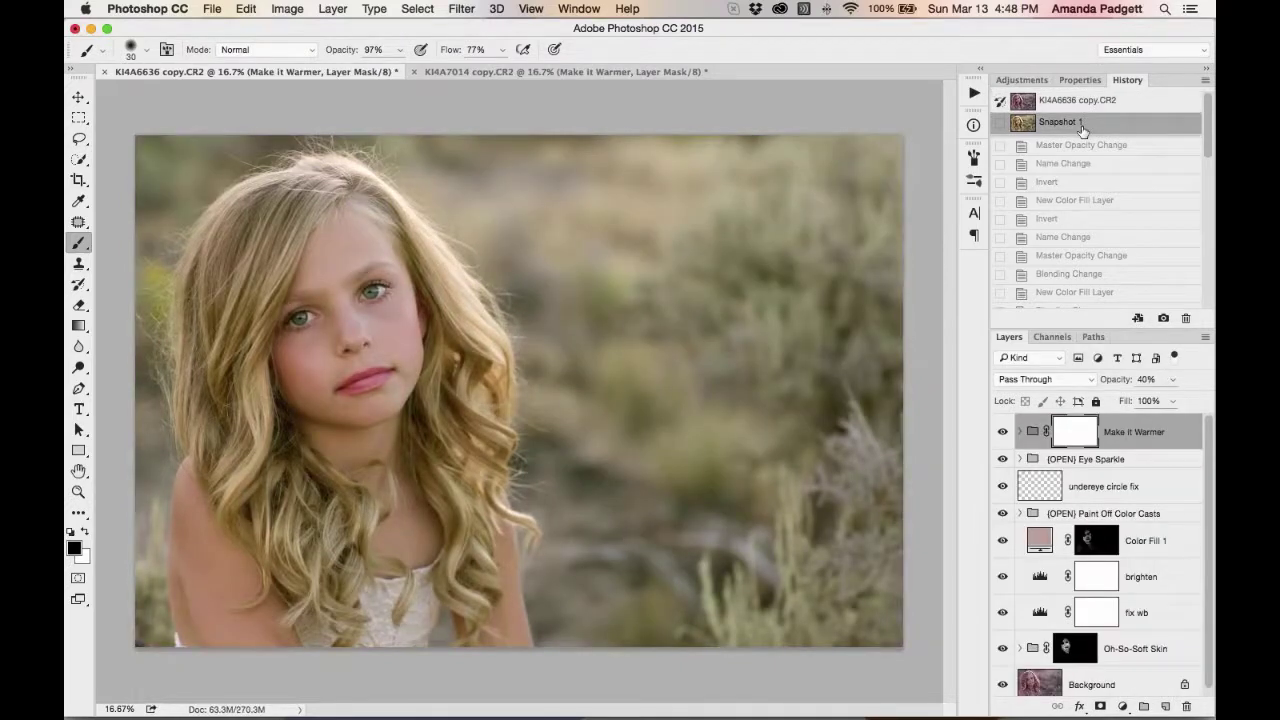
Compare the girl's face up close at 50% with and without the edits, leaving only the original Background shown
{"action": "key", "text": "super+equal"}
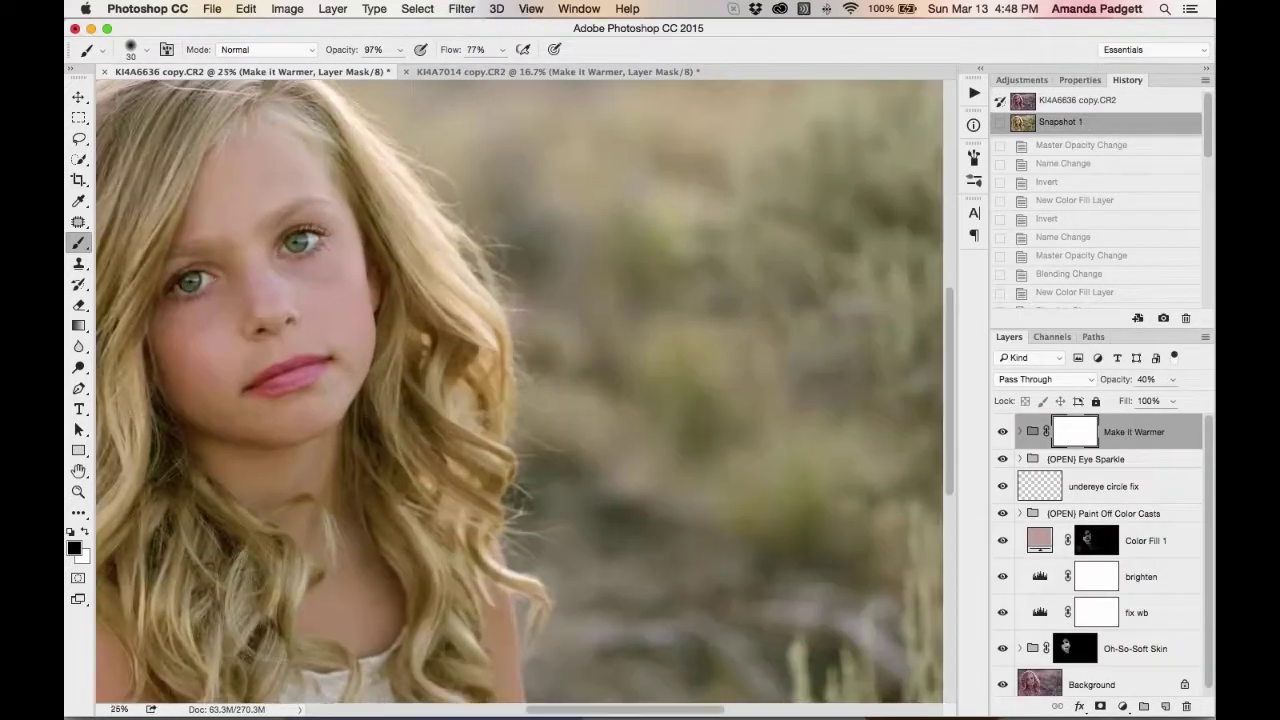
{"action": "left_click_drag", "start_coordinate": [638, 263], "coordinate": [857, 348]}
{"action": "key", "text": "super+equal"}
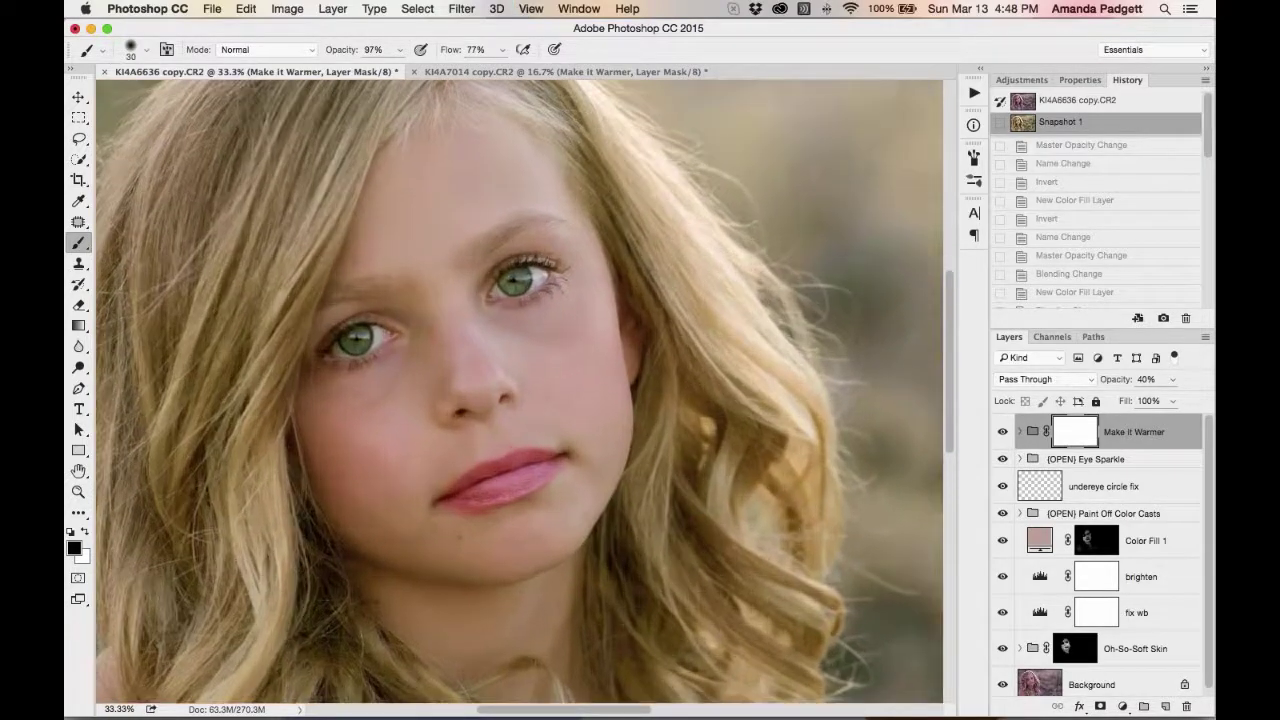
{"action": "scroll", "coordinate": [1057, 580], "scroll_direction": "down", "scroll_amount": 1}
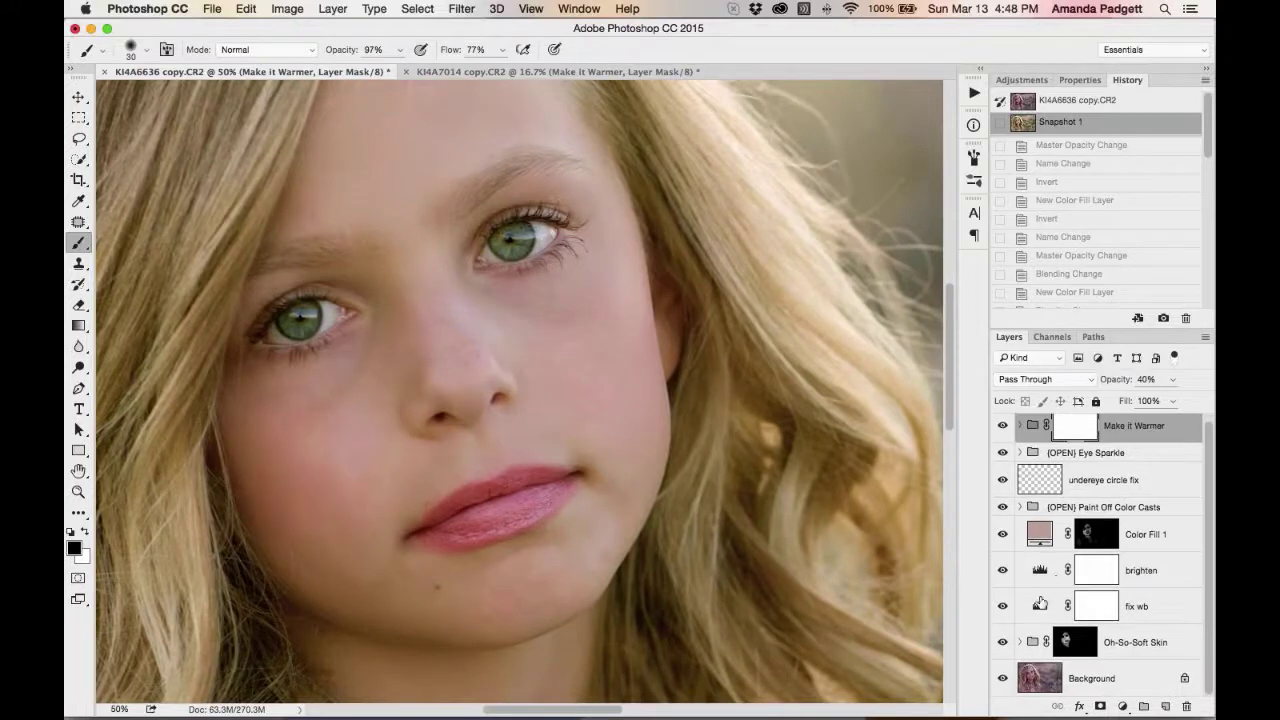
{"action": "left_click", "coordinate": [1003, 681], "text": "alt"}
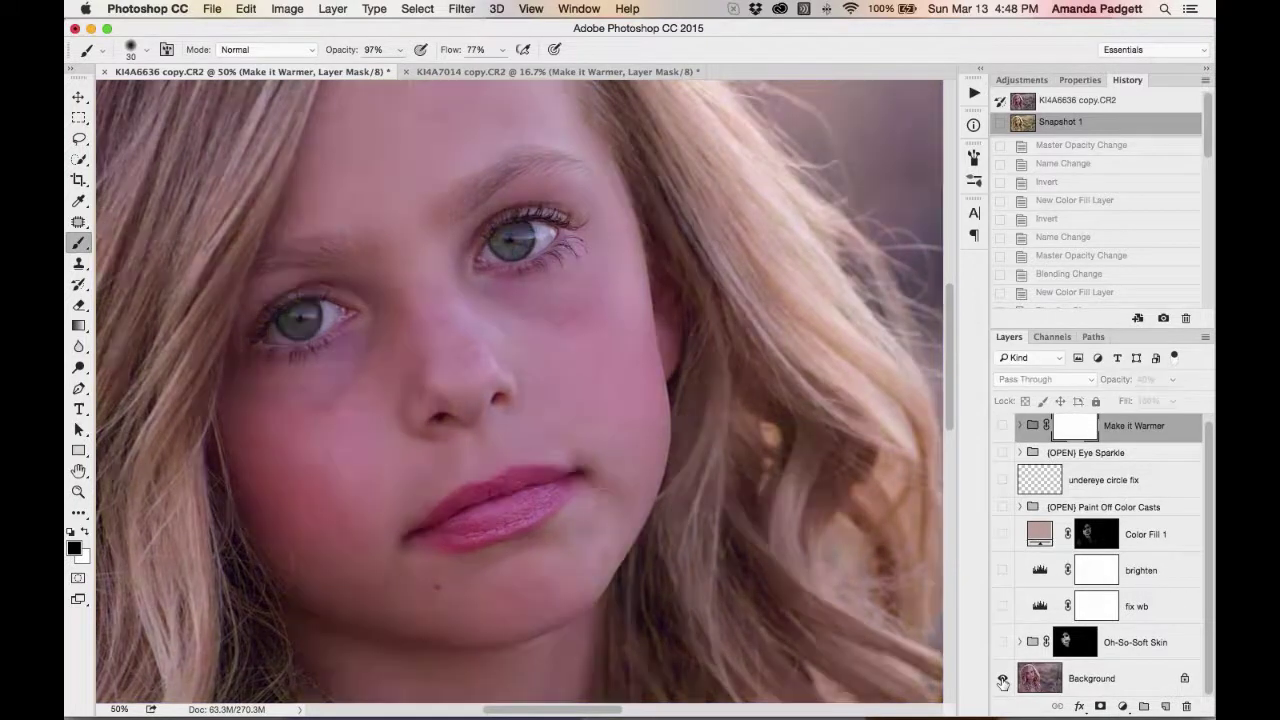
{"action": "left_click", "coordinate": [1003, 681], "text": "alt"}
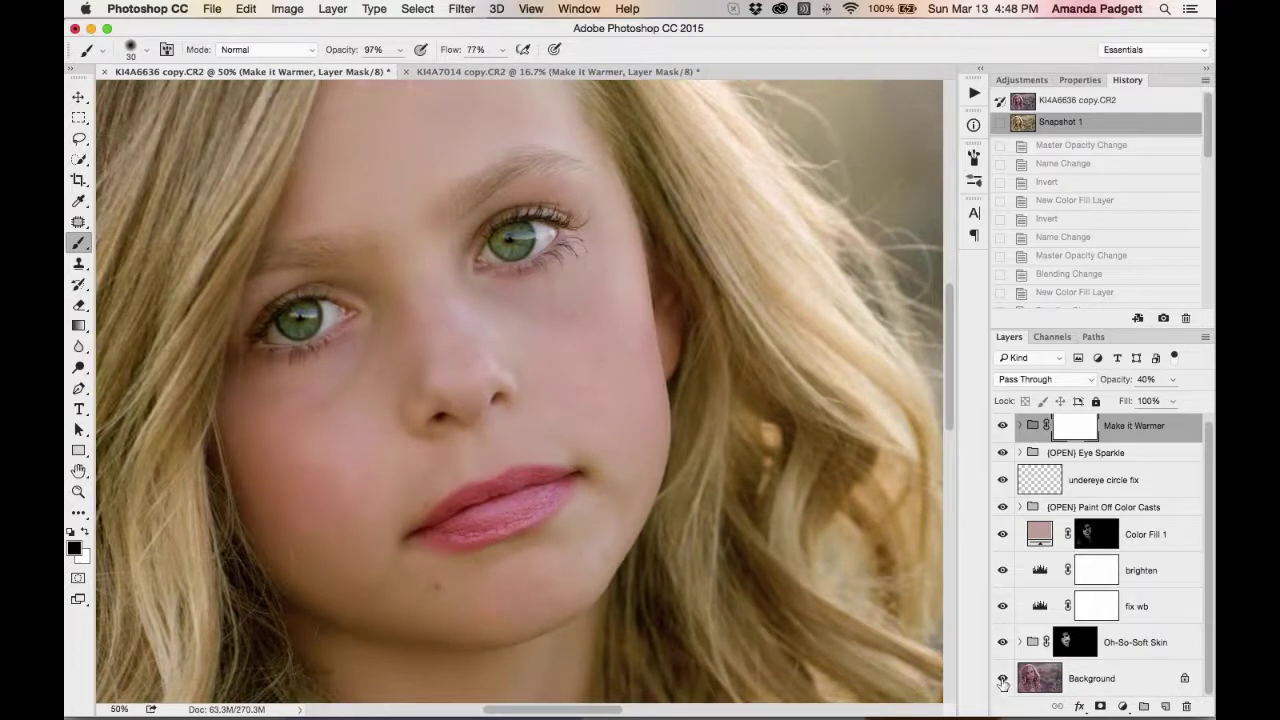
{"action": "left_click", "coordinate": [1003, 681], "text": "alt"}
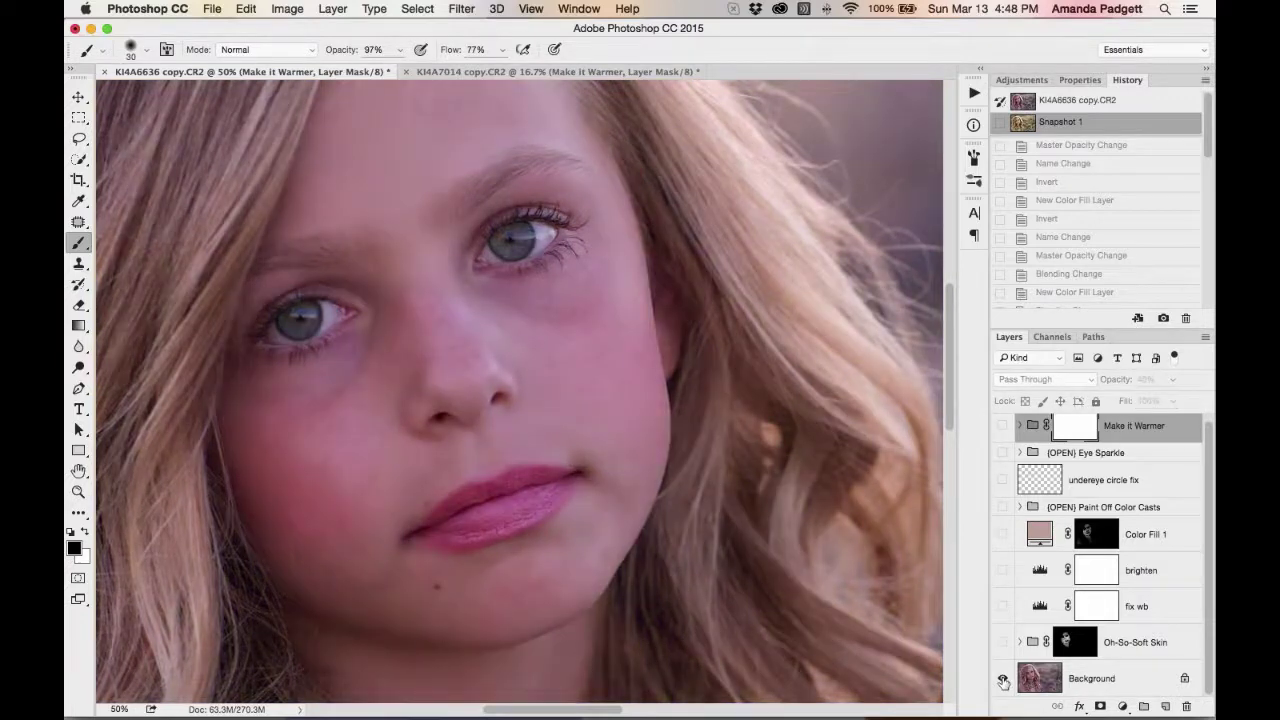
Reveal the edit layers one by one over the Background, from fix wb and brighten through Eye Sparkle to Make it Warmer
{"action": "left_click", "coordinate": [1003, 606]}
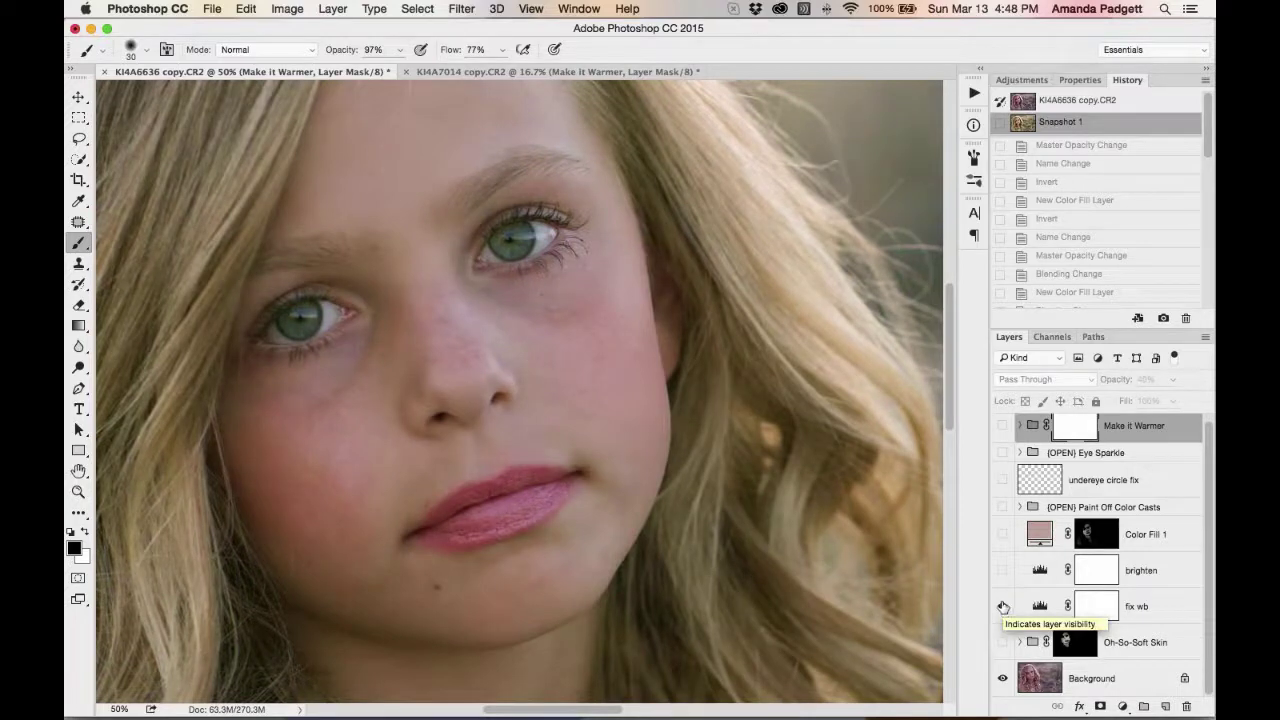
{"action": "left_click", "coordinate": [1003, 574]}
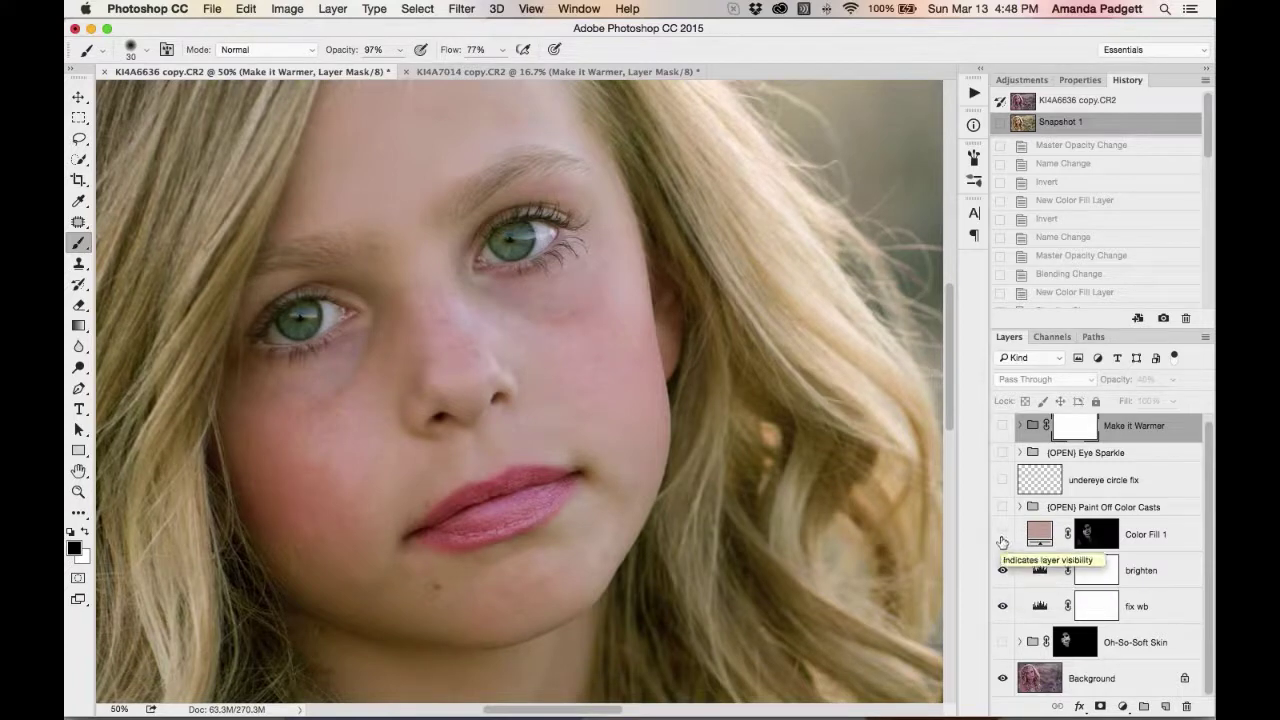
{"action": "left_click", "coordinate": [1002, 537]}
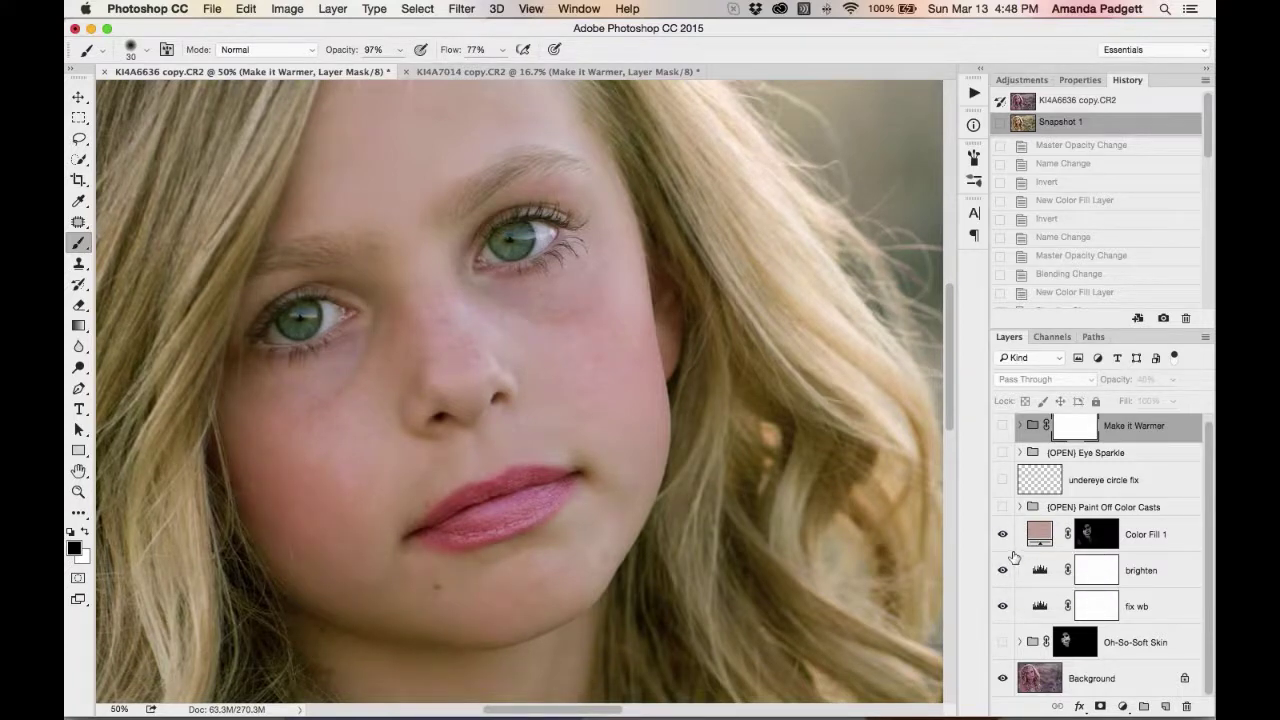
{"action": "left_click", "coordinate": [1003, 508]}
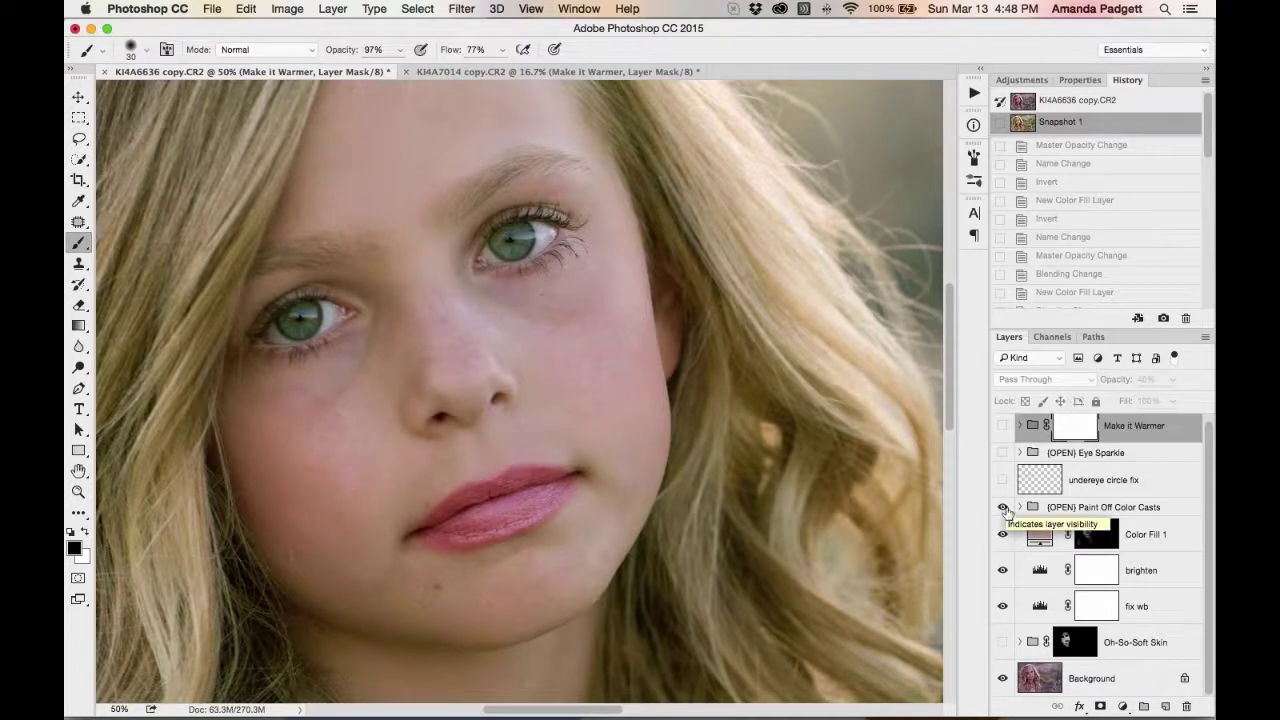
{"action": "left_click", "coordinate": [1003, 481]}
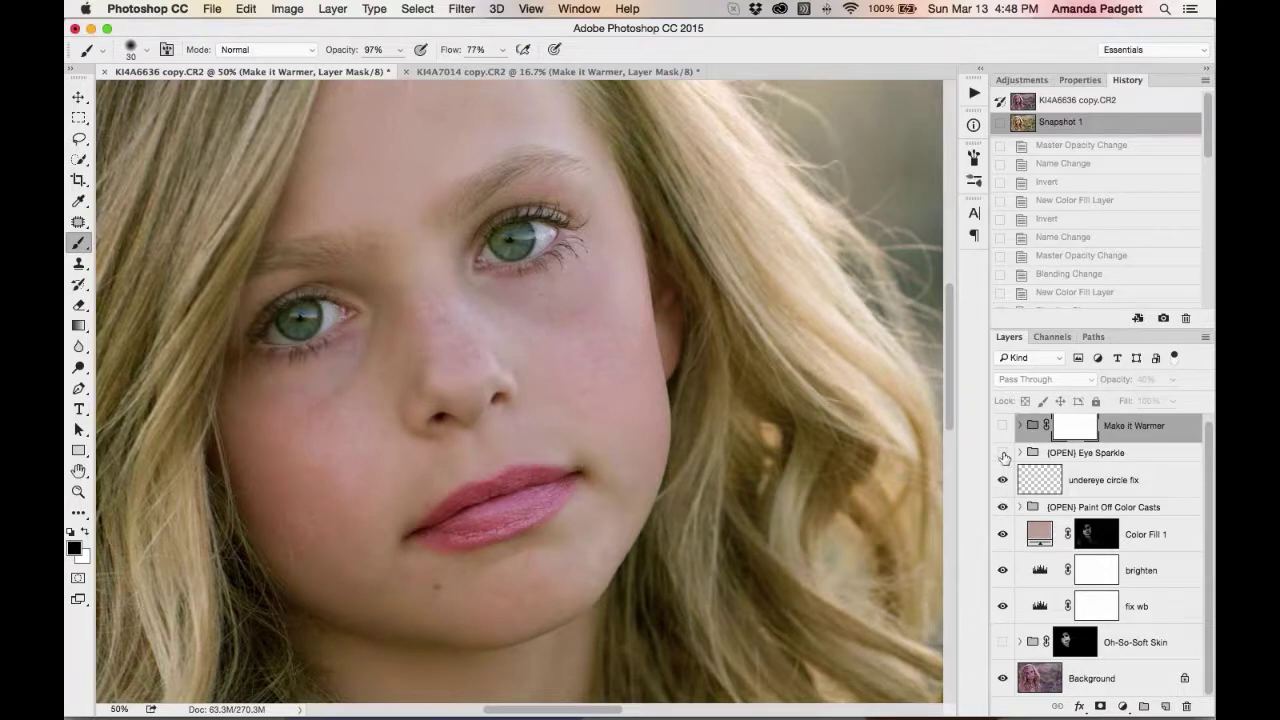
{"action": "left_click", "coordinate": [1003, 642]}
{"action": "left_click", "coordinate": [1004, 457]}
{"action": "scroll", "coordinate": [1045, 548], "scroll_direction": "up", "scroll_amount": 1}
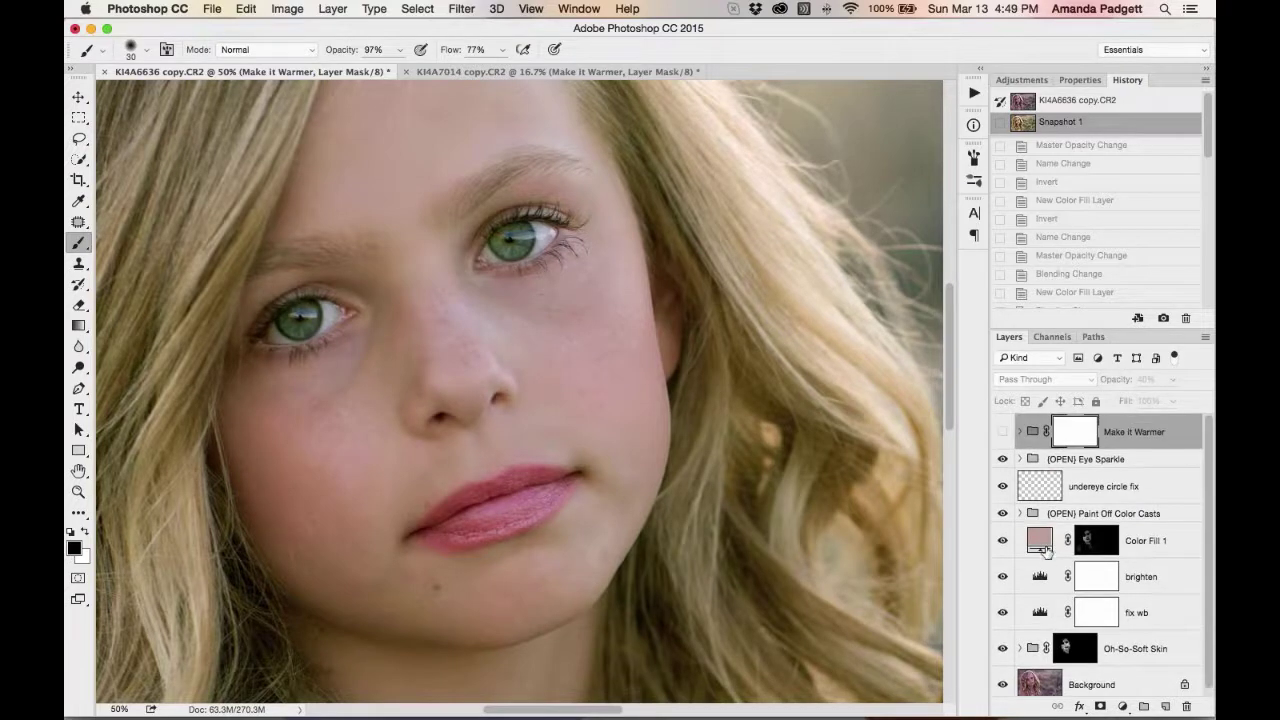
{"action": "left_click", "coordinate": [1003, 432]}
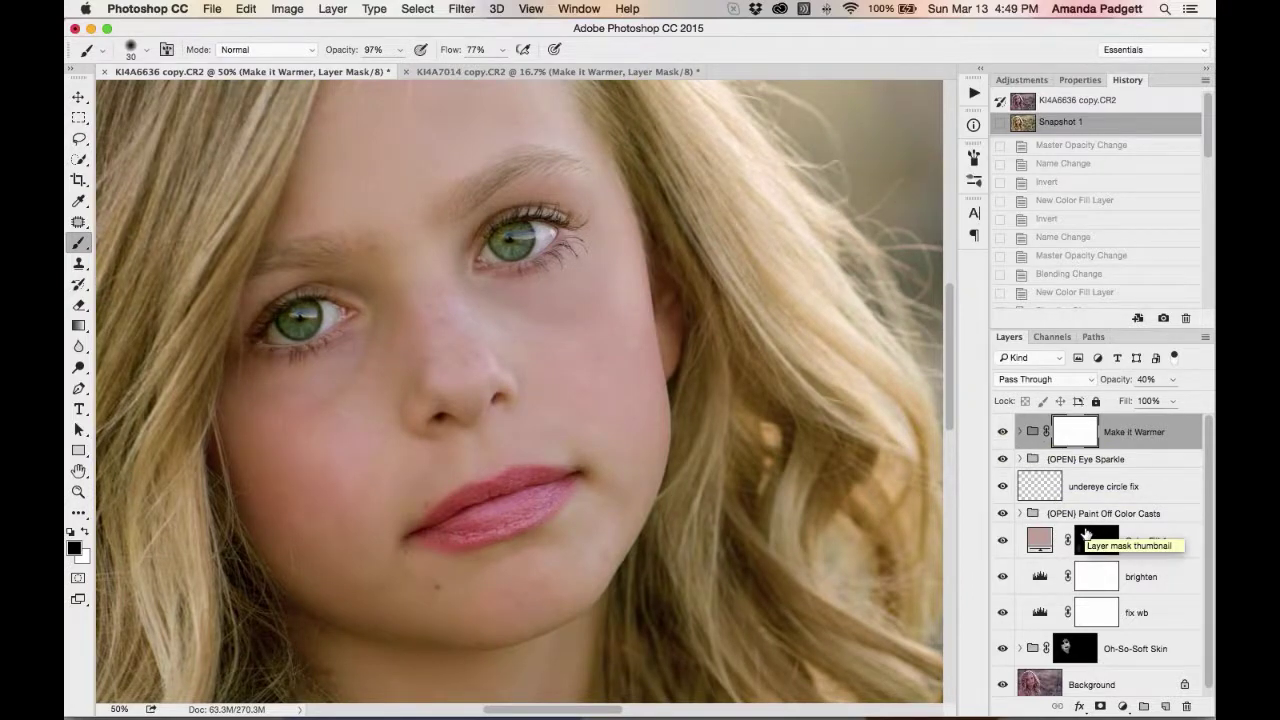
Save the layered image in Photoshop format as KI4A6636cleanedit.psd in the feb9raw folder
{"action": "key", "text": "super+minus"}
{"action": "key", "text": "super+minus"}
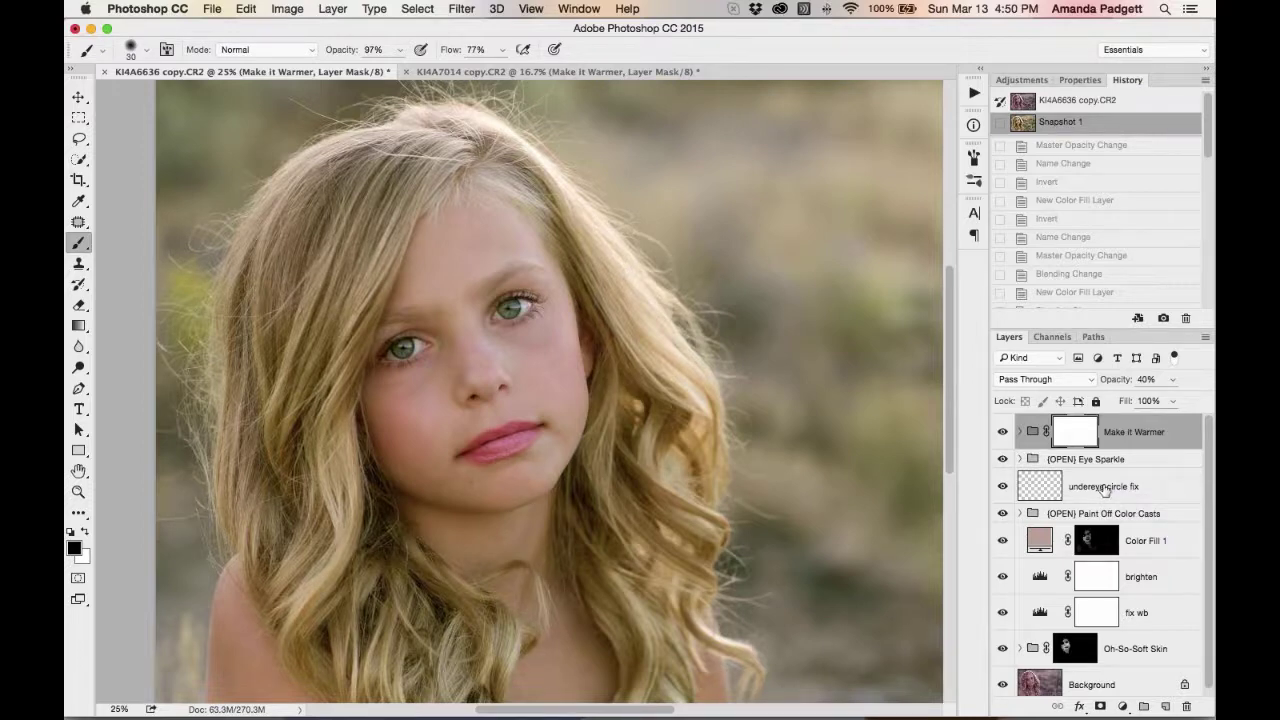
{"action": "left_click", "coordinate": [214, 9]}
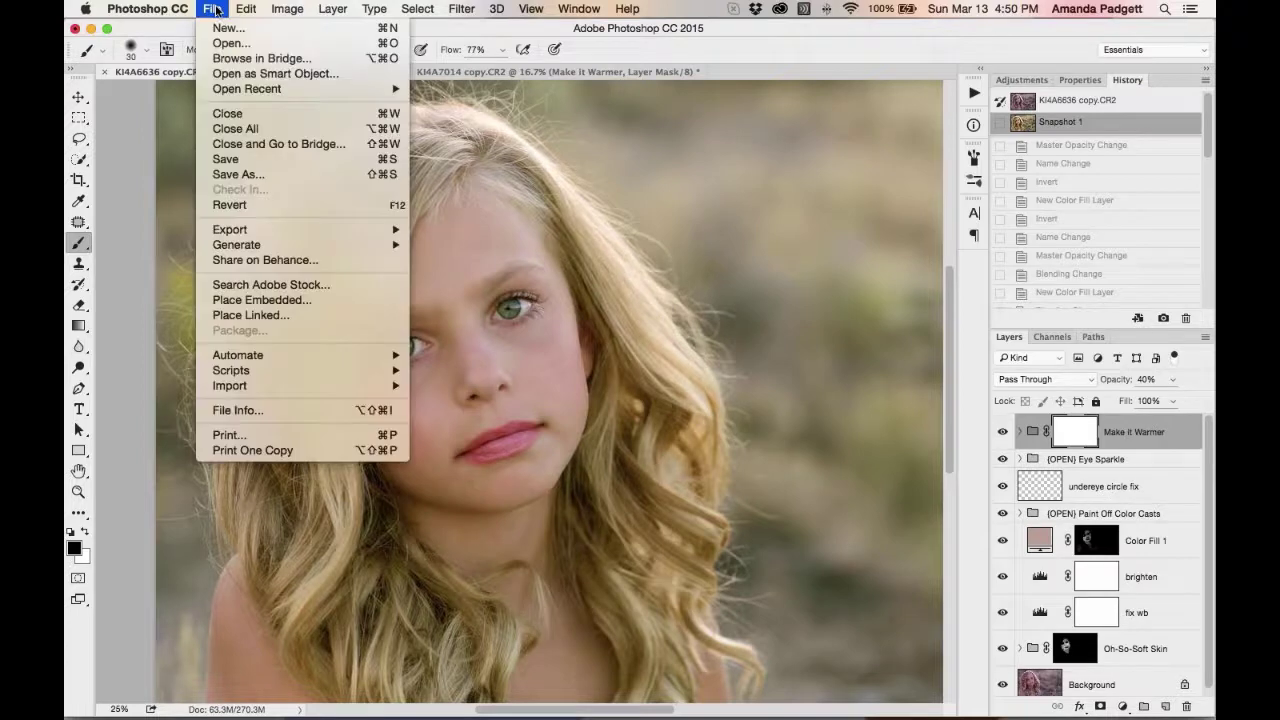
{"action": "left_click", "coordinate": [245, 174]}
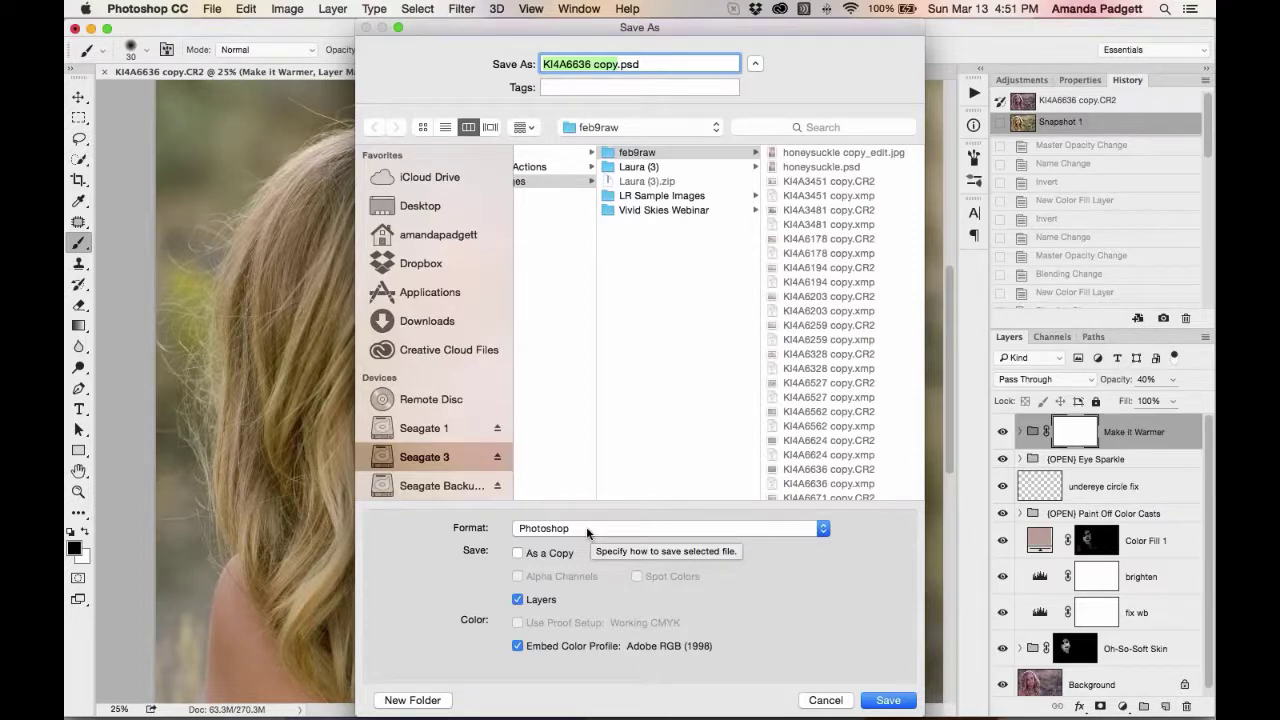
{"action": "left_click", "coordinate": [617, 64]}
{"action": "key", "text": "BackSpace"}
{"action": "key", "text": "BackSpace"}
{"action": "key", "text": "BackSpace"}
{"action": "key", "text": "BackSpace"}
{"action": "key", "text": "BackSpace"}
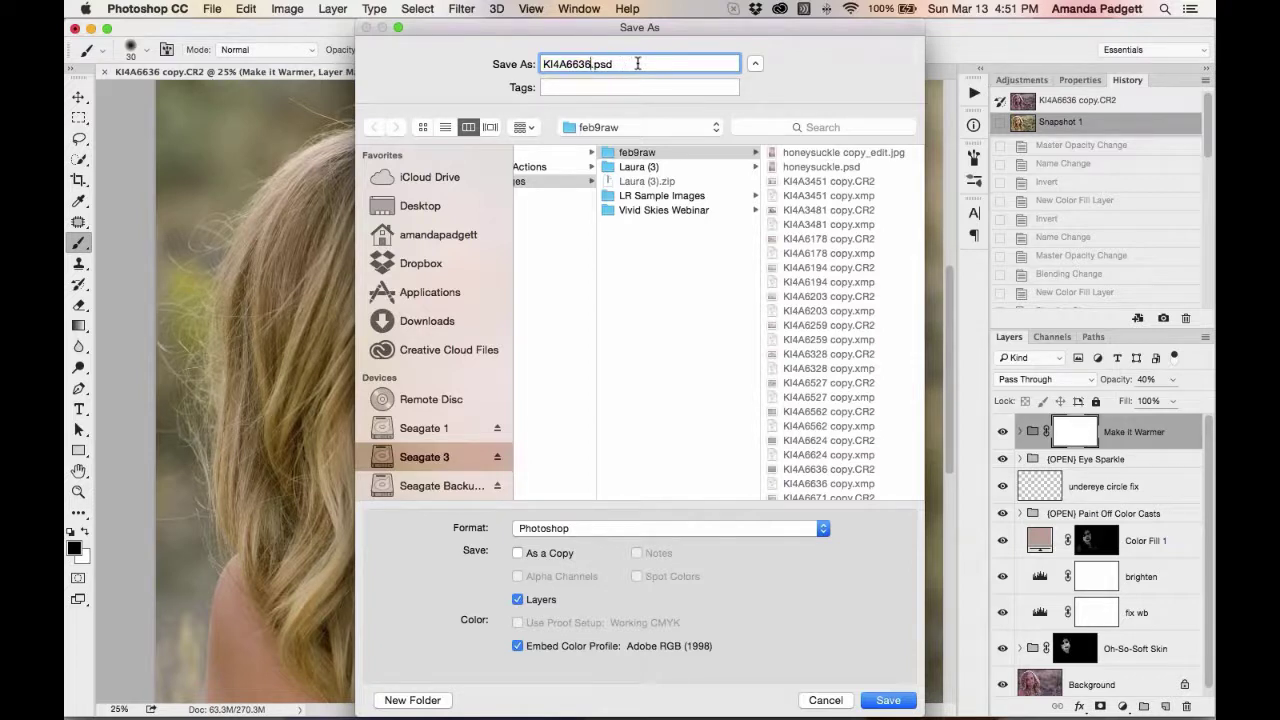
{"action": "type", "text": "cleanedit"}
{"action": "left_click", "coordinate": [895, 705]}
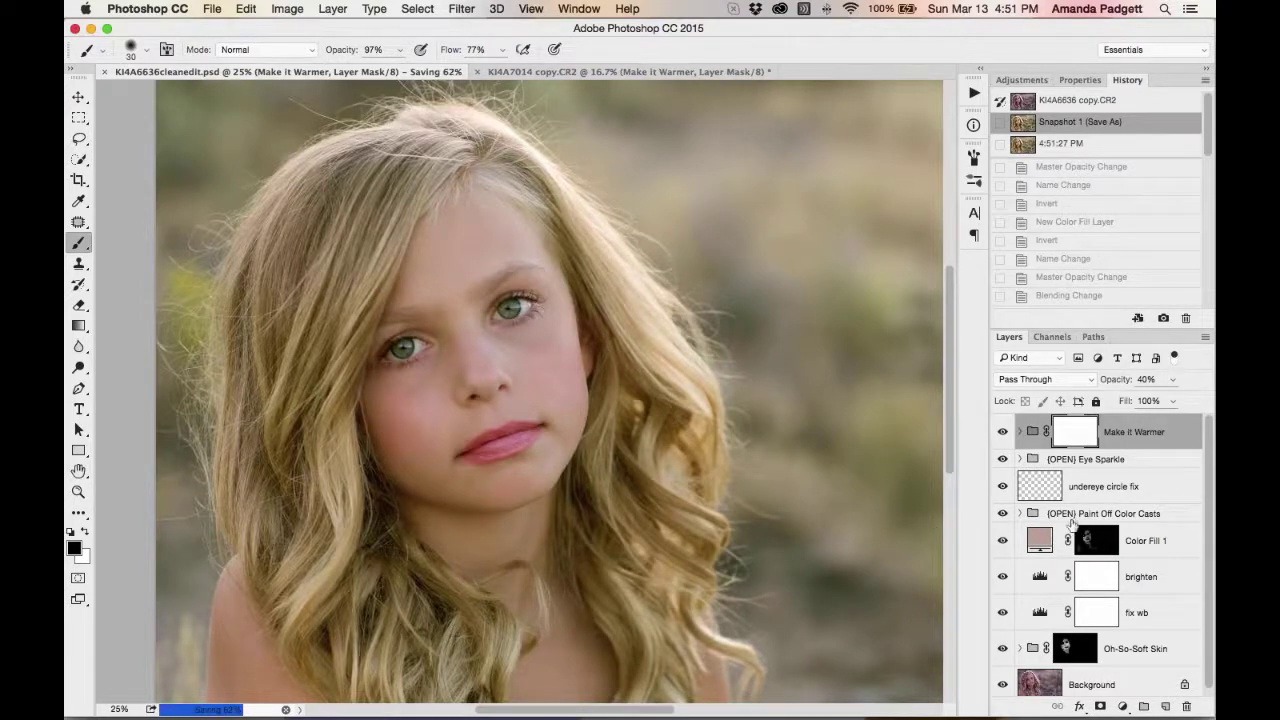
Lower the opacity of the Oh-So-Soft Skin group to 38%
{"action": "left_click", "coordinate": [1120, 655]}
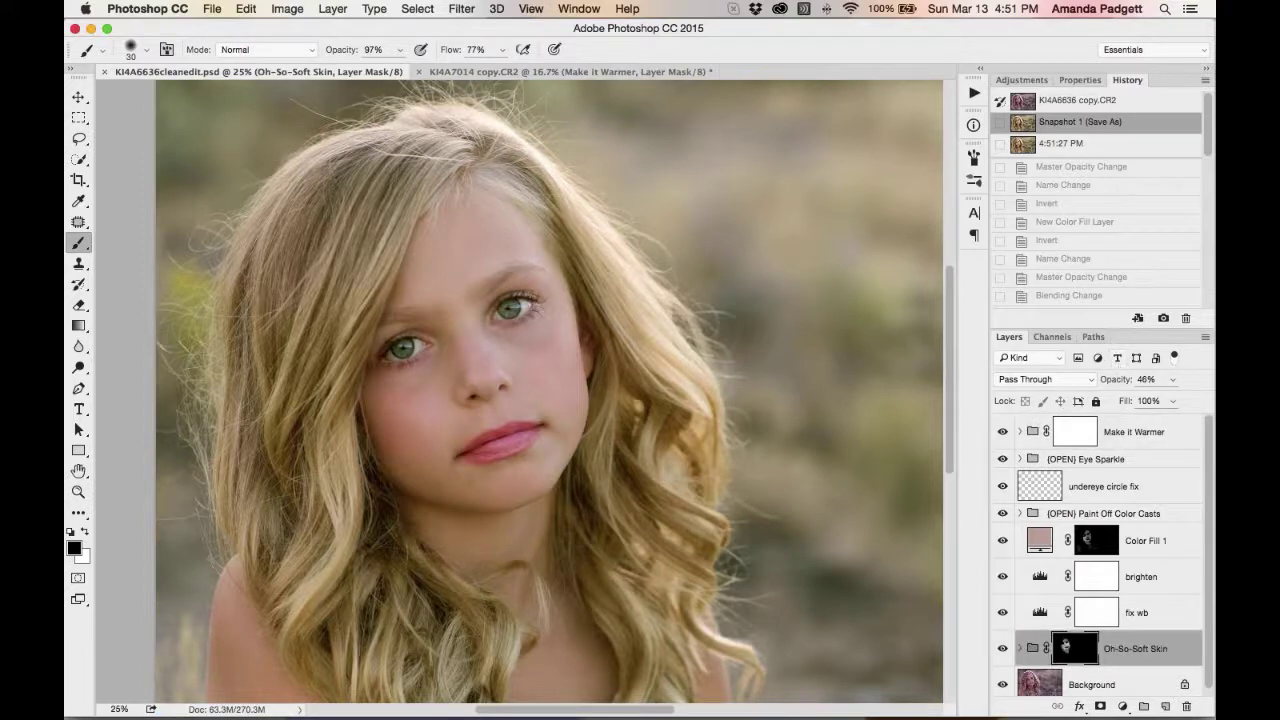
{"action": "left_click_drag", "start_coordinate": [1120, 384], "coordinate": [1116, 385]}
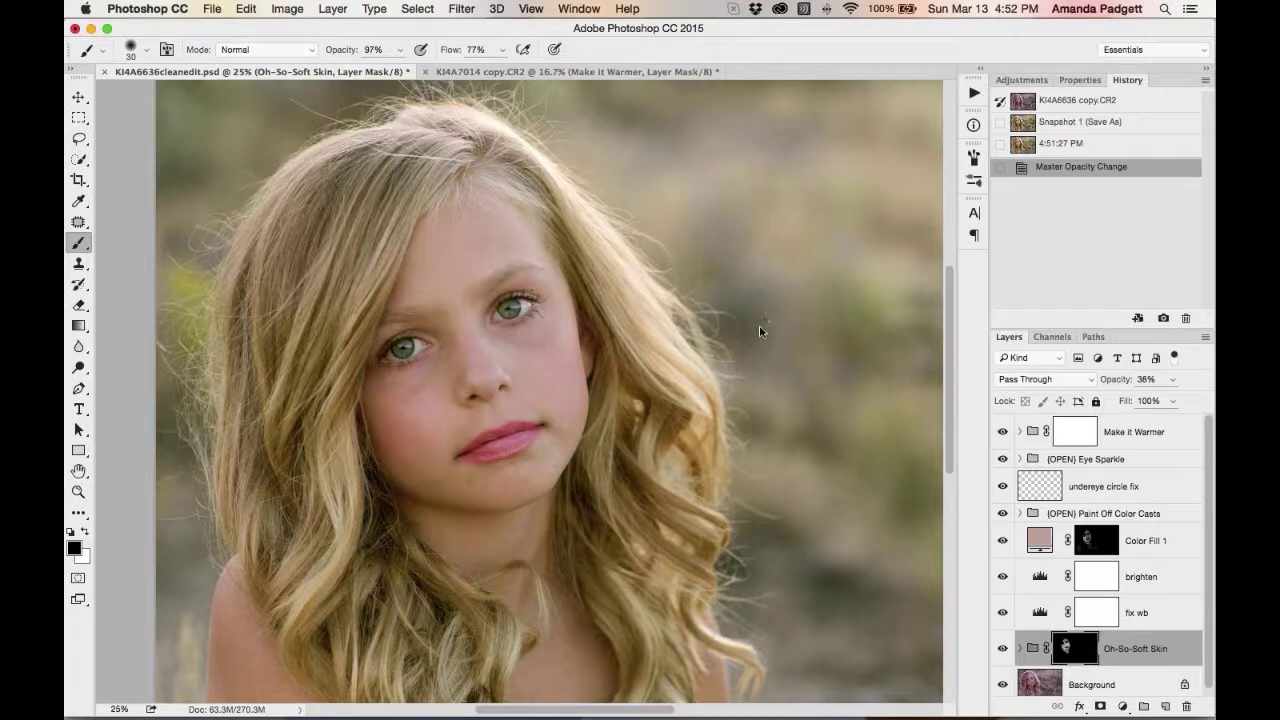
{"action": "key", "text": "super+Tab"}
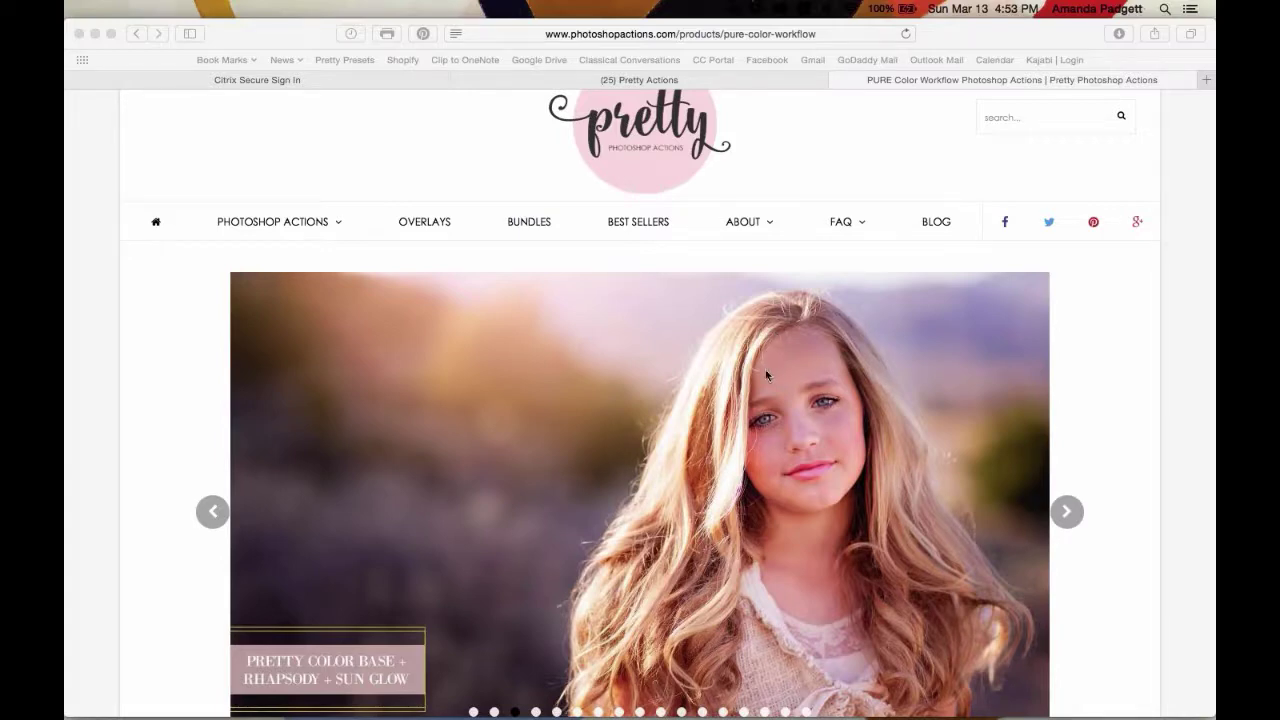
{"action": "mouse_move", "coordinate": [740, 716]}
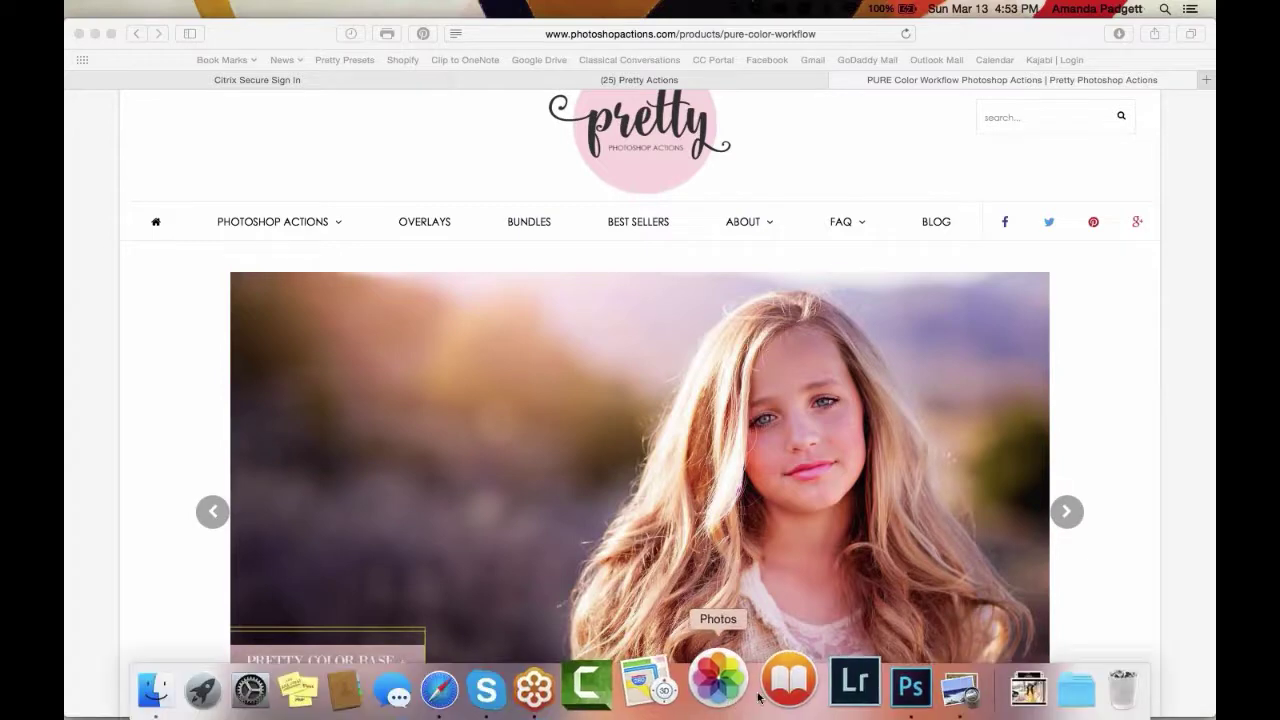
{"action": "left_click", "coordinate": [866, 690]}
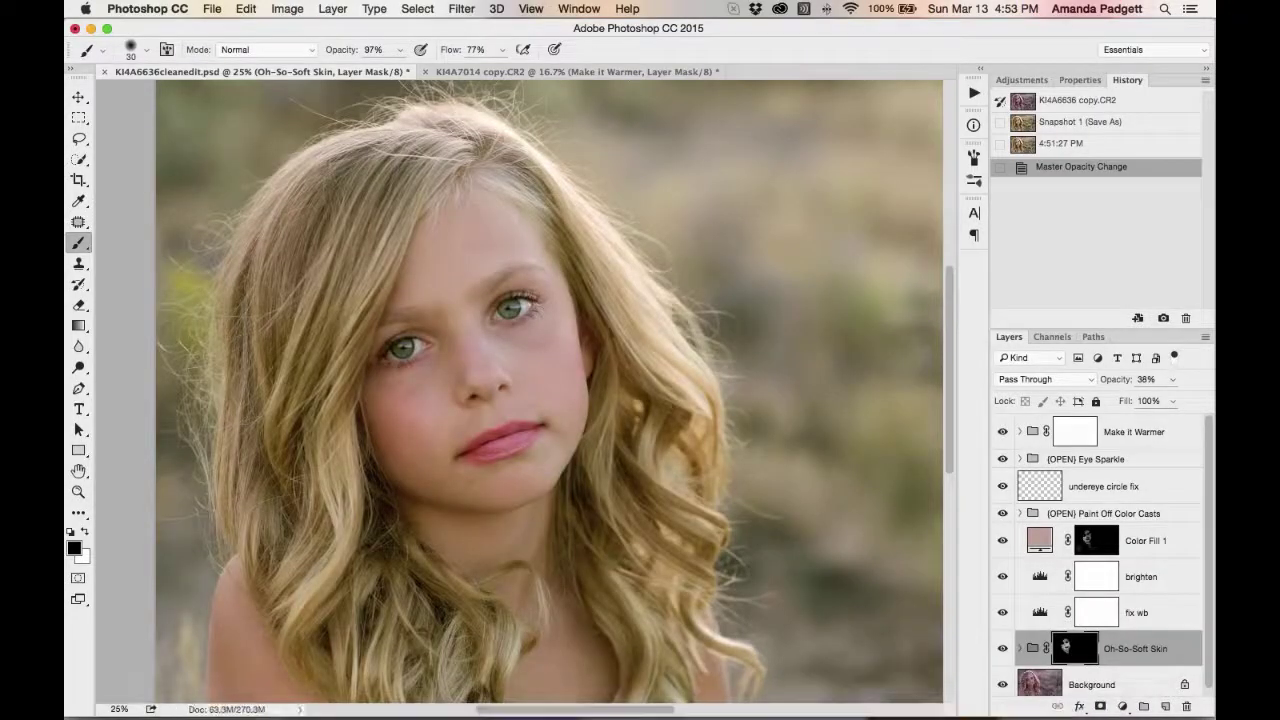
{"action": "double_click", "coordinate": [606, 30]}
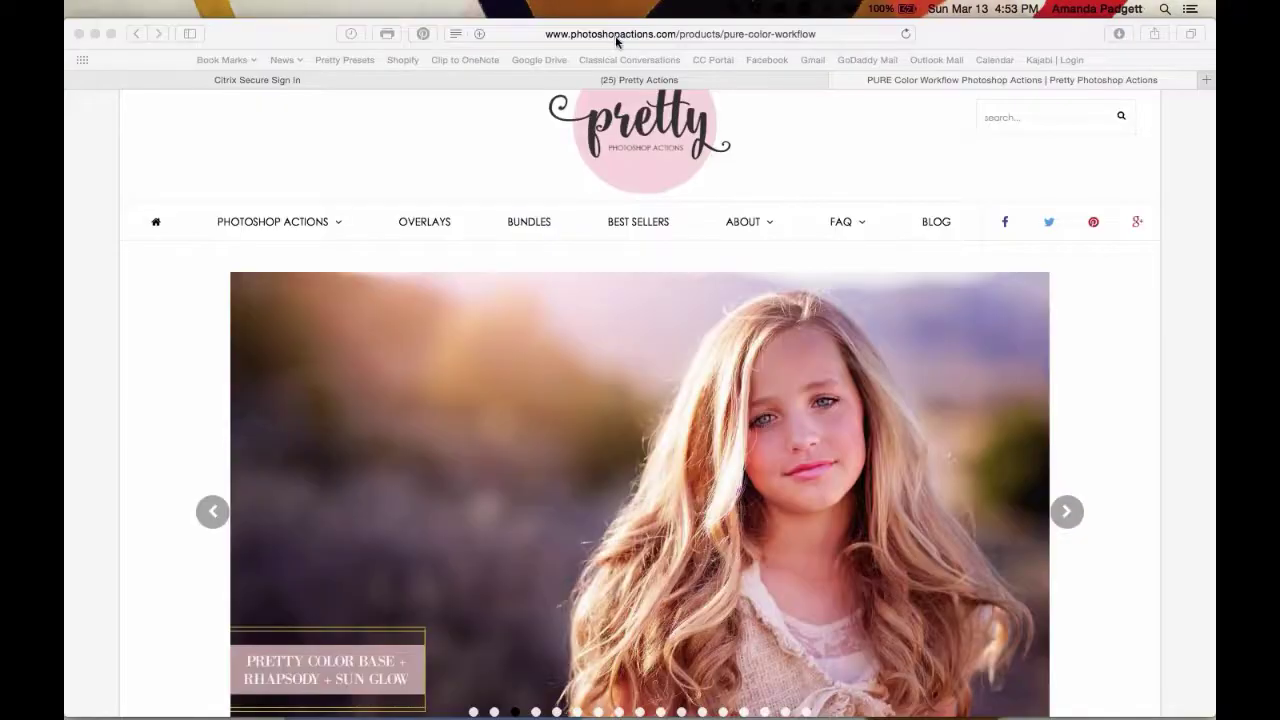
{"action": "mouse_move", "coordinate": [912, 712]}
{"action": "left_click", "coordinate": [867, 695]}
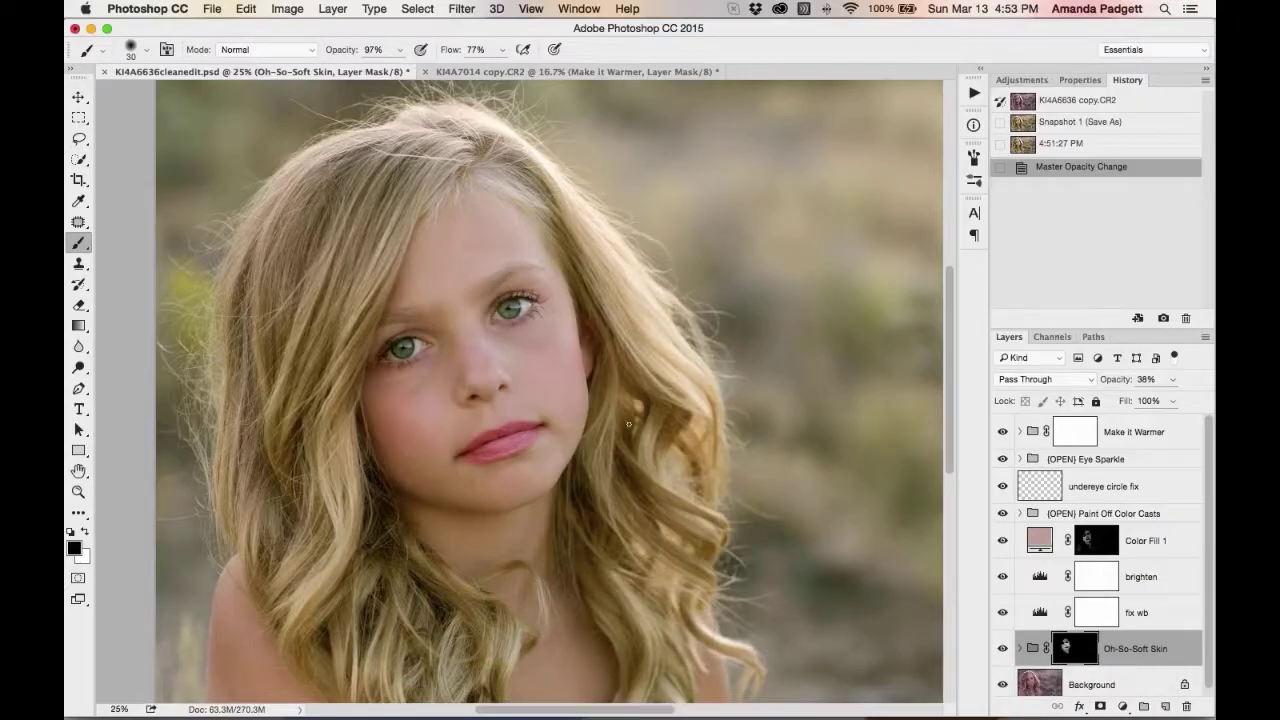
Select the mask of the fix wb layer and look briefly at the other open portrait, KI4A7014 copy.CR2
{"action": "left_click", "coordinate": [1093, 615]}
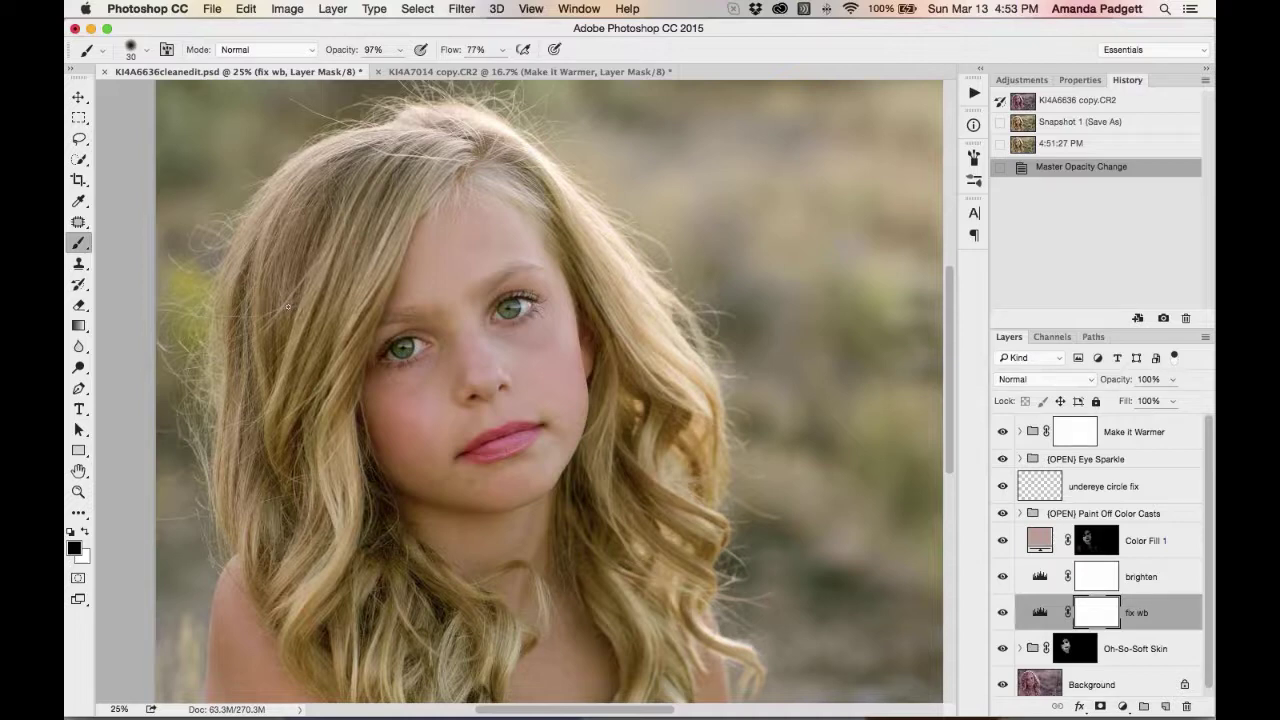
{"action": "mouse_move", "coordinate": [1214, 717]}
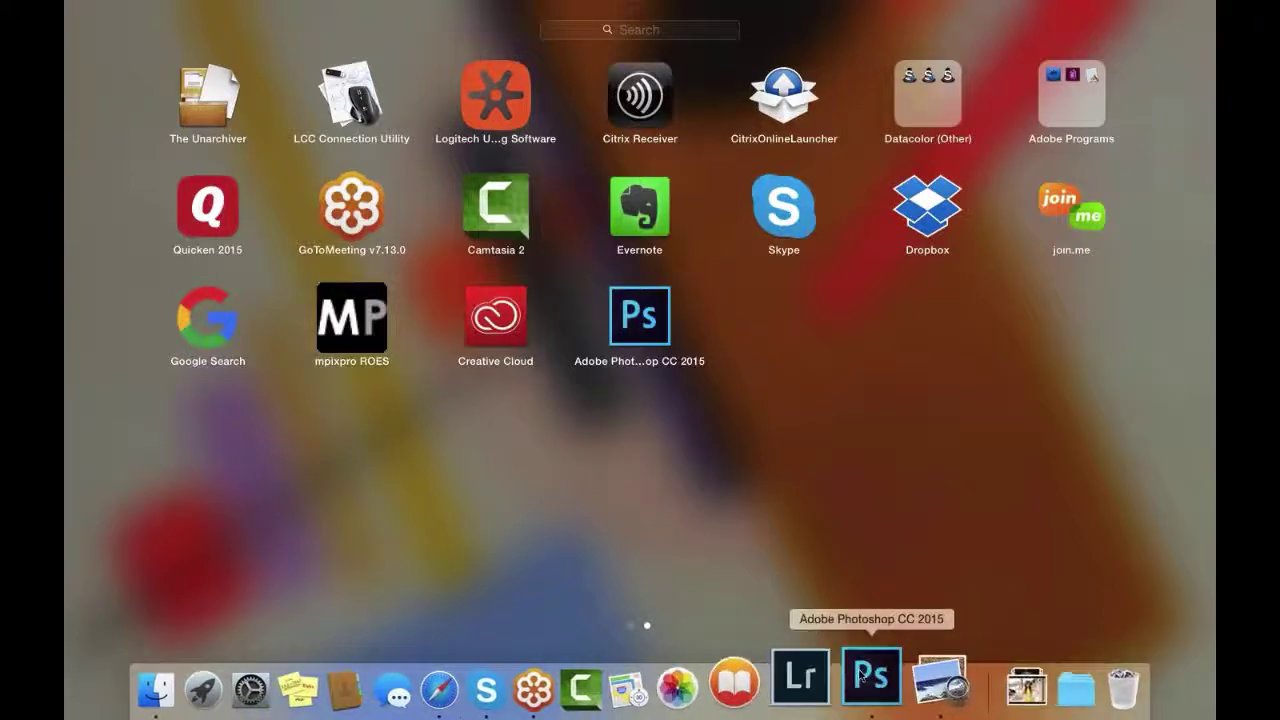
{"action": "left_click", "coordinate": [871, 670]}
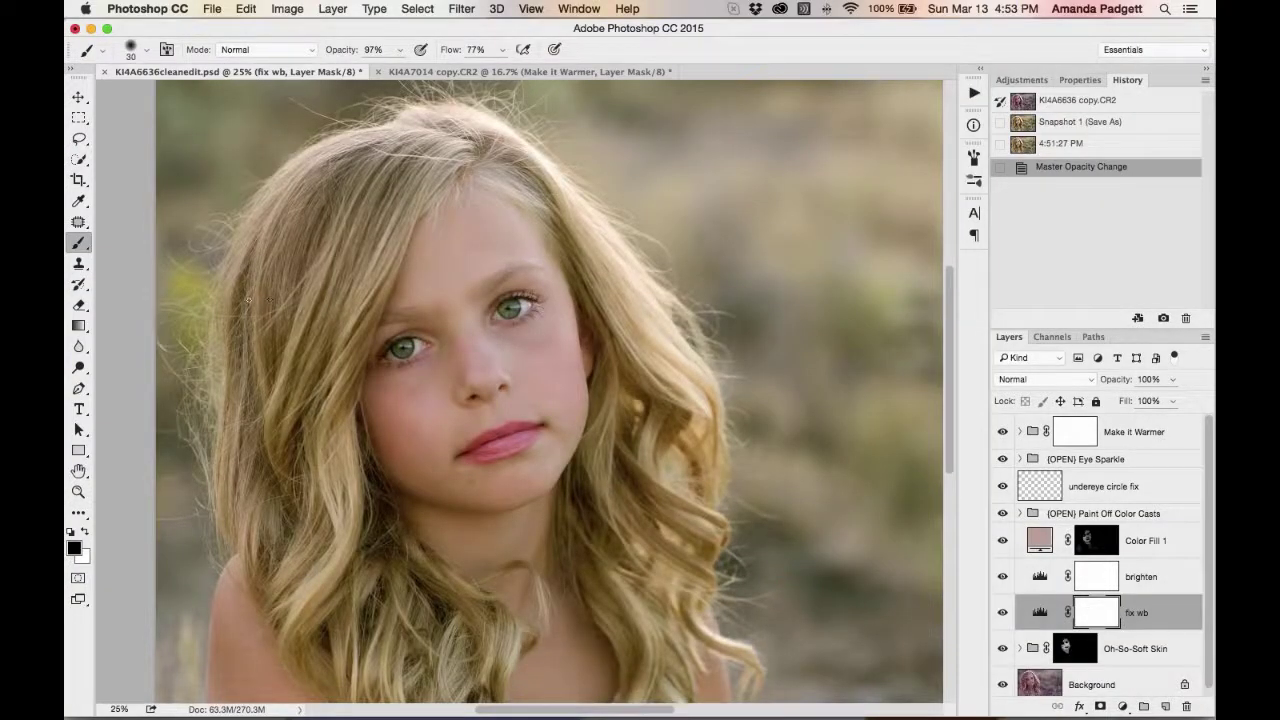
{"action": "left_click", "coordinate": [487, 73]}
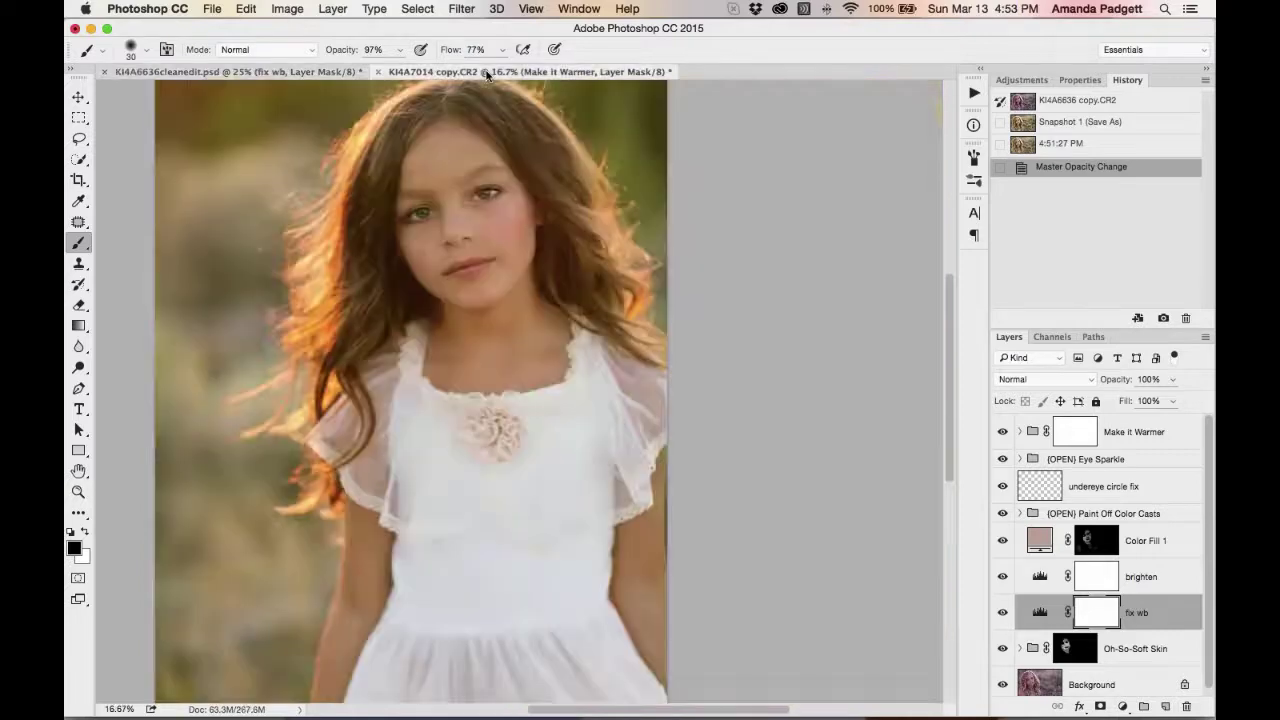
{"action": "left_click", "coordinate": [278, 76]}
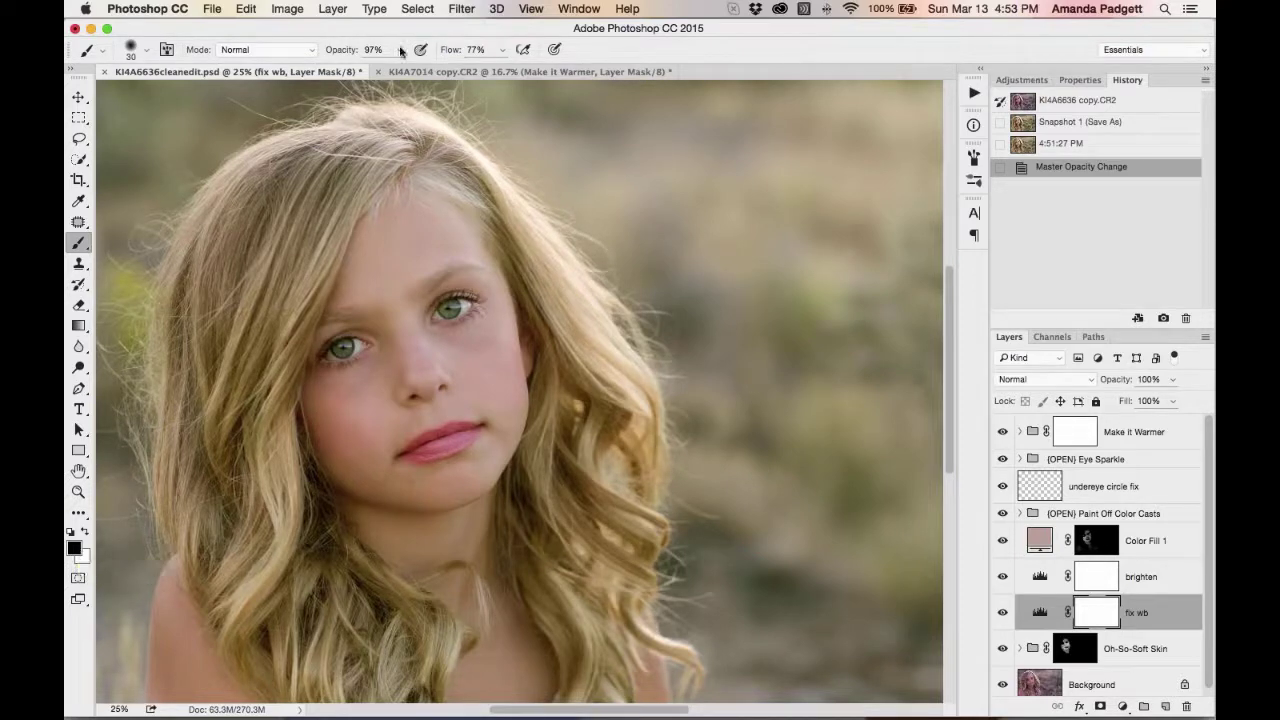
Set the brush to 600 pixels at 18% opacity, try a stroke over the hair on the fix wb mask, and undo it
{"action": "left_click_drag", "start_coordinate": [401, 51], "coordinate": [338, 74]}
{"action": "key", "text": "bracketright"}
{"action": "key", "text": "bracketright"}
{"action": "key", "text": "bracketright"}
{"action": "key", "text": "bracketright"}
{"action": "key", "text": "bracketright"}
{"action": "key", "text": "bracketright"}
{"action": "key", "text": "bracketright"}
{"action": "key", "text": "bracketright"}
{"action": "key", "text": "bracketright"}
{"action": "key", "text": "bracketright"}
{"action": "key", "text": "bracketright"}
{"action": "key", "text": "bracketright"}
{"action": "key", "text": "bracketright"}
{"action": "scroll", "coordinate": [301, 265], "scroll_direction": "left", "scroll_amount": 2}
{"action": "key", "text": "bracketright"}
{"action": "key", "text": "bracketright"}
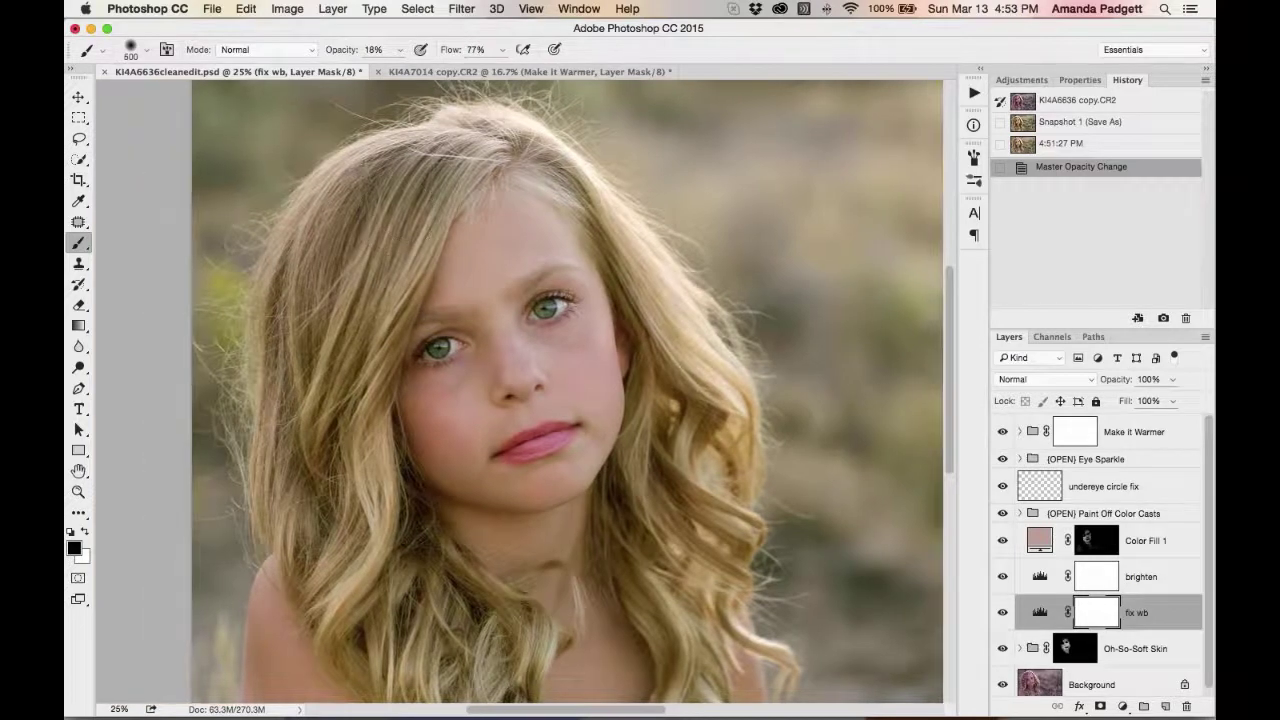
{"action": "key", "text": "bracketright"}
{"action": "left_click_drag", "start_coordinate": [357, 263], "coordinate": [328, 374]}
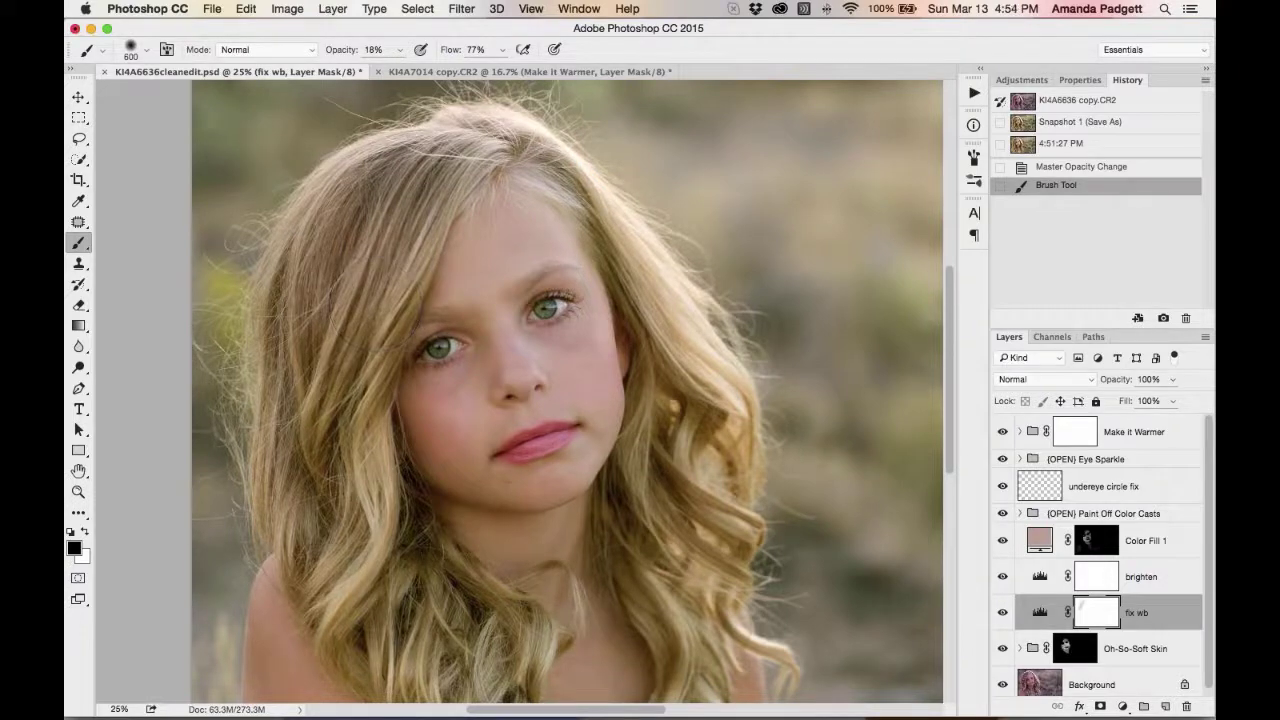
{"action": "key", "text": "super+z"}
Paint black at 7% brush opacity over the hair on the fix wb mask and compare it with the unpainted history state
{"action": "left_click_drag", "start_coordinate": [349, 54], "coordinate": [338, 55]}
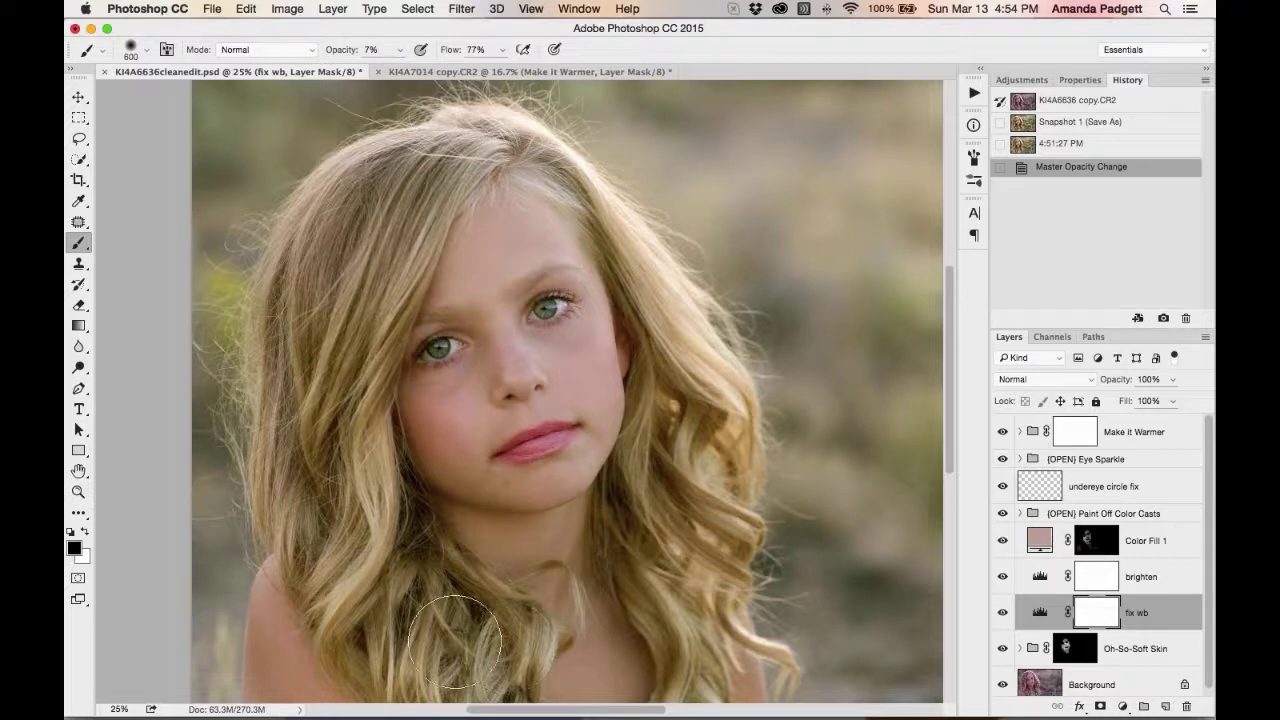
{"action": "mouse_move", "coordinate": [343, 355]}
{"action": "left_mouse_down"}
{"action": "mouse_move", "coordinate": [369, 262]}
{"action": "mouse_move", "coordinate": [390, 245]}
{"action": "left_mouse_up"}
{"action": "mouse_move", "coordinate": [689, 639]}
{"action": "left_mouse_down"}
{"action": "mouse_move", "coordinate": [720, 677]}
{"action": "mouse_move", "coordinate": [659, 444]}
{"action": "mouse_move", "coordinate": [703, 582]}
{"action": "mouse_move", "coordinate": [700, 643]}
{"action": "mouse_move", "coordinate": [541, 657]}
{"action": "left_mouse_up"}
{"action": "scroll", "coordinate": [697, 630], "scroll_direction": "down", "scroll_amount": 3}
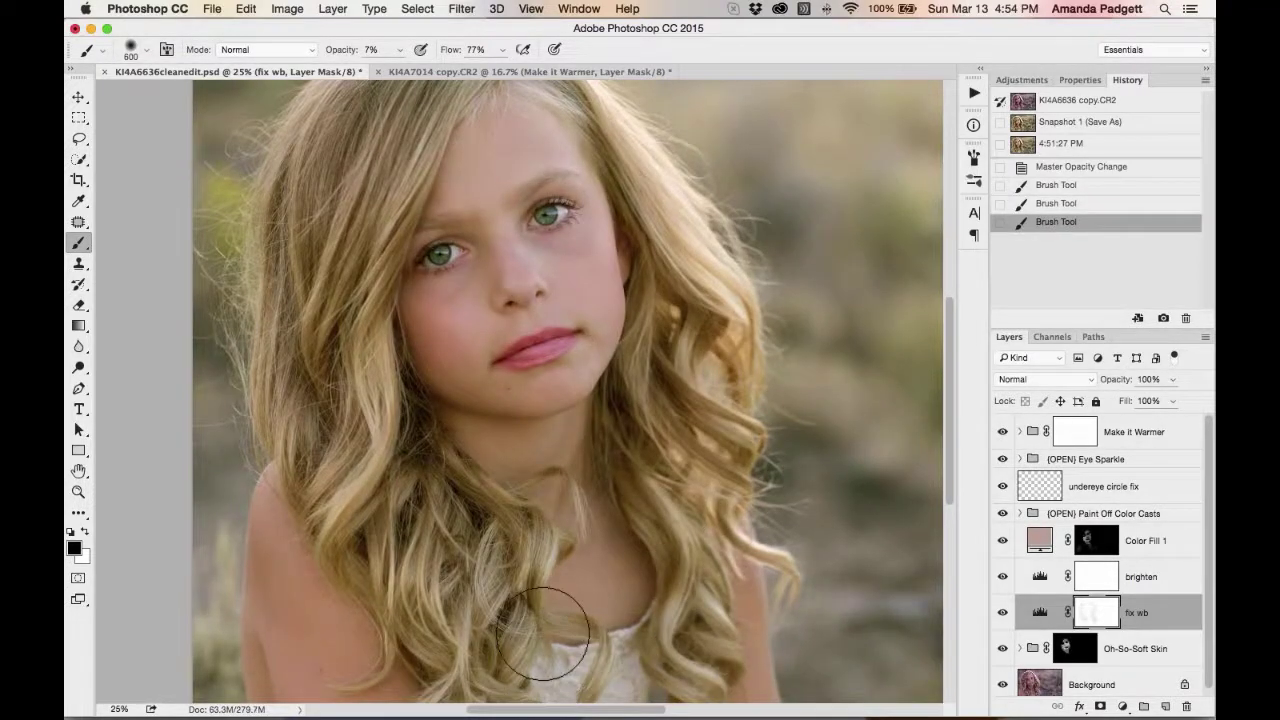
{"action": "left_click_drag", "start_coordinate": [300, 410], "coordinate": [290, 362]}
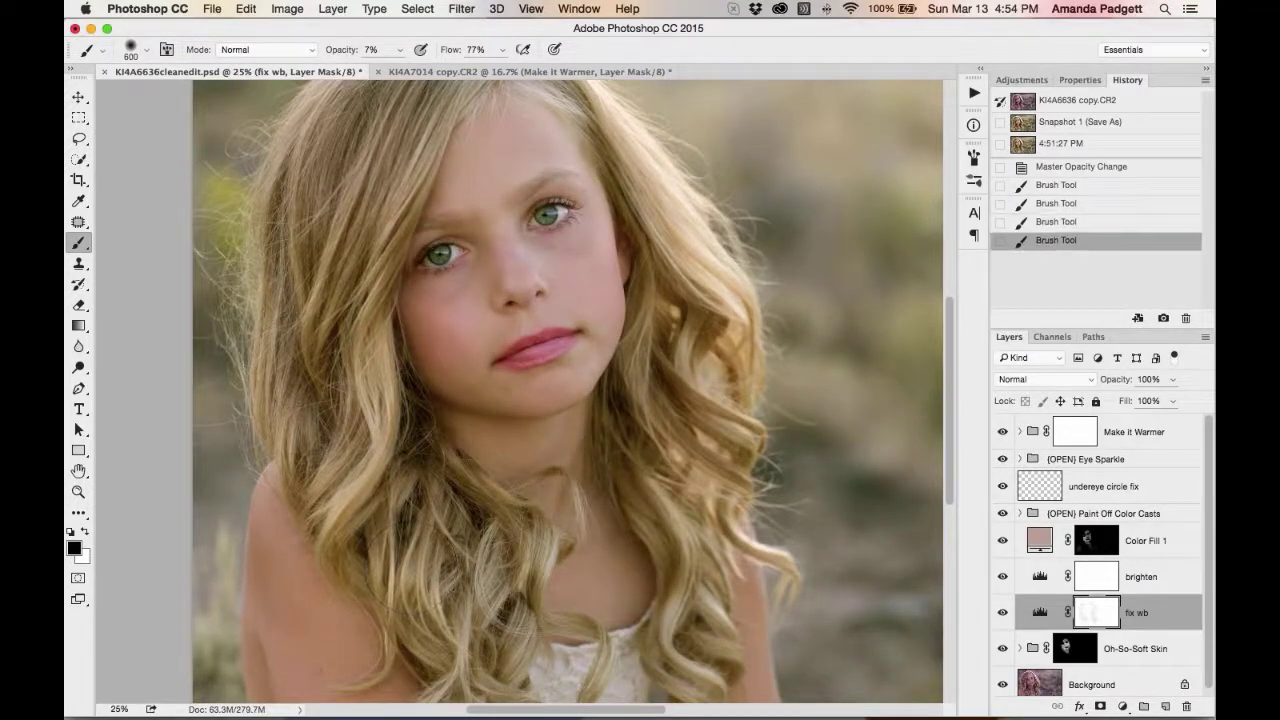
{"action": "mouse_move", "coordinate": [455, 600]}
{"action": "left_mouse_down"}
{"action": "mouse_move", "coordinate": [496, 545]}
{"action": "mouse_move", "coordinate": [498, 644]}
{"action": "mouse_move", "coordinate": [572, 657]}
{"action": "left_mouse_up"}
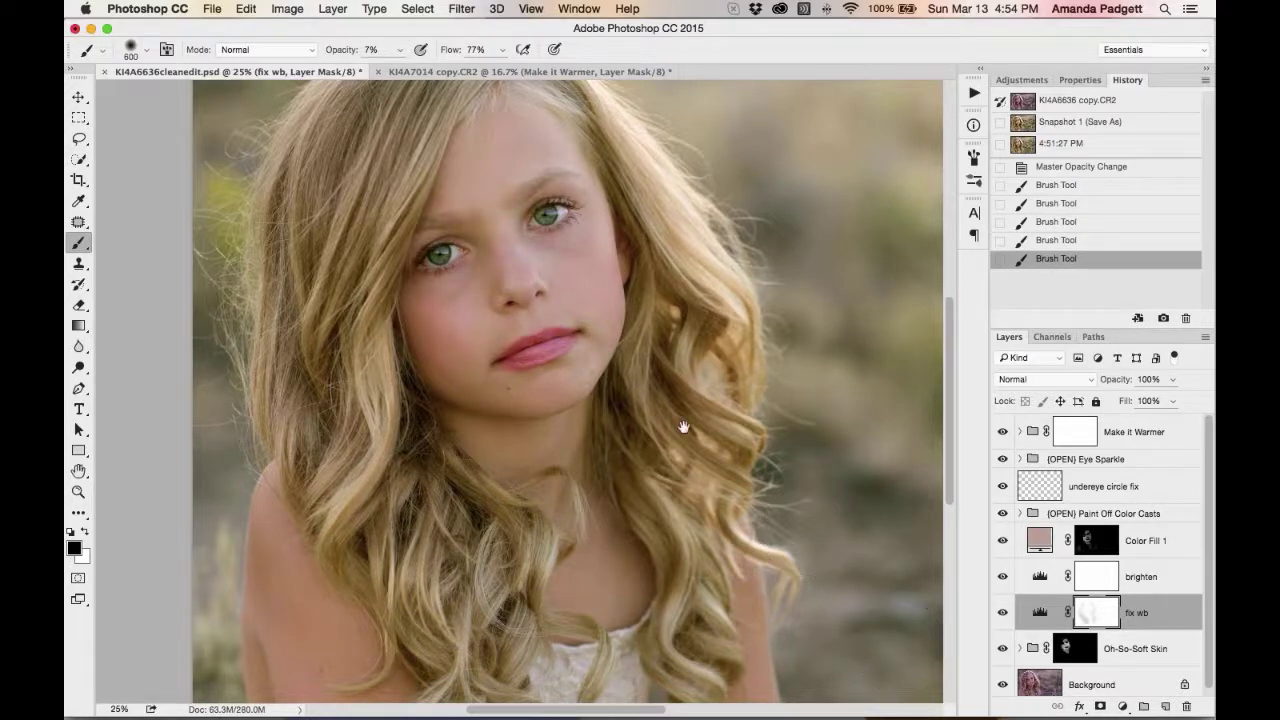
{"action": "mouse_move", "coordinate": [683, 427]}
{"action": "left_mouse_down"}
{"action": "mouse_move", "coordinate": [657, 567]}
{"action": "mouse_move", "coordinate": [668, 460]}
{"action": "left_mouse_up"}
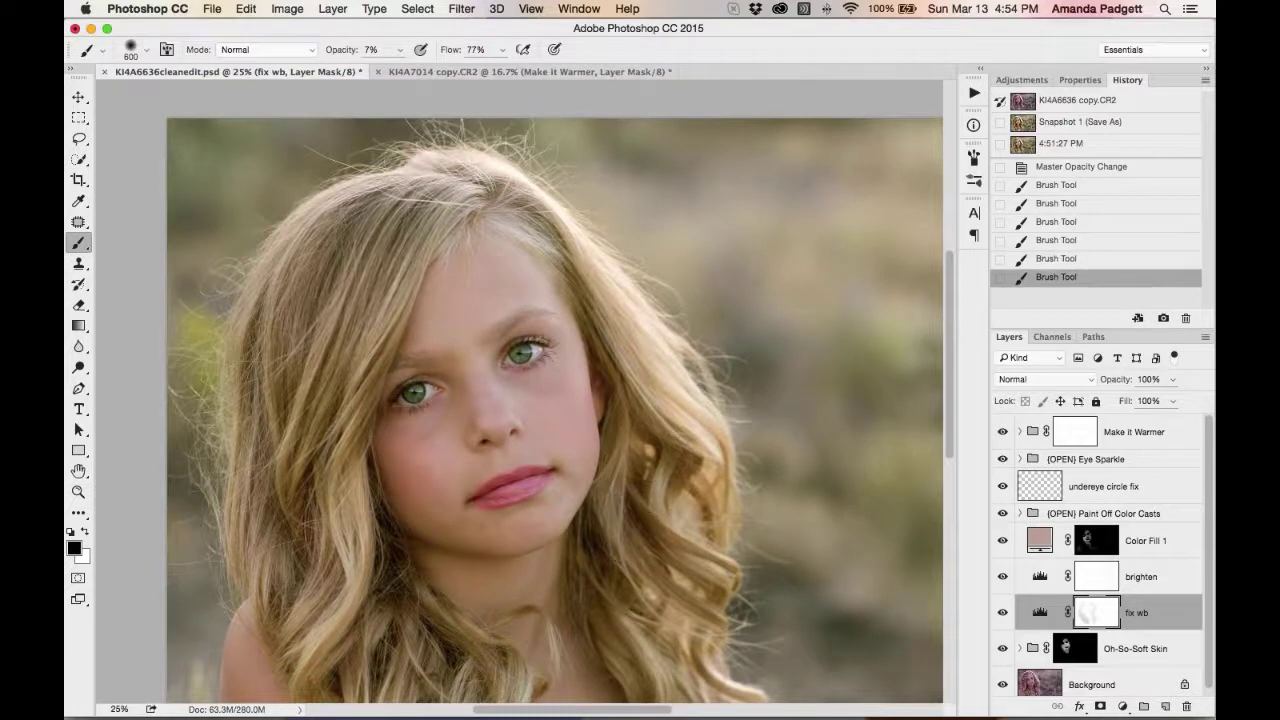
{"action": "left_click_drag", "start_coordinate": [375, 219], "coordinate": [358, 272]}
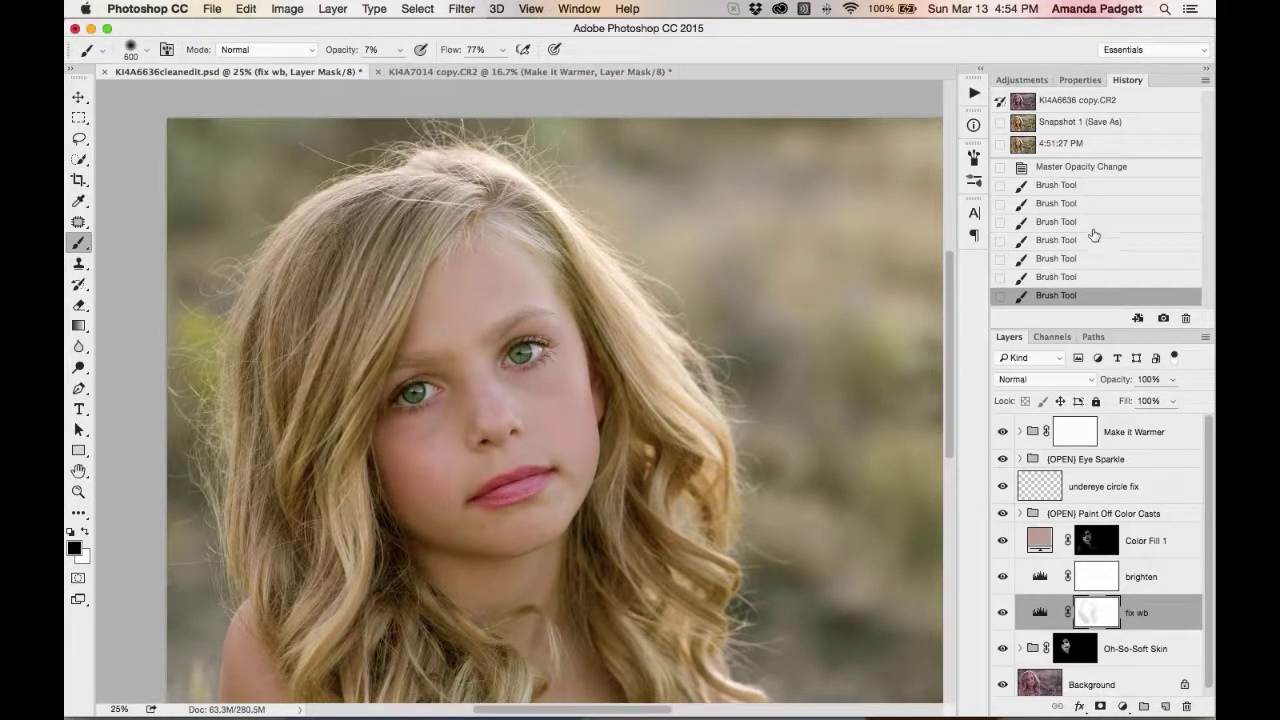
{"action": "left_click", "coordinate": [1091, 172]}
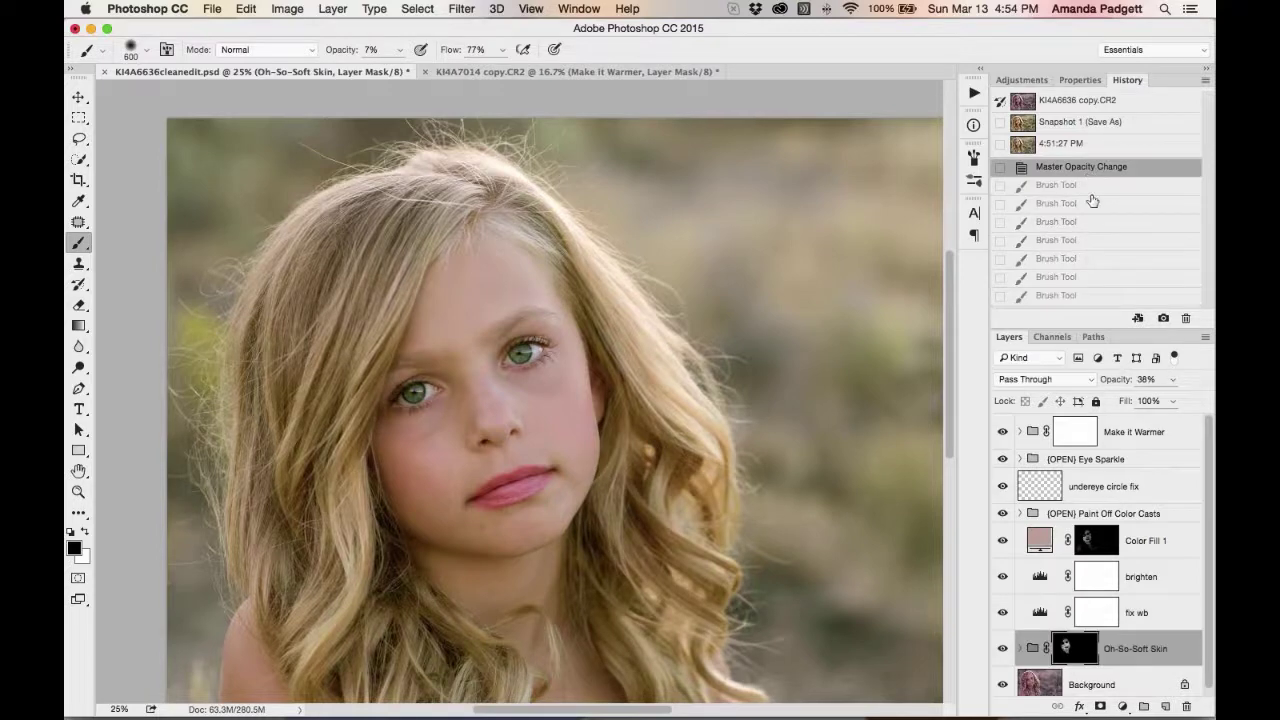
{"action": "left_click", "coordinate": [1091, 296]}
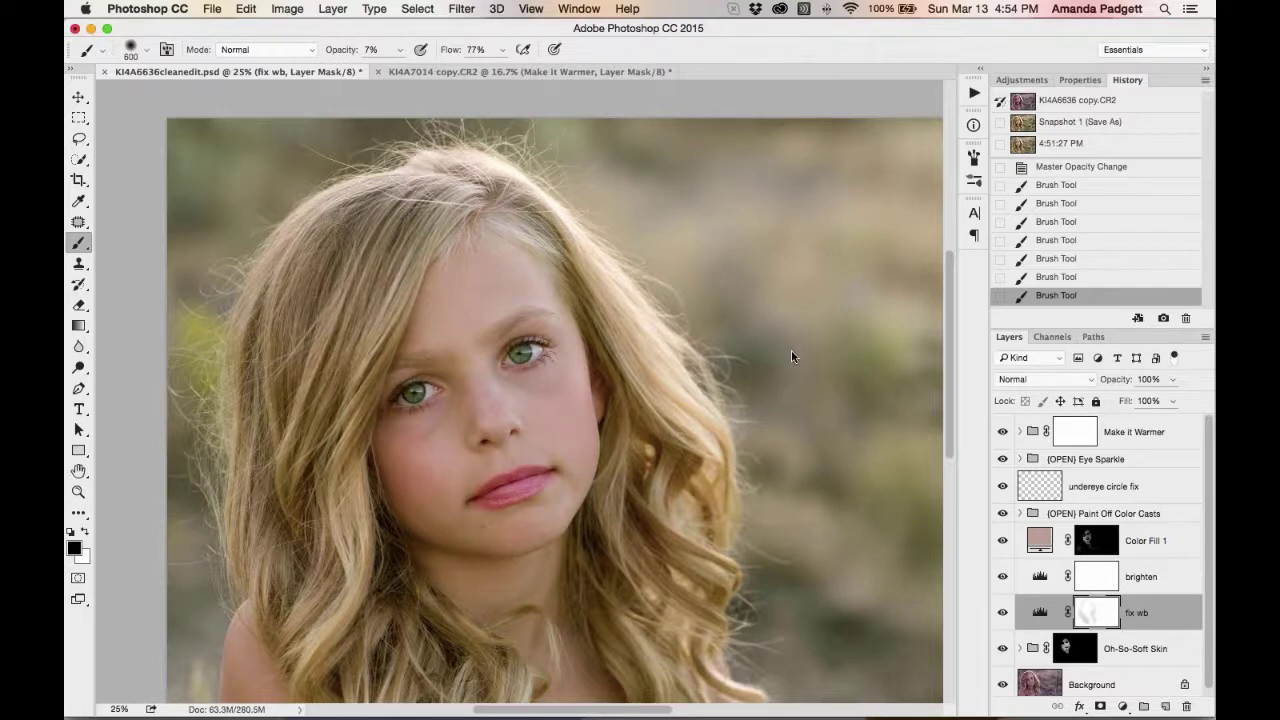
{"action": "key", "text": "super+Tab"}
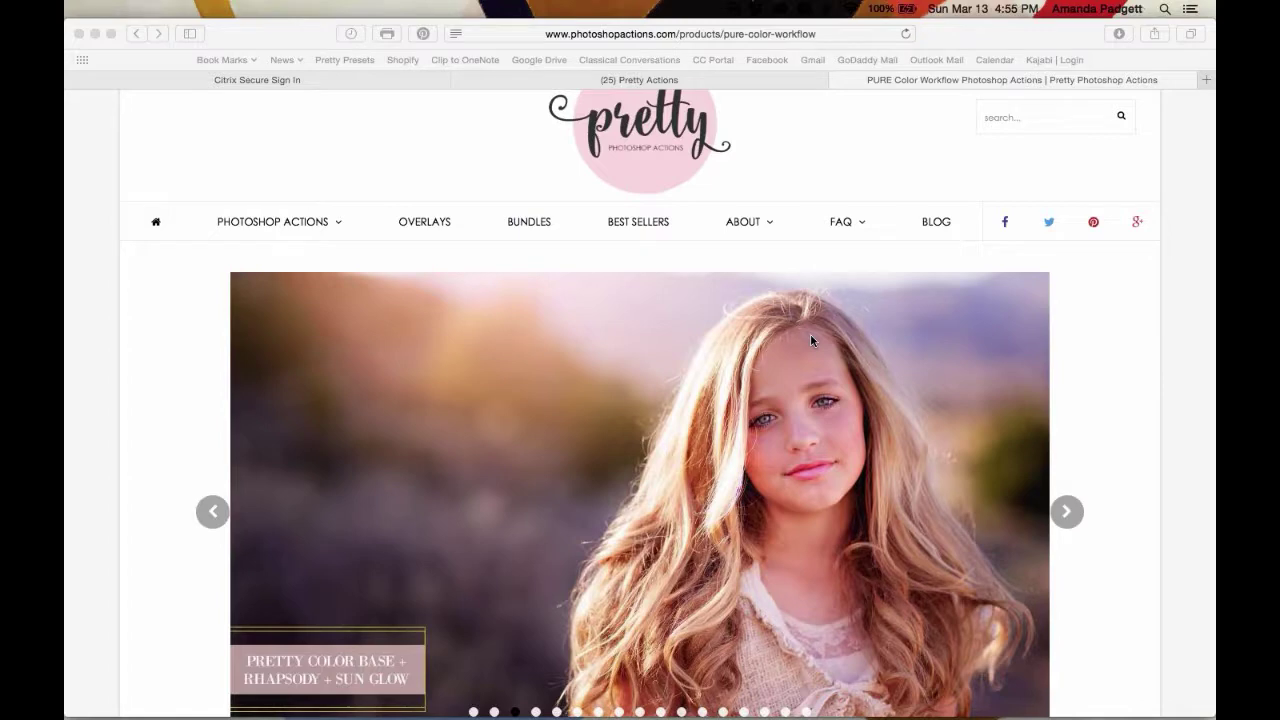
{"action": "mouse_move", "coordinate": [836, 704]}
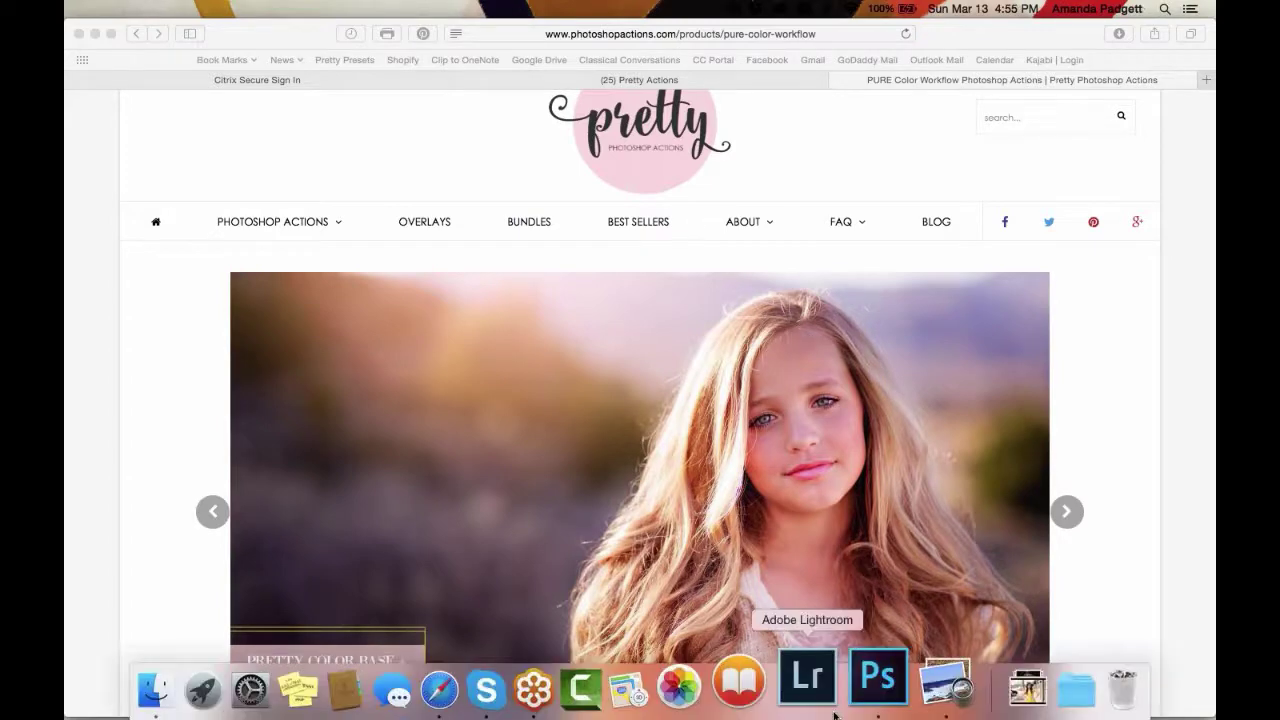
{"action": "left_click", "coordinate": [866, 680]}
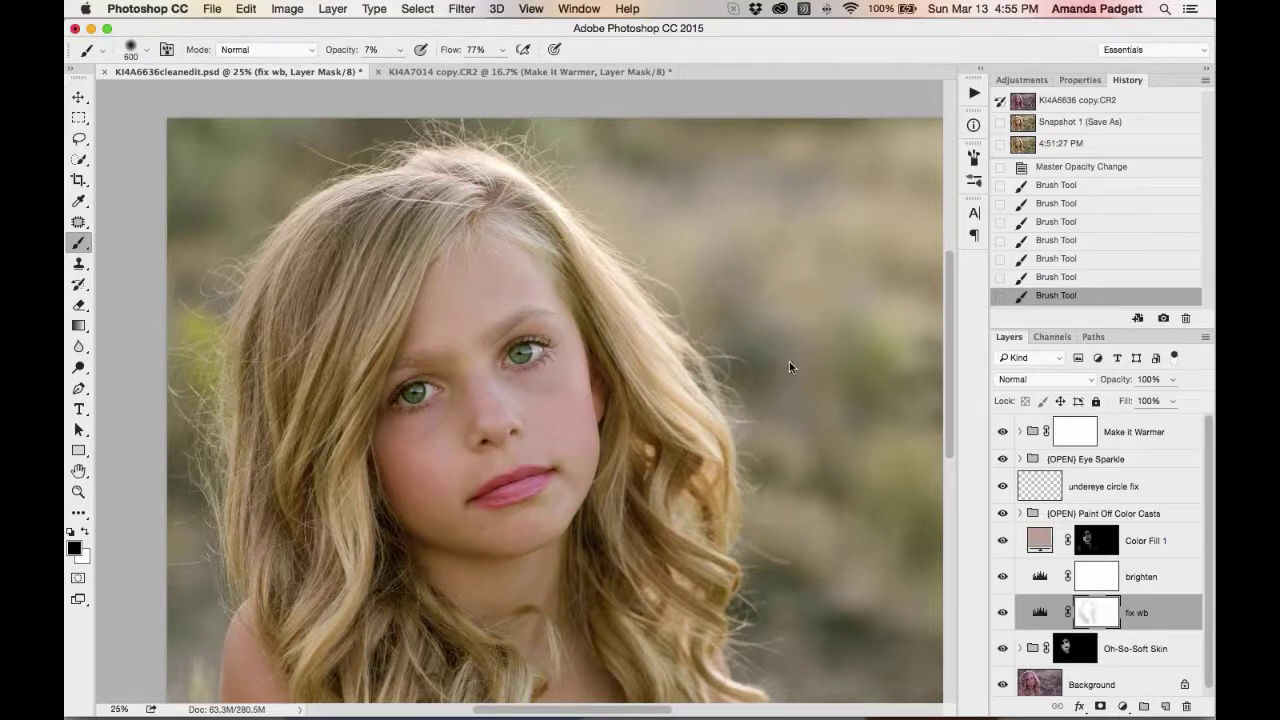
{"action": "key", "text": "super+Tab"}
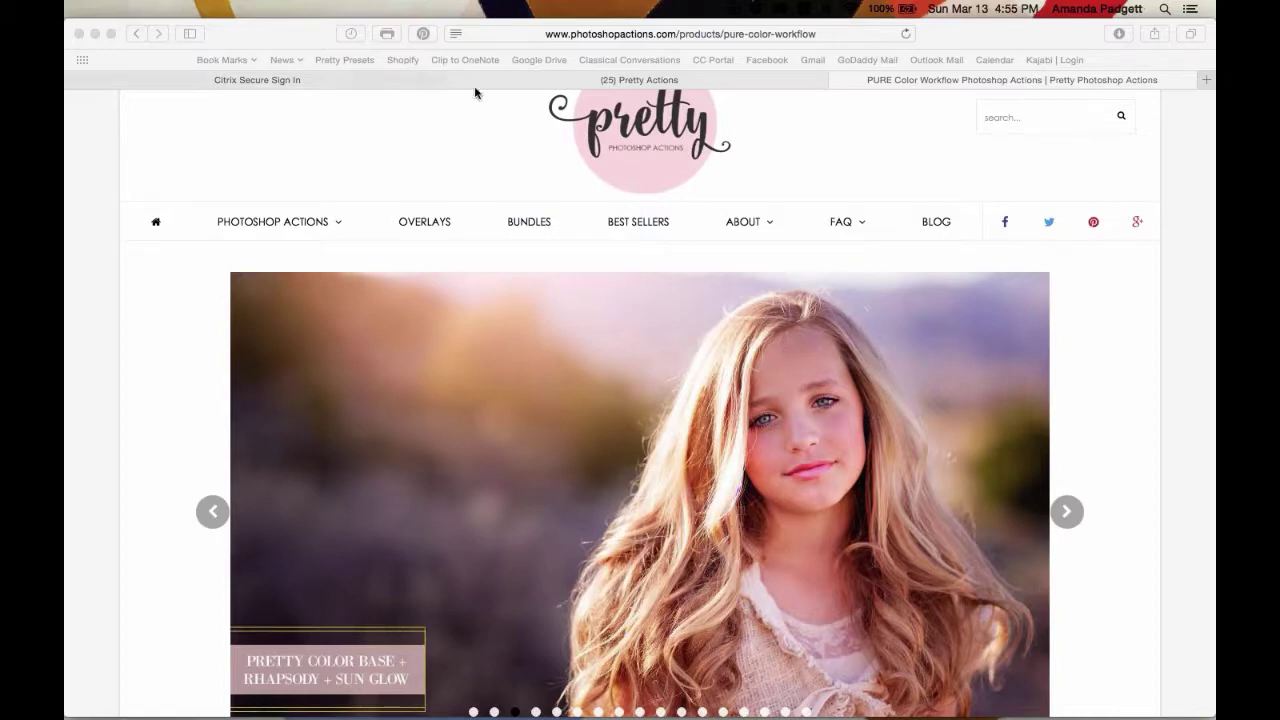
{"action": "mouse_move", "coordinate": [720, 705]}
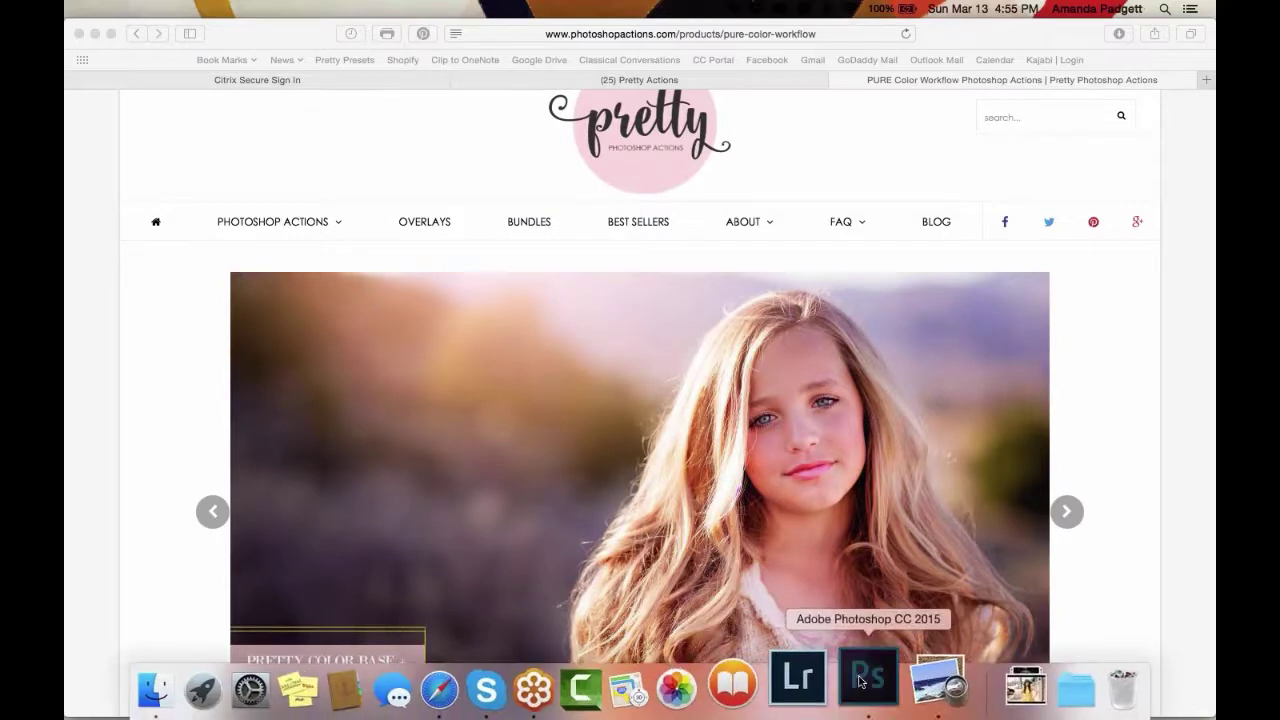
{"action": "left_click", "coordinate": [861, 682]}
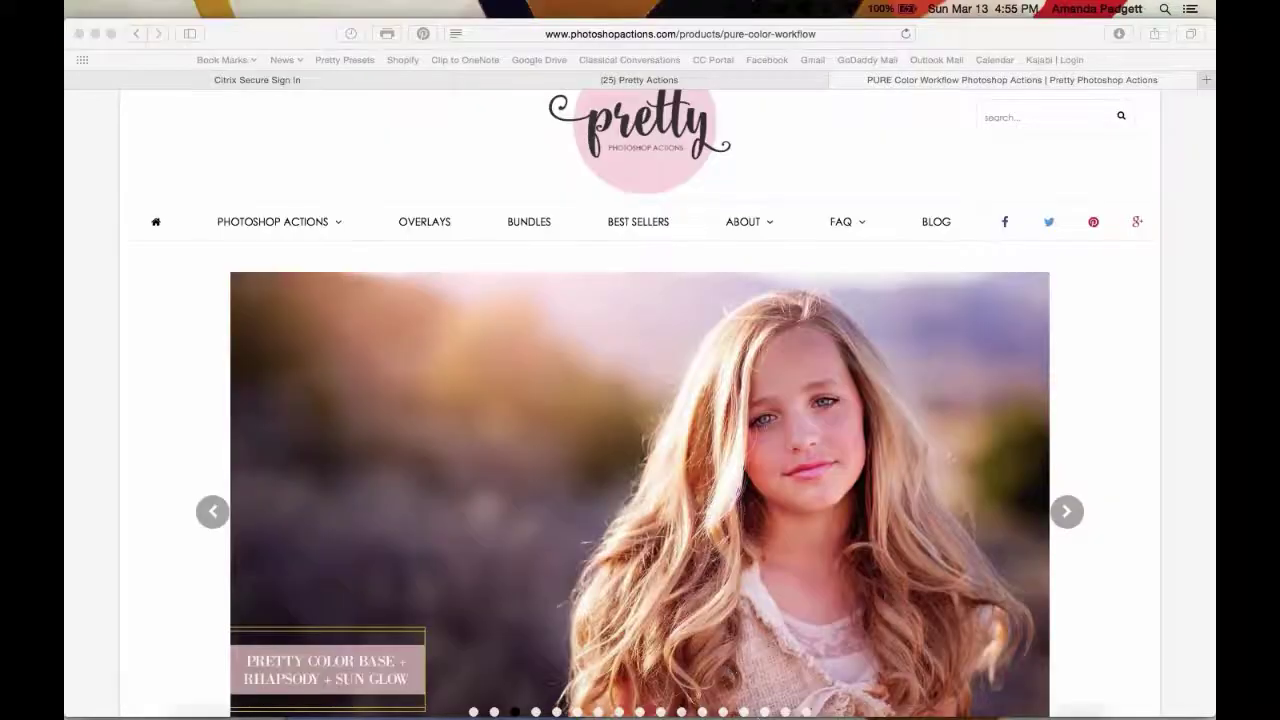
{"action": "mouse_move", "coordinate": [777, 690]}
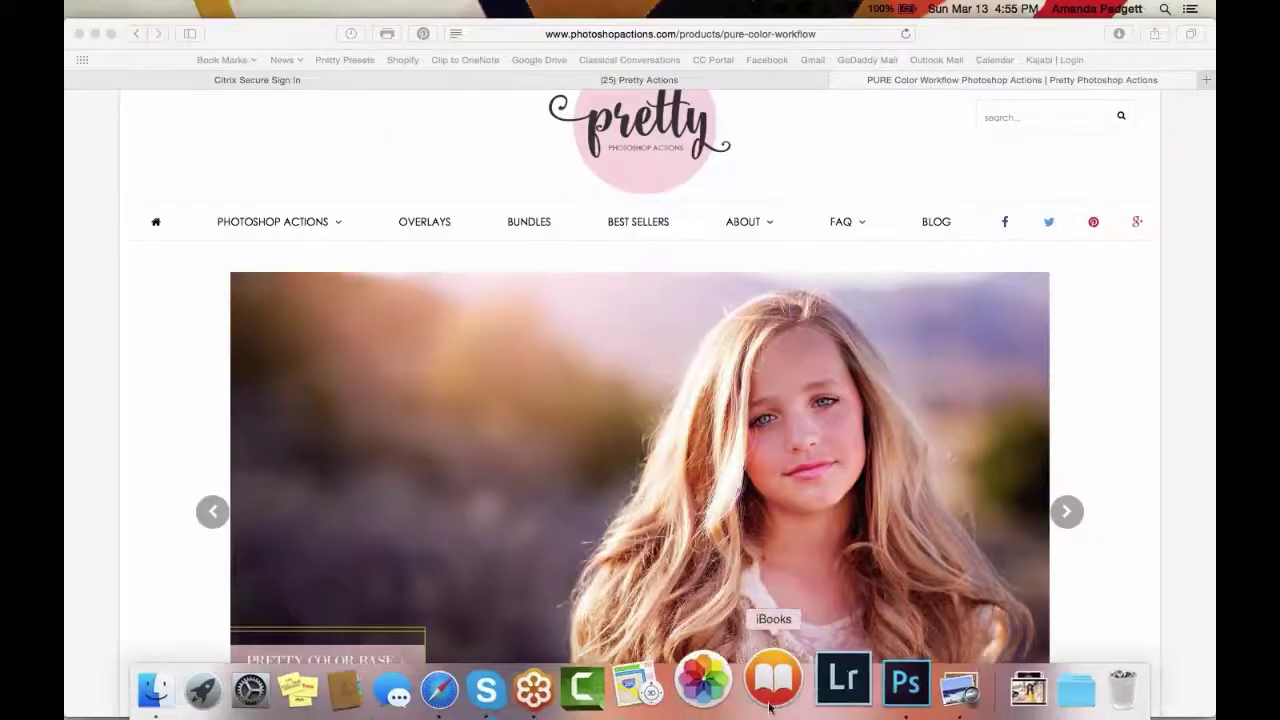
{"action": "left_click", "coordinate": [866, 680]}
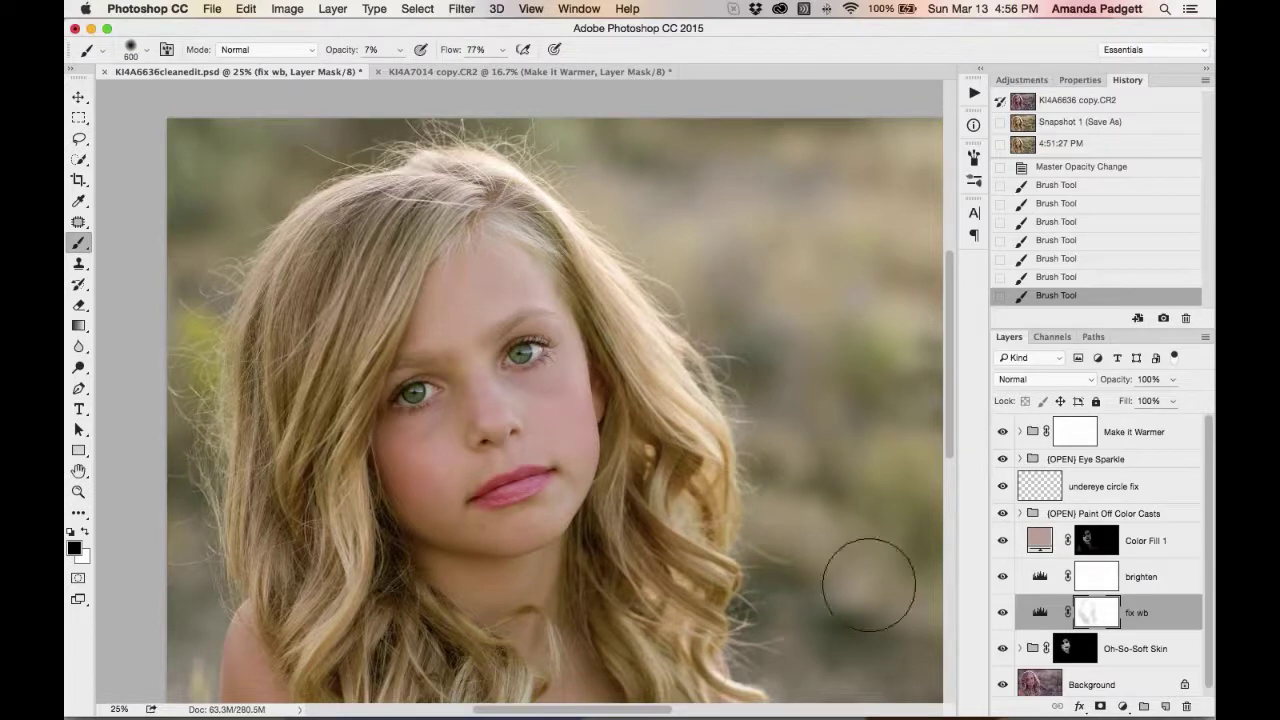
Hide the Oh-So-Soft Skin group and make it the active layer
{"action": "scroll", "coordinate": [1096, 588], "scroll_direction": "down", "scroll_amount": 1}
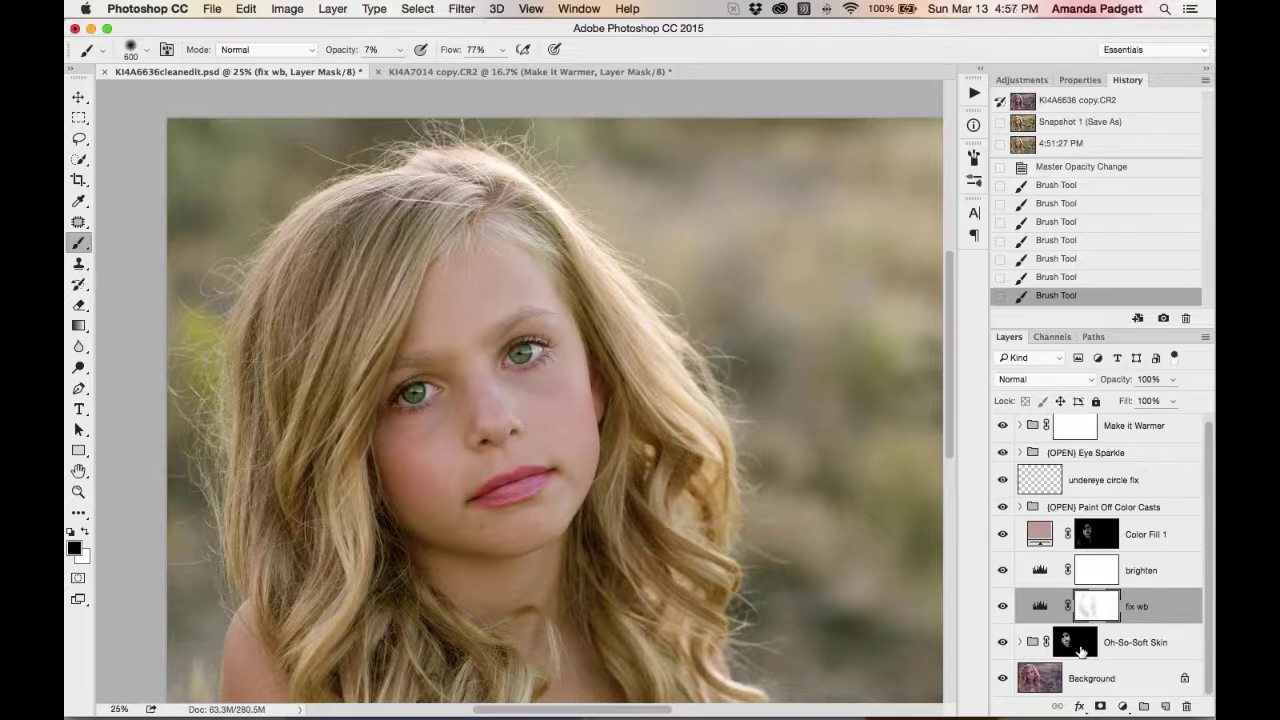
{"action": "left_click", "coordinate": [1003, 642]}
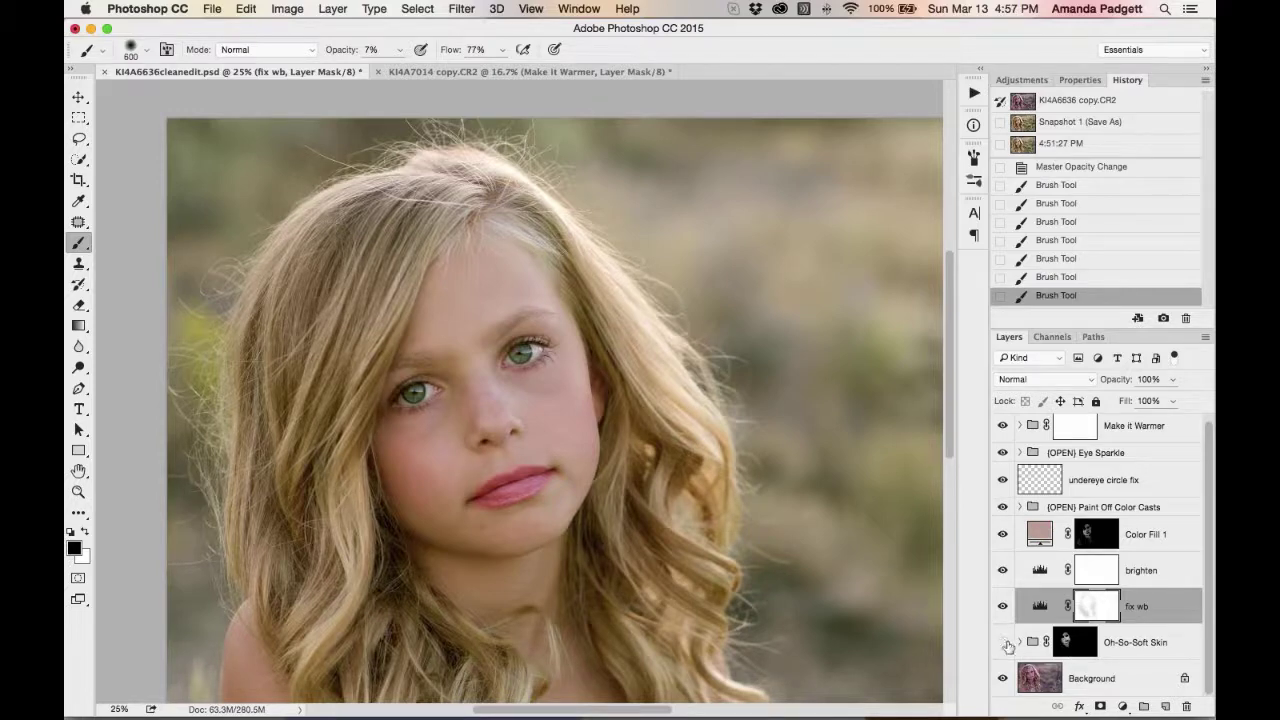
{"action": "left_click", "coordinate": [1102, 646]}
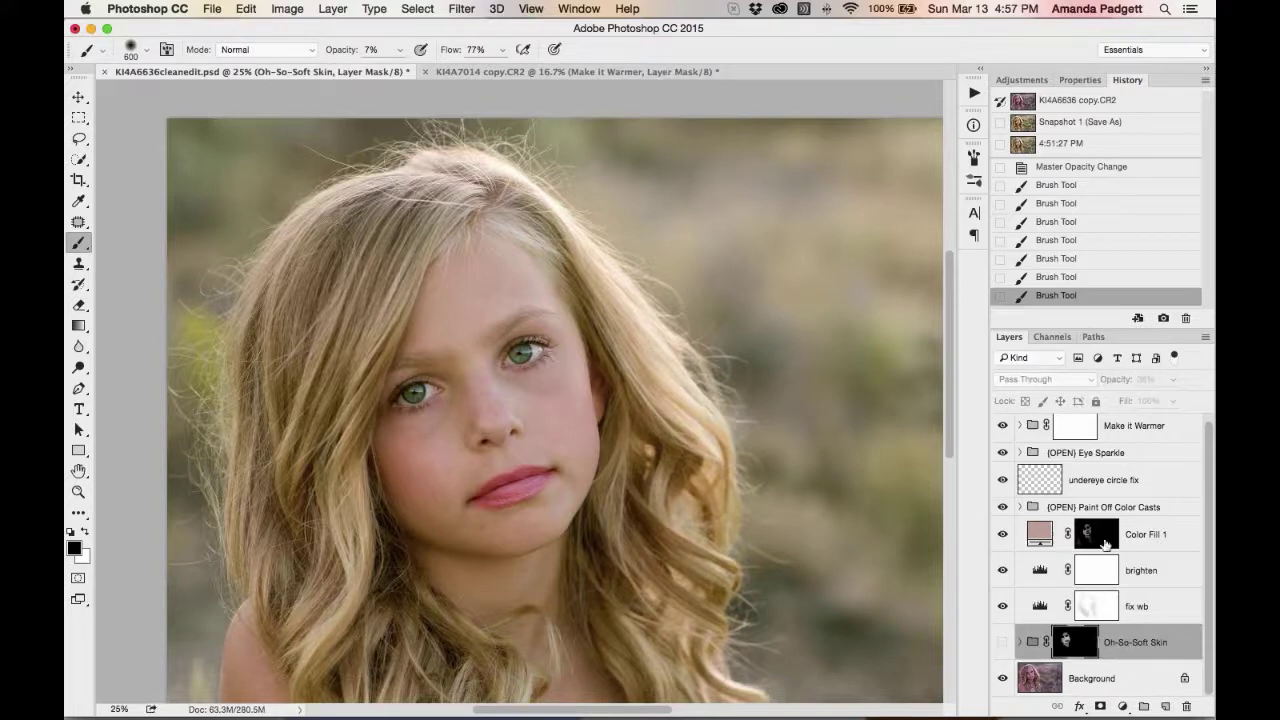
Stamp all visible layers into a new layer above undereye circle fix, and hide the Make it Warmer and Eye Sparkle groups
{"action": "left_click", "coordinate": [1110, 484]}
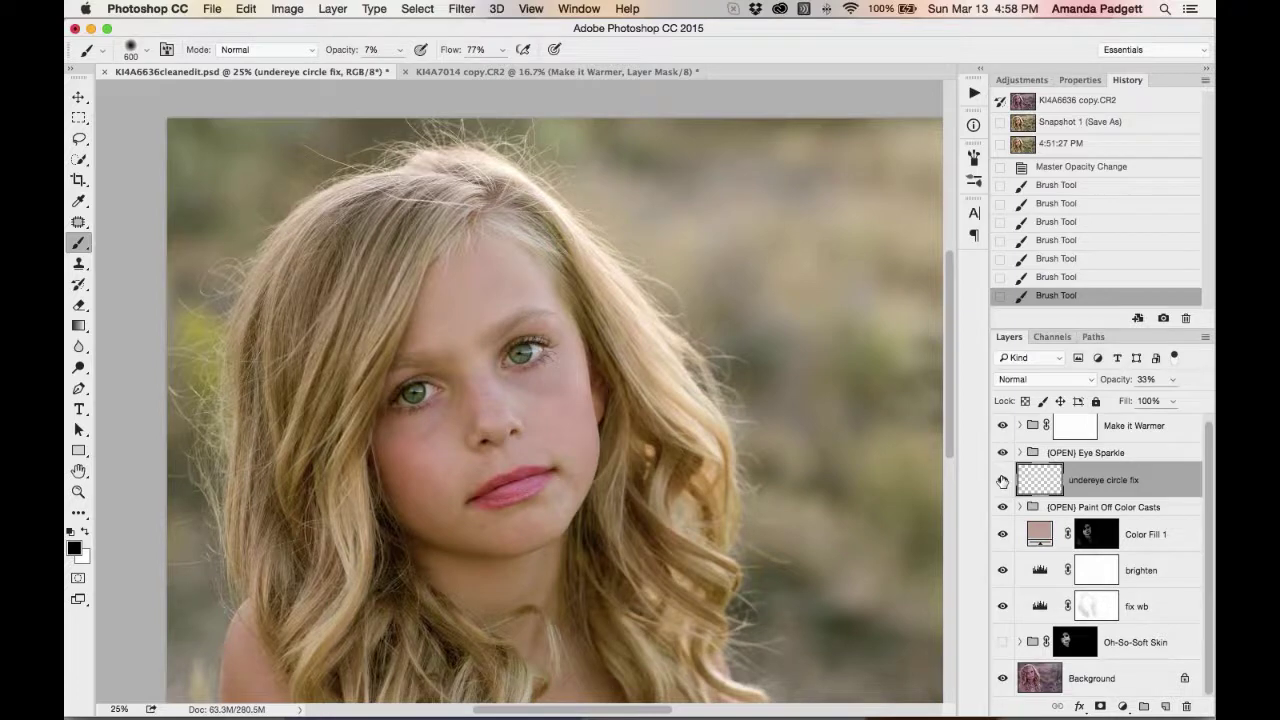
{"action": "key", "text": "super+alt+shift+e"}
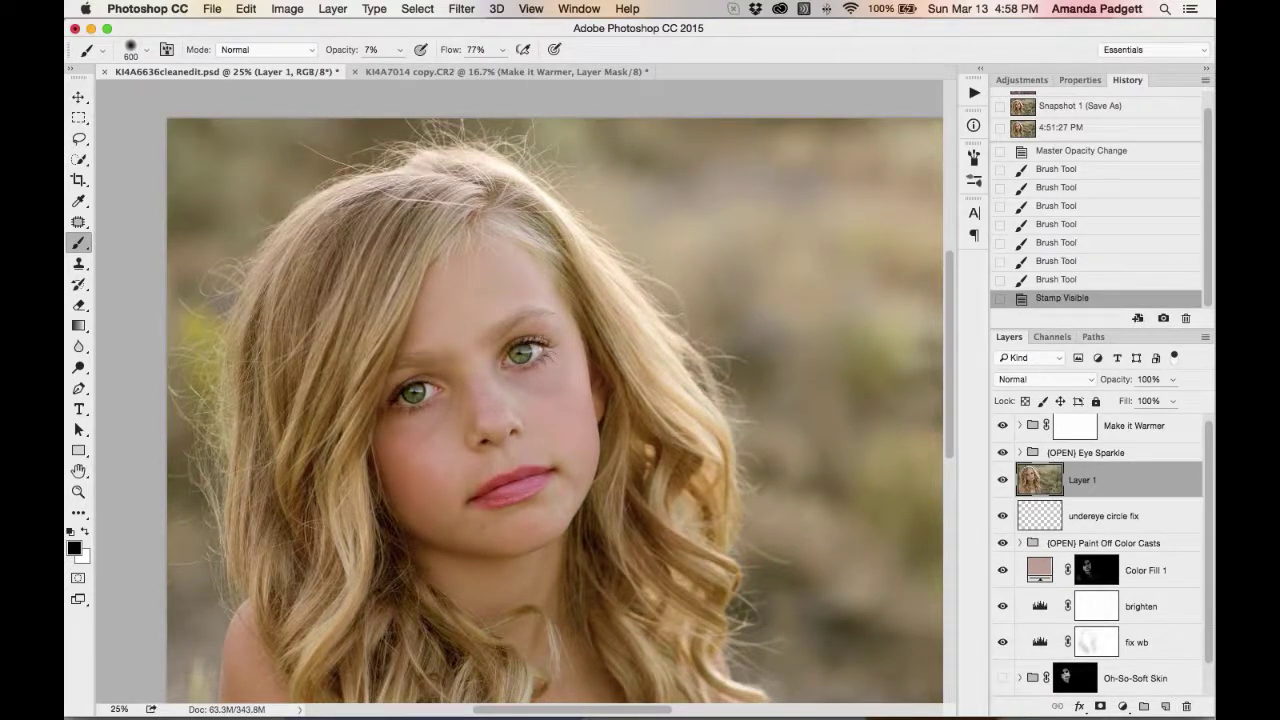
{"action": "left_click", "coordinate": [1002, 425]}
{"action": "left_click", "coordinate": [1002, 453]}
Apply the Median noise filter to the stamped Layer 1 so that the skin texture is blurred
{"action": "left_click", "coordinate": [465, 9]}
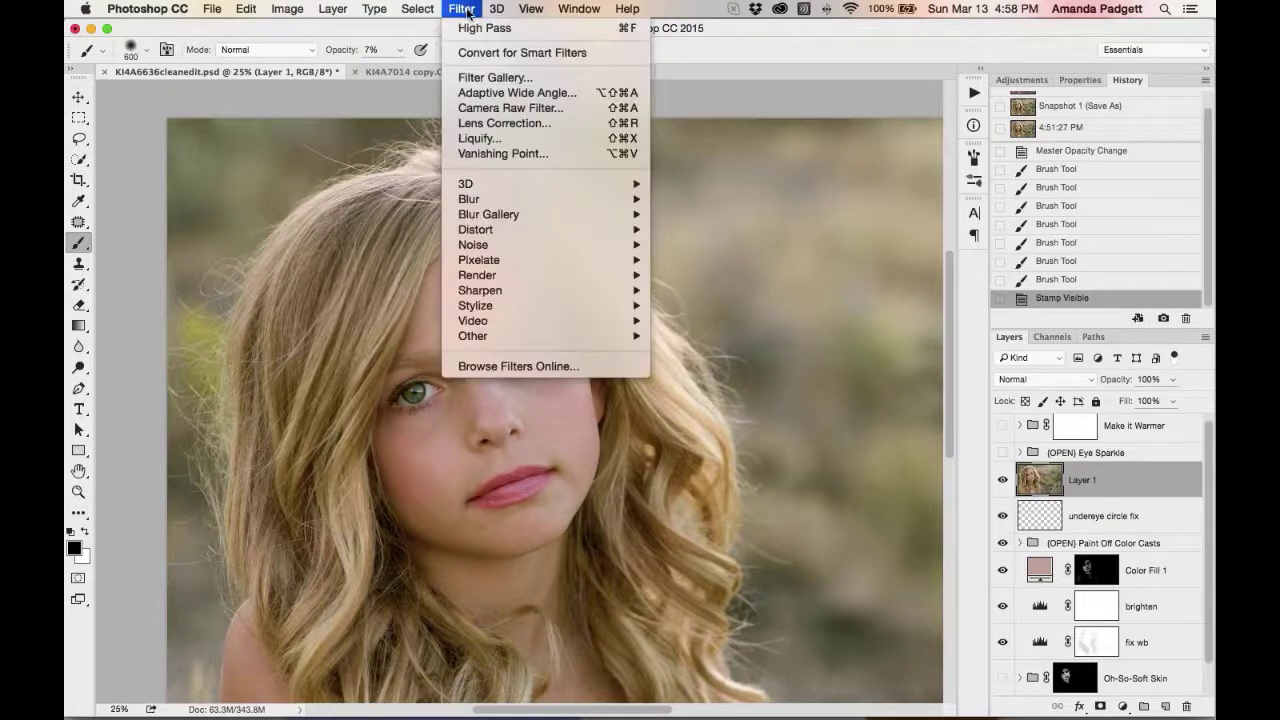
{"action": "mouse_move", "coordinate": [488, 203]}
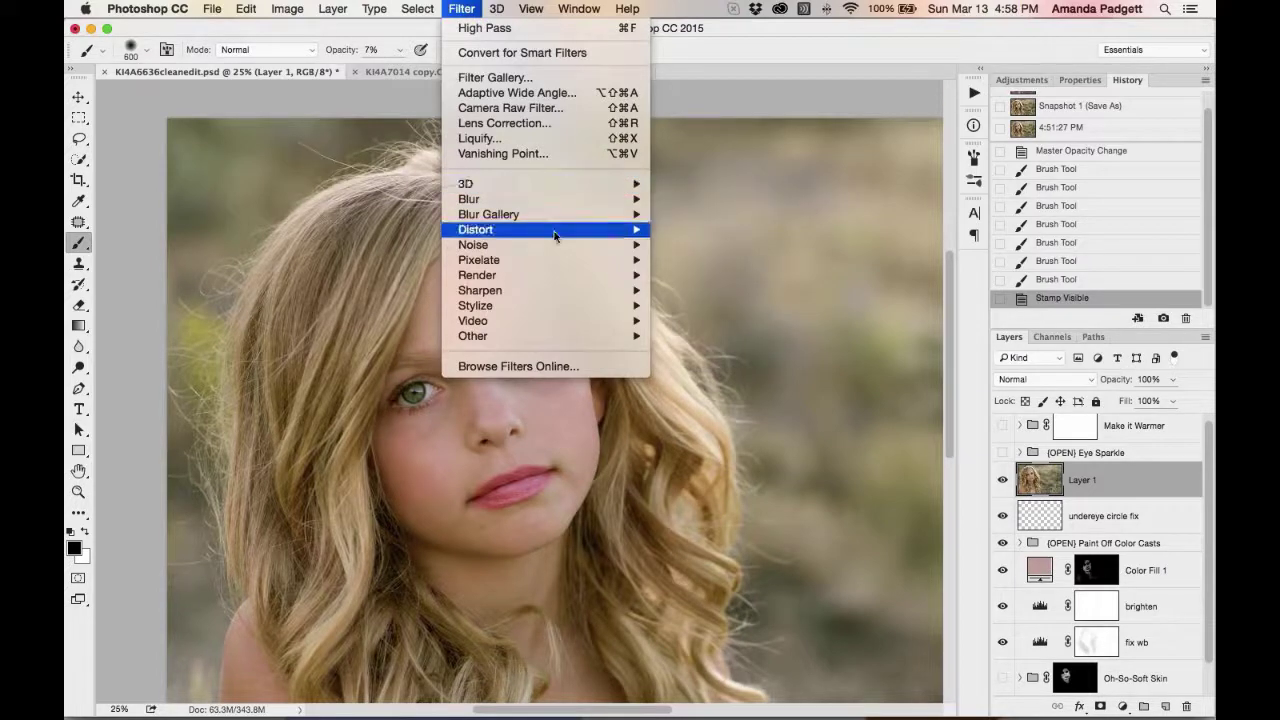
{"action": "mouse_move", "coordinate": [555, 247]}
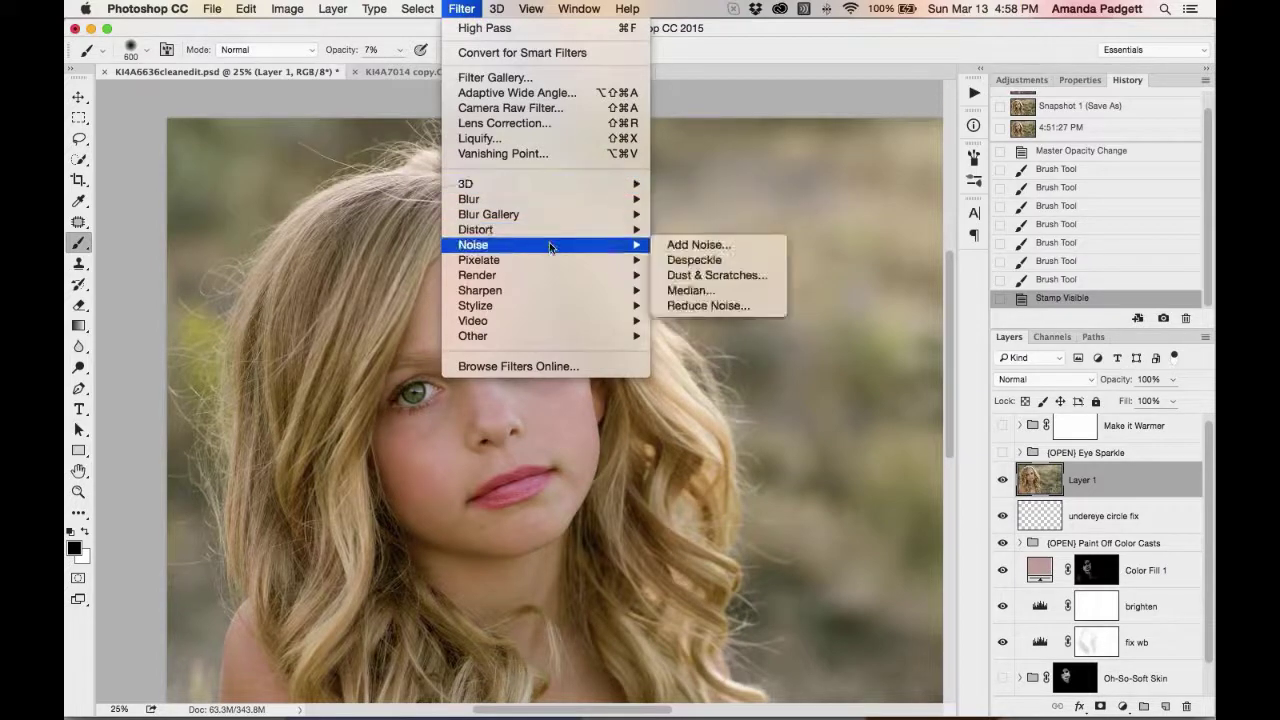
{"action": "left_click", "coordinate": [688, 291]}
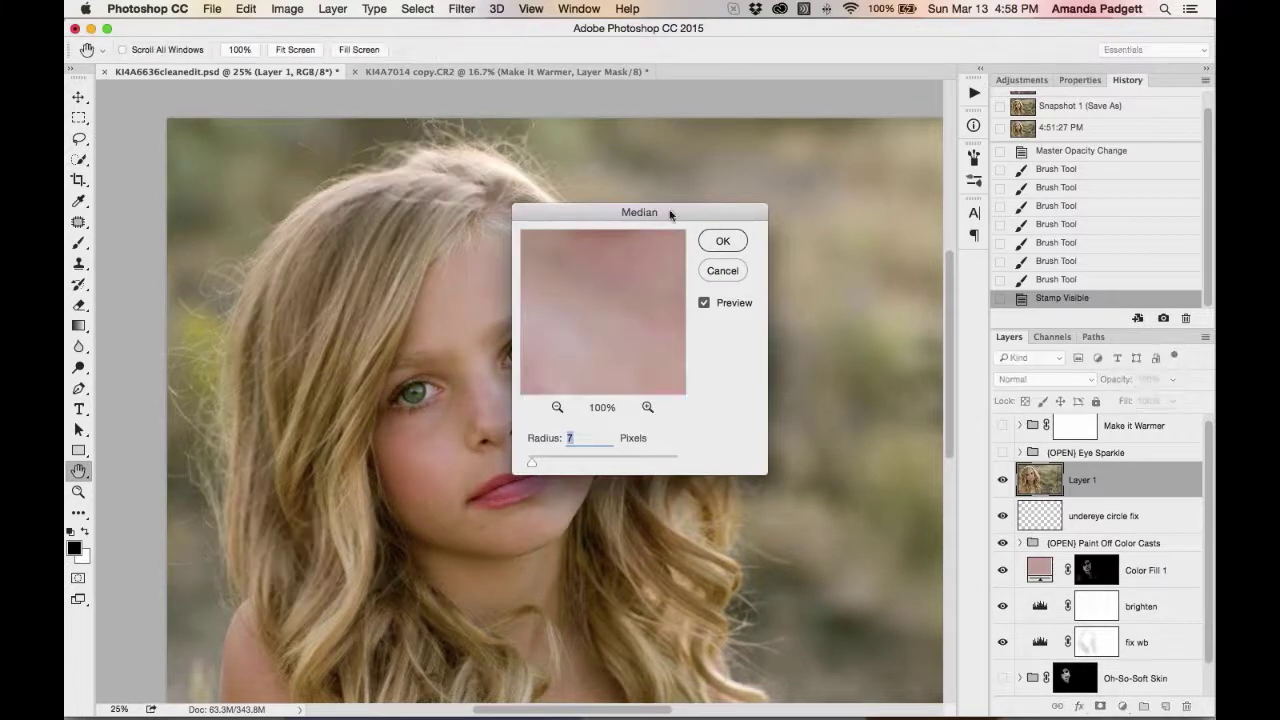
{"action": "left_click_drag", "start_coordinate": [672, 212], "coordinate": [830, 169]}
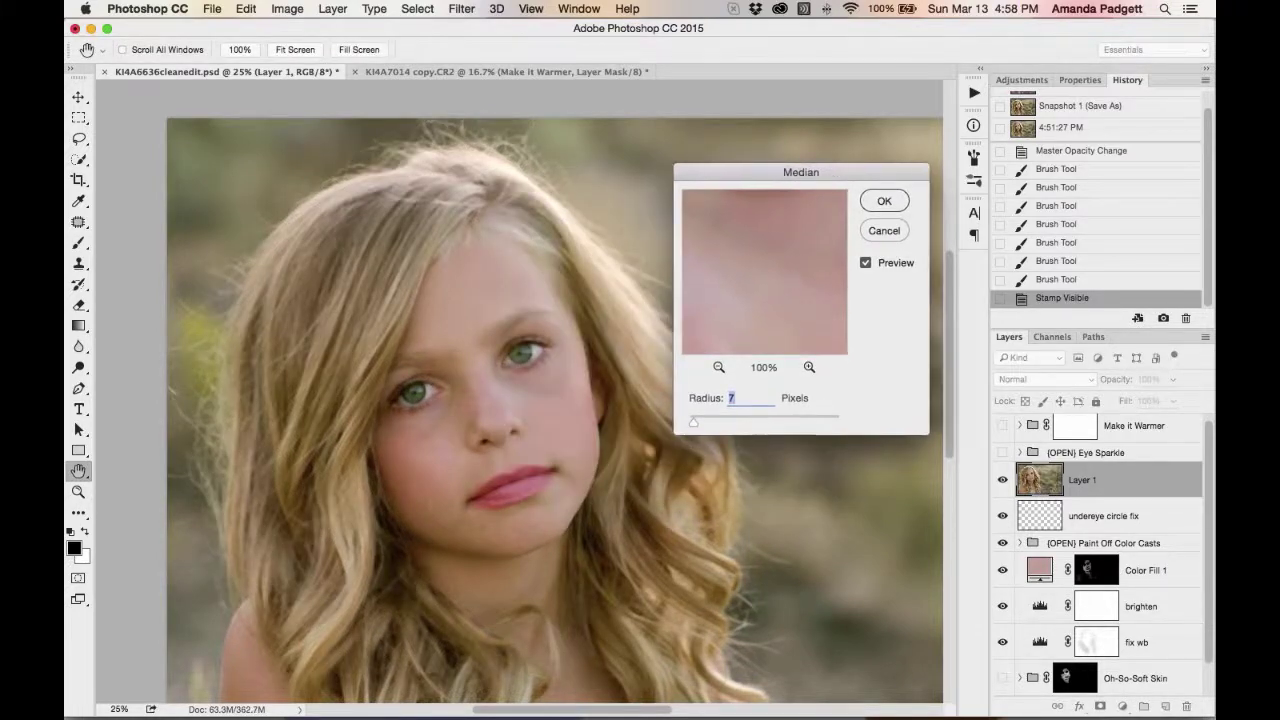
{"action": "left_click_drag", "start_coordinate": [692, 426], "coordinate": [695, 426]}
{"action": "left_click", "coordinate": [887, 201]}
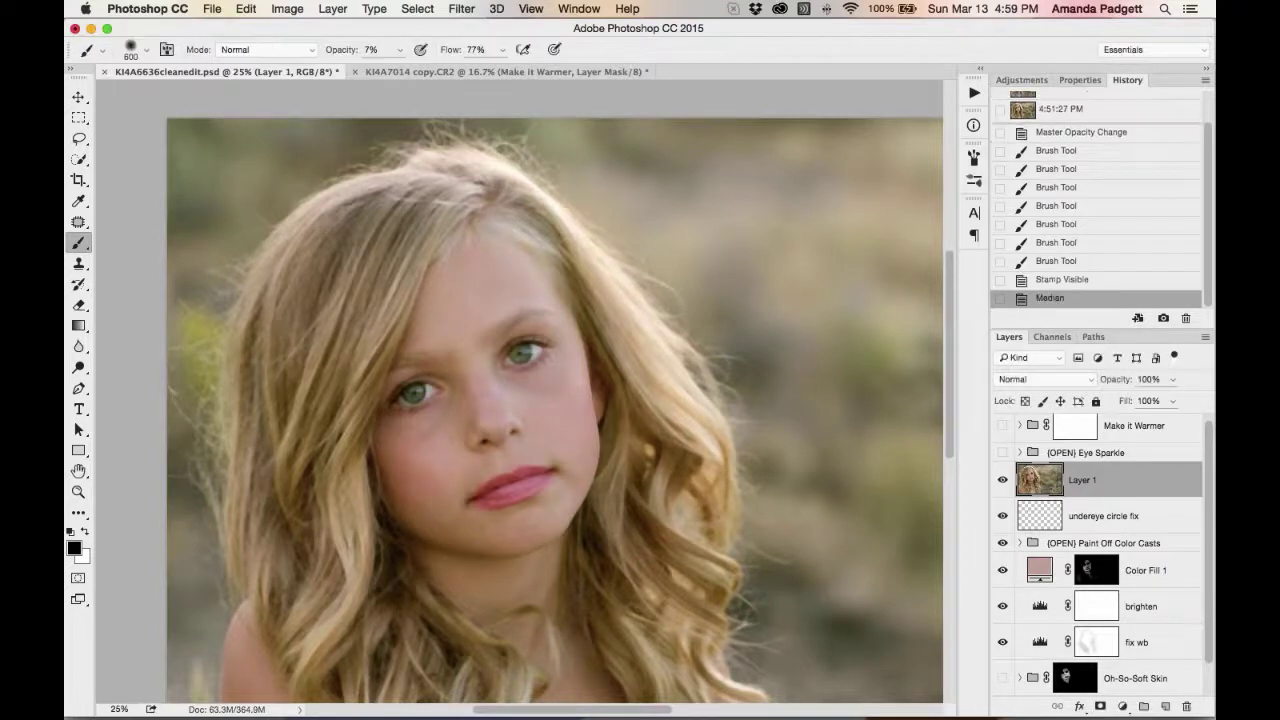
Add a layer mask to the Median-filtered Layer 1, invert it to black, and make white the foreground colour
{"action": "left_click", "coordinate": [1100, 706]}
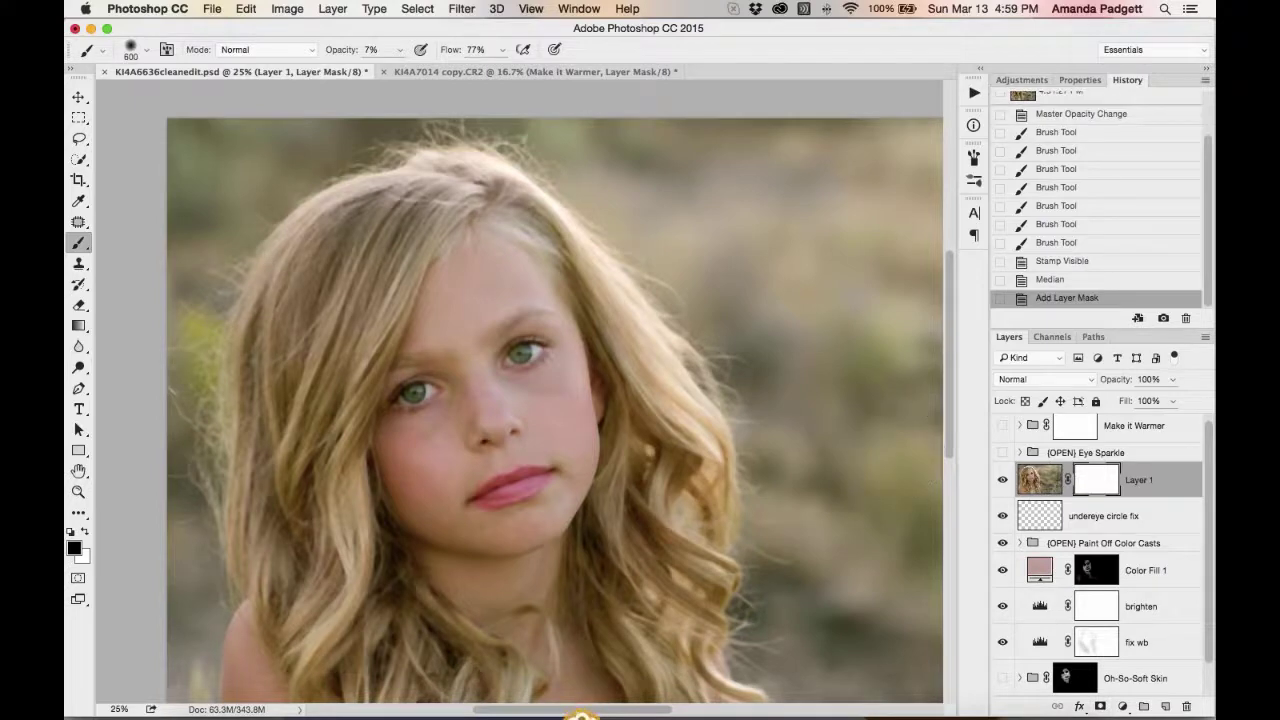
{"action": "key", "text": "super+i"}
{"action": "key", "text": "x"}
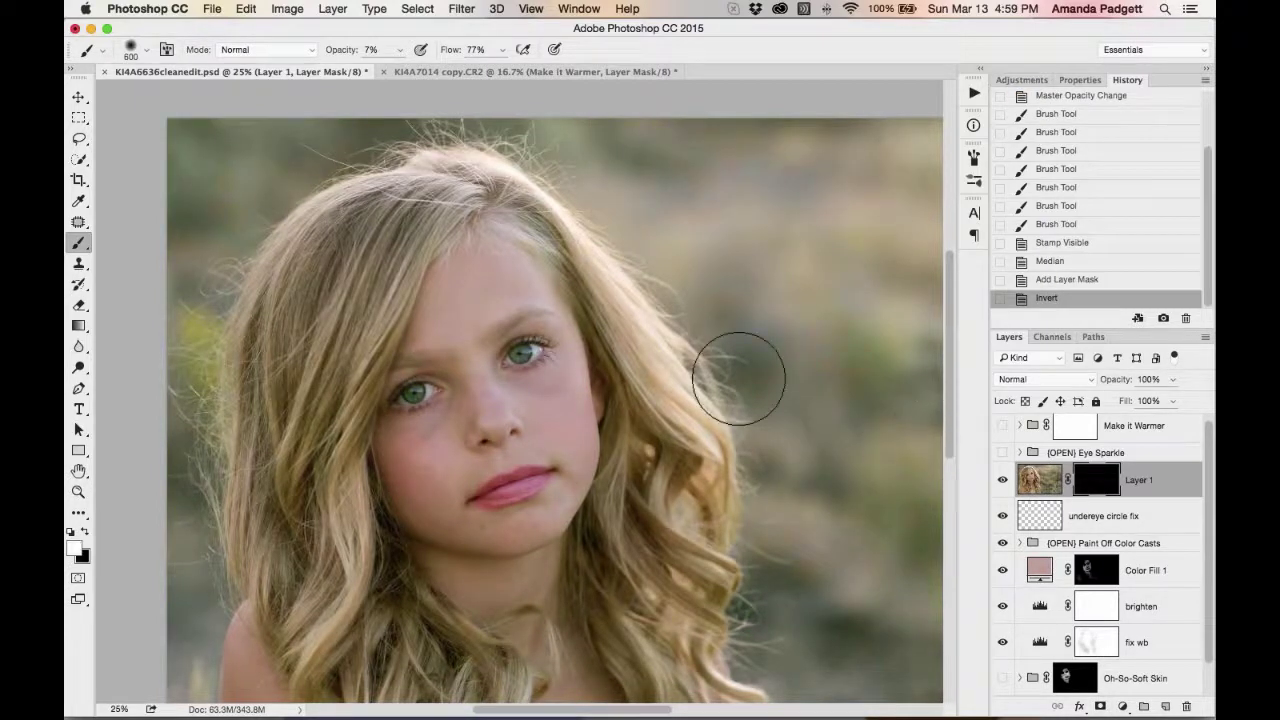
Paint white over the facial skin on Layer 1's mask with a 250-pixel brush at 59% opacity
{"action": "mouse_move", "coordinate": [331, 52]}
{"action": "left_mouse_down"}
{"action": "mouse_move", "coordinate": [369, 51]}
{"action": "mouse_move", "coordinate": [343, 53]}
{"action": "left_mouse_up"}
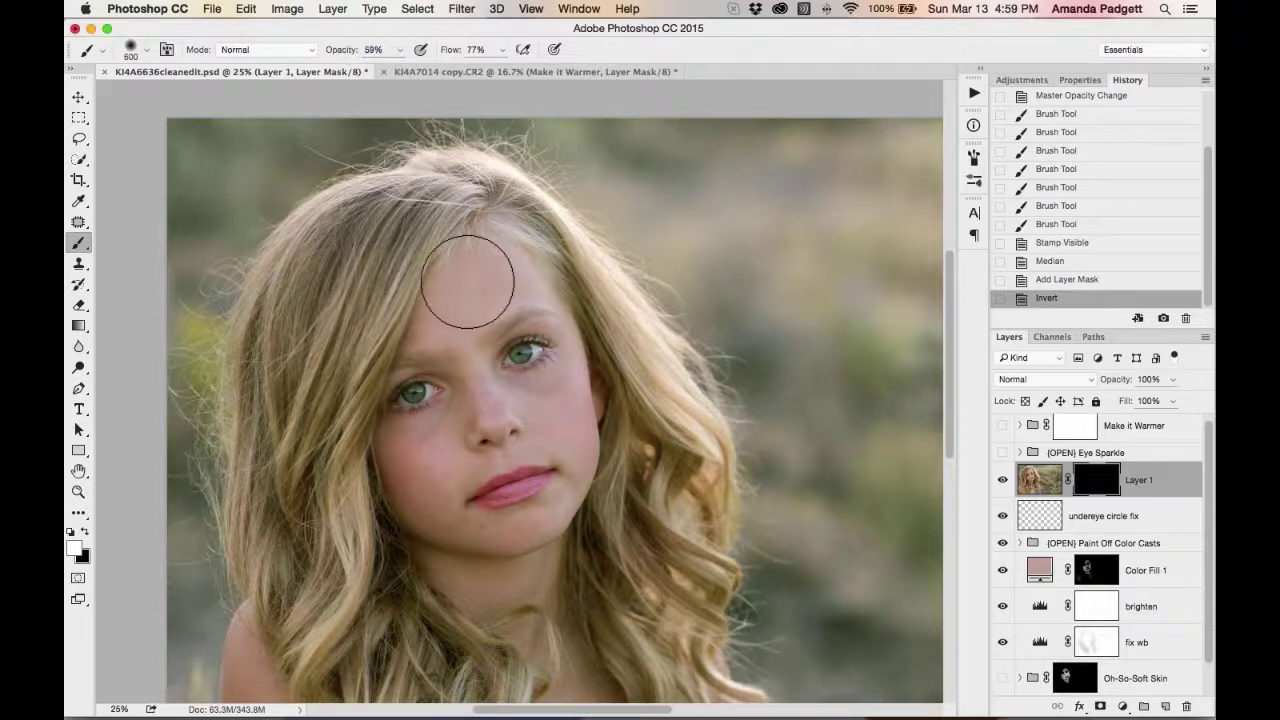
{"action": "key", "text": "bracketleft"}
{"action": "key", "text": "bracketleft"}
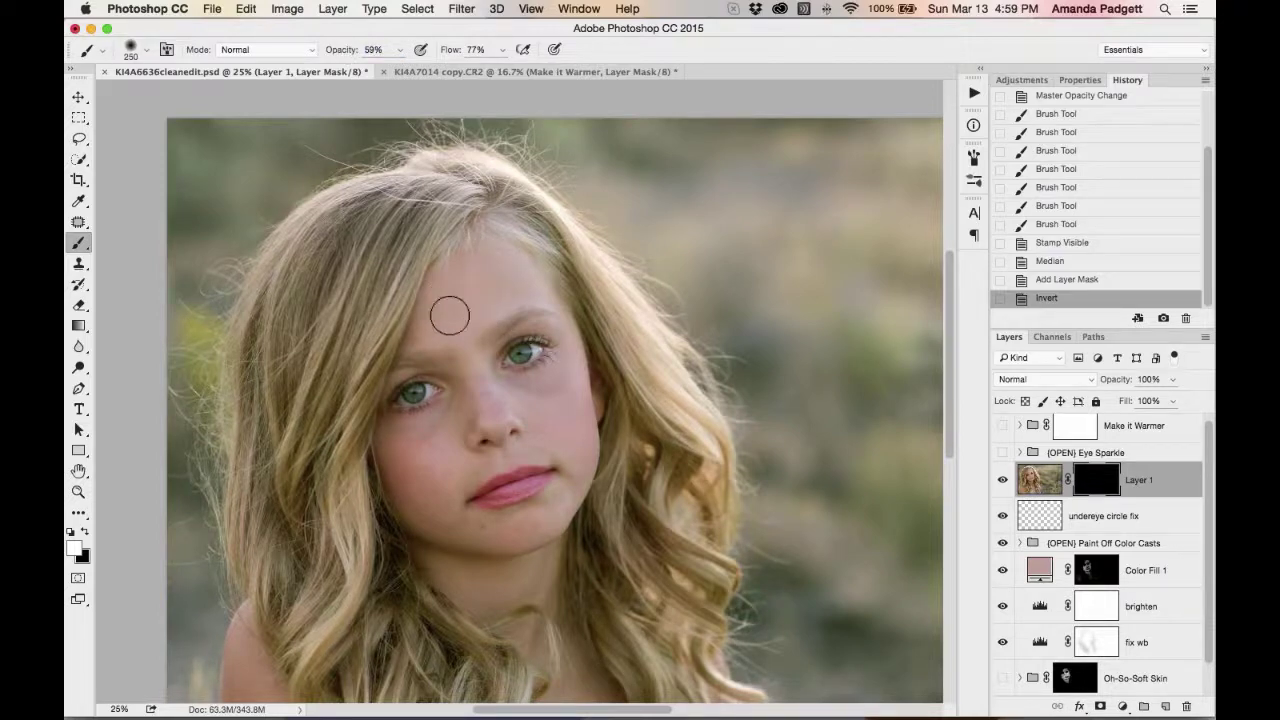
{"action": "mouse_move", "coordinate": [472, 373]}
{"action": "left_mouse_down"}
{"action": "mouse_move", "coordinate": [543, 396]}
{"action": "mouse_move", "coordinate": [558, 423]}
{"action": "mouse_move", "coordinate": [483, 402]}
{"action": "mouse_move", "coordinate": [532, 405]}
{"action": "left_mouse_up"}
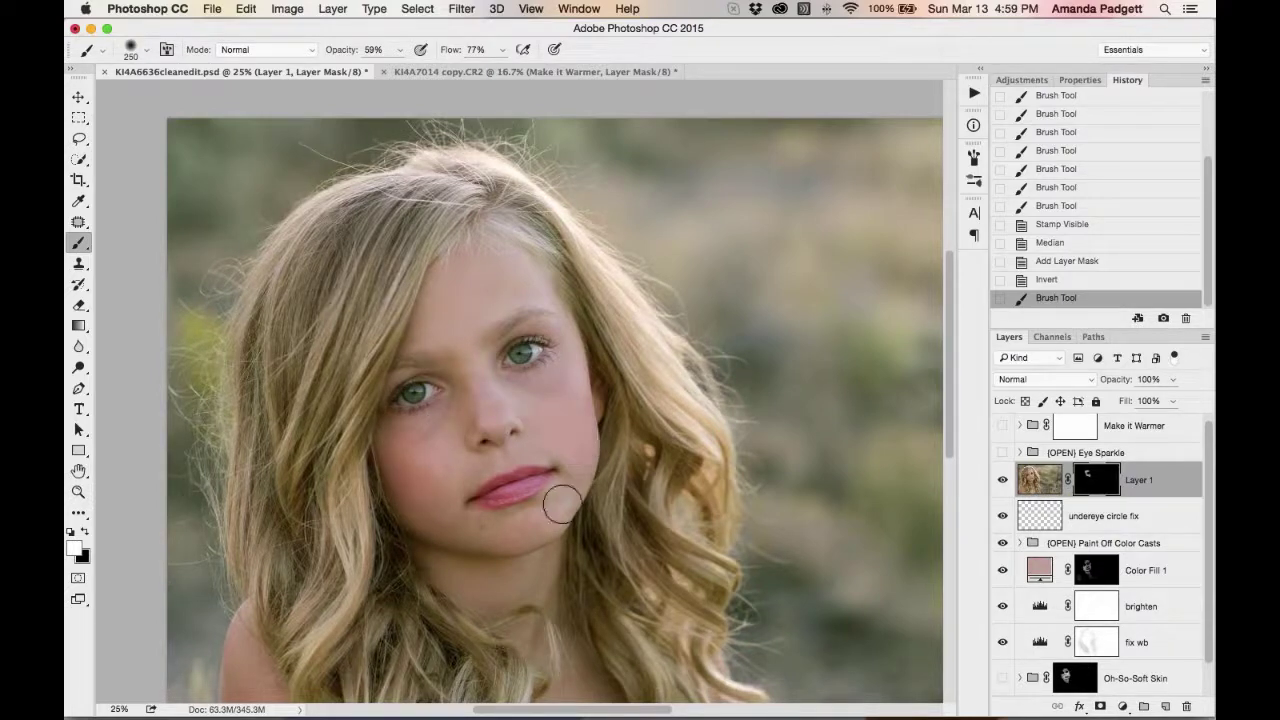
{"action": "left_click_drag", "start_coordinate": [543, 431], "coordinate": [556, 435]}
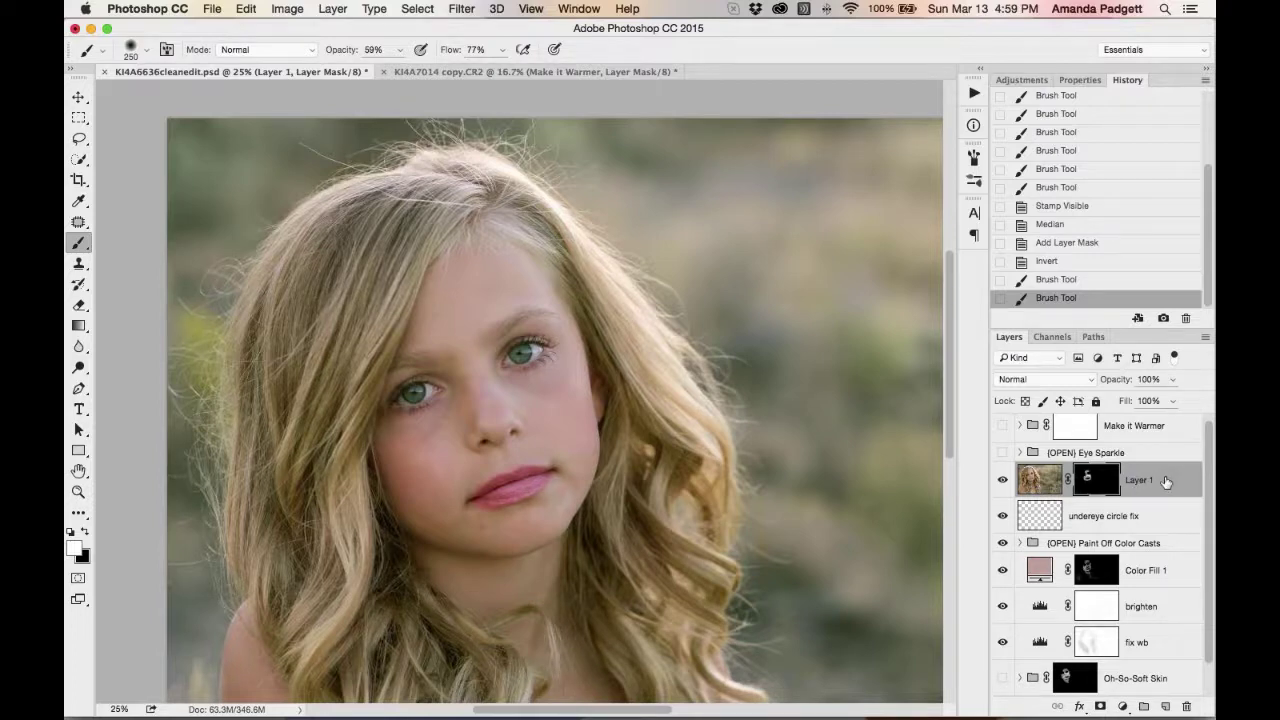
Delete Layer 1 and show the Oh-So-Soft Skin, Eye Sparkle and Make it Warmer groups again
{"action": "left_click_drag", "start_coordinate": [1165, 482], "coordinate": [1187, 706]}
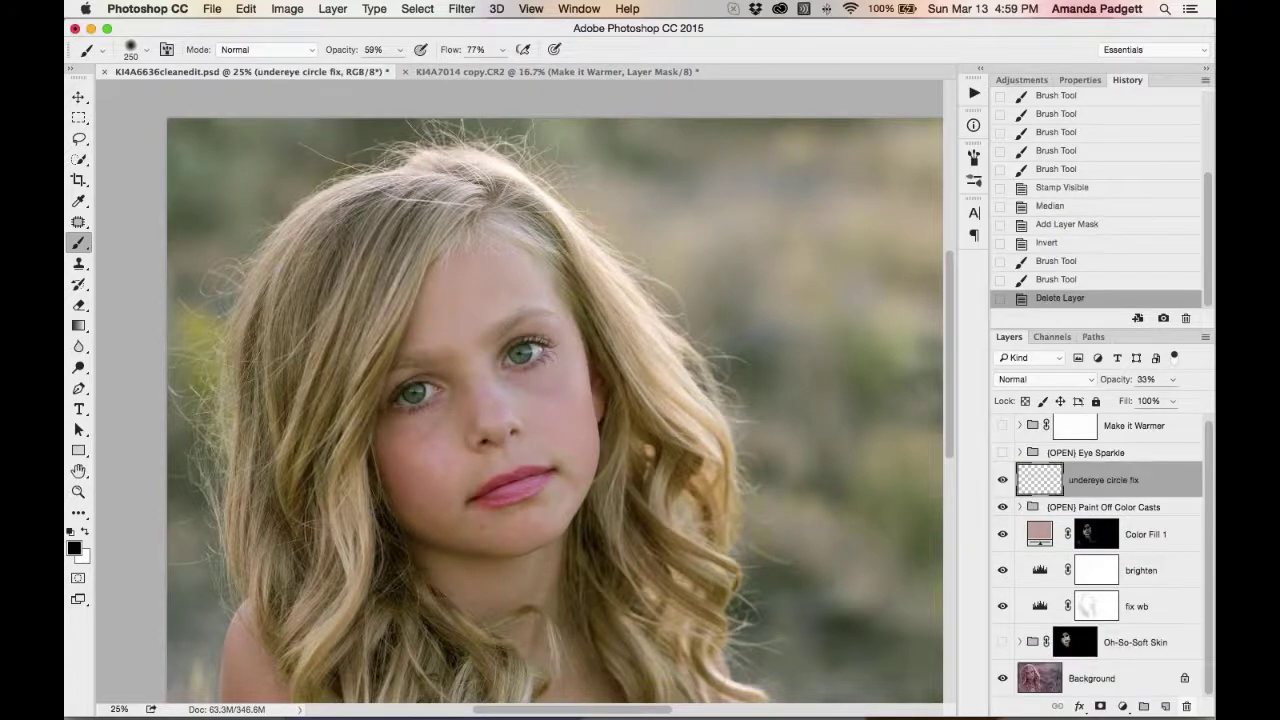
{"action": "left_click", "coordinate": [1075, 648]}
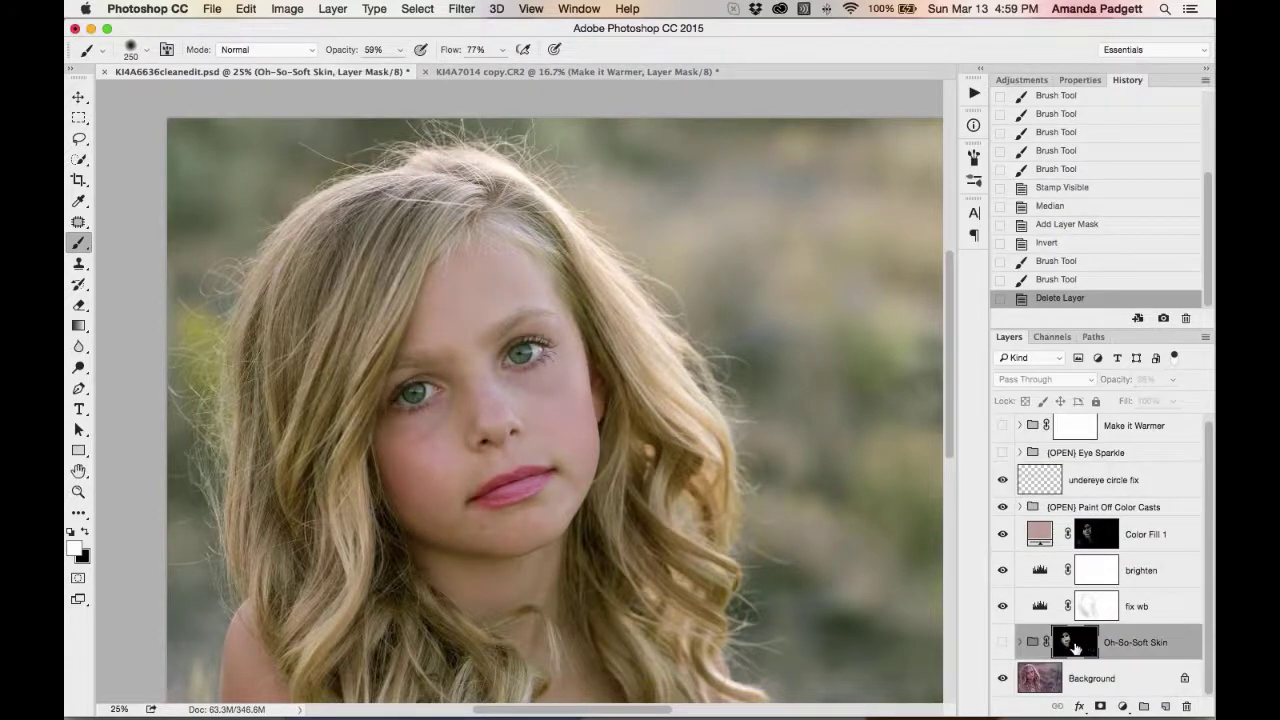
{"action": "left_click", "coordinate": [1003, 644]}
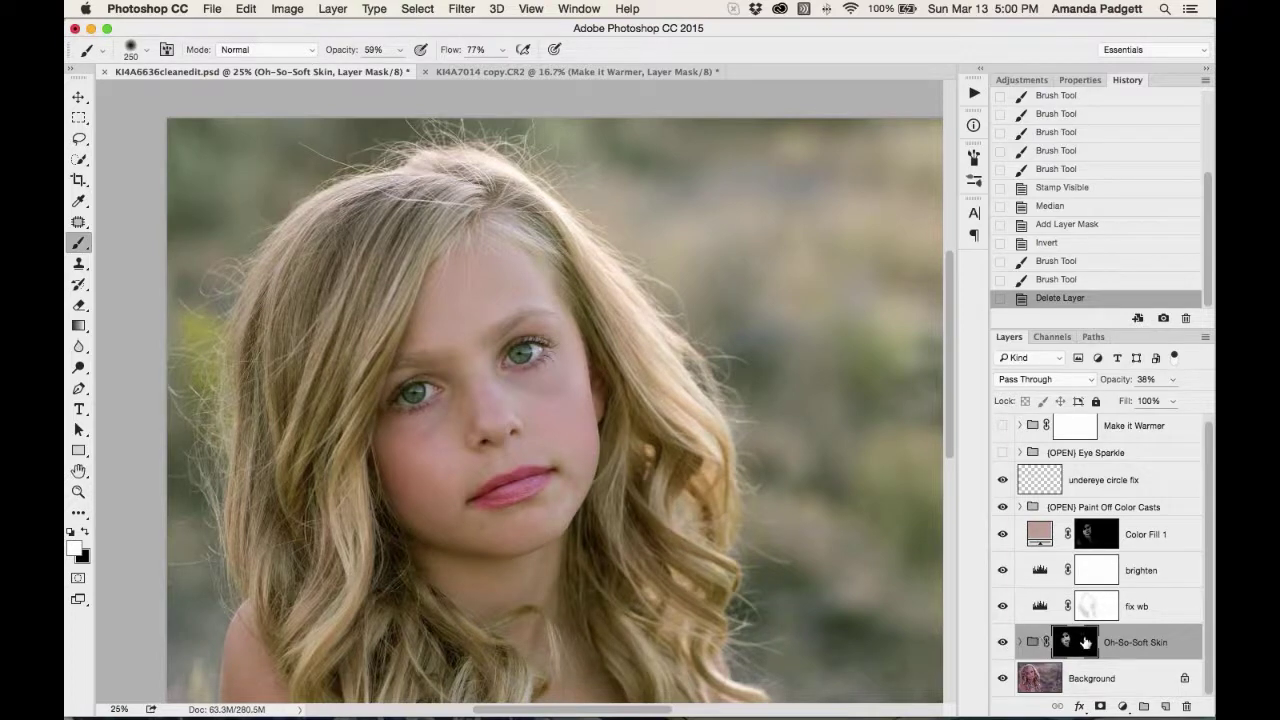
{"action": "scroll", "coordinate": [1077, 572], "scroll_direction": "up", "scroll_amount": 1}
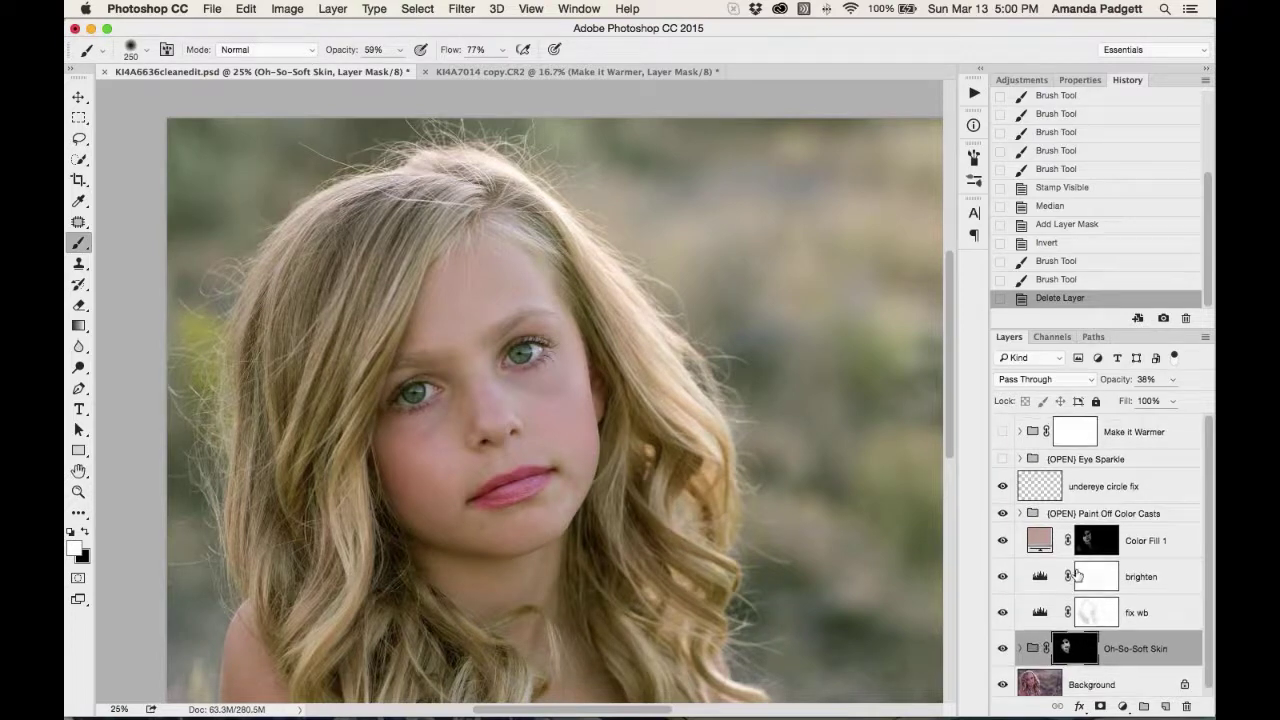
{"action": "left_click", "coordinate": [1002, 459]}
{"action": "key", "text": "super+Tab"}
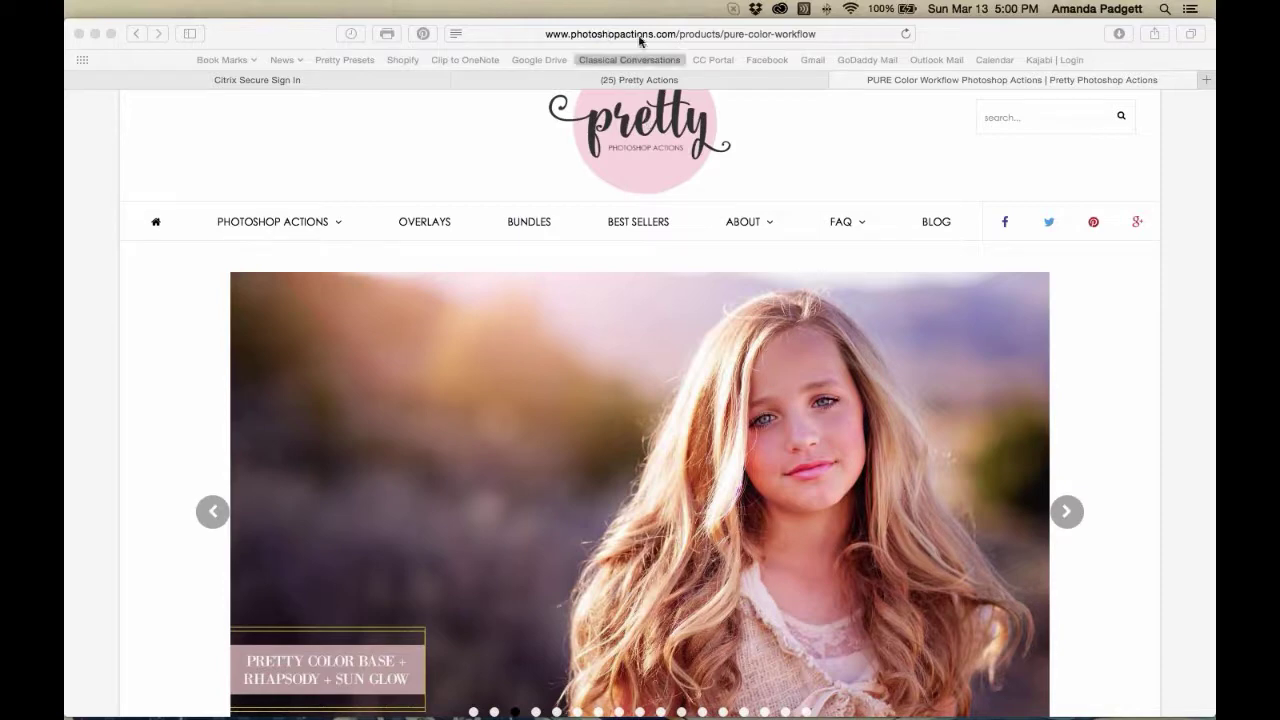
{"action": "mouse_move", "coordinate": [776, 716]}
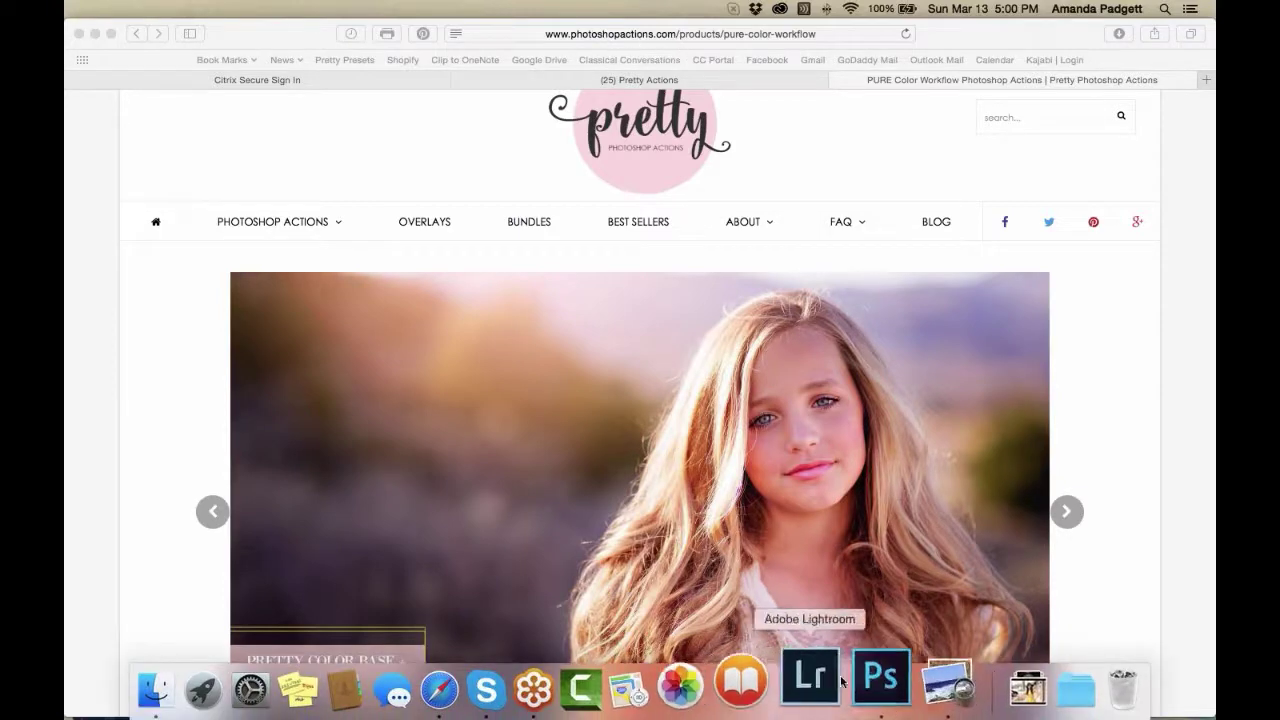
{"action": "left_click", "coordinate": [903, 690]}
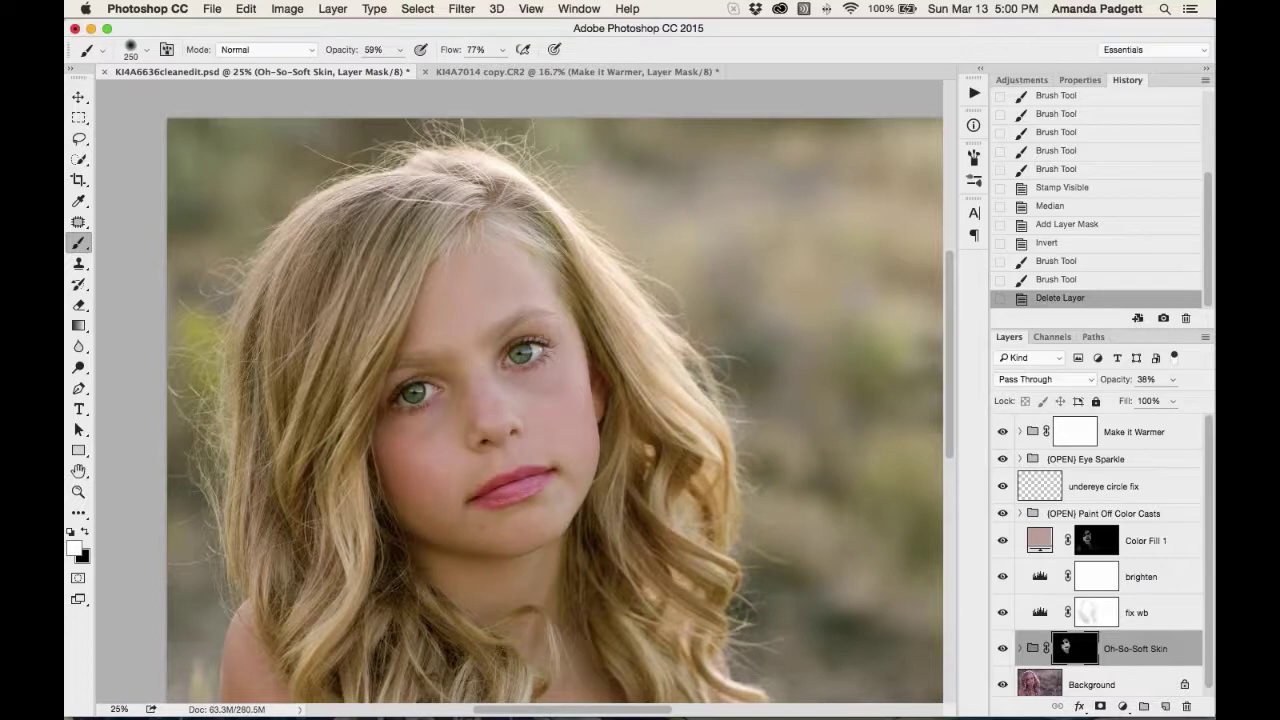
Select the Make it Warmer group and try to read the forehead's colour values in the Info read-out
{"action": "left_click", "coordinate": [1120, 432]}
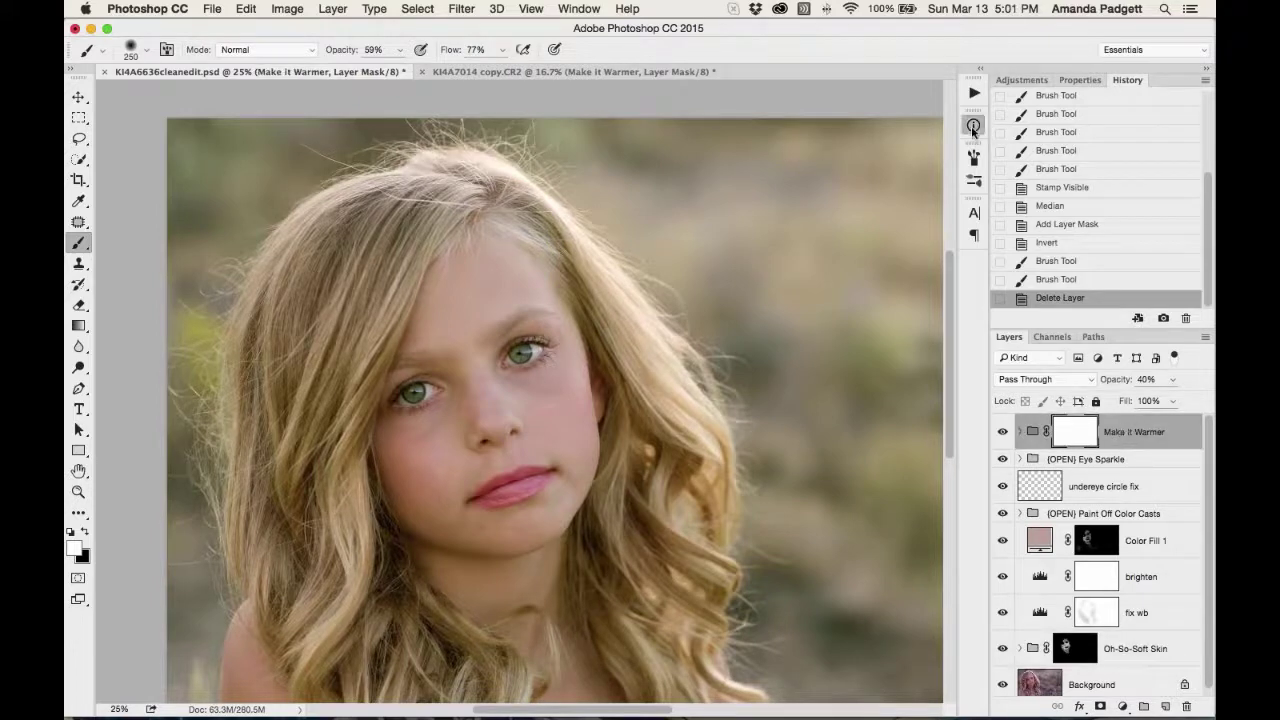
{"action": "left_click", "coordinate": [973, 125]}
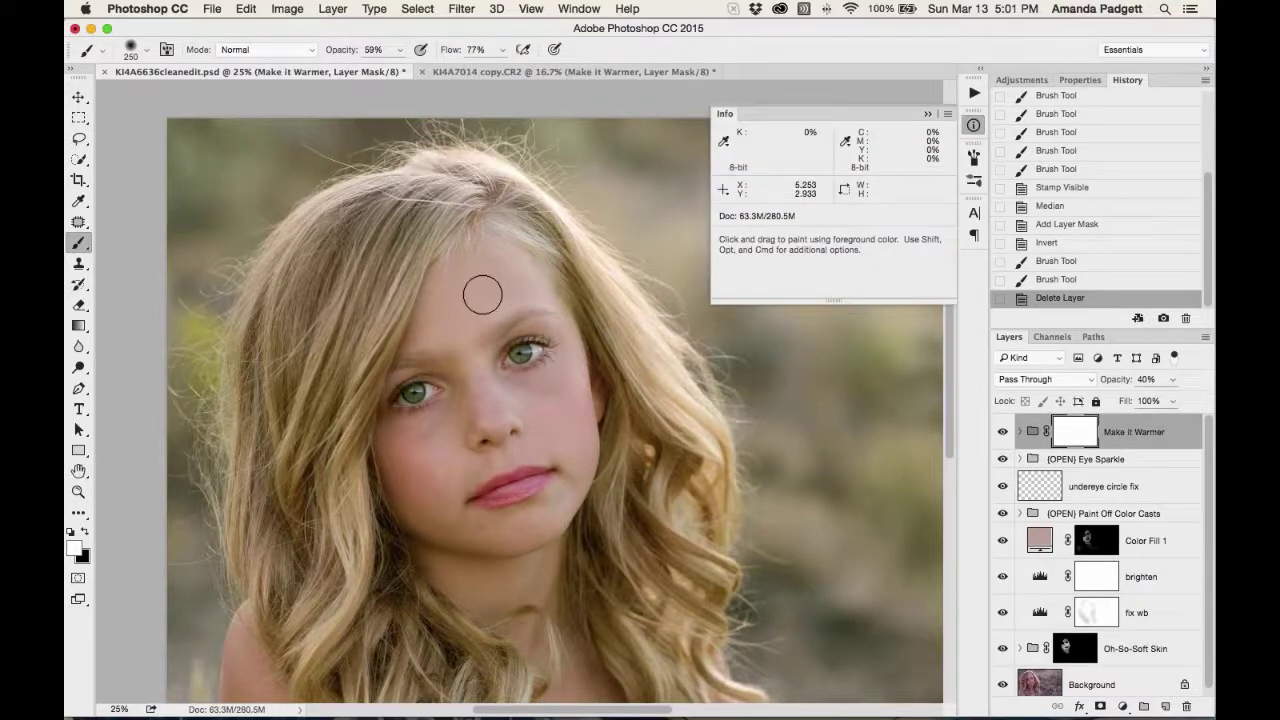
{"action": "left_click", "coordinate": [927, 113]}
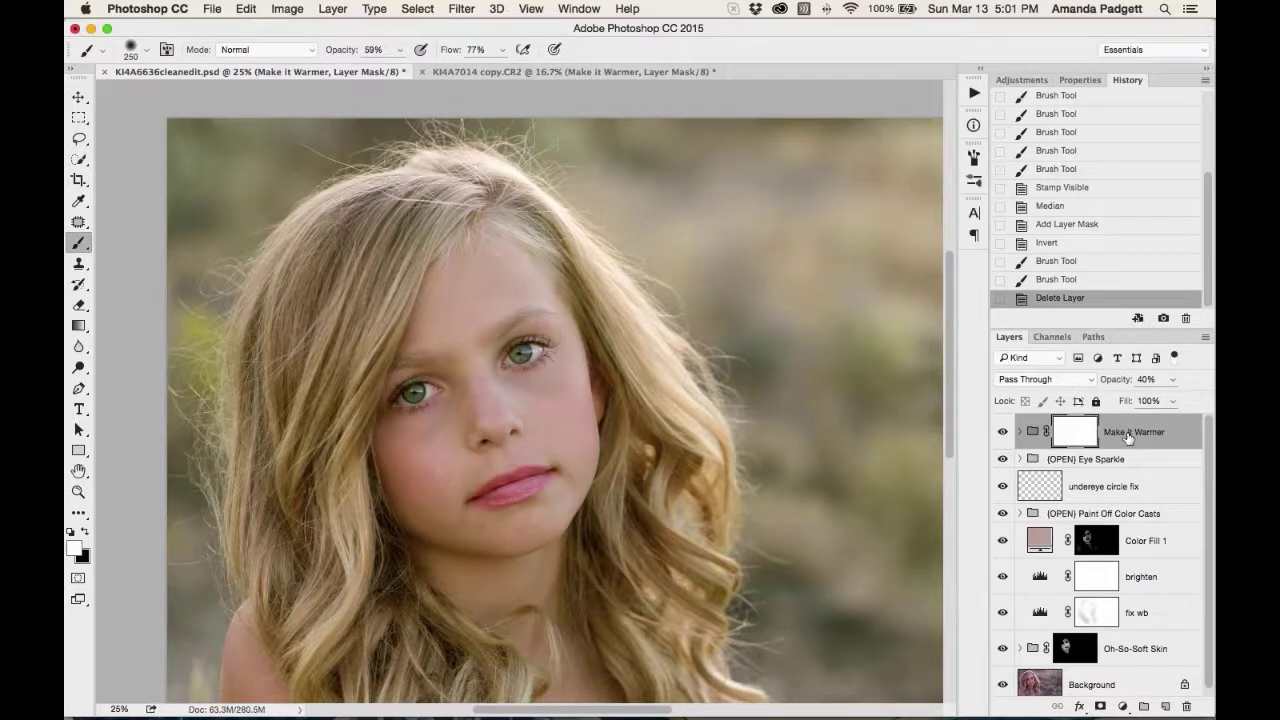
Stamp all visible layers into a new top layer and examine the forehead's RGB values using an 80-pixel brush cursor
{"action": "key", "text": "super+alt+shift+e"}
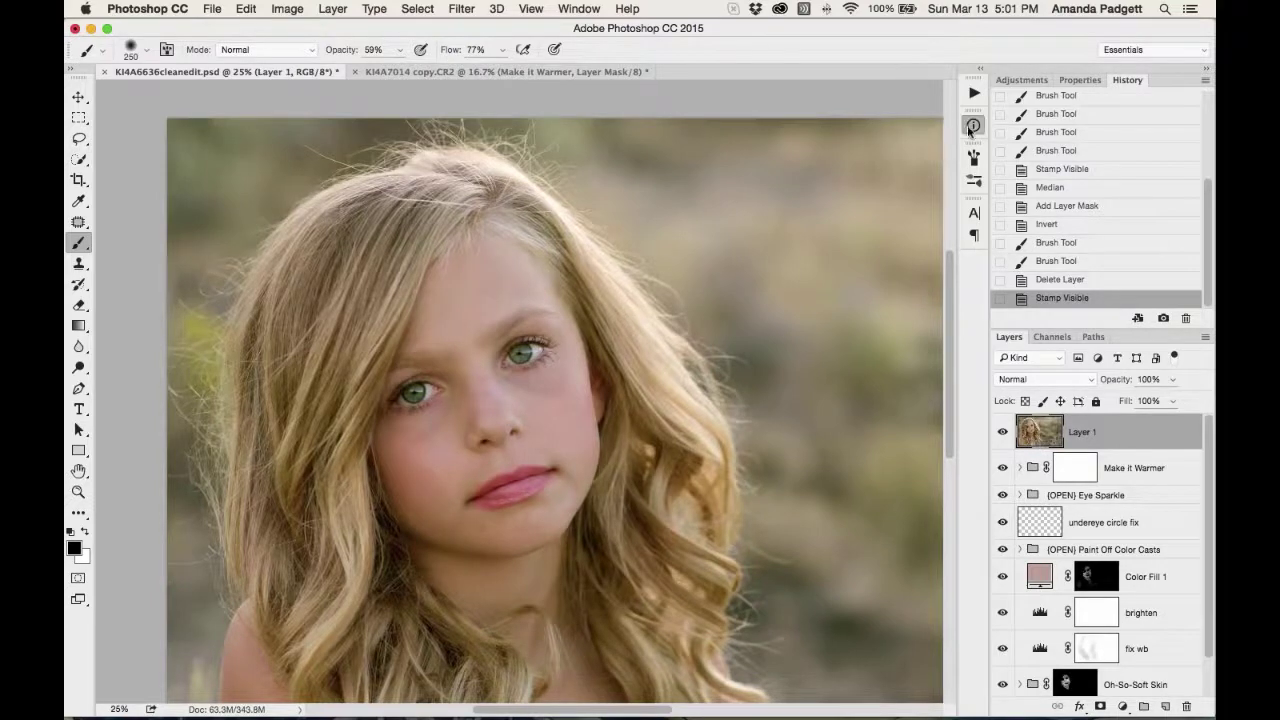
{"action": "left_click", "coordinate": [973, 125]}
{"action": "key", "text": "bracketleft"}
{"action": "key", "text": "bracketleft"}
{"action": "key", "text": "bracketleft"}
{"action": "key", "text": "bracketleft"}
{"action": "key", "text": "bracketleft"}
{"action": "key", "text": "bracketleft"}
{"action": "key", "text": "bracketleft"}
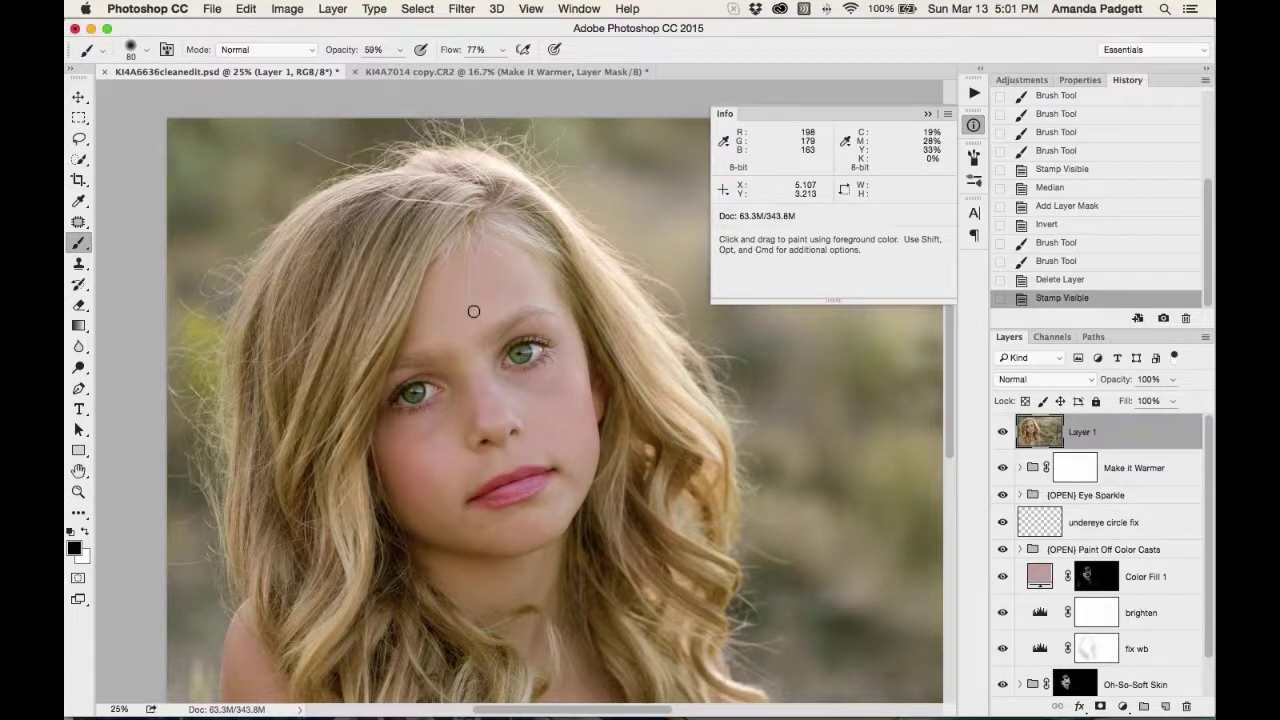
{"action": "left_click", "coordinate": [928, 114]}
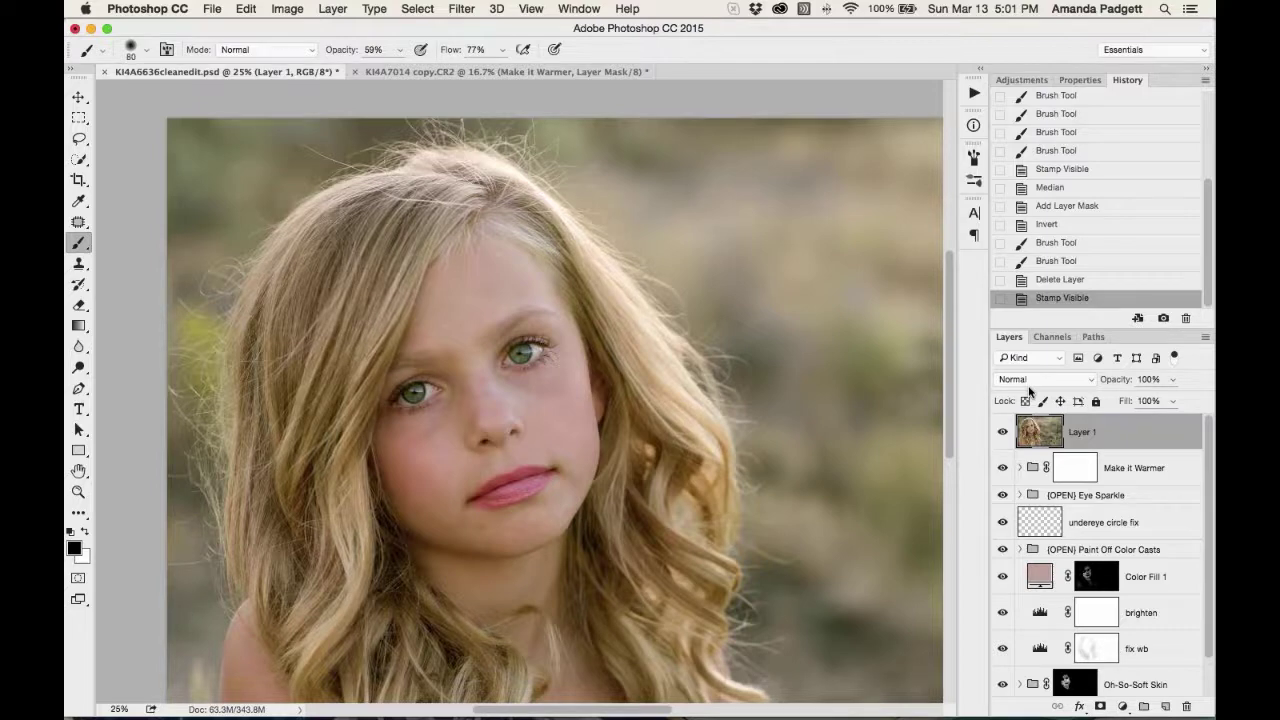
Add a Color Balance adjustment layer on top and leave only it and the Background layer visible
{"action": "left_click", "coordinate": [1023, 82]}
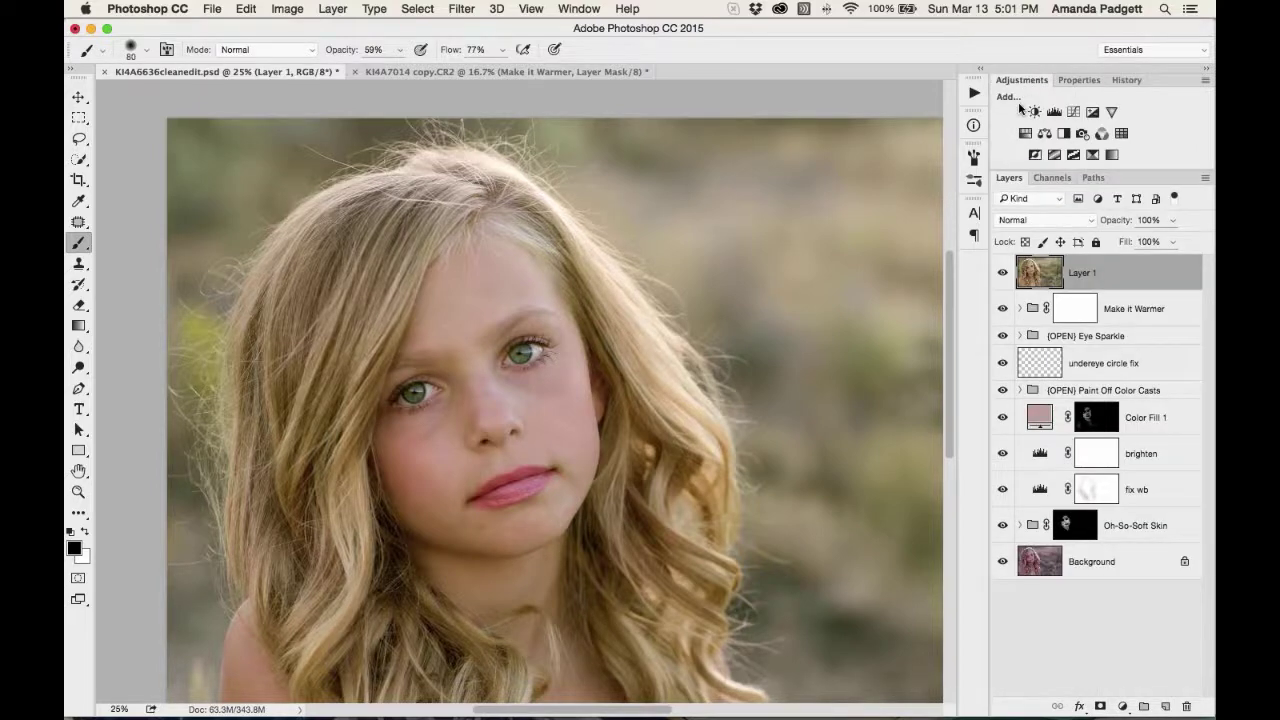
{"action": "left_click", "coordinate": [1045, 134]}
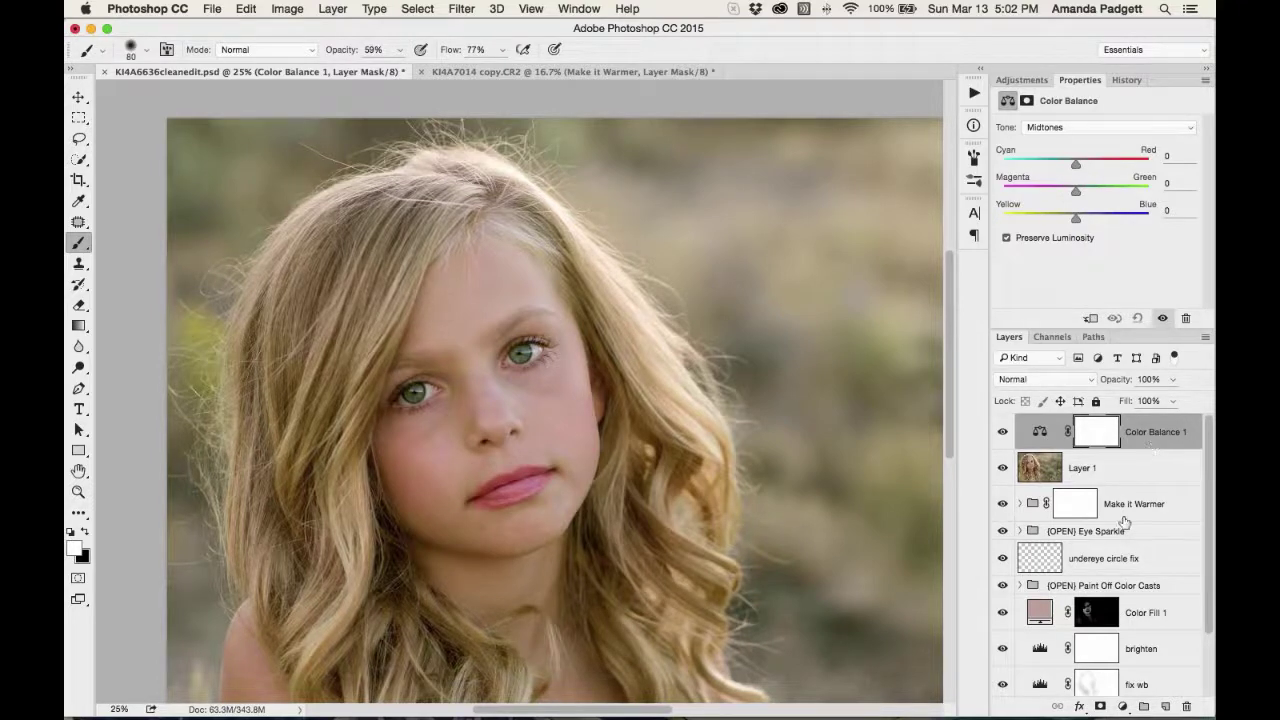
{"action": "scroll", "coordinate": [1124, 522], "scroll_direction": "down", "scroll_amount": 3}
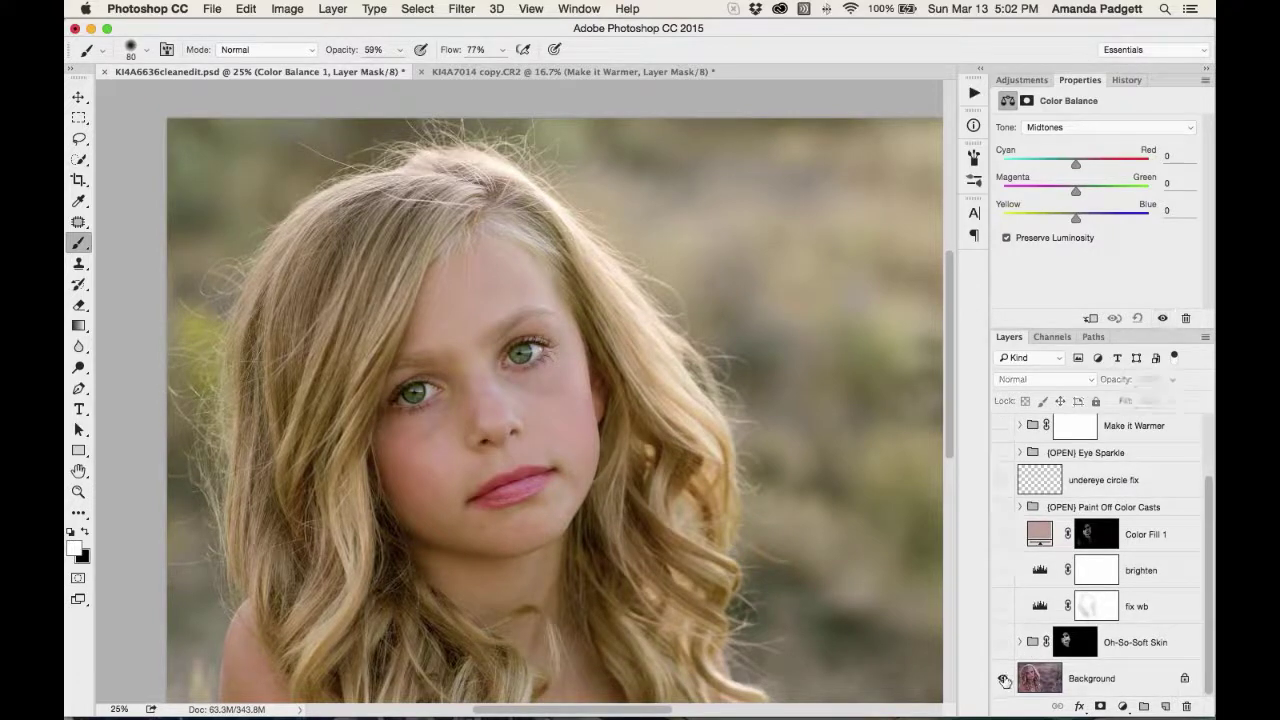
{"action": "left_click", "coordinate": [1005, 680], "text": "alt"}
{"action": "scroll", "coordinate": [1008, 503], "scroll_direction": "up", "scroll_amount": 3}
{"action": "left_click", "coordinate": [1002, 431]}
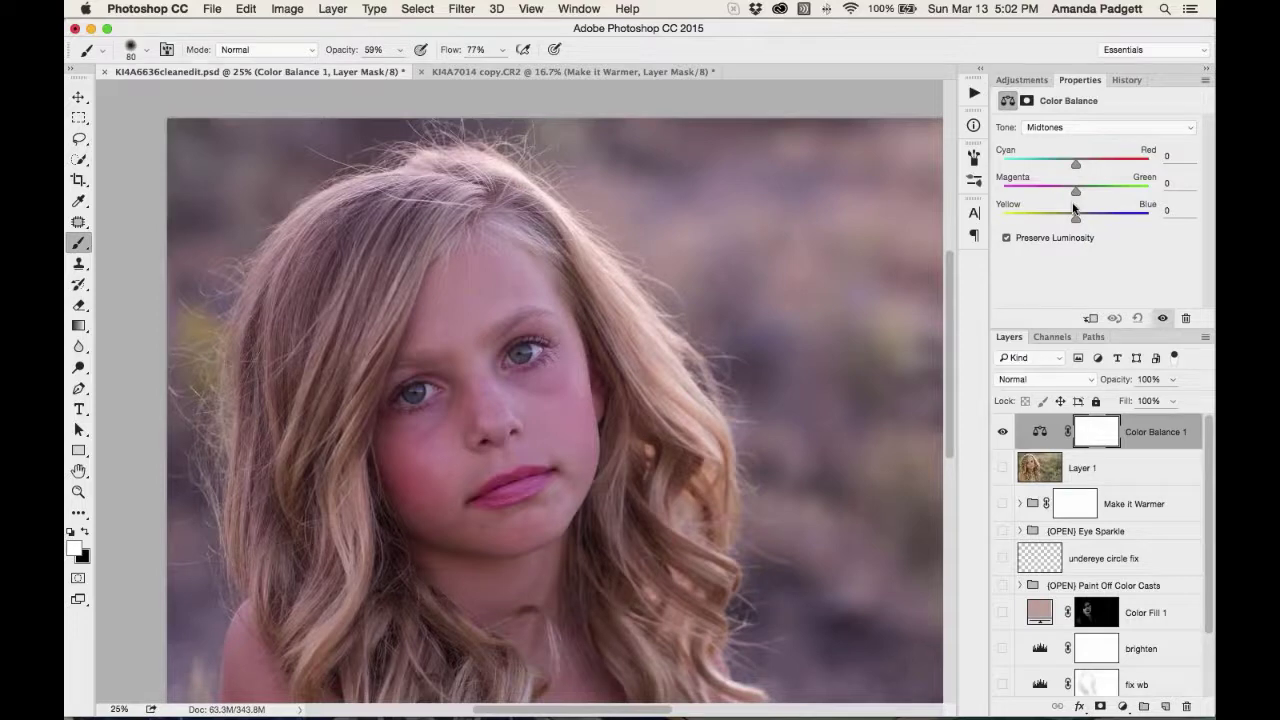
Set the Color Balance midtones to +16 Magenta-Green and -16 Yellow-Blue, compare before and after, and hide the adjustment
{"action": "left_click_drag", "start_coordinate": [1076, 222], "coordinate": [1077, 170]}
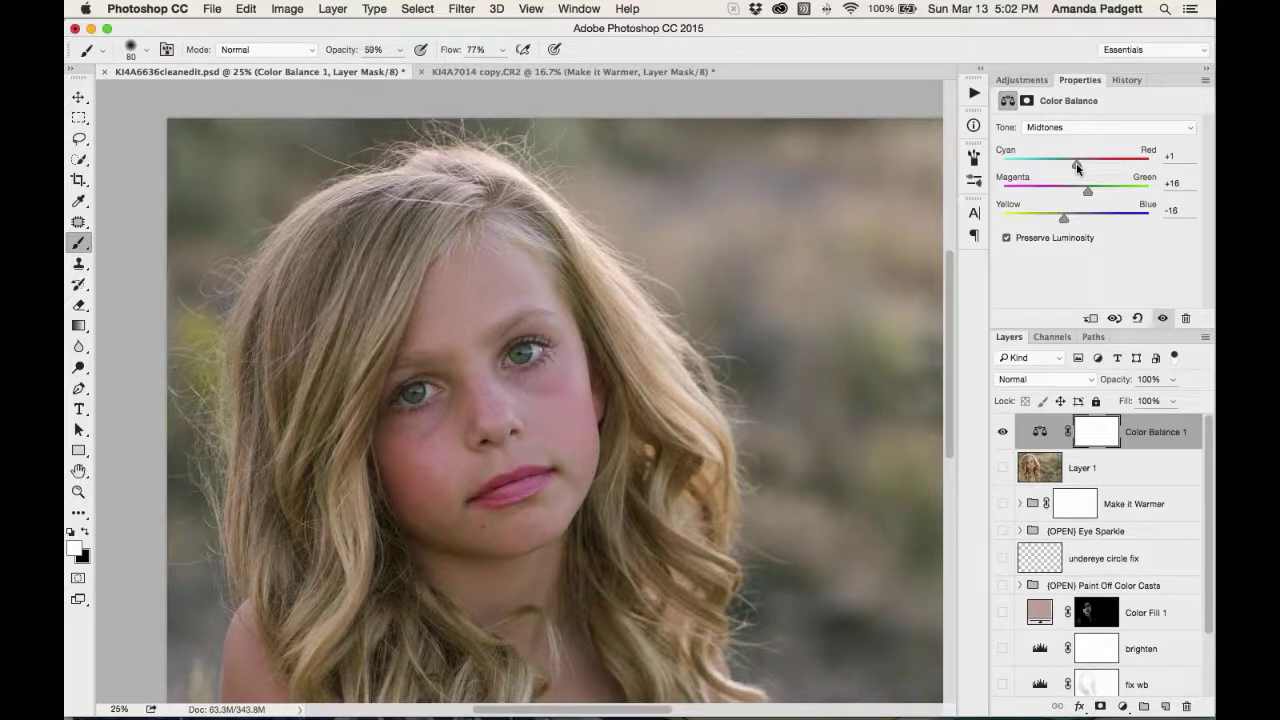
{"action": "left_click_drag", "start_coordinate": [1077, 168], "coordinate": [1076, 167]}
{"action": "left_click", "coordinate": [1002, 432]}
{"action": "left_click", "coordinate": [1002, 434]}
{"action": "left_click", "coordinate": [1002, 432]}
Add a Curves adjustment layer and set its gray point by sampling the white of the girl's eye
{"action": "left_click", "coordinate": [1022, 80]}
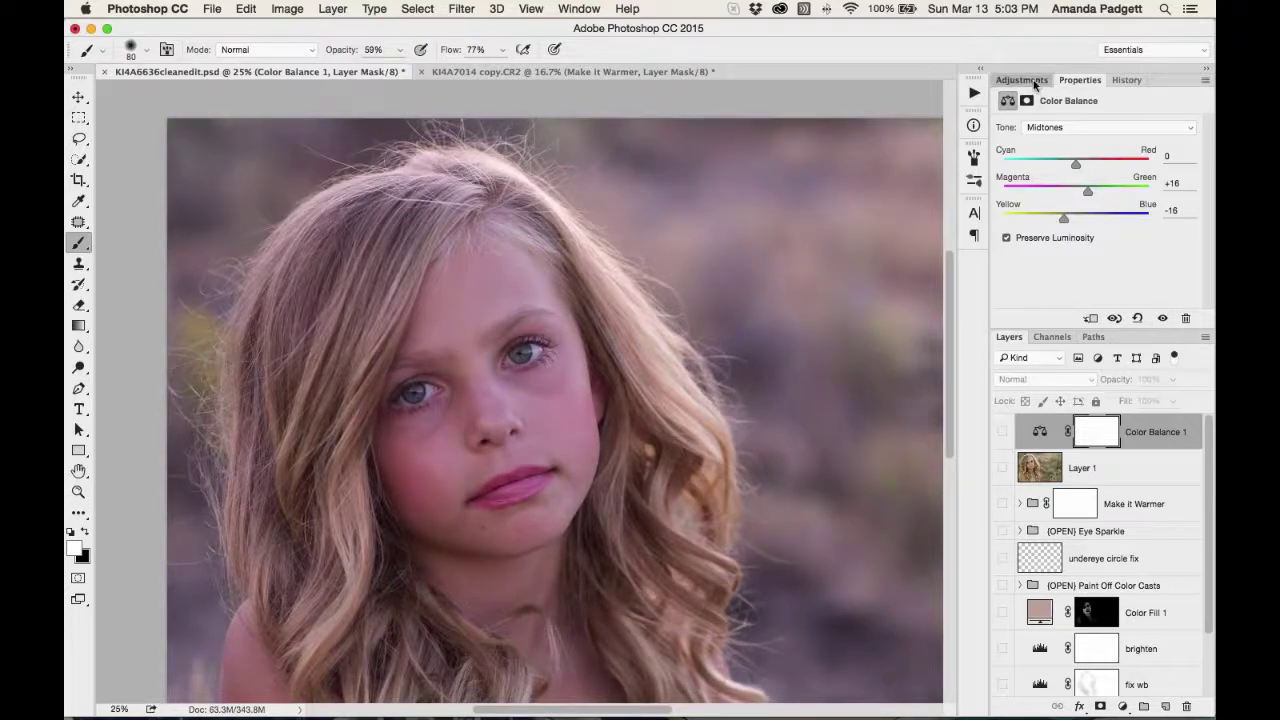
{"action": "left_click", "coordinate": [1073, 112]}
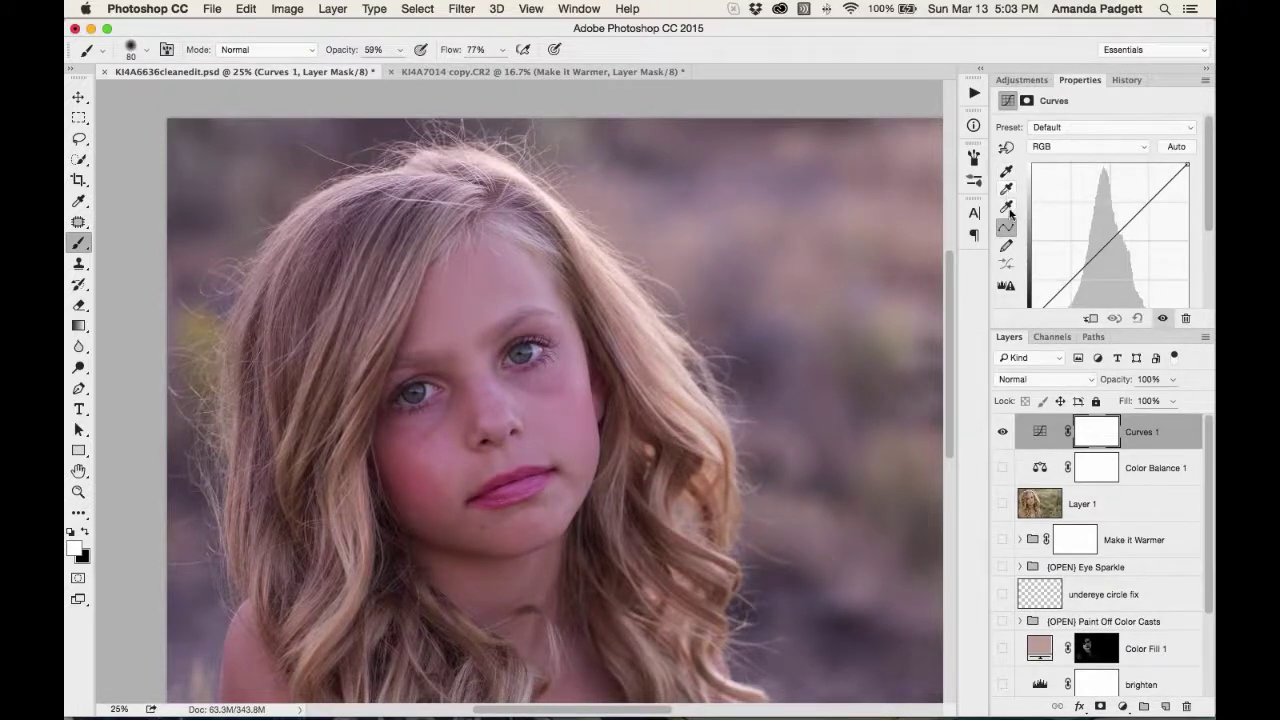
{"action": "left_click", "coordinate": [1007, 189]}
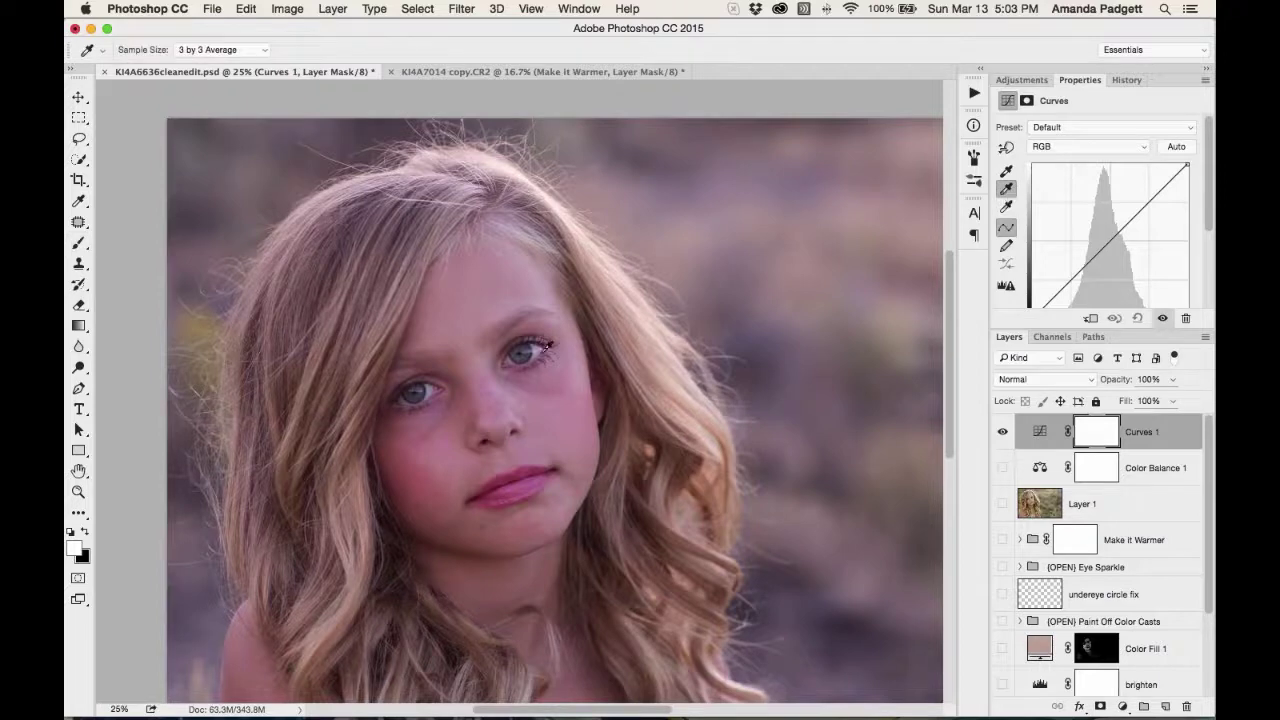
{"action": "left_click", "coordinate": [437, 381]}
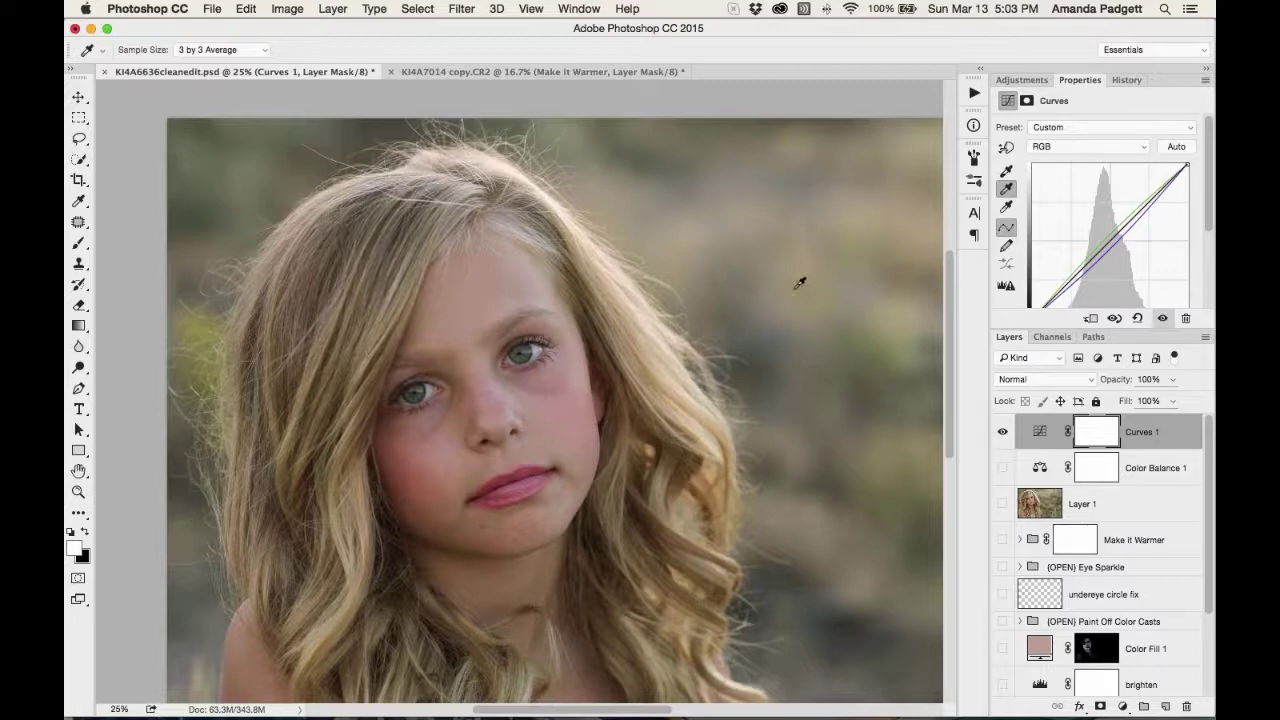
{"action": "key", "text": "super+minus"}
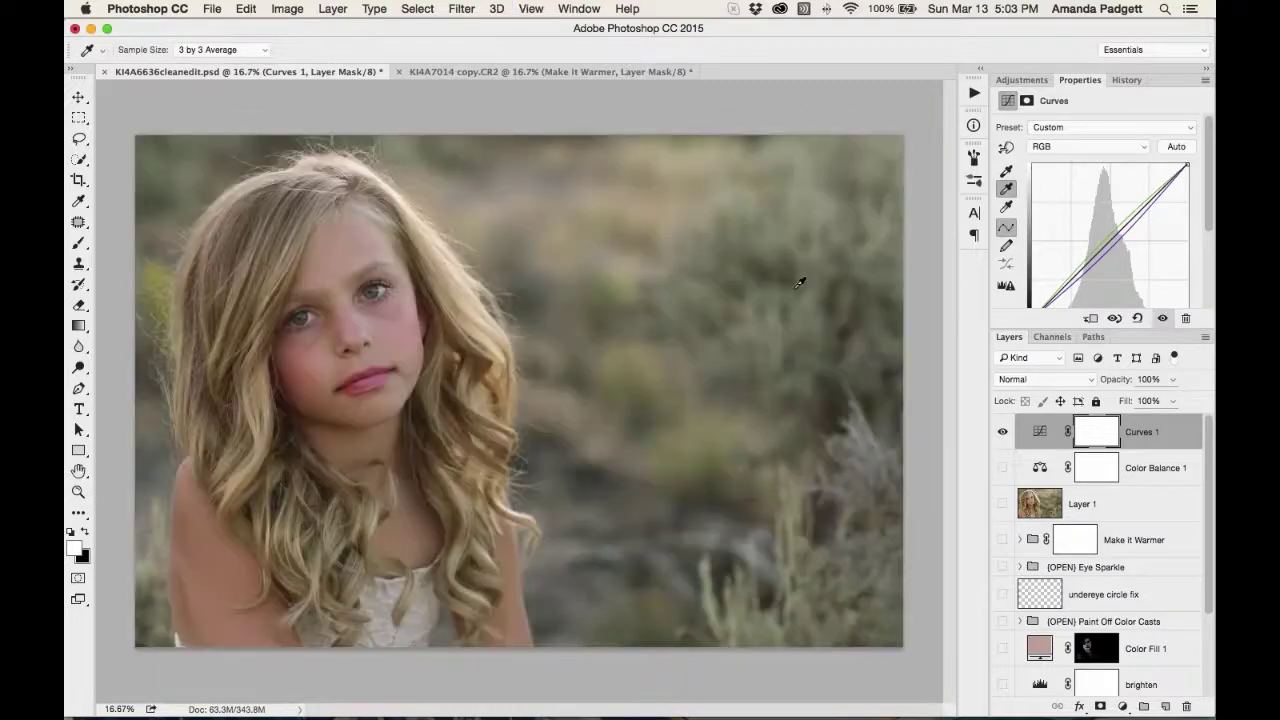
Resample the Curves gray point from the sagebrush and the white dress, and compare the adjustment before and after
{"action": "left_click", "coordinate": [884, 443]}
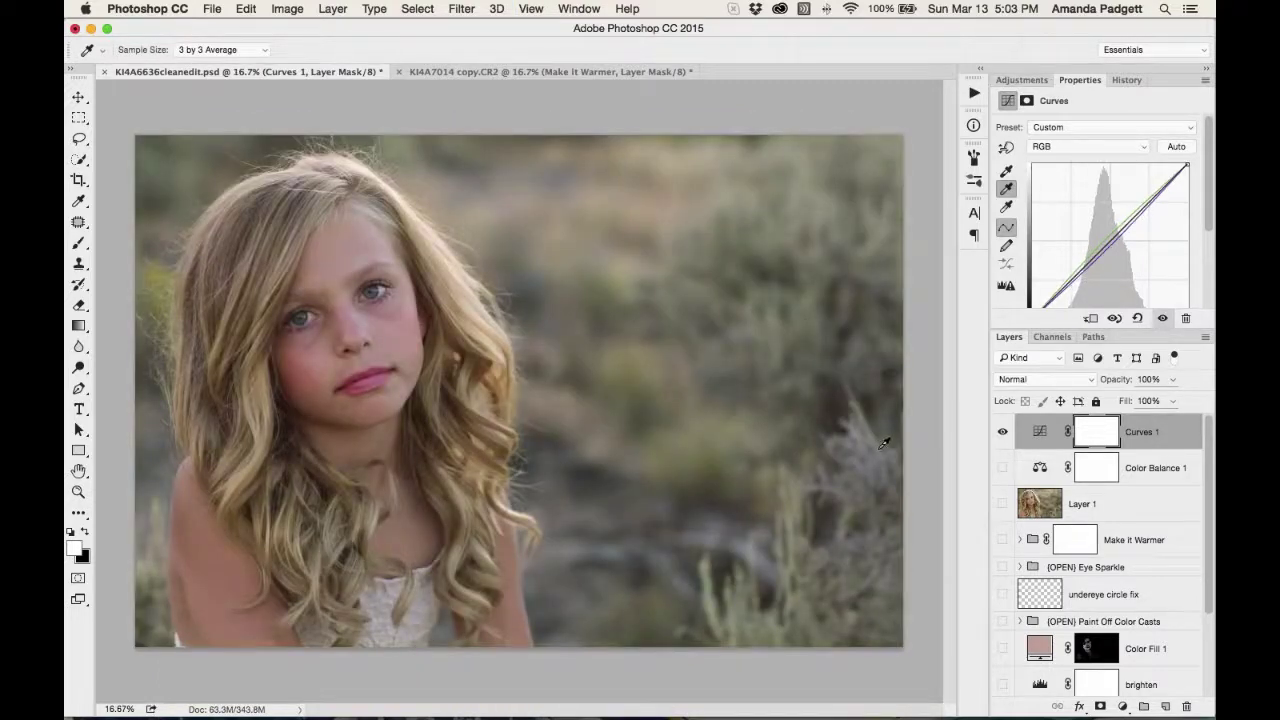
{"action": "left_click", "coordinate": [397, 597]}
{"action": "left_click", "coordinate": [1161, 319]}
{"action": "left_click", "coordinate": [1161, 319]}
Rename the gray-point Curves layer as "wb fi"
{"action": "double_click", "coordinate": [1143, 434]}
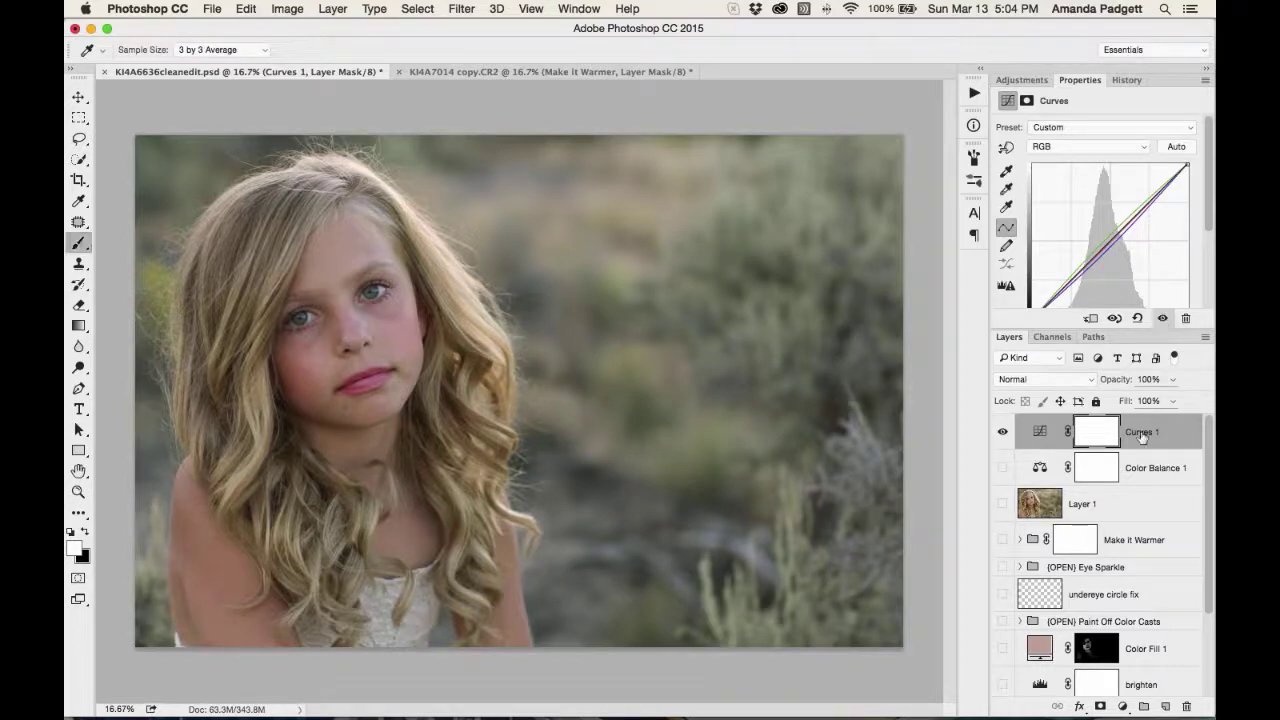
{"action": "type", "text": "wb"}
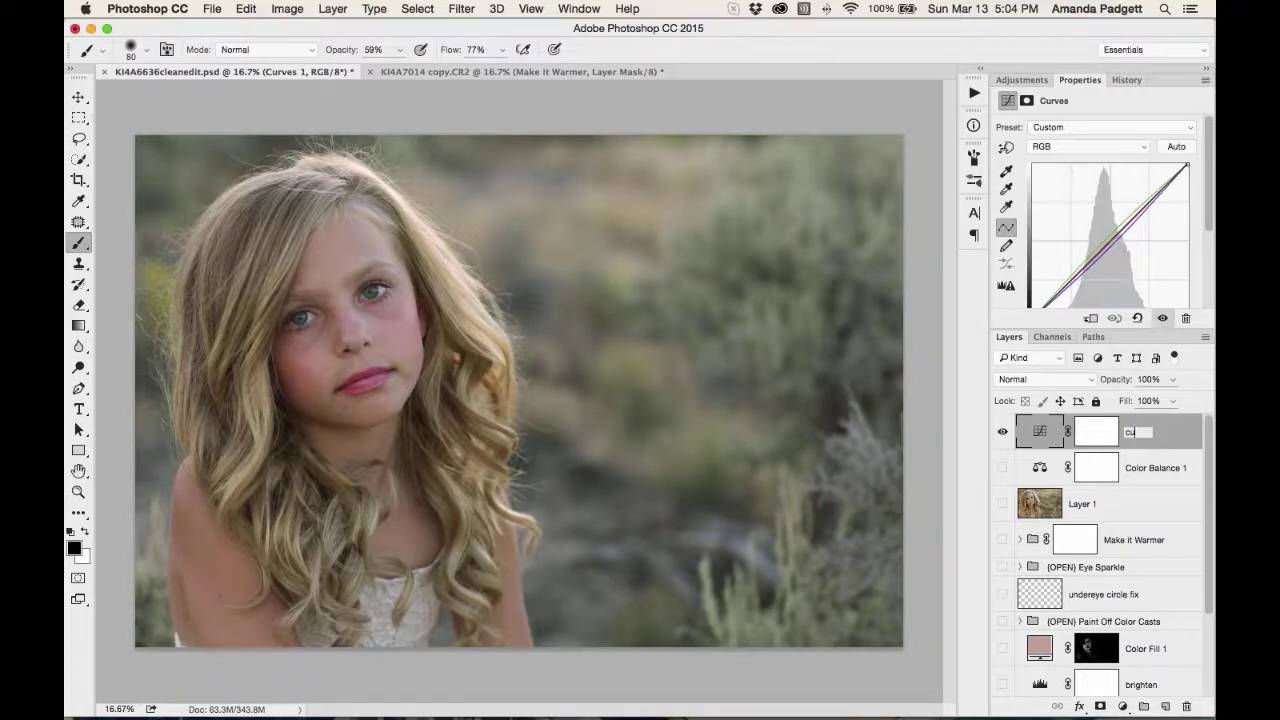
{"action": "type", "text": " fi"}
{"action": "key", "text": "Return"}
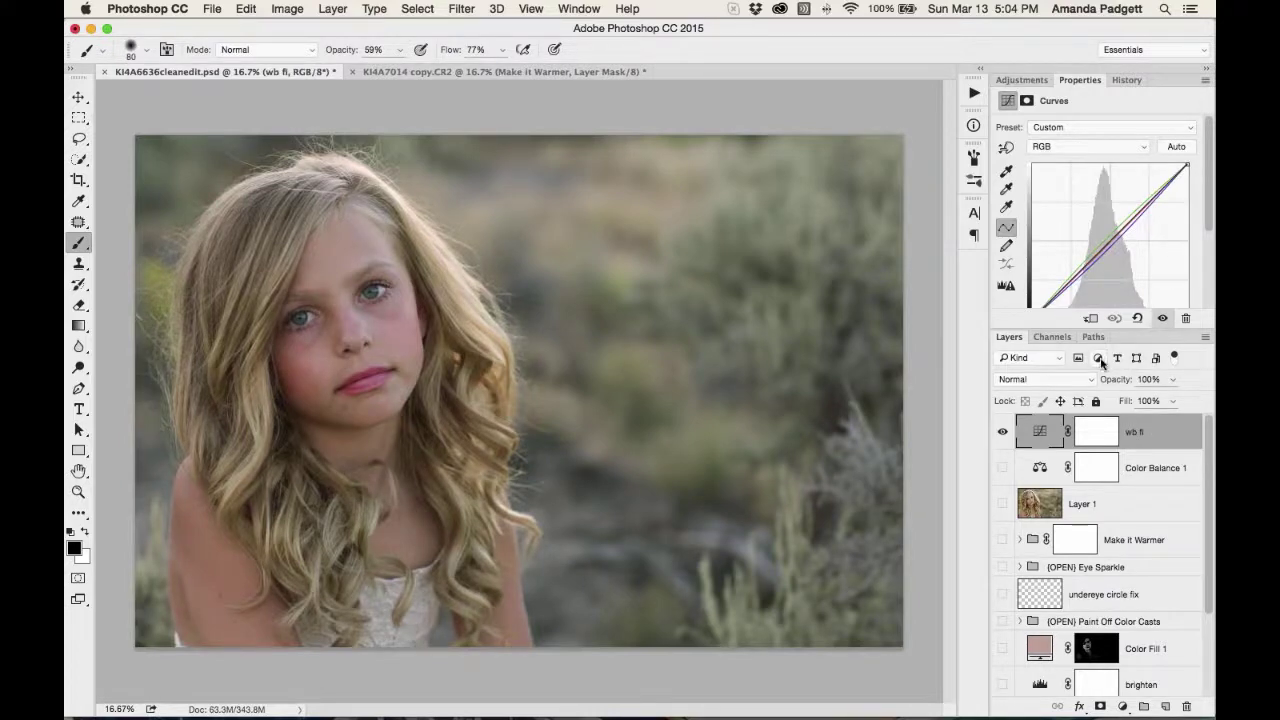
Add another Curves adjustment layer on top, raising the RGB midtones slightly and adding an anchor point in the shadows
{"action": "left_click", "coordinate": [1021, 80]}
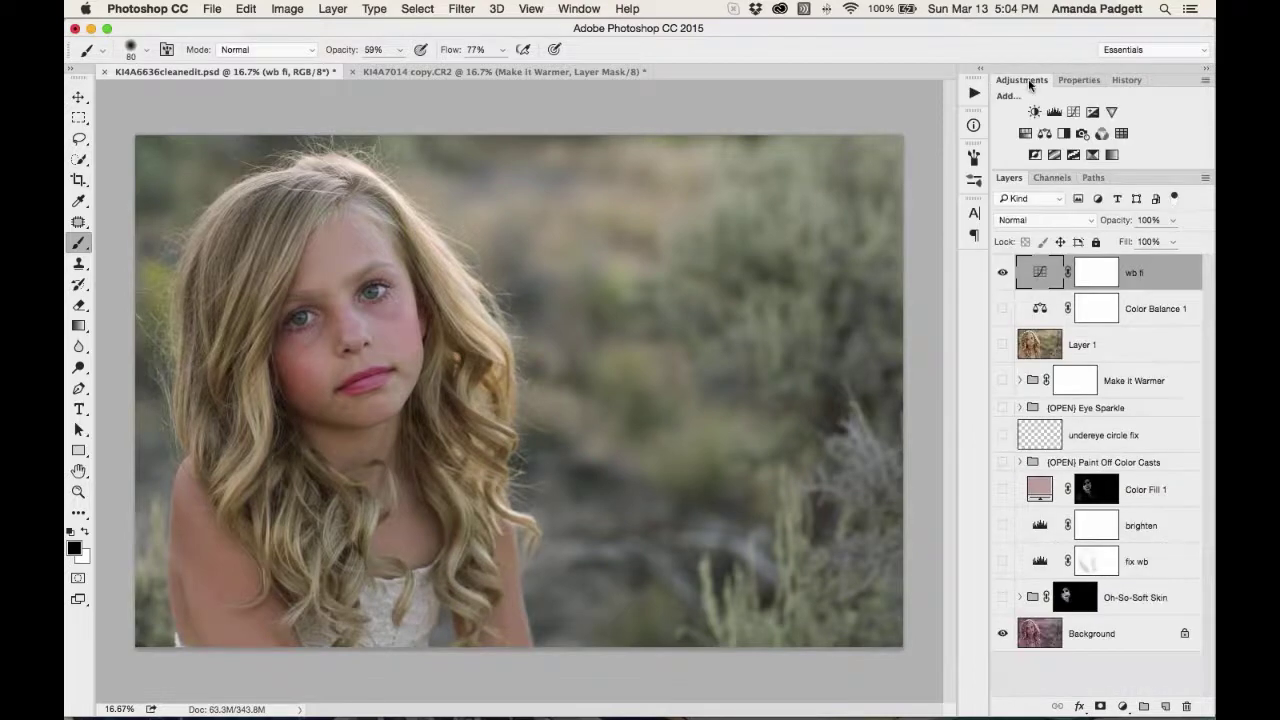
{"action": "left_click", "coordinate": [1073, 112]}
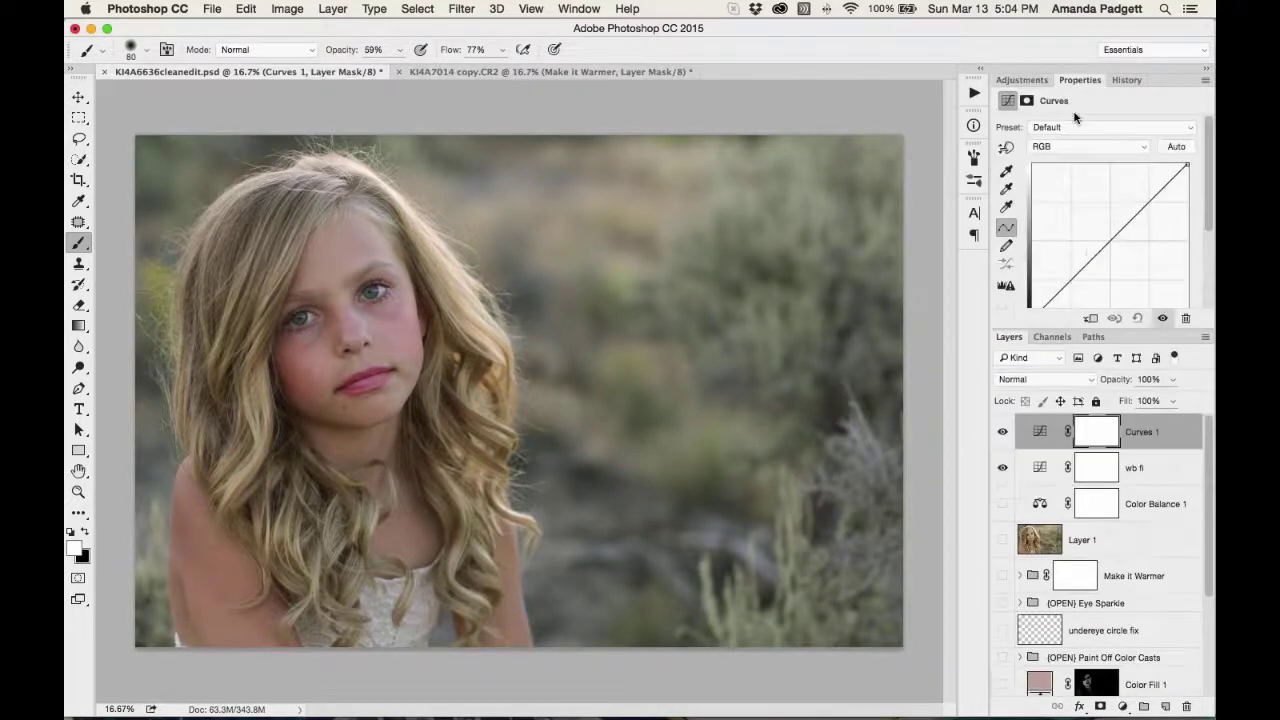
{"action": "left_click", "coordinate": [1119, 231]}
{"action": "left_click_drag", "start_coordinate": [1119, 231], "coordinate": [1116, 226]}
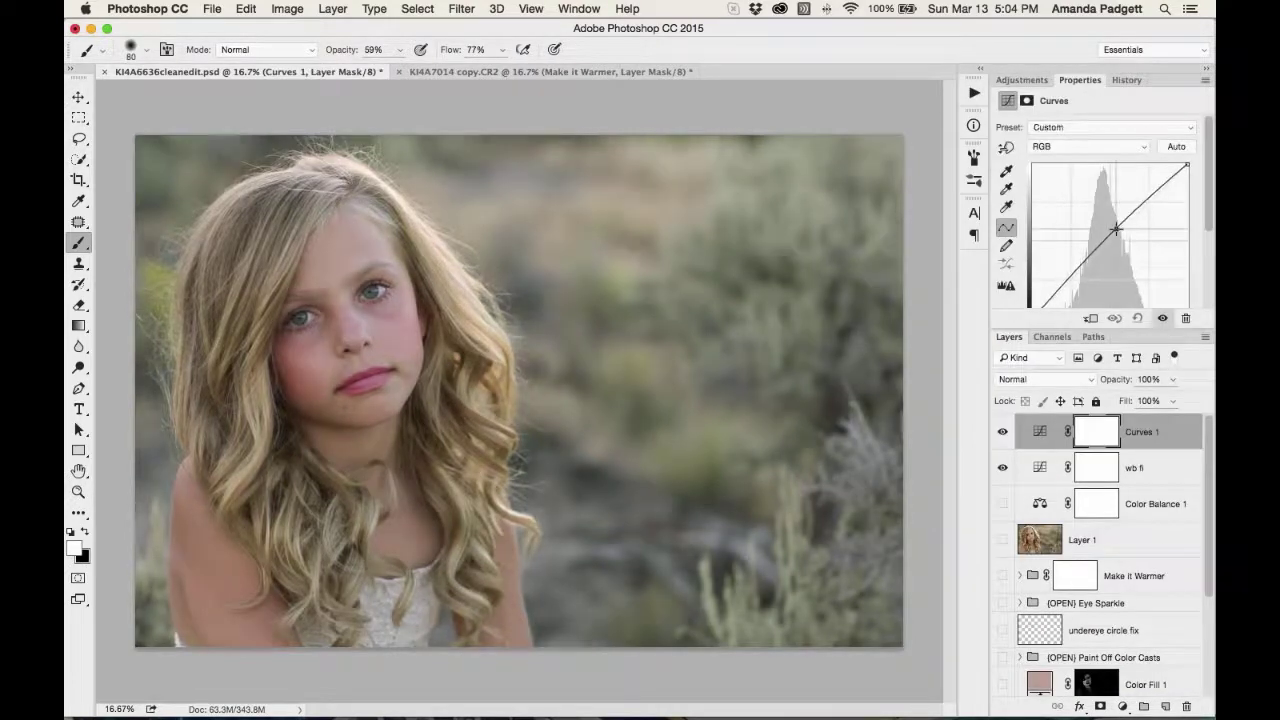
{"action": "left_click", "coordinate": [1077, 272]}
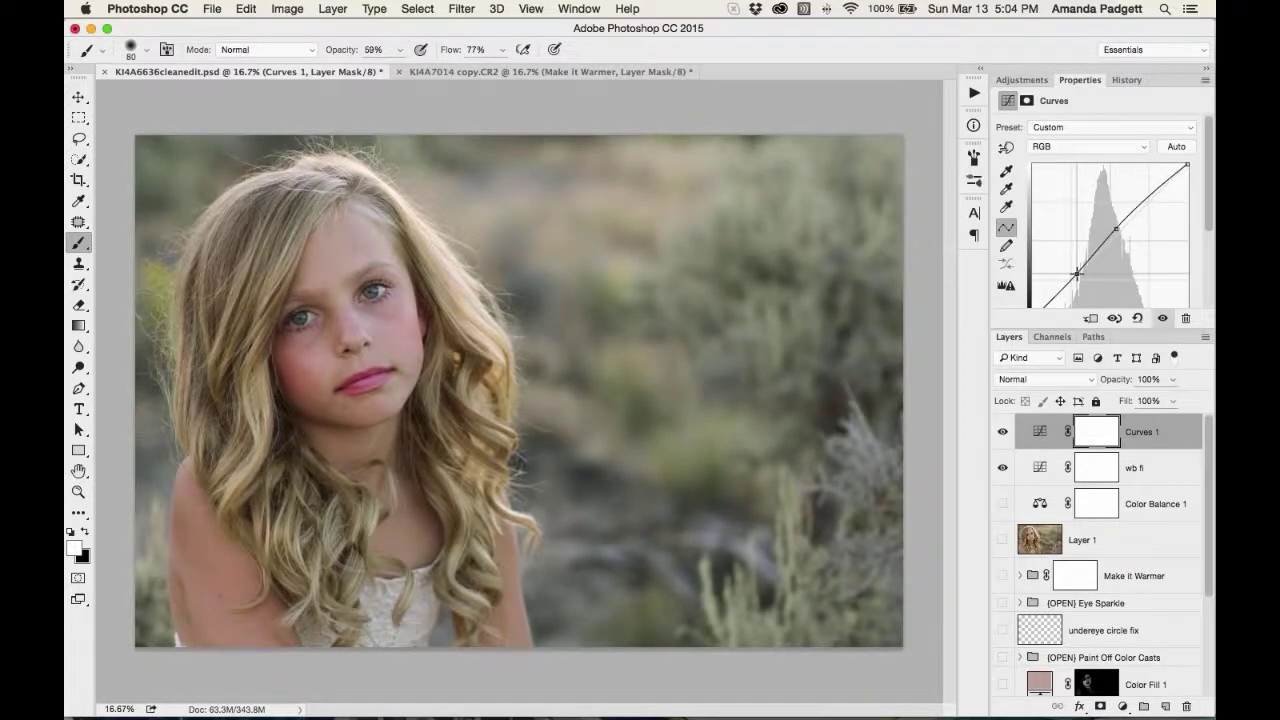
{"action": "mouse_move", "coordinate": [1116, 229]}
{"action": "left_mouse_down"}
{"action": "mouse_move", "coordinate": [1123, 221]}
{"action": "mouse_move", "coordinate": [1113, 230]}
{"action": "left_mouse_up"}
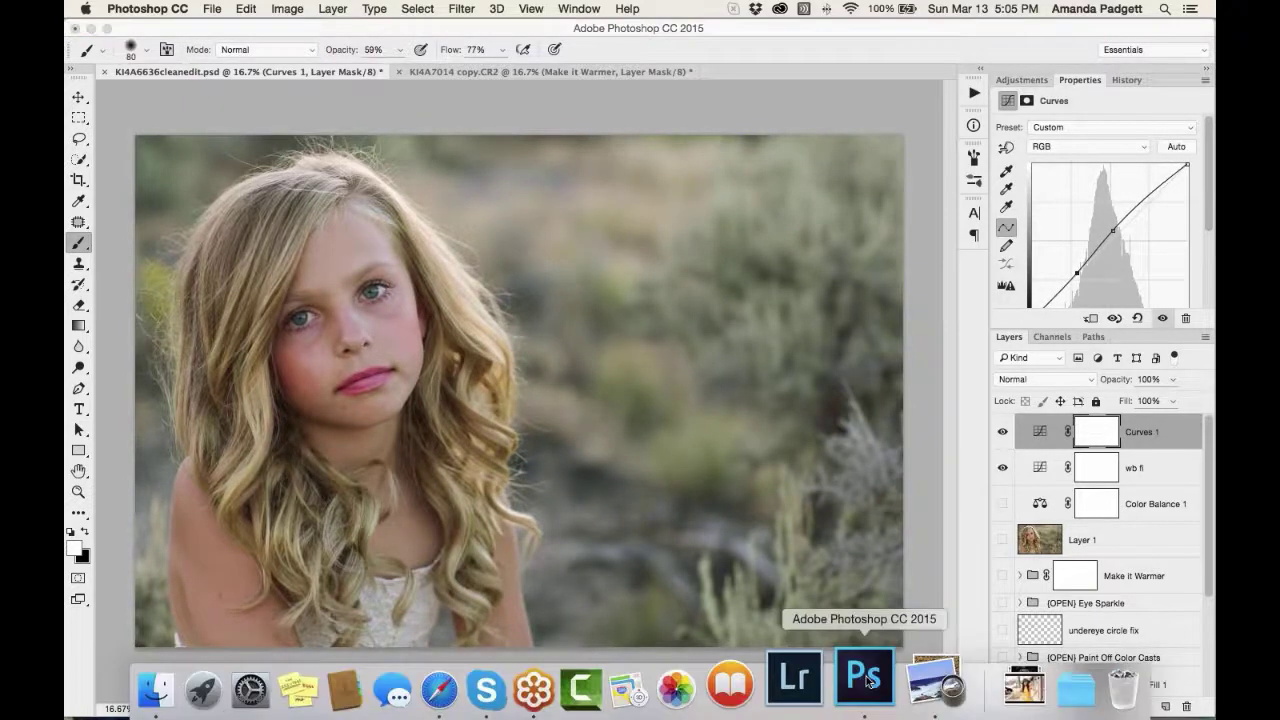
Revert the portrait to the 4:51:27 PM history snapshot
{"action": "left_click", "coordinate": [867, 678]}
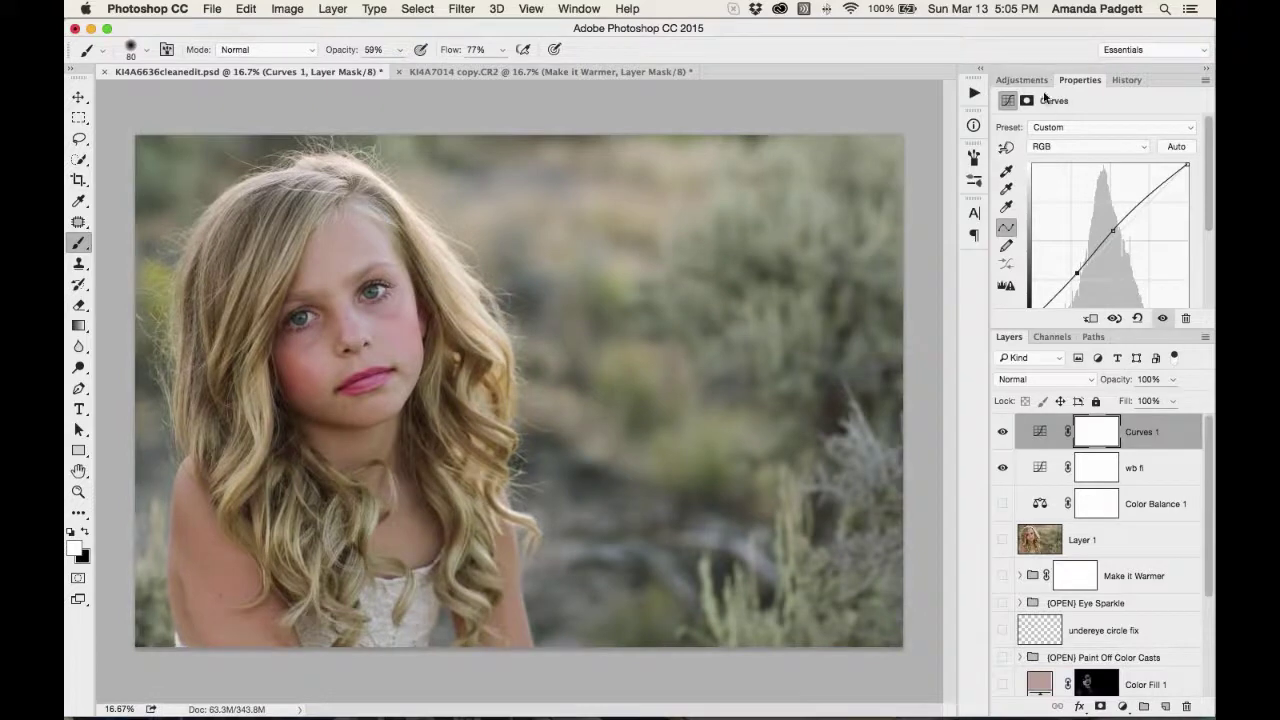
{"action": "left_click", "coordinate": [1125, 80]}
{"action": "scroll", "coordinate": [1100, 278], "scroll_direction": "up", "scroll_amount": 10}
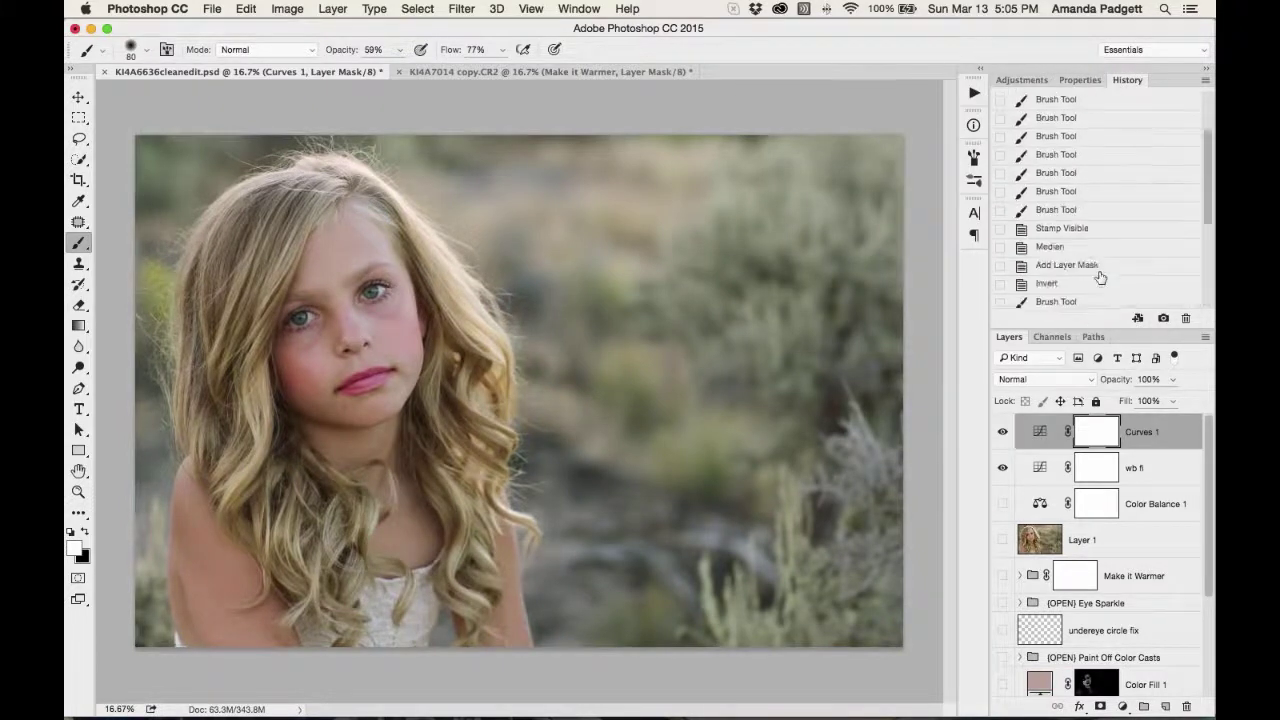
{"action": "left_click", "coordinate": [1078, 148]}
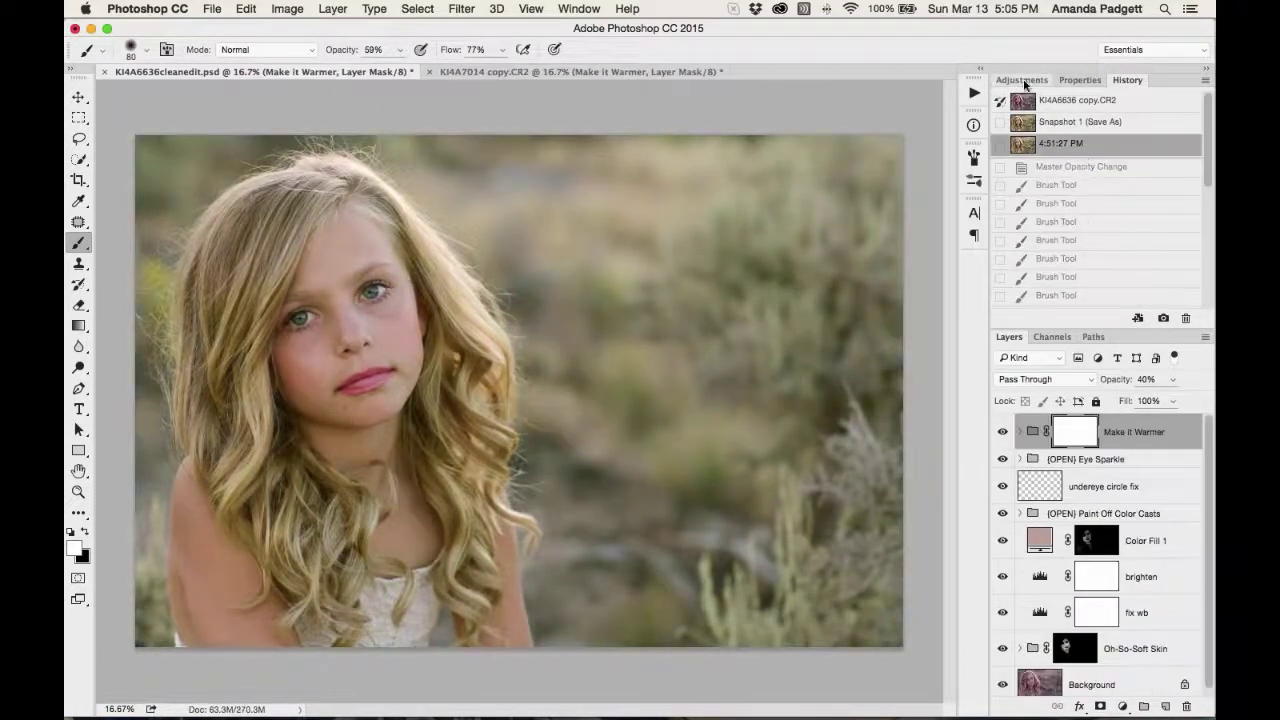
Run the Airy & Light action from the PRETTY COLOR ACTIONS group on the portrait and close the action list
{"action": "left_click", "coordinate": [974, 92]}
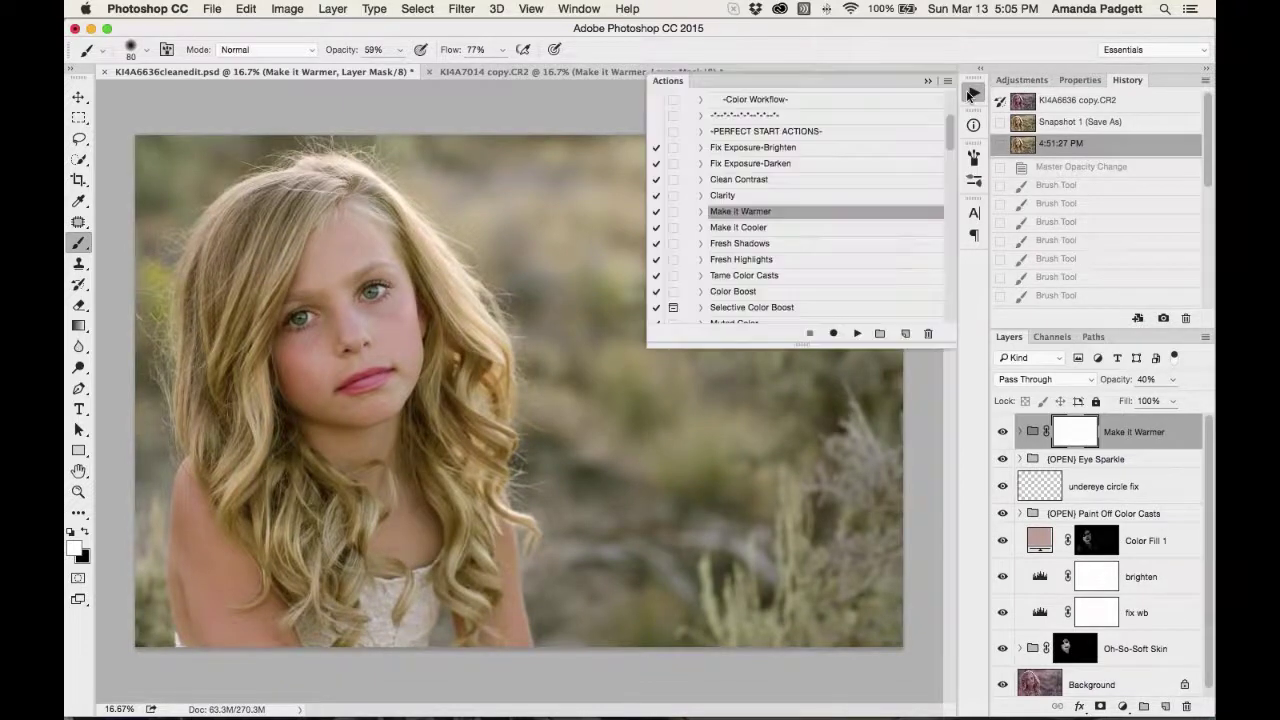
{"action": "scroll", "coordinate": [805, 245], "scroll_direction": "down", "scroll_amount": 6}
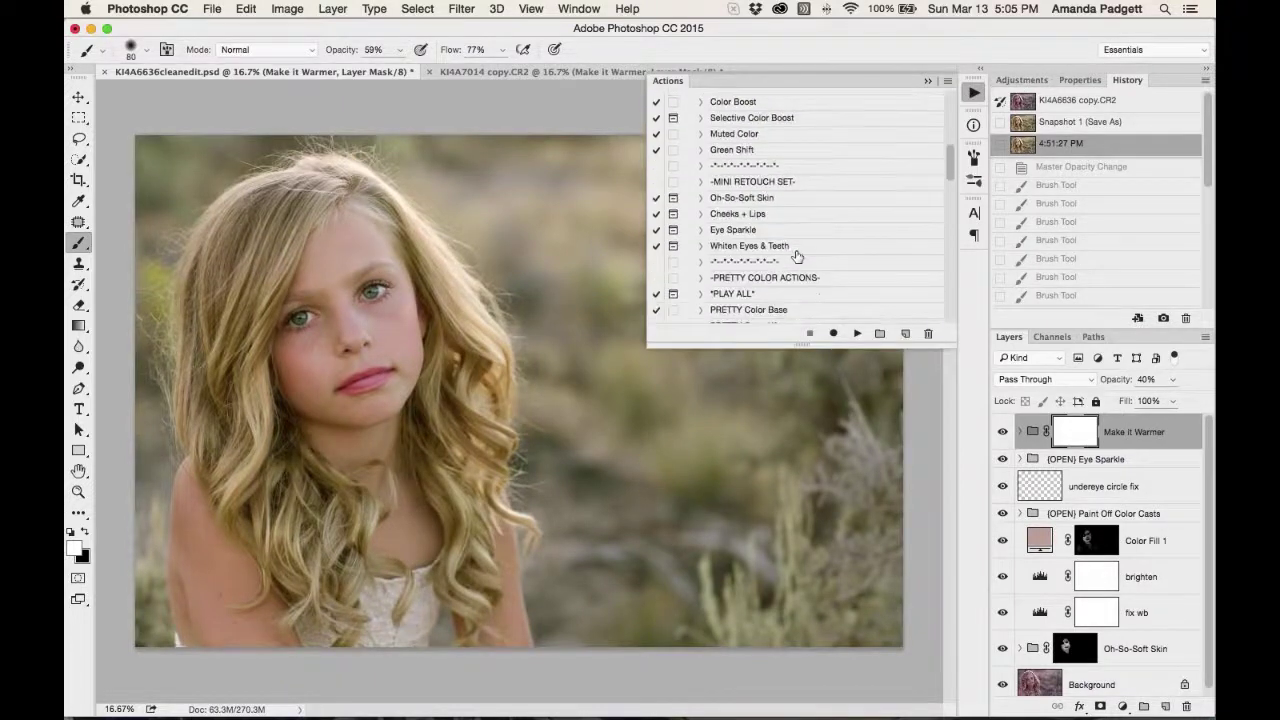
{"action": "scroll", "coordinate": [797, 255], "scroll_direction": "up", "scroll_amount": 2}
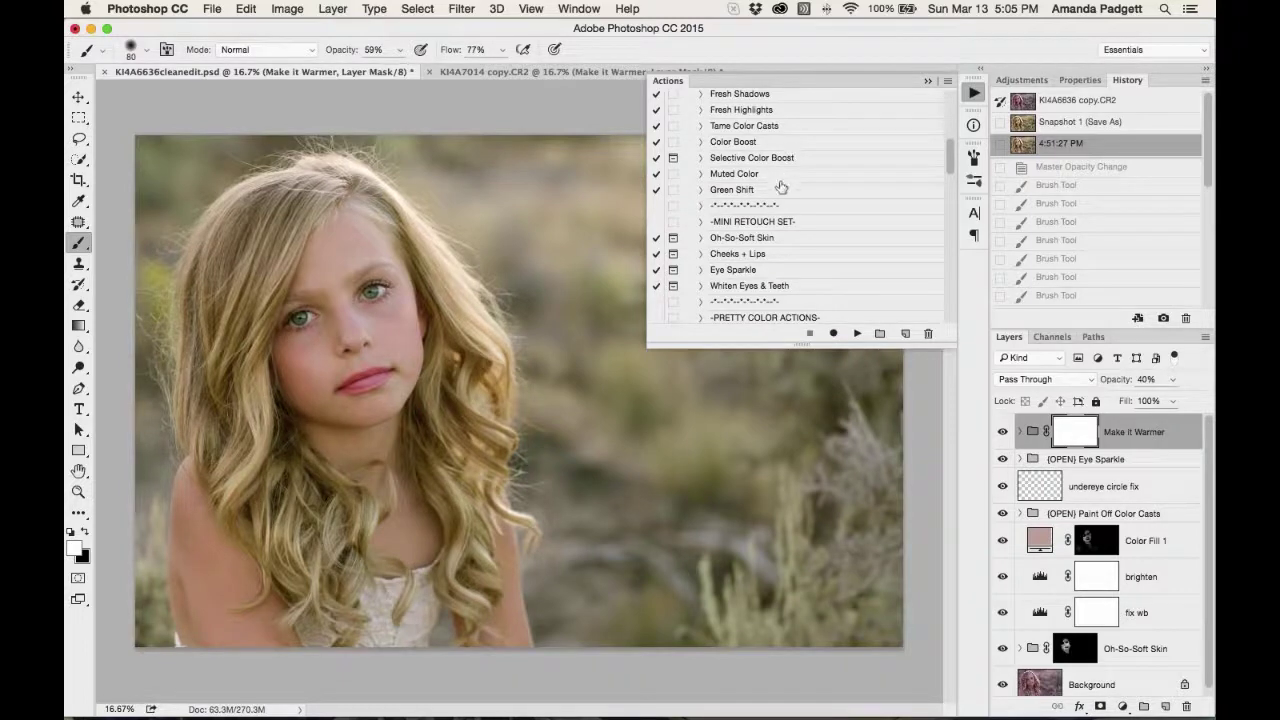
{"action": "scroll", "coordinate": [781, 189], "scroll_direction": "down", "scroll_amount": 4}
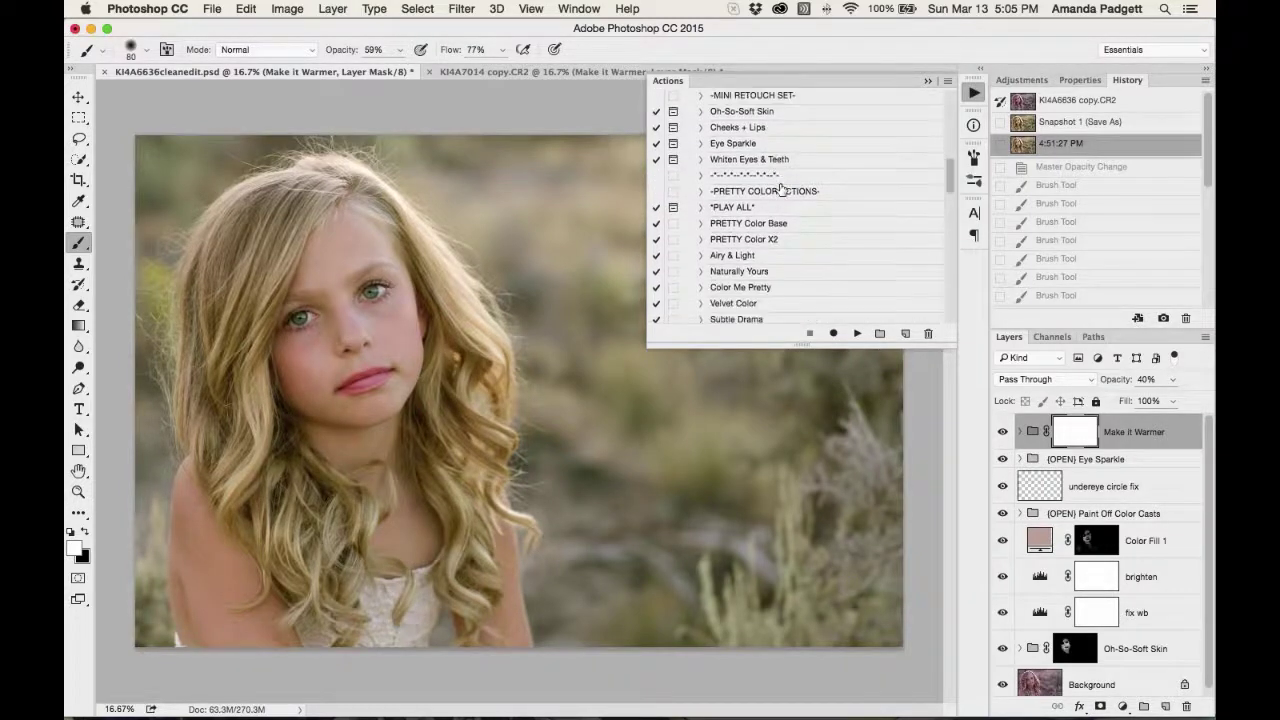
{"action": "left_click", "coordinate": [804, 272]}
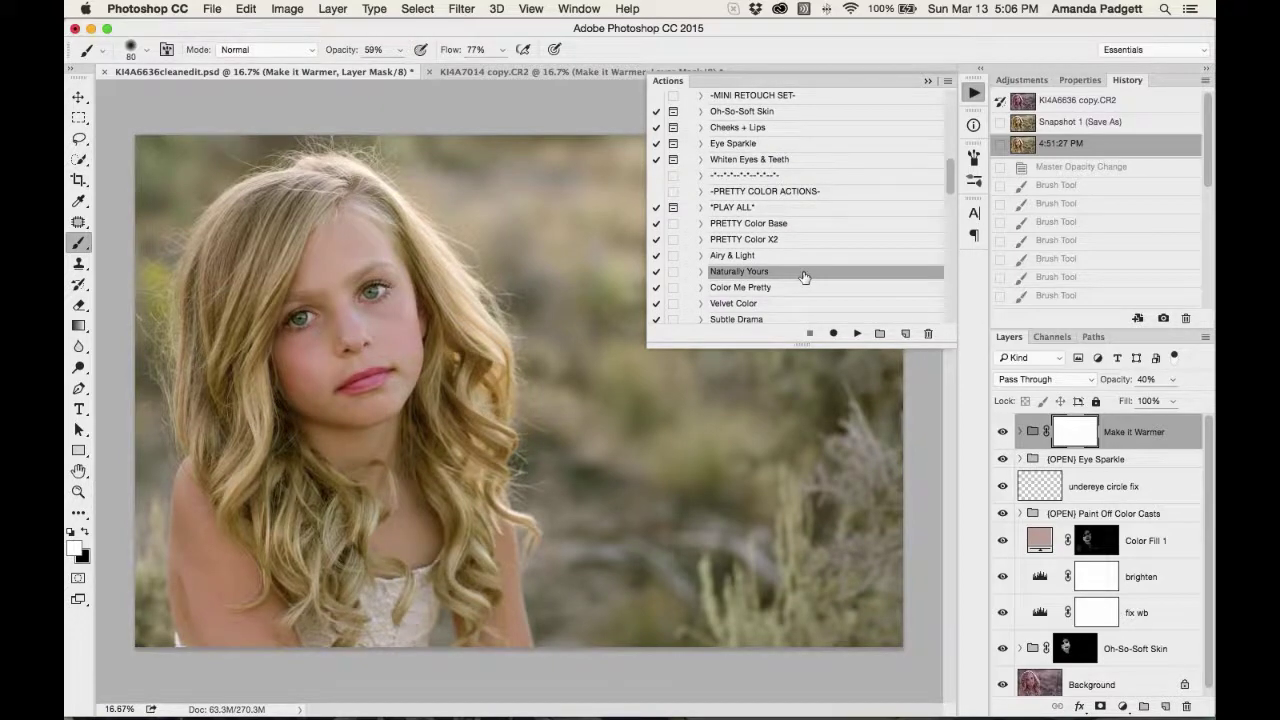
{"action": "left_click", "coordinate": [806, 257]}
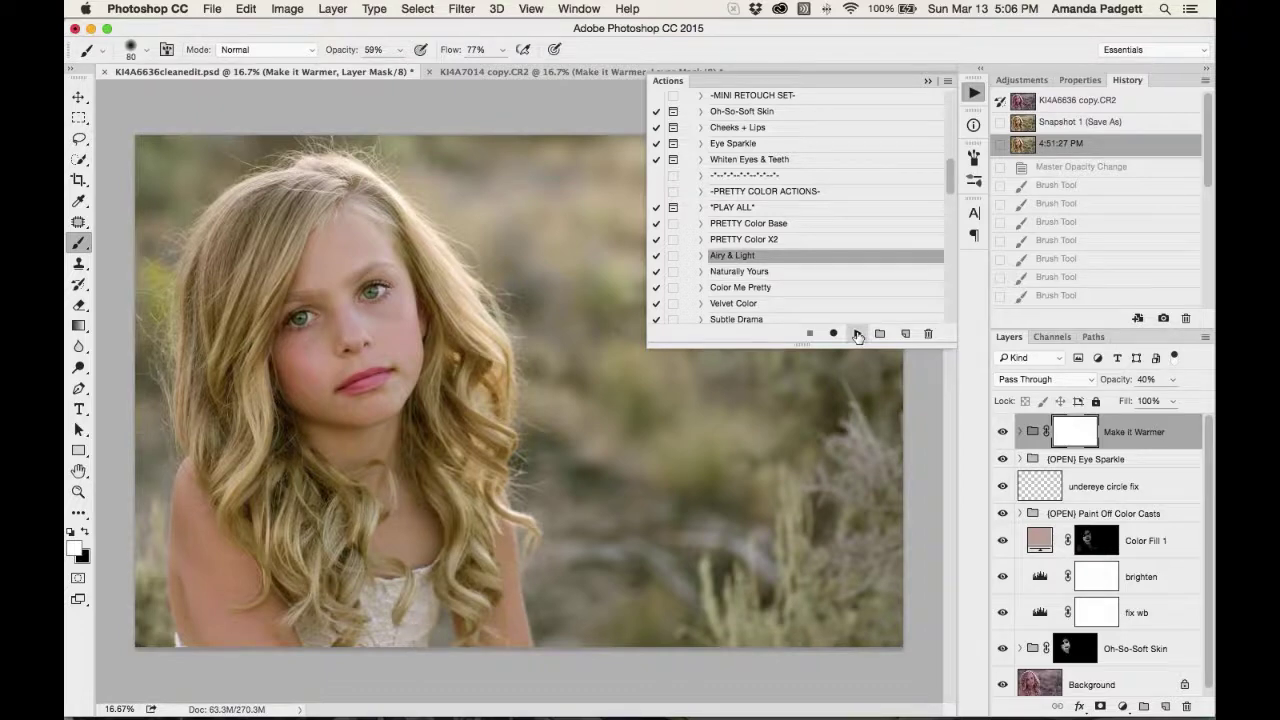
{"action": "left_click", "coordinate": [857, 334]}
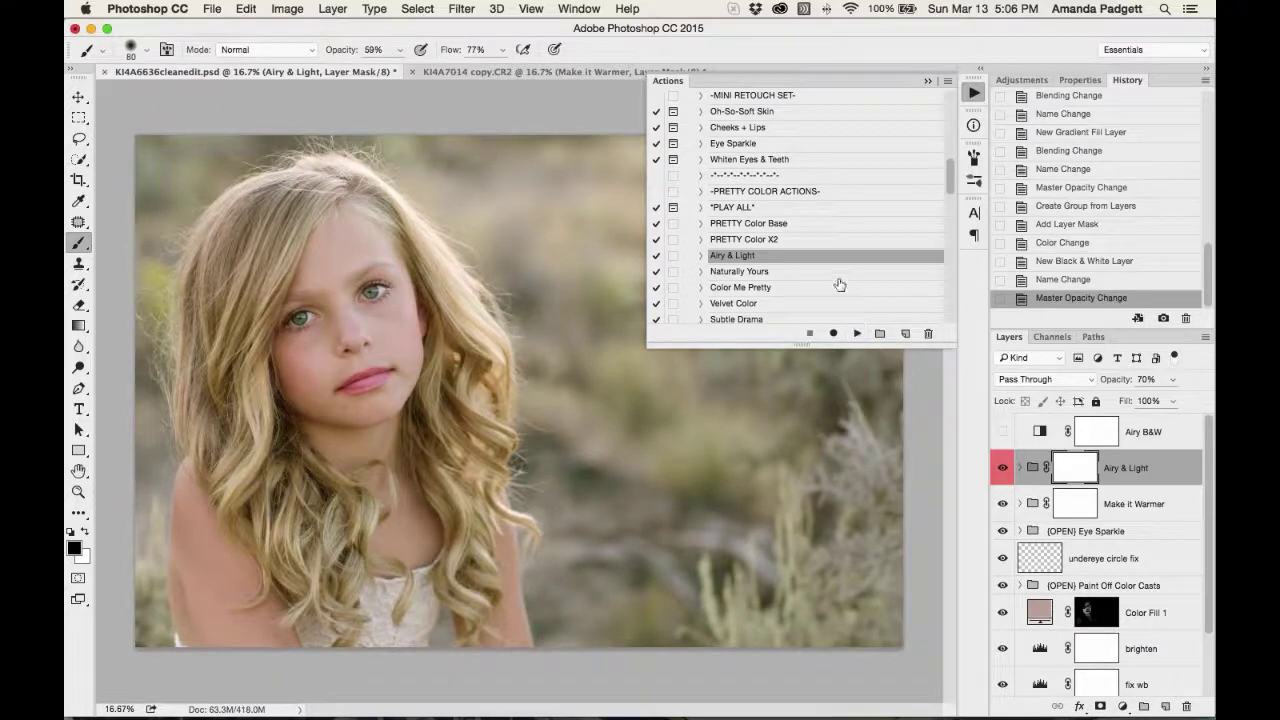
{"action": "scroll", "coordinate": [835, 288], "scroll_direction": "down", "scroll_amount": 3}
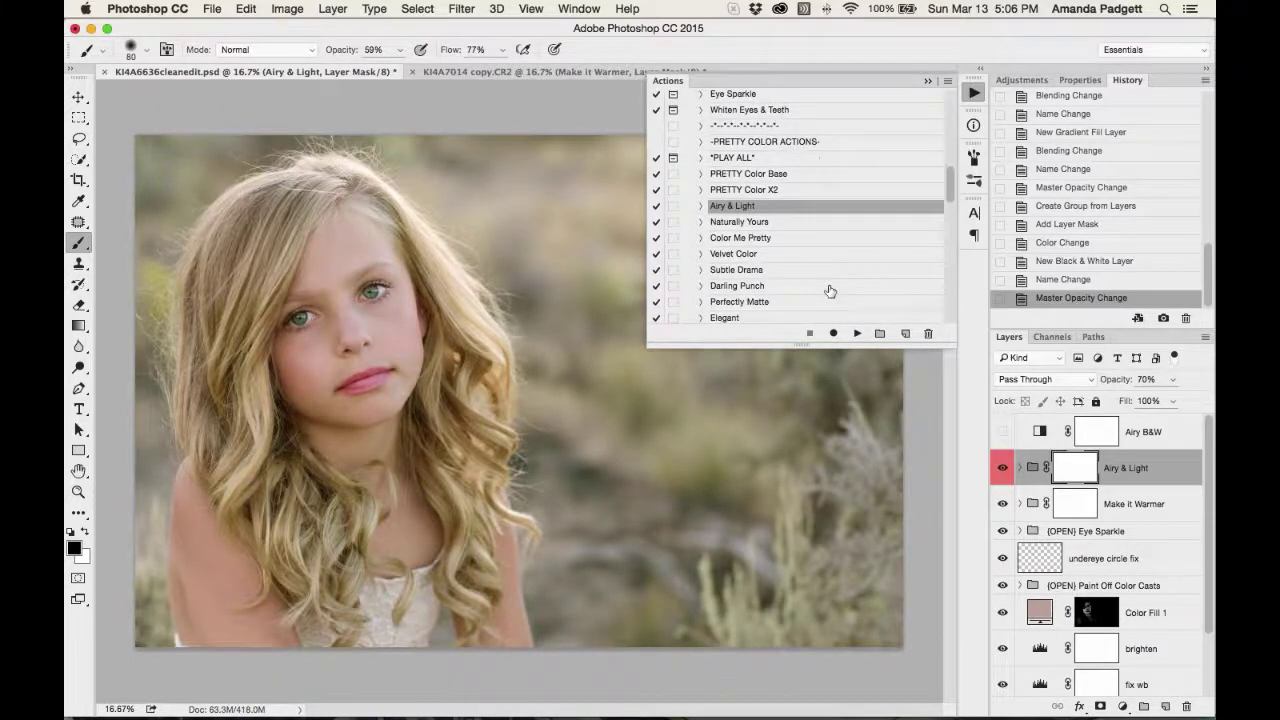
{"action": "scroll", "coordinate": [830, 291], "scroll_direction": "down", "scroll_amount": 2}
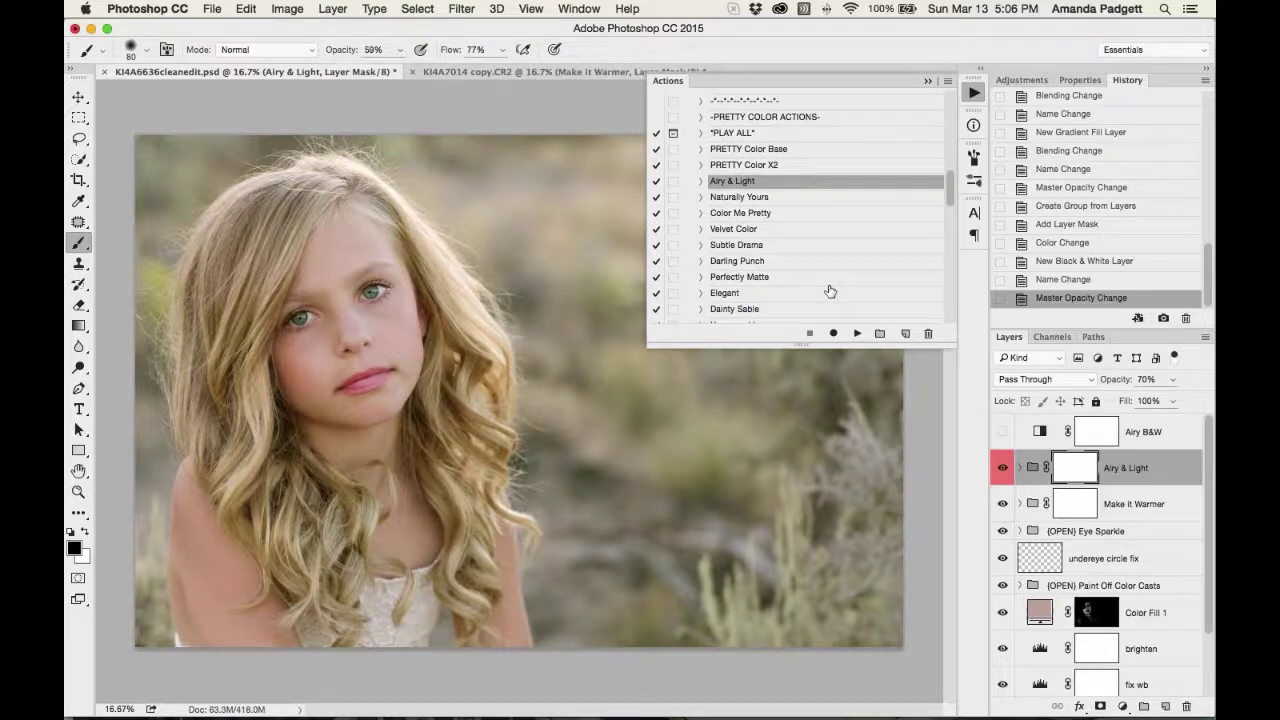
{"action": "left_click", "coordinate": [928, 81]}
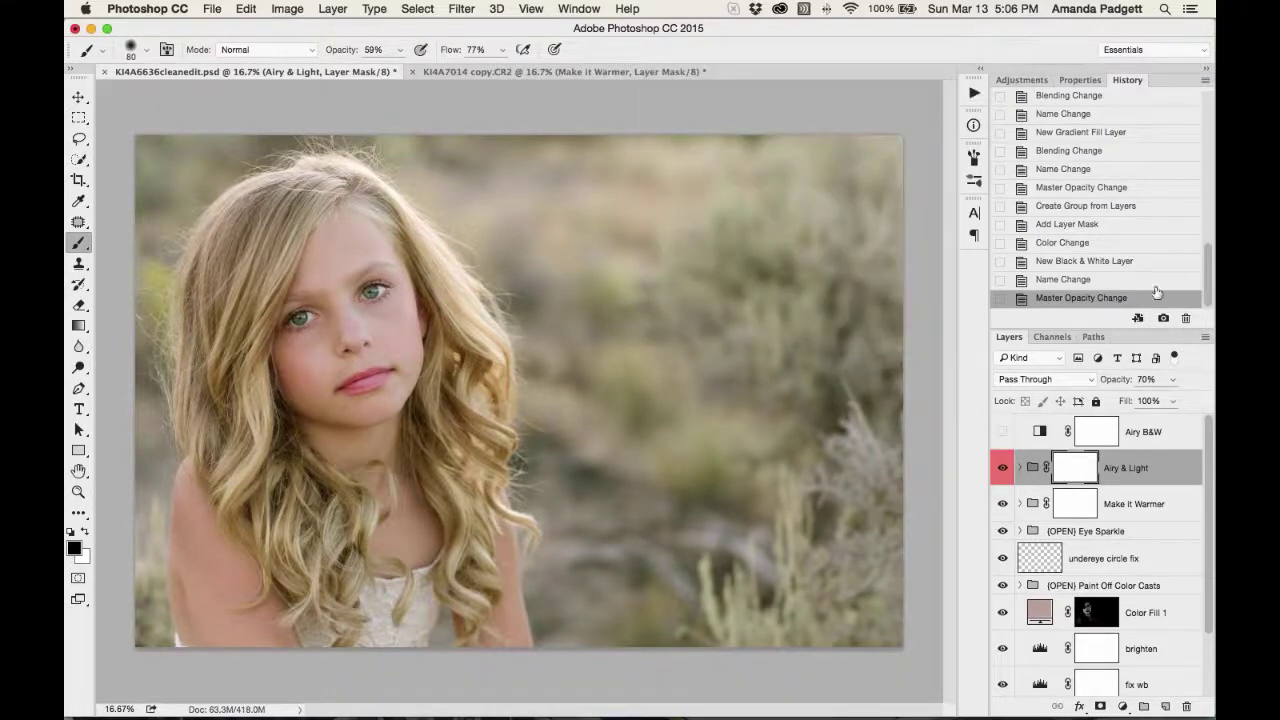
Save a new history snapshot of the Airy & Light edit and compare it with the 4:51:27 PM snapshot
{"action": "scroll", "coordinate": [1115, 220], "scroll_direction": "up", "scroll_amount": 10}
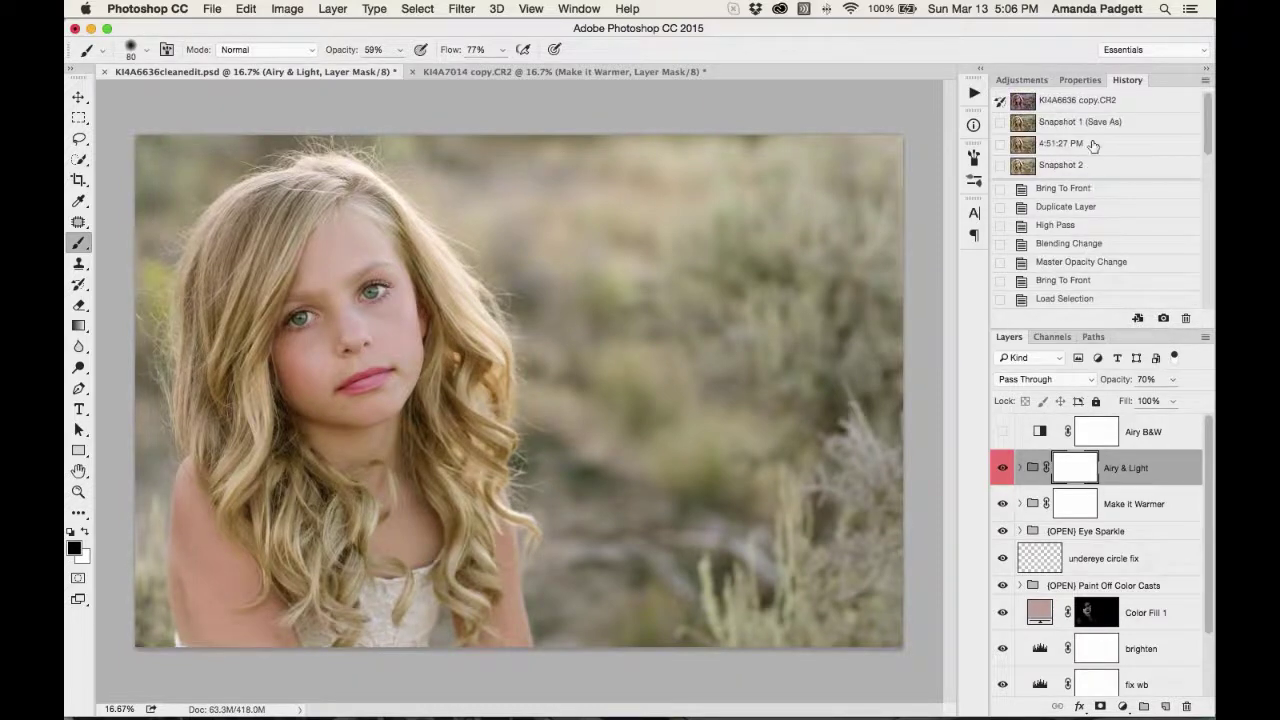
{"action": "left_click", "coordinate": [1093, 145]}
{"action": "left_click", "coordinate": [1094, 170]}
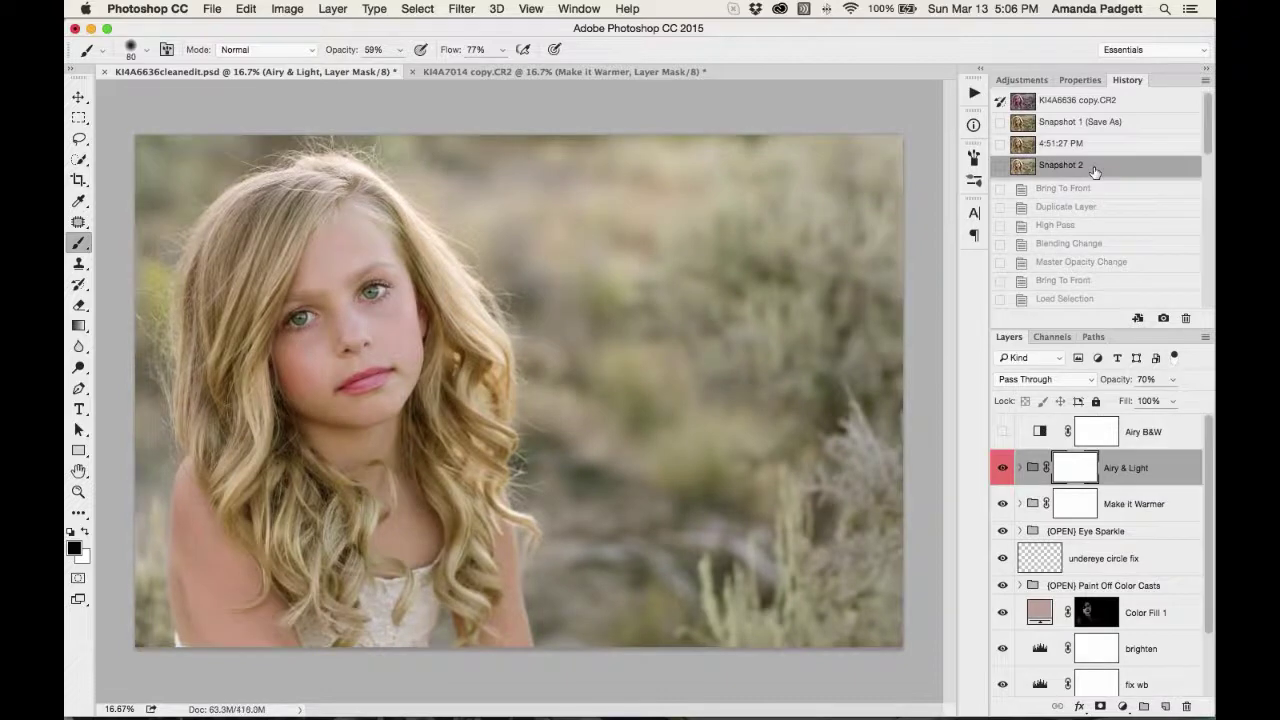
Preview the black-and-white conversion with the Airy B&W layer and hide that layer again
{"action": "left_click", "coordinate": [1003, 432]}
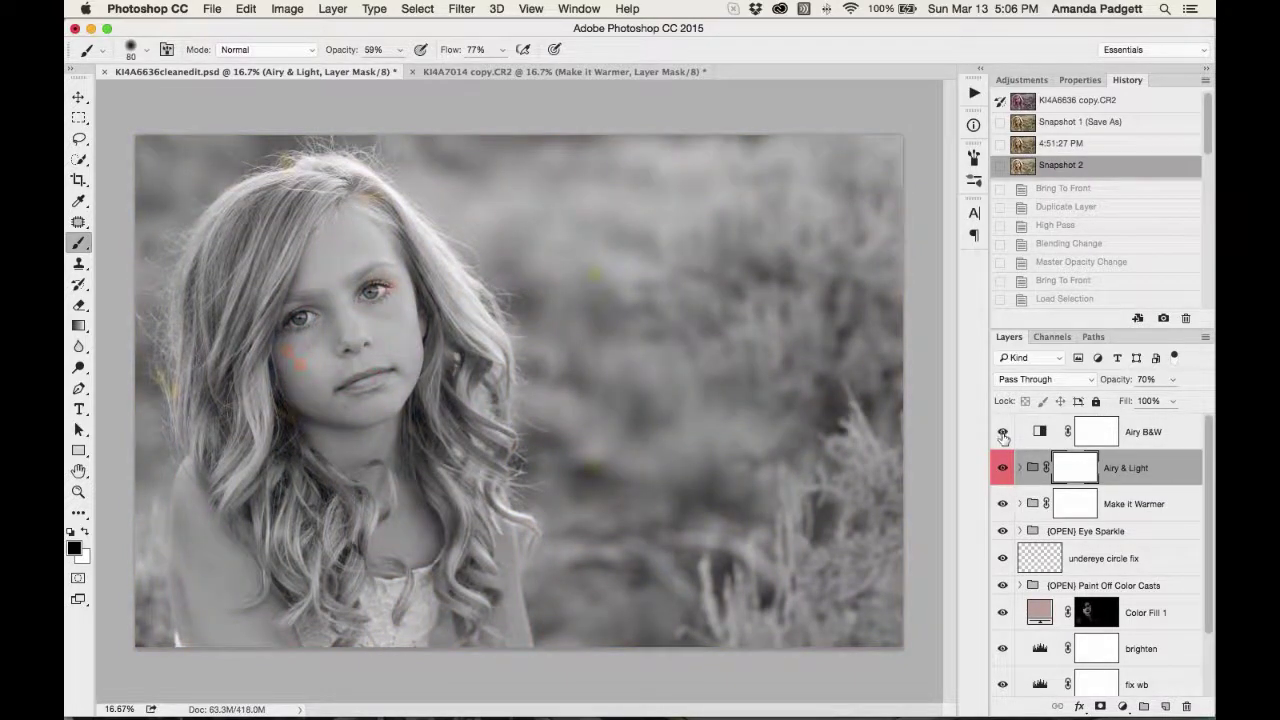
{"action": "left_click", "coordinate": [1003, 433]}
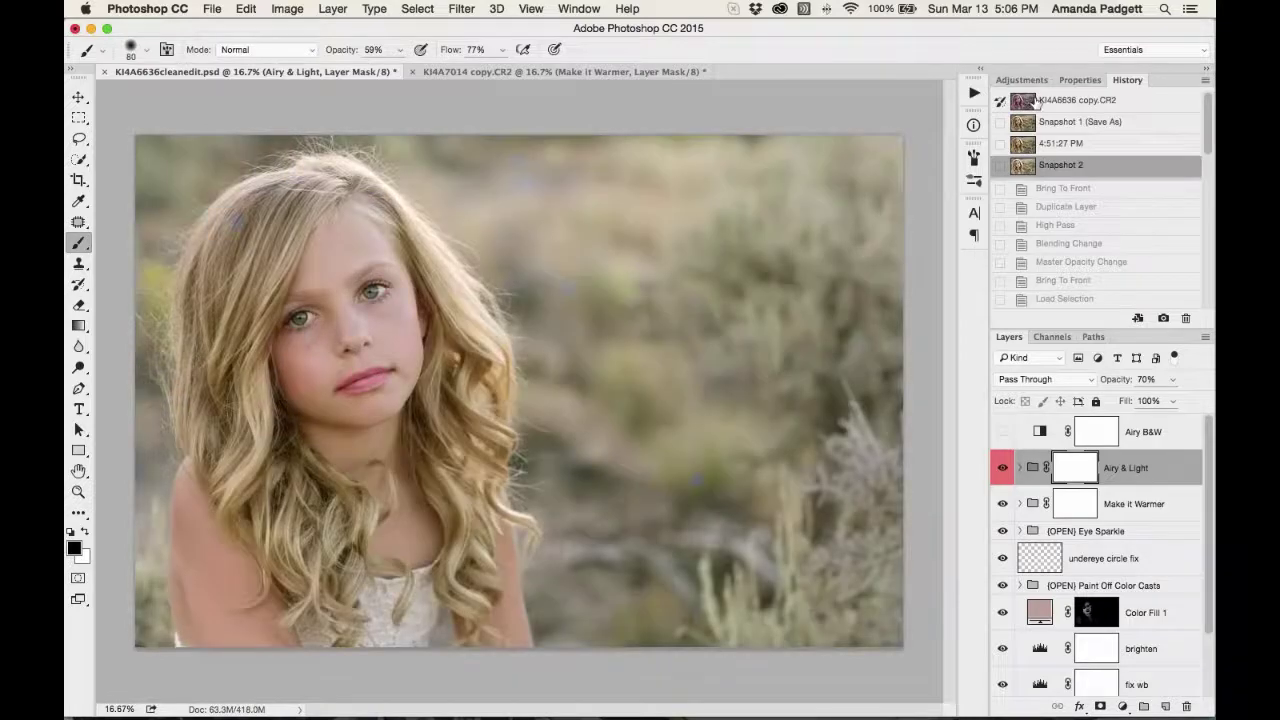
{"action": "left_click", "coordinate": [1022, 80]}
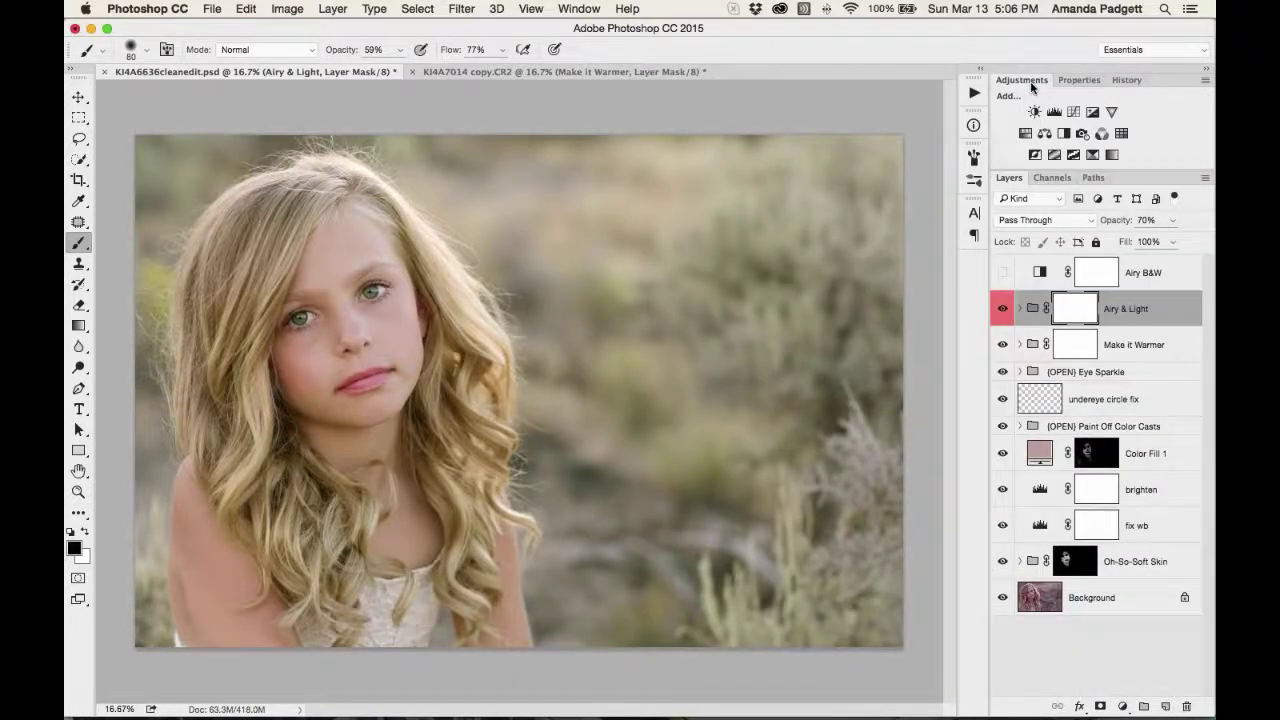